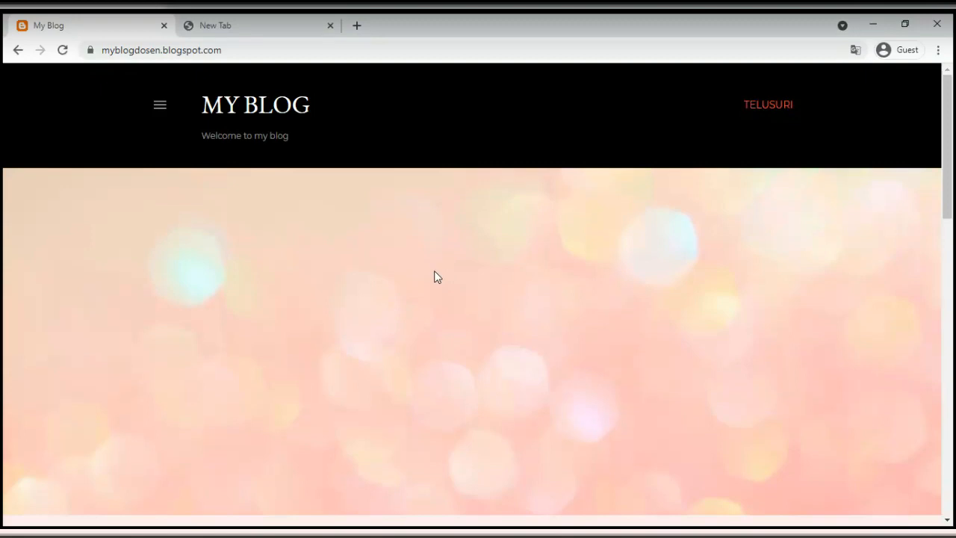
Switch Chrome to full screen and browse the example blog, opening and closing its side navigation
{"action": "left_click", "coordinate": [939, 51]}
{"action": "left_click", "coordinate": [925, 127]}
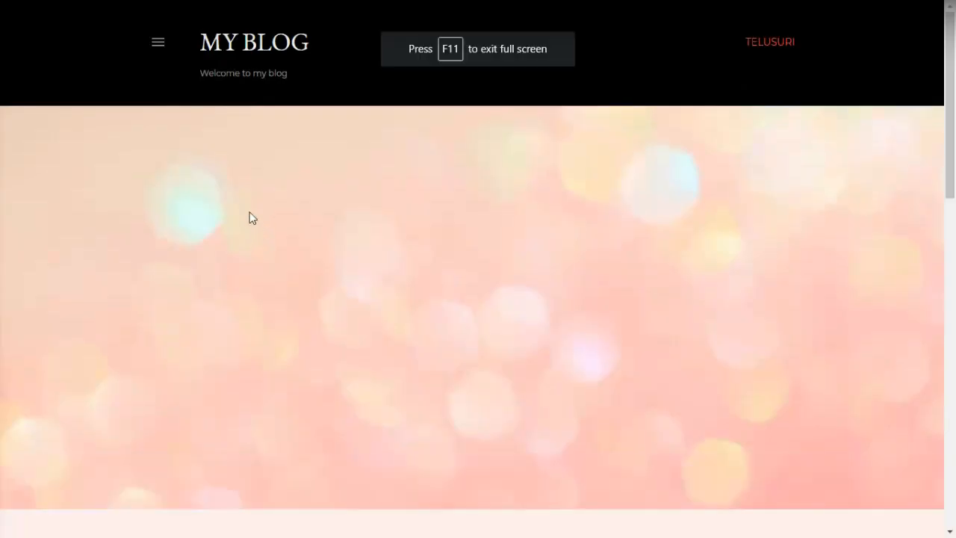
{"action": "left_click", "coordinate": [157, 42]}
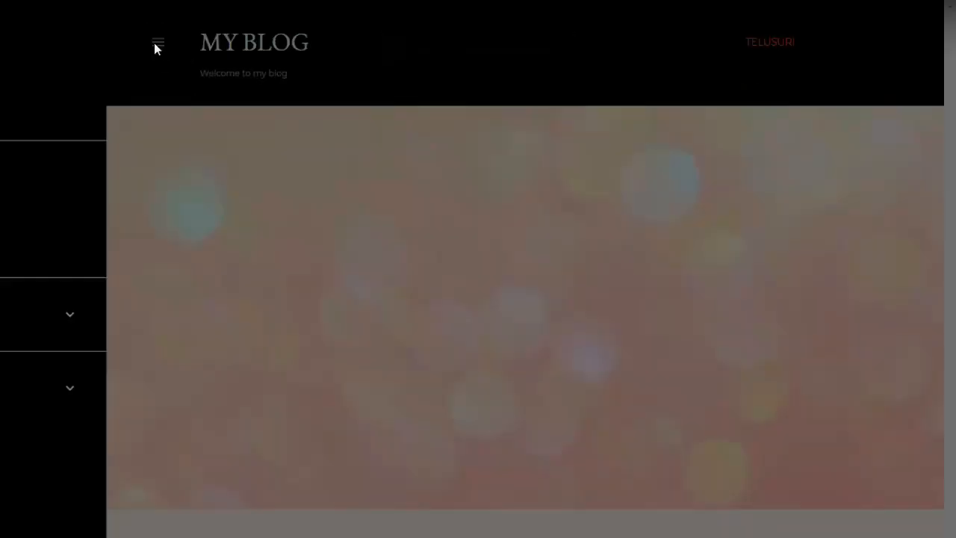
{"action": "left_click", "coordinate": [317, 64]}
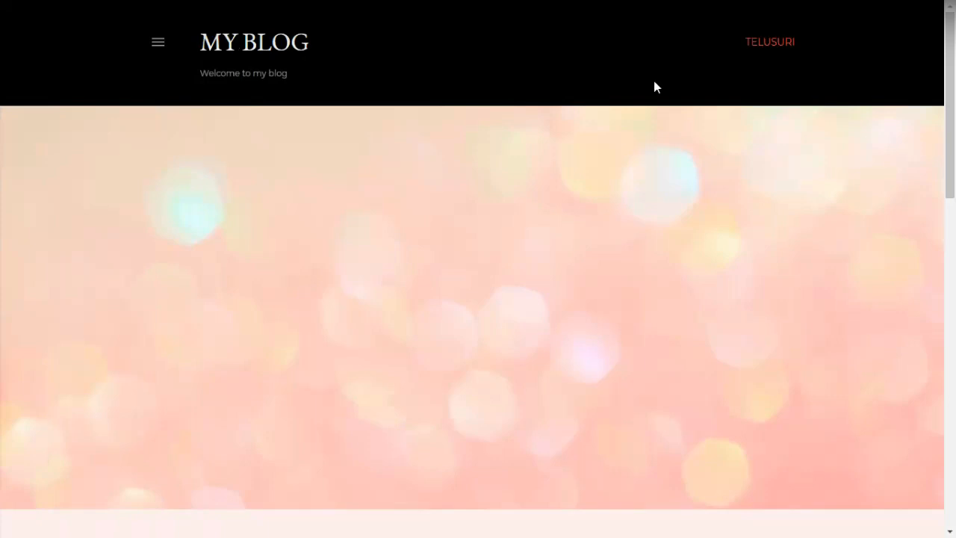
{"action": "scroll", "coordinate": [459, 213], "scroll_direction": "down", "scroll_amount": 2}
{"action": "scroll", "coordinate": [476, 177], "scroll_direction": "up", "scroll_amount": 1}
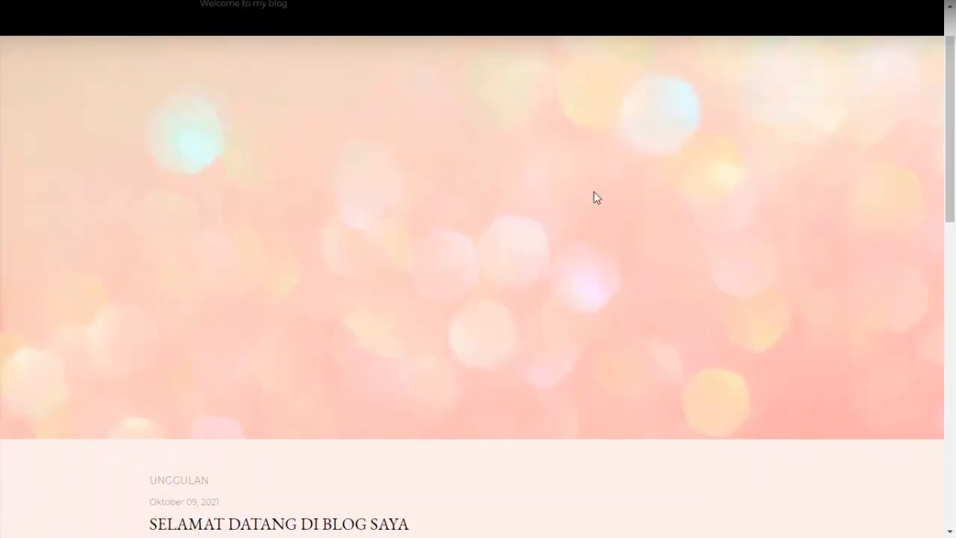
{"action": "scroll", "coordinate": [526, 304], "scroll_direction": "down", "scroll_amount": 5}
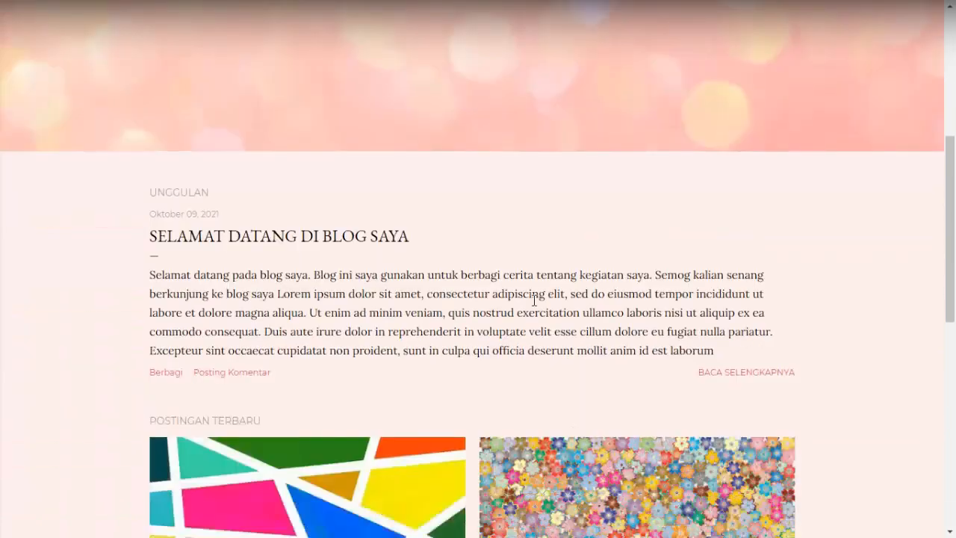
{"action": "scroll", "coordinate": [478, 341], "scroll_direction": "down", "scroll_amount": 5}
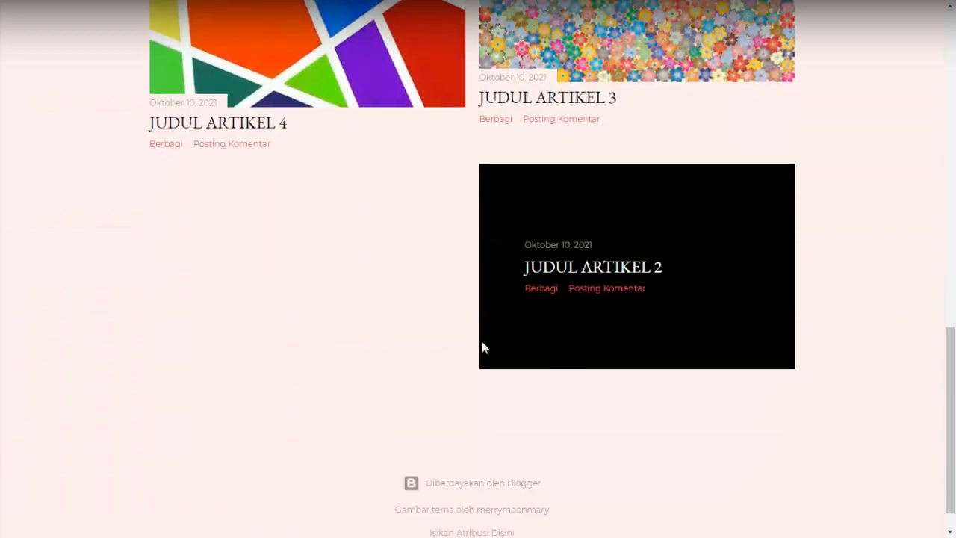
{"action": "scroll", "coordinate": [482, 343], "scroll_direction": "up", "scroll_amount": 3}
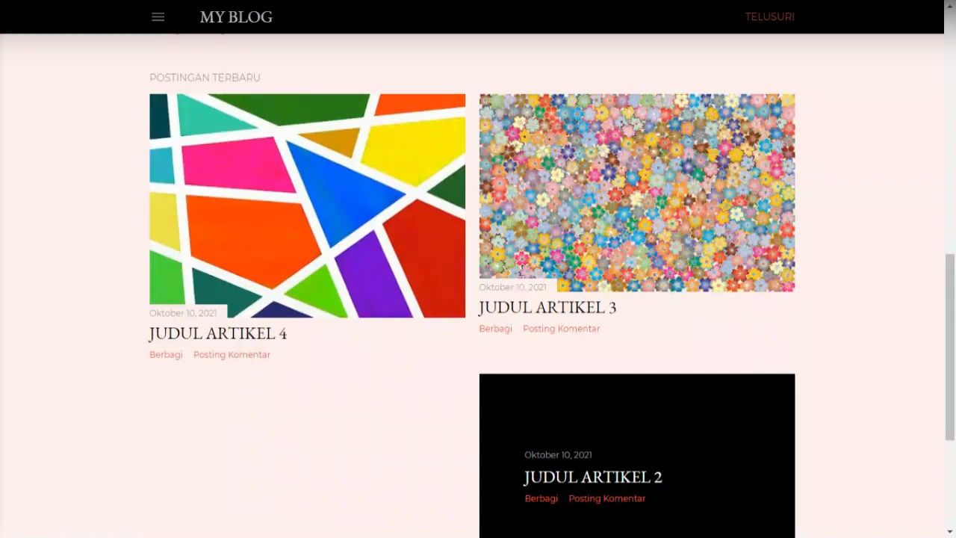
{"action": "scroll", "coordinate": [299, 226], "scroll_direction": "up", "scroll_amount": 7}
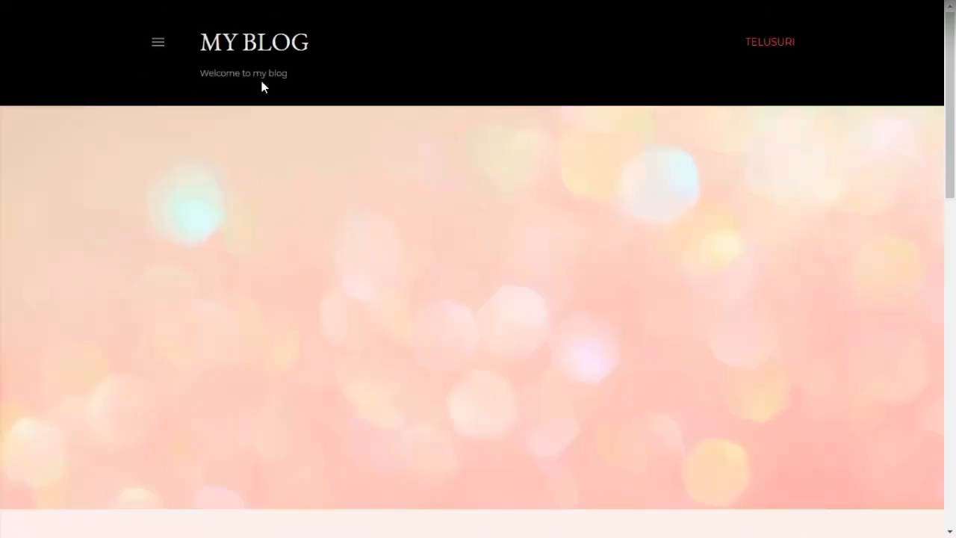
Open and close the blog's side navigation a few more times, then leave full-screen view
{"action": "left_click", "coordinate": [158, 43]}
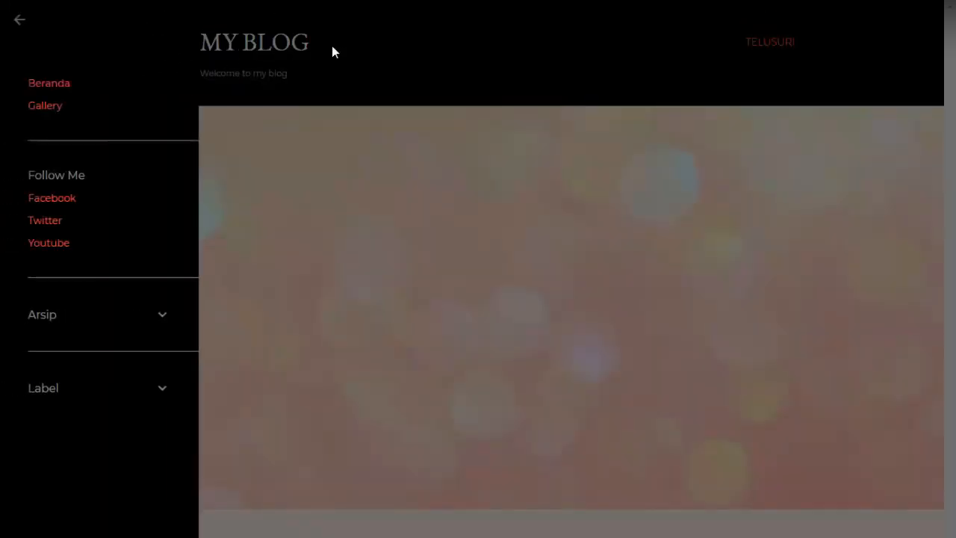
{"action": "left_click", "coordinate": [334, 51]}
{"action": "left_click", "coordinate": [154, 45]}
{"action": "left_click", "coordinate": [20, 21]}
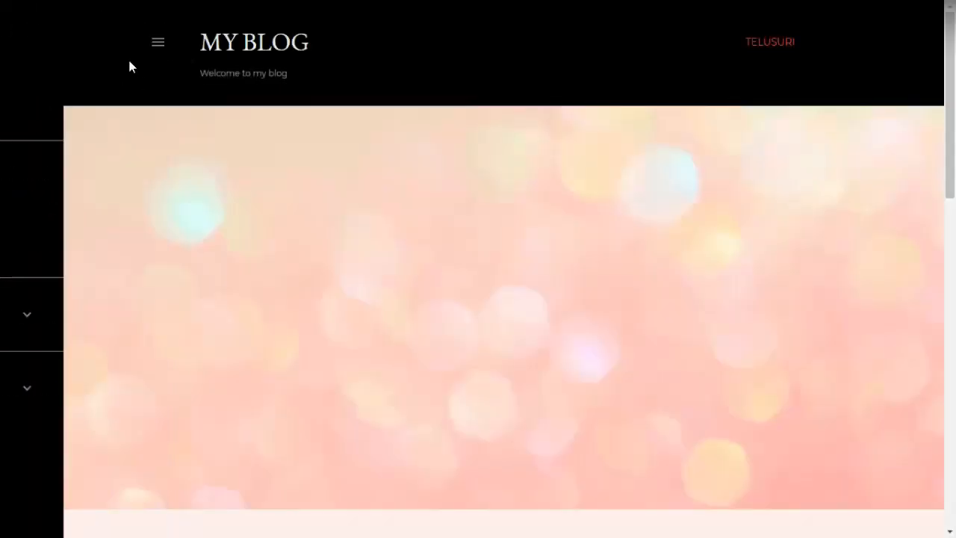
{"action": "mouse_move", "coordinate": [508, 7]}
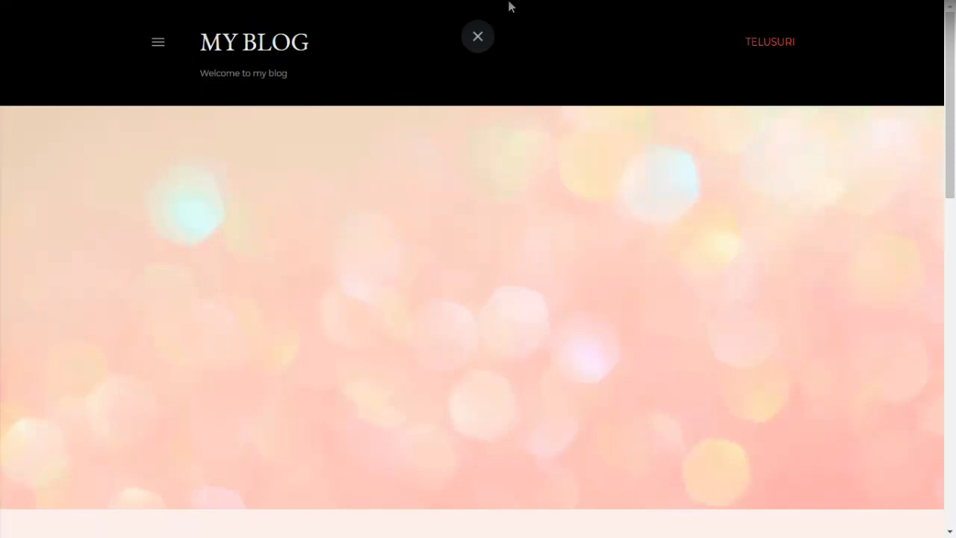
{"action": "left_click", "coordinate": [478, 48]}
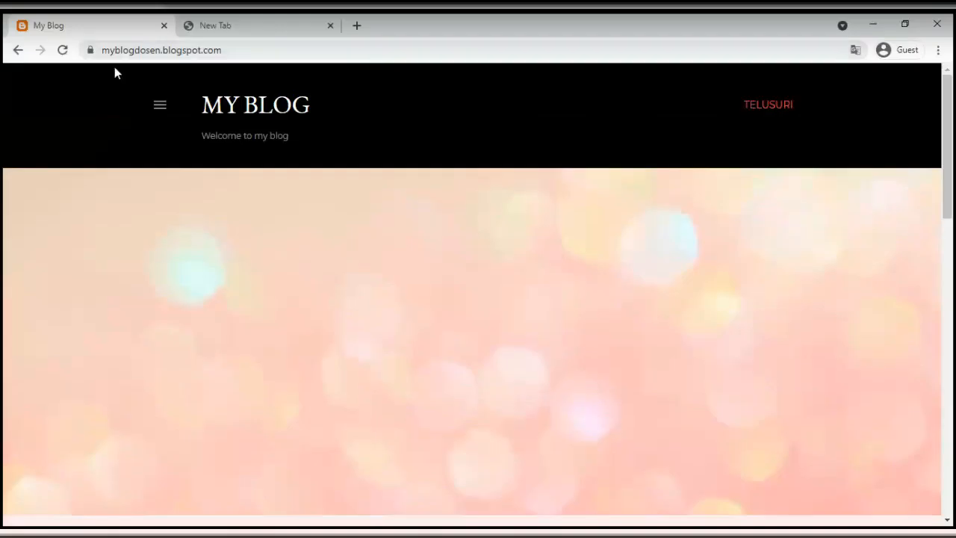
Go to blogger.com in the empty second tab
{"action": "left_click", "coordinate": [230, 31]}
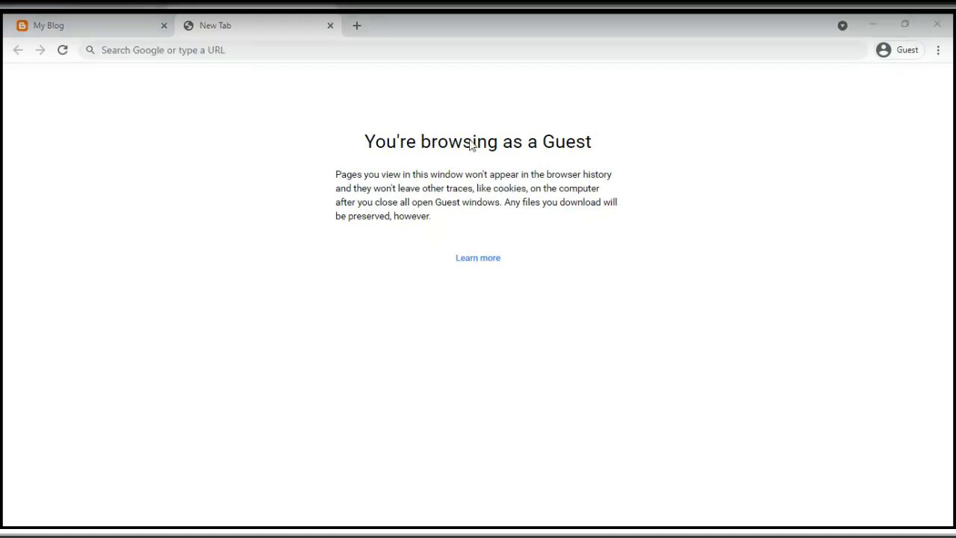
{"action": "left_click", "coordinate": [270, 50]}
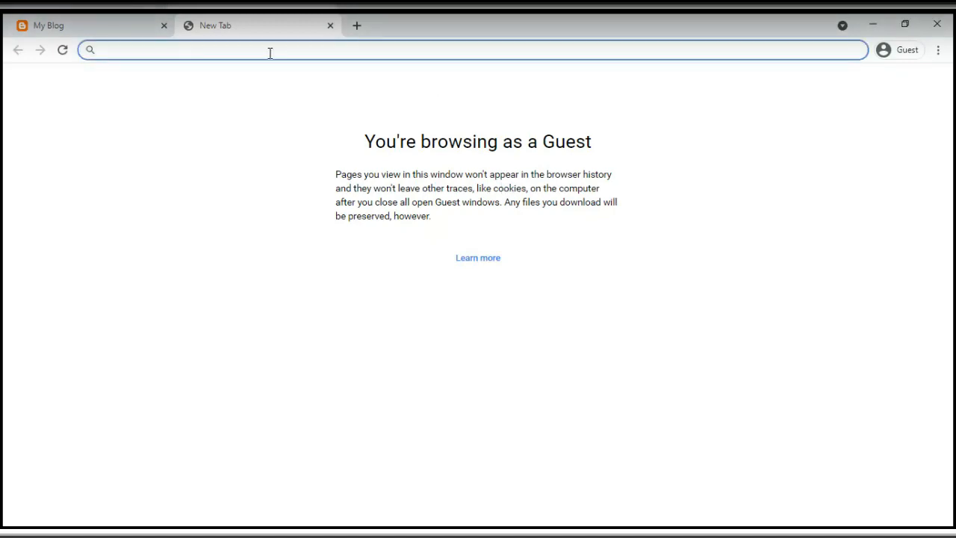
{"action": "type", "text": "blogger"}
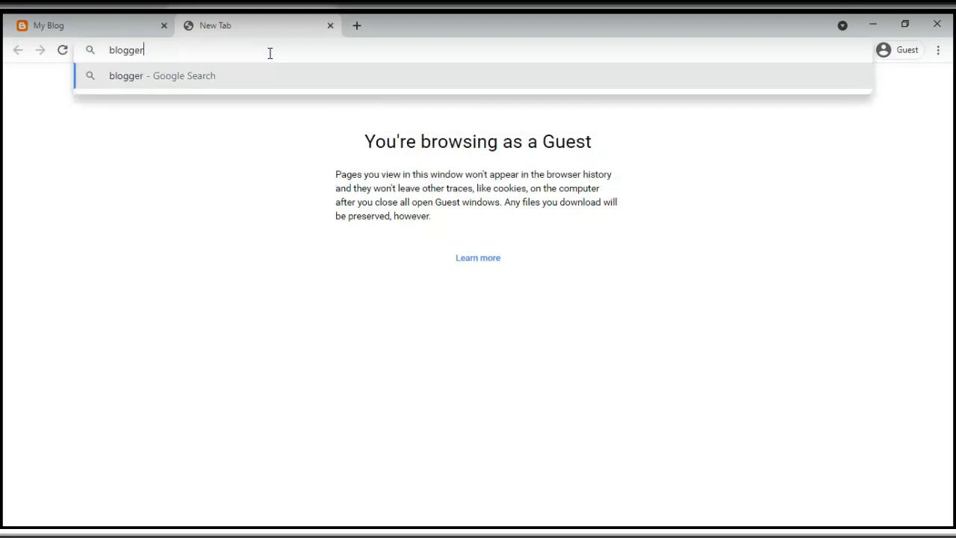
{"action": "type", "text": ".com"}
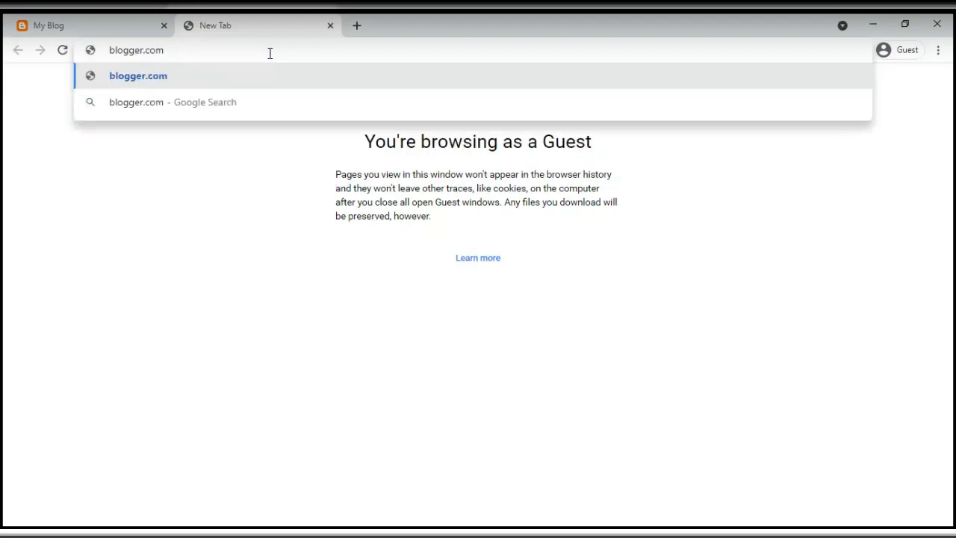
{"action": "key", "text": "Return"}
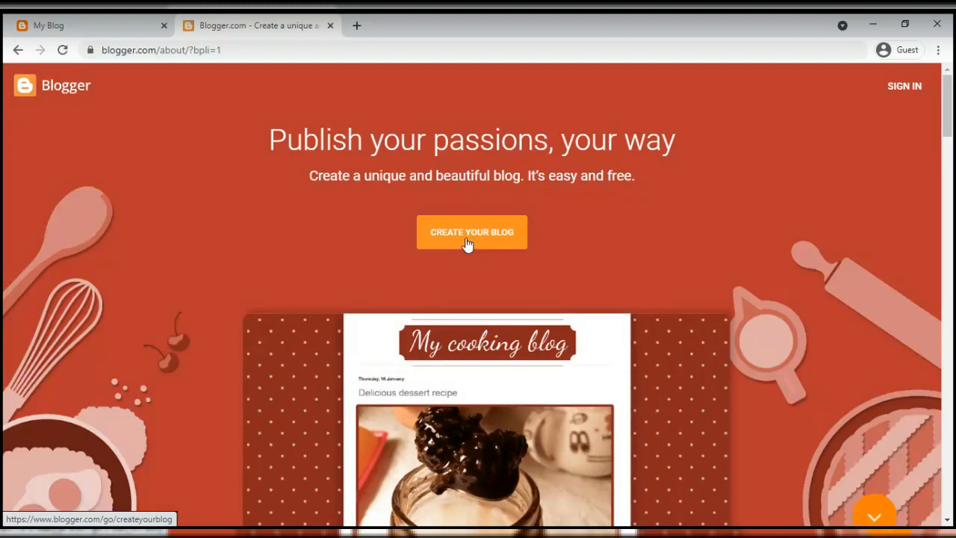
Start creating a blog and submit the Google account's e-mail, correcting a typo
{"action": "left_click", "coordinate": [467, 242]}
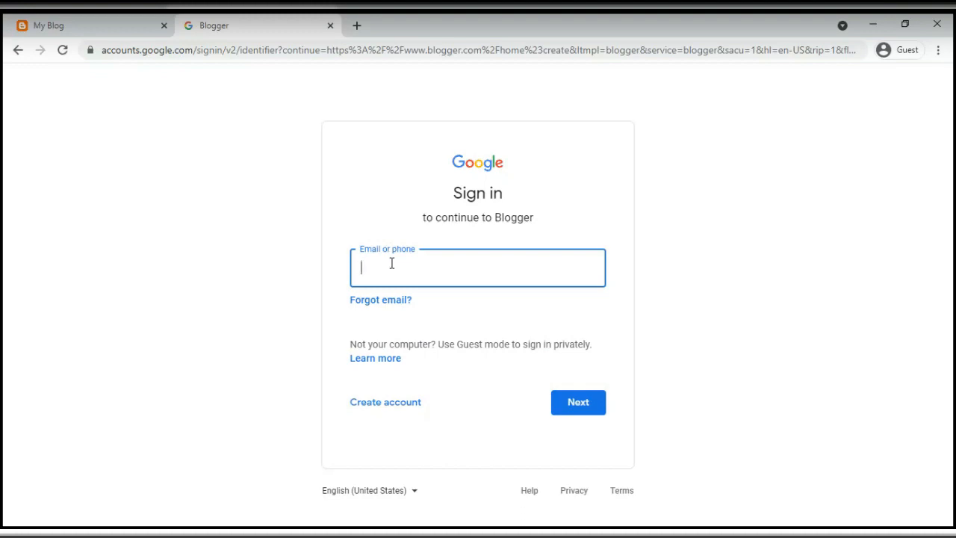
{"action": "key", "text": "BackSpace"}
{"action": "key", "text": "BackSpace"}
{"action": "key", "text": "BackSpace"}
{"action": "key", "text": "BackSpace"}
{"action": "key", "text": "BackSpace"}
{"action": "key", "text": "BackSpace"}
{"action": "left_click", "coordinate": [562, 394]}
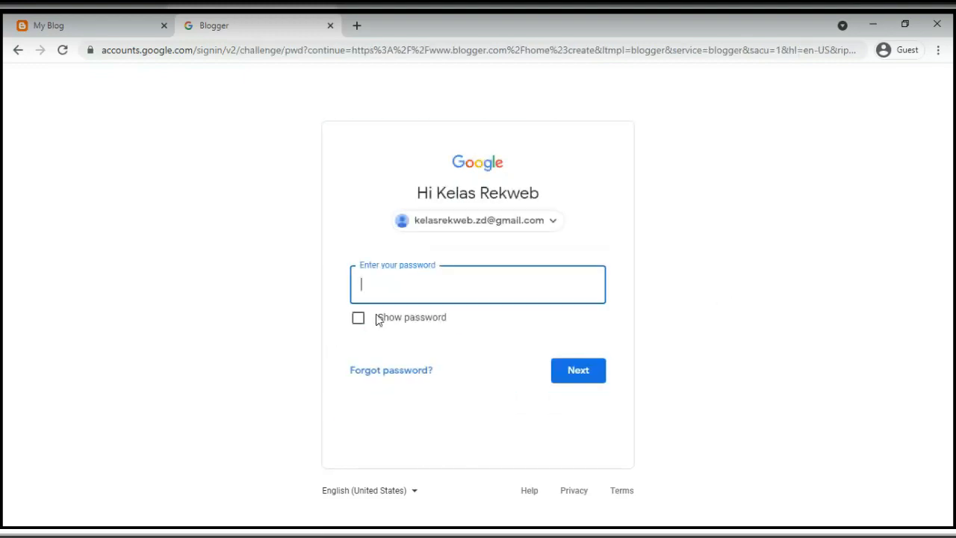
Enter the account password to sign in and confirm the recovery settings
{"action": "type", "text": "•••••••••••••"}
{"action": "left_click", "coordinate": [561, 373]}
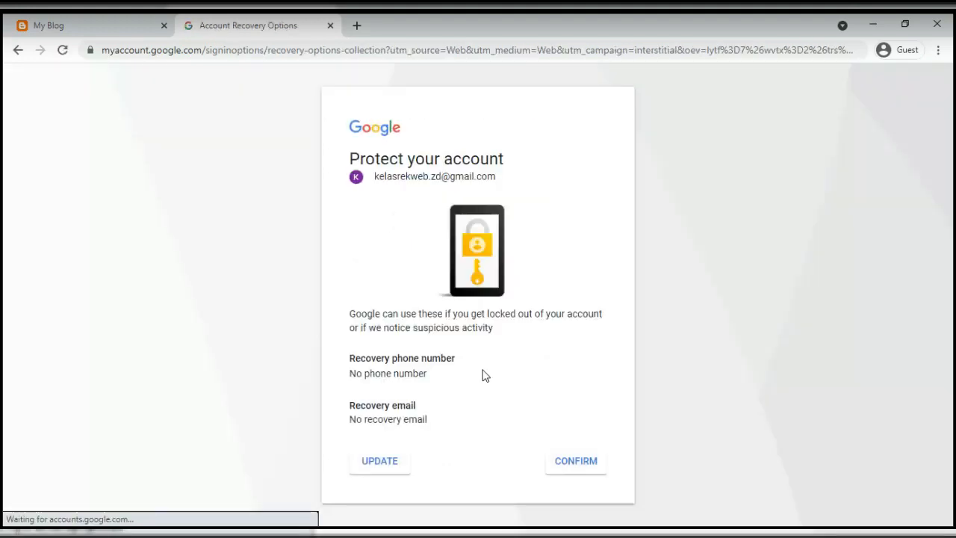
{"action": "left_click", "coordinate": [576, 463]}
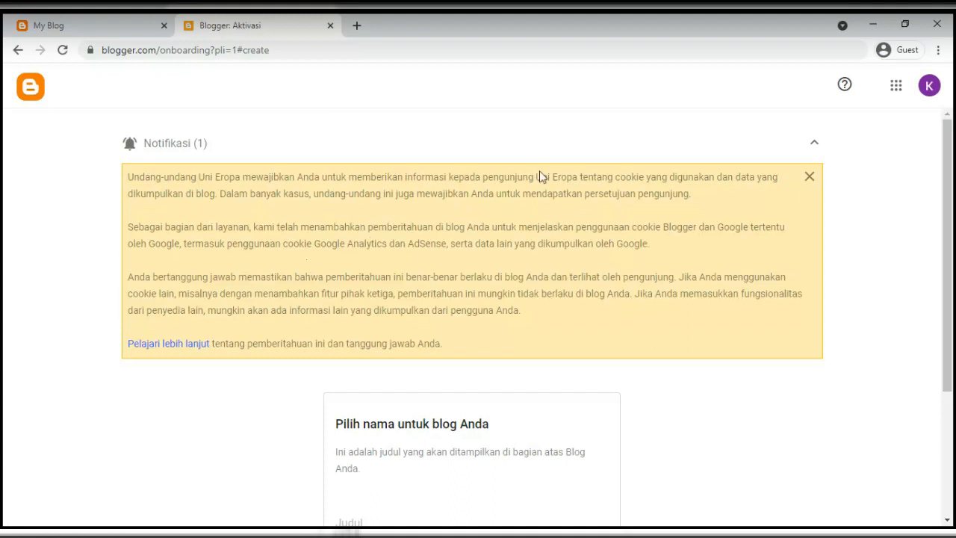
Collapse the cookie notice on the blog naming page
{"action": "left_click_drag", "start_coordinate": [539, 177], "coordinate": [595, 193]}
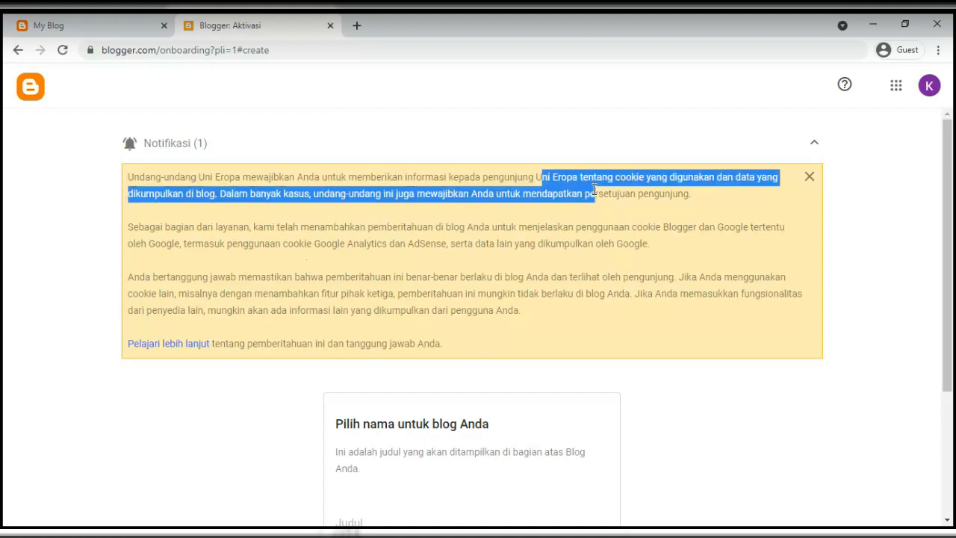
{"action": "left_click", "coordinate": [812, 142]}
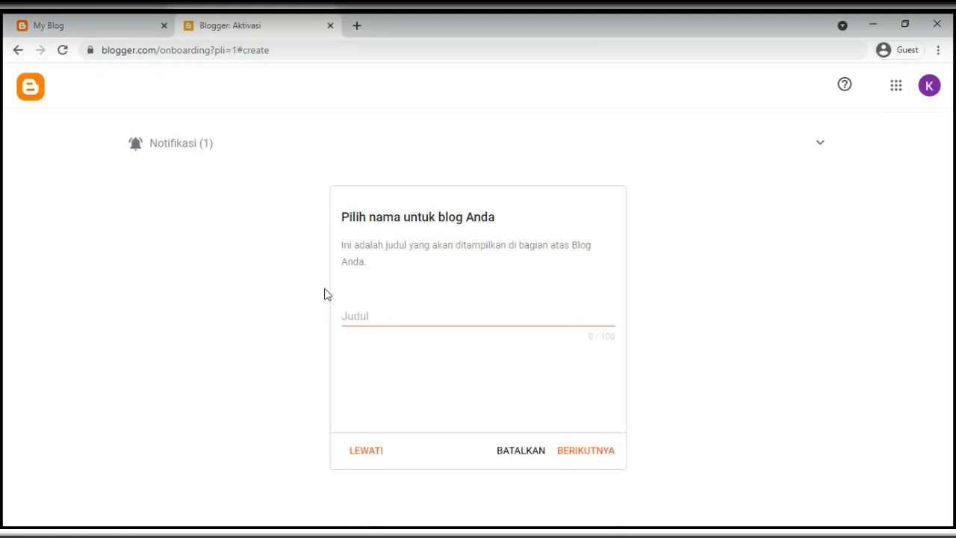
{"action": "left_click", "coordinate": [356, 309]}
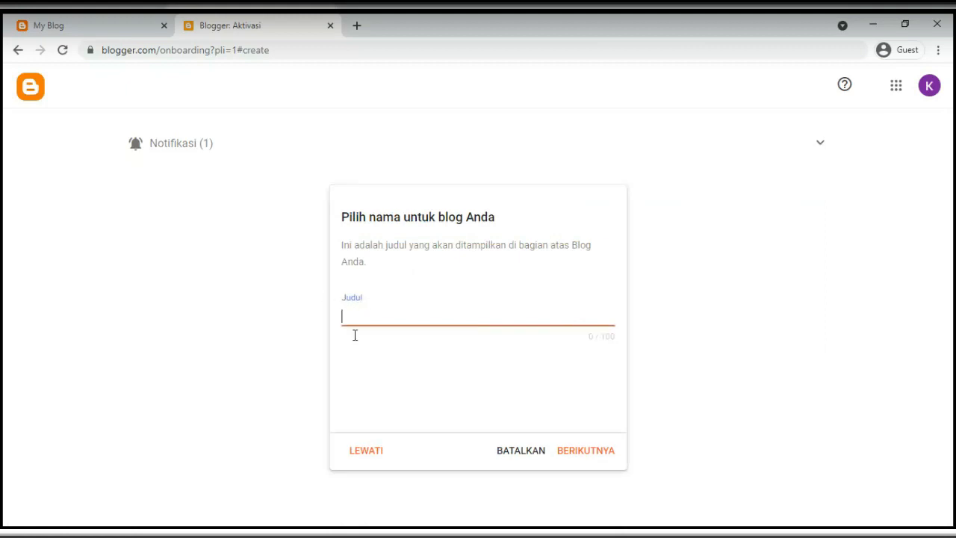
{"action": "left_click", "coordinate": [359, 363]}
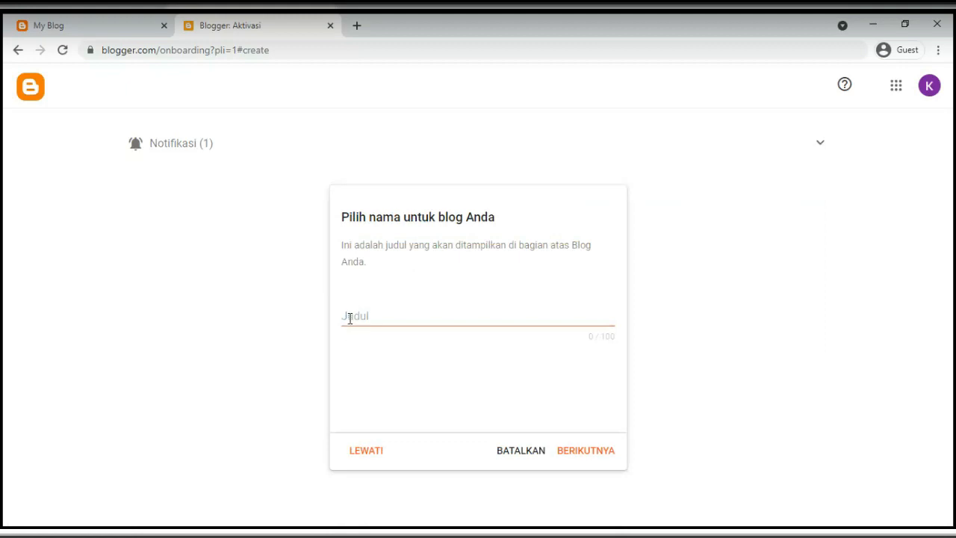
Check the existing My Blog example, highlighting its title and web address
{"action": "left_click", "coordinate": [108, 38]}
{"action": "left_click_drag", "start_coordinate": [202, 102], "coordinate": [327, 107]}
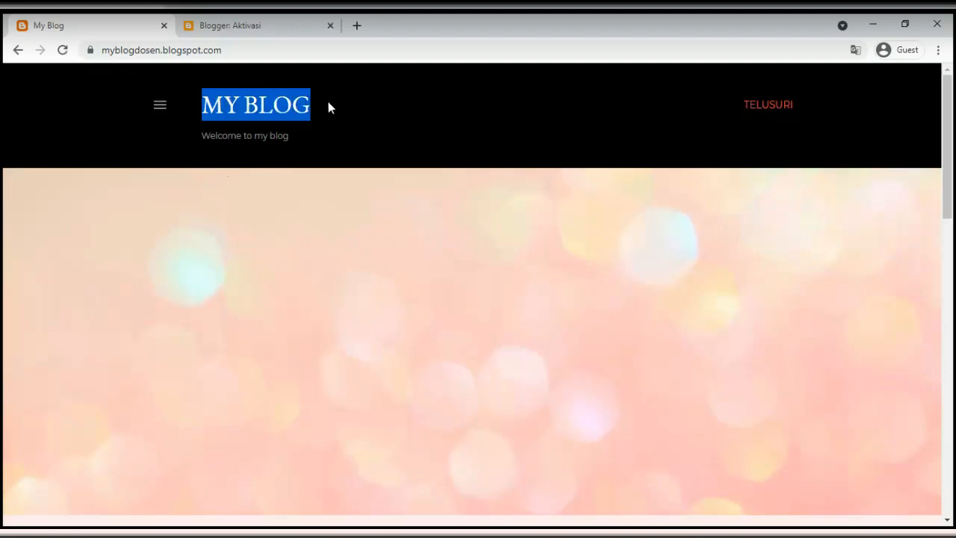
{"action": "left_click", "coordinate": [221, 28]}
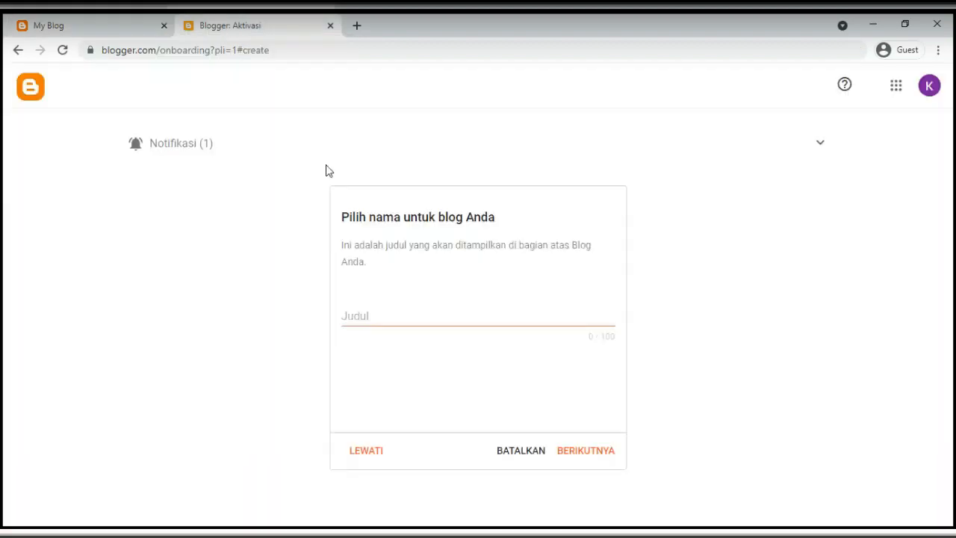
{"action": "left_click", "coordinate": [135, 30]}
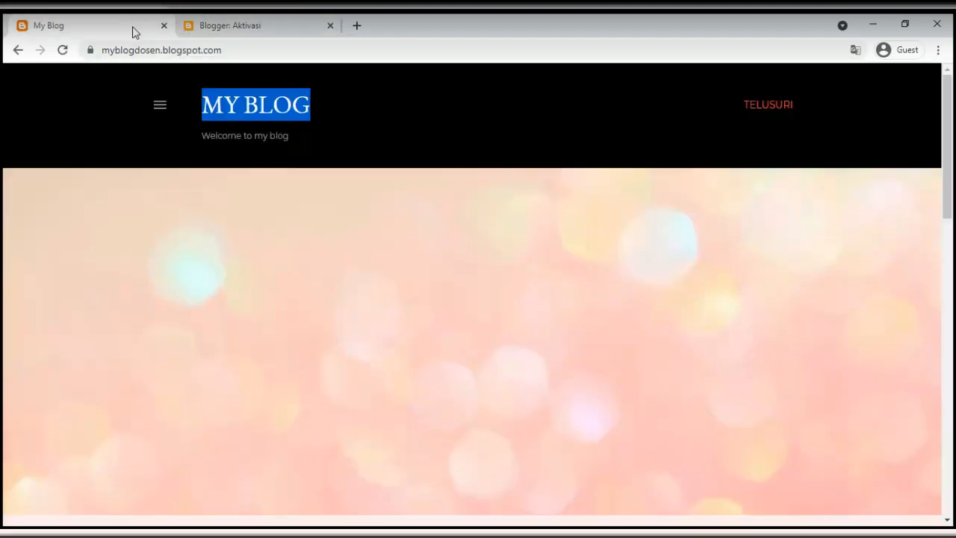
{"action": "left_click", "coordinate": [247, 96]}
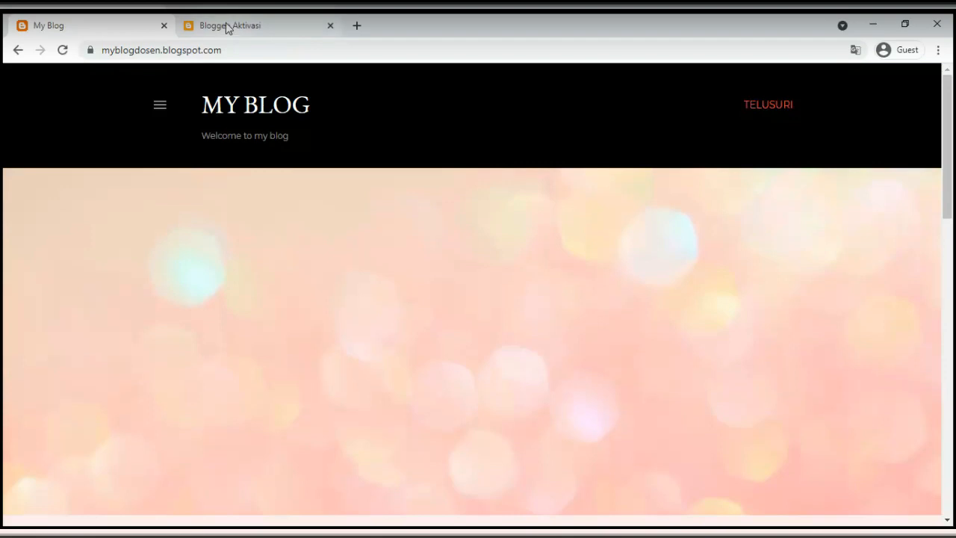
{"action": "double_click", "coordinate": [131, 50]}
{"action": "left_click", "coordinate": [142, 49]}
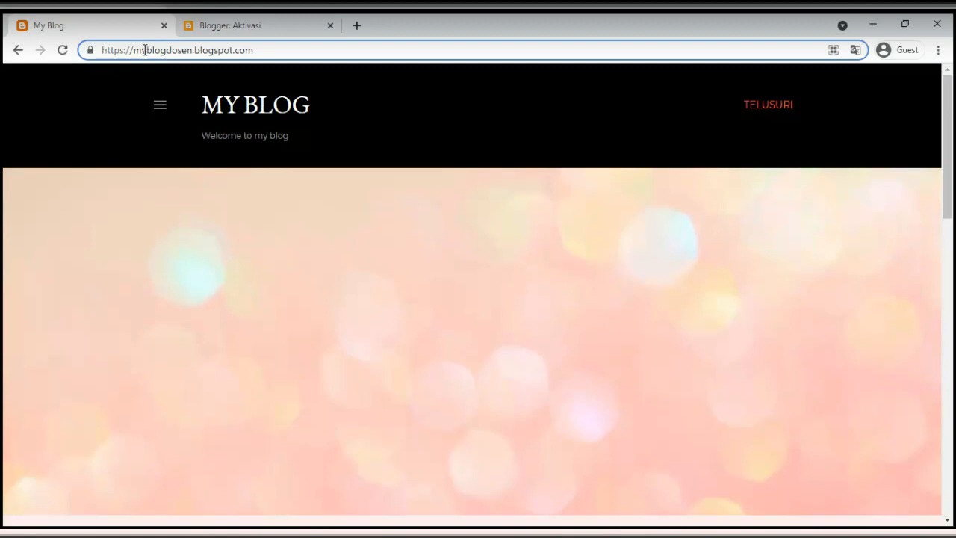
{"action": "left_click", "coordinate": [275, 52]}
{"action": "left_click_drag", "start_coordinate": [205, 109], "coordinate": [312, 106]}
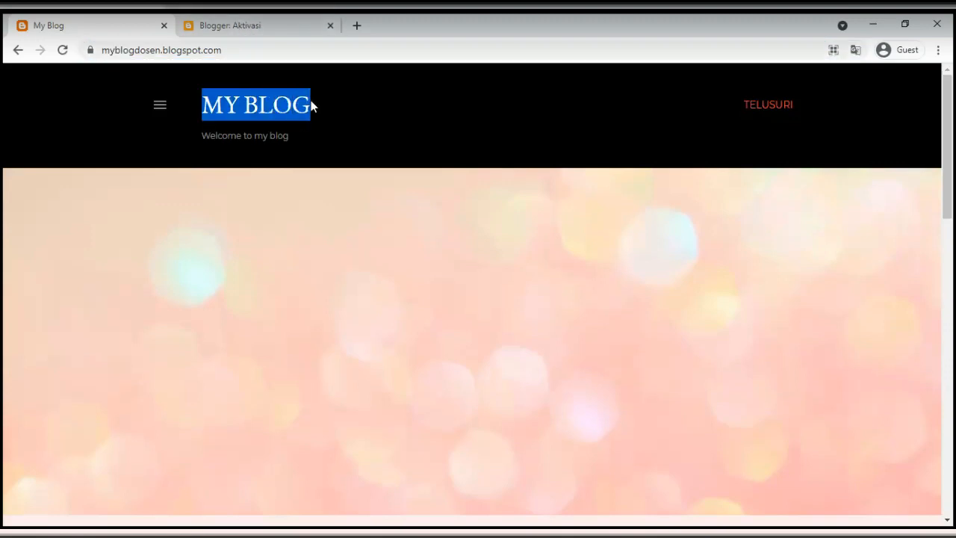
{"action": "left_click", "coordinate": [240, 27]}
Enter the title 'My Blog' and continue to the address step
{"action": "left_click", "coordinate": [353, 316]}
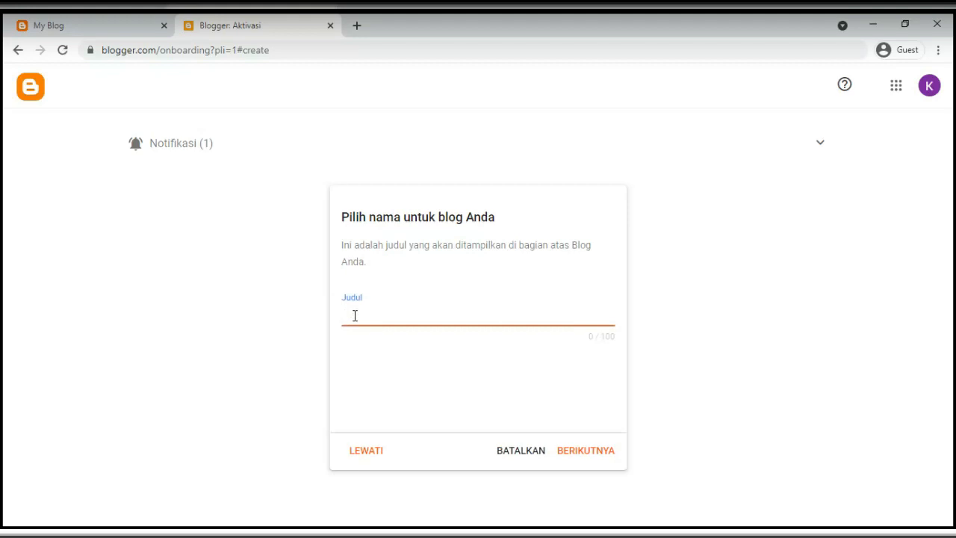
{"action": "type", "text": "My Blog"}
{"action": "left_click", "coordinate": [598, 453]}
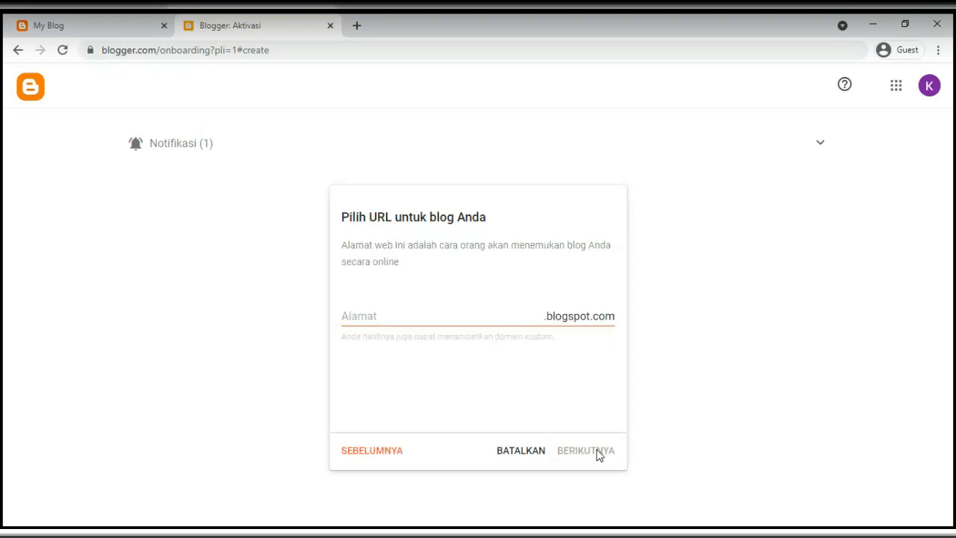
Look up the example blog's address, highlighting myblogdosen, before filling the address field
{"action": "left_click", "coordinate": [385, 309]}
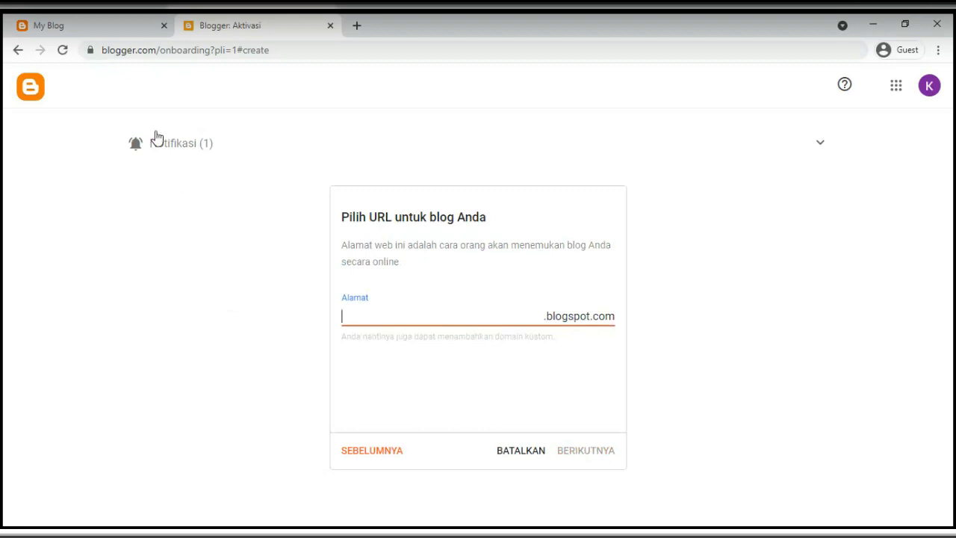
{"action": "left_click", "coordinate": [133, 27]}
{"action": "left_click", "coordinate": [128, 50]}
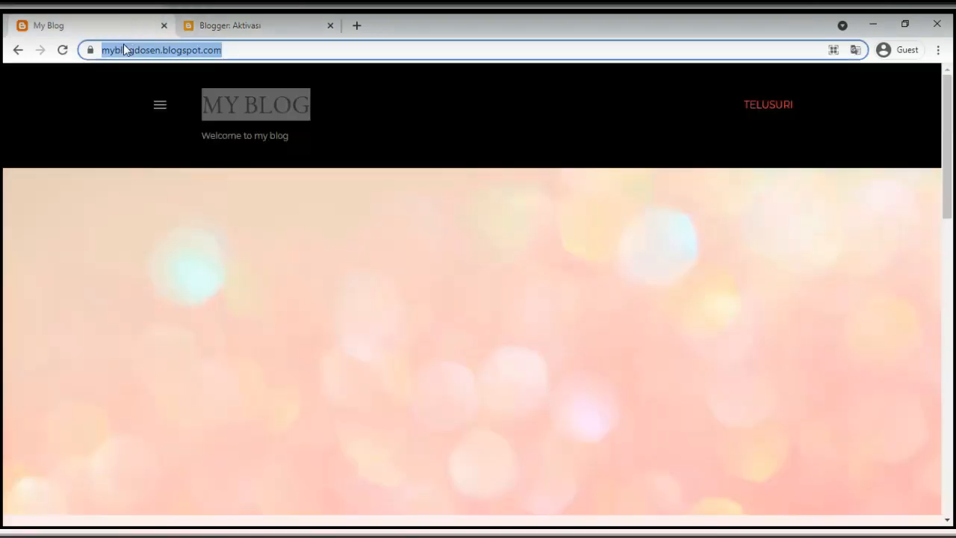
{"action": "left_click", "coordinate": [124, 49]}
{"action": "left_click_drag", "start_coordinate": [134, 49], "coordinate": [193, 54]}
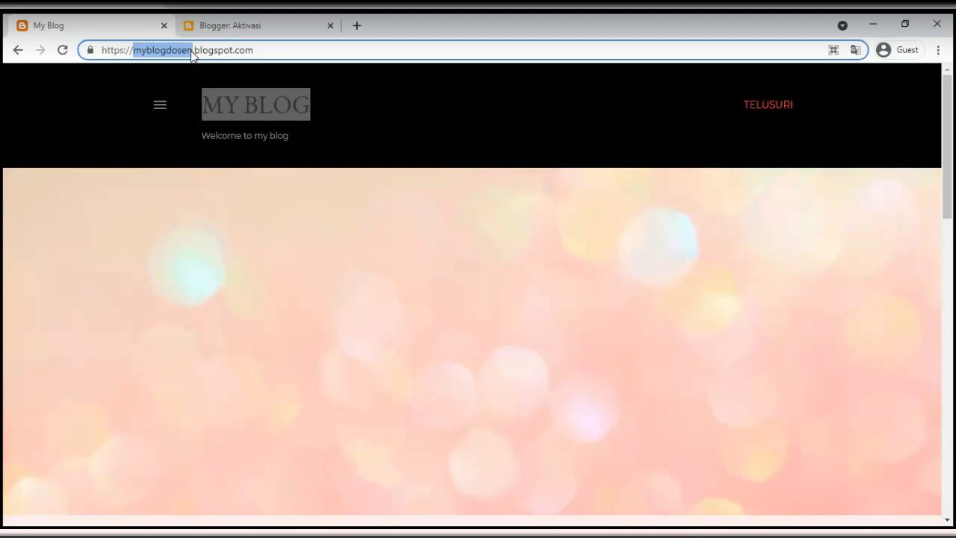
{"action": "left_click", "coordinate": [236, 29]}
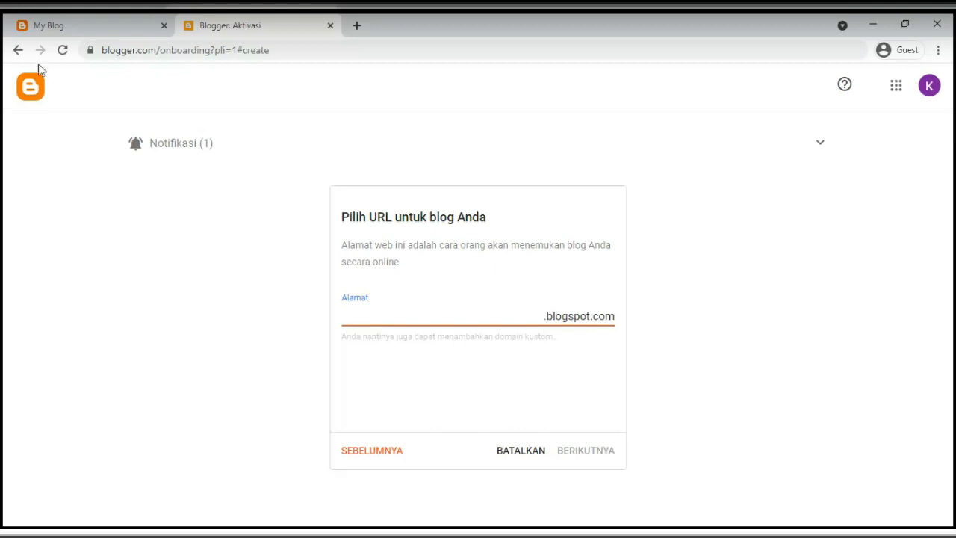
{"action": "left_click", "coordinate": [79, 24]}
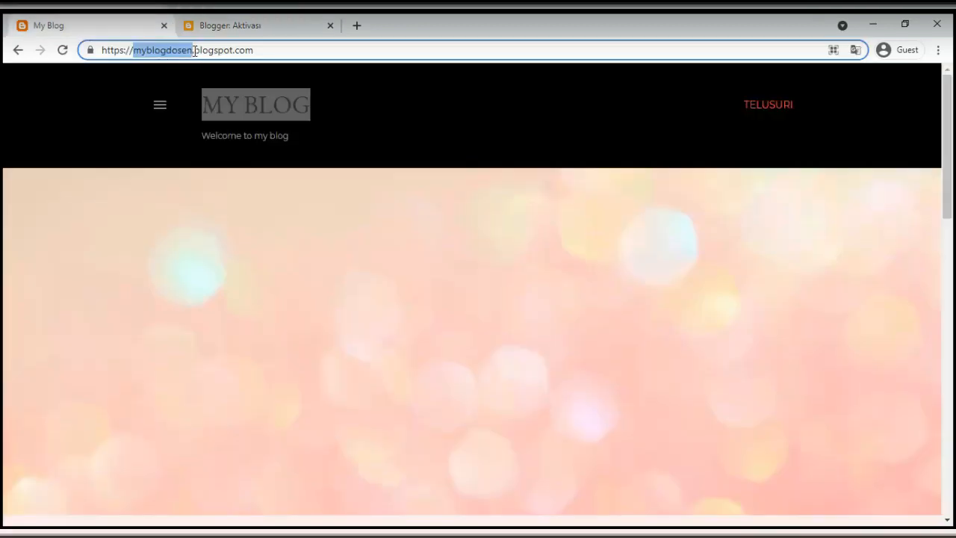
{"action": "left_click", "coordinate": [258, 30]}
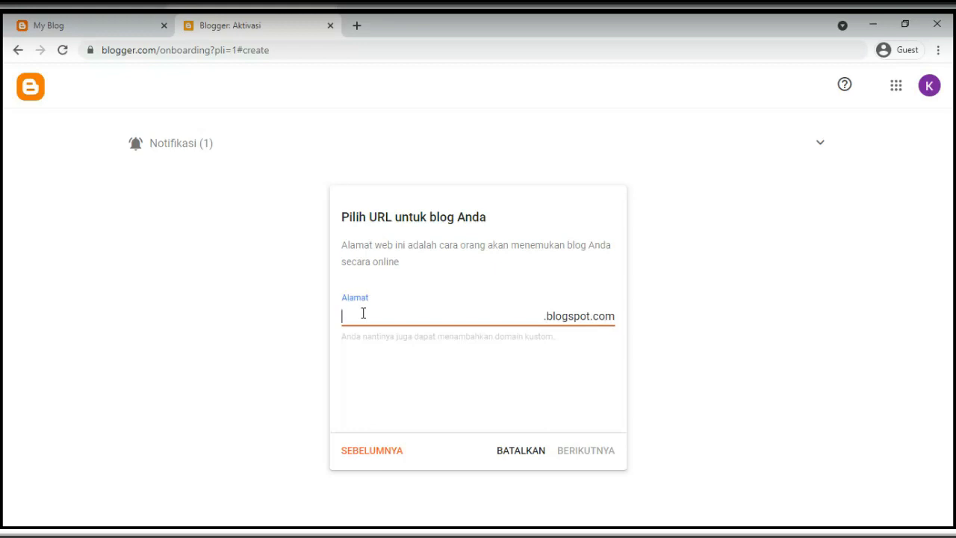
Try myblogdosen, replace it with the available kelasrekwebzd, and continue
{"action": "type", "text": "myblogdosen."}
{"action": "key", "text": "BackSpace"}
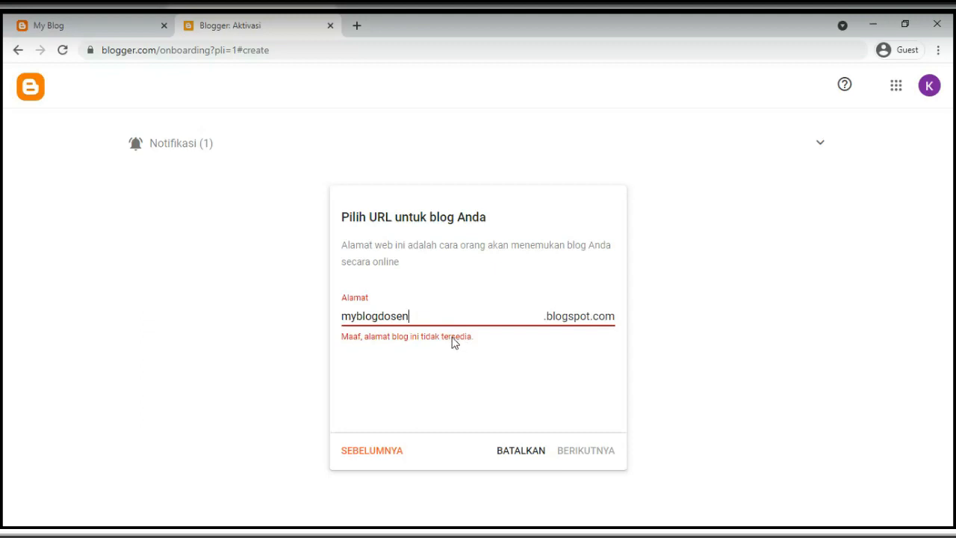
{"action": "left_click_drag", "start_coordinate": [415, 314], "coordinate": [320, 327]}
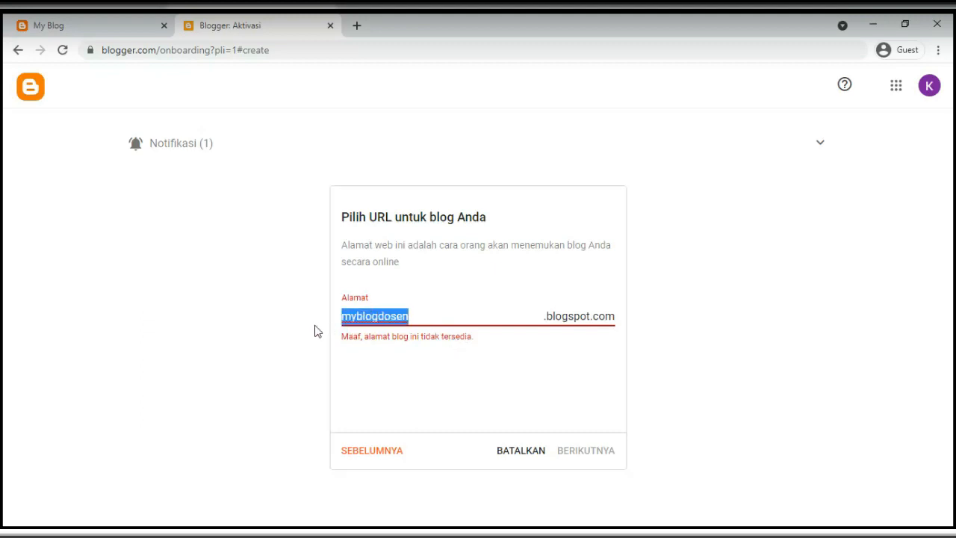
{"action": "type", "text": "kelasr"}
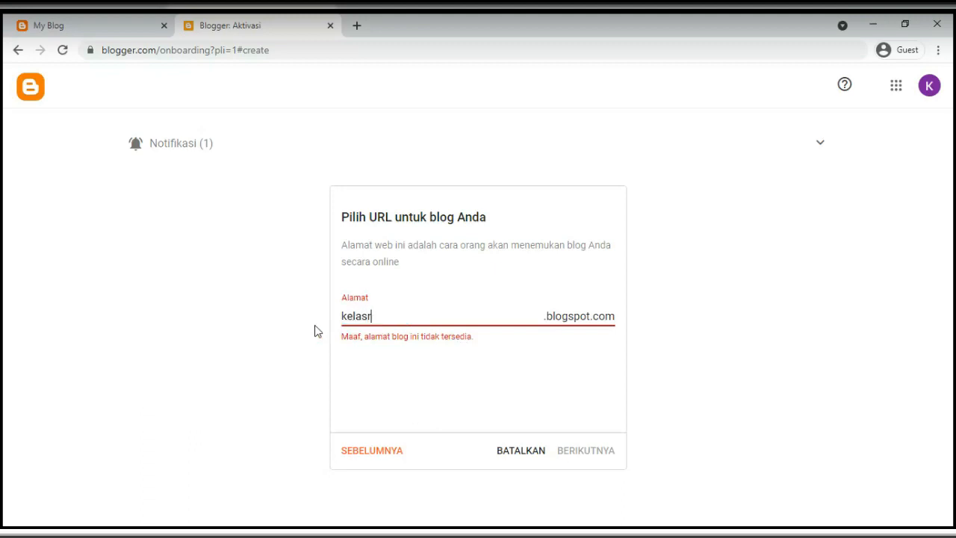
{"action": "type", "text": "ekwebzd"}
{"action": "left_click", "coordinate": [389, 363]}
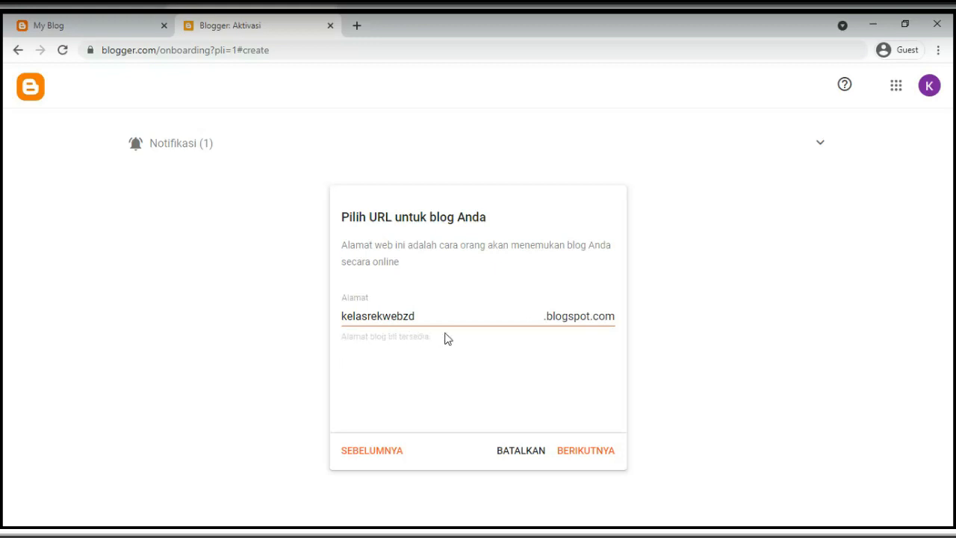
{"action": "left_click", "coordinate": [588, 458]}
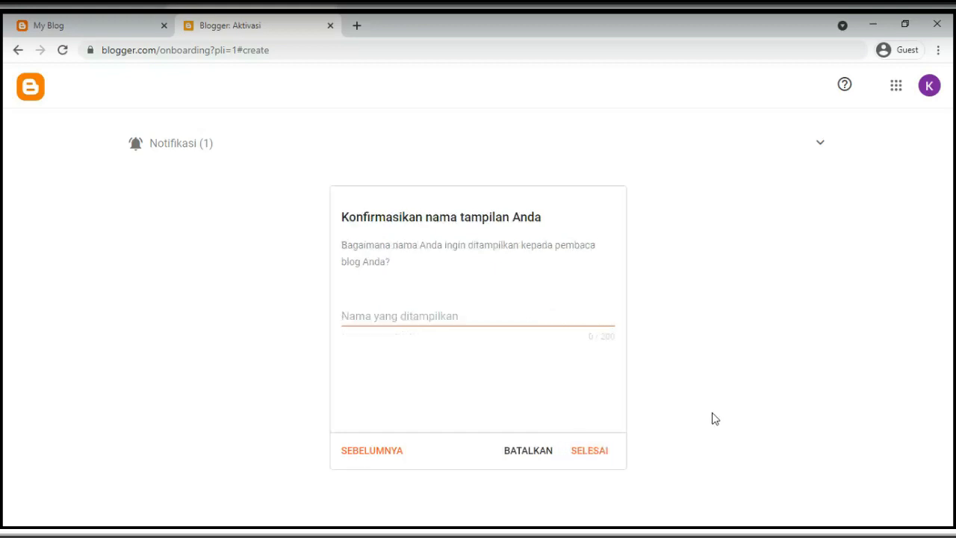
{"action": "left_click", "coordinate": [364, 319]}
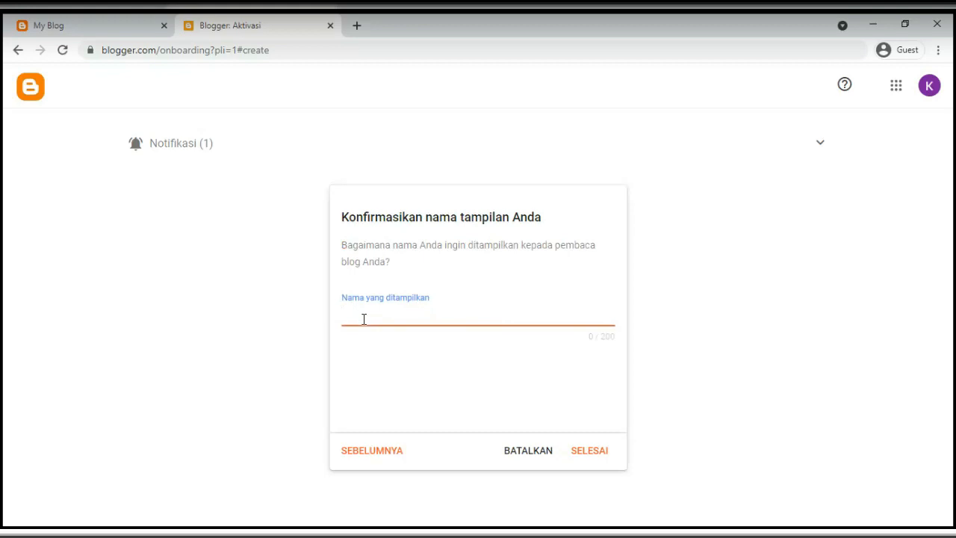
{"action": "left_click", "coordinate": [124, 27]}
{"action": "scroll", "coordinate": [466, 379], "scroll_direction": "down", "scroll_amount": 10}
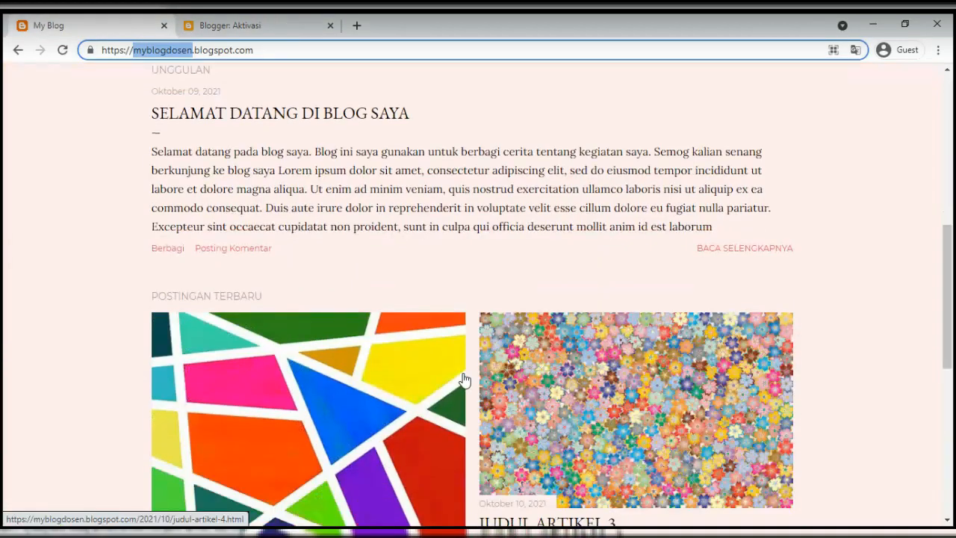
{"action": "scroll", "coordinate": [464, 380], "scroll_direction": "down", "scroll_amount": 3}
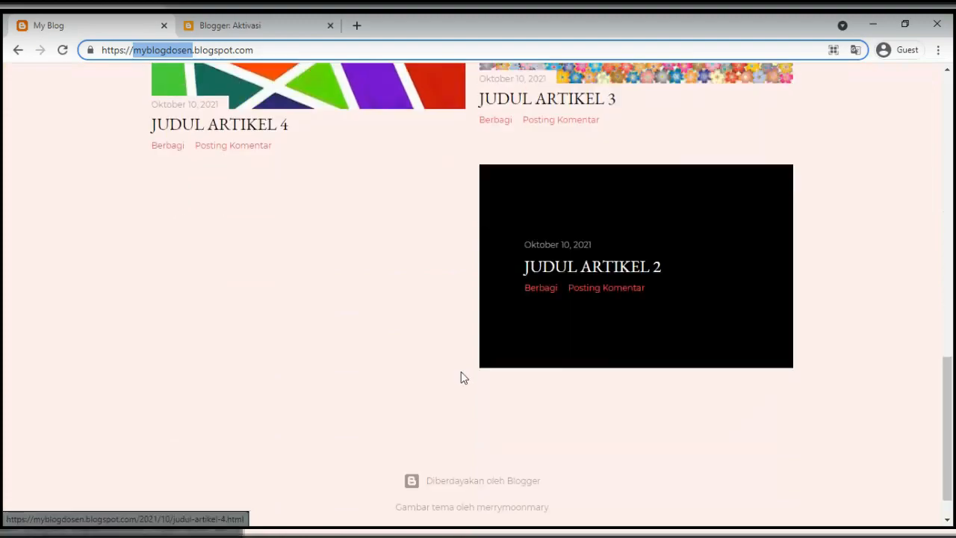
{"action": "scroll", "coordinate": [461, 377], "scroll_direction": "up", "scroll_amount": 6}
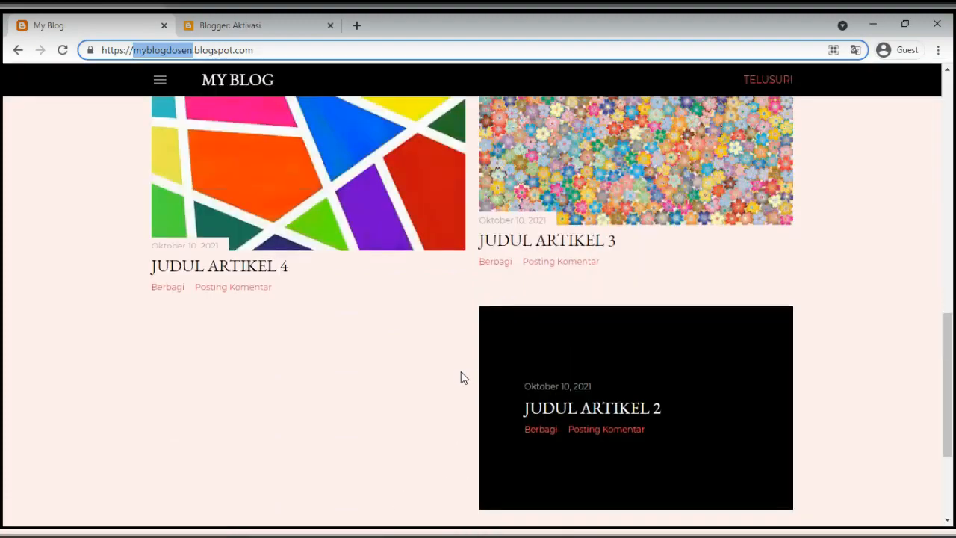
{"action": "scroll", "coordinate": [312, 338], "scroll_direction": "up", "scroll_amount": 4}
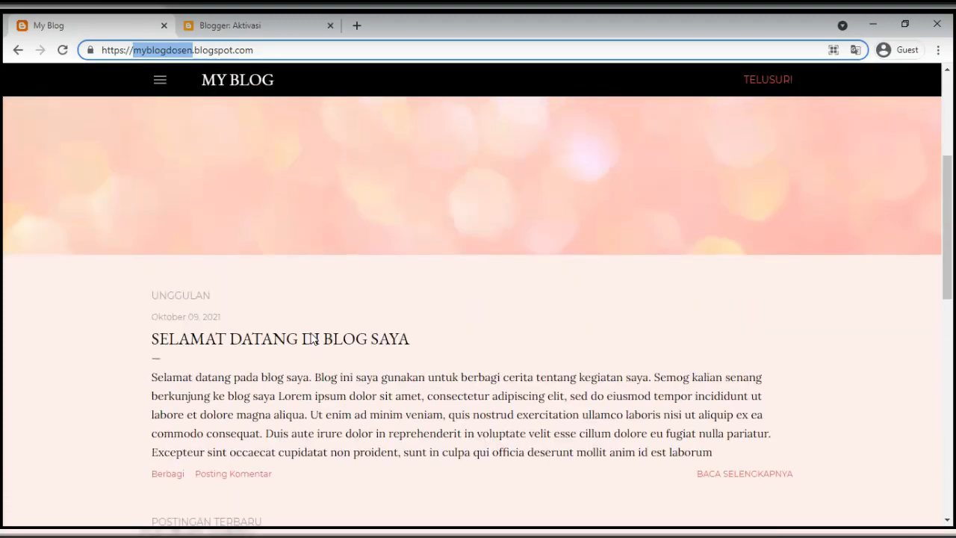
{"action": "scroll", "coordinate": [256, 359], "scroll_direction": "down", "scroll_amount": 1}
{"action": "left_click", "coordinate": [342, 298]}
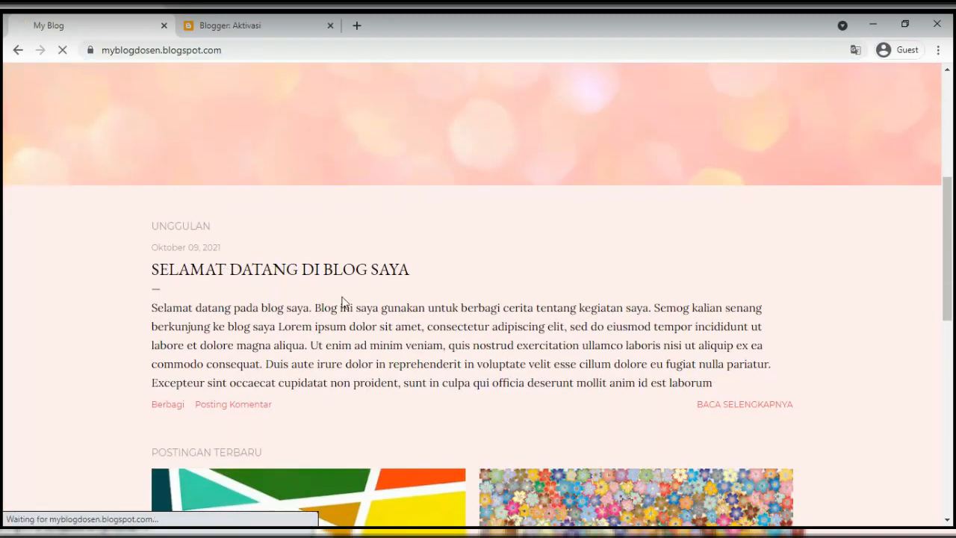
{"action": "scroll", "coordinate": [366, 311], "scroll_direction": "down", "scroll_amount": 3}
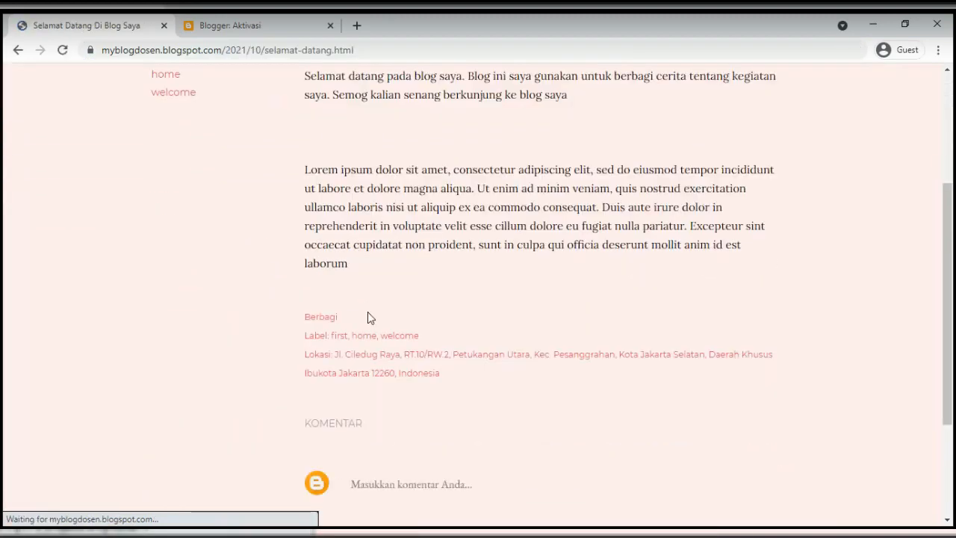
{"action": "scroll", "coordinate": [367, 313], "scroll_direction": "up", "scroll_amount": 3}
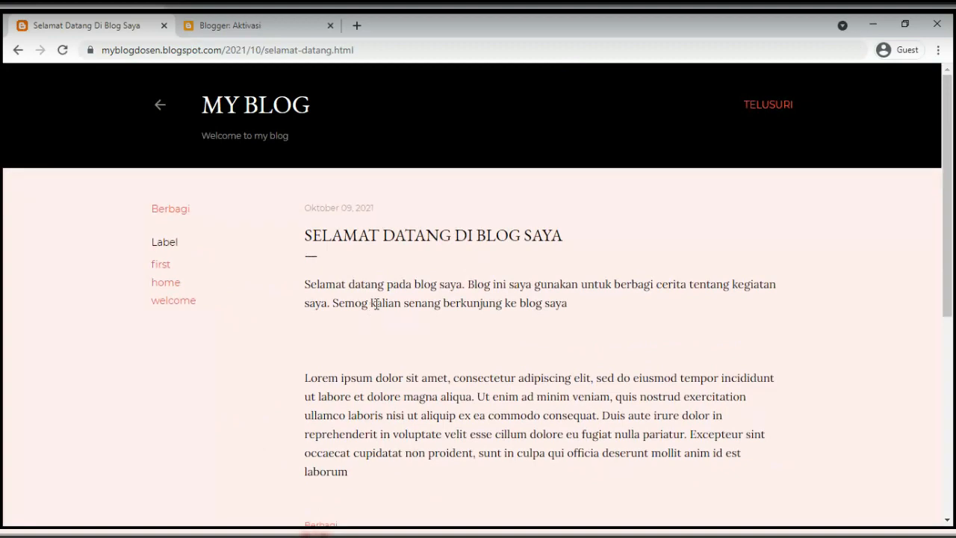
{"action": "left_click", "coordinate": [157, 109]}
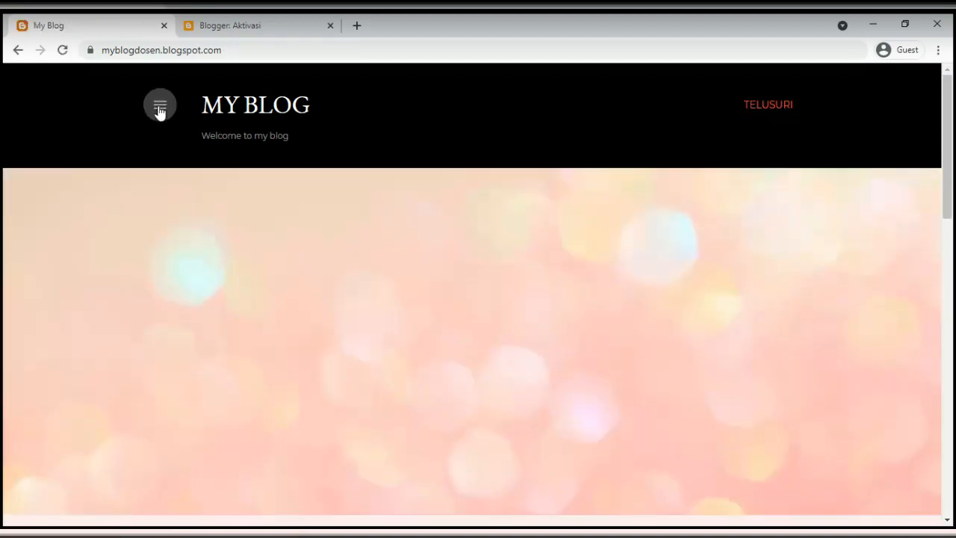
{"action": "left_click", "coordinate": [156, 109]}
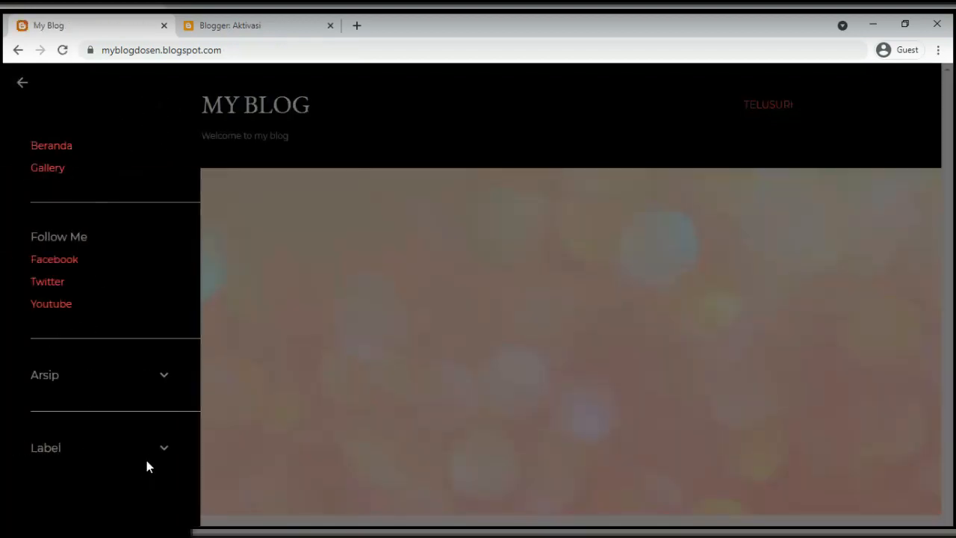
{"action": "left_click", "coordinate": [375, 278]}
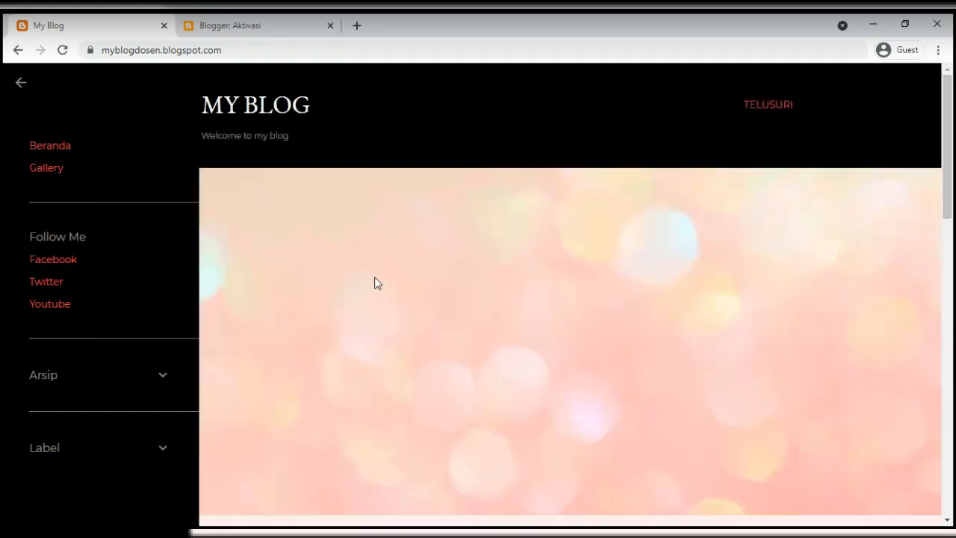
{"action": "left_click", "coordinate": [256, 31]}
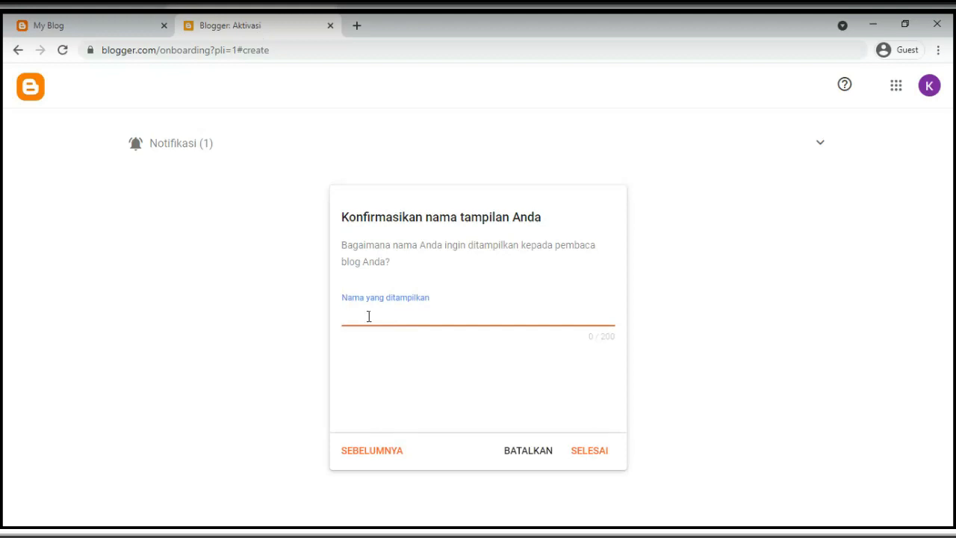
Type the display name, add 'Kelas' in front of it, and confirm with SELESAI
{"action": "type", "text": "Rekweb ZD"}
{"action": "left_click", "coordinate": [351, 366]}
{"action": "left_click", "coordinate": [343, 316]}
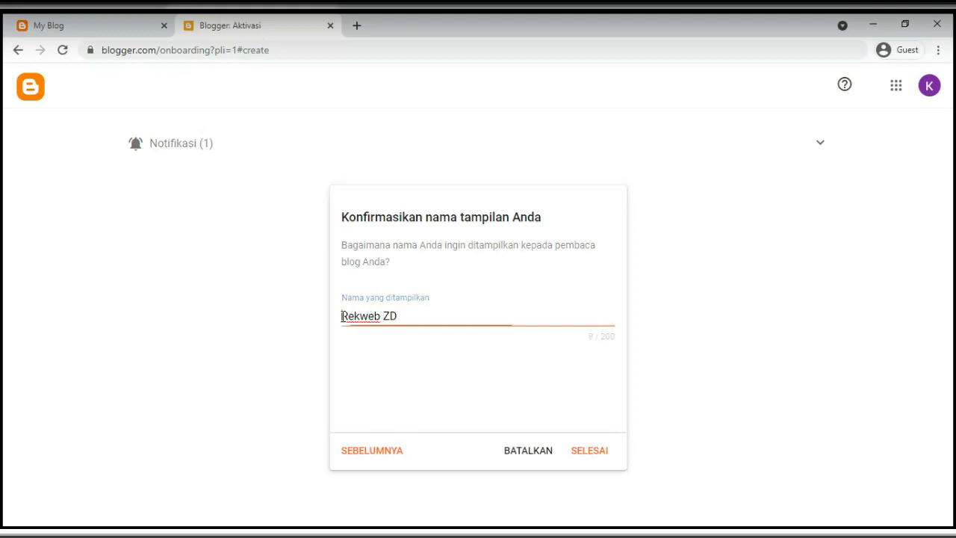
{"action": "type", "text": "Kelas"}
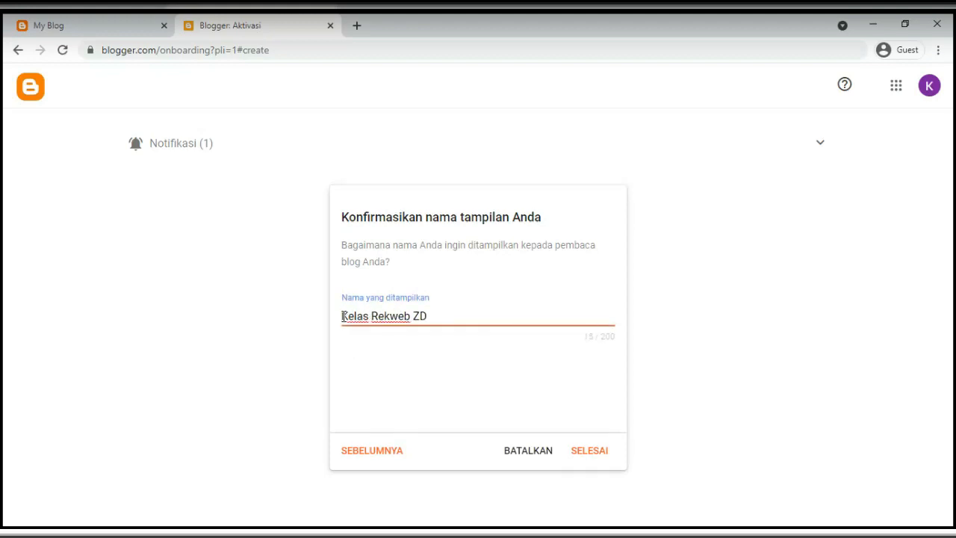
{"action": "left_click", "coordinate": [422, 385]}
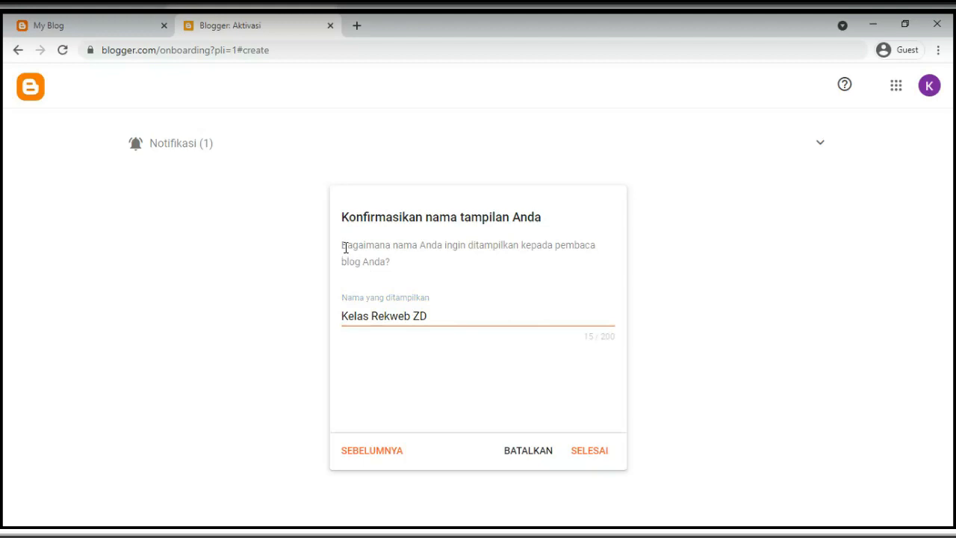
{"action": "left_click_drag", "start_coordinate": [345, 247], "coordinate": [413, 270]}
{"action": "left_click", "coordinate": [413, 270]}
{"action": "left_click", "coordinate": [597, 454]}
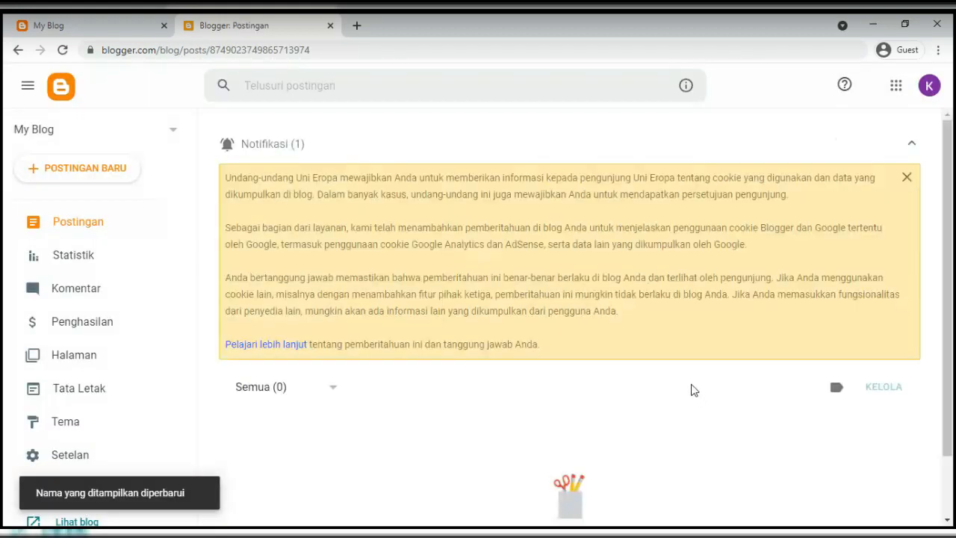
Collapse the cookie notice, glance at the My Blog tab, and return to Posts
{"action": "left_click", "coordinate": [912, 144]}
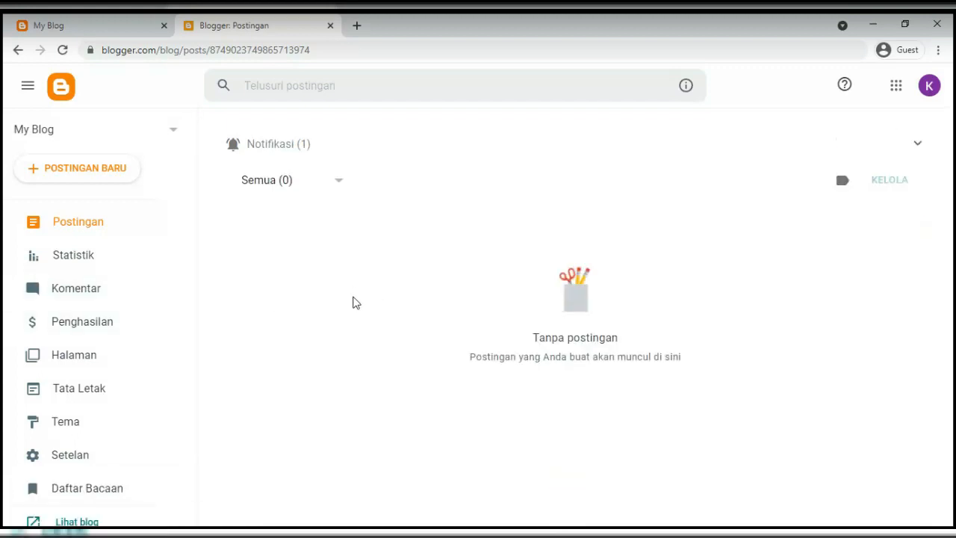
{"action": "scroll", "coordinate": [101, 321], "scroll_direction": "down", "scroll_amount": 2}
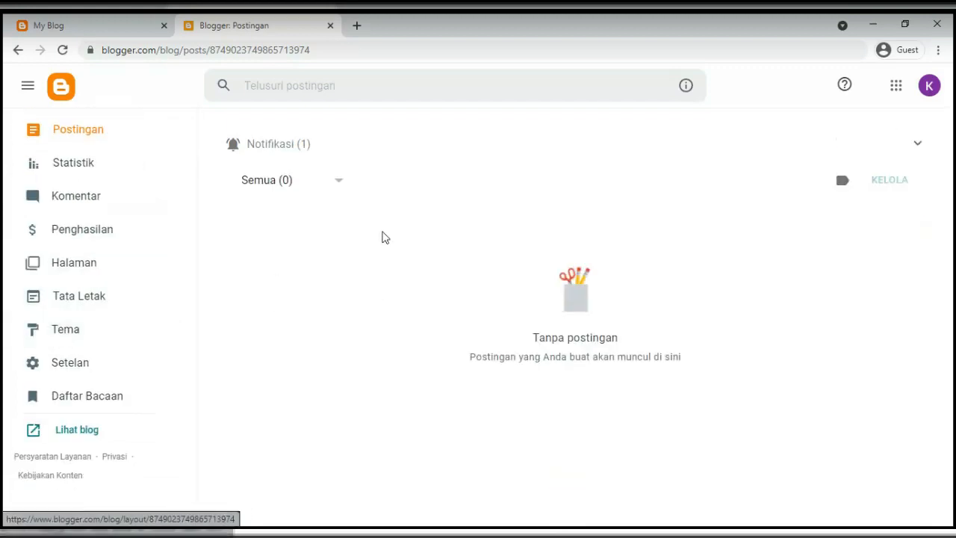
{"action": "left_click", "coordinate": [89, 25]}
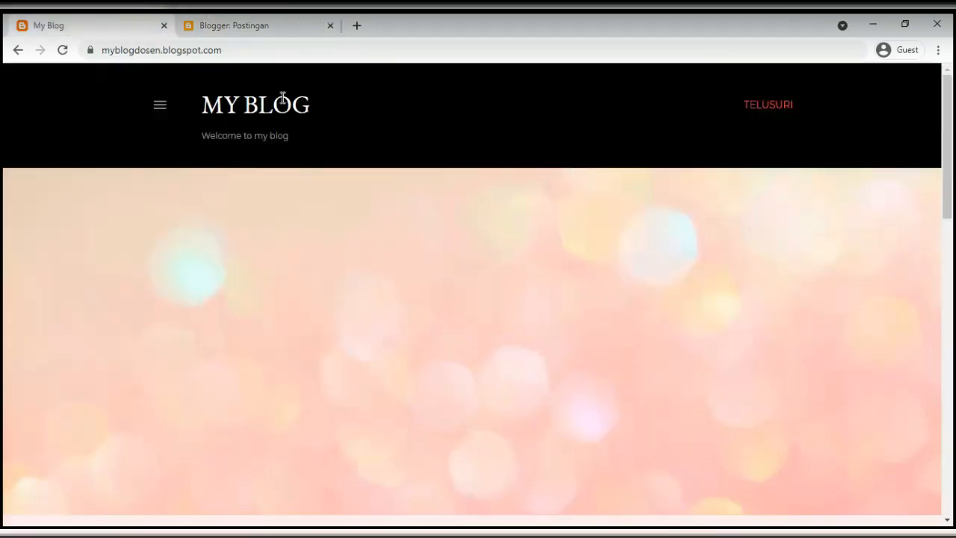
{"action": "left_click", "coordinate": [252, 28]}
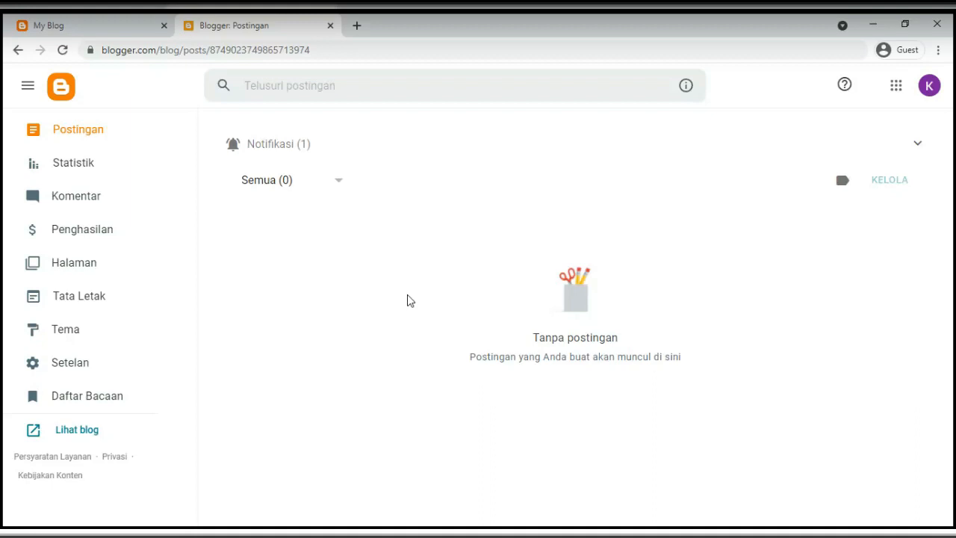
Make Chrome full screen and view the new blog's empty public page via 'Lihat blog'
{"action": "scroll", "coordinate": [121, 262], "scroll_direction": "up", "scroll_amount": 1}
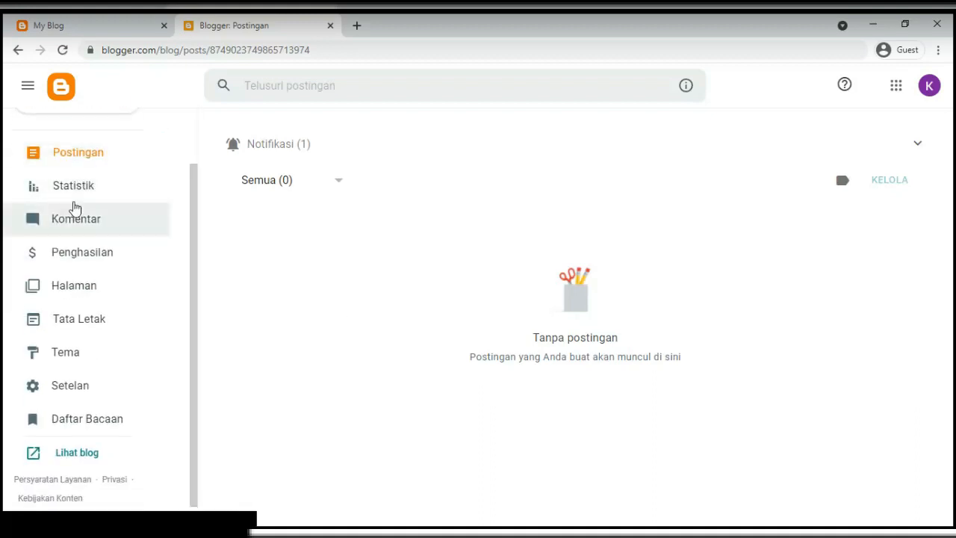
{"action": "scroll", "coordinate": [75, 208], "scroll_direction": "down", "scroll_amount": 1}
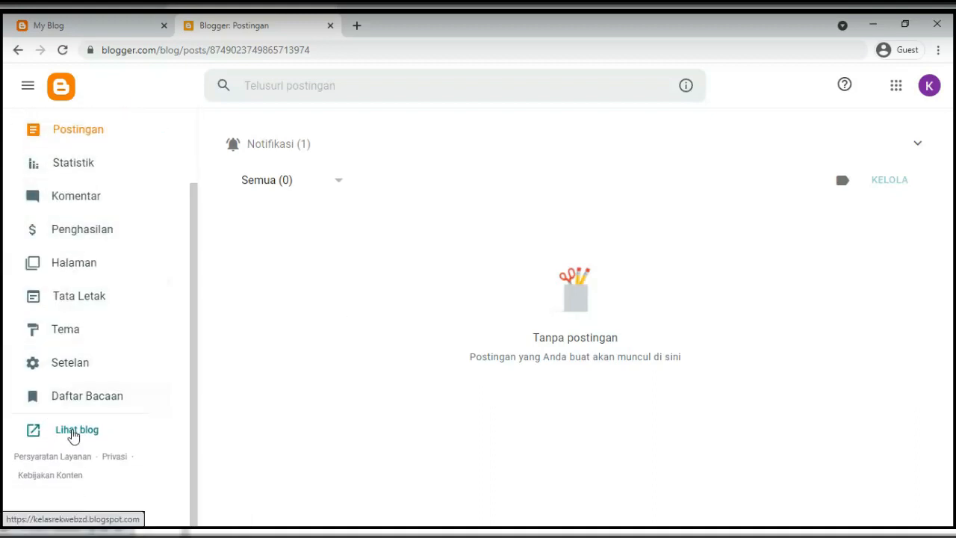
{"action": "left_click", "coordinate": [939, 49]}
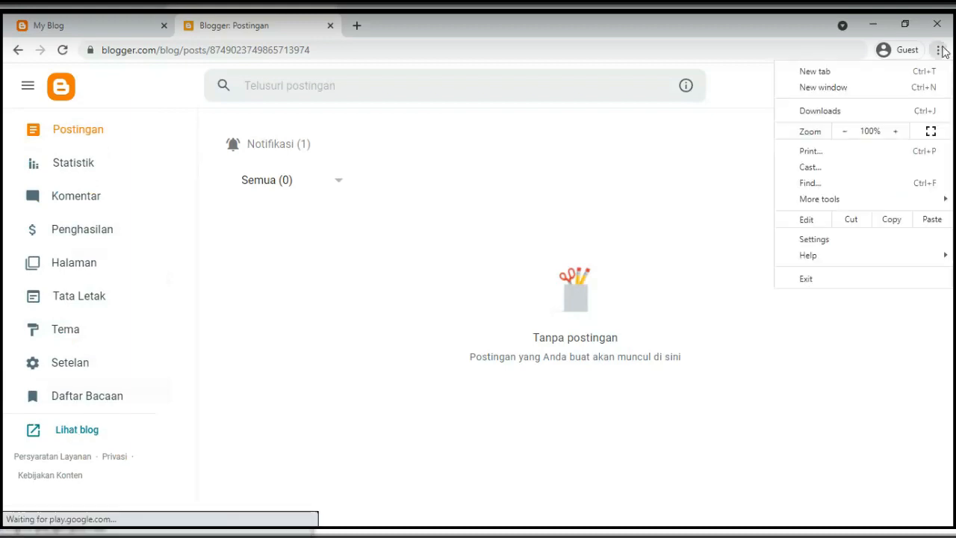
{"action": "left_click", "coordinate": [932, 131]}
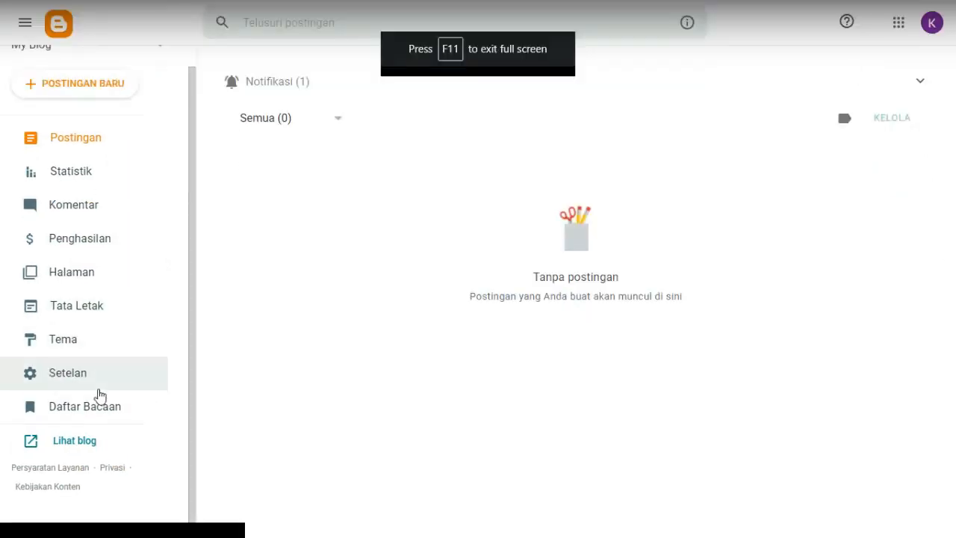
{"action": "left_click", "coordinate": [64, 442]}
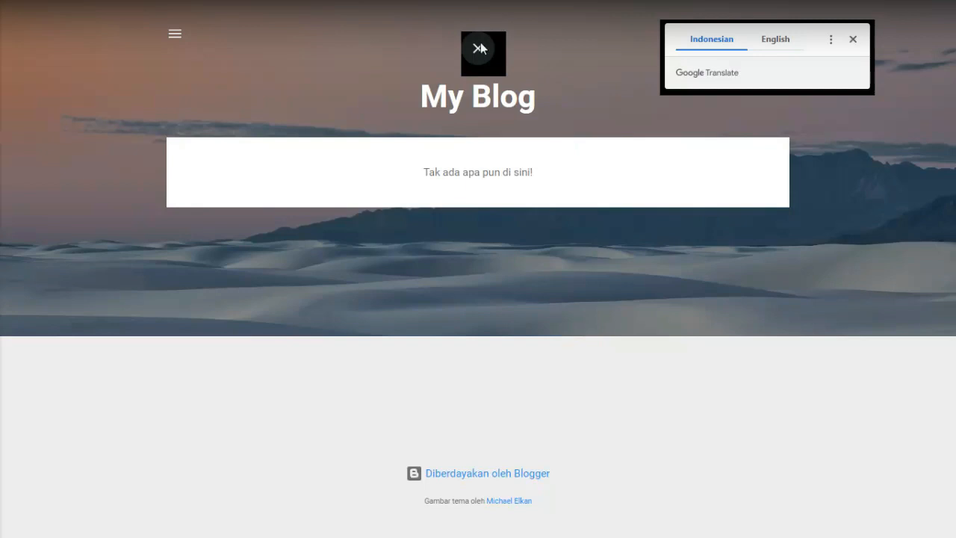
Leave full screen and flip between the Posts dashboard and the new blog's public page
{"action": "left_click", "coordinate": [481, 46]}
{"action": "left_click", "coordinate": [244, 30]}
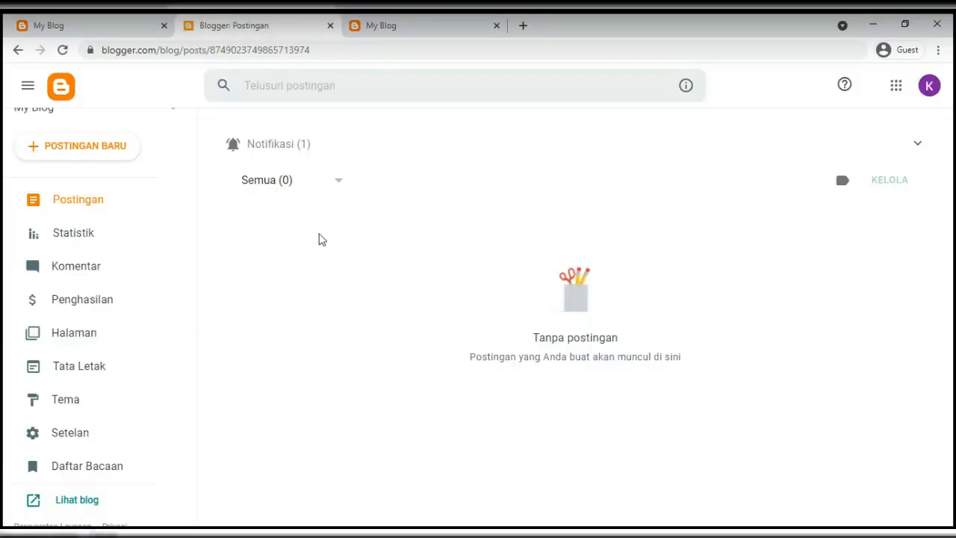
{"action": "left_click", "coordinate": [397, 28]}
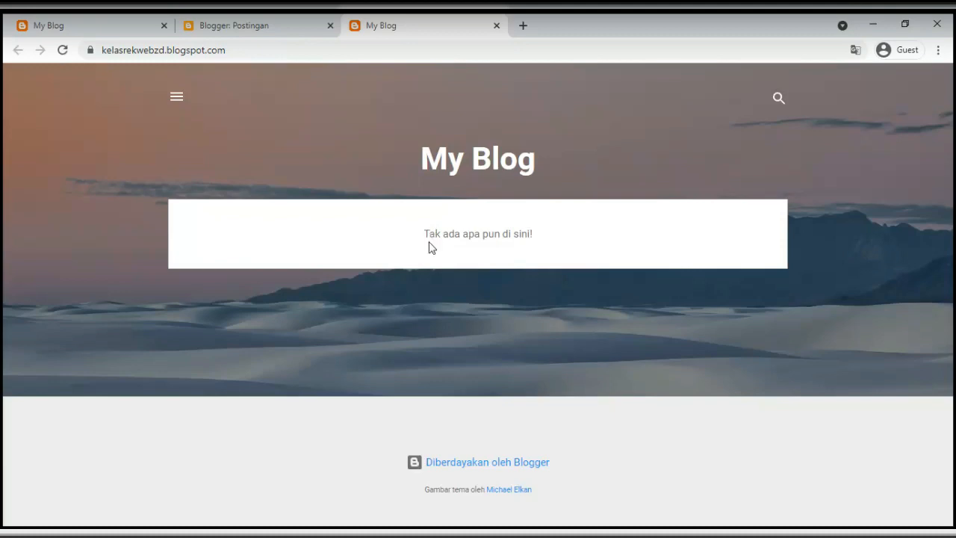
{"action": "left_click", "coordinate": [264, 29]}
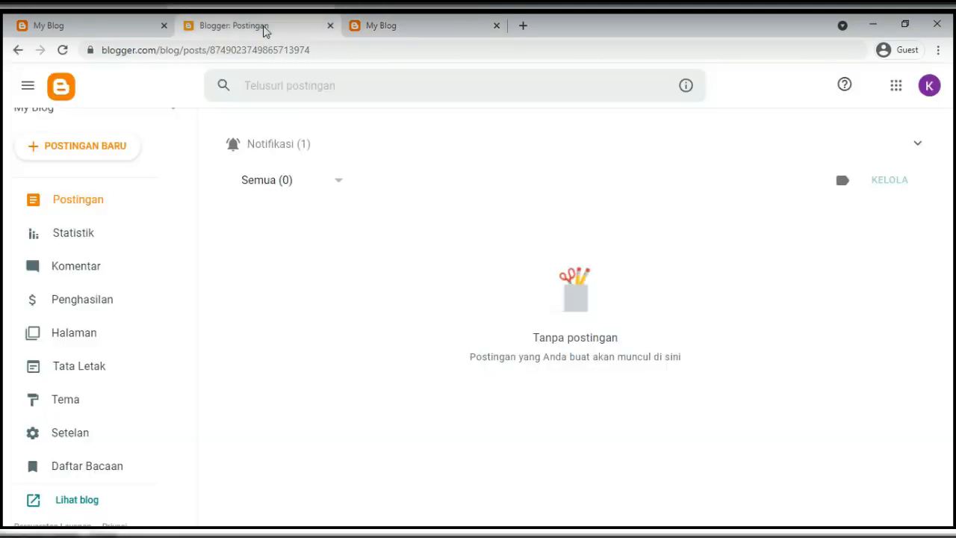
{"action": "left_click", "coordinate": [342, 26]}
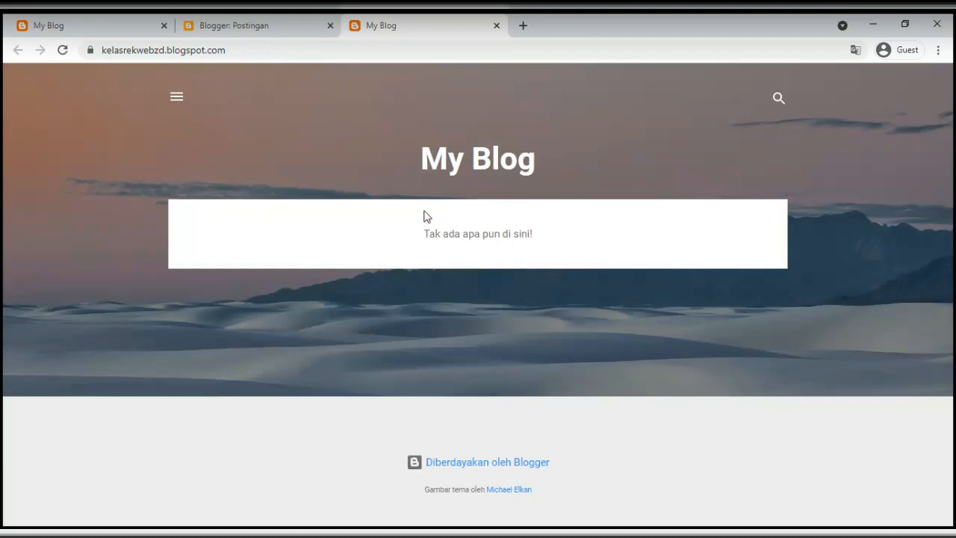
{"action": "left_click", "coordinate": [263, 28]}
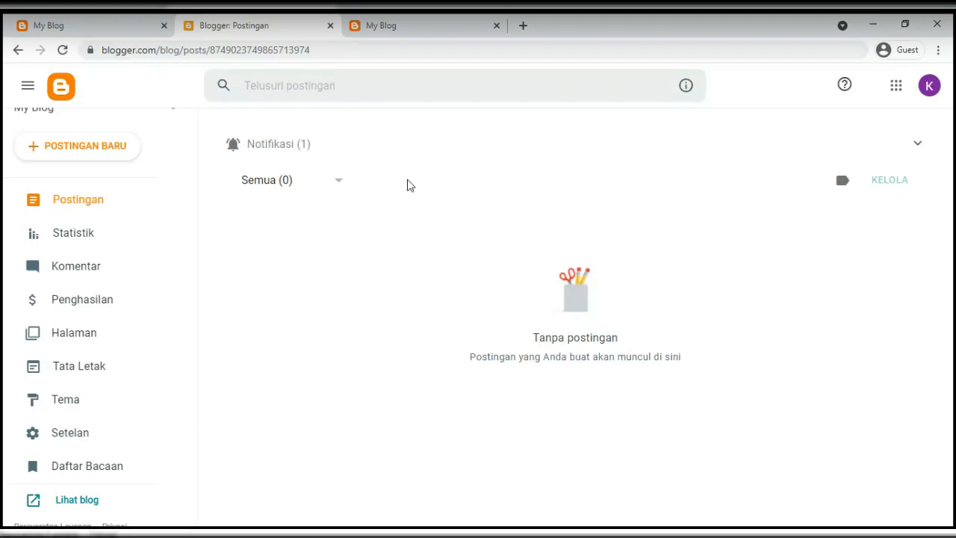
{"action": "left_click", "coordinate": [402, 36]}
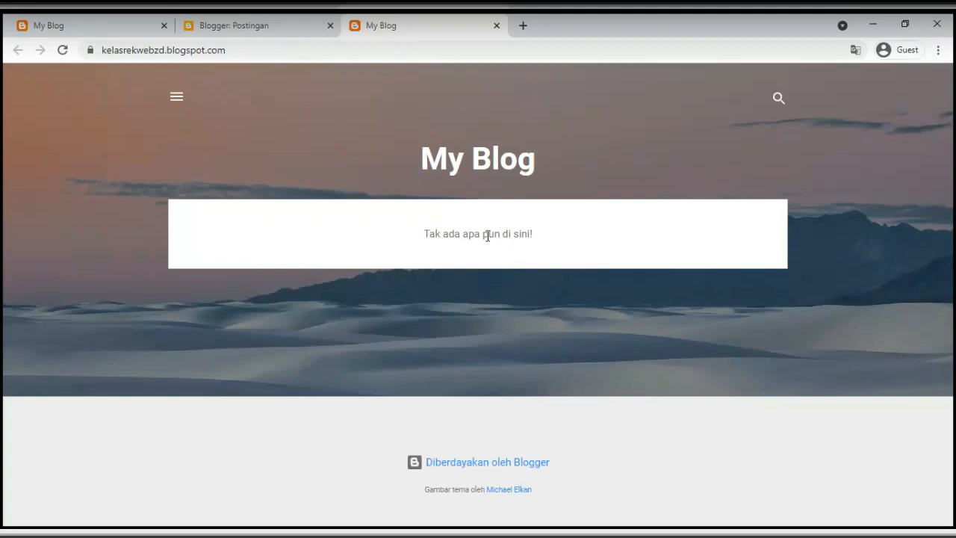
{"action": "left_click", "coordinate": [277, 30]}
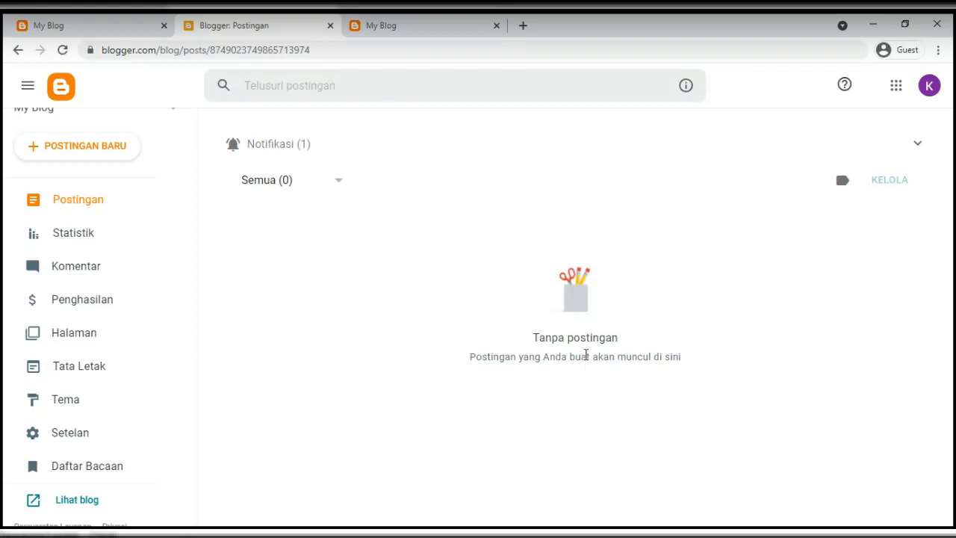
{"action": "left_click", "coordinate": [426, 28]}
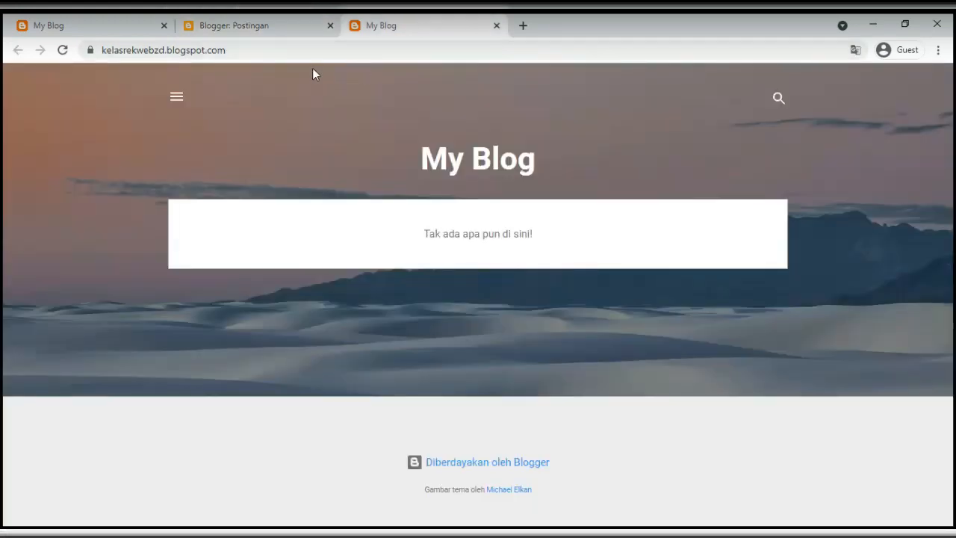
{"action": "left_click", "coordinate": [283, 24]}
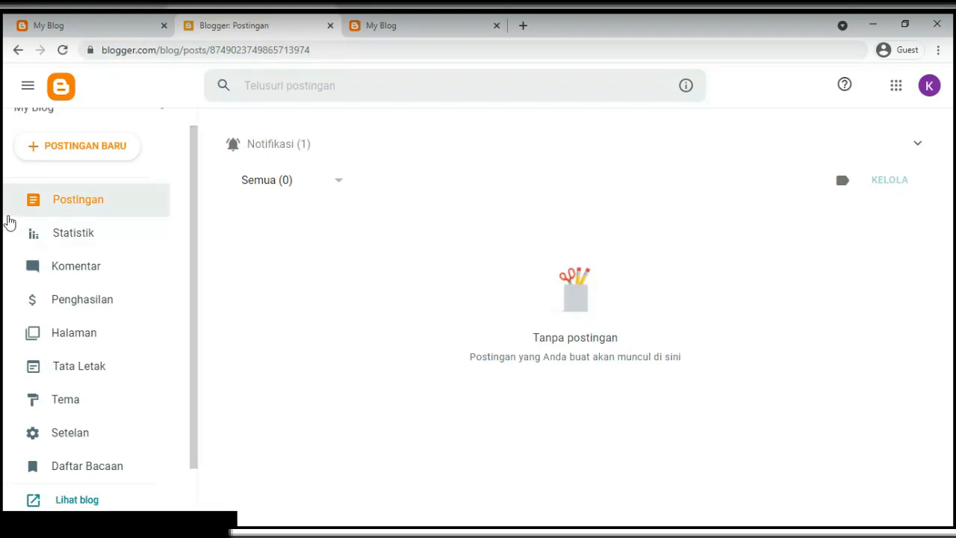
{"action": "scroll", "coordinate": [75, 224], "scroll_direction": "up", "scroll_amount": 1}
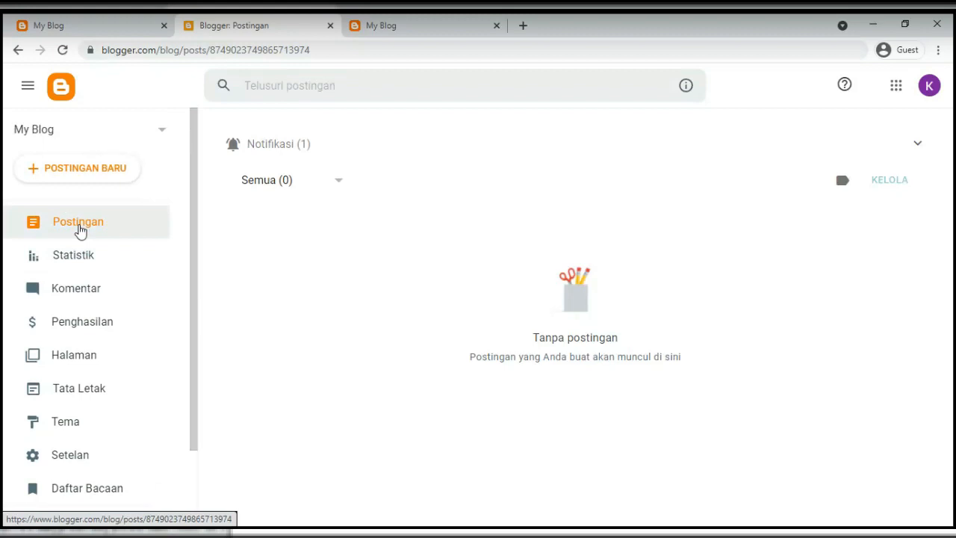
Switch to the older example blog, highlighting myblogdosen in its address and browsing its posts
{"action": "left_click", "coordinate": [92, 25]}
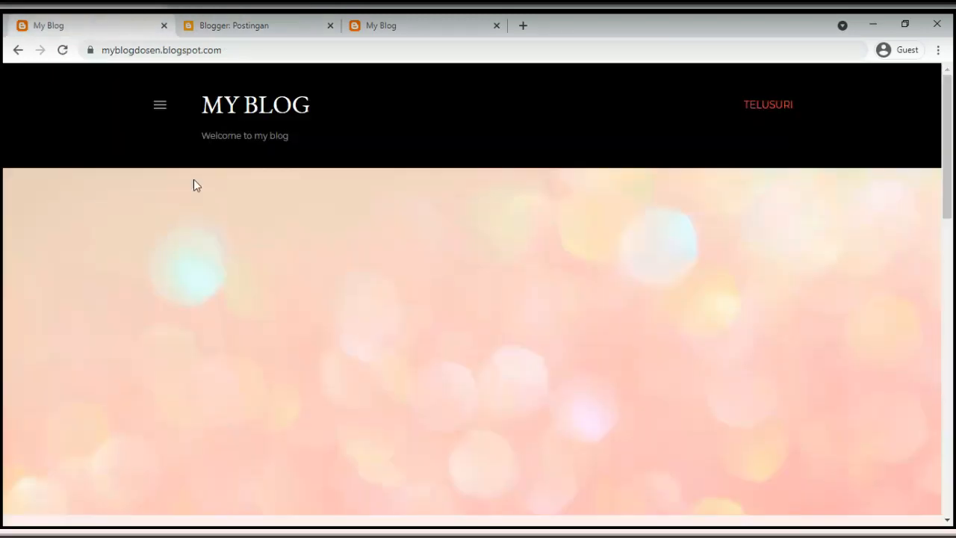
{"action": "double_click", "coordinate": [137, 50]}
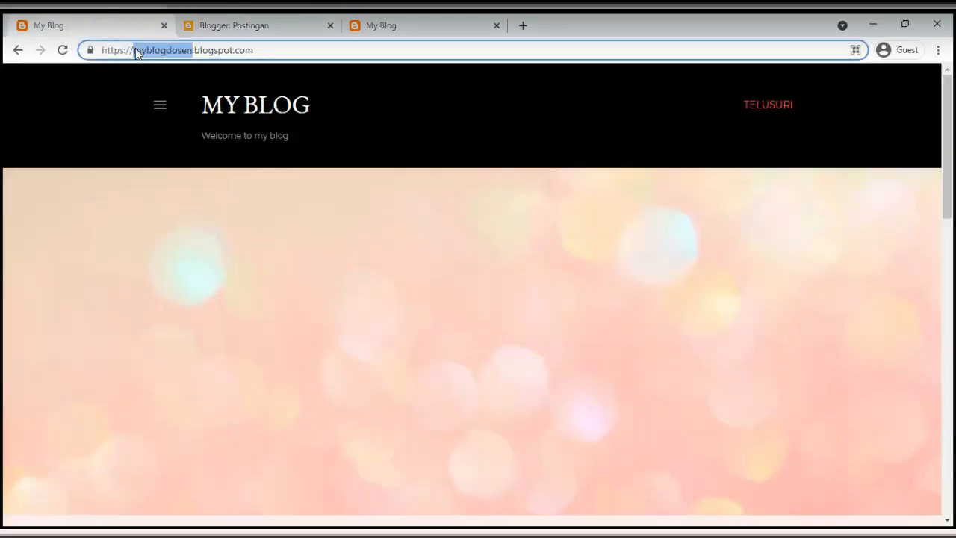
{"action": "scroll", "coordinate": [194, 237], "scroll_direction": "down", "scroll_amount": 5}
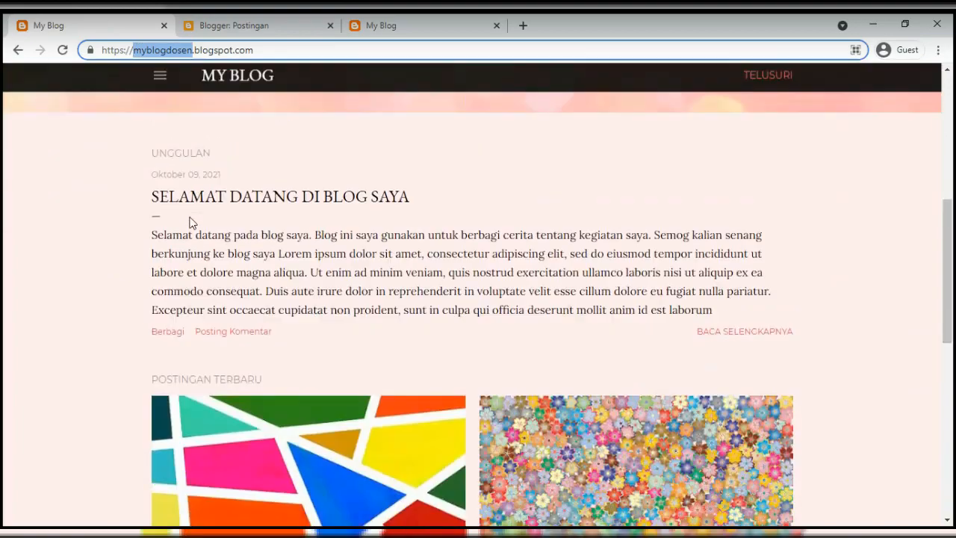
{"action": "scroll", "coordinate": [191, 223], "scroll_direction": "up", "scroll_amount": 1}
{"action": "left_click_drag", "start_coordinate": [135, 265], "coordinate": [370, 357]}
{"action": "scroll", "coordinate": [368, 354], "scroll_direction": "down", "scroll_amount": 1}
{"action": "scroll", "coordinate": [365, 351], "scroll_direction": "down", "scroll_amount": 4}
{"action": "left_click_drag", "start_coordinate": [288, 368], "coordinate": [145, 245]}
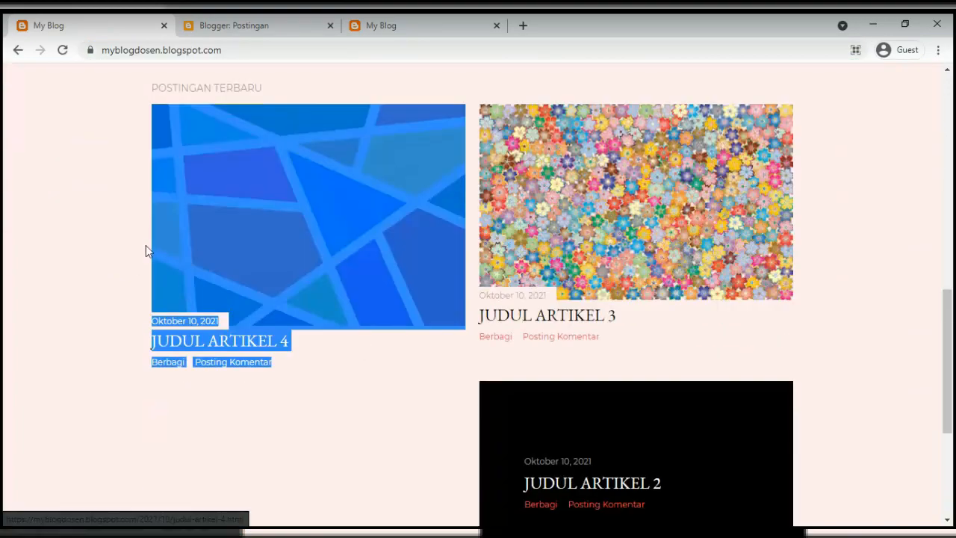
{"action": "left_click_drag", "start_coordinate": [662, 347], "coordinate": [500, 279]}
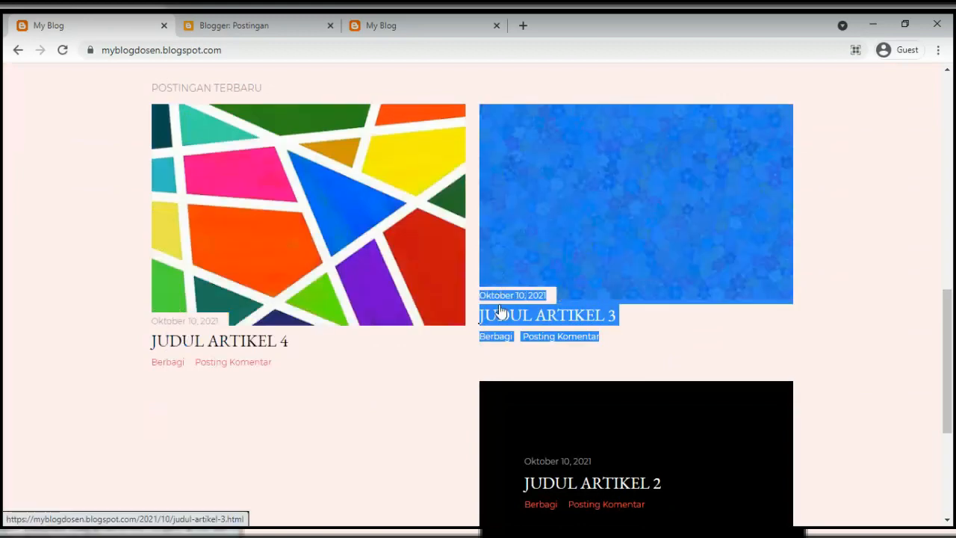
Open the JUDUL ARTIKEL 4 post, then go back to its home page and the dashboard
{"action": "left_click", "coordinate": [252, 341]}
{"action": "scroll", "coordinate": [345, 364], "scroll_direction": "down", "scroll_amount": 8}
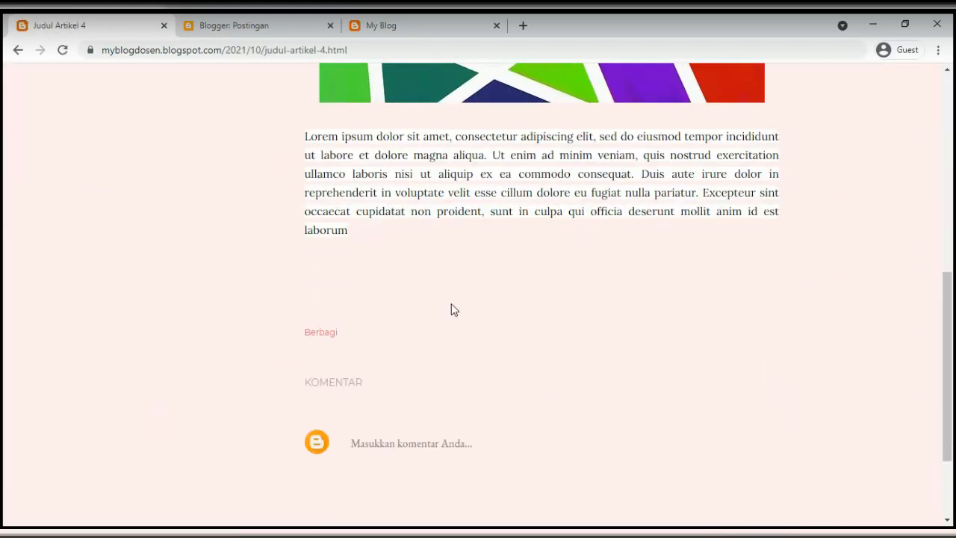
{"action": "scroll", "coordinate": [451, 306], "scroll_direction": "up", "scroll_amount": 8}
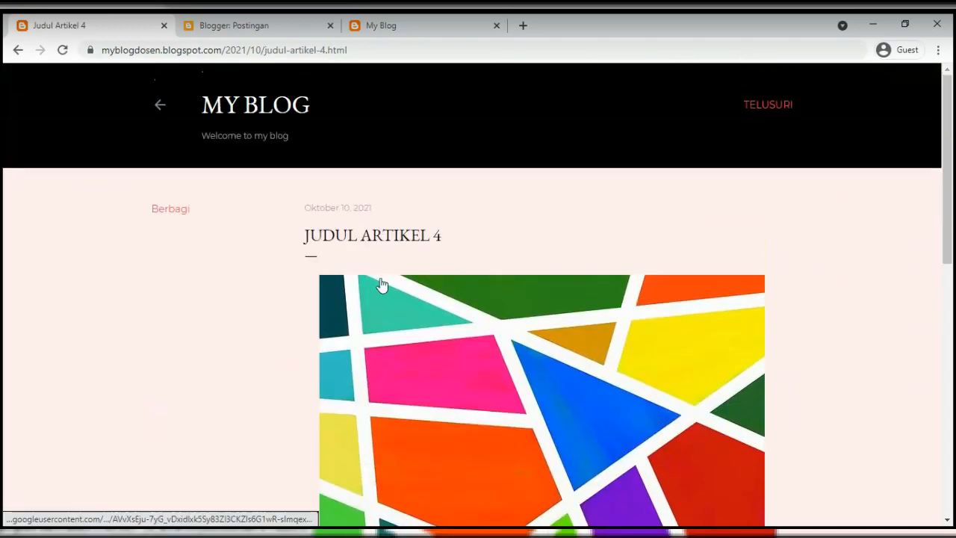
{"action": "left_click", "coordinate": [161, 106]}
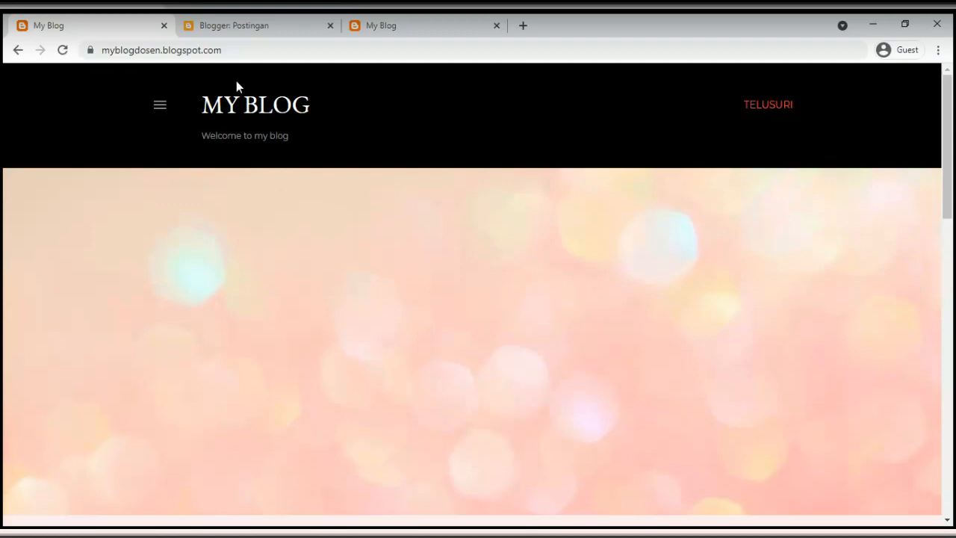
{"action": "left_click", "coordinate": [234, 30]}
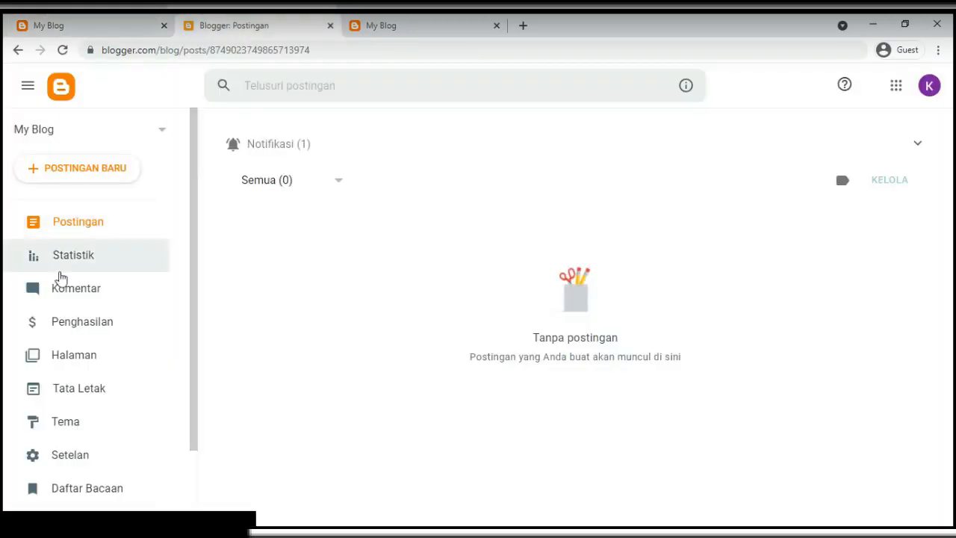
Review the empty Statistik page after collapsing the notice, then go to Komentar
{"action": "left_click", "coordinate": [67, 270]}
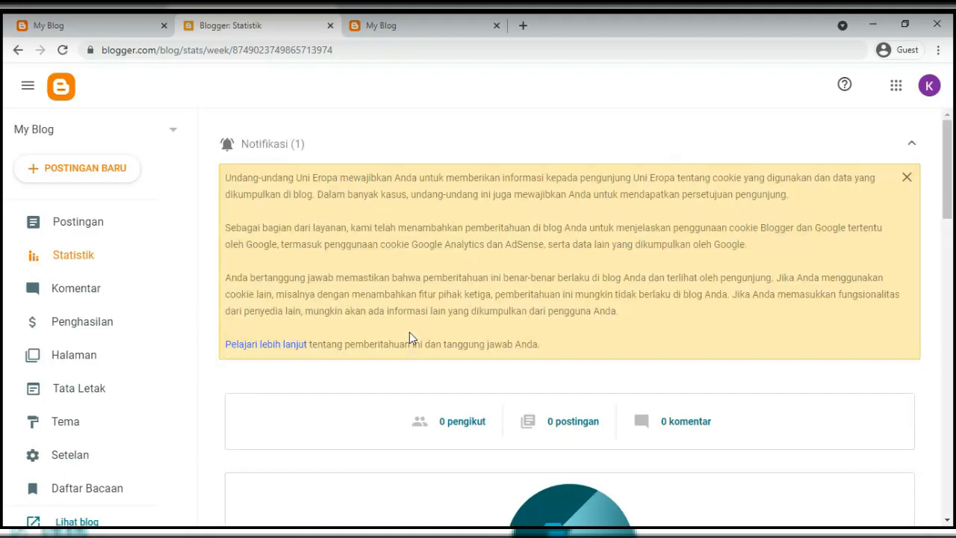
{"action": "left_click", "coordinate": [911, 144]}
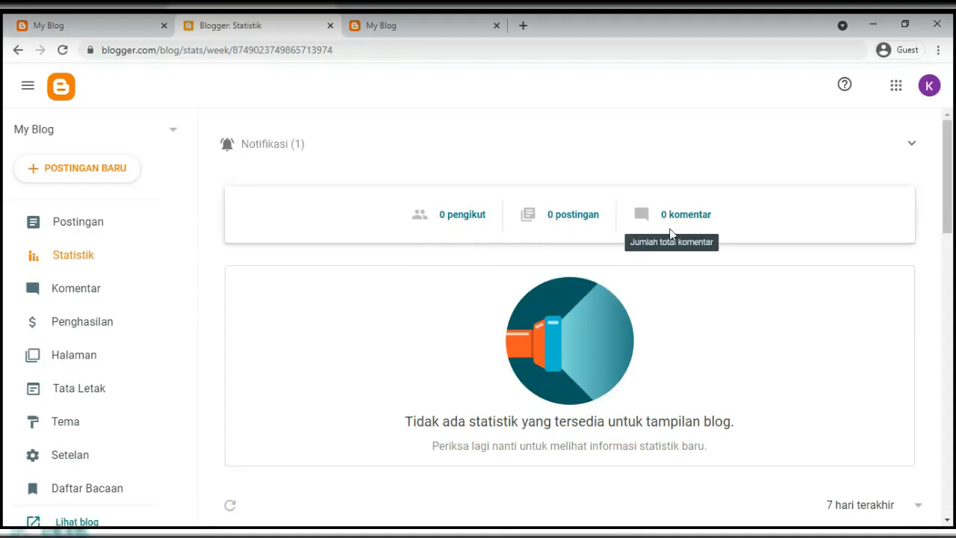
{"action": "scroll", "coordinate": [433, 367], "scroll_direction": "down", "scroll_amount": 4}
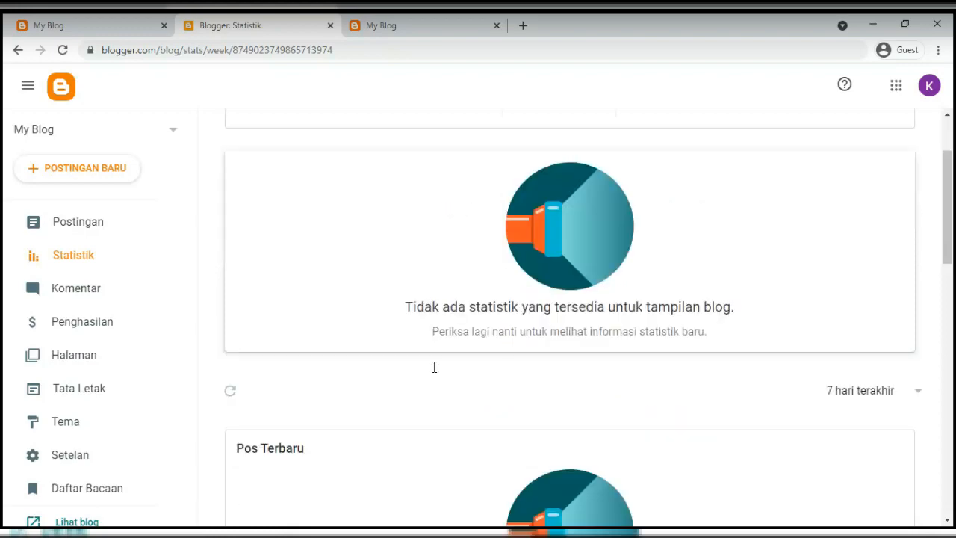
{"action": "scroll", "coordinate": [433, 367], "scroll_direction": "up", "scroll_amount": 3}
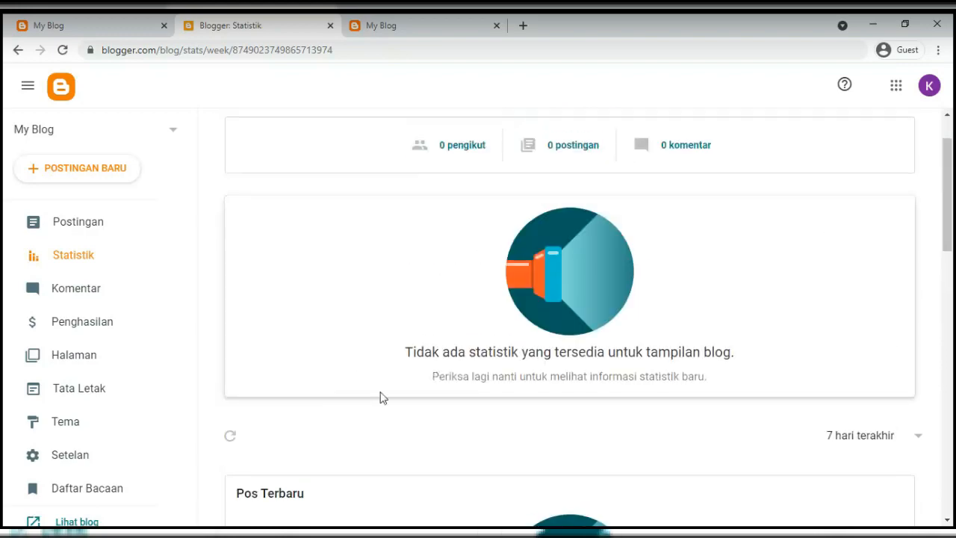
{"action": "scroll", "coordinate": [513, 373], "scroll_direction": "down", "scroll_amount": 4}
{"action": "scroll", "coordinate": [513, 374], "scroll_direction": "down", "scroll_amount": 3}
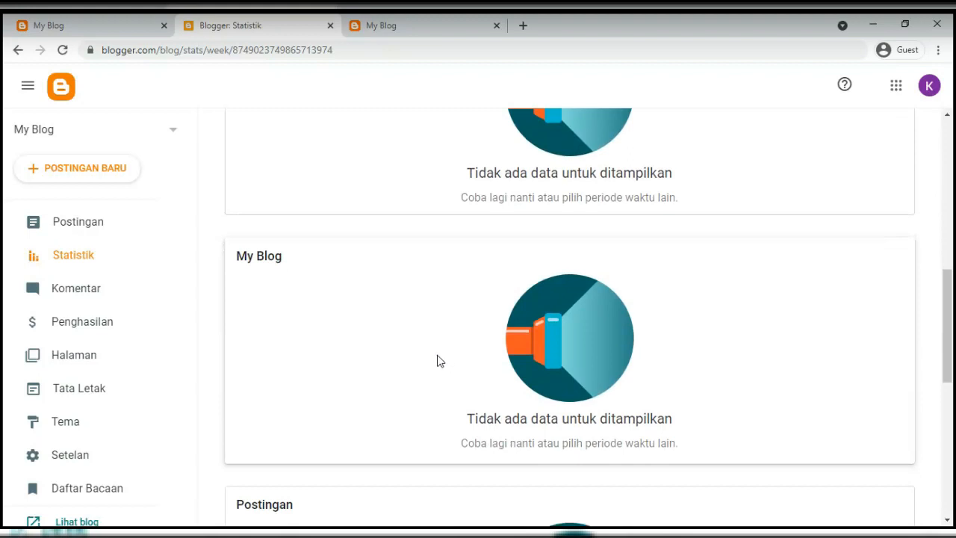
{"action": "left_click", "coordinate": [56, 288]}
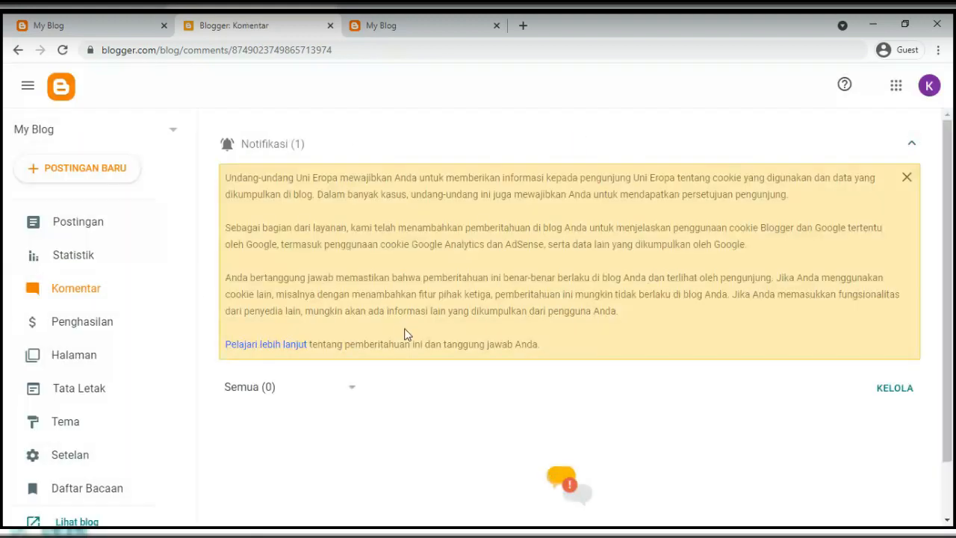
Open JUDUL ARTIKEL 4's comment box on the example blog, then view the Penghasilan page
{"action": "left_click", "coordinate": [911, 145]}
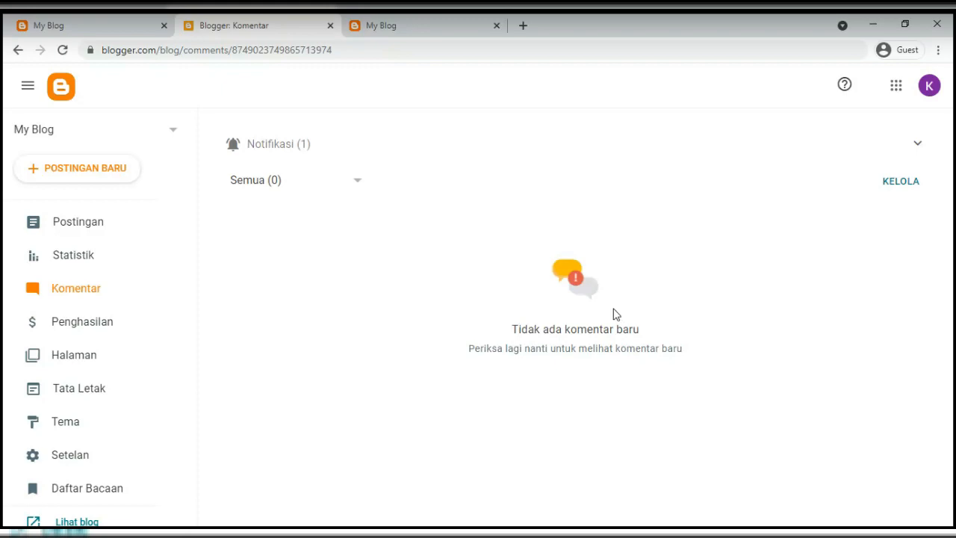
{"action": "left_click", "coordinate": [113, 32]}
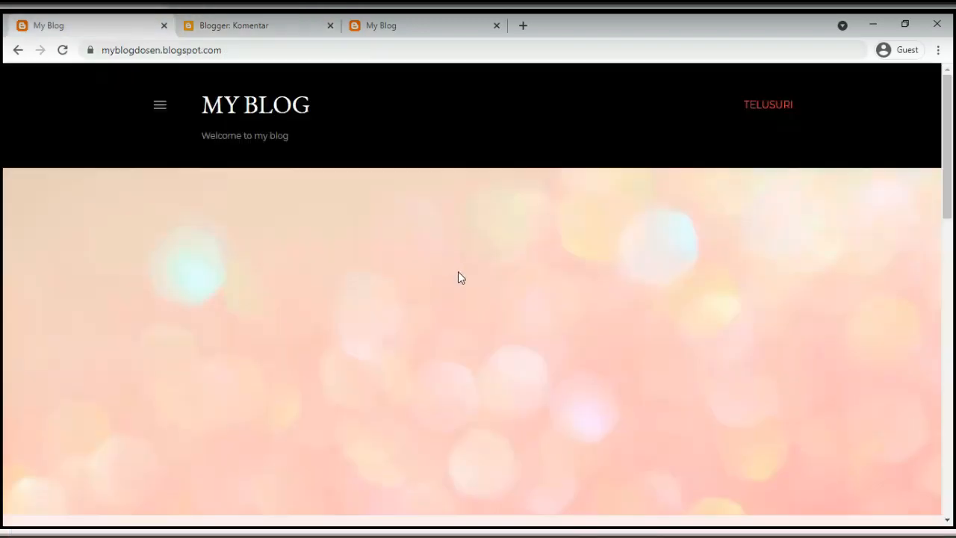
{"action": "scroll", "coordinate": [457, 278], "scroll_direction": "down", "scroll_amount": 10}
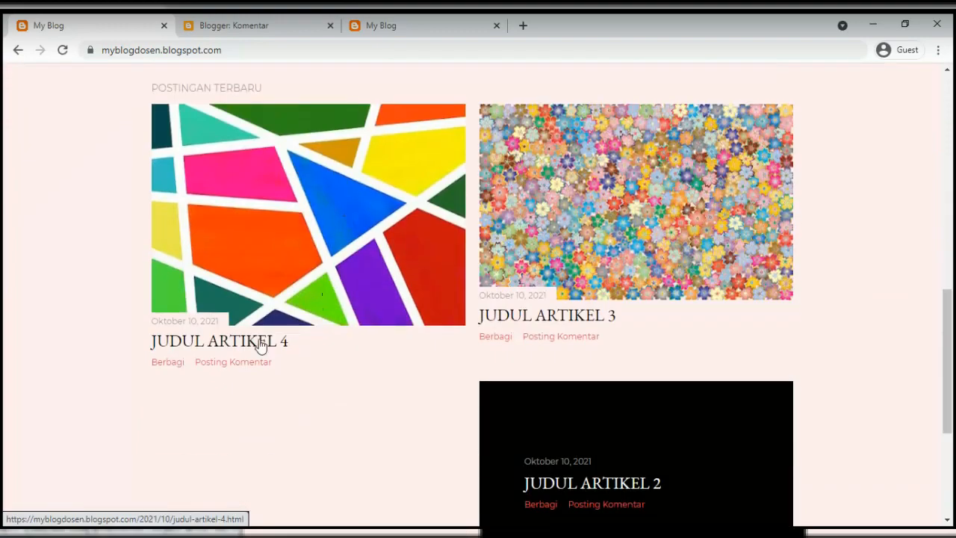
{"action": "left_click", "coordinate": [215, 363]}
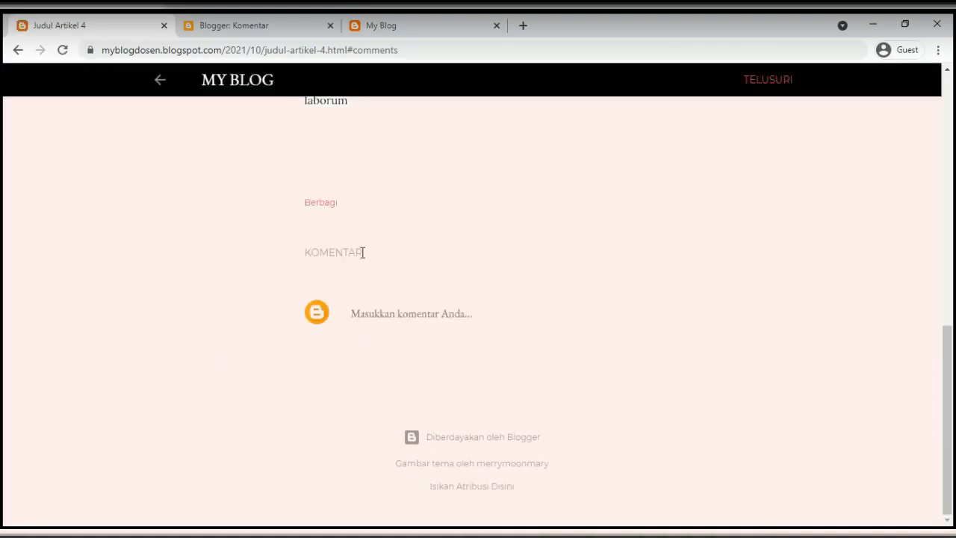
{"action": "left_click", "coordinate": [379, 323]}
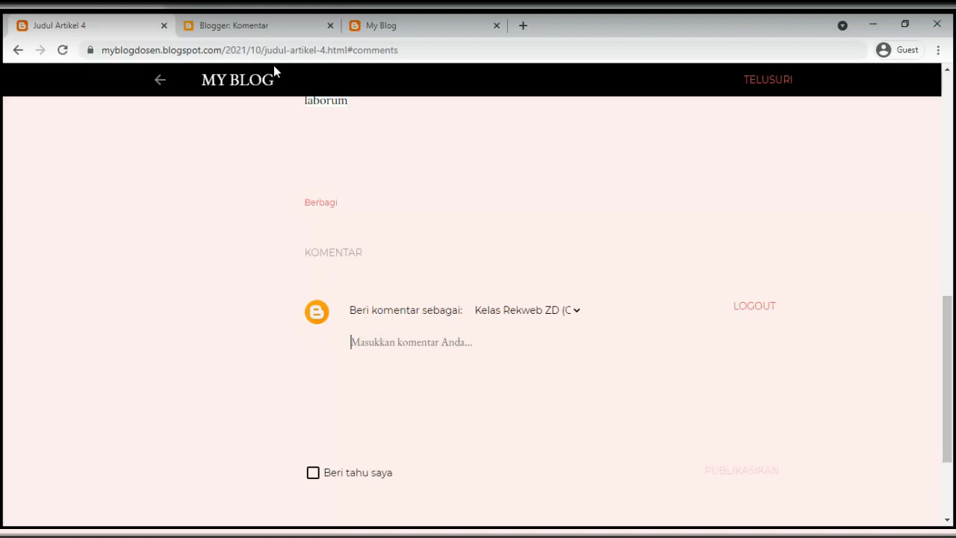
{"action": "left_click", "coordinate": [233, 29]}
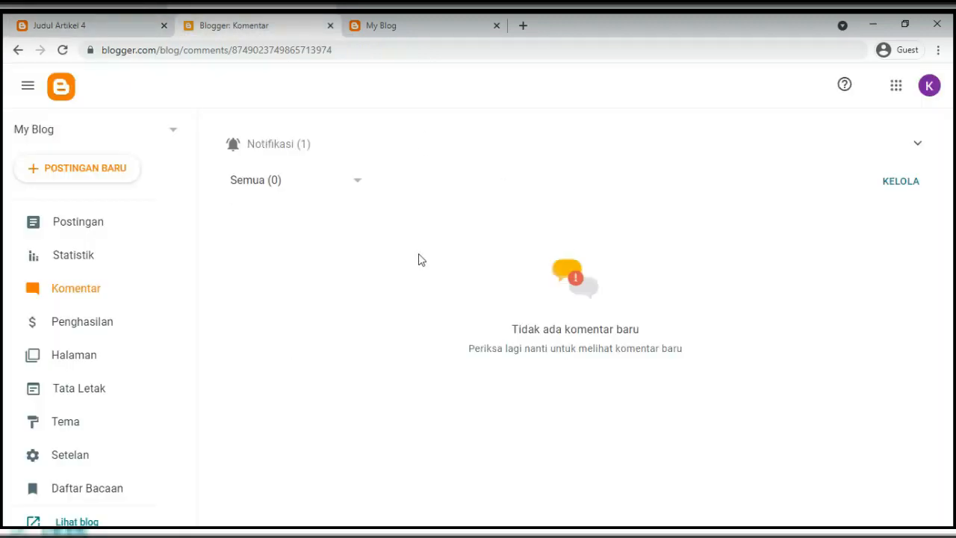
{"action": "left_click", "coordinate": [98, 334]}
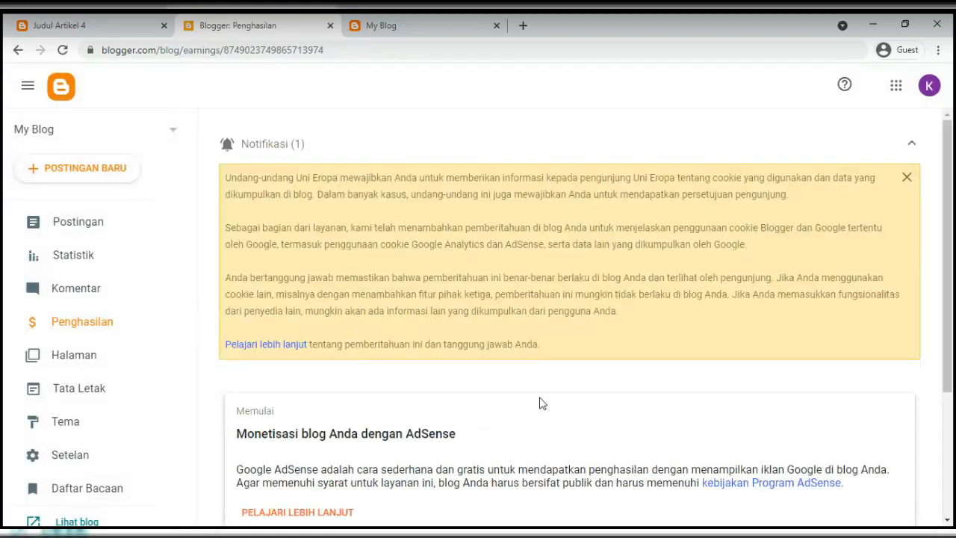
Look over the still-empty My Blog page, then open the Halaman list showing zero pages
{"action": "left_click", "coordinate": [913, 144]}
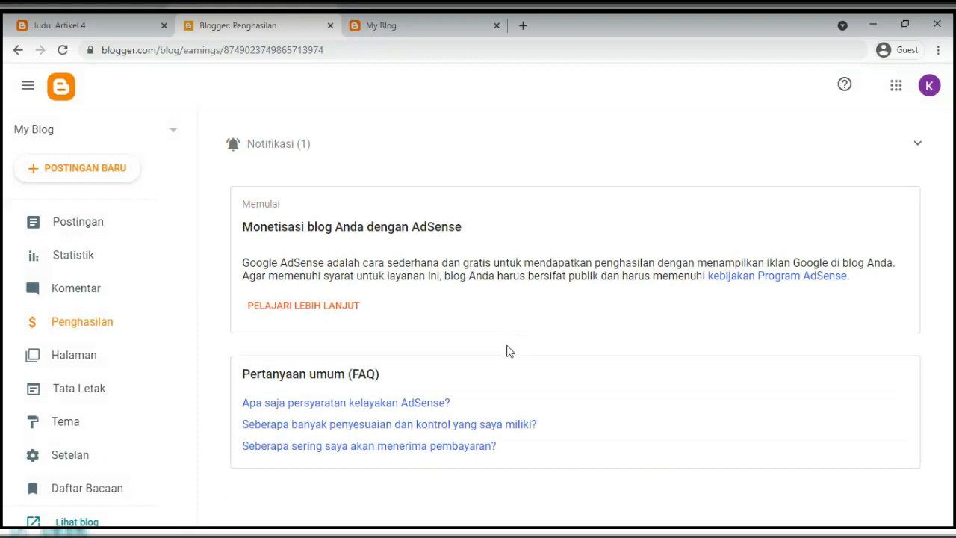
{"action": "left_click", "coordinate": [398, 27]}
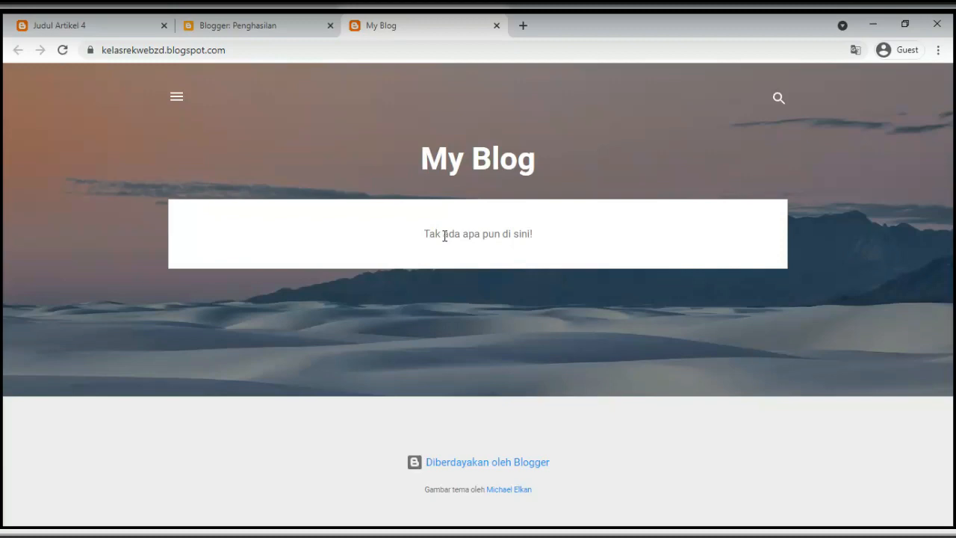
{"action": "left_click", "coordinate": [243, 29]}
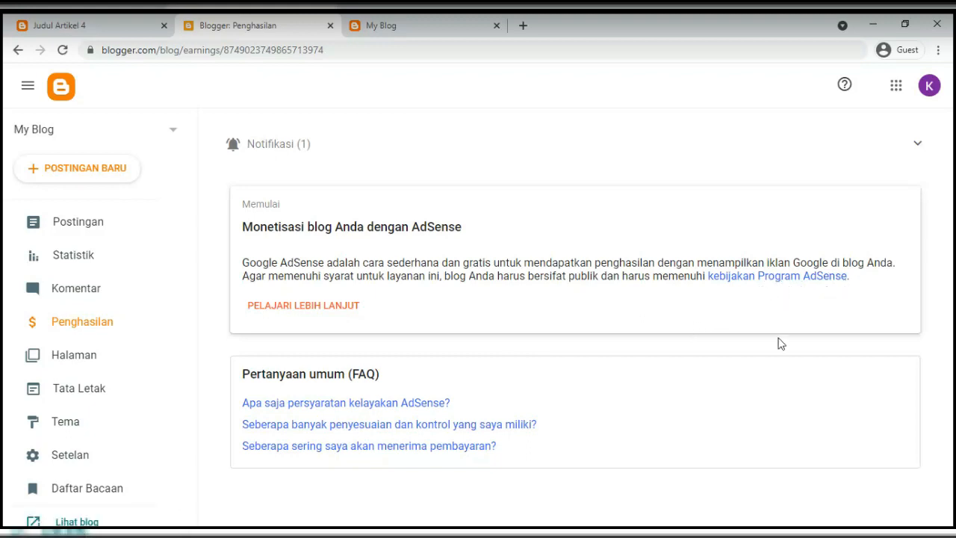
{"action": "left_click", "coordinate": [80, 363]}
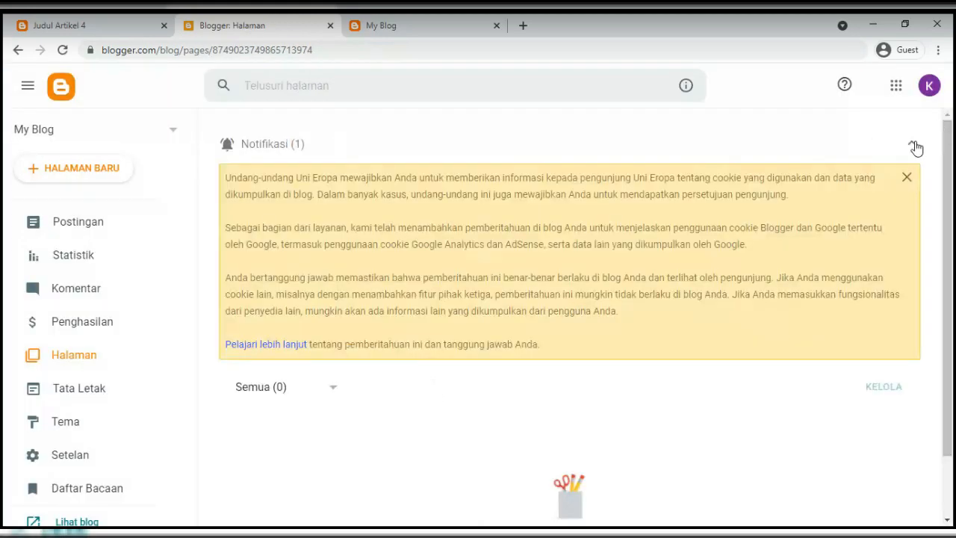
View the sample blog's Gallery page from its menu, then open the new blog's Tata Letak page
{"action": "left_click", "coordinate": [915, 146]}
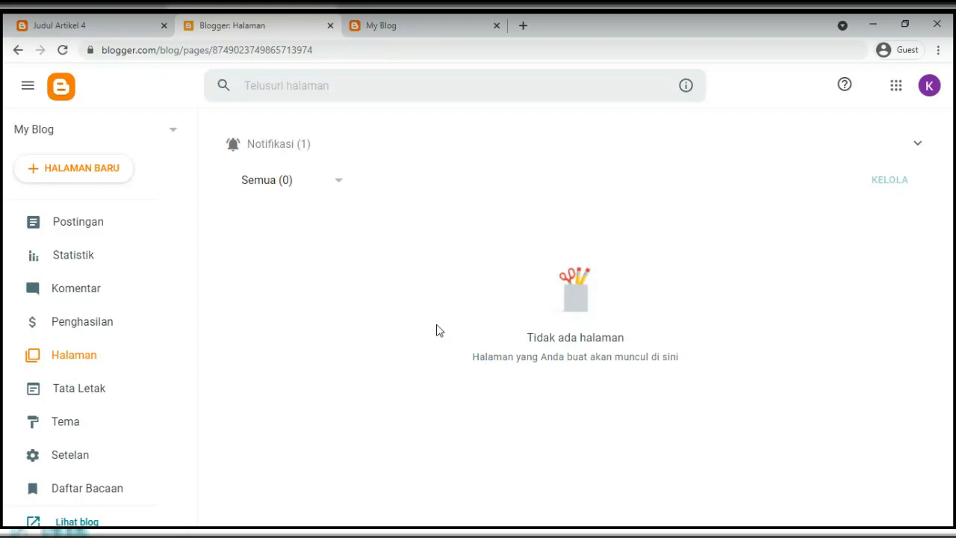
{"action": "left_click", "coordinate": [120, 28]}
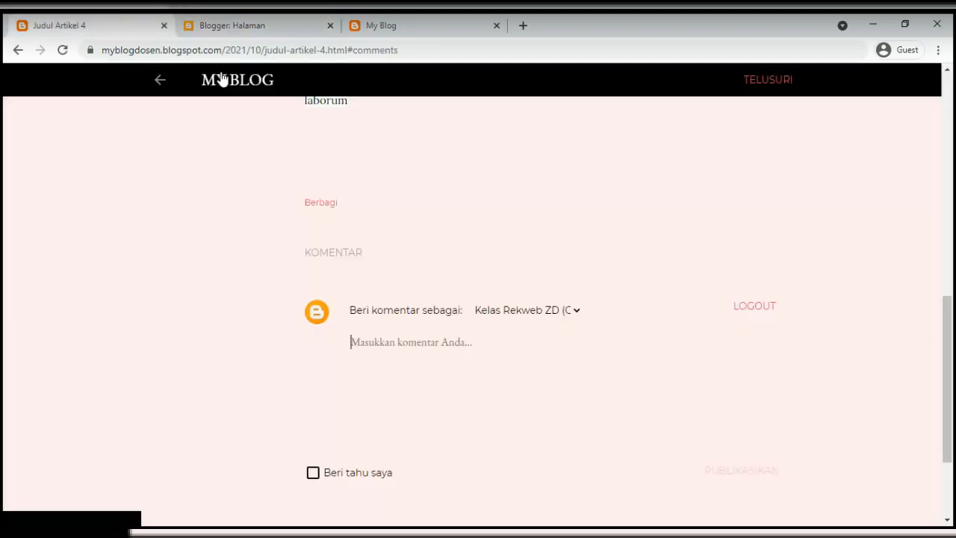
{"action": "scroll", "coordinate": [228, 231], "scroll_direction": "up", "scroll_amount": 10}
{"action": "left_click", "coordinate": [161, 111]}
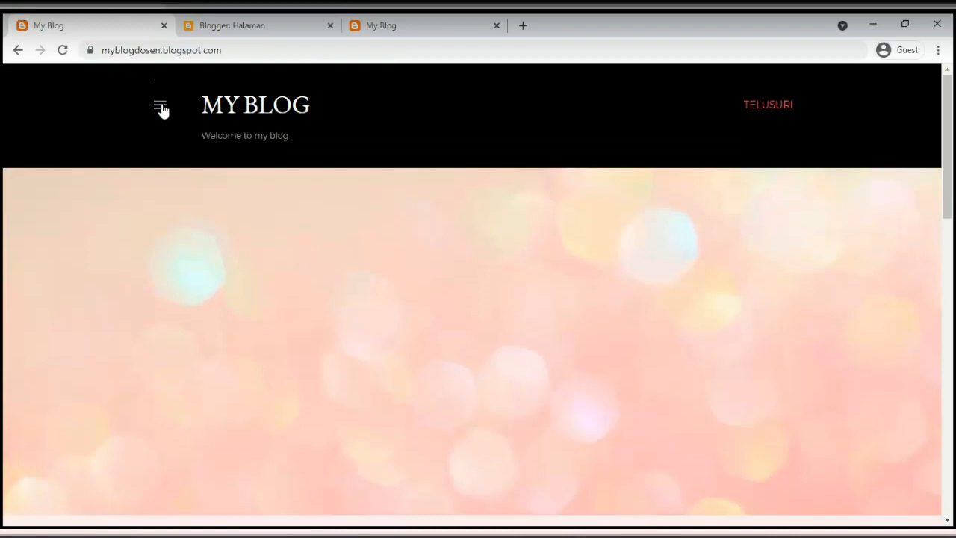
{"action": "left_click", "coordinate": [161, 108]}
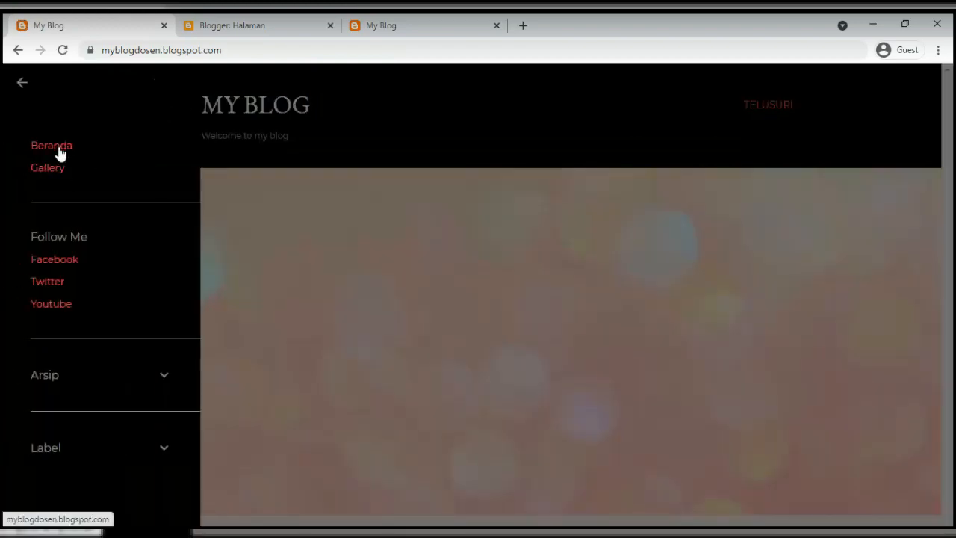
{"action": "left_click", "coordinate": [50, 171]}
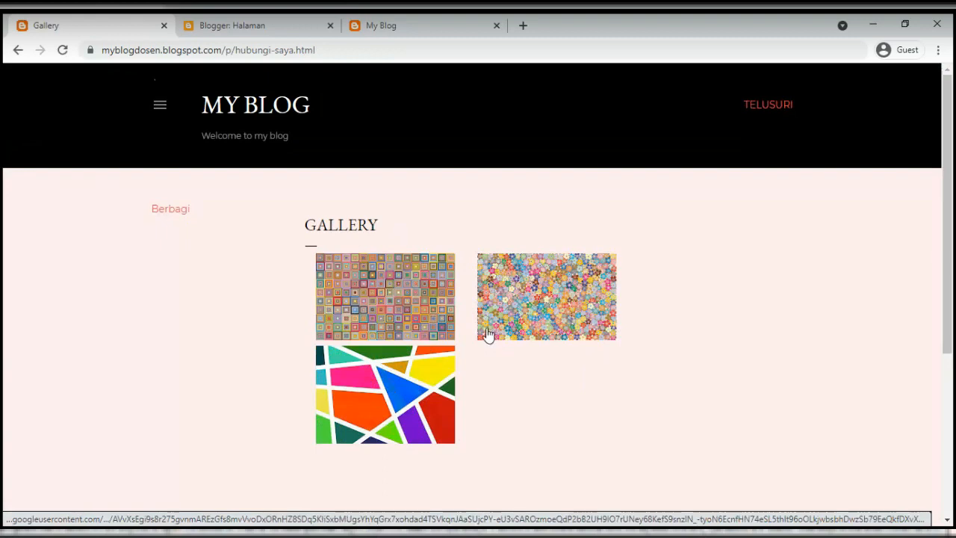
{"action": "left_click", "coordinate": [217, 25]}
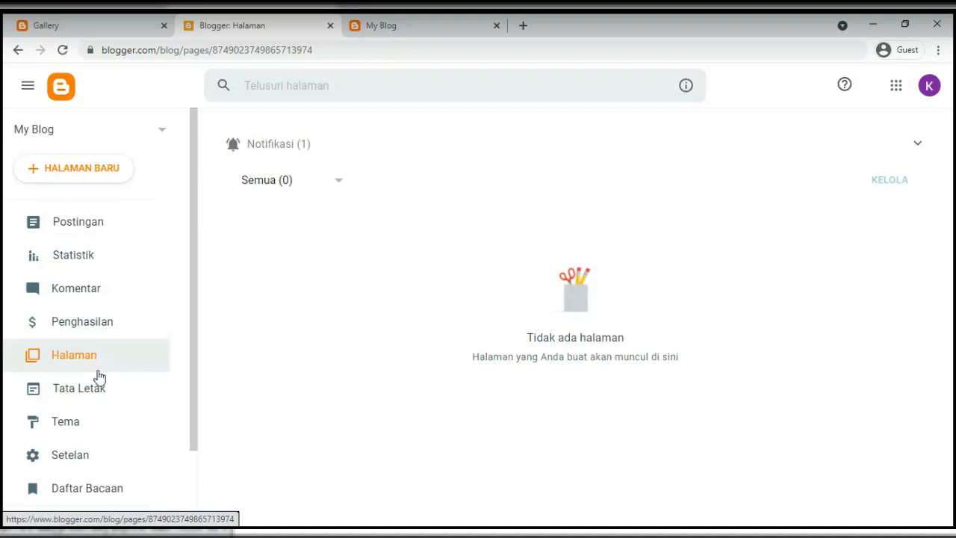
{"action": "left_click", "coordinate": [80, 396]}
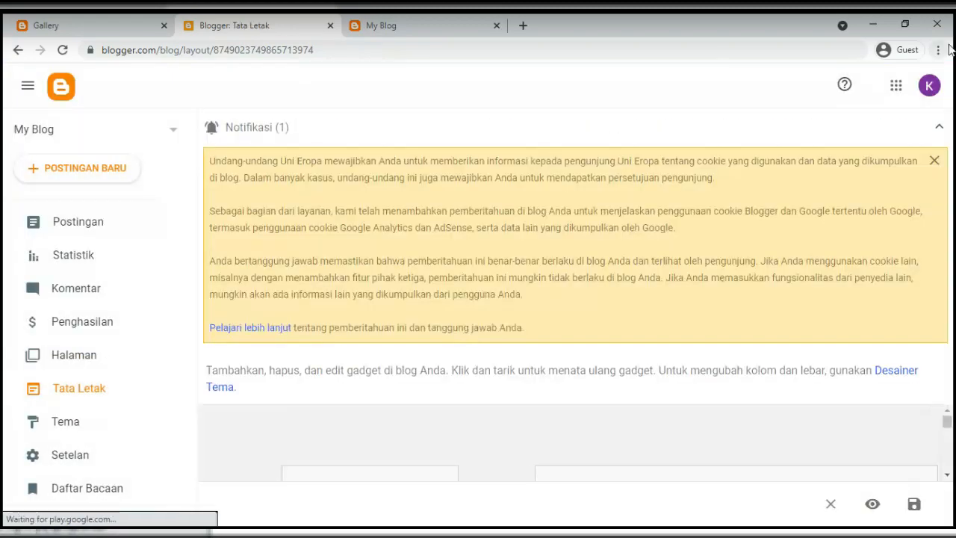
Make the browser fullscreen and open the Tema page showing Contempo Light as the current theme
{"action": "left_click", "coordinate": [938, 50]}
{"action": "left_click", "coordinate": [931, 130]}
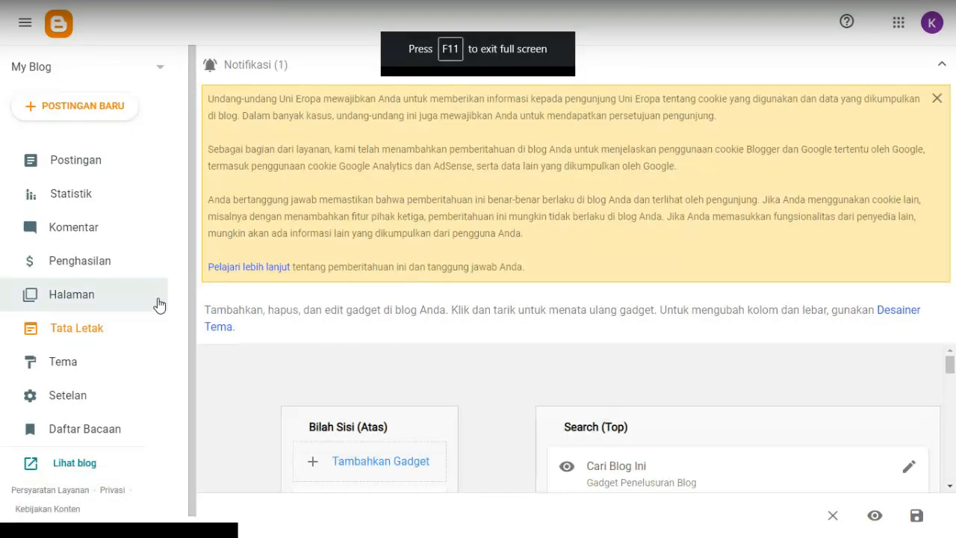
{"action": "left_click", "coordinate": [940, 66]}
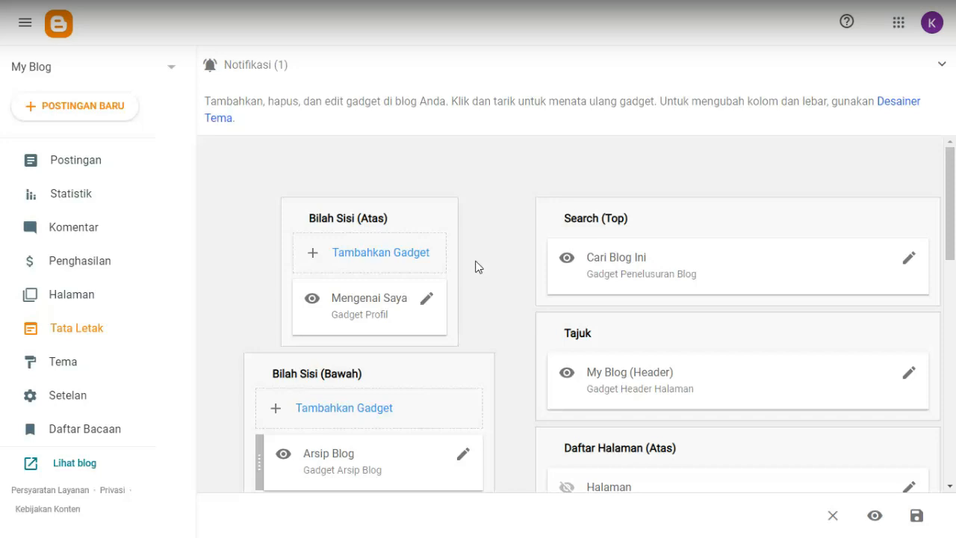
{"action": "scroll", "coordinate": [511, 316], "scroll_direction": "down", "scroll_amount": 3}
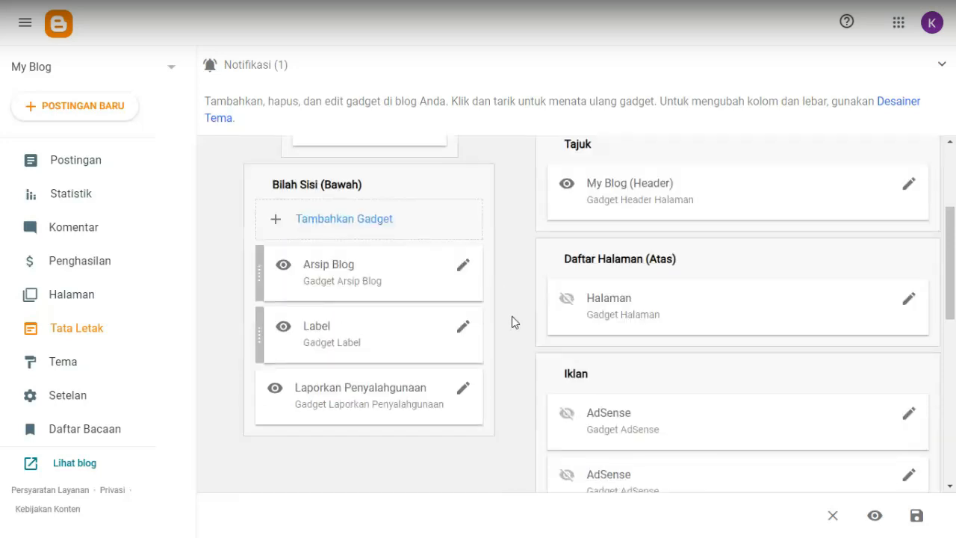
{"action": "scroll", "coordinate": [502, 337], "scroll_direction": "up", "scroll_amount": 1}
{"action": "scroll", "coordinate": [585, 333], "scroll_direction": "up", "scroll_amount": 2}
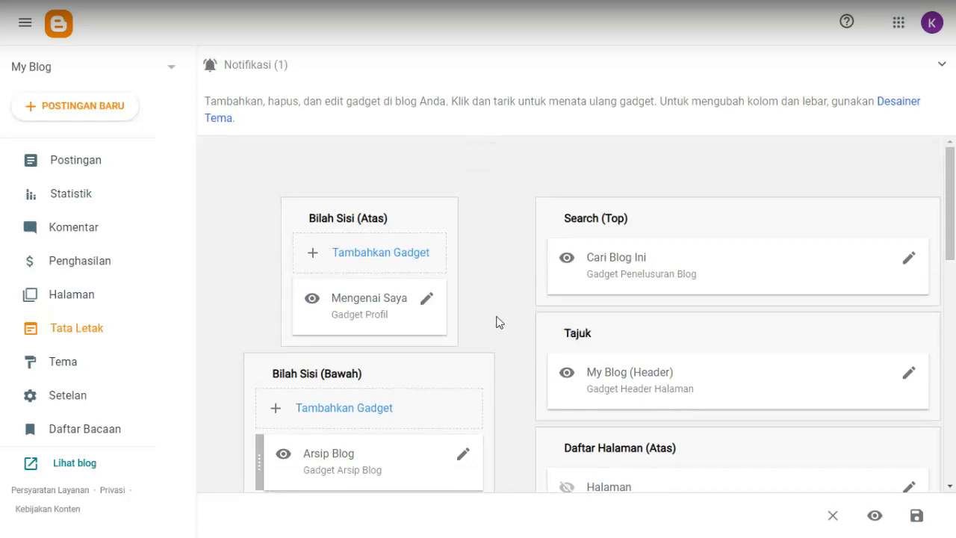
{"action": "left_click", "coordinate": [62, 361]}
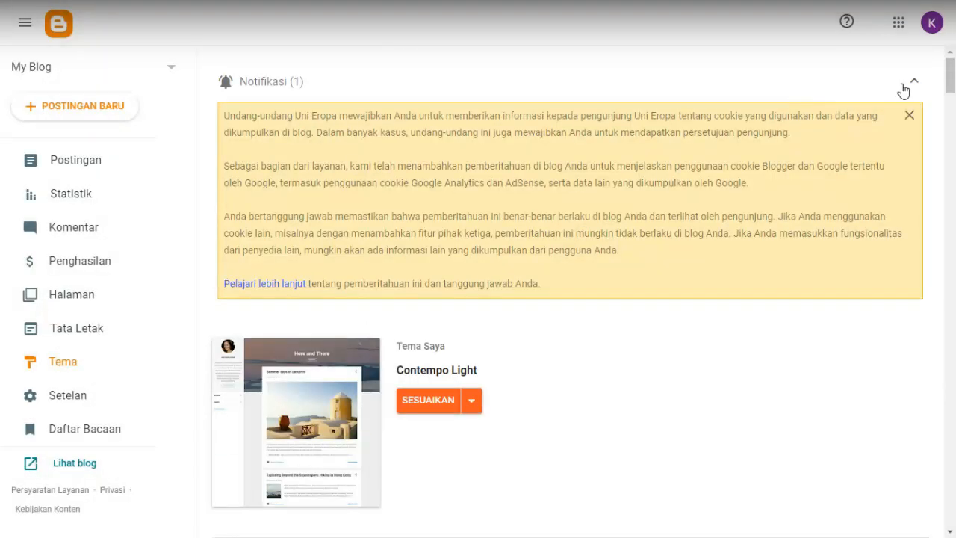
Open the Setelan page showing title My Blog and blog language Indonesian
{"action": "left_click", "coordinate": [914, 82]}
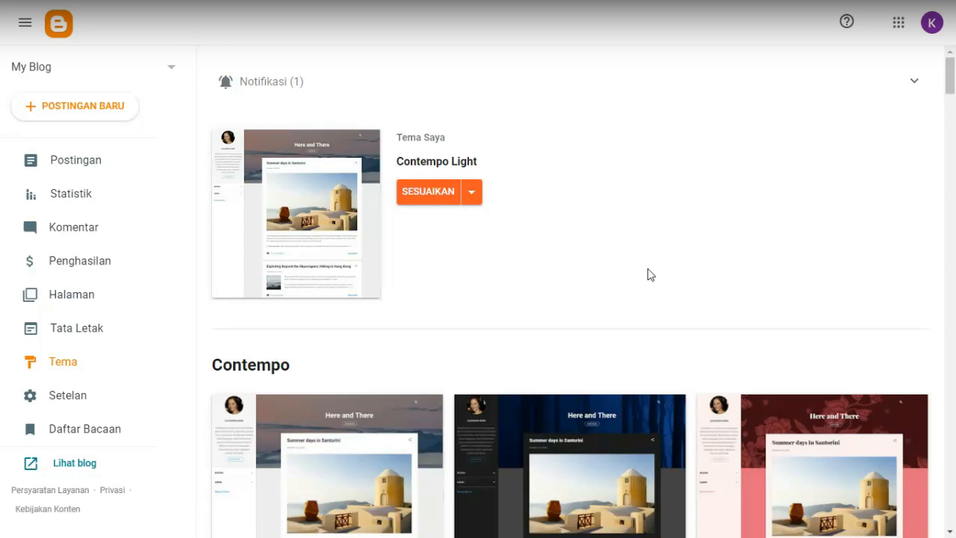
{"action": "left_click", "coordinate": [75, 397]}
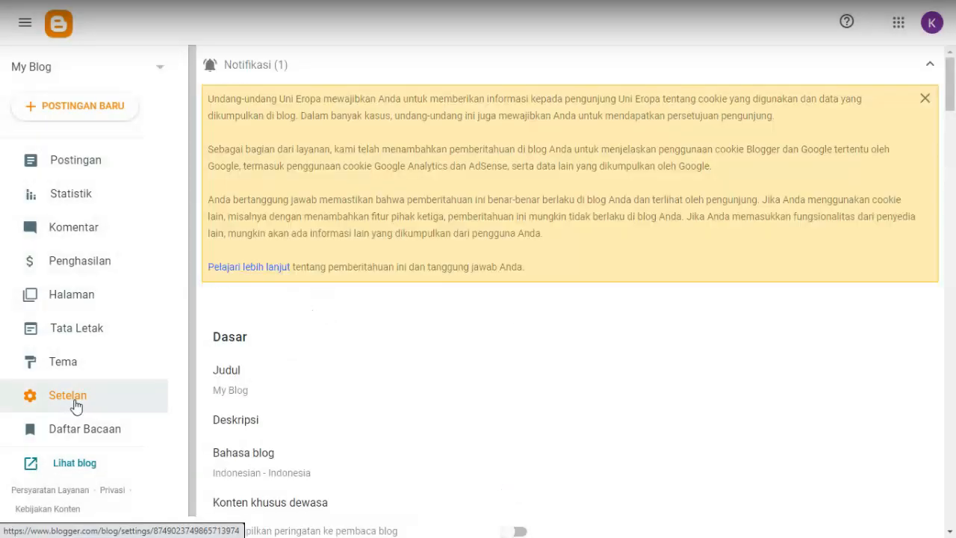
Fold away the settings-page cookie notice and scroll through the Dasar and privacy settings
{"action": "left_click", "coordinate": [925, 98]}
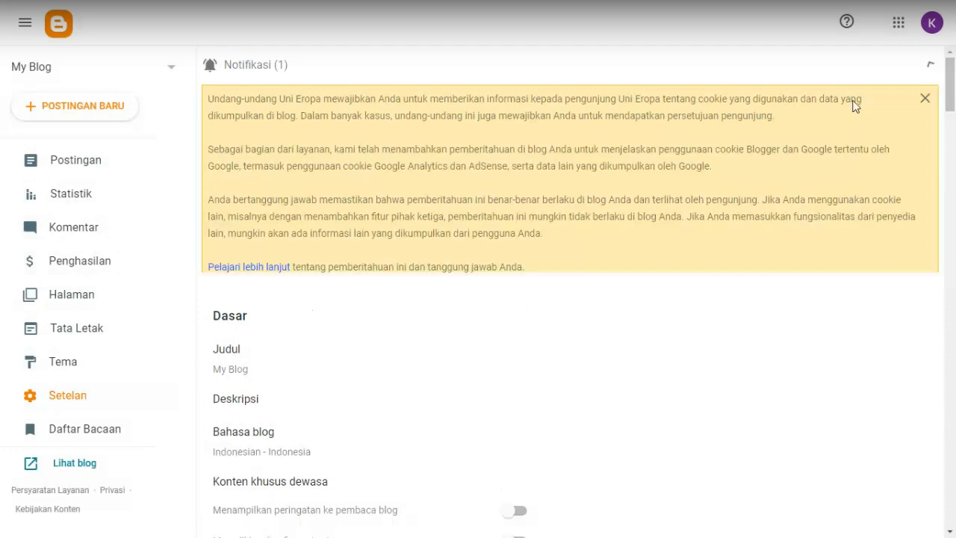
{"action": "scroll", "coordinate": [256, 196], "scroll_direction": "down", "scroll_amount": 2}
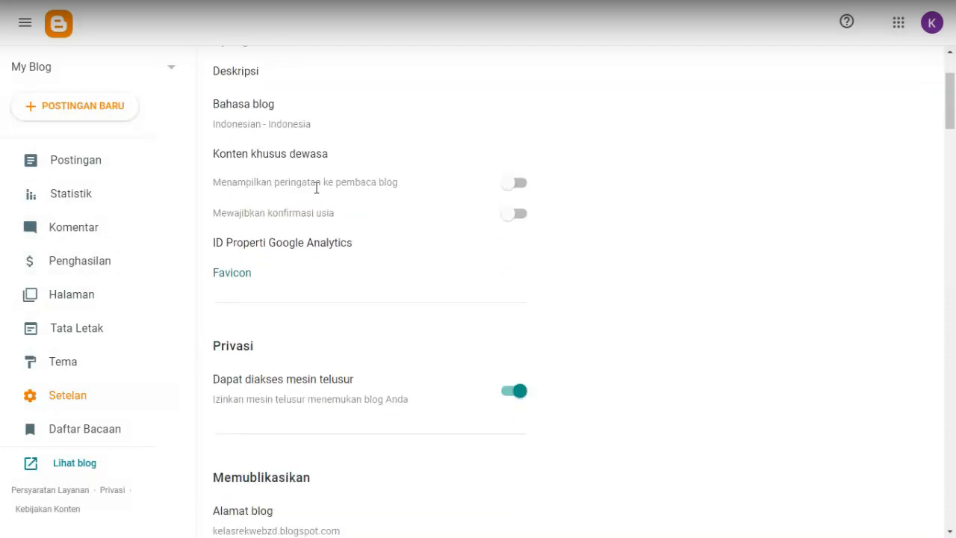
{"action": "scroll", "coordinate": [316, 187], "scroll_direction": "up", "scroll_amount": 2}
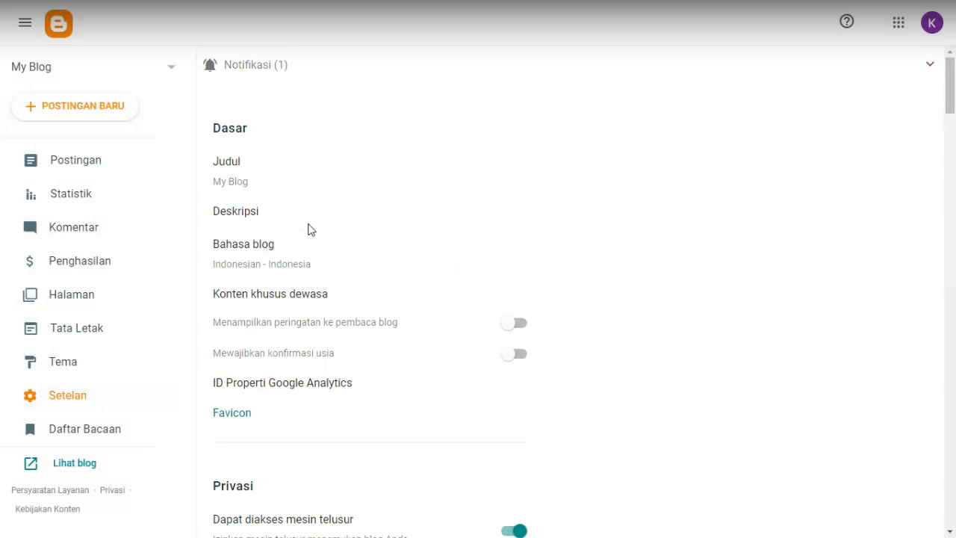
{"action": "scroll", "coordinate": [305, 239], "scroll_direction": "down", "scroll_amount": 5}
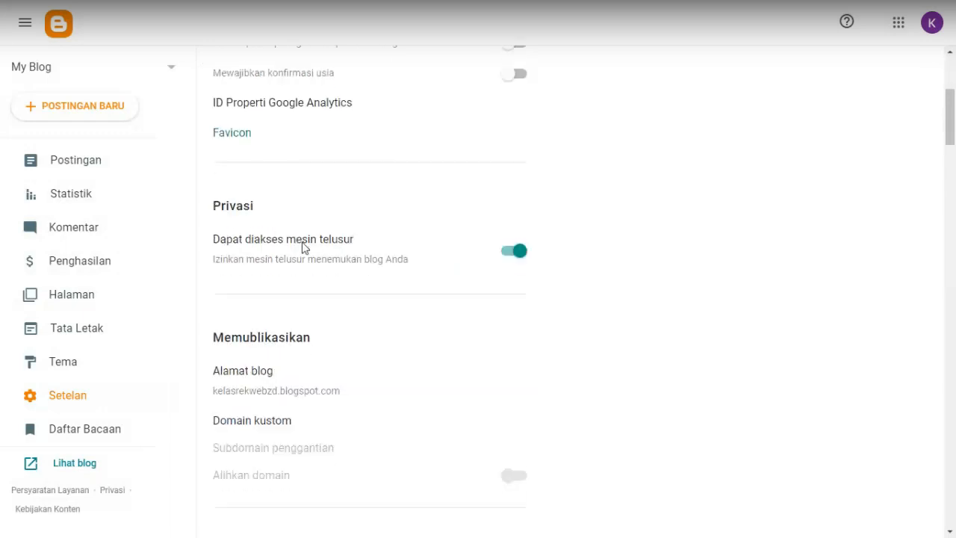
Open the Daftar Bacaan reading list, exit fullscreen, and view the new blog's empty live page
{"action": "left_click", "coordinate": [80, 441]}
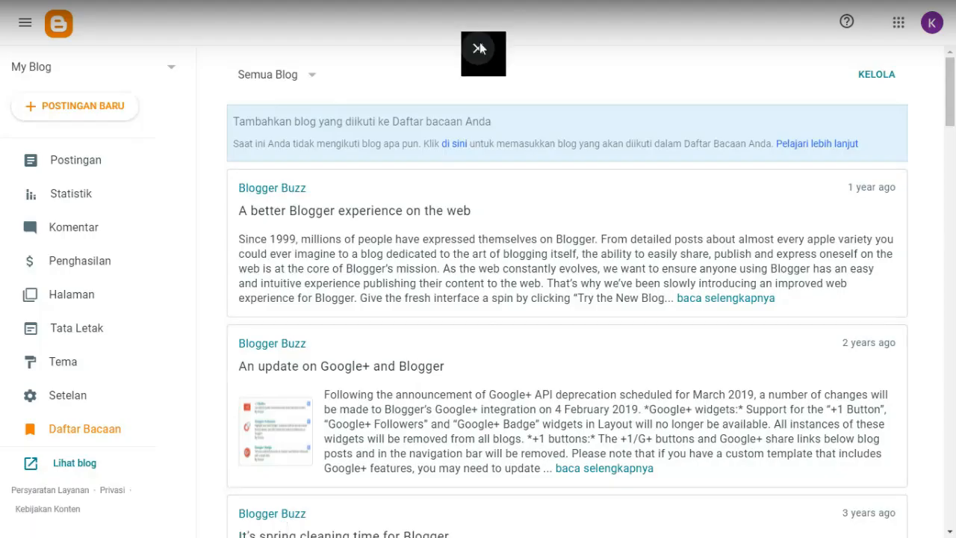
{"action": "left_click", "coordinate": [478, 49]}
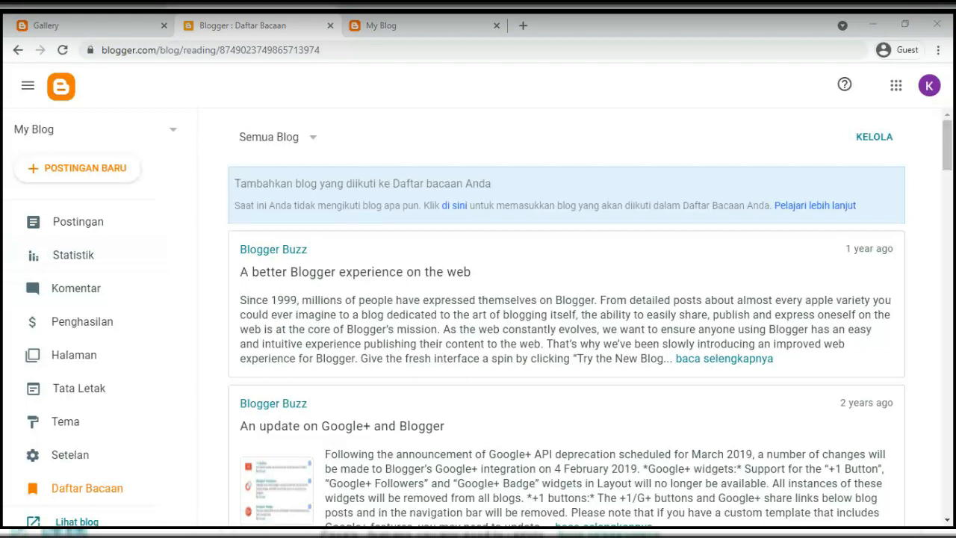
{"action": "scroll", "coordinate": [88, 365], "scroll_direction": "down", "scroll_amount": 3}
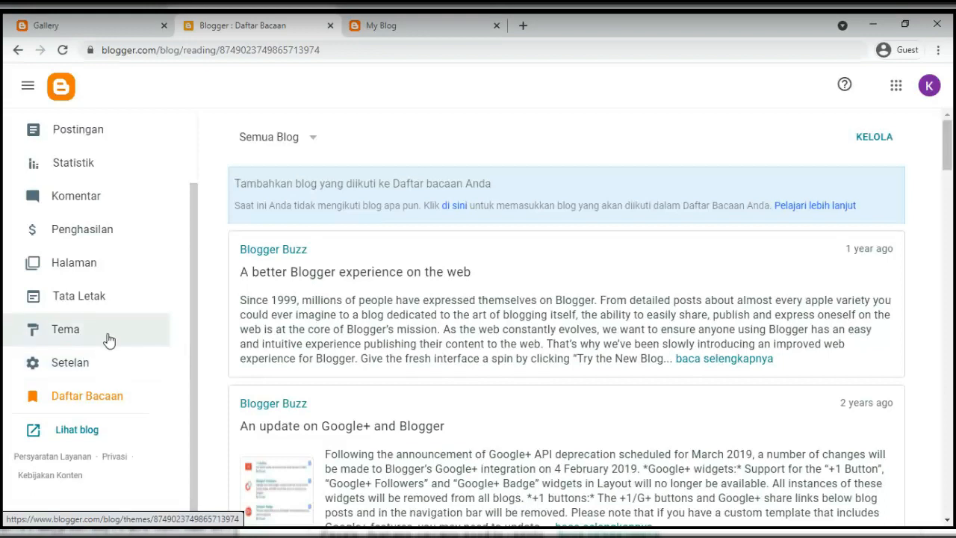
{"action": "scroll", "coordinate": [106, 337], "scroll_direction": "up", "scroll_amount": 3}
{"action": "scroll", "coordinate": [107, 337], "scroll_direction": "down", "scroll_amount": 2}
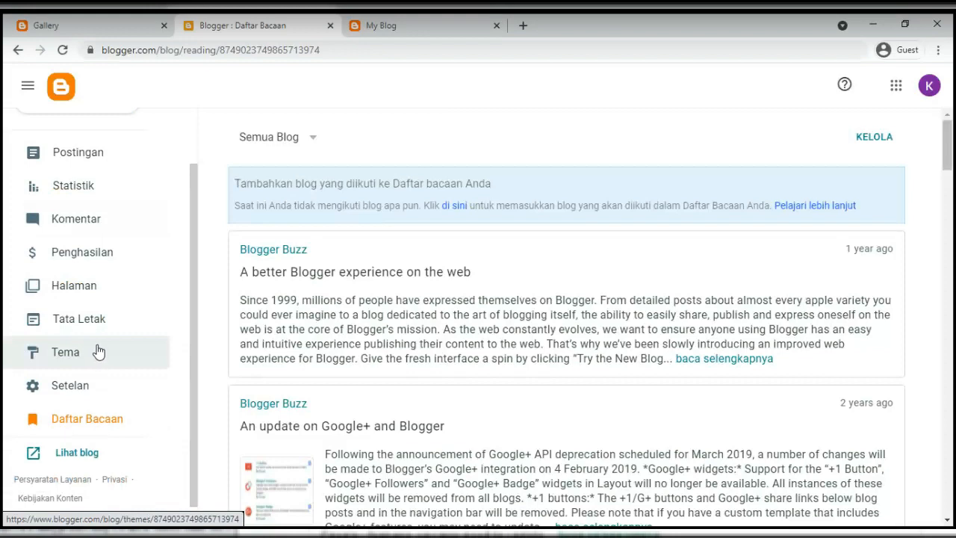
{"action": "scroll", "coordinate": [168, 277], "scroll_direction": "up", "scroll_amount": 2}
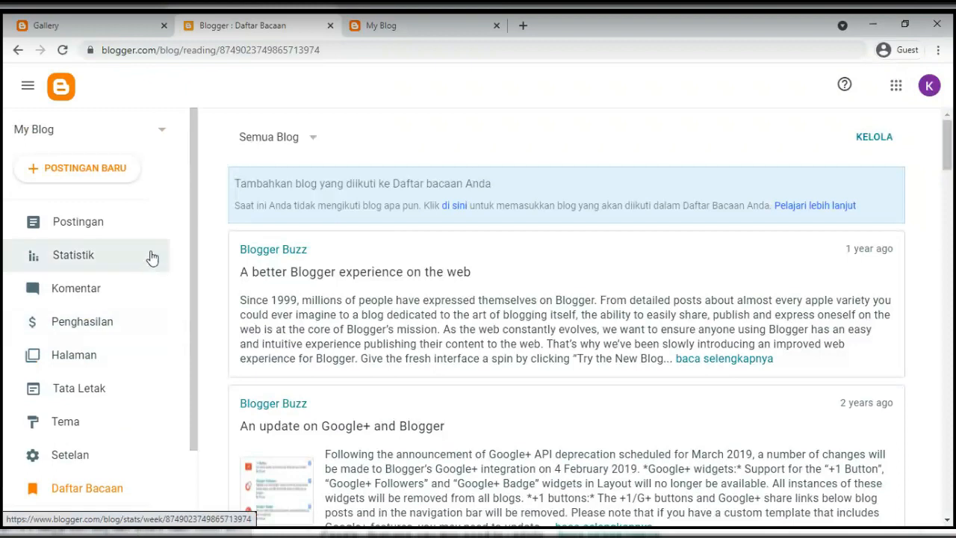
{"action": "left_click", "coordinate": [412, 26]}
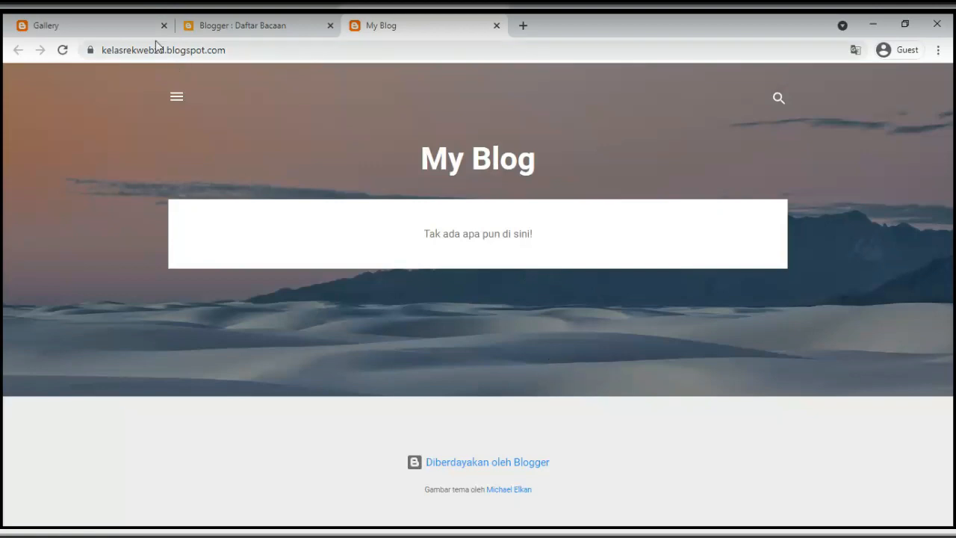
Browse the example blog's Gallery and home pages alongside the new blog and reading list
{"action": "left_click", "coordinate": [127, 25]}
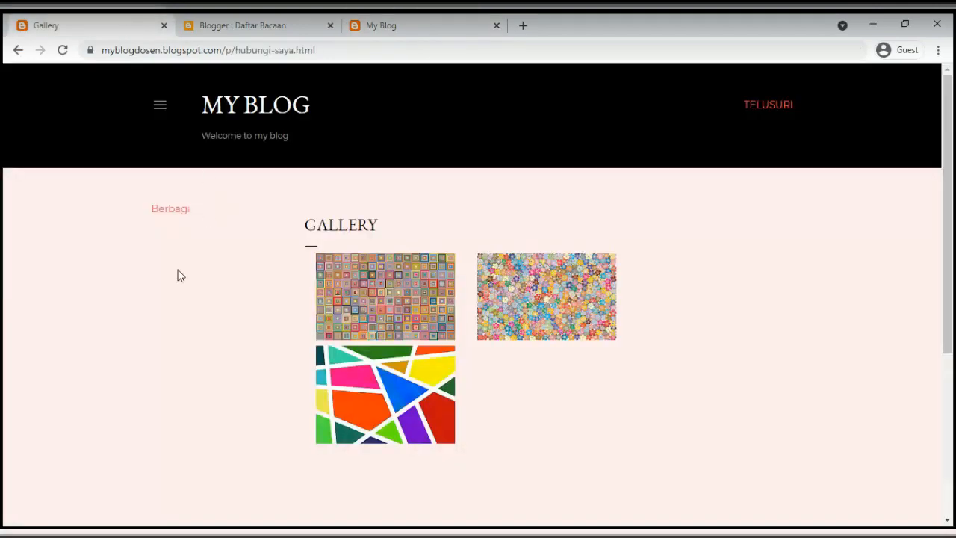
{"action": "left_click", "coordinate": [161, 105]}
{"action": "left_click", "coordinate": [615, 211]}
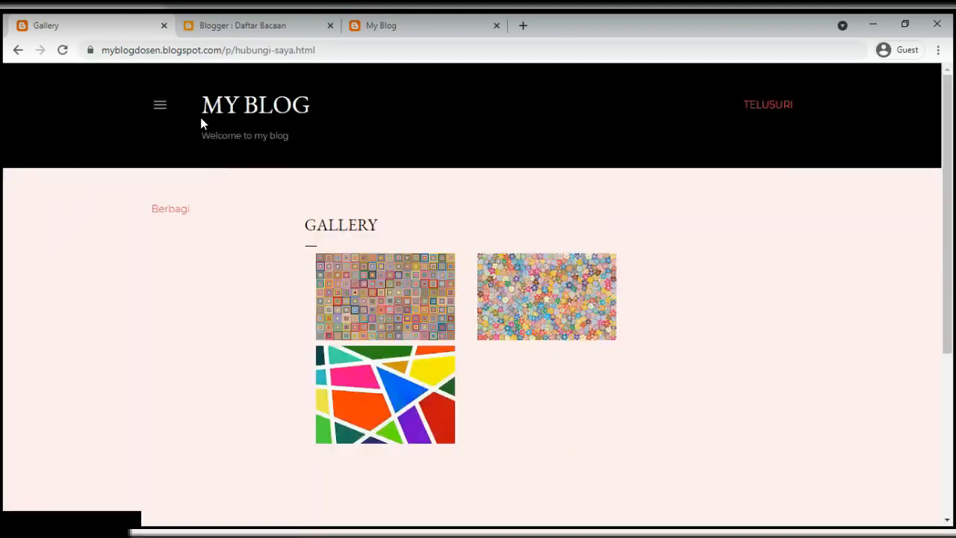
{"action": "left_click", "coordinate": [221, 108]}
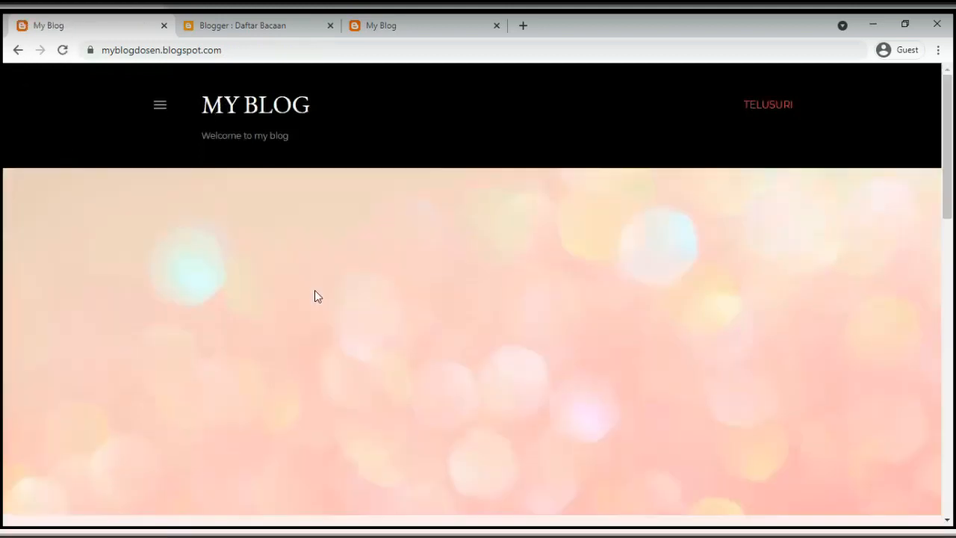
{"action": "left_click", "coordinate": [396, 24]}
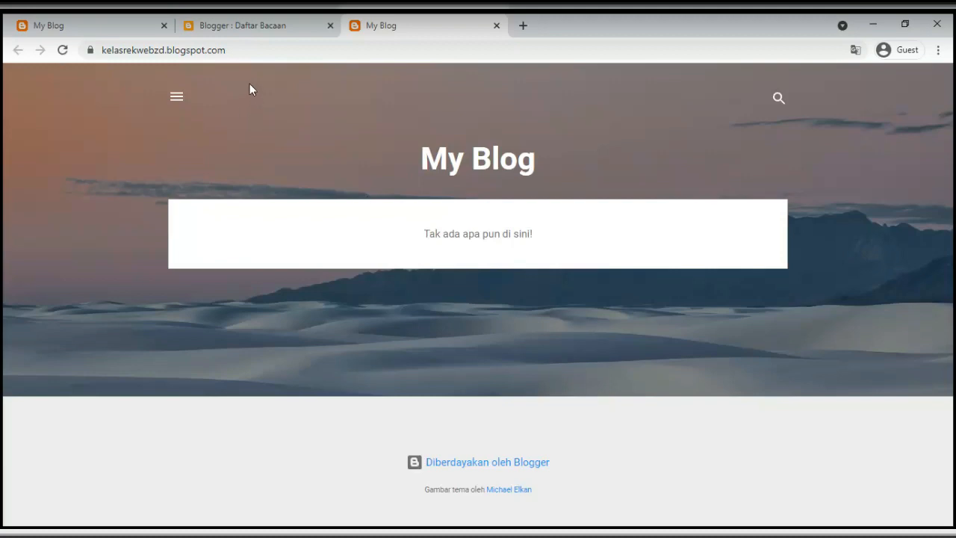
{"action": "left_click", "coordinate": [232, 34]}
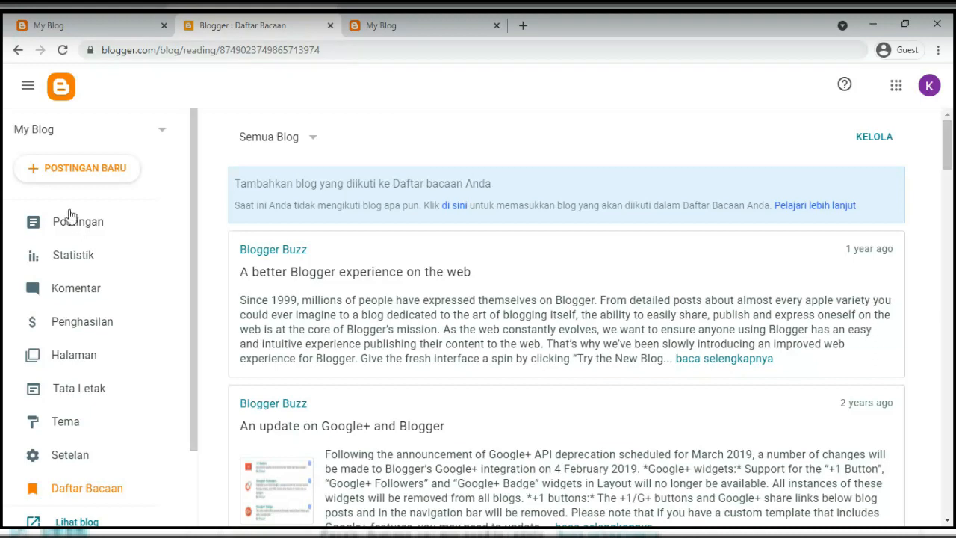
{"action": "left_click", "coordinate": [375, 26]}
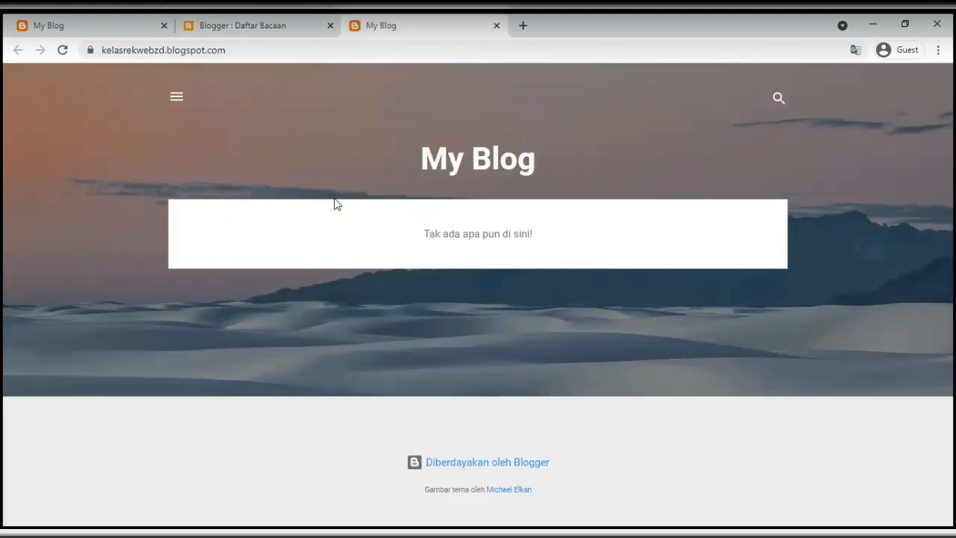
{"action": "left_click", "coordinate": [261, 29]}
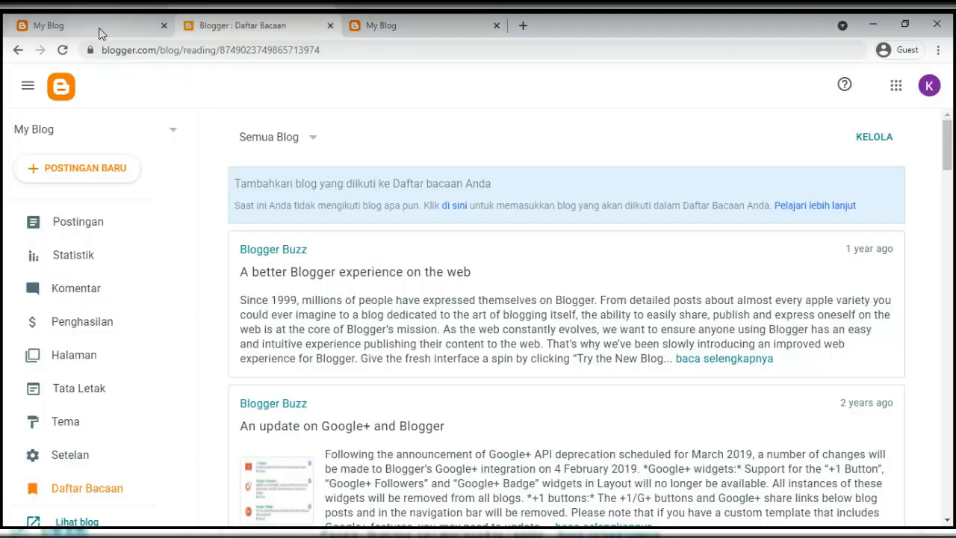
Highlight the example welcome post's title and body, then open the new blog's empty Postingan list
{"action": "left_click", "coordinate": [101, 34]}
{"action": "scroll", "coordinate": [254, 269], "scroll_direction": "down", "scroll_amount": 6}
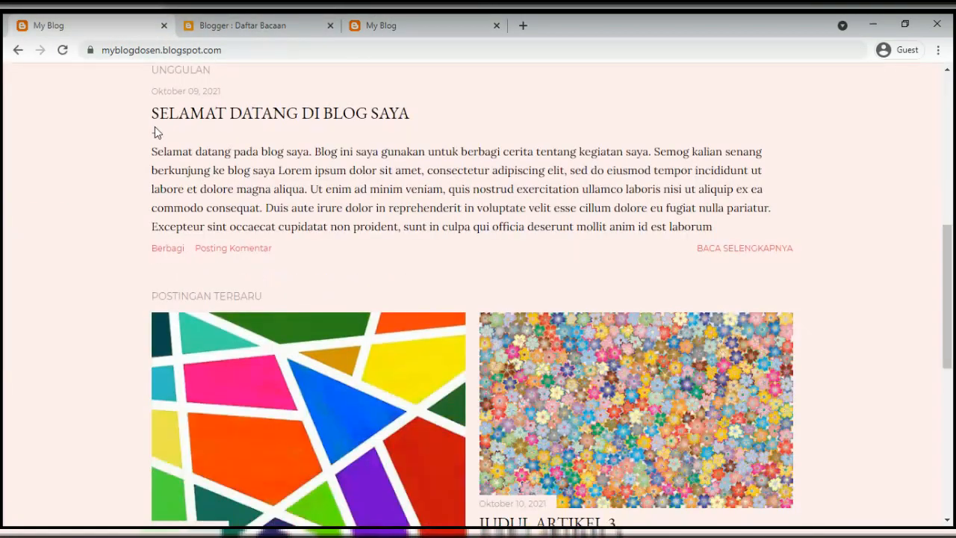
{"action": "scroll", "coordinate": [156, 132], "scroll_direction": "up", "scroll_amount": 1}
{"action": "left_click_drag", "start_coordinate": [147, 195], "coordinate": [331, 203]}
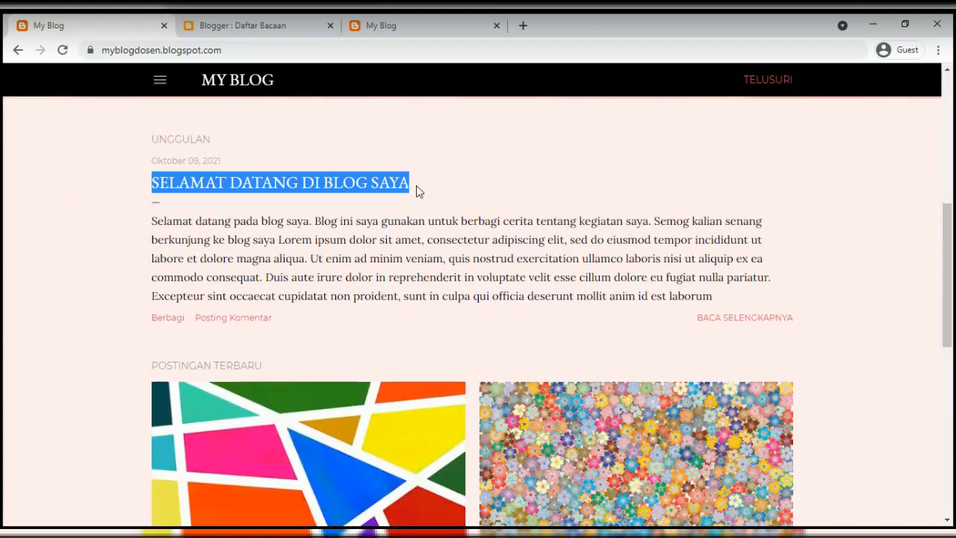
{"action": "left_click_drag", "start_coordinate": [151, 221], "coordinate": [710, 295]}
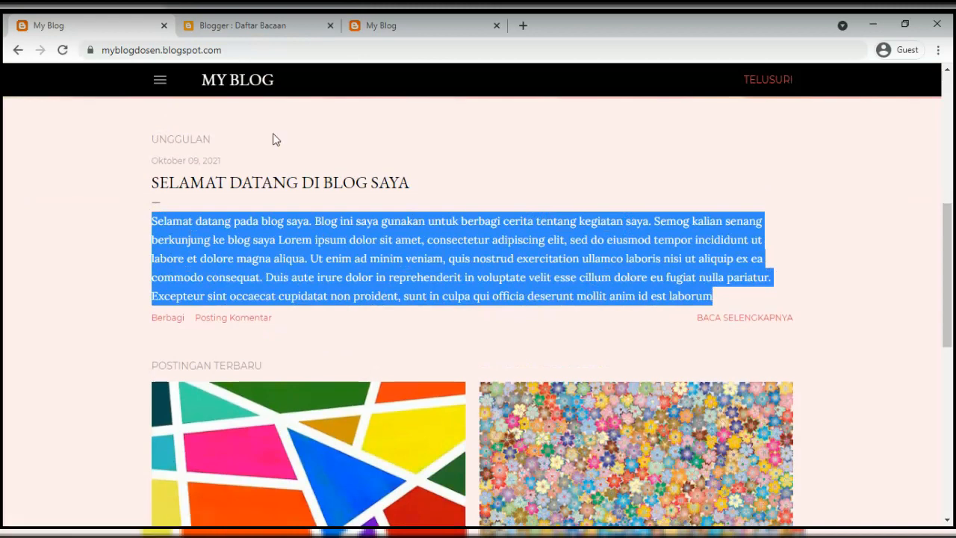
{"action": "left_click", "coordinate": [245, 29]}
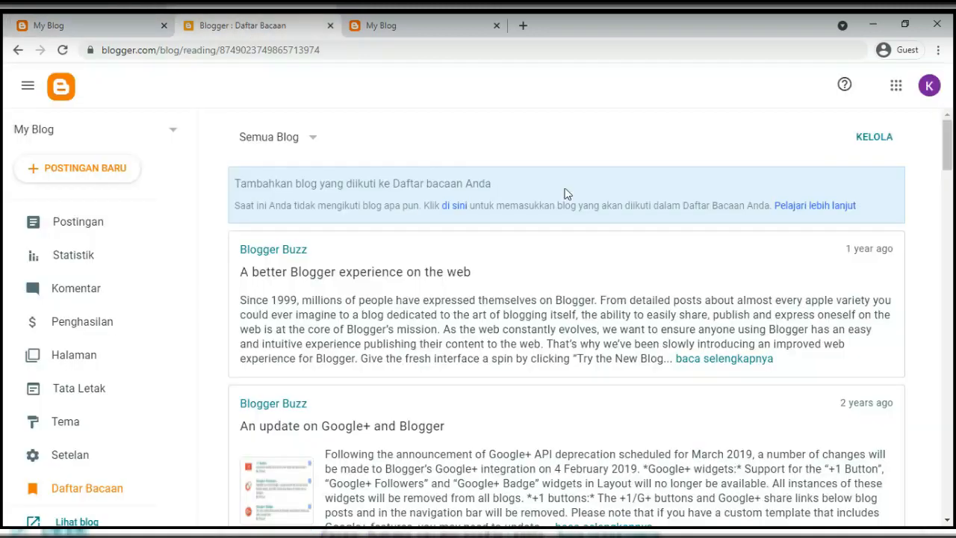
{"action": "left_click", "coordinate": [86, 229]}
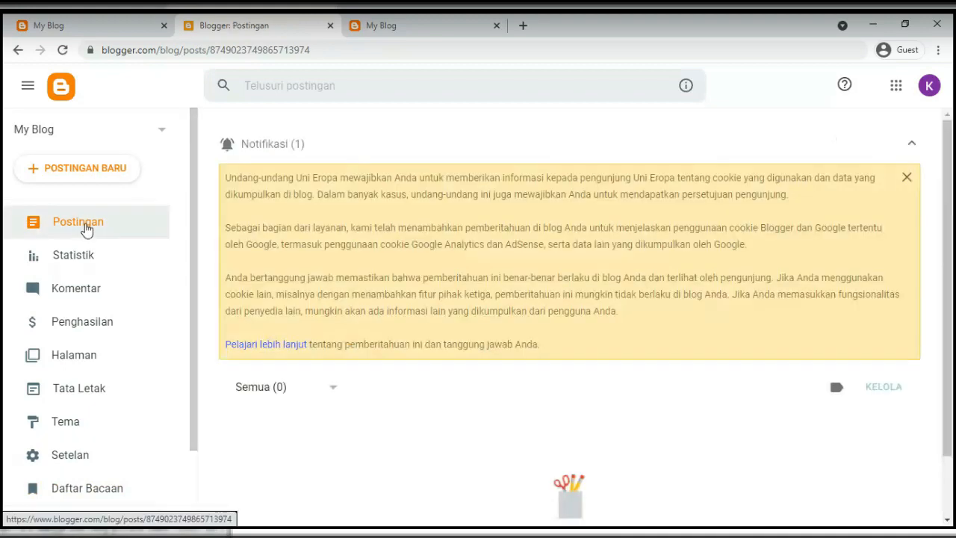
Start a new post and title it SELAMAT DATANG DI BLOG SAYA
{"action": "left_click", "coordinate": [89, 175]}
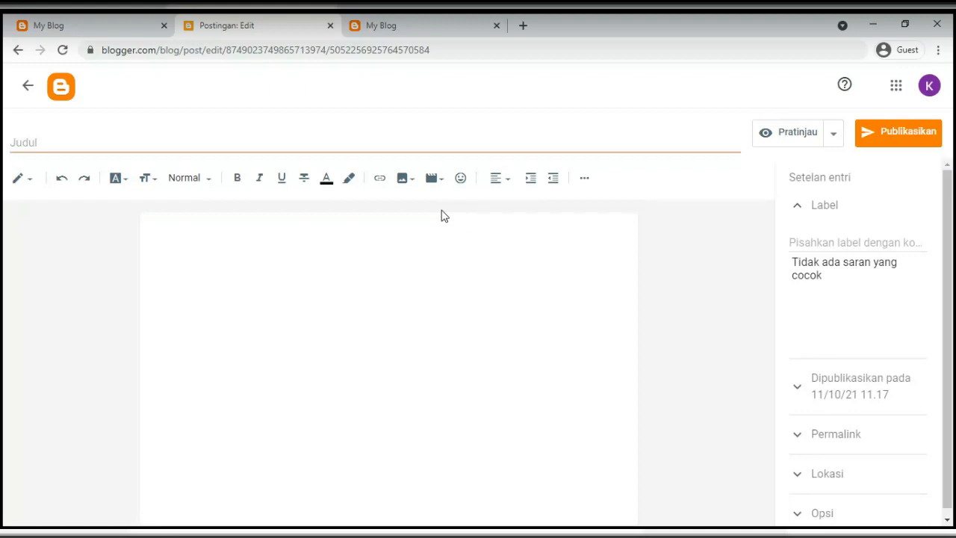
{"action": "left_click", "coordinate": [105, 29]}
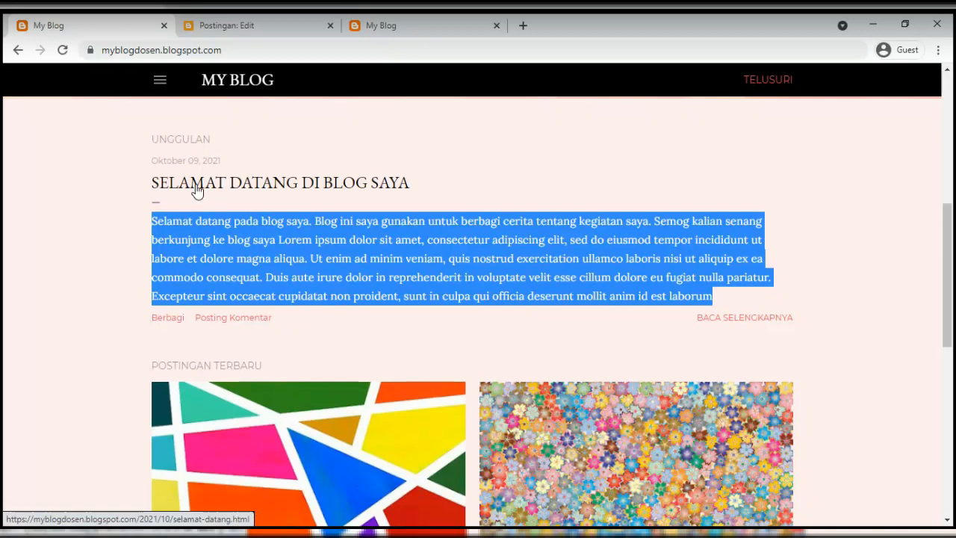
{"action": "left_click", "coordinate": [193, 186]}
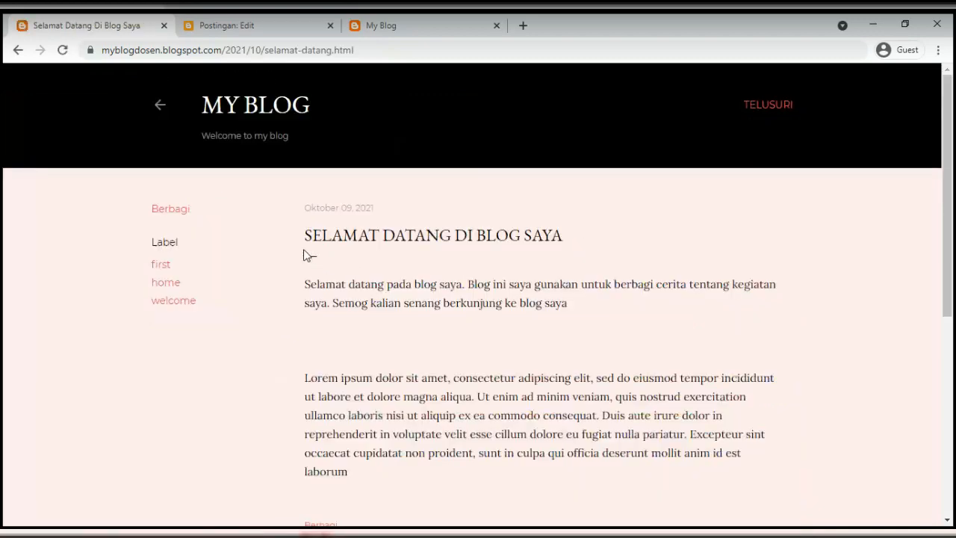
{"action": "left_click_drag", "start_coordinate": [304, 254], "coordinate": [519, 252]}
{"action": "left_click", "coordinate": [478, 202]}
{"action": "left_click", "coordinate": [271, 33]}
{"action": "left_click", "coordinate": [120, 138]}
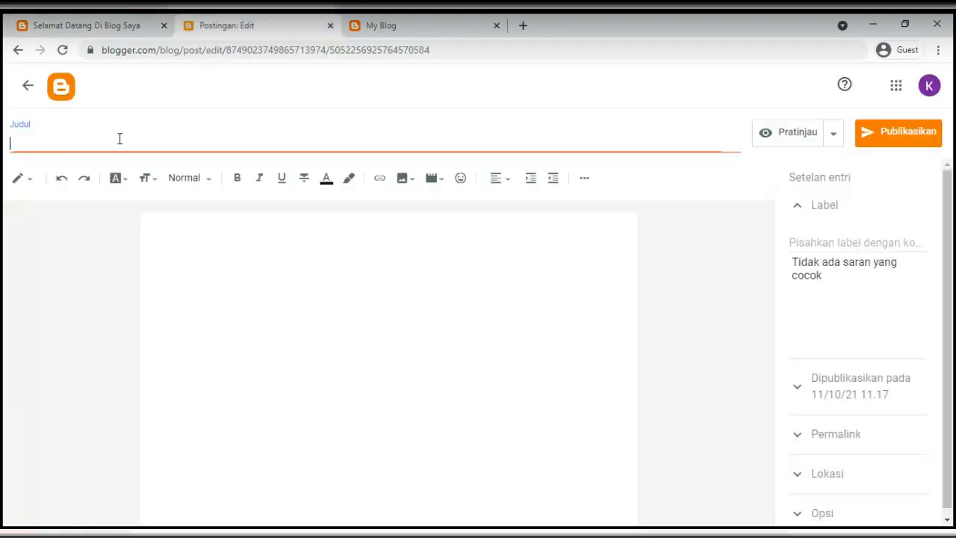
{"action": "type", "text": "SELAMAT DIATA"}
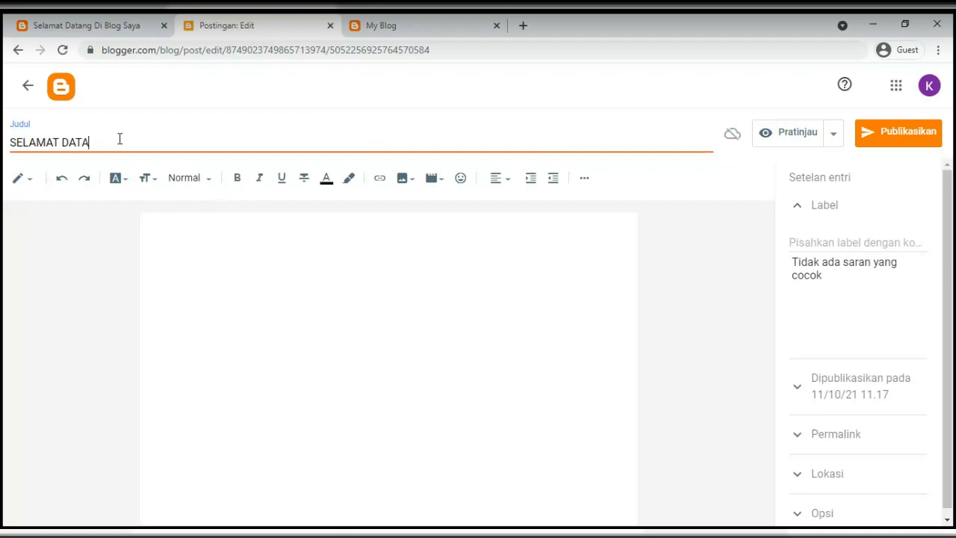
{"action": "type", "text": "NG DI BLOG SAYA"}
Copy the published post's welcome and Lorem ipsum paragraphs and paste them into the body
{"action": "left_click", "coordinate": [212, 270]}
{"action": "left_click", "coordinate": [116, 27]}
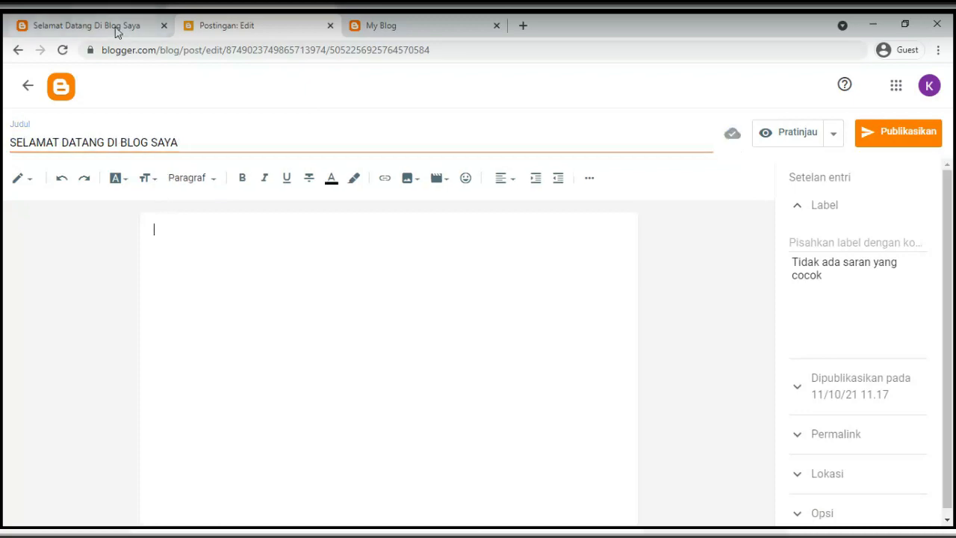
{"action": "left_click_drag", "start_coordinate": [306, 284], "coordinate": [647, 474]}
{"action": "key", "text": "ctrl+c"}
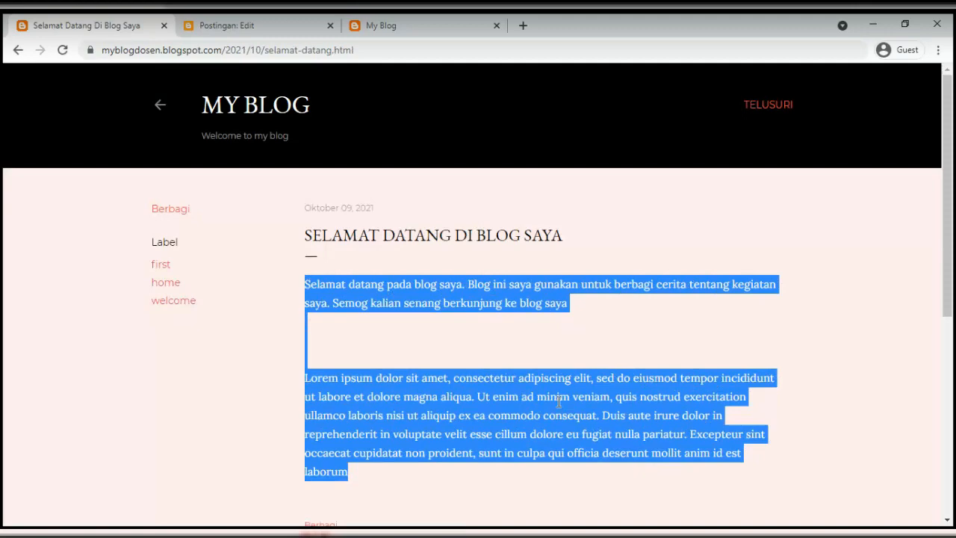
{"action": "key", "text": "alt+Tab"}
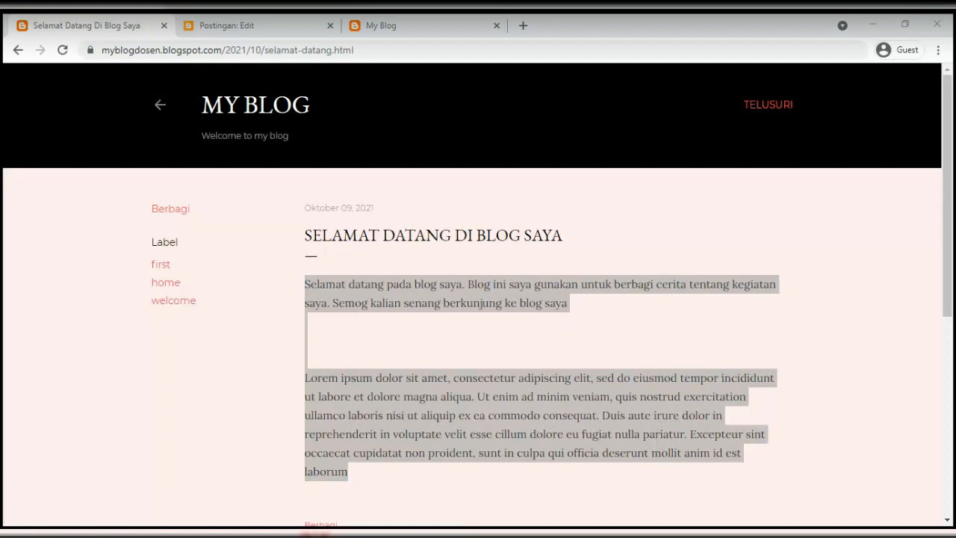
{"action": "left_click", "coordinate": [233, 33]}
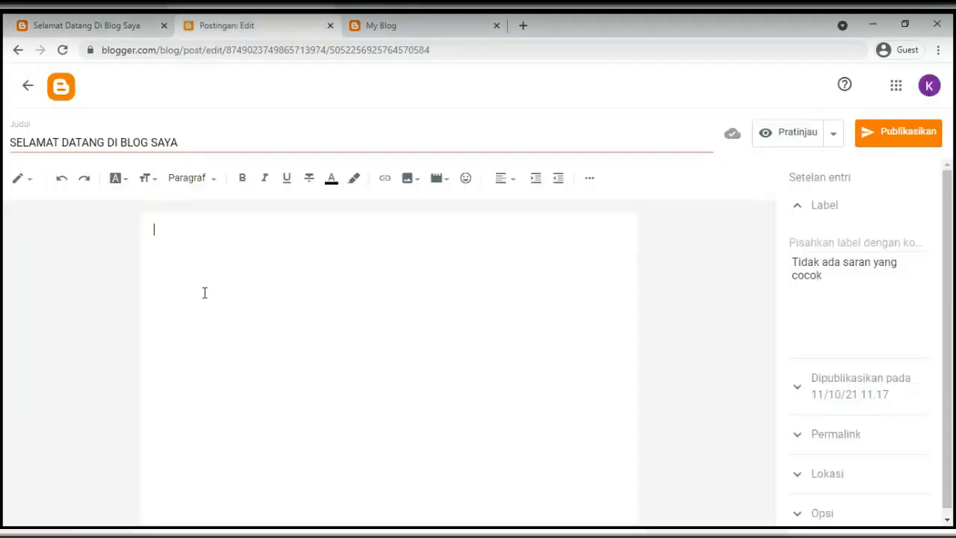
{"action": "key", "text": "ctrl+v"}
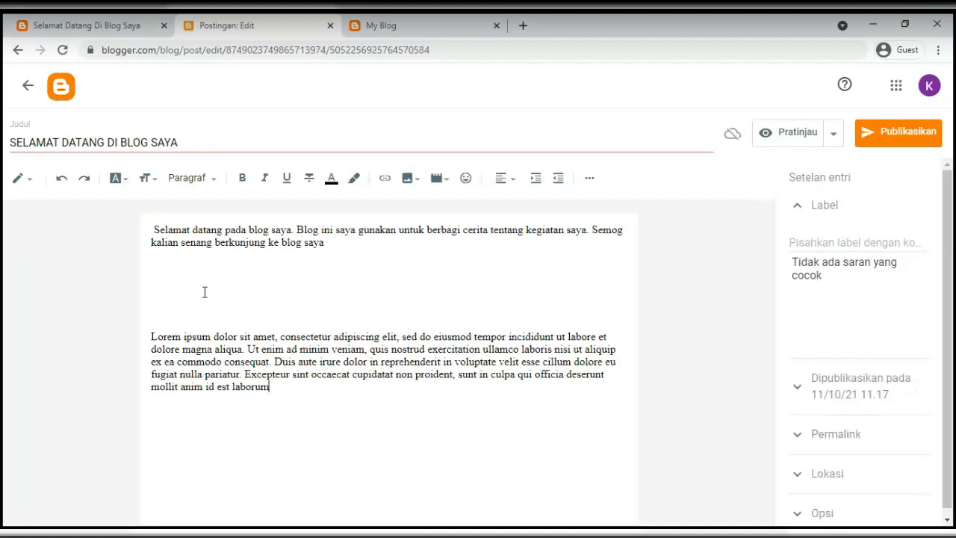
Remove the leading space before Selamat and the extra blank lines above the Lorem ipsum paragraph
{"action": "left_click", "coordinate": [155, 230]}
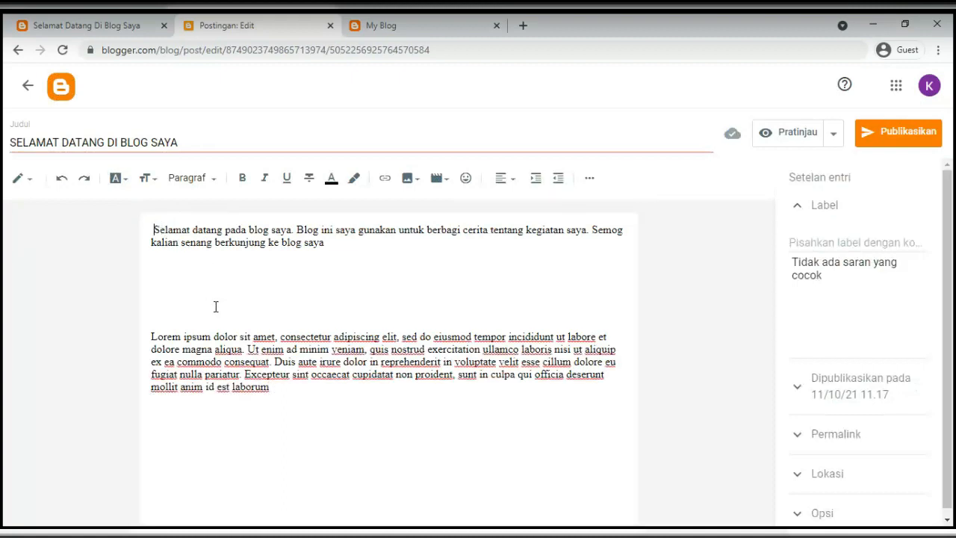
{"action": "key", "text": "BackSpace"}
{"action": "left_click", "coordinate": [187, 270]}
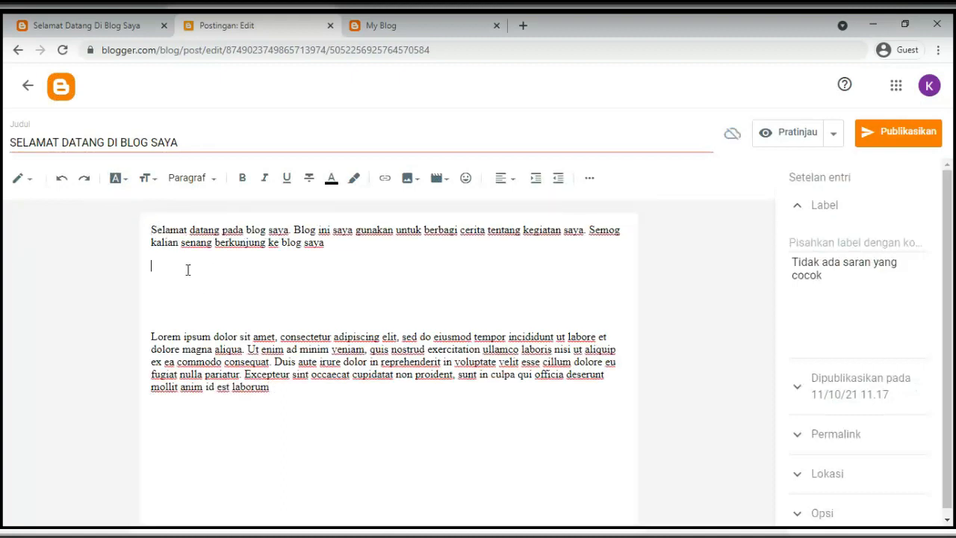
{"action": "left_click_drag", "start_coordinate": [188, 270], "coordinate": [200, 325]}
{"action": "left_click", "coordinate": [201, 304]}
{"action": "key", "text": "Delete"}
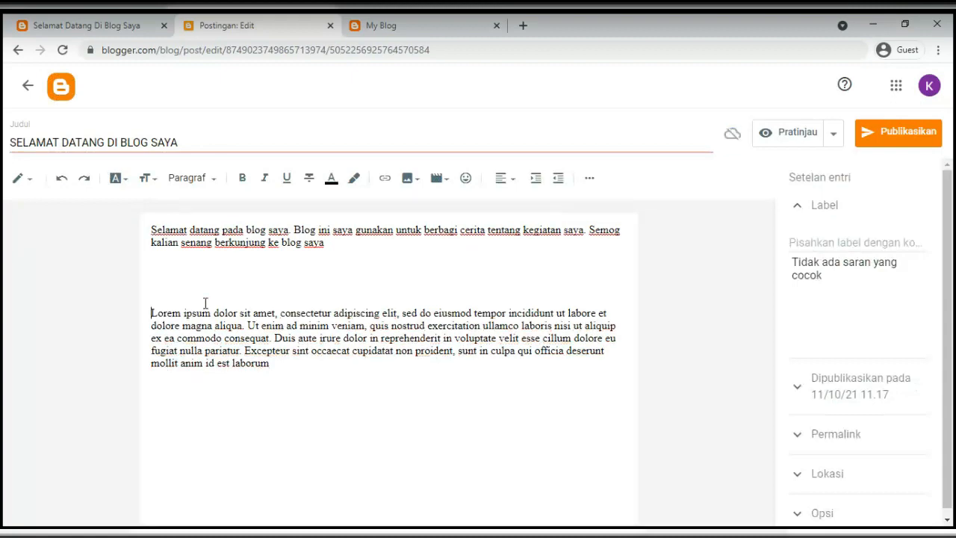
{"action": "key", "text": "Delete"}
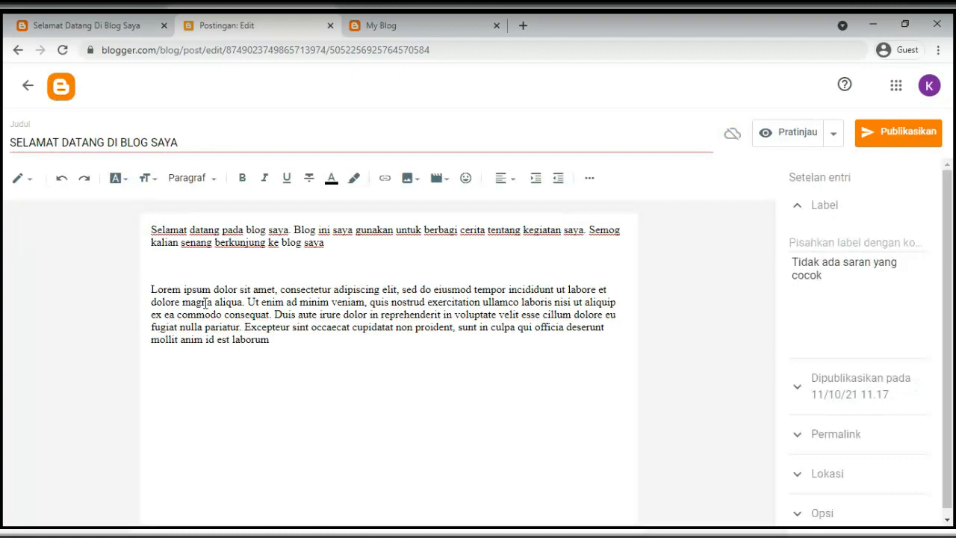
{"action": "left_click", "coordinate": [303, 336]}
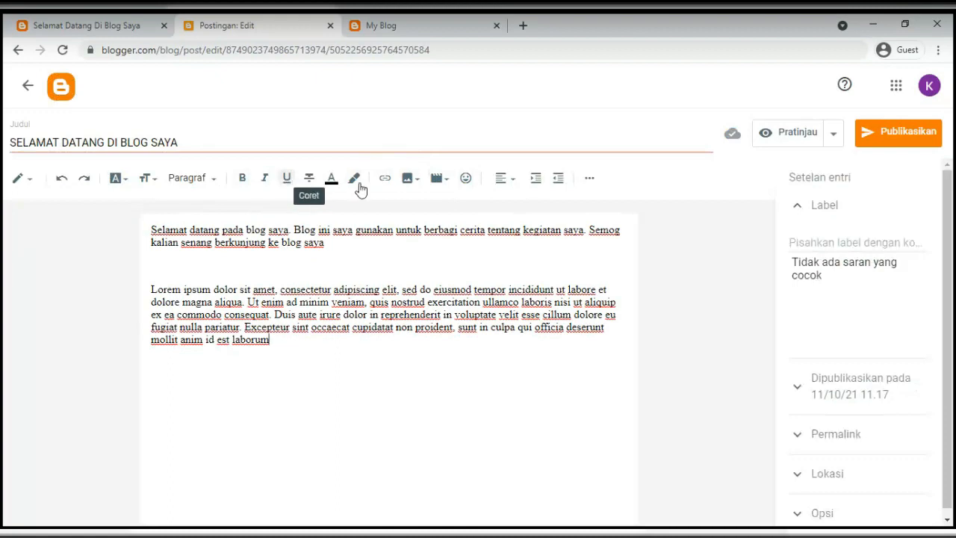
Try the alignment and extra formatting toolbar menus, then collapse and re-expand the Label section
{"action": "left_click", "coordinate": [502, 182]}
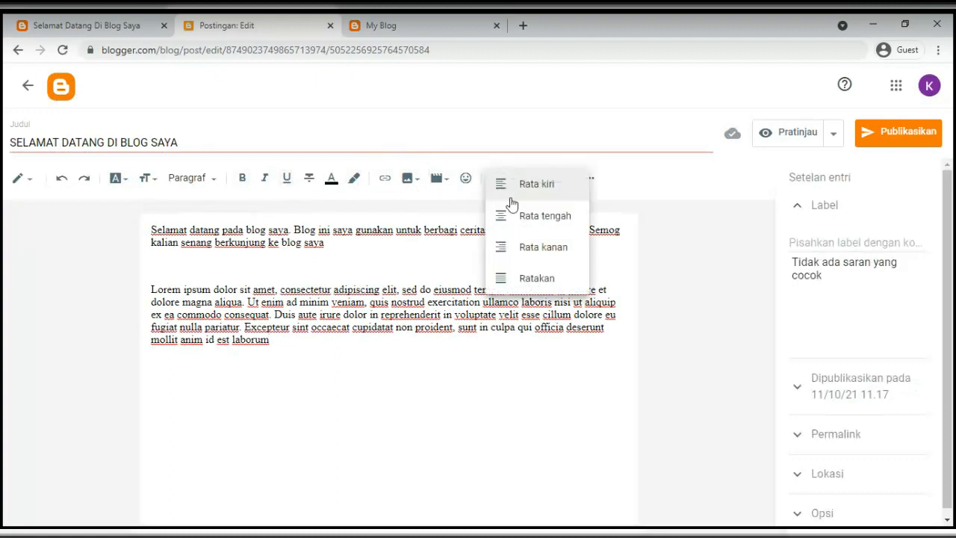
{"action": "left_click", "coordinate": [404, 273]}
{"action": "left_click", "coordinate": [589, 179]}
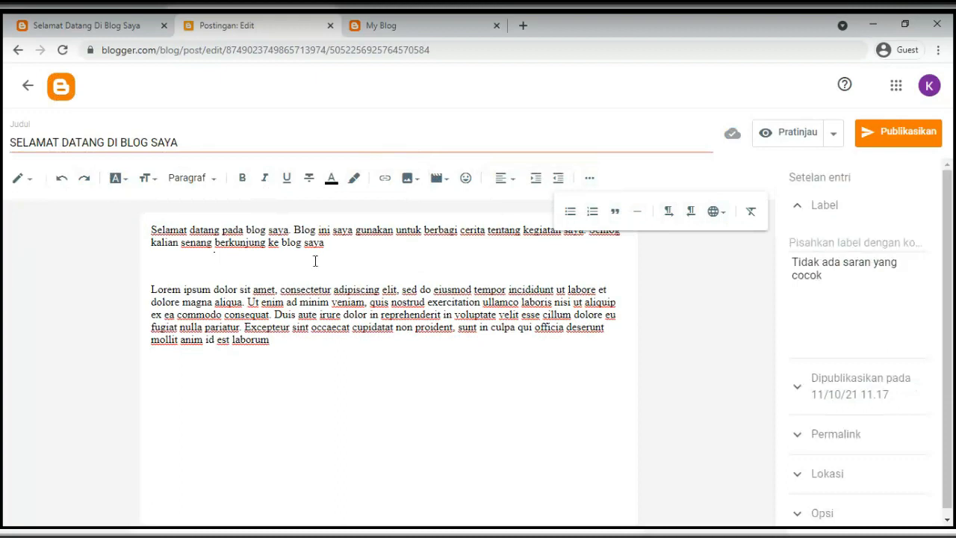
{"action": "left_click", "coordinate": [159, 142]}
{"action": "triple_click", "coordinate": [159, 142]}
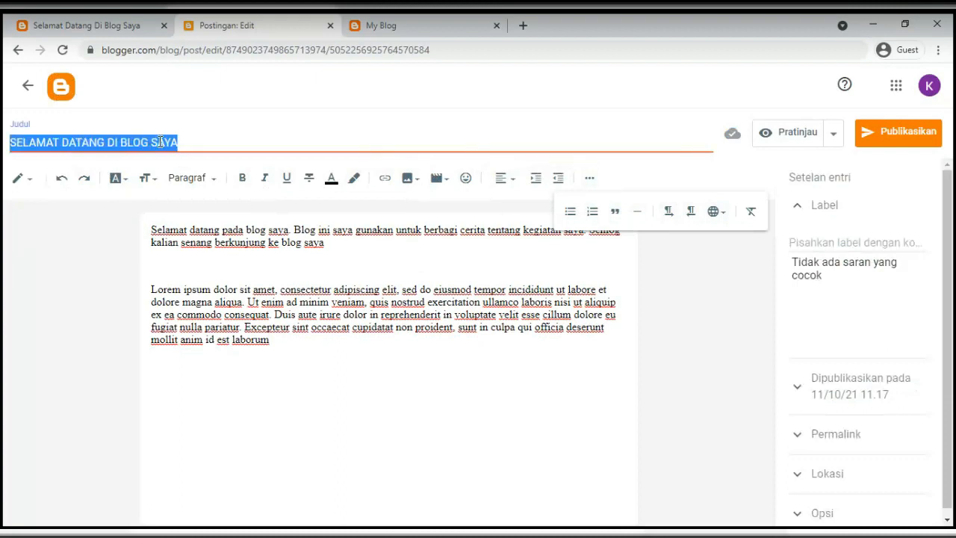
{"action": "left_click", "coordinate": [161, 264]}
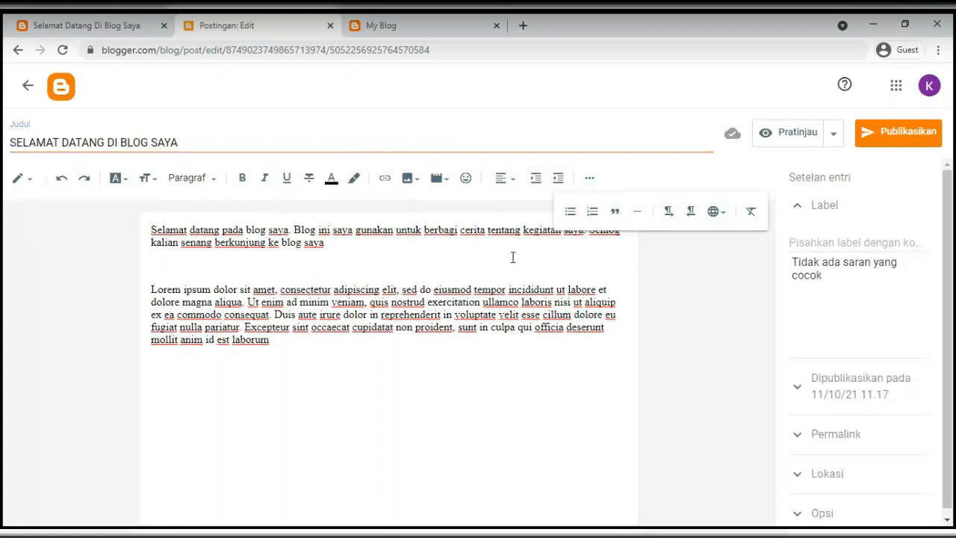
{"action": "left_click", "coordinate": [589, 178]}
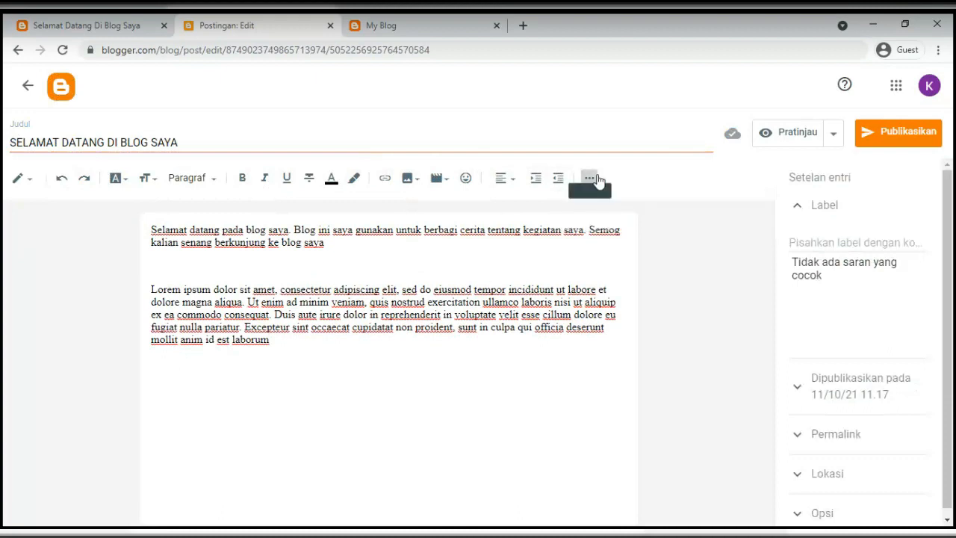
{"action": "left_click", "coordinate": [797, 207]}
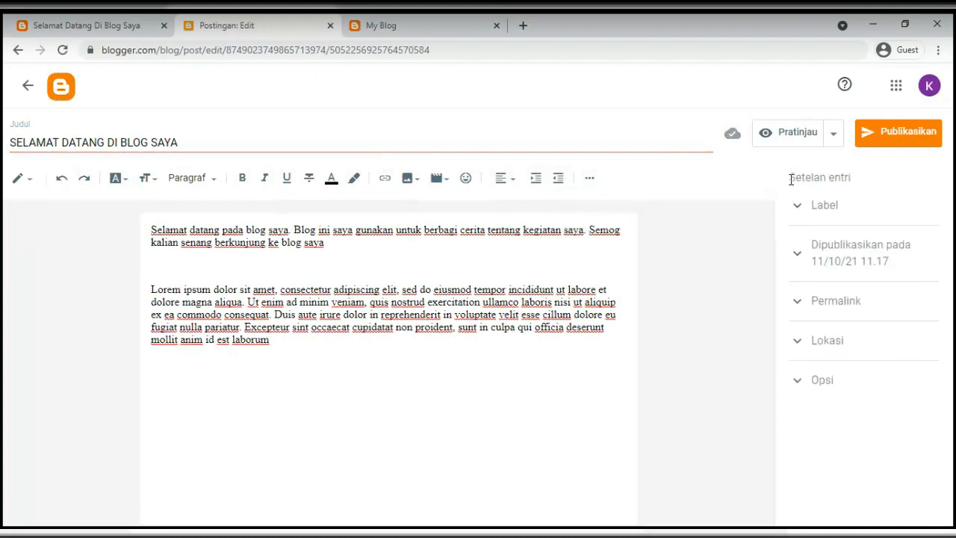
{"action": "left_click_drag", "start_coordinate": [788, 177], "coordinate": [855, 179]}
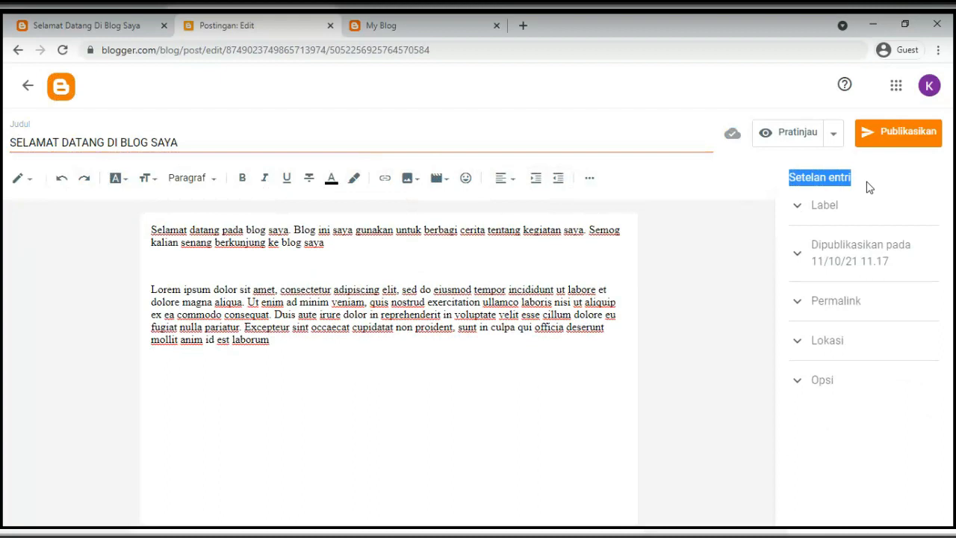
{"action": "left_click", "coordinate": [797, 208]}
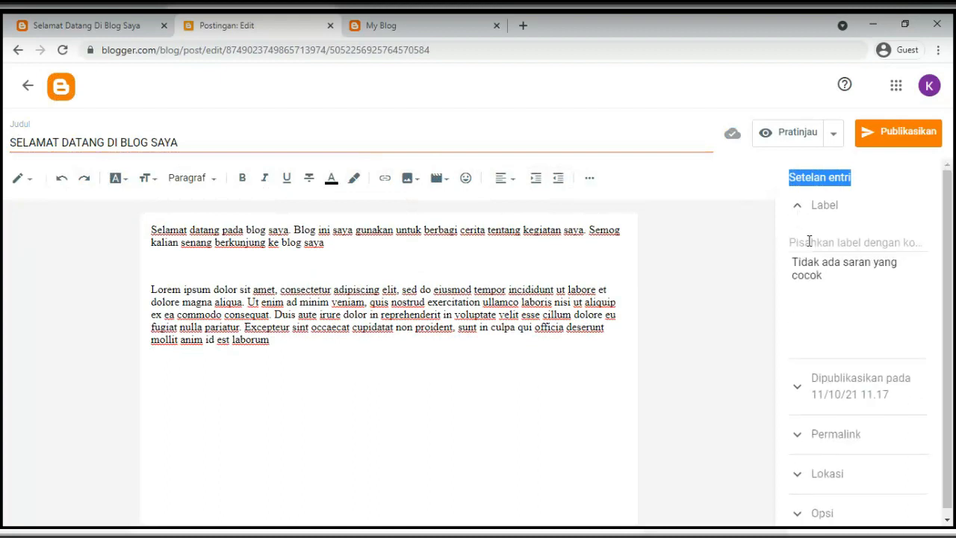
Enter labels welcome, new and halaman depan, drop the trailing comma, and collapse the Label section
{"action": "left_click", "coordinate": [810, 241]}
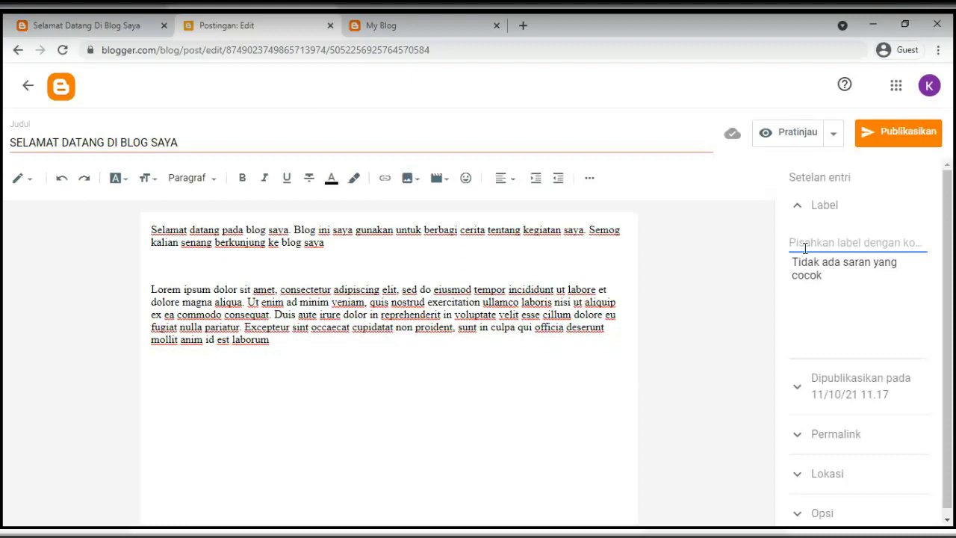
{"action": "type", "text": "welcome, "}
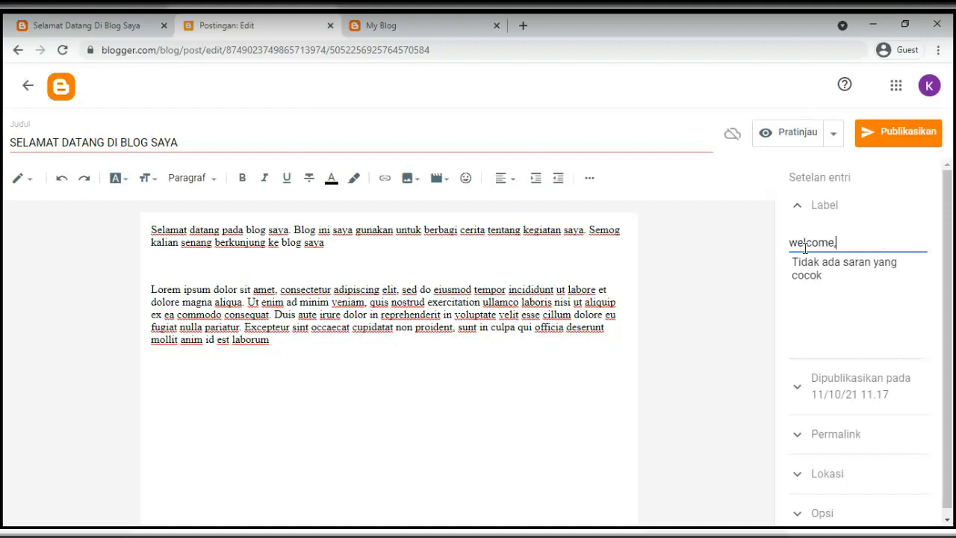
{"action": "type", "text": "new, home"}
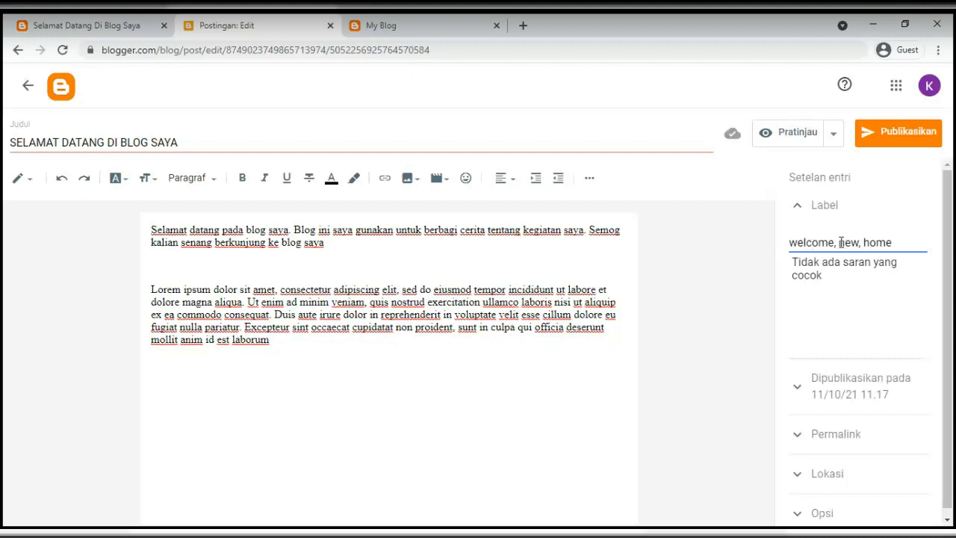
{"action": "double_click", "coordinate": [881, 242]}
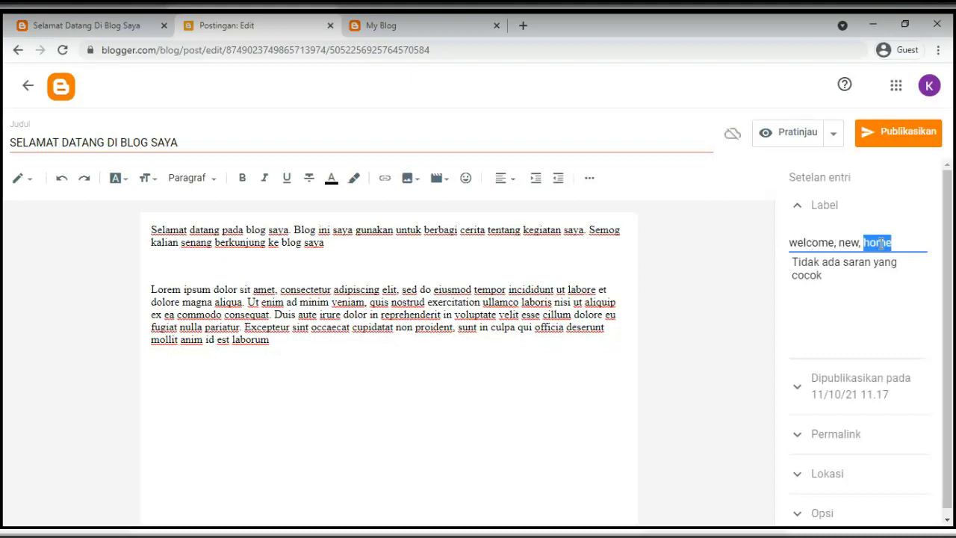
{"action": "type", "text": "halaman depan,"}
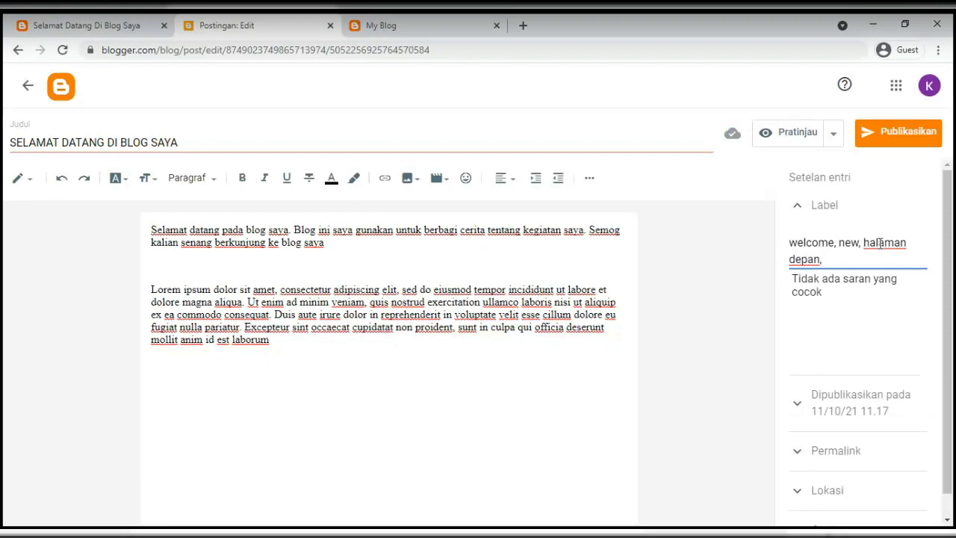
{"action": "left_click", "coordinate": [853, 336]}
{"action": "left_click", "coordinate": [829, 257]}
{"action": "key", "text": "BackSpace"}
{"action": "left_click", "coordinate": [852, 344]}
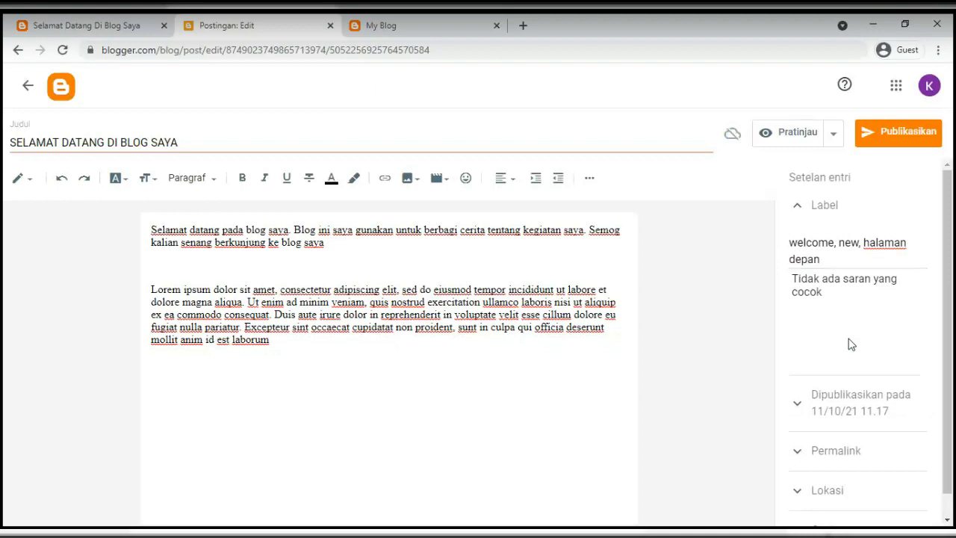
{"action": "double_click", "coordinate": [824, 174]}
{"action": "left_click", "coordinate": [797, 203]}
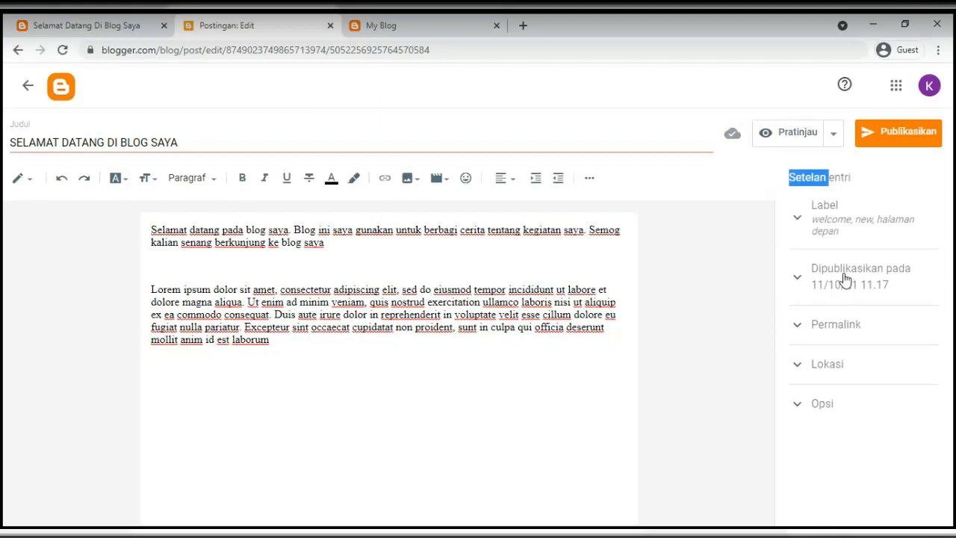
Under Published on, choose 'Setel tanggal dan waktu' and set 11 Okt 2021 at 11.17
{"action": "left_click", "coordinate": [846, 279]}
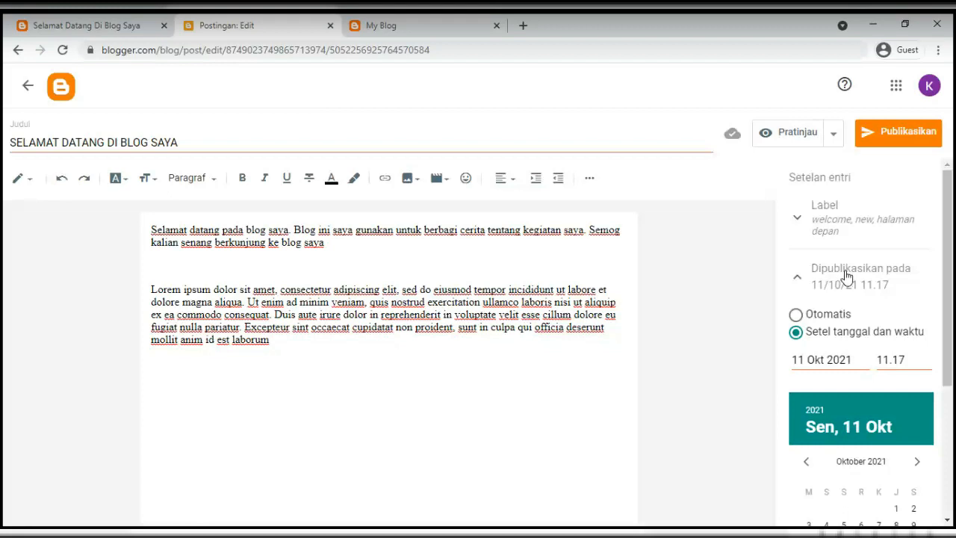
{"action": "scroll", "coordinate": [847, 276], "scroll_direction": "down", "scroll_amount": 1}
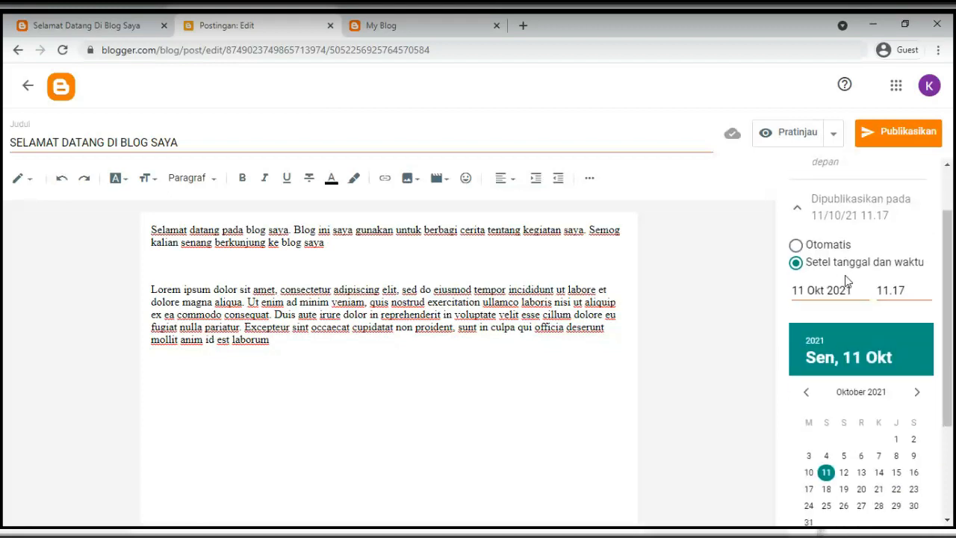
{"action": "scroll", "coordinate": [845, 299], "scroll_direction": "down", "scroll_amount": 1}
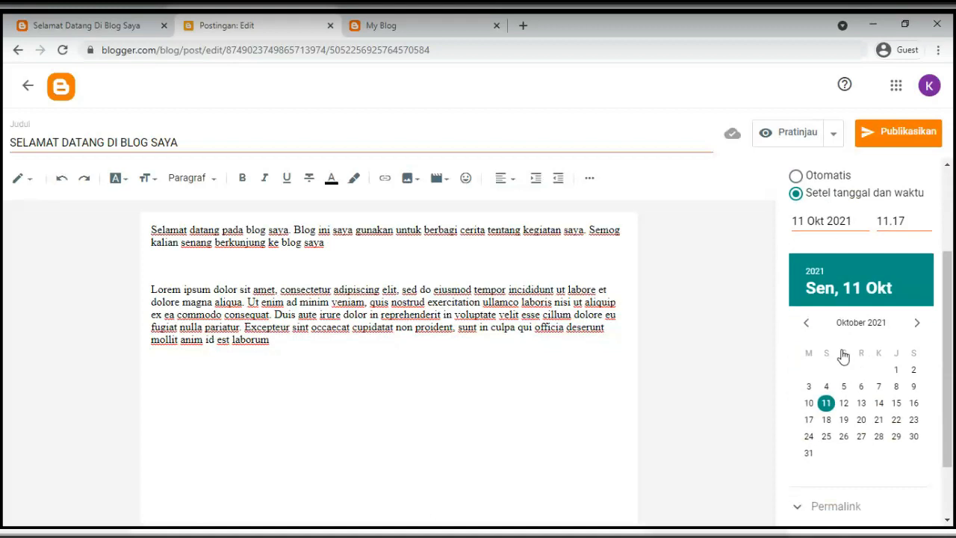
{"action": "scroll", "coordinate": [836, 332], "scroll_direction": "up", "scroll_amount": 2}
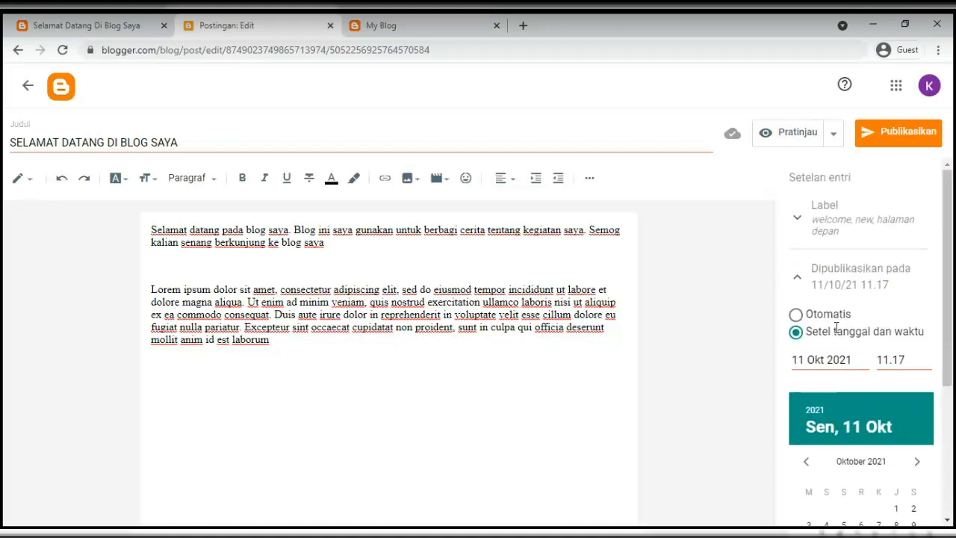
Collapse 'Dipublikasikan pada', expand Permalink, and select the end of the automatic URL
{"action": "left_click", "coordinate": [797, 277]}
{"action": "left_click", "coordinate": [797, 326]}
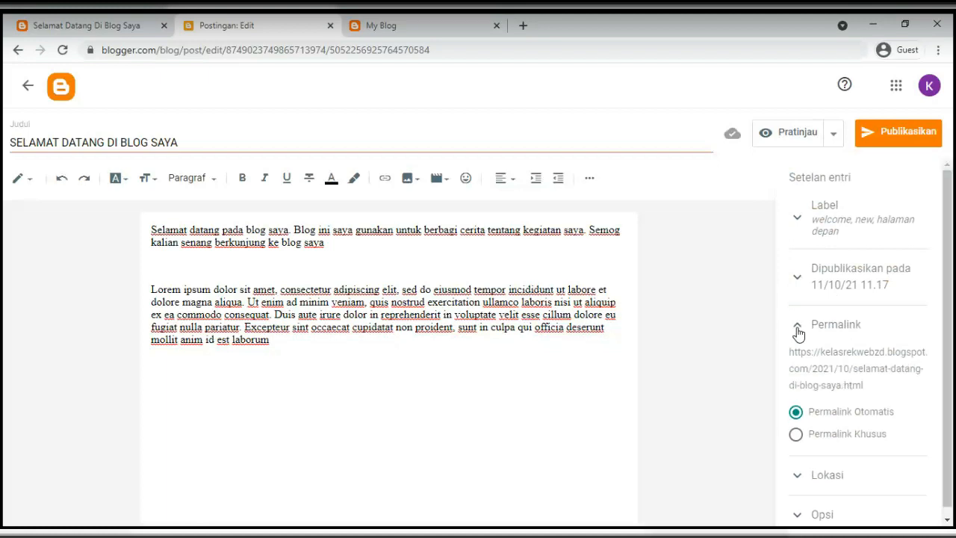
{"action": "left_click_drag", "start_coordinate": [865, 385], "coordinate": [785, 351]}
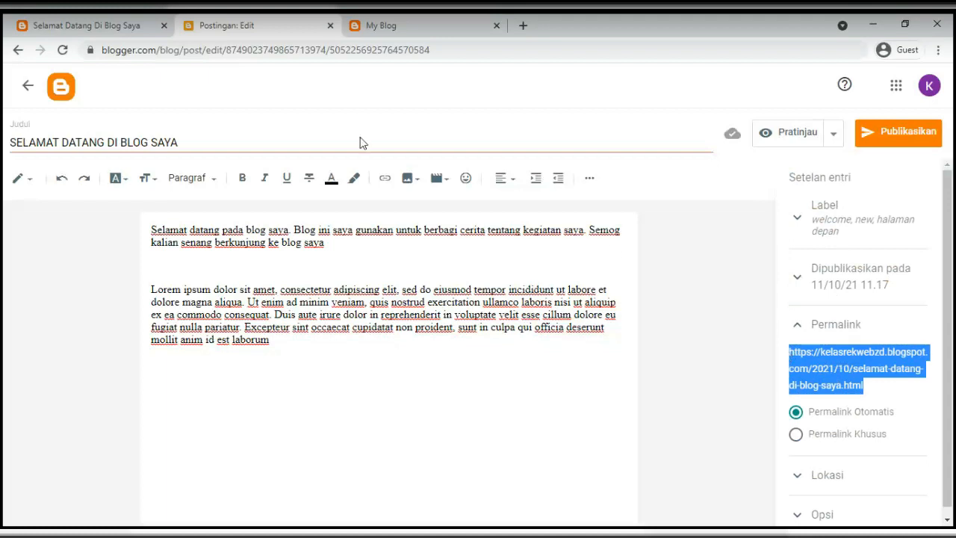
Compare with the published post's full address in the other tab, then return to the editor
{"action": "left_click", "coordinate": [77, 28]}
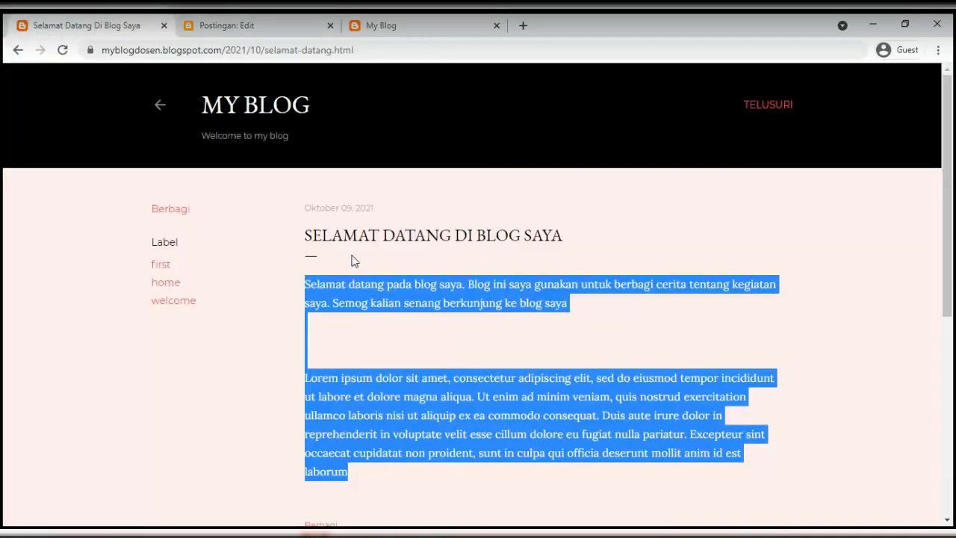
{"action": "left_click", "coordinate": [376, 268]}
{"action": "left_click_drag", "start_coordinate": [354, 49], "coordinate": [82, 41]}
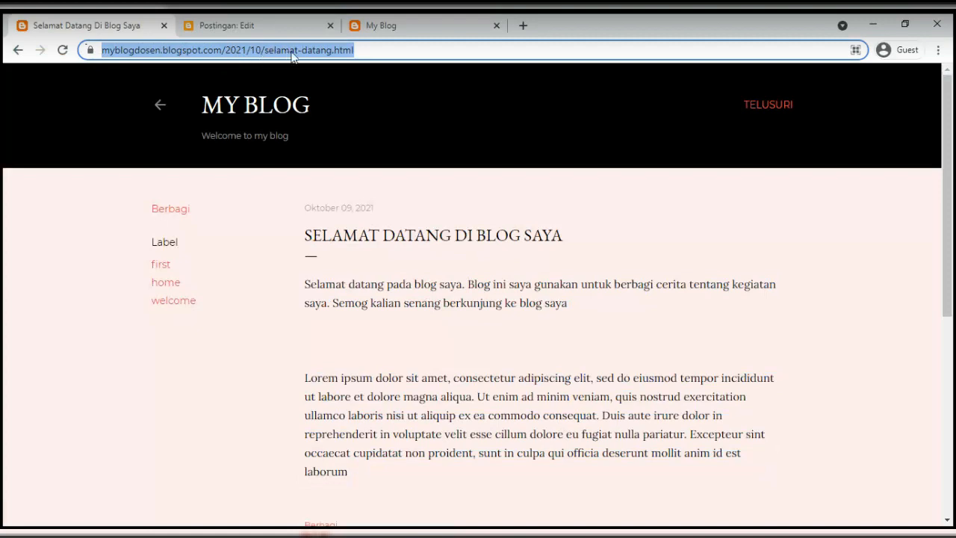
{"action": "left_click", "coordinate": [367, 51]}
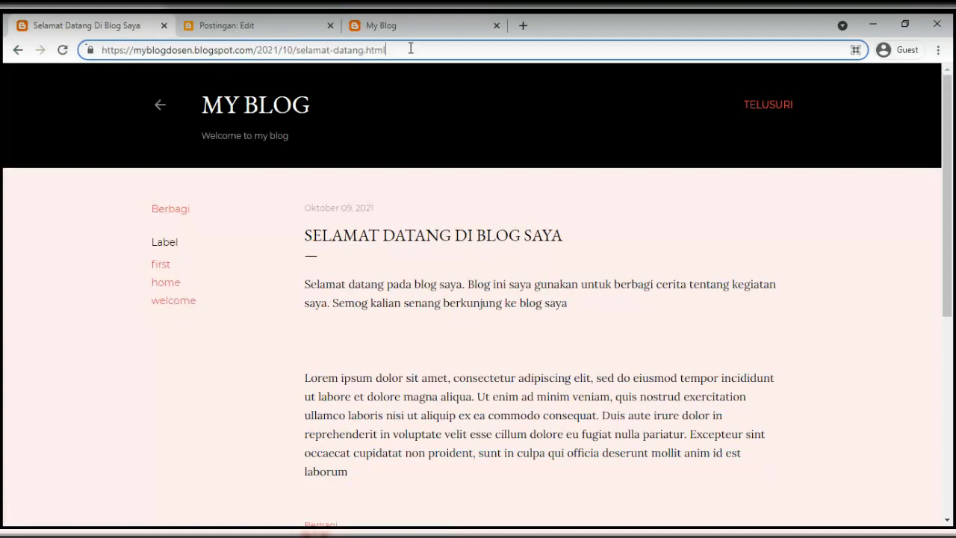
{"action": "left_click_drag", "start_coordinate": [410, 48], "coordinate": [88, 48]}
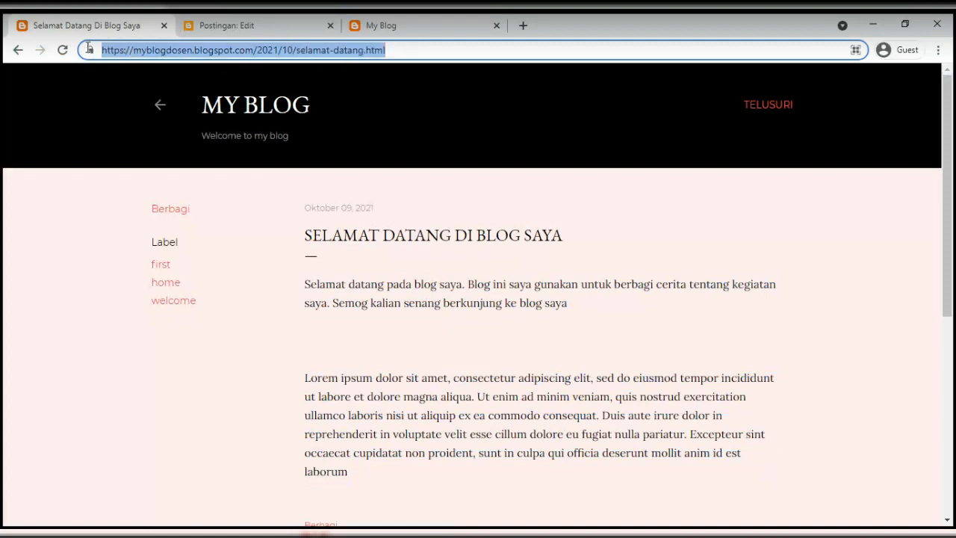
{"action": "left_click", "coordinate": [227, 25]}
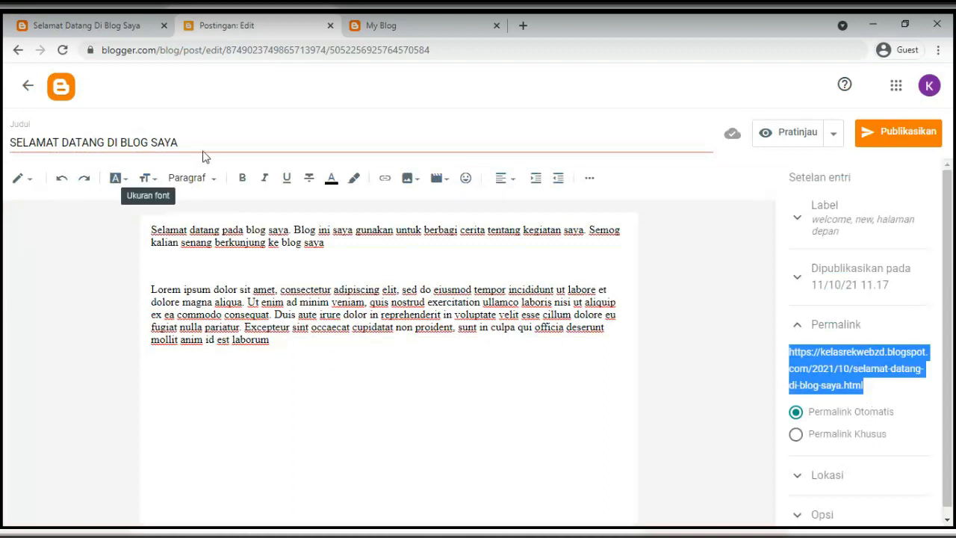
Switch to 'Permalink Khusus' and enter selamat-datang as the custom permalink
{"action": "left_click_drag", "start_coordinate": [202, 148], "coordinate": [4, 136]}
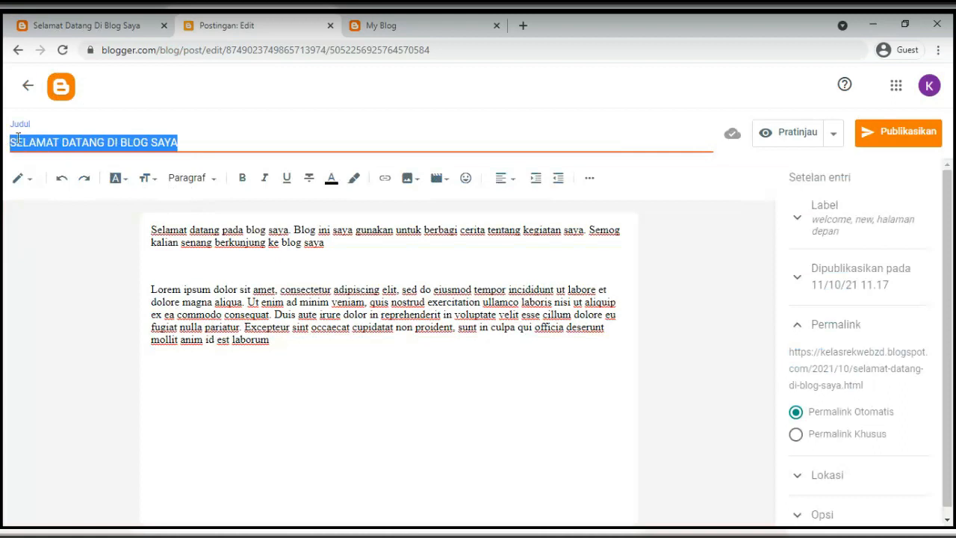
{"action": "left_click", "coordinate": [797, 436]}
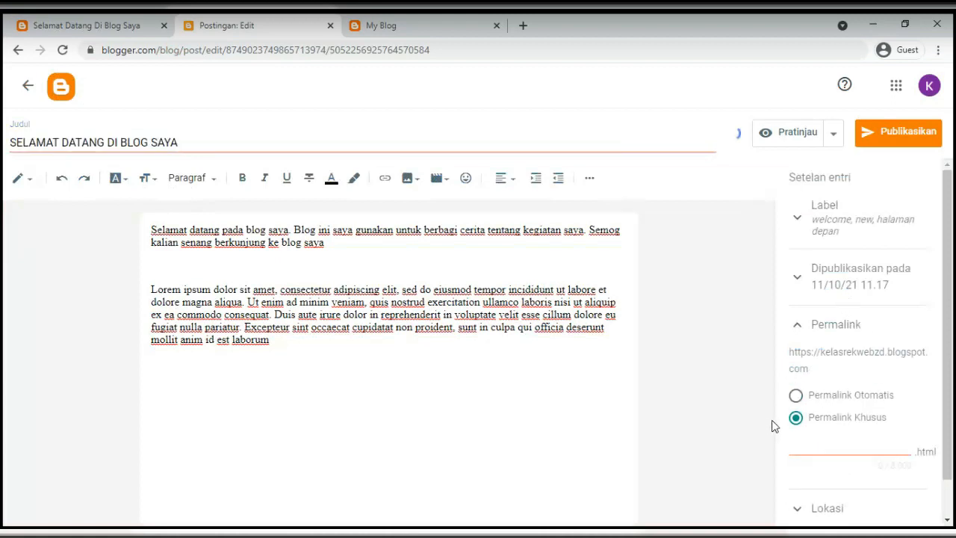
{"action": "left_click", "coordinate": [802, 448]}
{"action": "type", "text": "sela"}
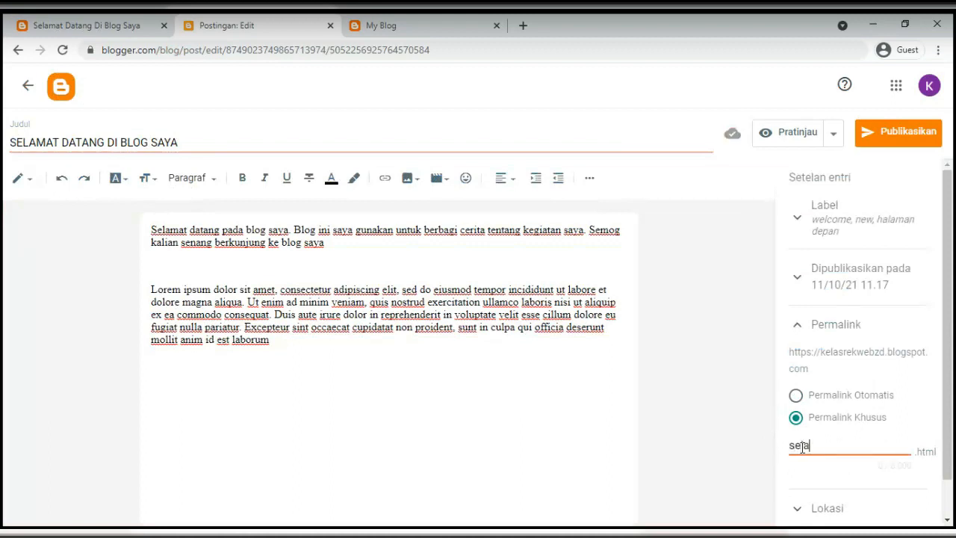
{"action": "type", "text": "mat-datang"}
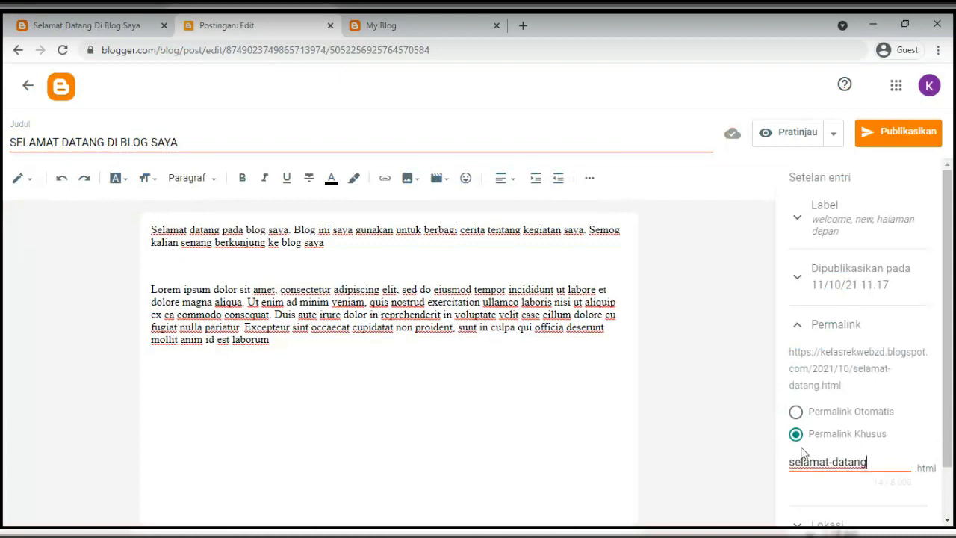
{"action": "double_click", "coordinate": [829, 462]}
{"action": "left_click", "coordinate": [918, 427]}
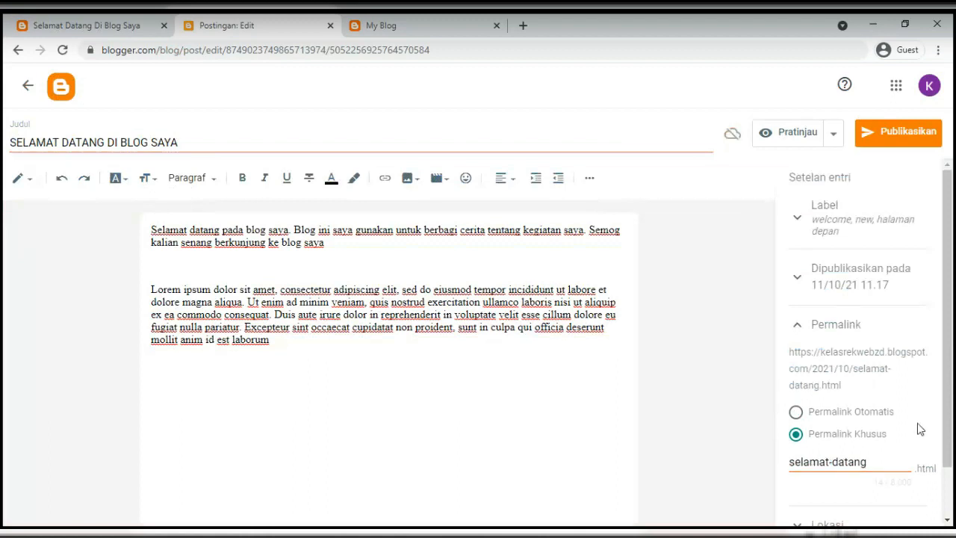
Compare the selamat-datang.html URL with the automatic one, keeping the custom permalink
{"action": "left_click", "coordinate": [837, 329]}
{"action": "left_click", "coordinate": [837, 332]}
{"action": "left_click_drag", "start_coordinate": [845, 388], "coordinate": [853, 369]}
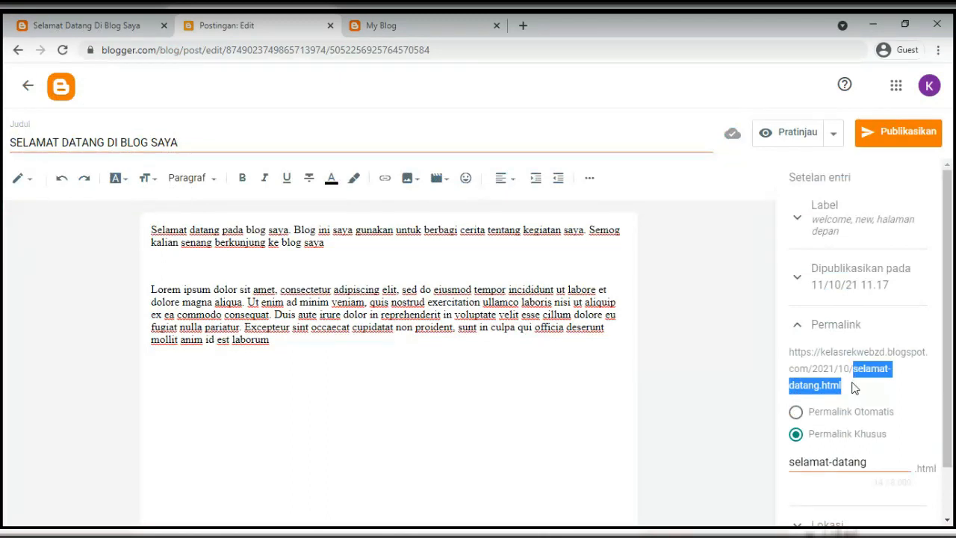
{"action": "left_click", "coordinate": [796, 411]}
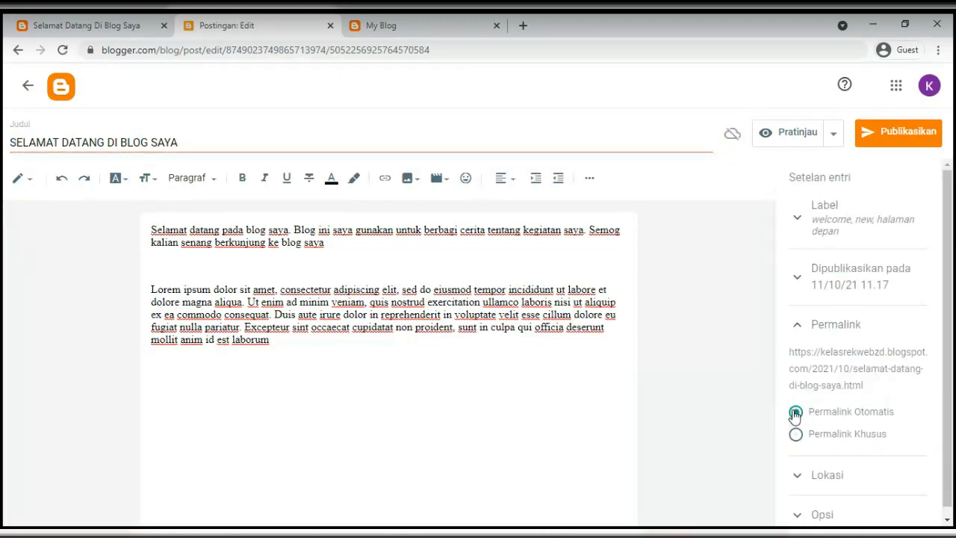
{"action": "left_click_drag", "start_coordinate": [856, 368], "coordinate": [871, 386]}
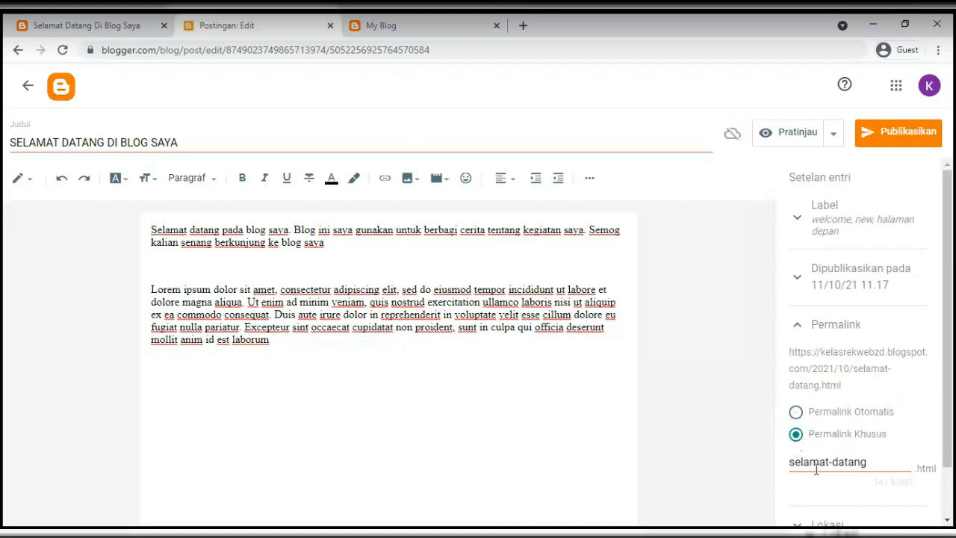
{"action": "left_click", "coordinate": [819, 463]}
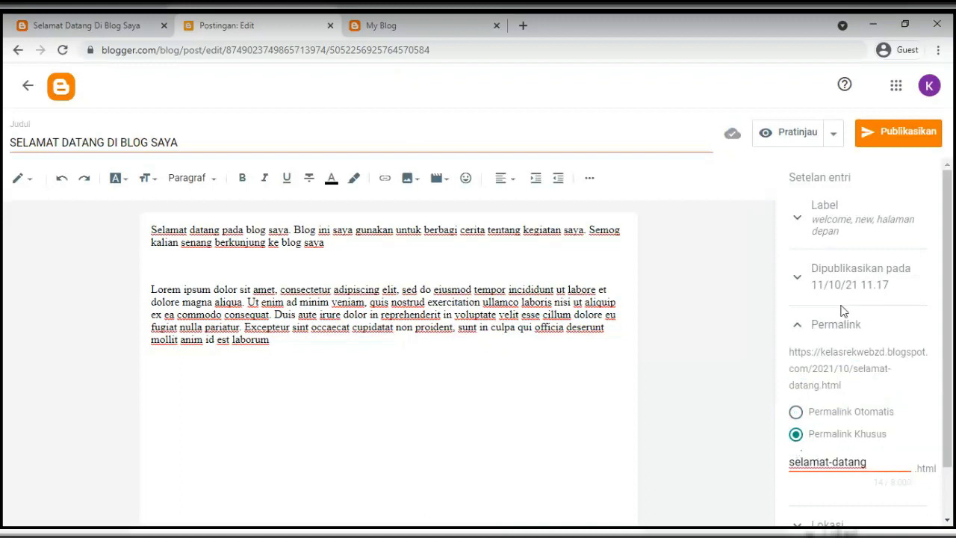
{"action": "scroll", "coordinate": [877, 374], "scroll_direction": "down", "scroll_amount": 1}
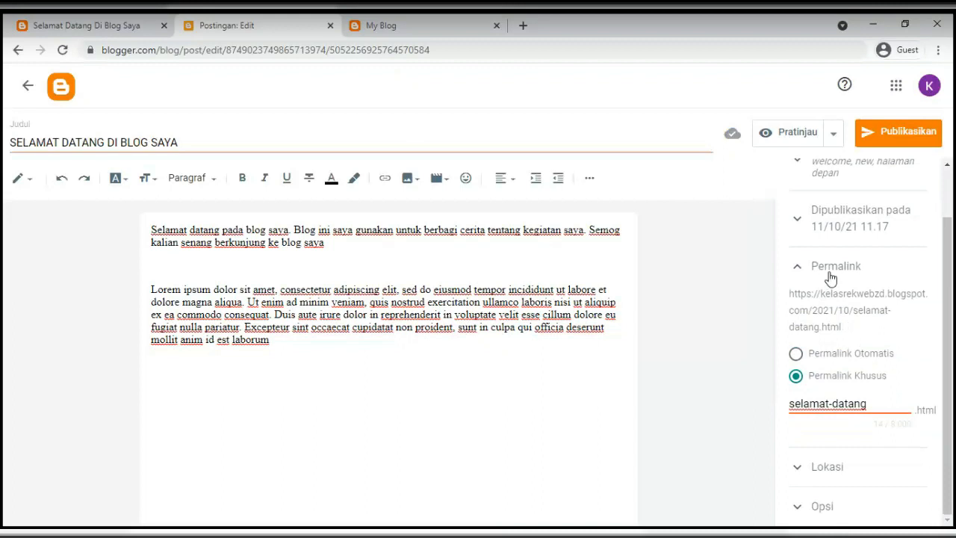
{"action": "scroll", "coordinate": [831, 278], "scroll_direction": "up", "scroll_amount": 1}
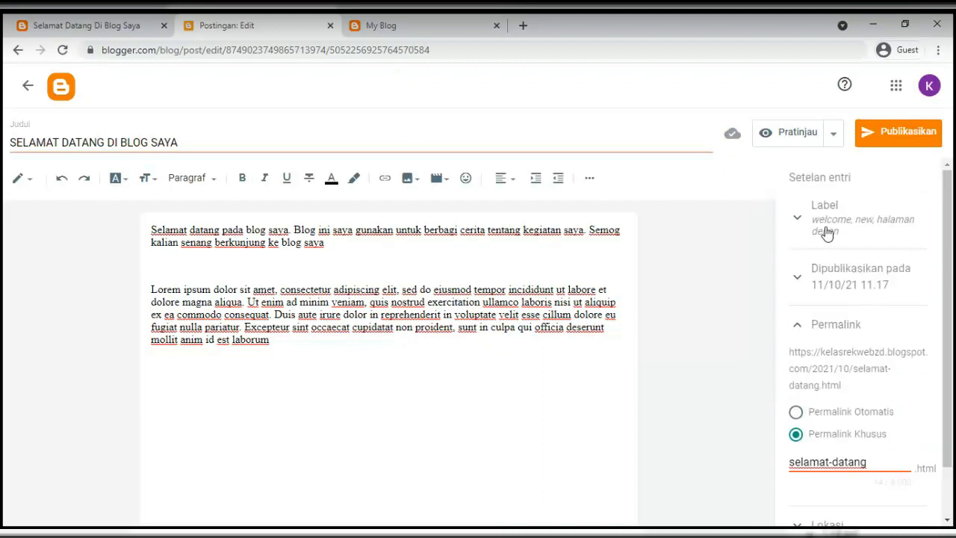
{"action": "scroll", "coordinate": [849, 376], "scroll_direction": "down", "scroll_amount": 1}
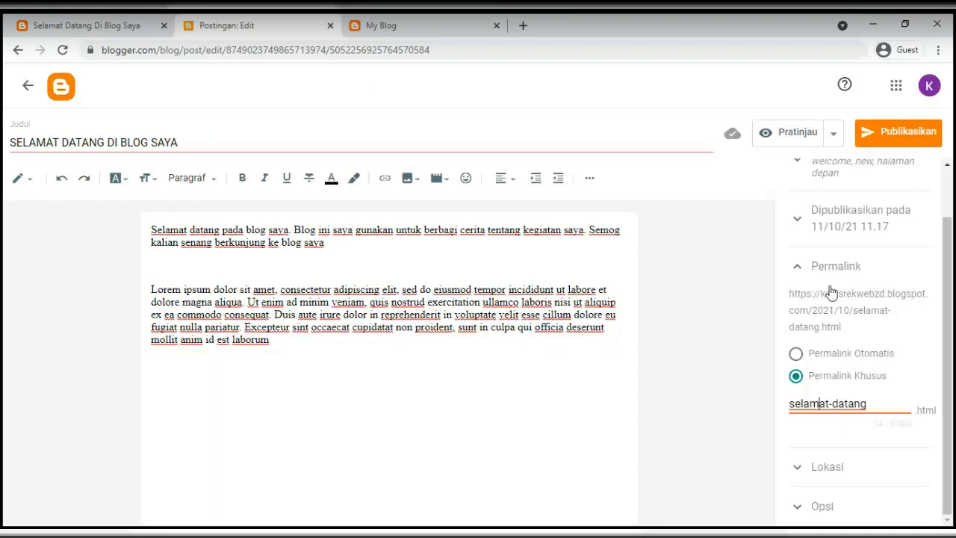
Collapse Permalink and set the Lokasi to Universitas Budi Luhur
{"action": "left_click", "coordinate": [798, 267]}
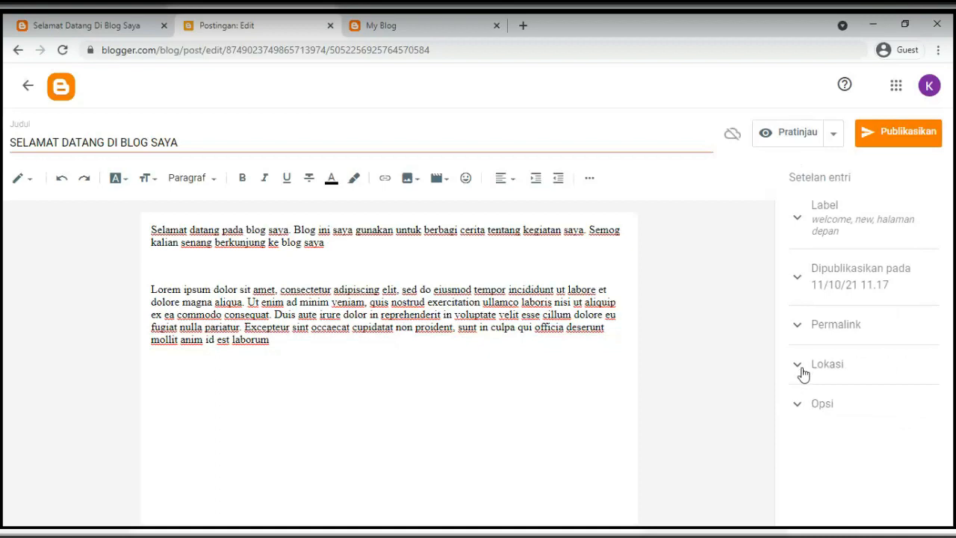
{"action": "left_click", "coordinate": [801, 366]}
{"action": "scroll", "coordinate": [865, 370], "scroll_direction": "down", "scroll_amount": 2}
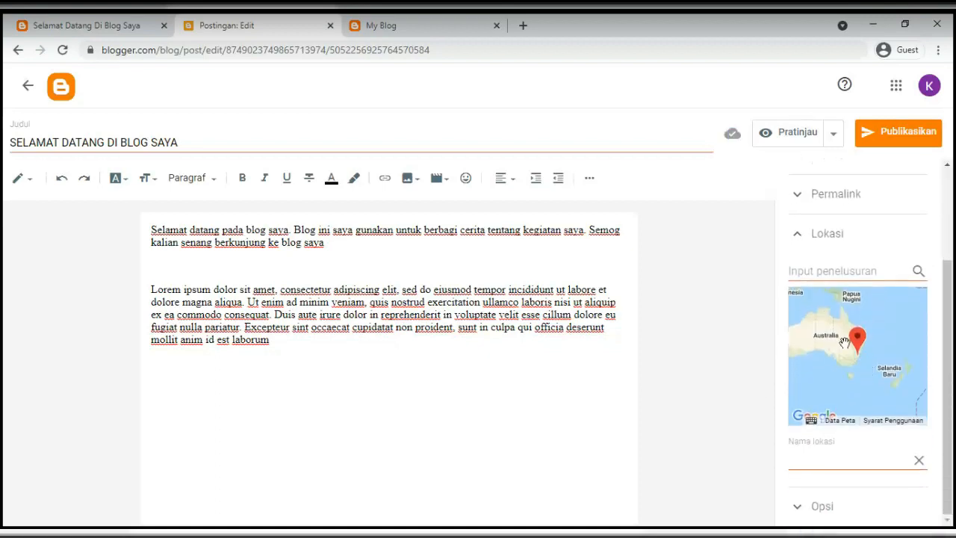
{"action": "left_click", "coordinate": [808, 265]}
{"action": "type", "text": "Universitas Budi Luhu"}
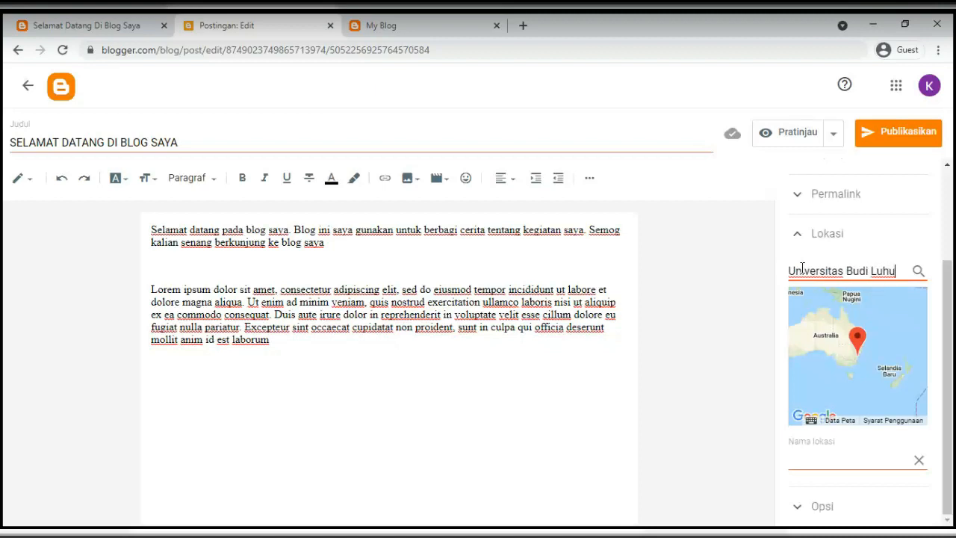
{"action": "type", "text": "r"}
{"action": "left_click", "coordinate": [918, 274]}
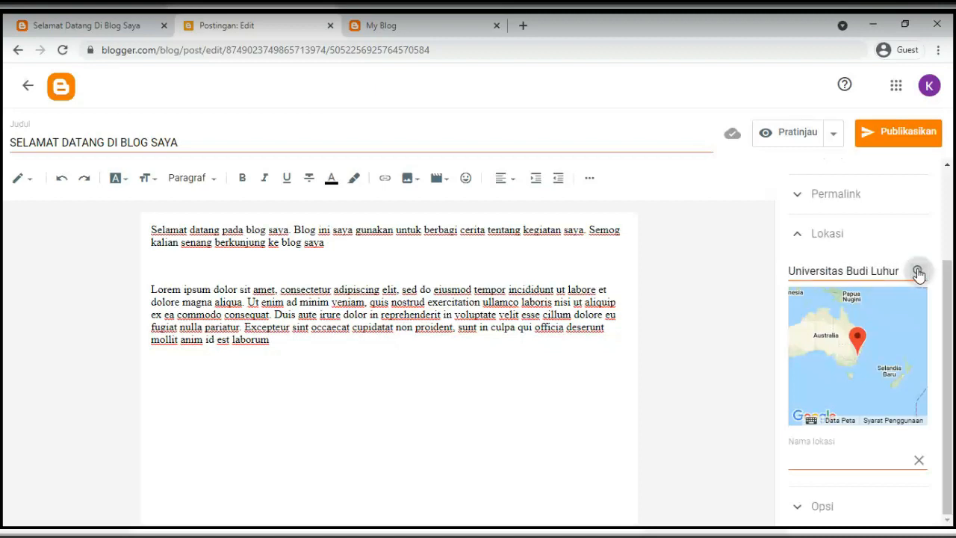
{"action": "left_click", "coordinate": [819, 457]}
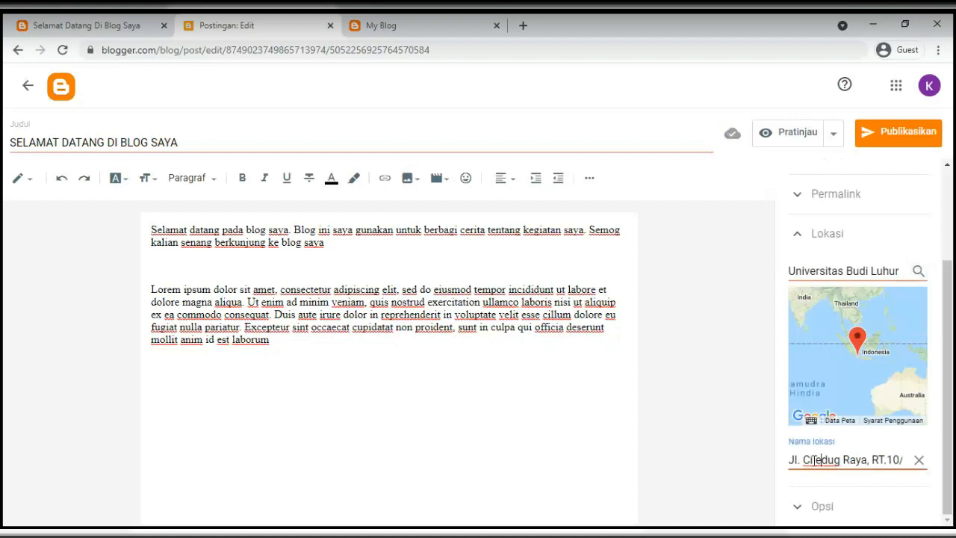
Collapse Lokasi and expand Opsi to show reader comments set to Izinkan
{"action": "left_click", "coordinate": [796, 234]}
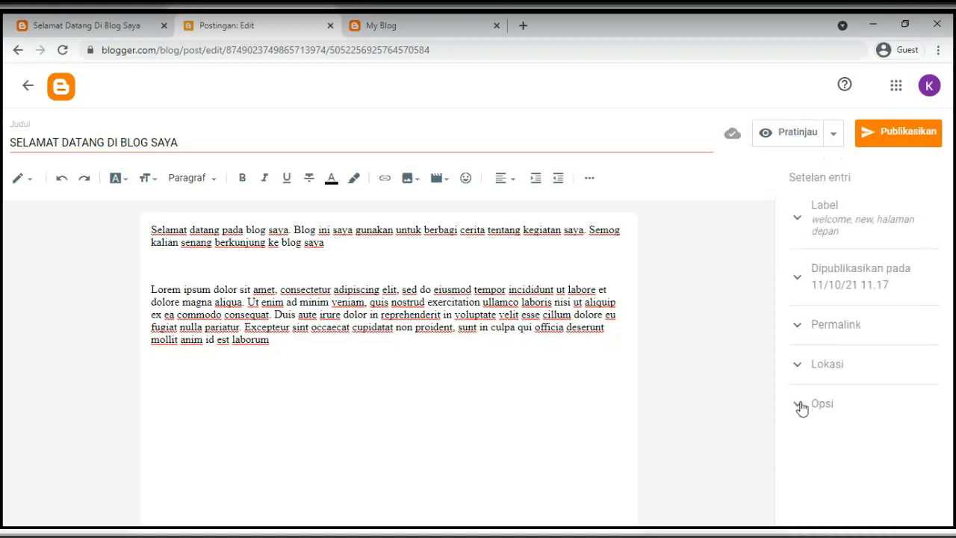
{"action": "left_click", "coordinate": [799, 405]}
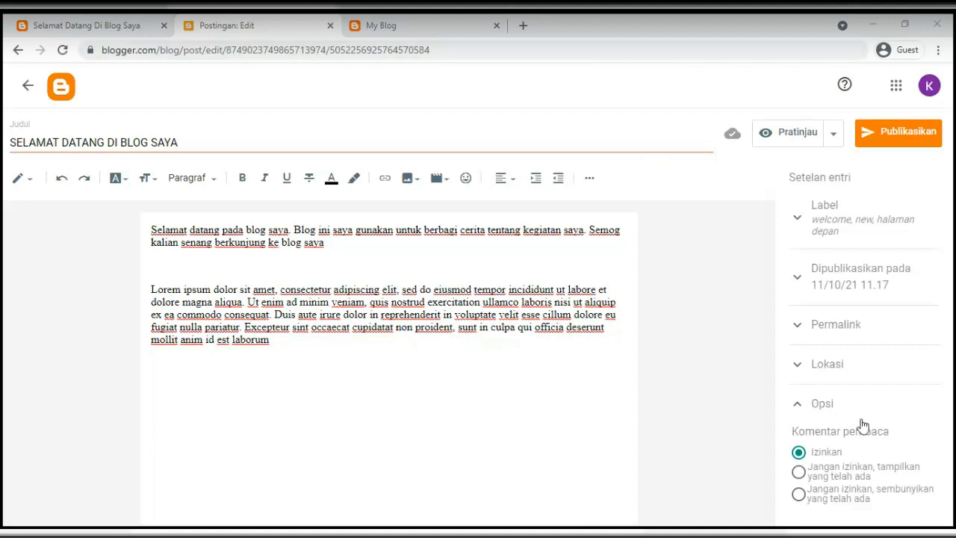
{"action": "left_click", "coordinate": [689, 415]}
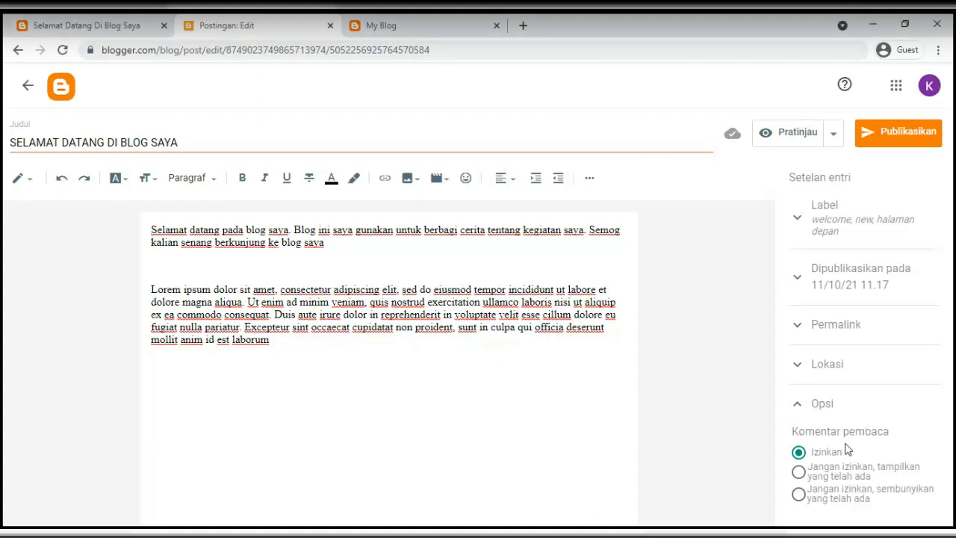
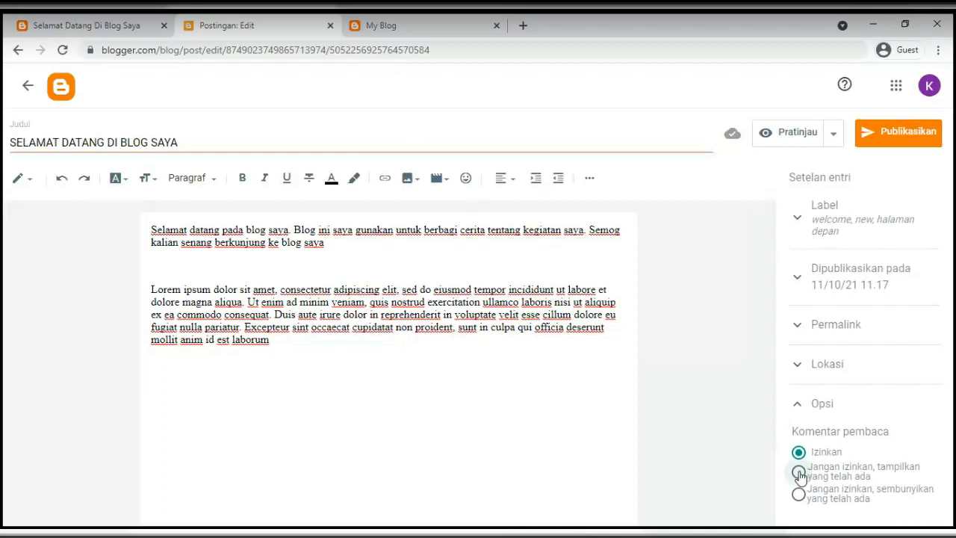
Try the disallow-comment options, then set reader comments back to Izinkan
{"action": "left_click", "coordinate": [798, 472]}
{"action": "left_click", "coordinate": [798, 495]}
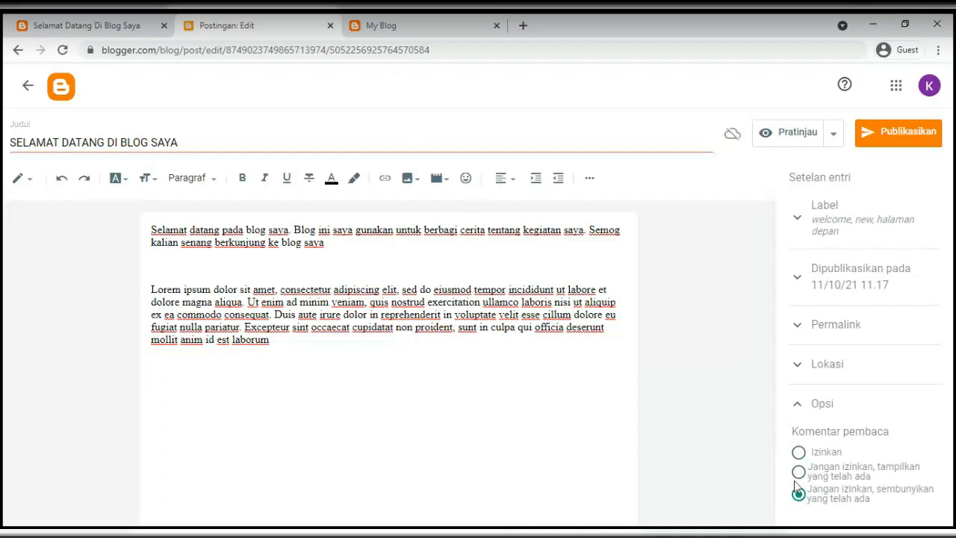
{"action": "left_click", "coordinate": [799, 472]}
{"action": "left_click_drag", "start_coordinate": [880, 468], "coordinate": [895, 480]}
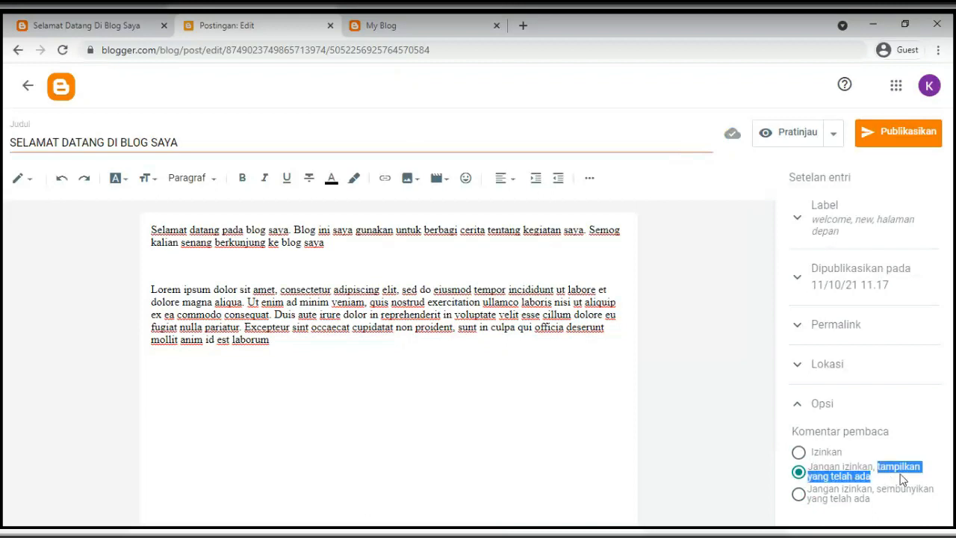
{"action": "left_click", "coordinate": [799, 494]}
{"action": "left_click", "coordinate": [800, 453]}
{"action": "left_click", "coordinate": [800, 454]}
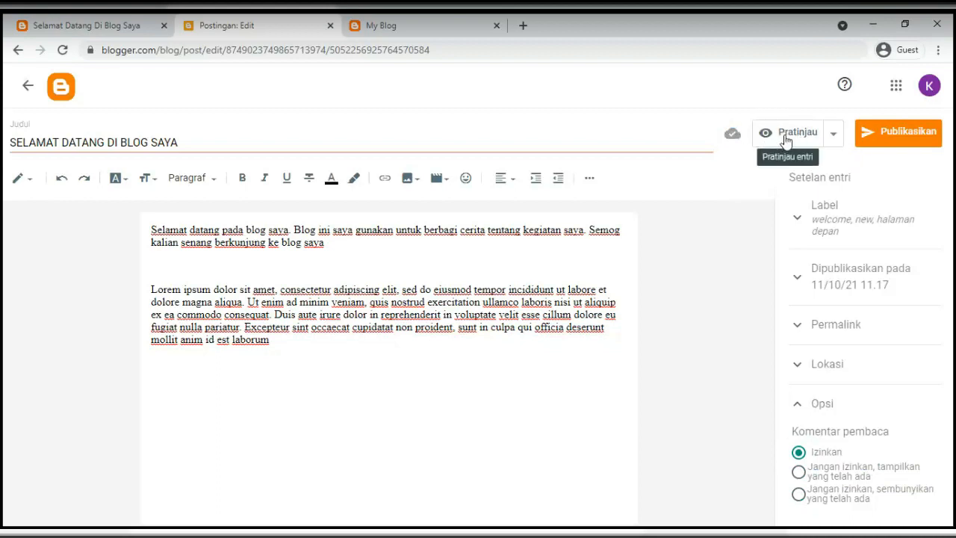
Preview the welcome post via Pratinjau entri, scrolling past its labels, location and comment box
{"action": "left_click", "coordinate": [834, 136]}
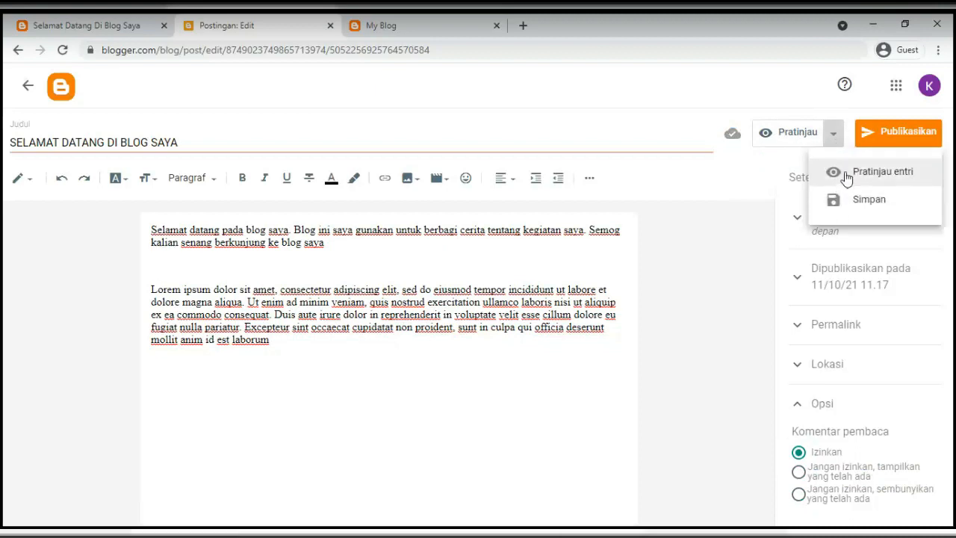
{"action": "left_click", "coordinate": [845, 176]}
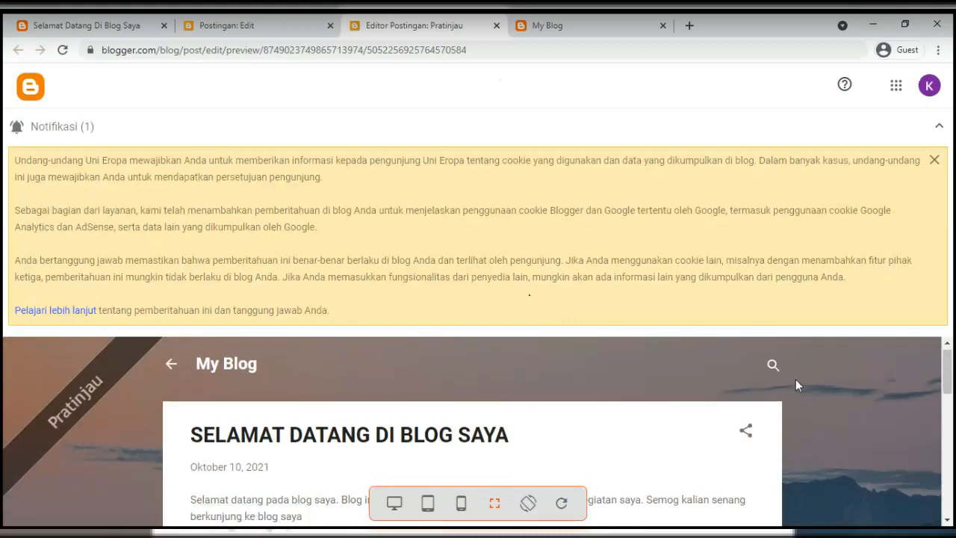
{"action": "scroll", "coordinate": [795, 379], "scroll_direction": "down", "scroll_amount": 5}
{"action": "scroll", "coordinate": [793, 381], "scroll_direction": "up", "scroll_amount": 5}
{"action": "left_click", "coordinate": [942, 128]}
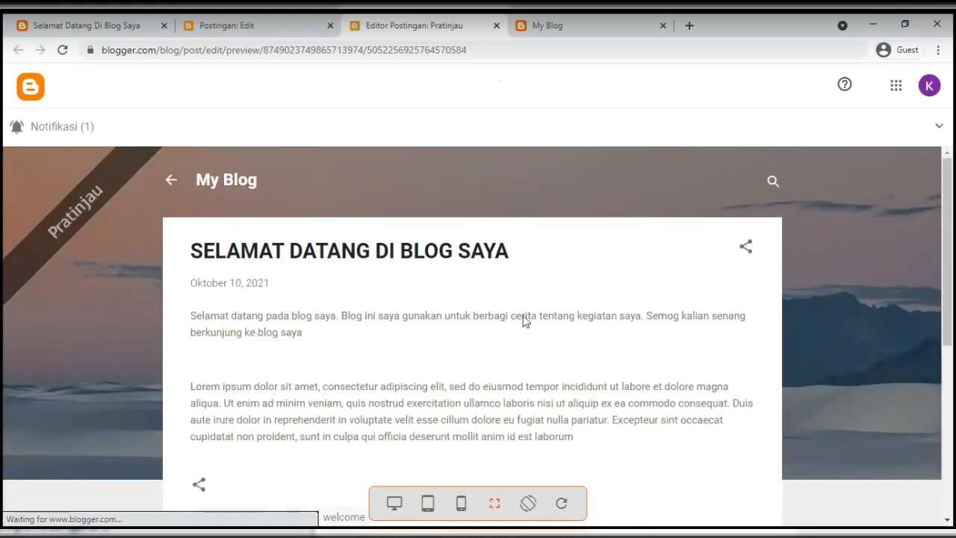
{"action": "scroll", "coordinate": [523, 320], "scroll_direction": "down", "scroll_amount": 1}
{"action": "scroll", "coordinate": [521, 319], "scroll_direction": "up", "scroll_amount": 1}
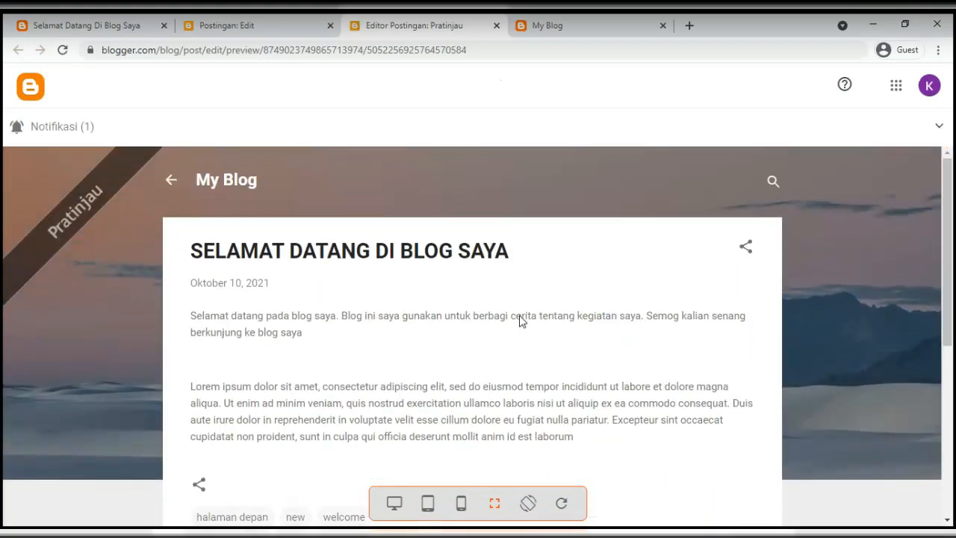
{"action": "scroll", "coordinate": [296, 336], "scroll_direction": "down", "scroll_amount": 1}
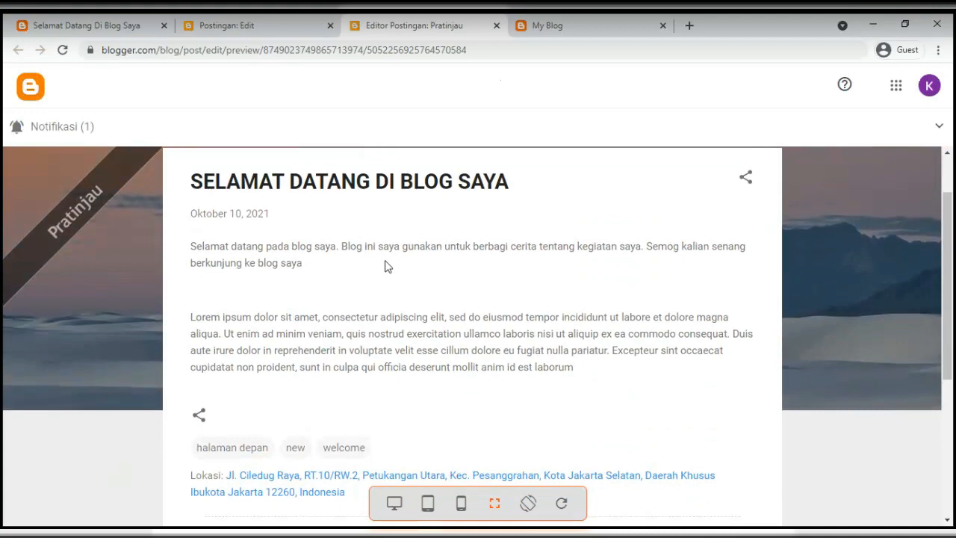
{"action": "scroll", "coordinate": [237, 256], "scroll_direction": "up", "scroll_amount": 1}
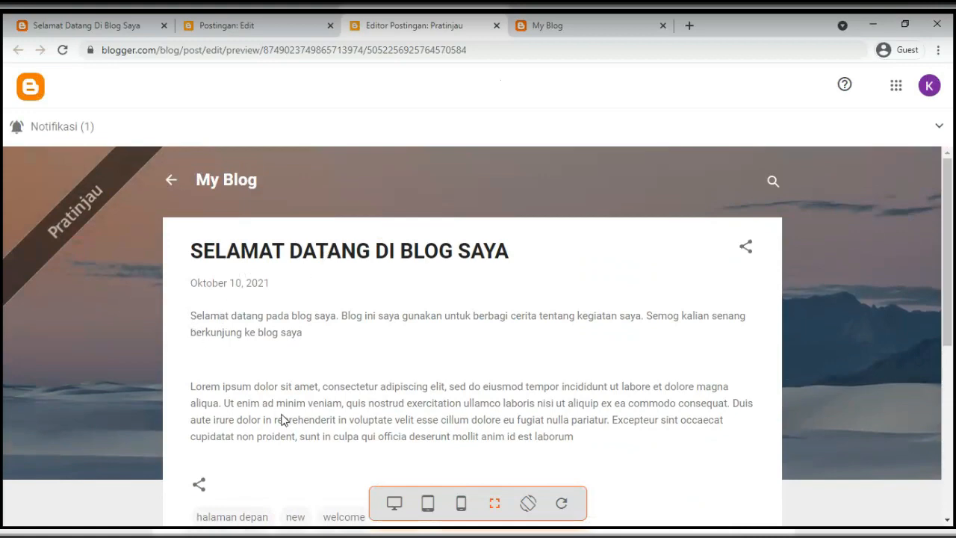
{"action": "scroll", "coordinate": [284, 420], "scroll_direction": "down", "scroll_amount": 2}
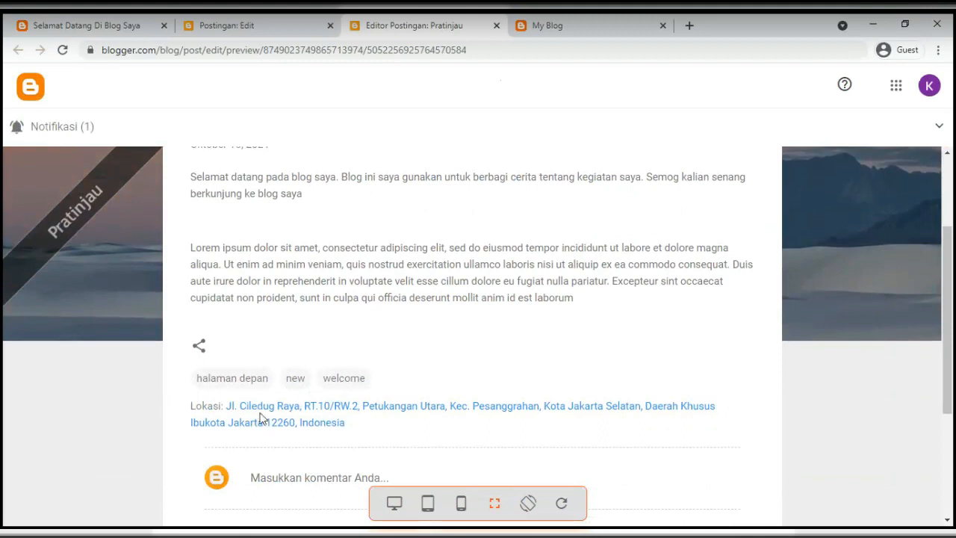
{"action": "scroll", "coordinate": [352, 405], "scroll_direction": "down", "scroll_amount": 2}
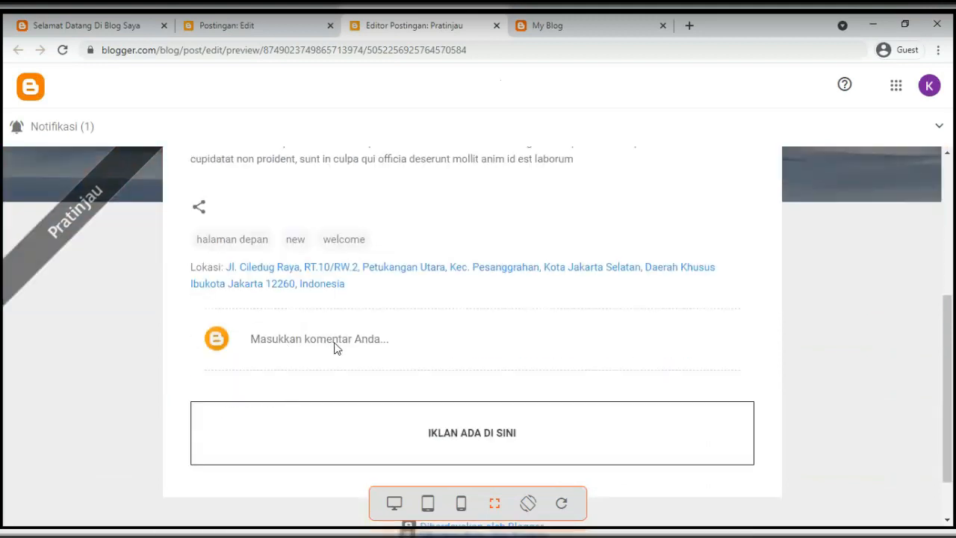
{"action": "scroll", "coordinate": [350, 350], "scroll_direction": "up", "scroll_amount": 4}
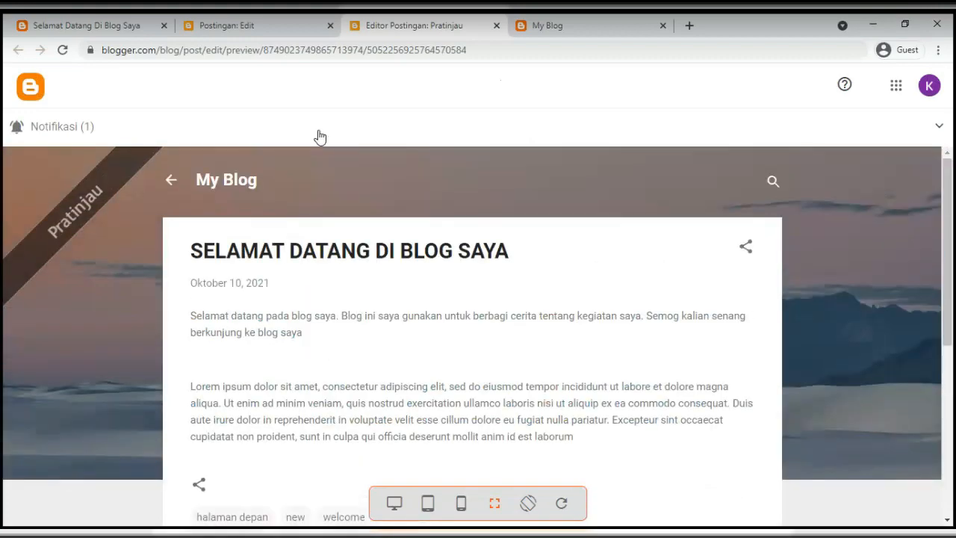
{"action": "left_click", "coordinate": [254, 34]}
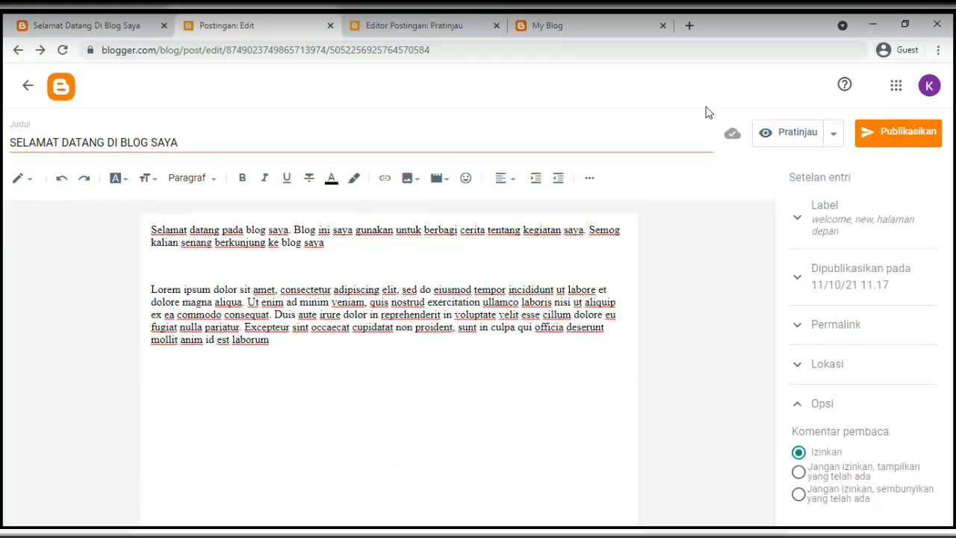
Close the Pratinjau tab and return focus to the welcome post's body, leaving the Pratinjau menu unused
{"action": "left_click", "coordinate": [832, 139]}
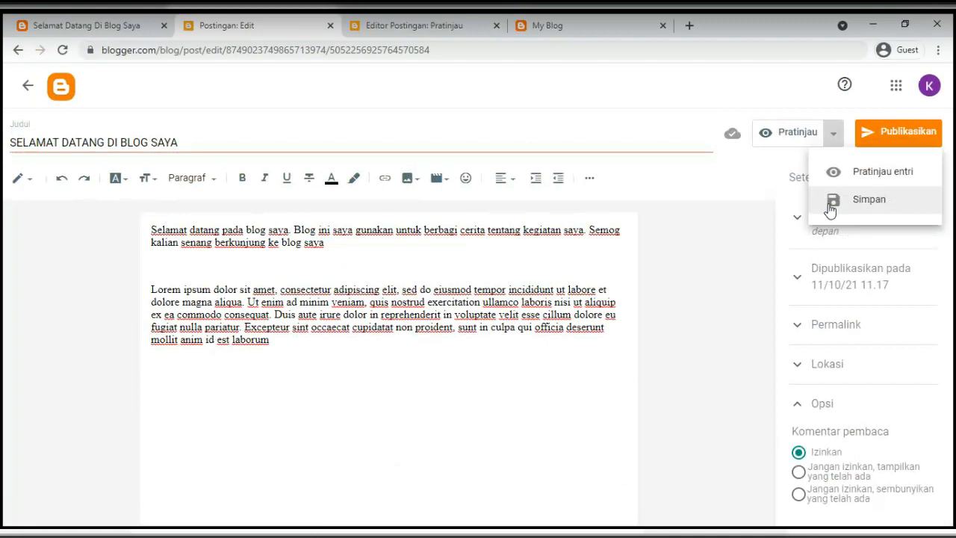
{"action": "left_click", "coordinate": [719, 189]}
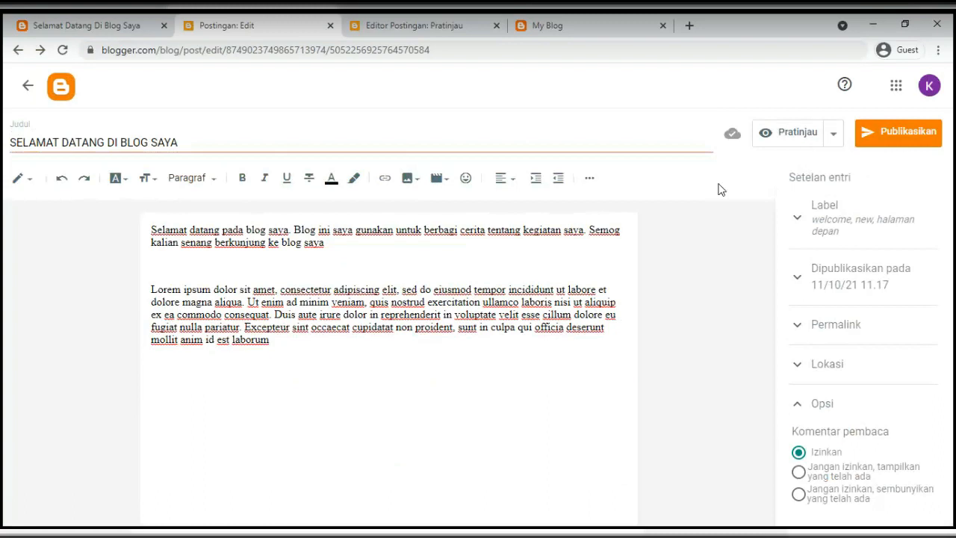
{"action": "left_click", "coordinate": [497, 26]}
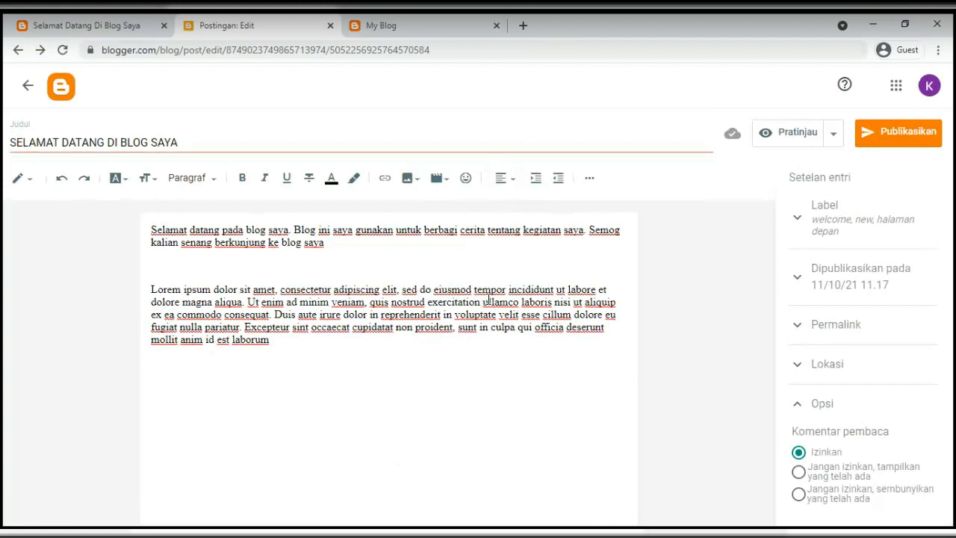
{"action": "triple_click", "coordinate": [804, 177]}
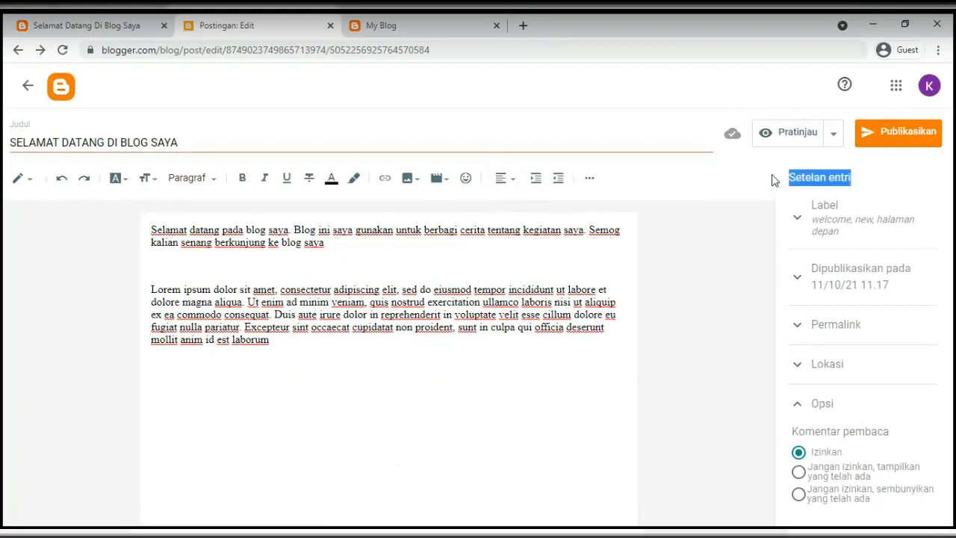
{"action": "left_click", "coordinate": [204, 291]}
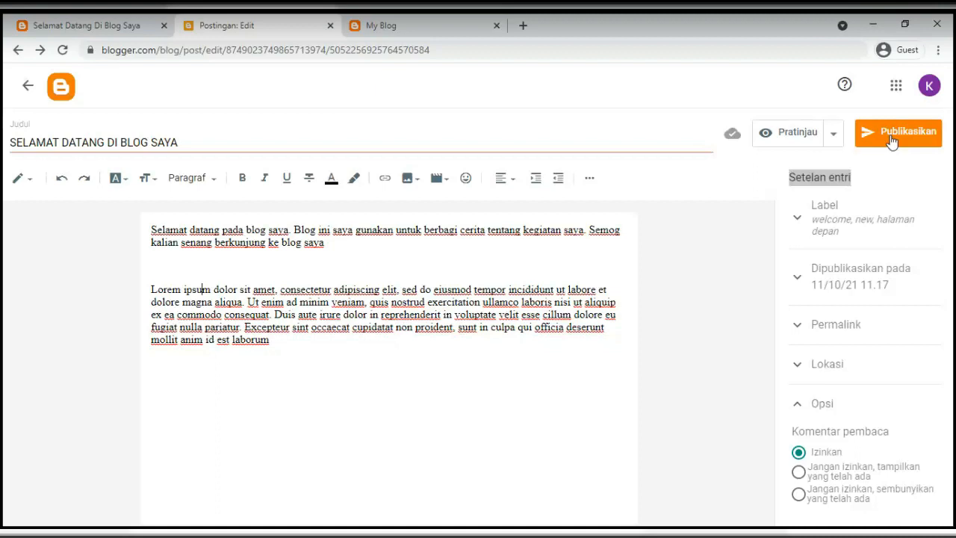
{"action": "left_click", "coordinate": [832, 133]}
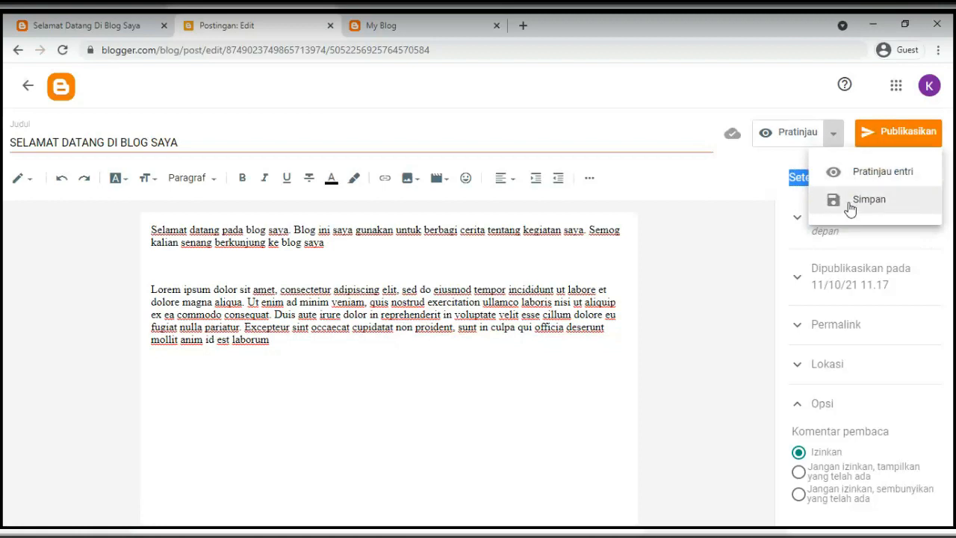
{"action": "left_click", "coordinate": [740, 186]}
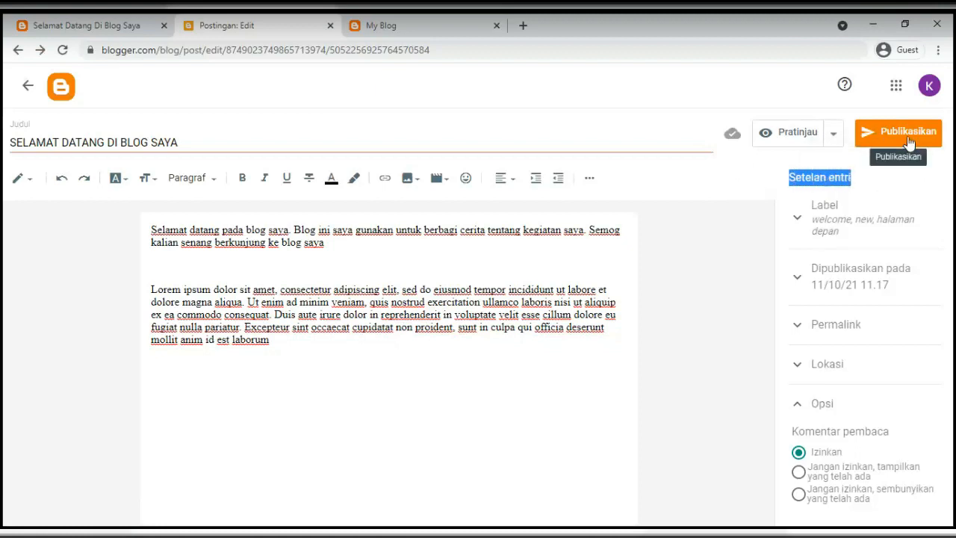
Publish 'SELAMAT DATANG DI BLOG SAYA' with Publikasikan and KONFIRMASI, then dismiss the cookie notice
{"action": "left_click", "coordinate": [909, 142]}
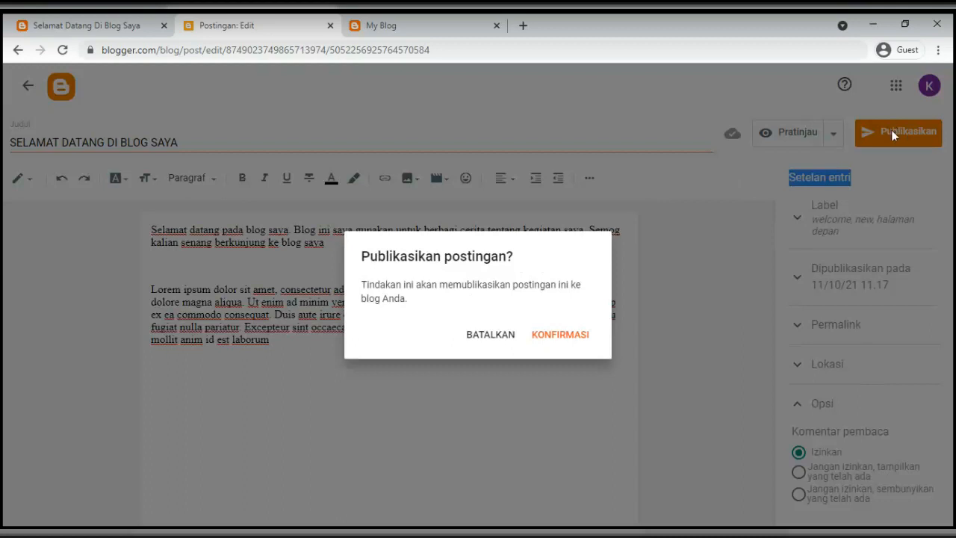
{"action": "left_click", "coordinate": [549, 344]}
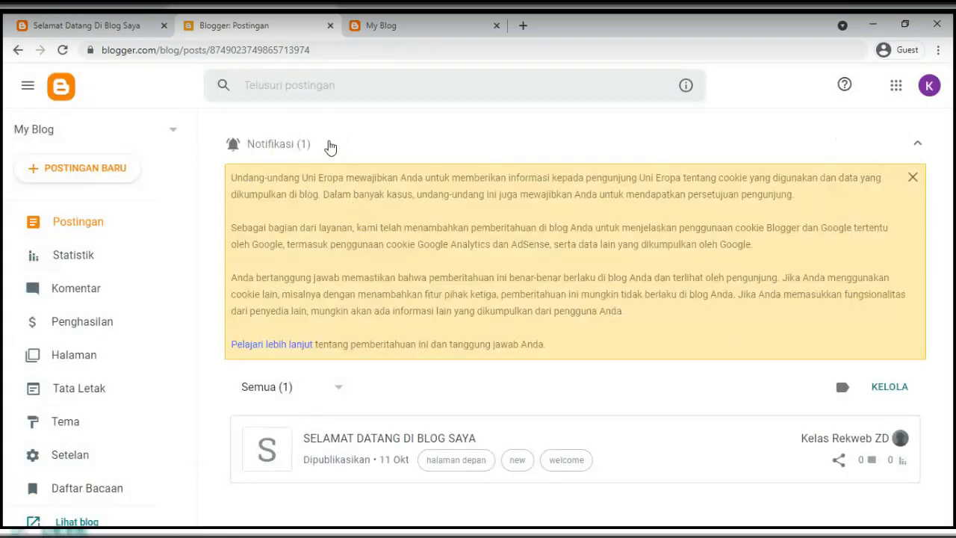
{"action": "left_click", "coordinate": [917, 143]}
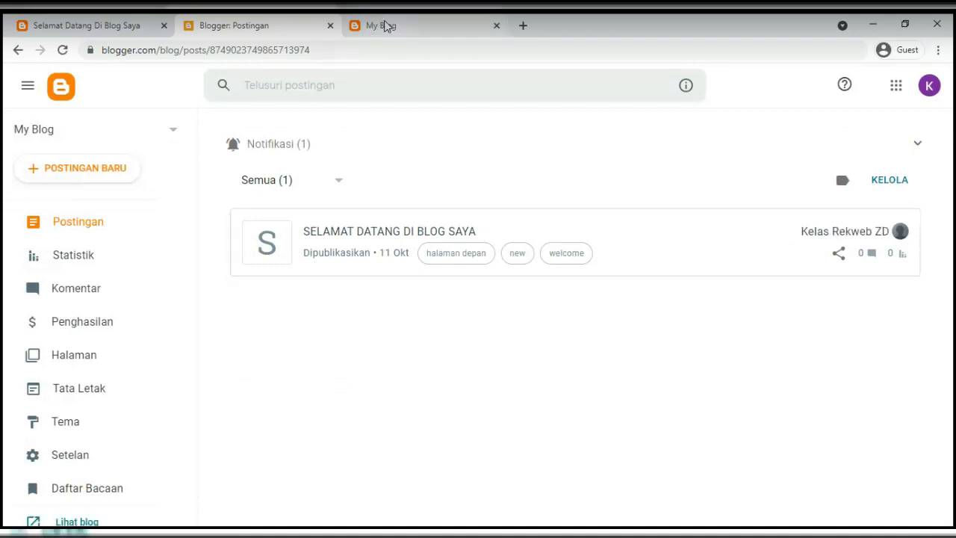
Reload the My Blog tab to show the welcome post, then return to the Postingan list
{"action": "left_click", "coordinate": [385, 26]}
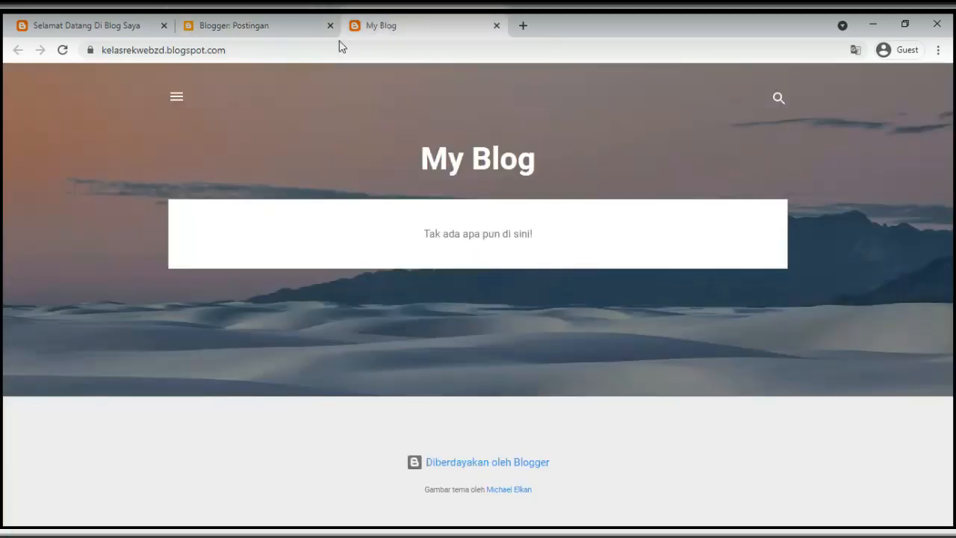
{"action": "left_click", "coordinate": [63, 50]}
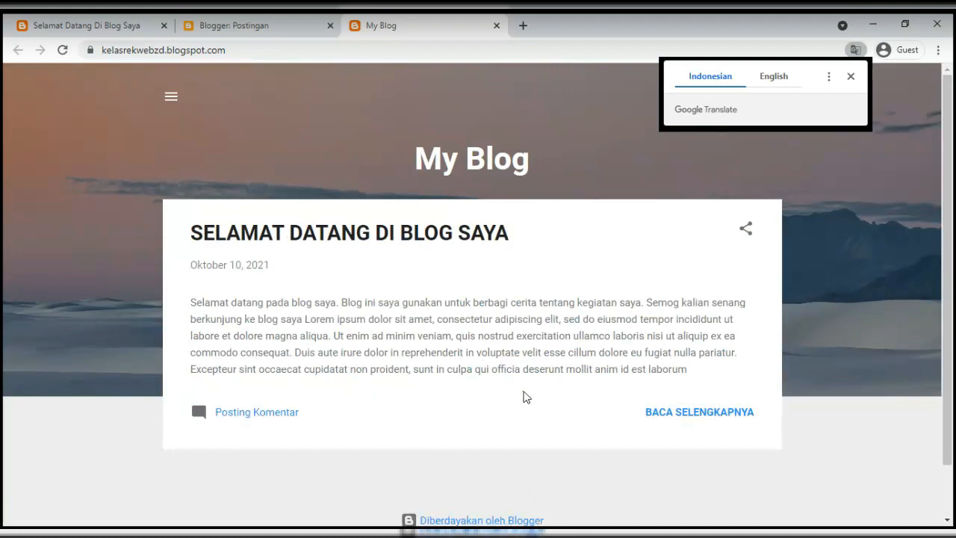
{"action": "left_click", "coordinate": [217, 29]}
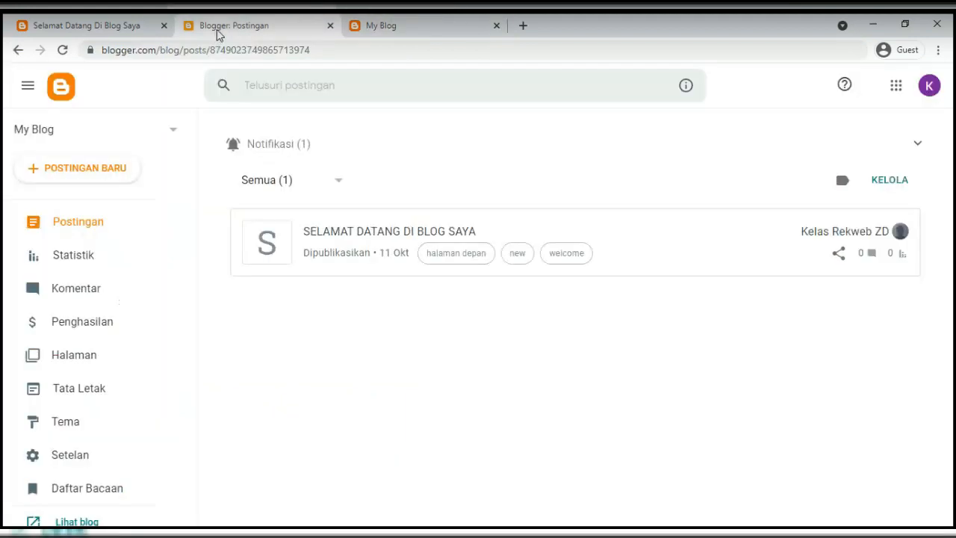
{"action": "left_click", "coordinate": [393, 20]}
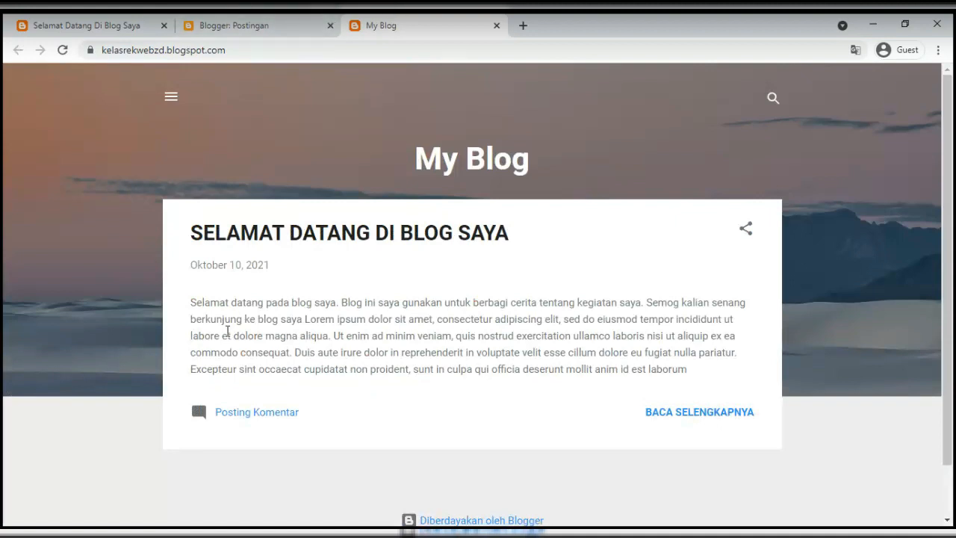
{"action": "left_click", "coordinate": [205, 29]}
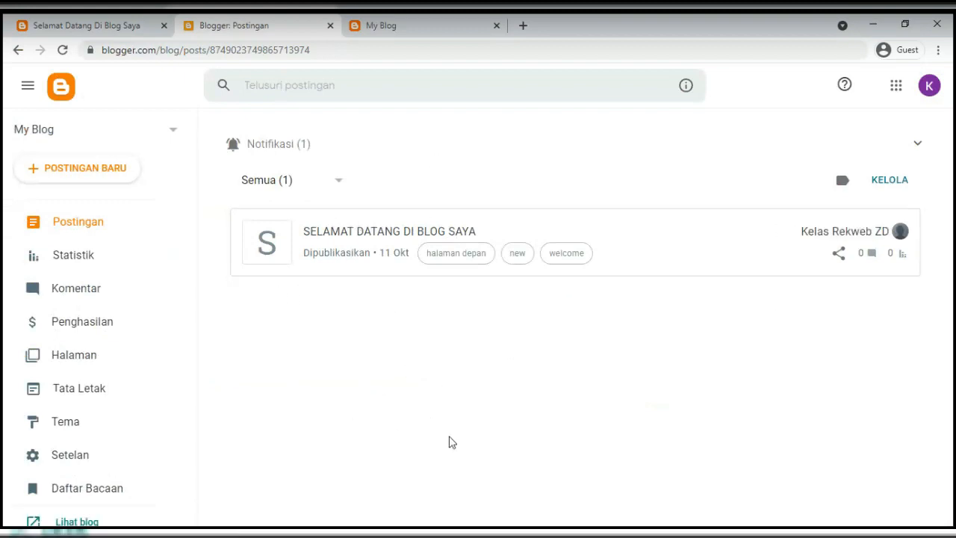
Filter the posts list to published posts only, then back to all posts
{"action": "left_click", "coordinate": [338, 184]}
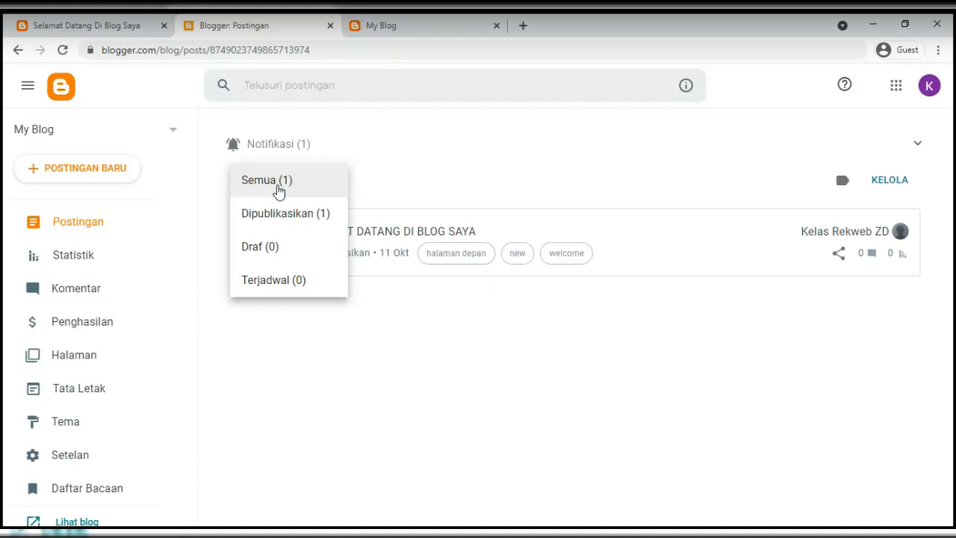
{"action": "left_click", "coordinate": [274, 215]}
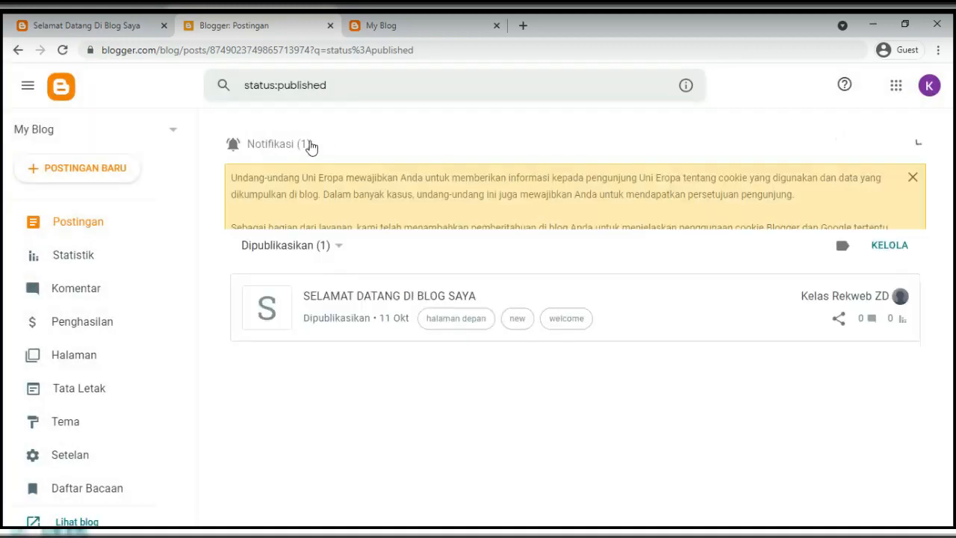
{"action": "left_click", "coordinate": [311, 180]}
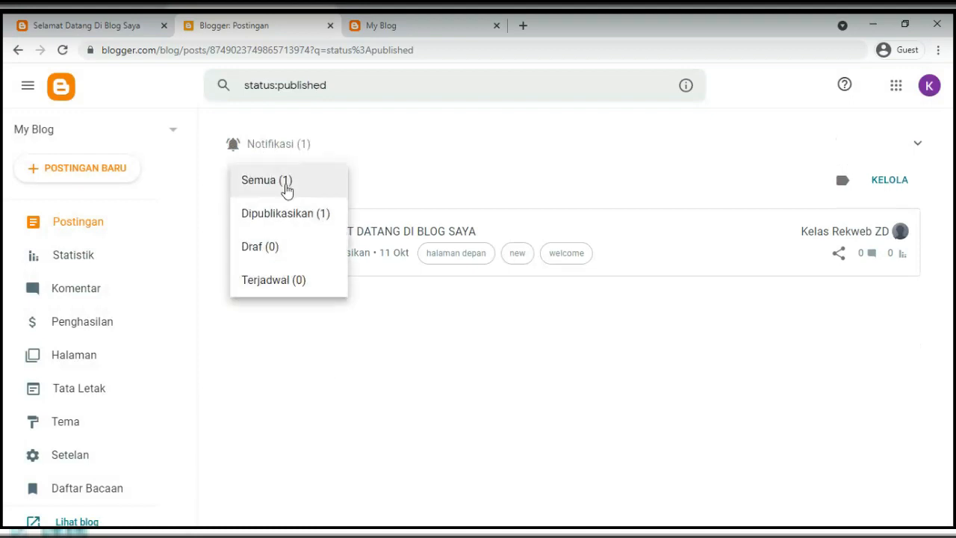
{"action": "left_click", "coordinate": [286, 187]}
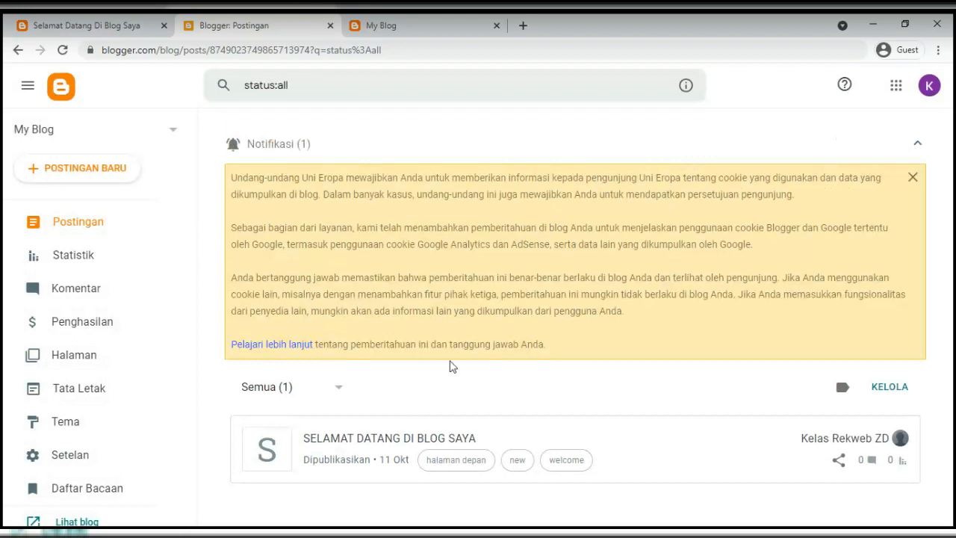
Open the welcome post in the editor, go back, then view the live Selamat Datang post
{"action": "left_click", "coordinate": [914, 143]}
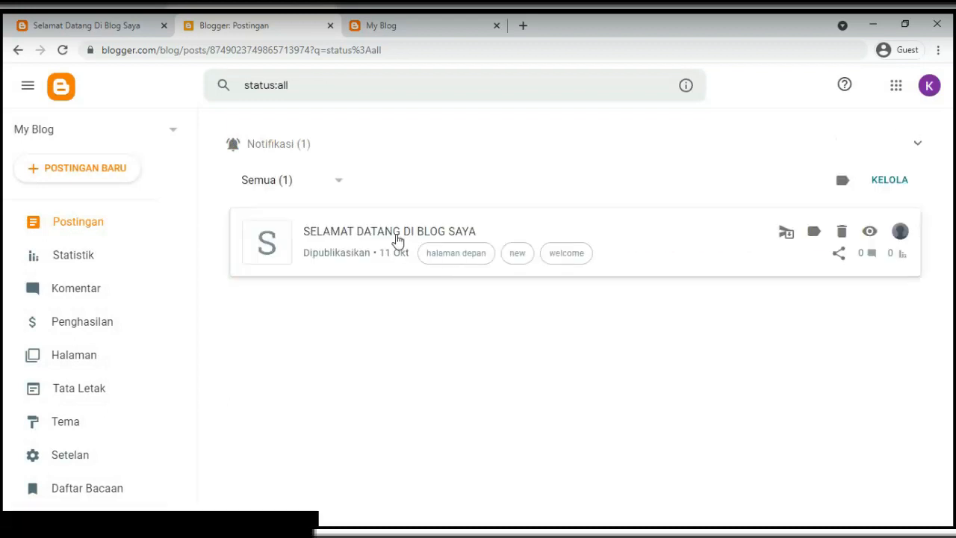
{"action": "left_click", "coordinate": [390, 234]}
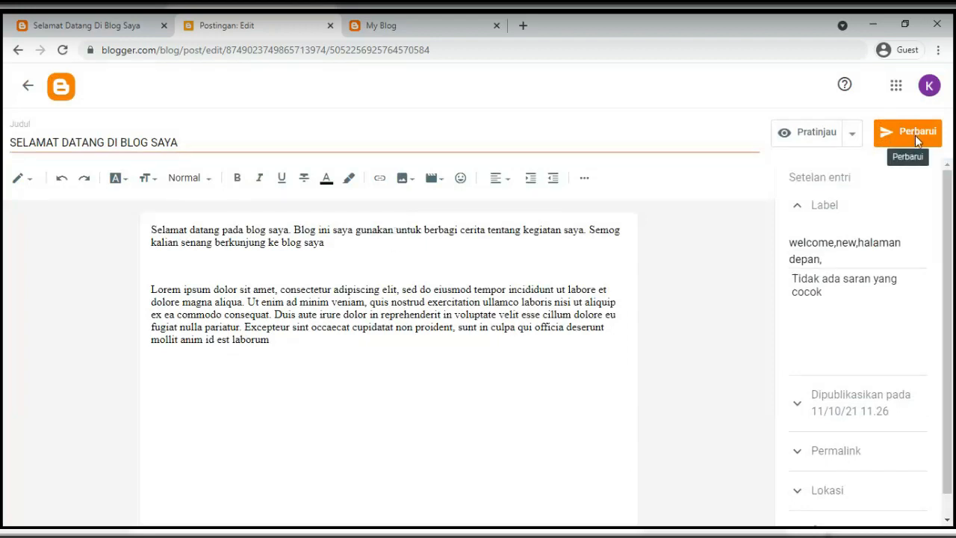
{"action": "left_click", "coordinate": [28, 85]}
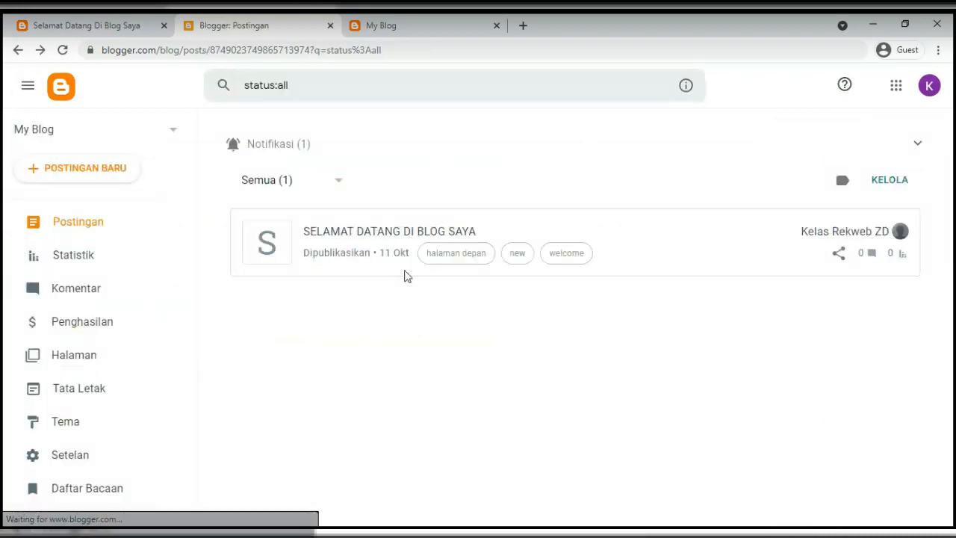
{"action": "left_click", "coordinate": [919, 145]}
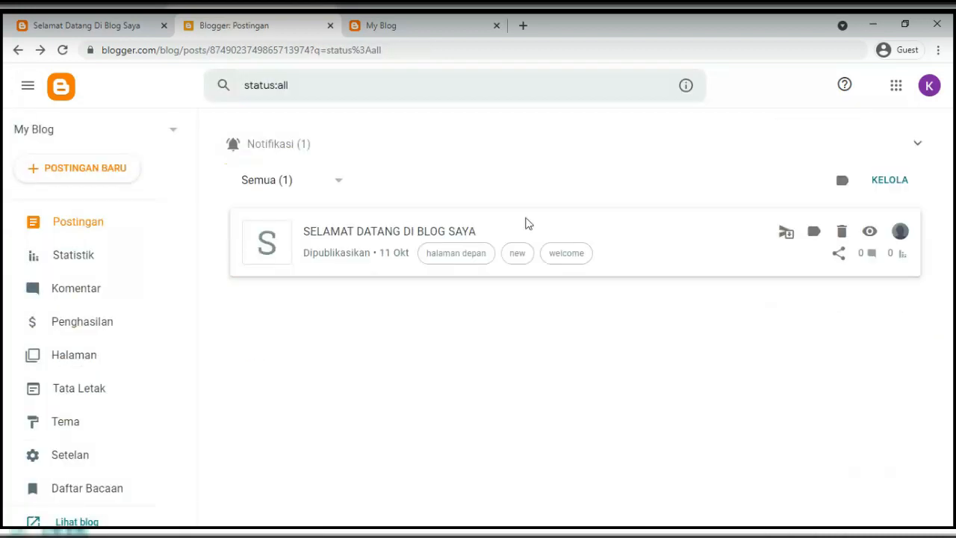
{"action": "left_click", "coordinate": [100, 27]}
{"action": "left_click_drag", "start_coordinate": [308, 226], "coordinate": [602, 452]}
Go to the blog home page and scroll through Postingan Terbaru: Judul Artikel 4, 3 and 2
{"action": "left_click", "coordinate": [160, 105]}
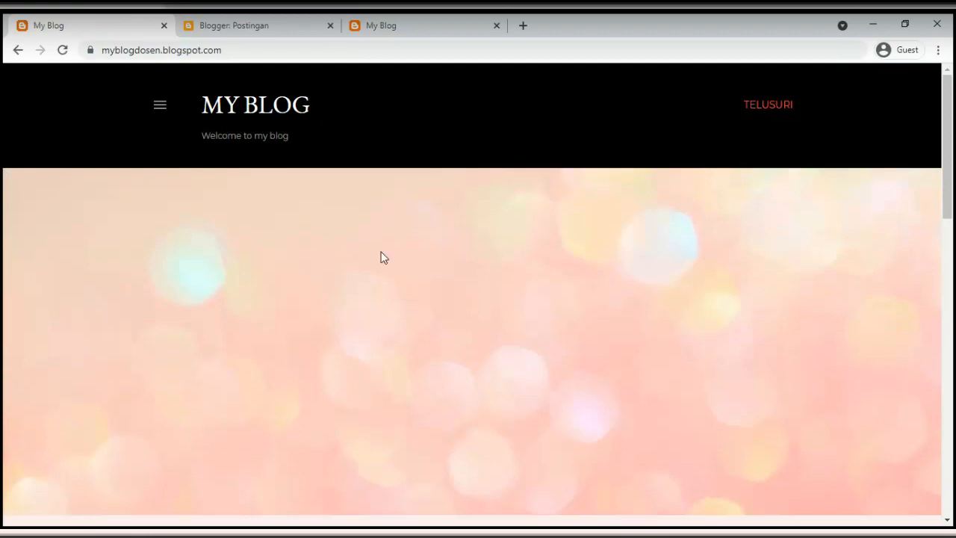
{"action": "scroll", "coordinate": [381, 257], "scroll_direction": "down", "scroll_amount": 6}
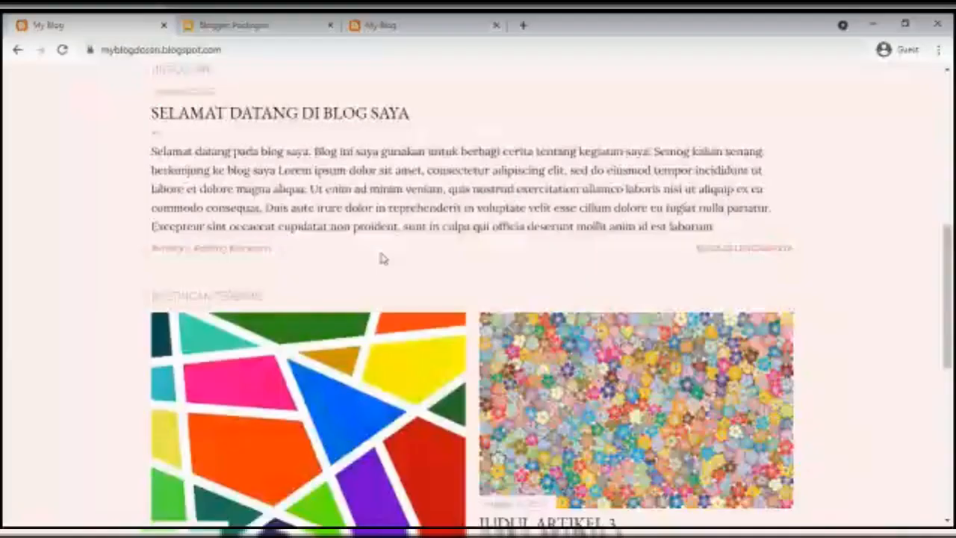
{"action": "scroll", "coordinate": [382, 258], "scroll_direction": "down", "scroll_amount": 3}
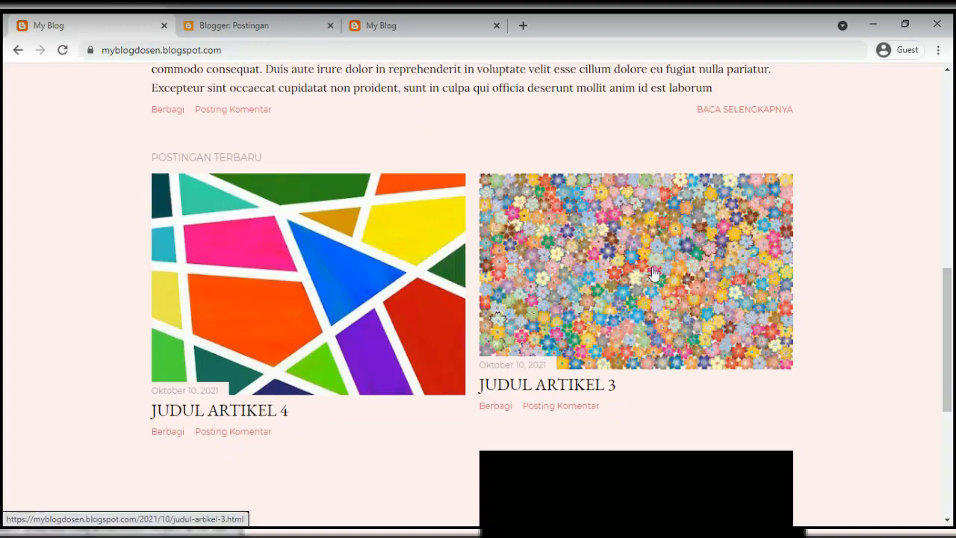
{"action": "scroll", "coordinate": [653, 274], "scroll_direction": "down", "scroll_amount": 3}
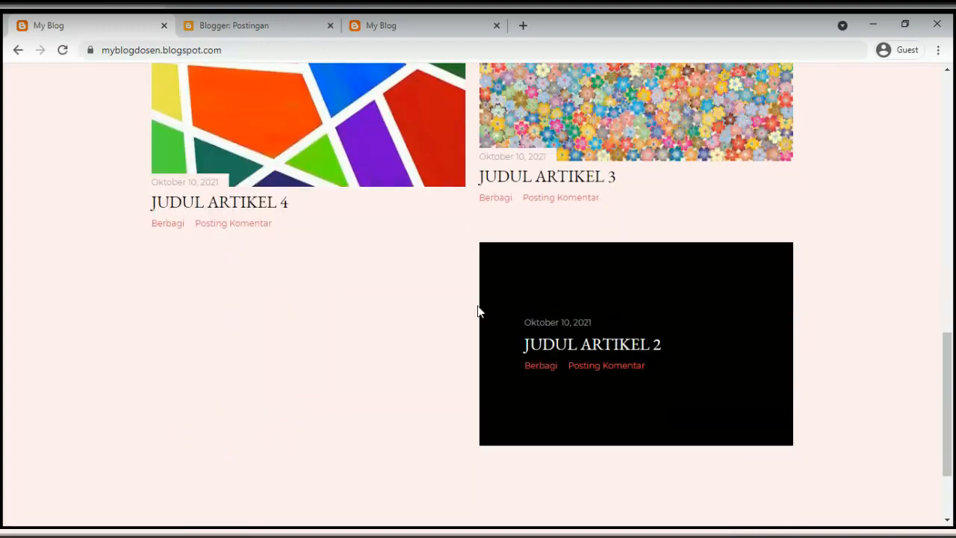
{"action": "scroll", "coordinate": [437, 322], "scroll_direction": "up", "scroll_amount": 2}
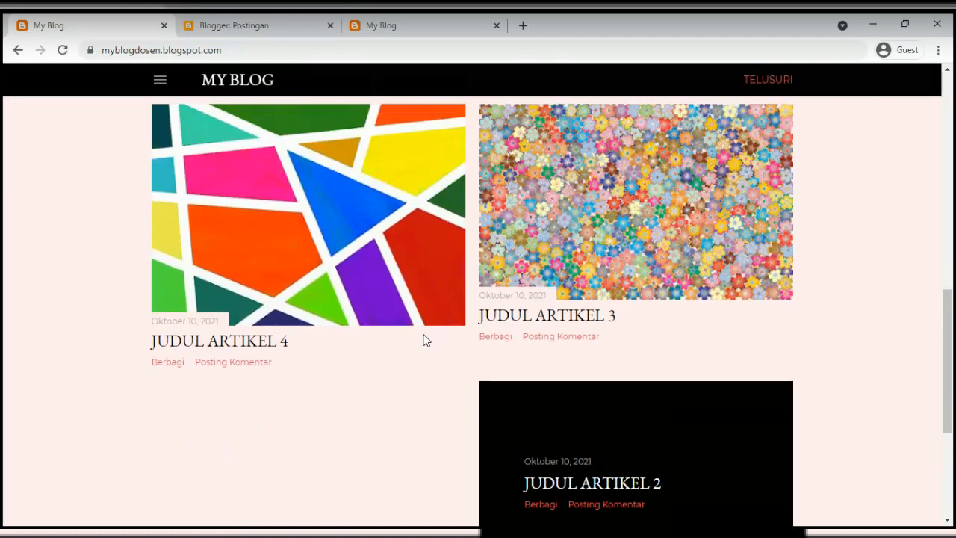
{"action": "scroll", "coordinate": [422, 340], "scroll_direction": "up", "scroll_amount": 5}
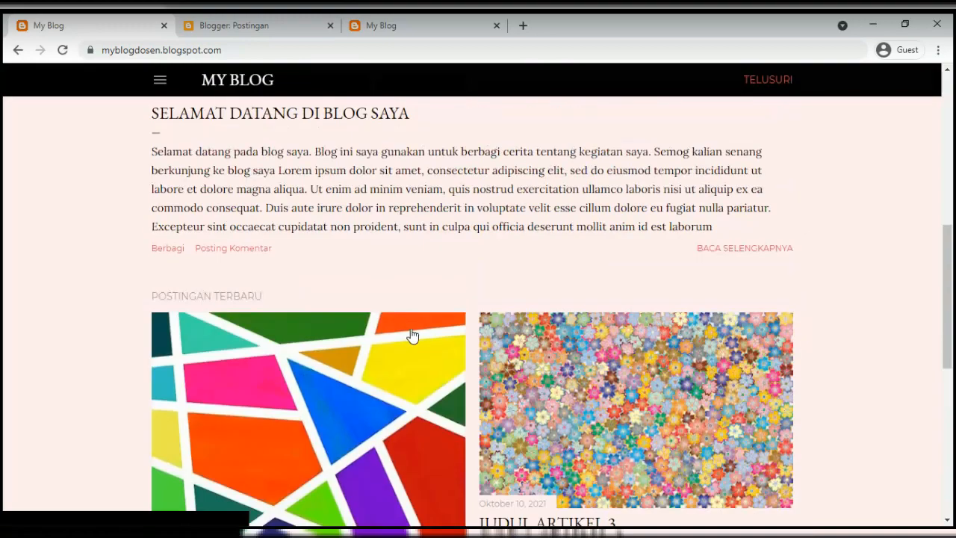
{"action": "scroll", "coordinate": [306, 343], "scroll_direction": "down", "scroll_amount": 4}
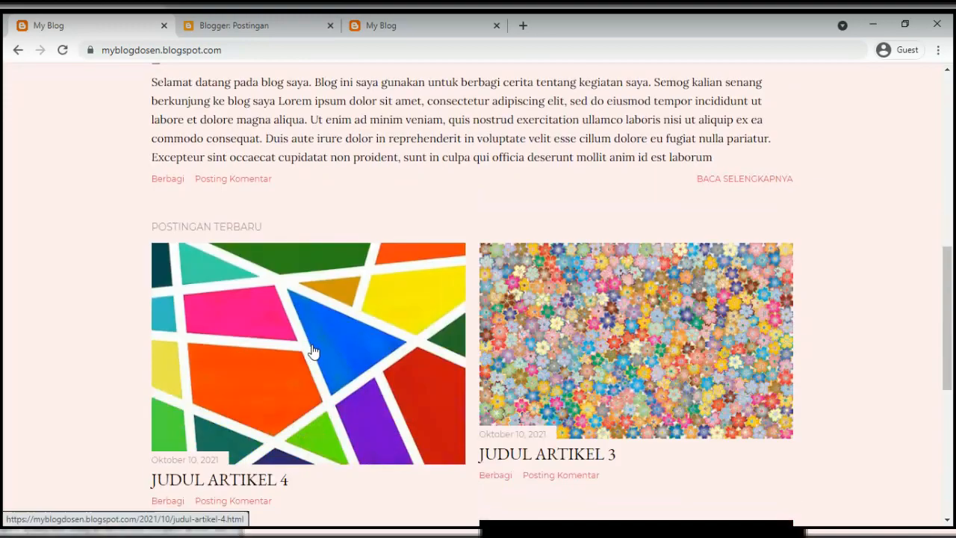
{"action": "scroll", "coordinate": [312, 348], "scroll_direction": "up", "scroll_amount": 4}
{"action": "scroll", "coordinate": [289, 291], "scroll_direction": "down", "scroll_amount": 7}
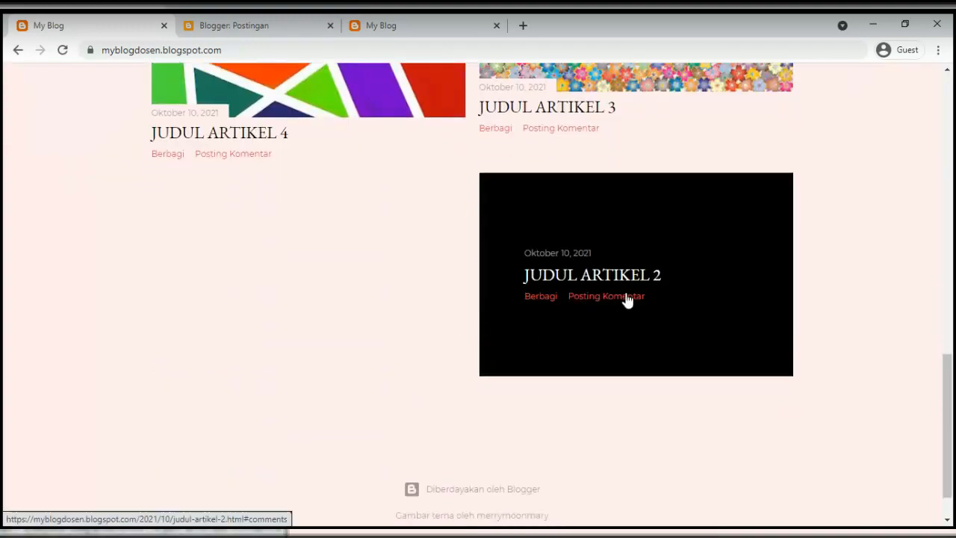
{"action": "scroll", "coordinate": [457, 348], "scroll_direction": "up", "scroll_amount": 3}
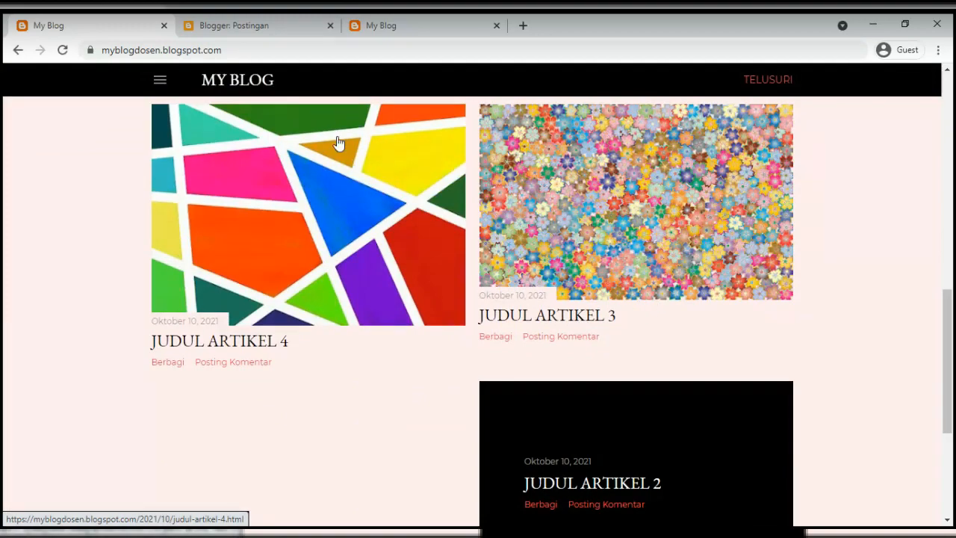
{"action": "scroll", "coordinate": [369, 245], "scroll_direction": "up", "scroll_amount": 5}
Create a new post titled 'Judul Artikel 2' and open the Insert image options in its body
{"action": "left_click", "coordinate": [278, 28]}
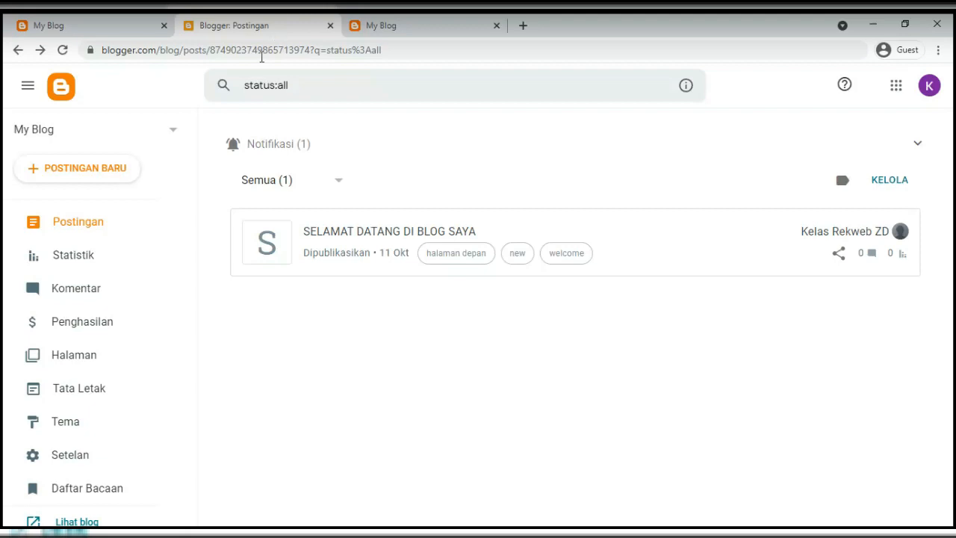
{"action": "left_click", "coordinate": [120, 186]}
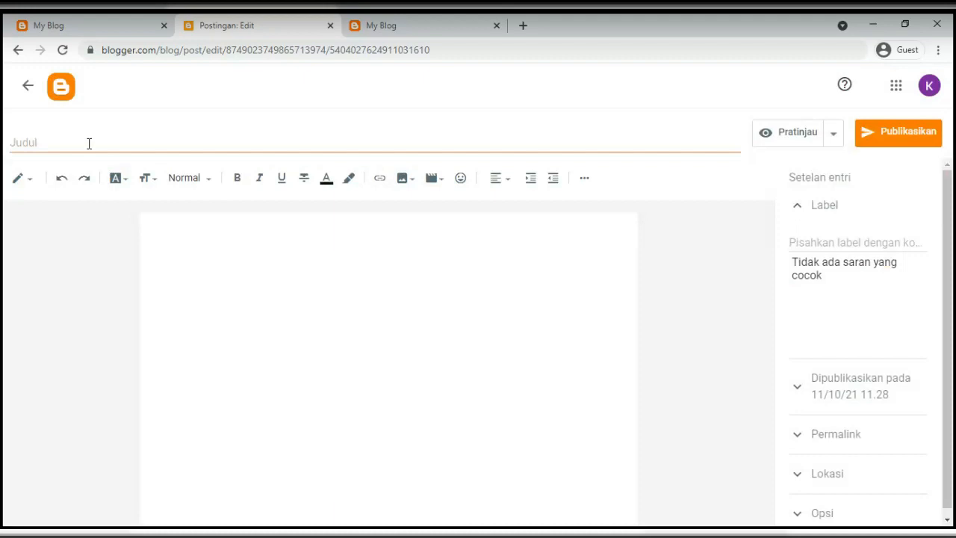
{"action": "left_click", "coordinate": [88, 143]}
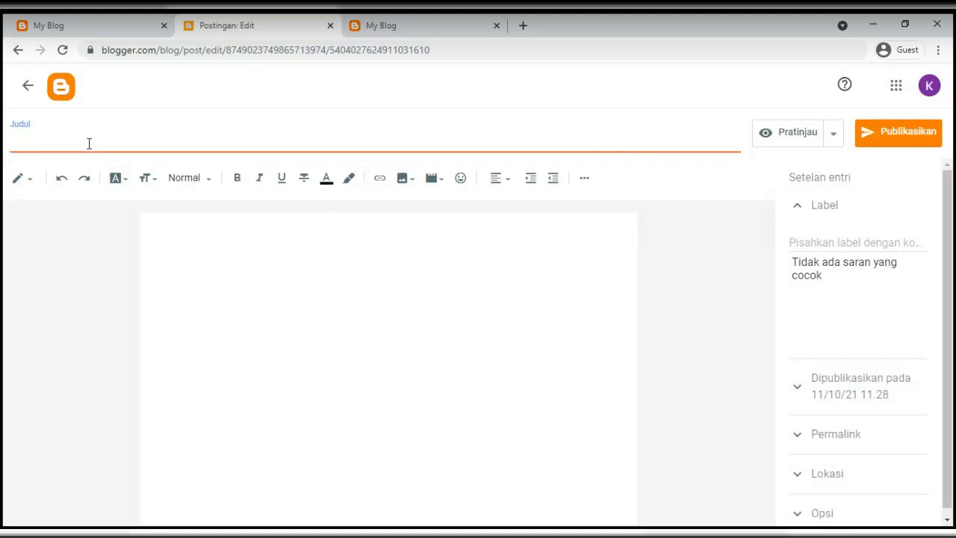
{"action": "type", "text": "Judul Artikel 2"}
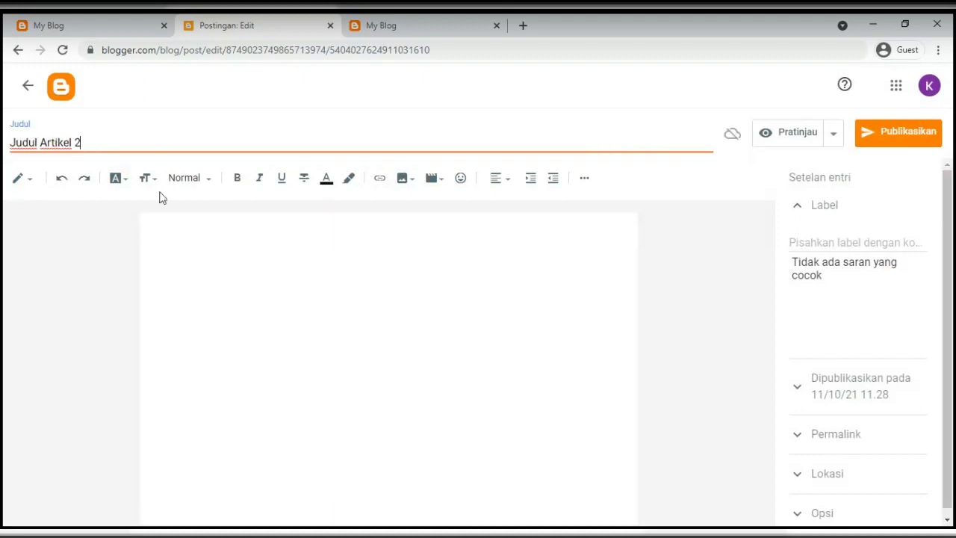
{"action": "left_click", "coordinate": [166, 230]}
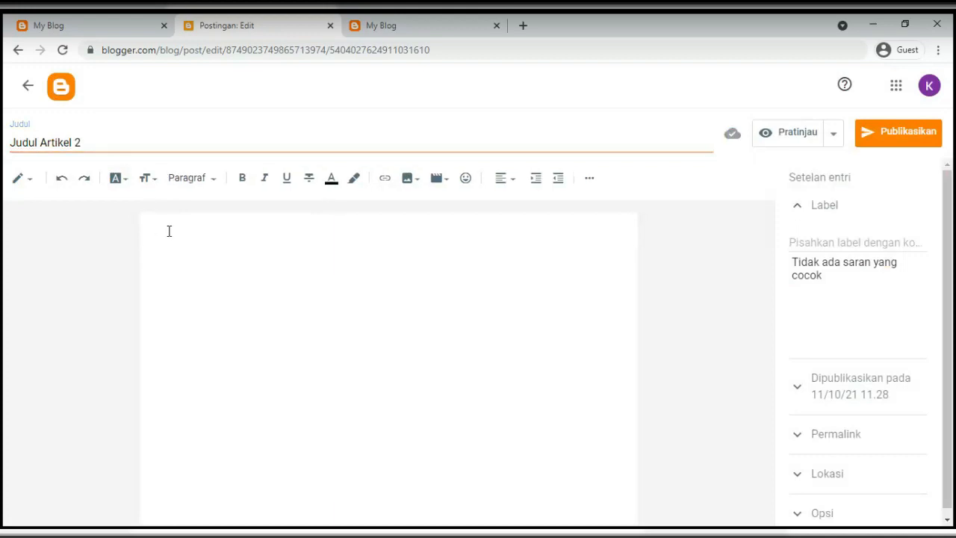
{"action": "left_click", "coordinate": [409, 181]}
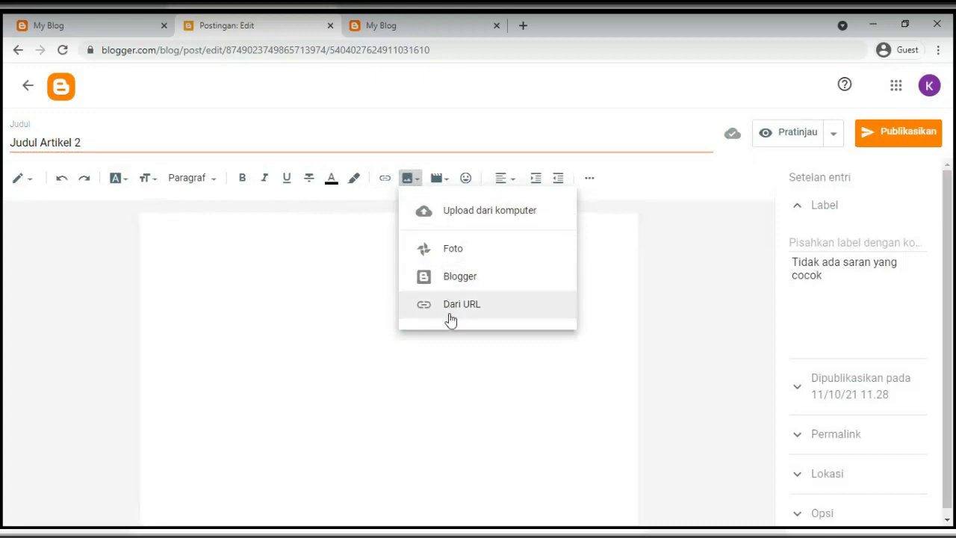
{"action": "left_click", "coordinate": [459, 220]}
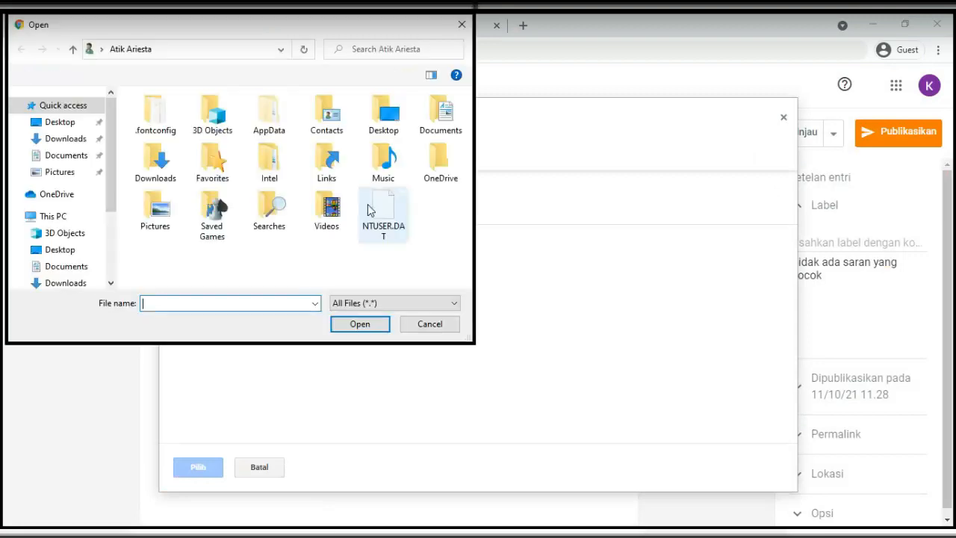
{"action": "left_click", "coordinate": [61, 174]}
{"action": "double_click", "coordinate": [152, 144]}
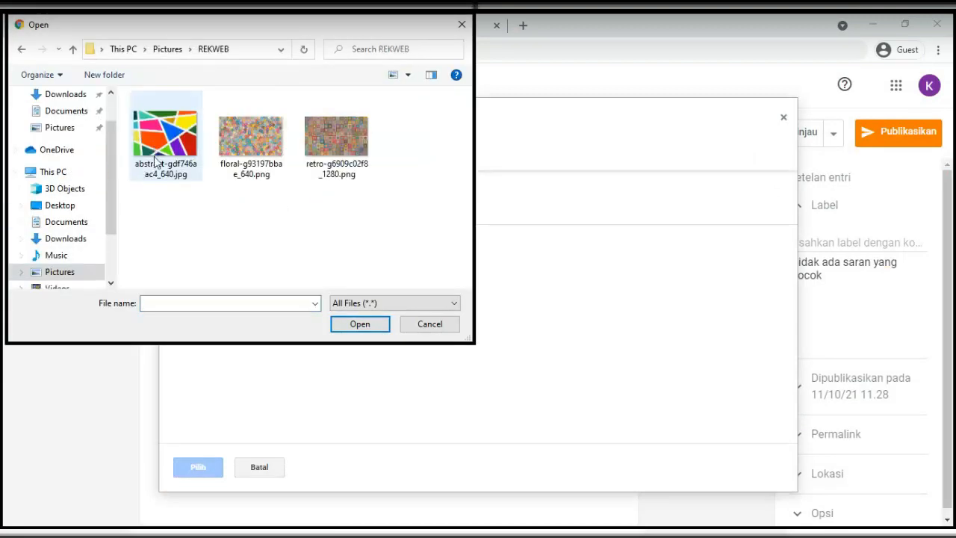
{"action": "left_click_drag", "start_coordinate": [306, 30], "coordinate": [449, 176]}
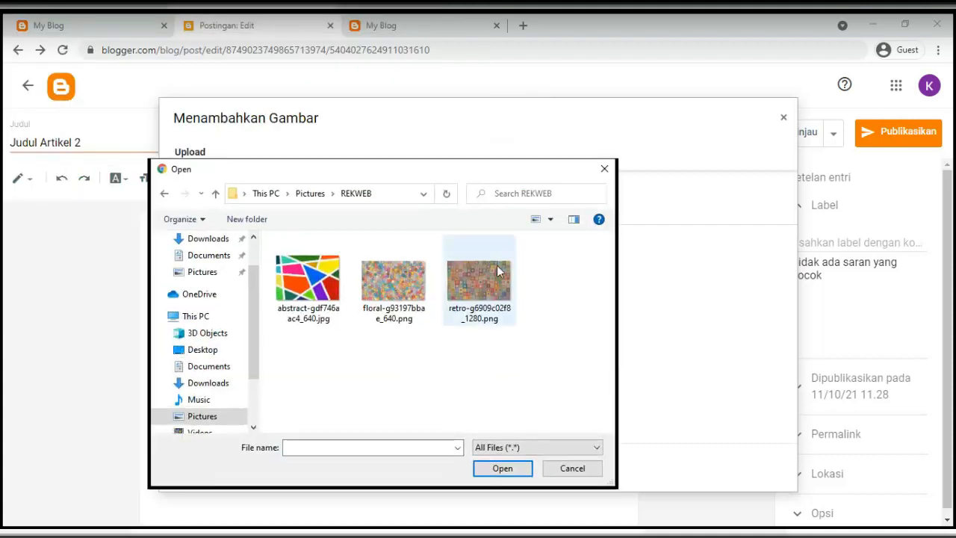
{"action": "left_click", "coordinate": [583, 474]}
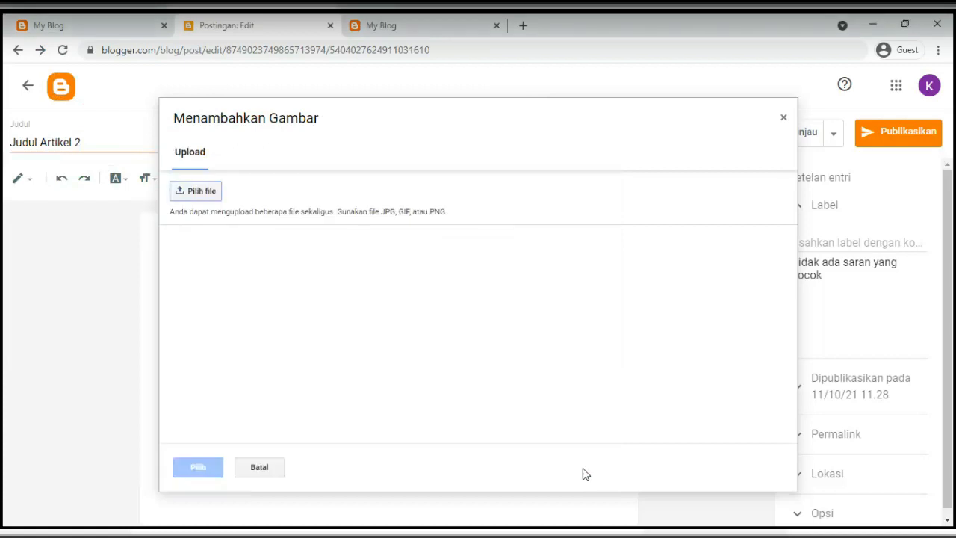
{"action": "left_click", "coordinate": [781, 119]}
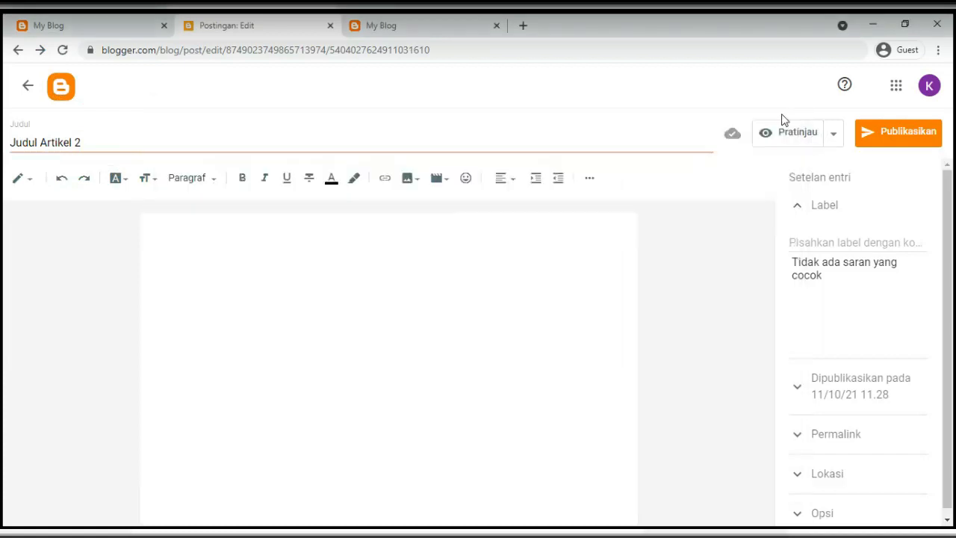
Paste the Lorem ipsum paragraph into the post body and remove its leading space
{"action": "left_click", "coordinate": [157, 224]}
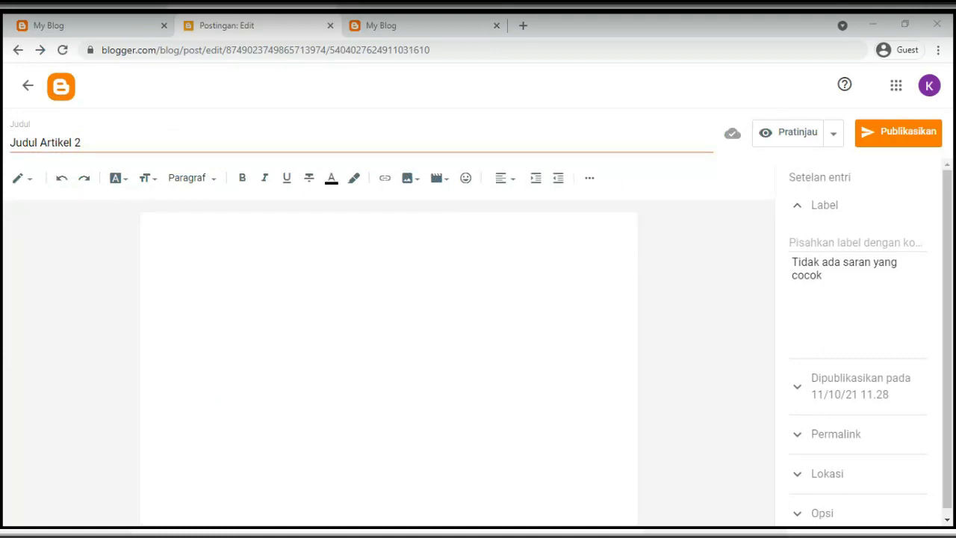
{"action": "left_click", "coordinate": [321, 297]}
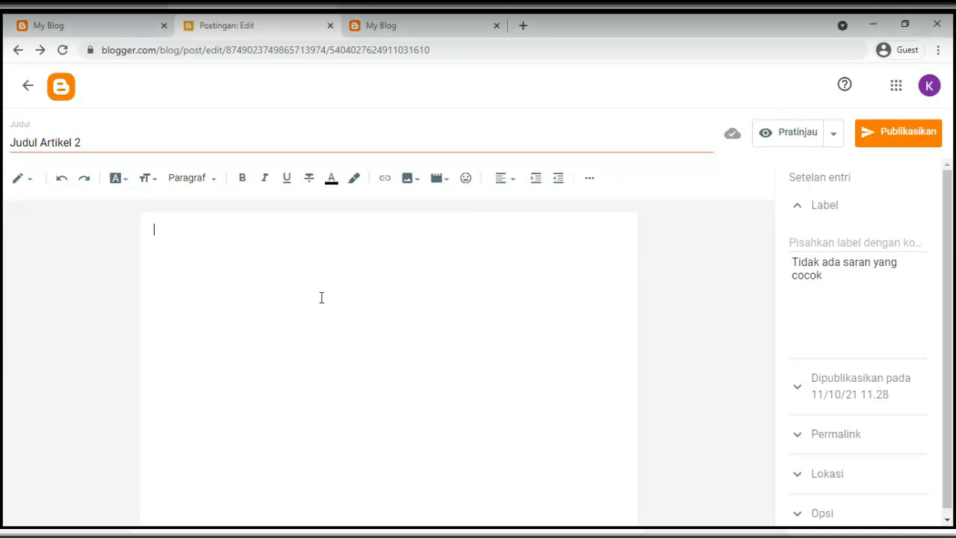
{"action": "type", "text": "Lorem ipsum dolor sit amet, consectetur adipiscing elit, sed do eiusmod tempor incididunt ut labore et dolore magna aliqua. Ut enim ad minim veniam, quis nostrud exercitation ullamco laboris nisi ut aliquip ex ea commodo consequat. Duis aute irure dolor in reprehenderit in voluptate velit esse cillum dolore eu fugiat nulla pariatur. Excepteur sint occaecat cupidatat non proident, sunt in culpa qui officia deserunt mollit anim id est laborum"}
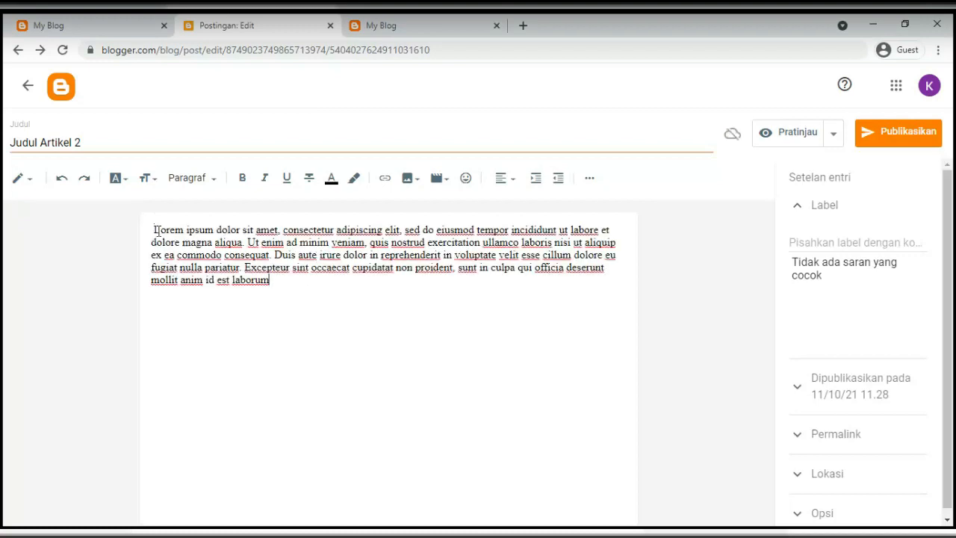
{"action": "left_click", "coordinate": [154, 232]}
{"action": "key", "text": "BackSpace"}
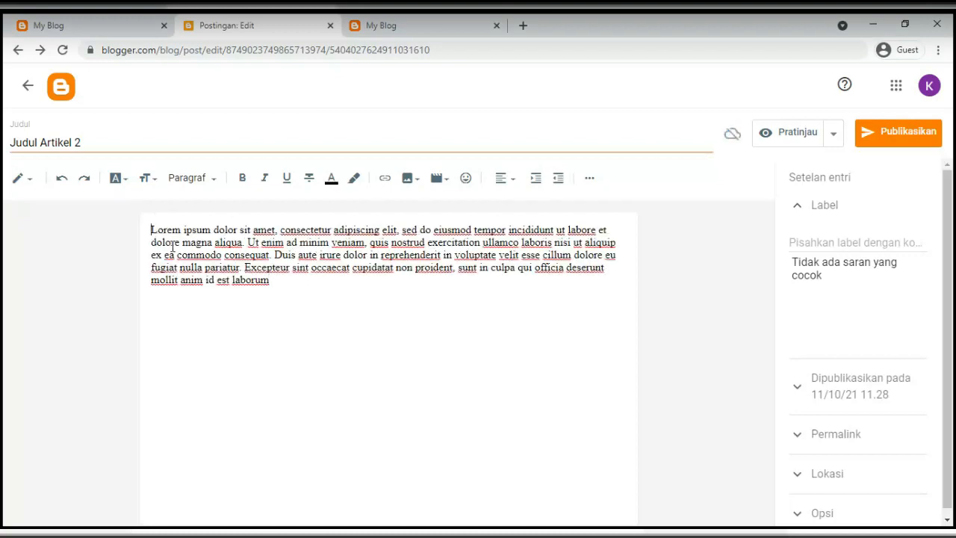
Clear a mistyped label and start entering the labels 'artikel, kon'
{"action": "left_click", "coordinate": [796, 242]}
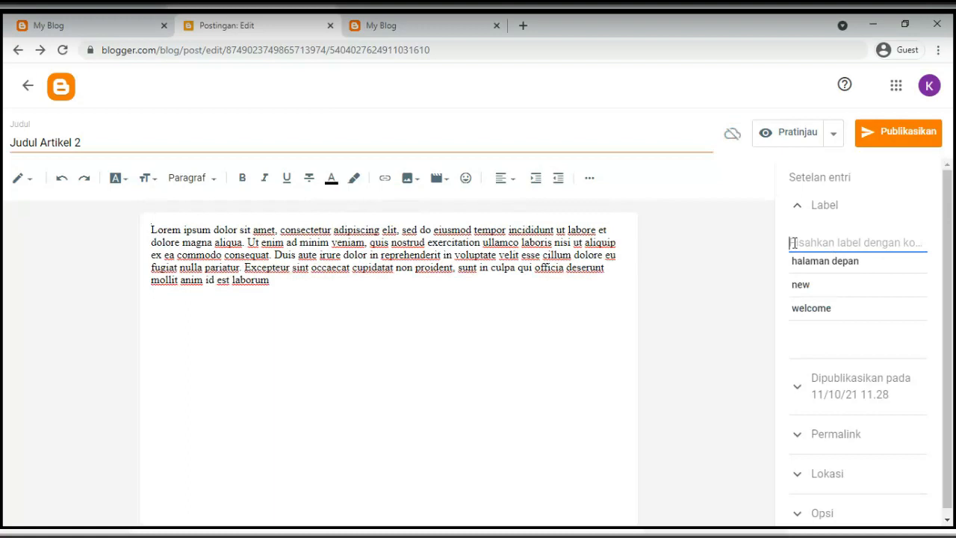
{"action": "type", "text": "dl"}
{"action": "key", "text": "BackSpace"}
{"action": "key", "text": "BackSpace"}
{"action": "left_click", "coordinate": [790, 246]}
{"action": "left_click", "coordinate": [796, 241]}
{"action": "type", "text": "artikel"}
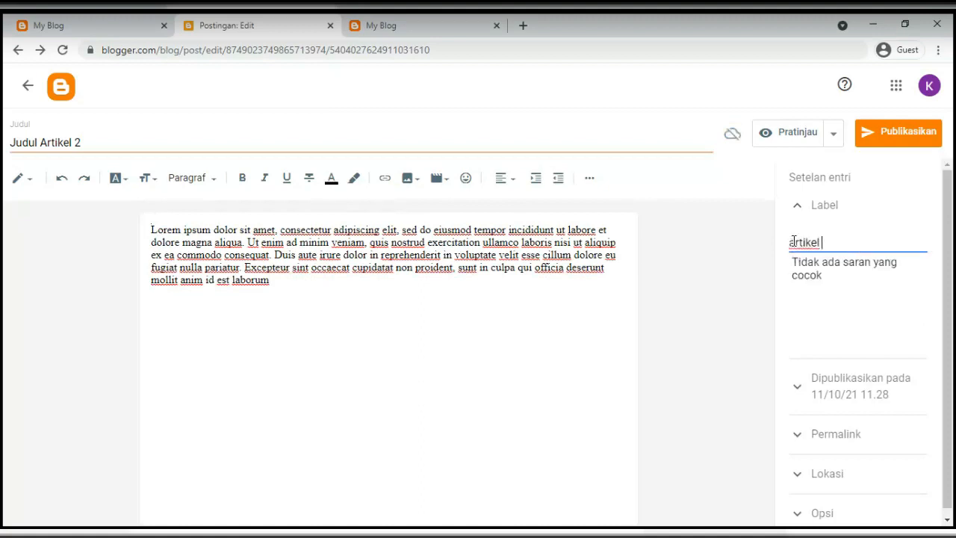
{"action": "type", "text": ", "}
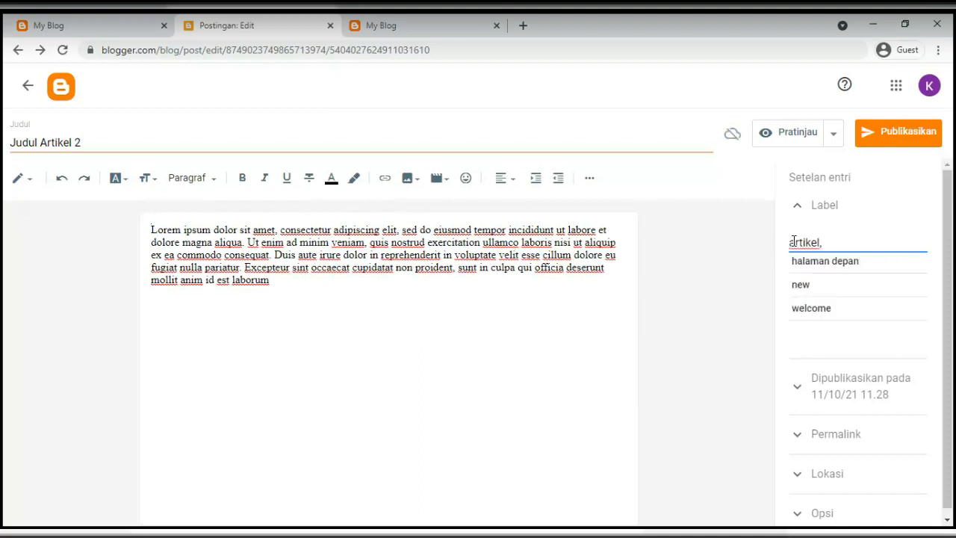
{"action": "type", "text": "kontent"}
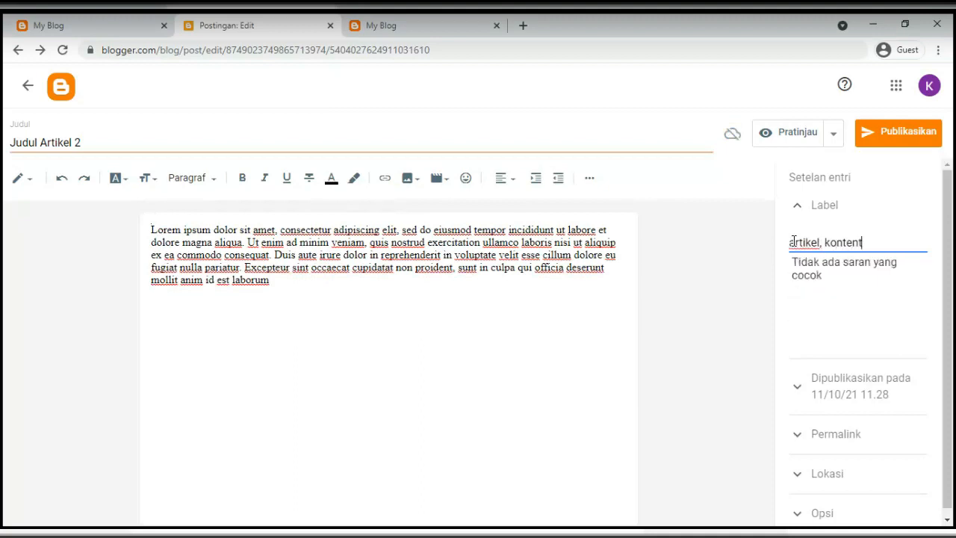
Finish the labels artikel and kontent and set the custom permalink to artikel-2
{"action": "left_click", "coordinate": [830, 314]}
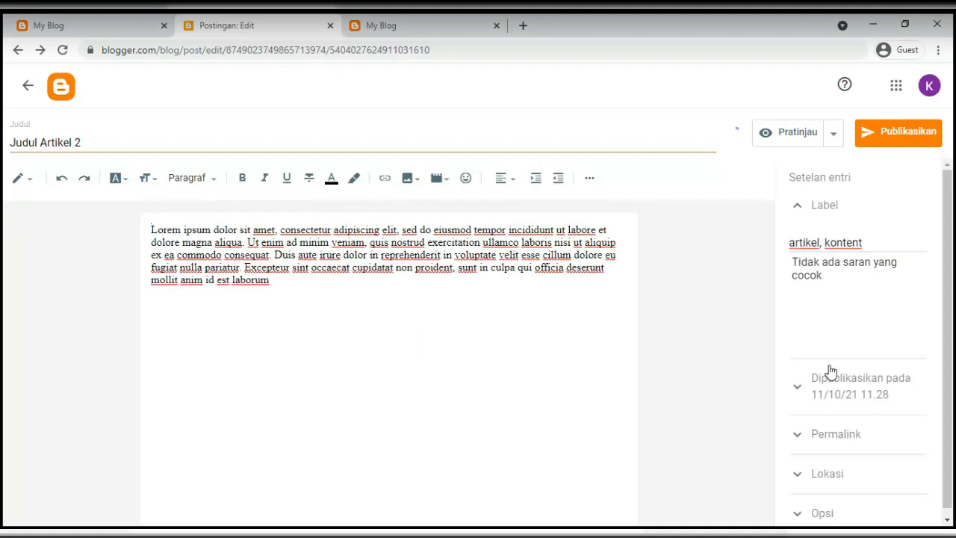
{"action": "left_click", "coordinate": [822, 426]}
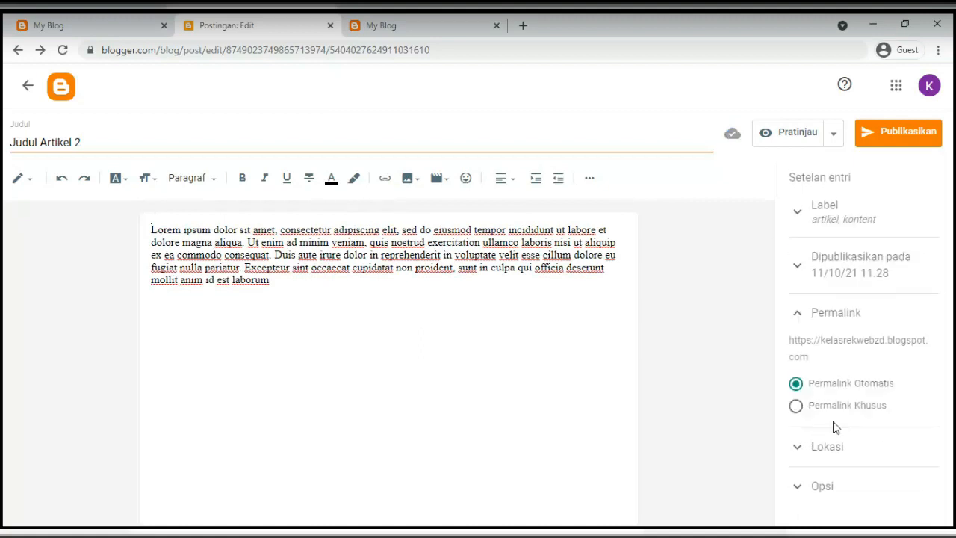
{"action": "left_click", "coordinate": [795, 422]}
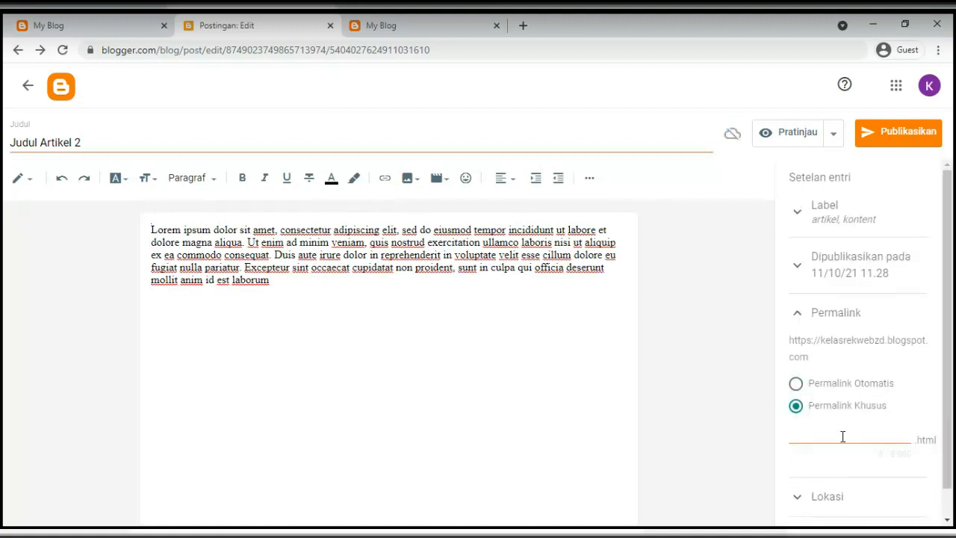
{"action": "left_click", "coordinate": [856, 432]}
{"action": "type", "text": "artikel-2"}
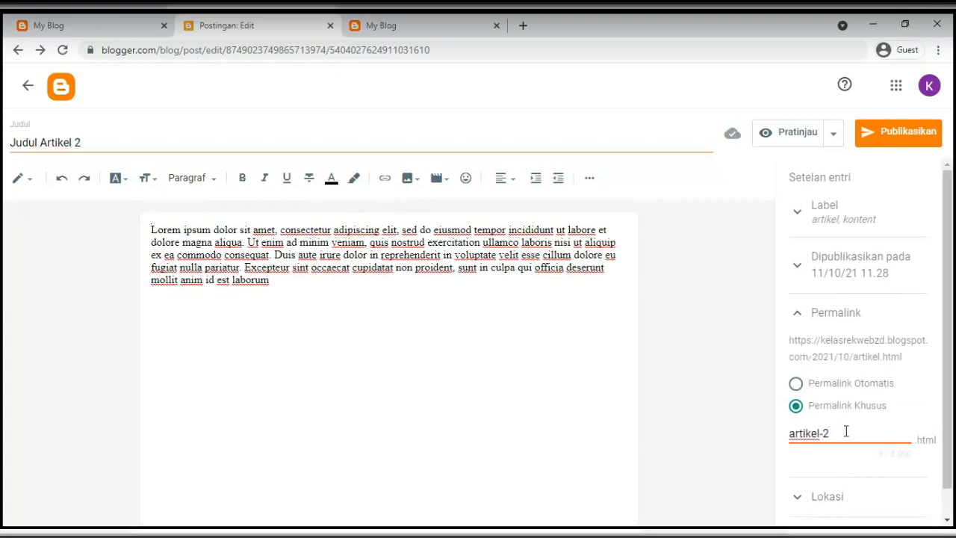
{"action": "left_click", "coordinate": [922, 384]}
Check the Lokasi and Opsi settings, then publish Judul Artikel 2 and confirm
{"action": "scroll", "coordinate": [802, 484], "scroll_direction": "down", "scroll_amount": 1}
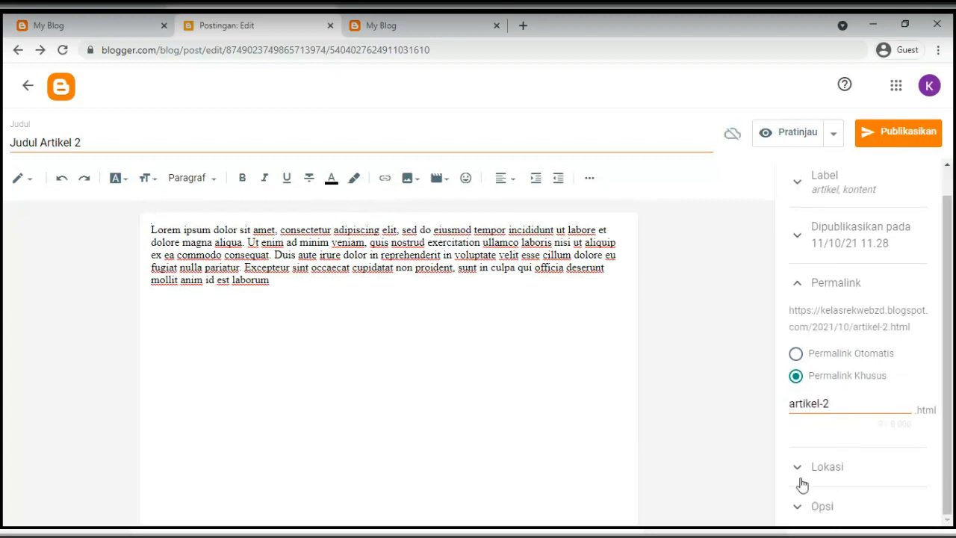
{"action": "left_click", "coordinate": [802, 479]}
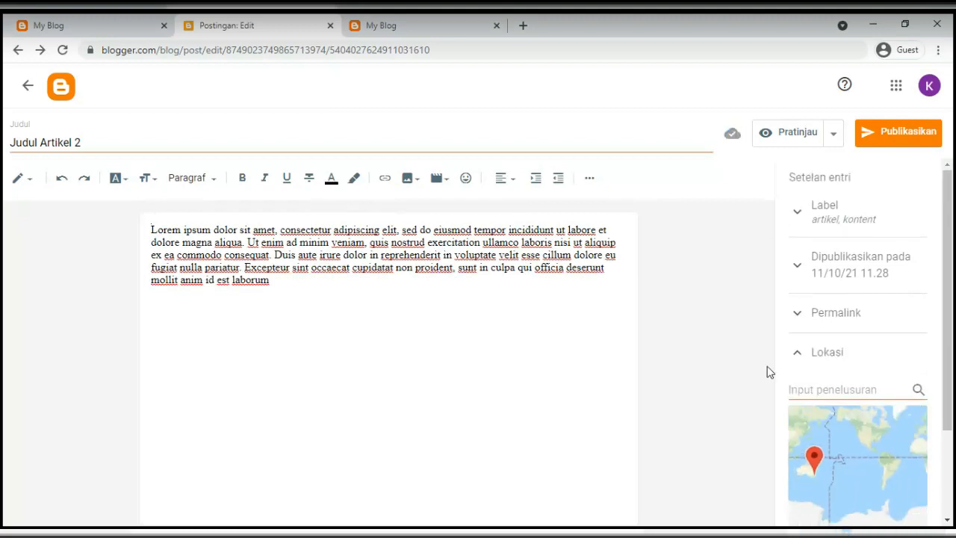
{"action": "left_click", "coordinate": [798, 353]}
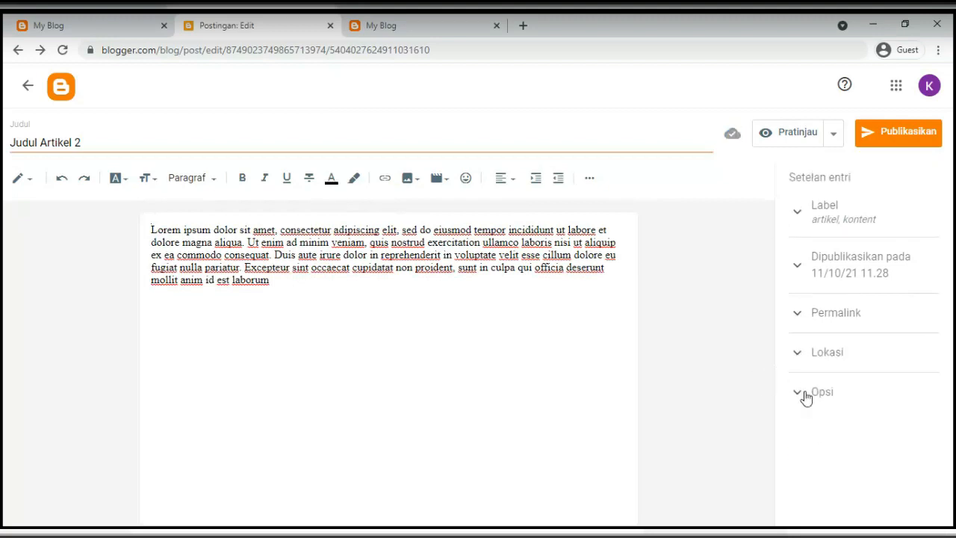
{"action": "left_click", "coordinate": [805, 396]}
{"action": "left_click", "coordinate": [802, 394]}
{"action": "left_click", "coordinate": [886, 141]}
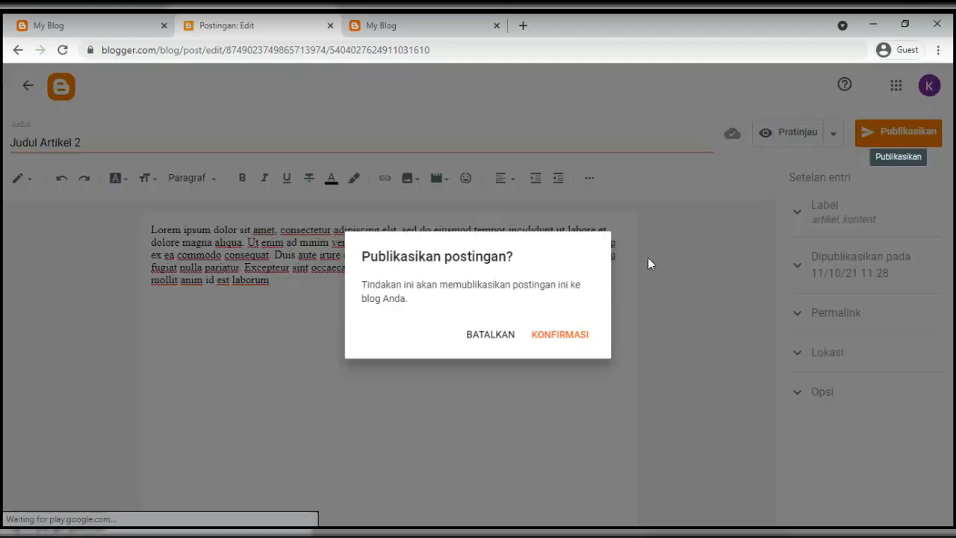
{"action": "left_click", "coordinate": [568, 341]}
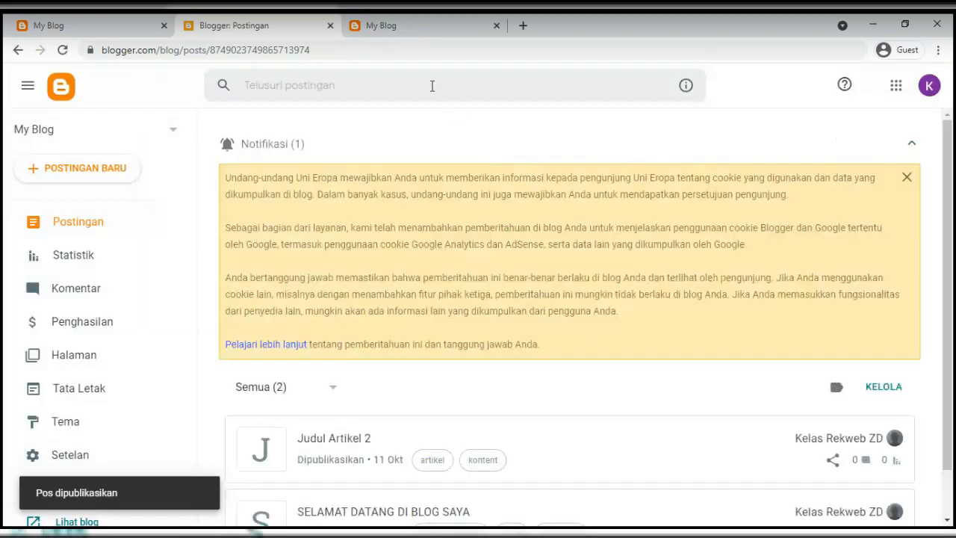
Reload the live My Blog tab, scroll past the new Judul Artikel 2 post, and dismiss the translate offer
{"action": "left_click", "coordinate": [400, 25]}
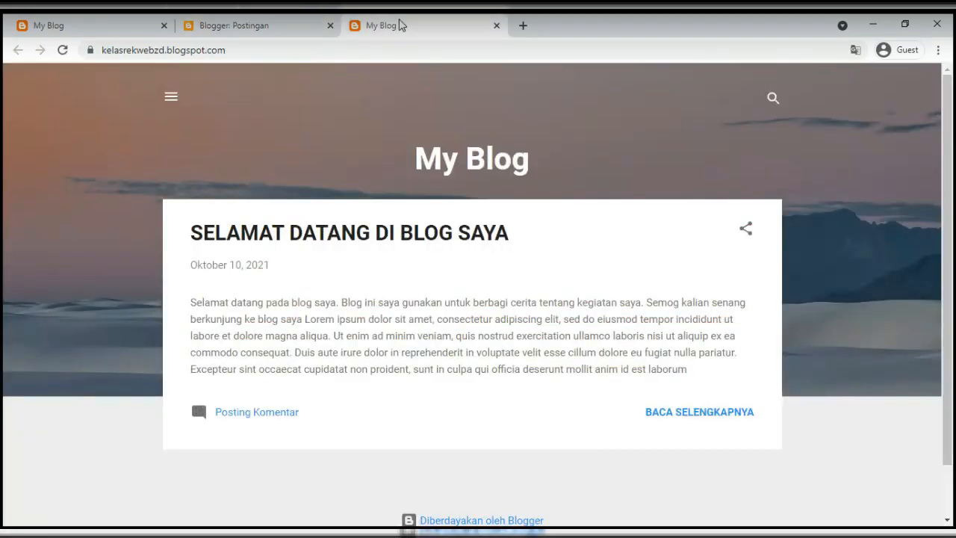
{"action": "left_click", "coordinate": [63, 50]}
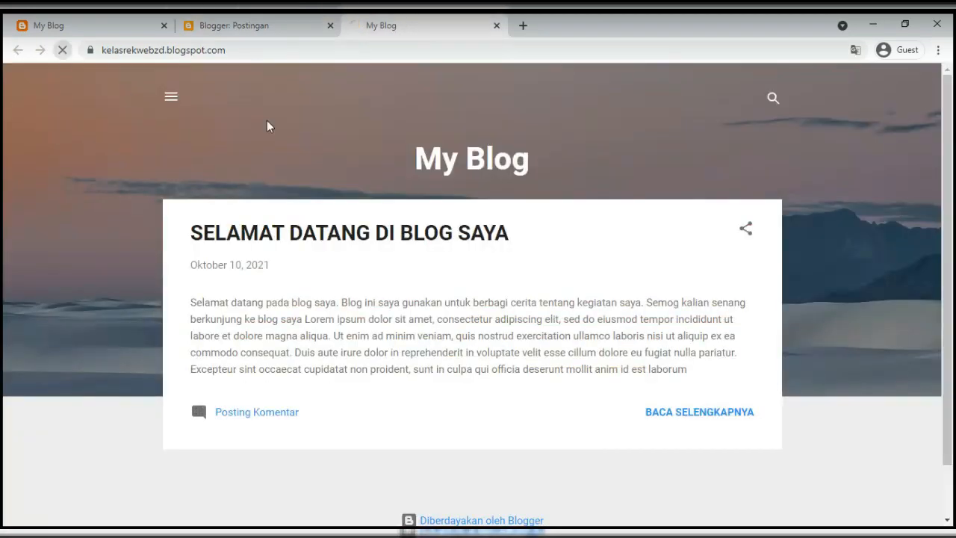
{"action": "scroll", "coordinate": [373, 234], "scroll_direction": "down", "scroll_amount": 5}
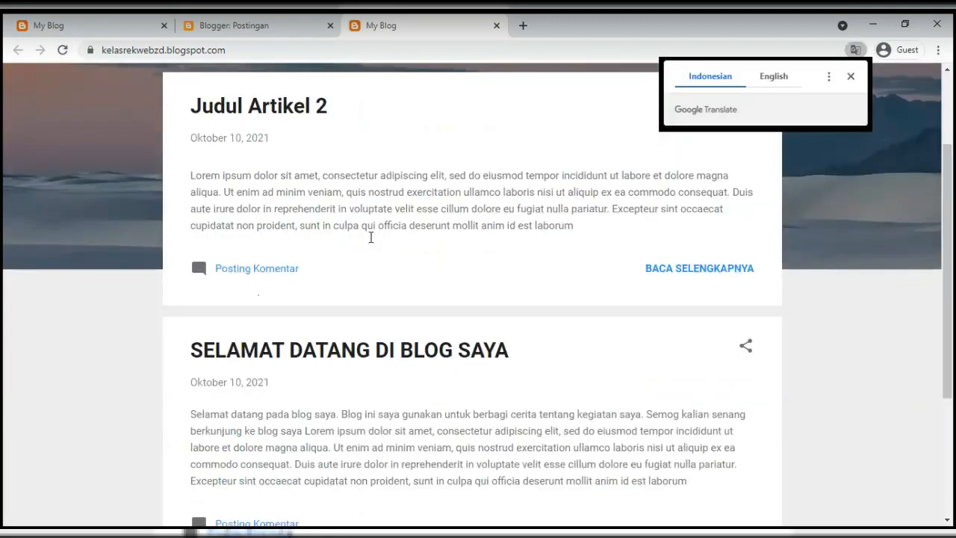
{"action": "scroll", "coordinate": [247, 461], "scroll_direction": "up", "scroll_amount": 3}
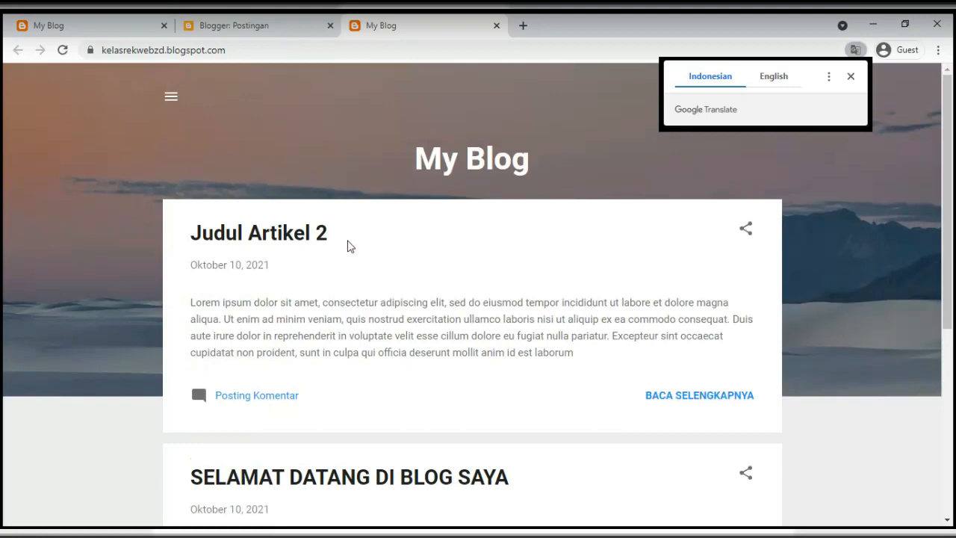
{"action": "scroll", "coordinate": [348, 246], "scroll_direction": "down", "scroll_amount": 3}
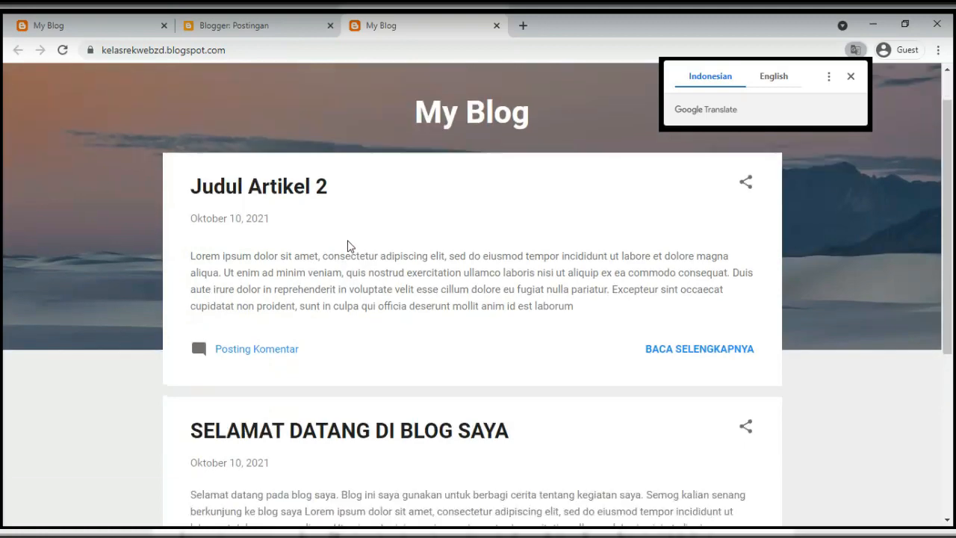
{"action": "scroll", "coordinate": [347, 325], "scroll_direction": "up", "scroll_amount": 2}
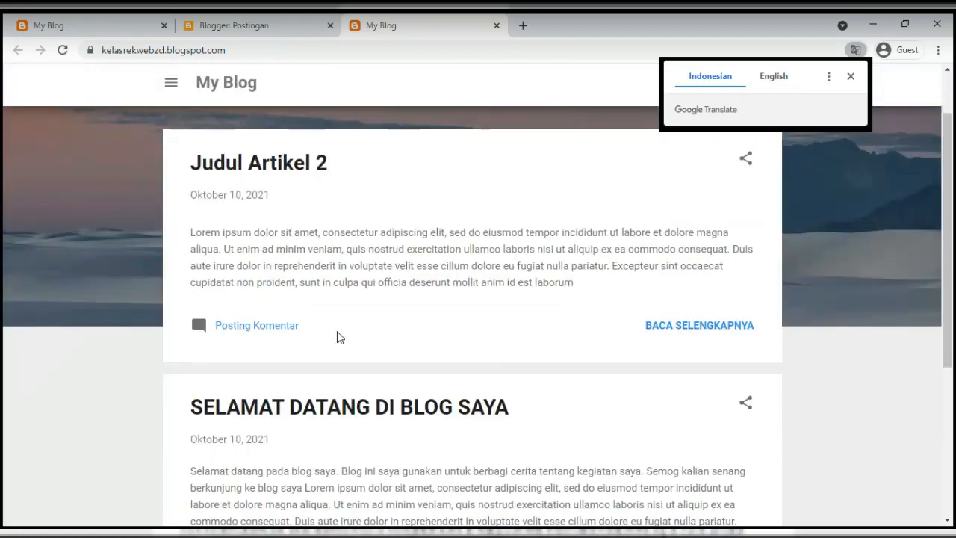
{"action": "scroll", "coordinate": [322, 381], "scroll_direction": "down", "scroll_amount": 1}
{"action": "scroll", "coordinate": [307, 411], "scroll_direction": "down", "scroll_amount": 3}
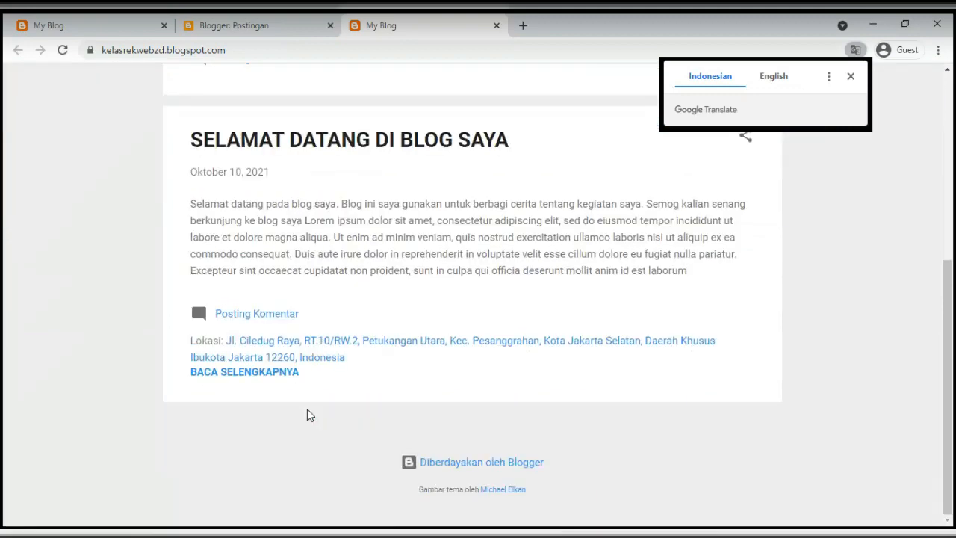
{"action": "scroll", "coordinate": [316, 410], "scroll_direction": "up", "scroll_amount": 3}
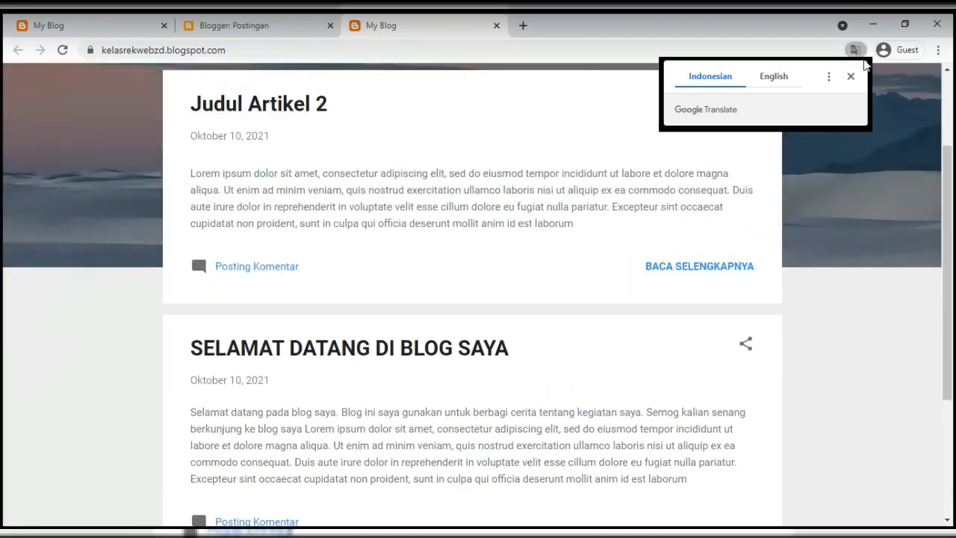
{"action": "left_click", "coordinate": [828, 76]}
{"action": "left_click", "coordinate": [792, 146]}
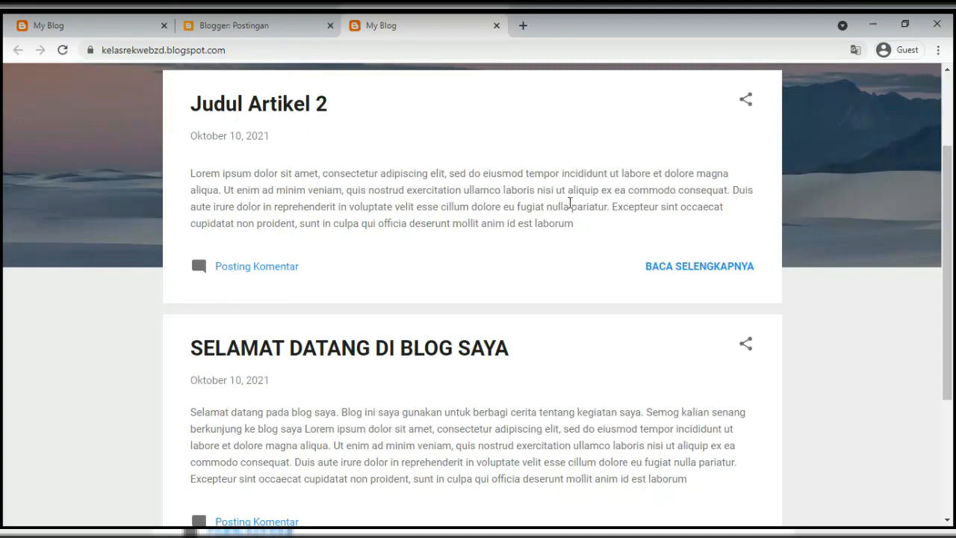
Open the Judul Artikel 2 post and retype its title in capitals as JUDUL ARTIKEL 2
{"action": "left_click", "coordinate": [281, 25]}
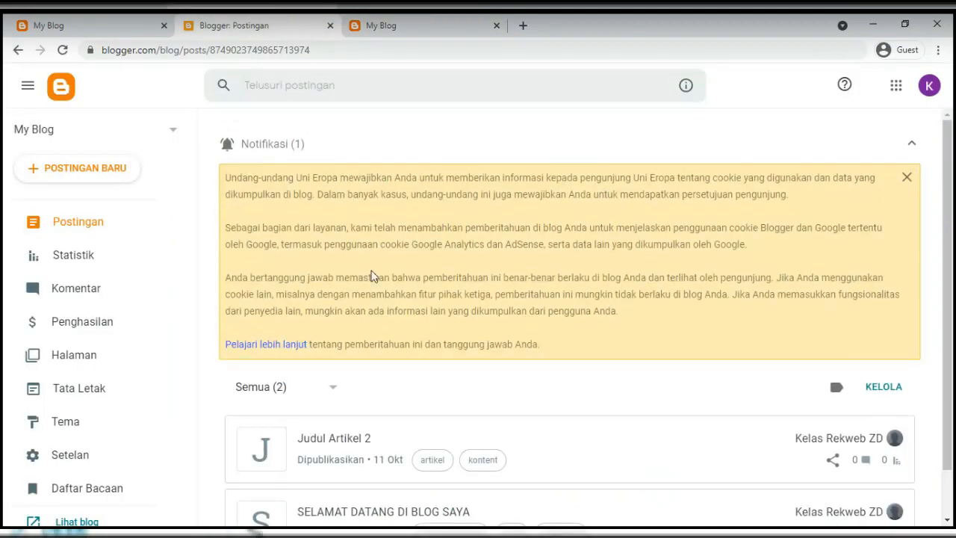
{"action": "scroll", "coordinate": [372, 276], "scroll_direction": "down", "scroll_amount": 1}
{"action": "left_click", "coordinate": [330, 387]}
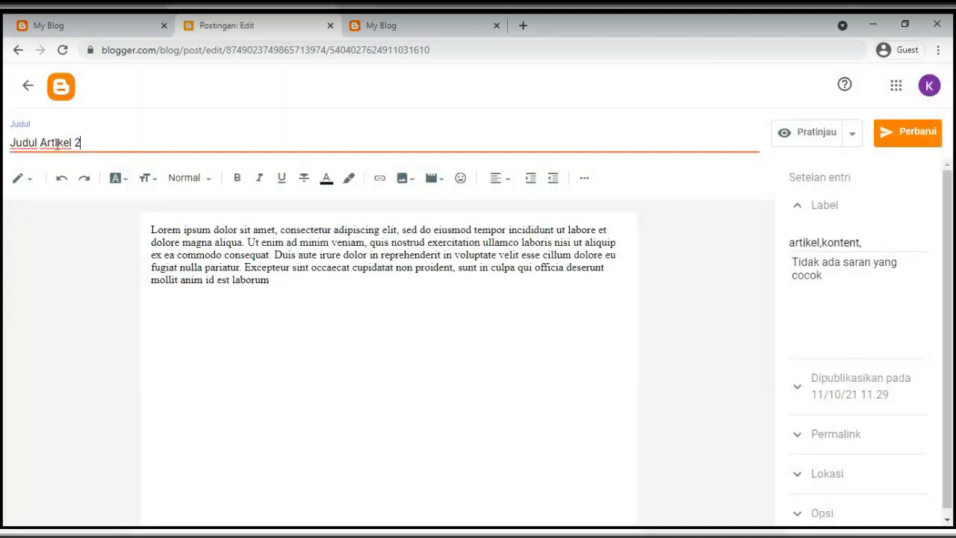
{"action": "left_click_drag", "start_coordinate": [72, 144], "coordinate": [5, 139]}
{"action": "type", "text": "JUDU"}
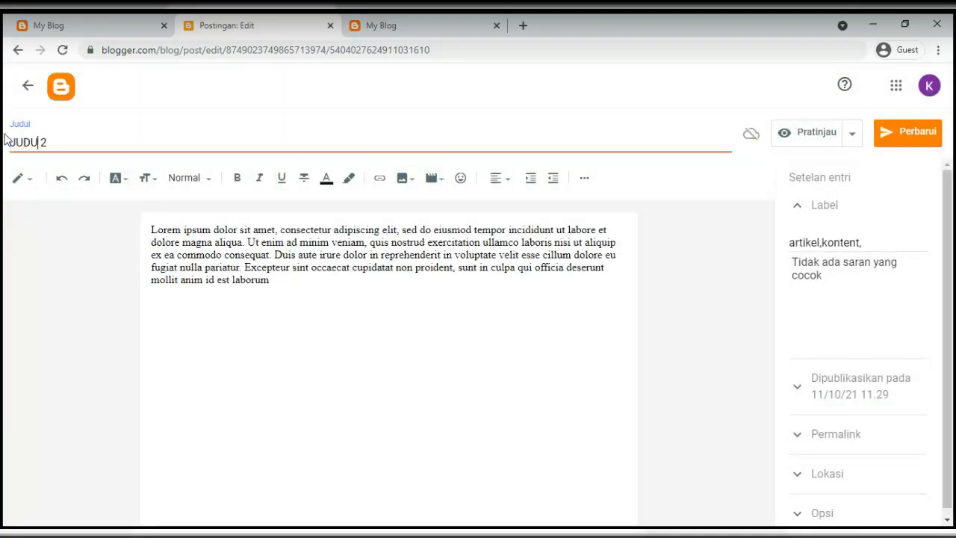
{"action": "type", "text": "L ARTIKEL"}
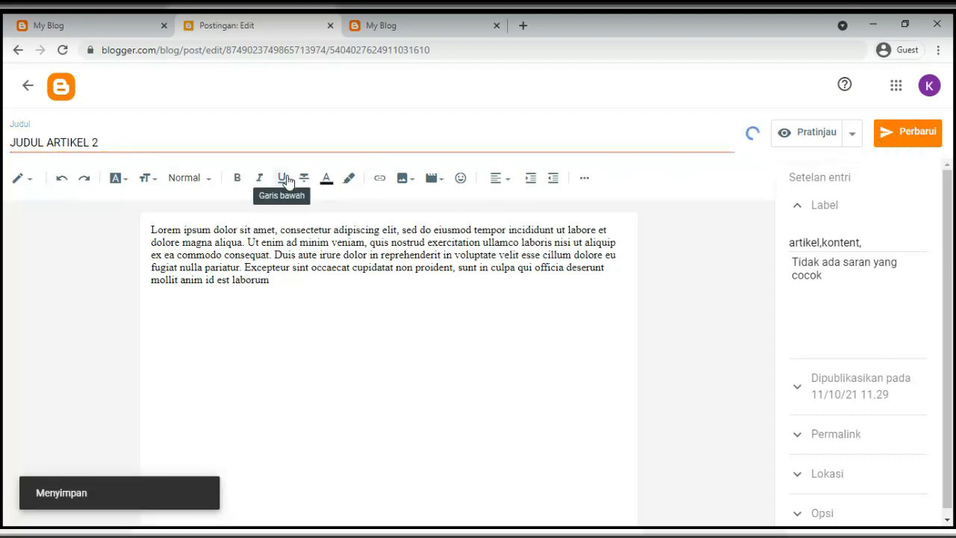
Glance at the live blog, return to the posts list and start a new post
{"action": "left_click", "coordinate": [81, 28]}
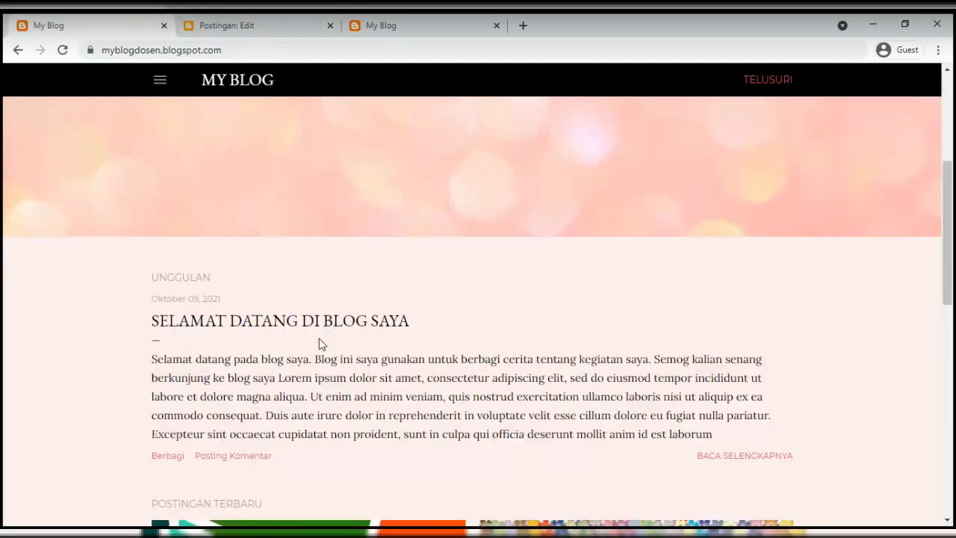
{"action": "scroll", "coordinate": [317, 342], "scroll_direction": "down", "scroll_amount": 10}
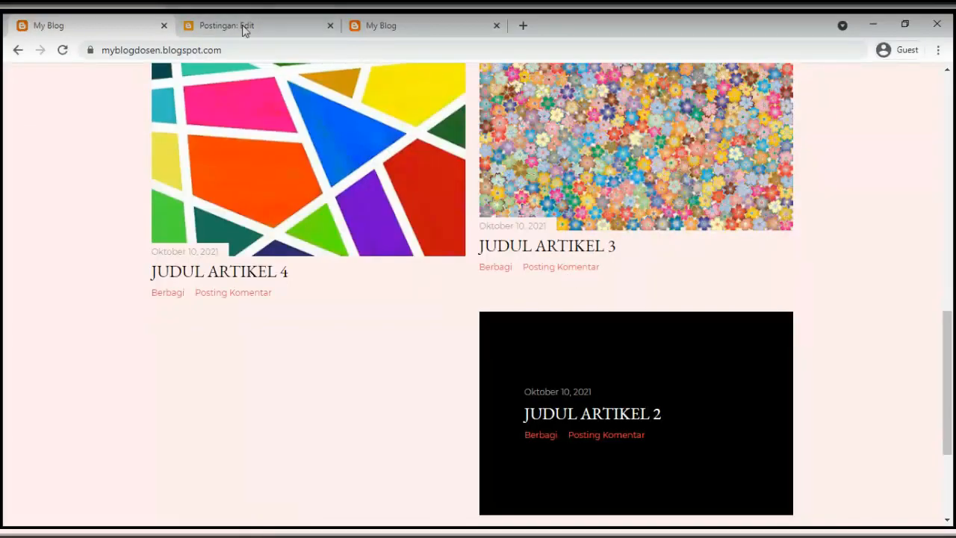
{"action": "left_click", "coordinate": [260, 25]}
{"action": "left_click", "coordinate": [26, 85]}
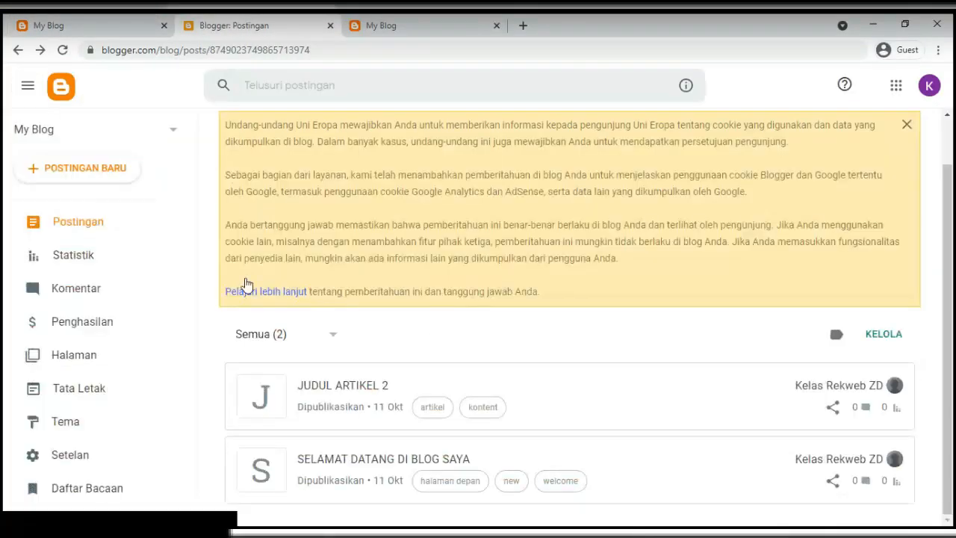
{"action": "left_click", "coordinate": [75, 169]}
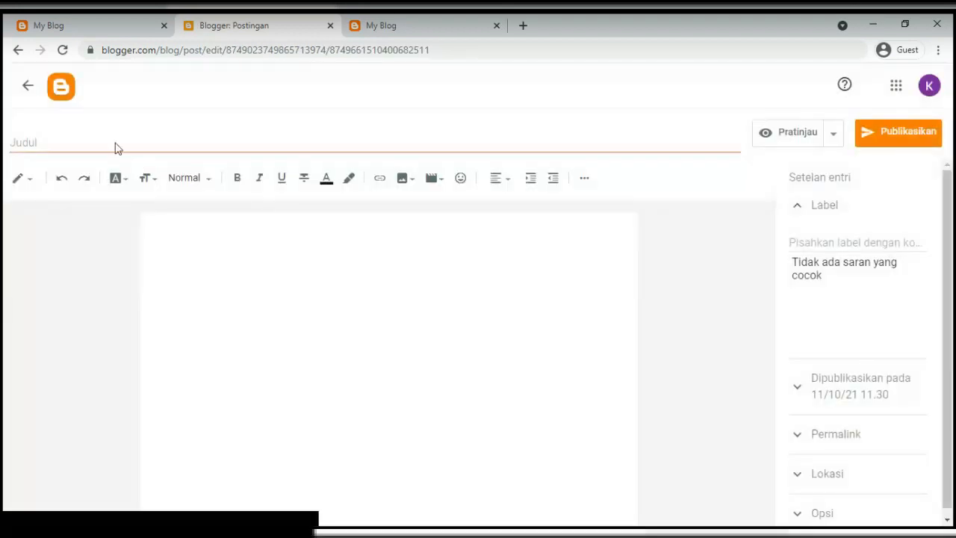
Title the new post JUDUL ARTIKEL 3 and begin uploading an image into its body
{"action": "type", "text": "JUDUL ARTIKEL 3"}
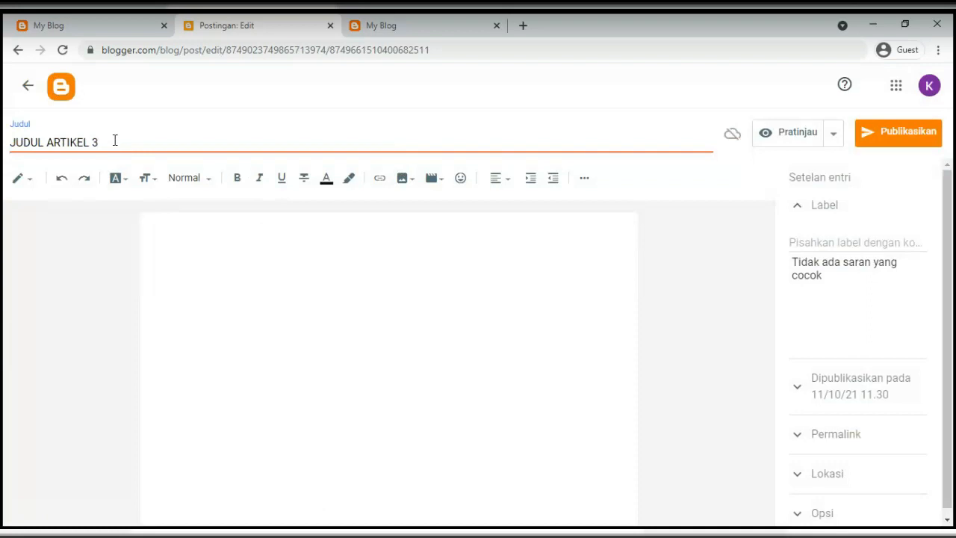
{"action": "left_click", "coordinate": [162, 232]}
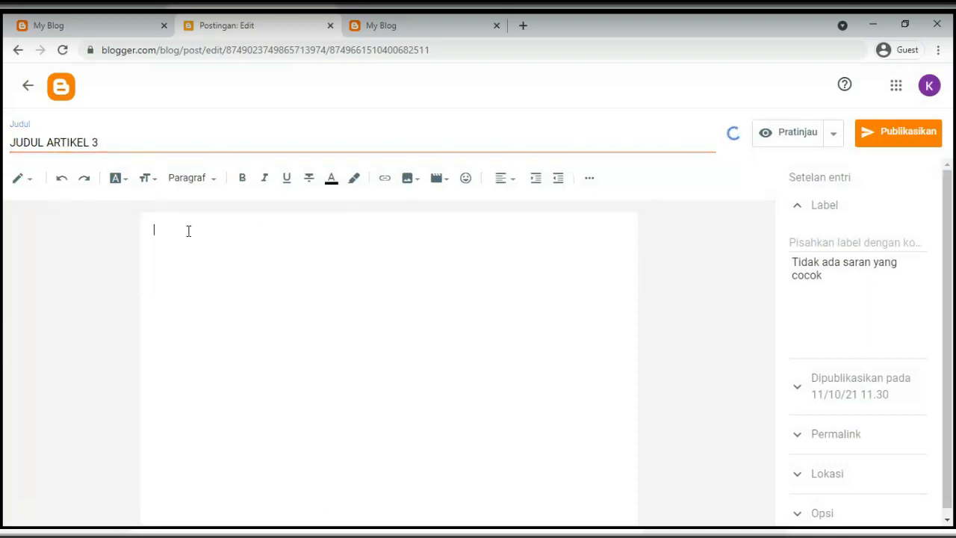
{"action": "left_click", "coordinate": [408, 177]}
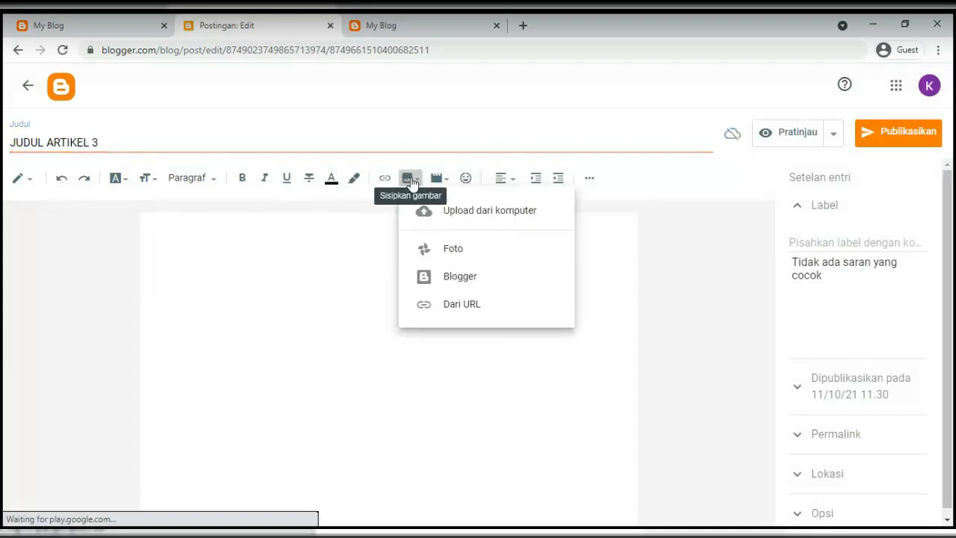
{"action": "left_click", "coordinate": [437, 218]}
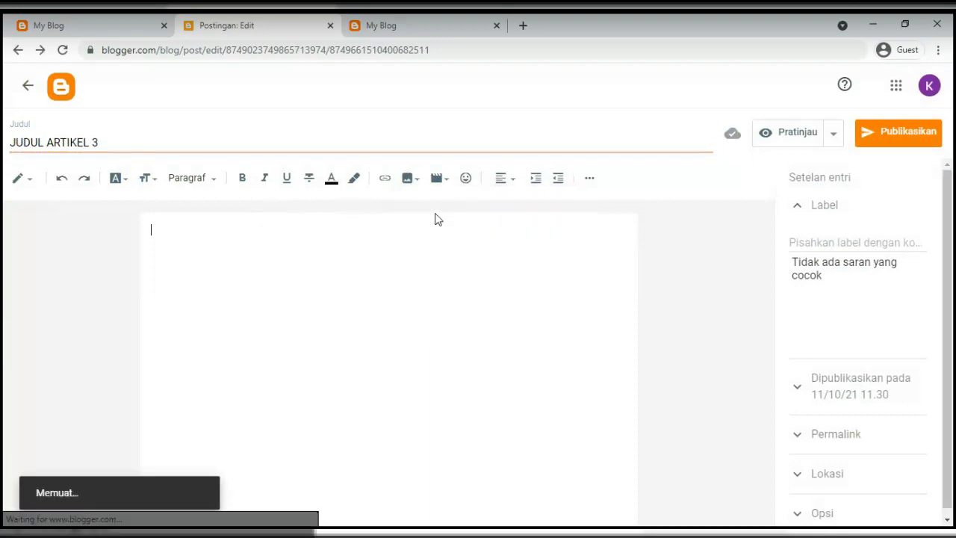
Upload floral-g93197bbae_640.png from the Pictures > REKWEB folder
{"action": "left_click", "coordinate": [193, 196]}
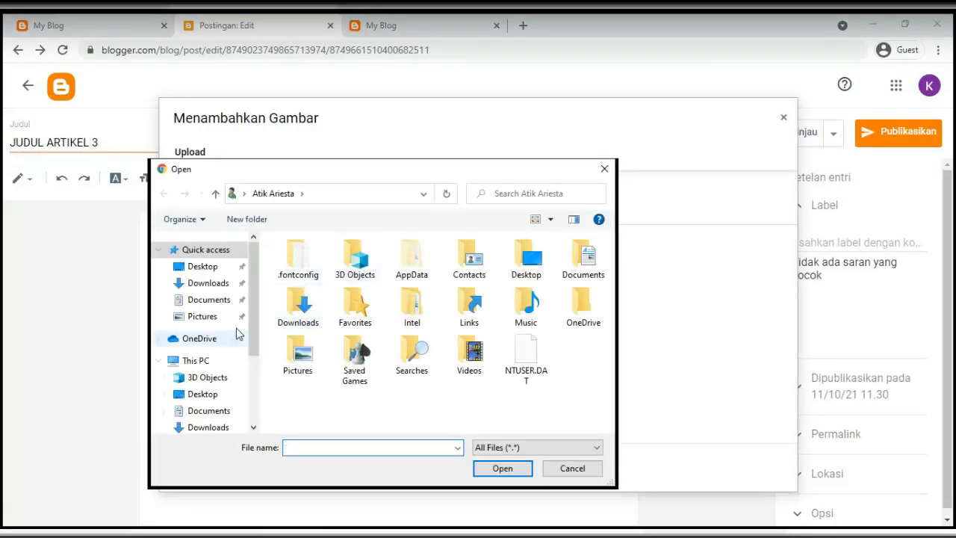
{"action": "left_click", "coordinate": [209, 316]}
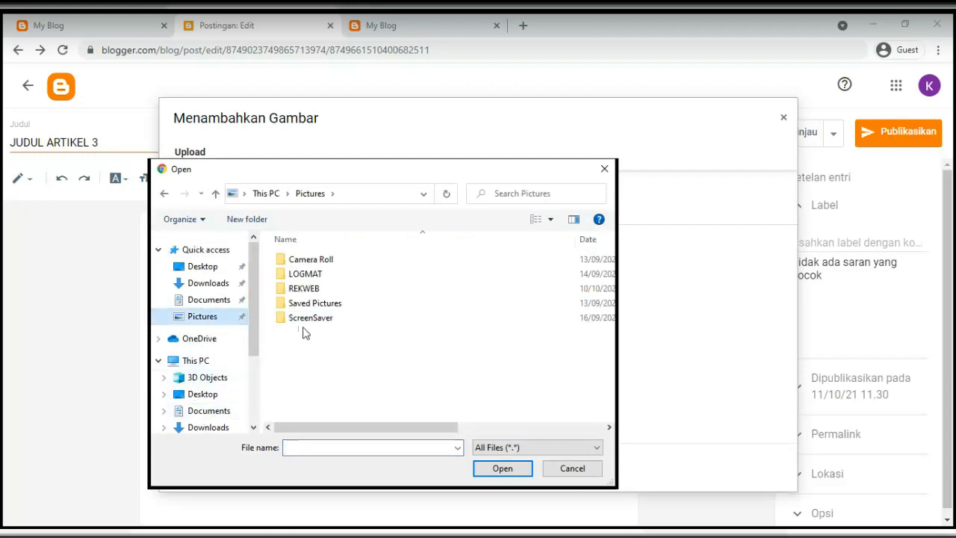
{"action": "double_click", "coordinate": [306, 292]}
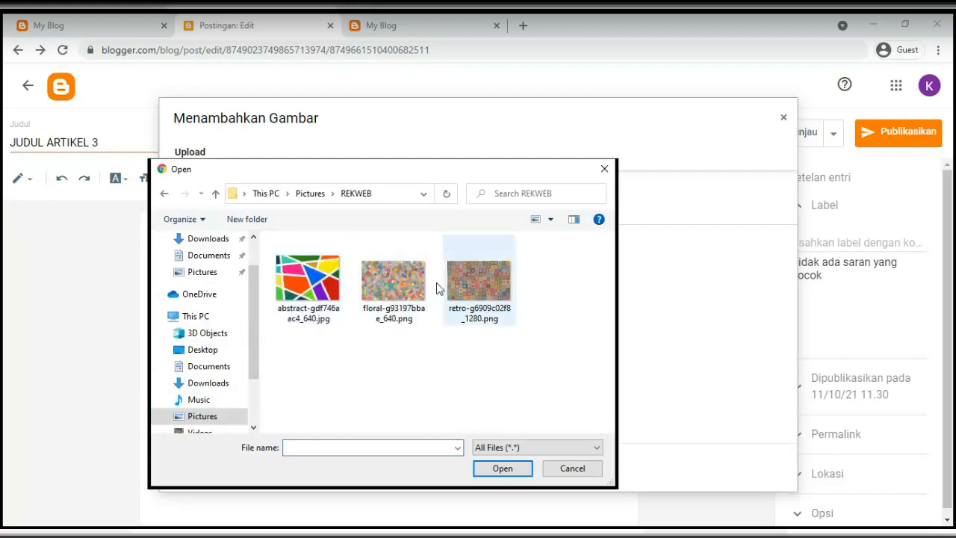
{"action": "left_click", "coordinate": [382, 289]}
{"action": "double_click", "coordinate": [381, 284]}
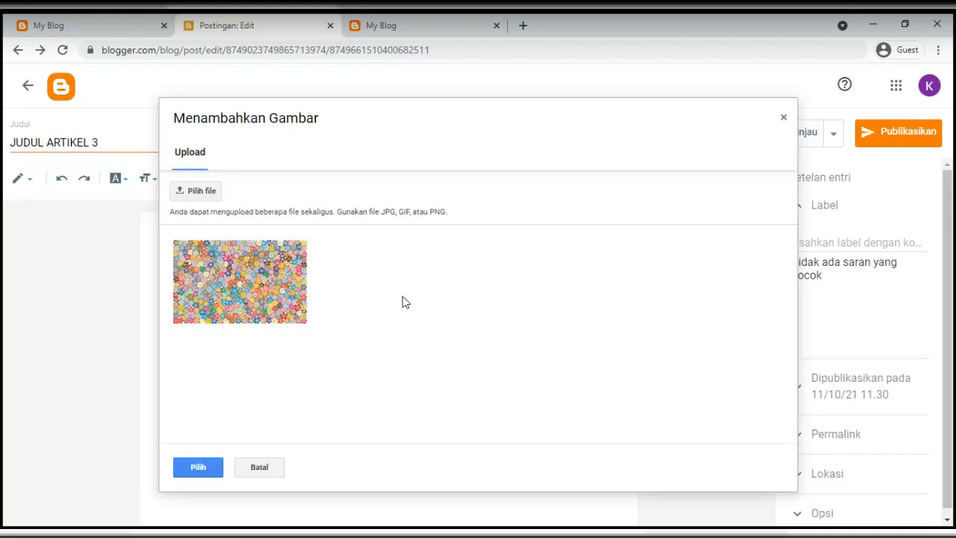
Select the uploaded floral image and insert it into the post body
{"action": "left_click", "coordinate": [191, 194]}
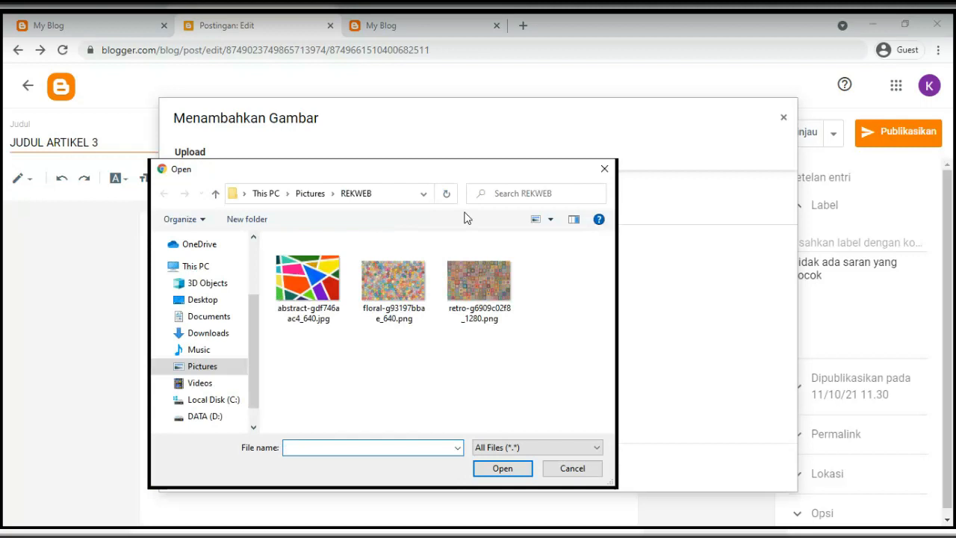
{"action": "left_click", "coordinate": [604, 168]}
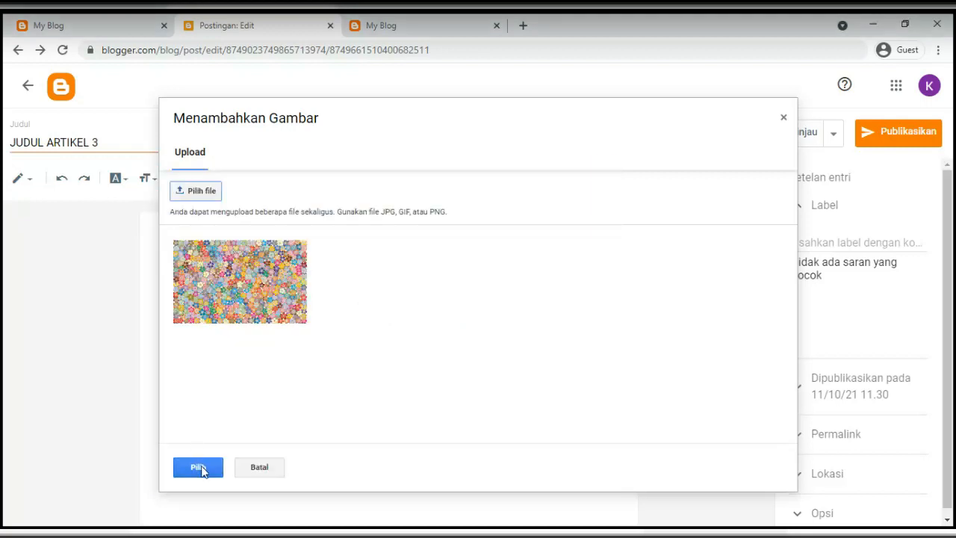
{"action": "left_click", "coordinate": [233, 277]}
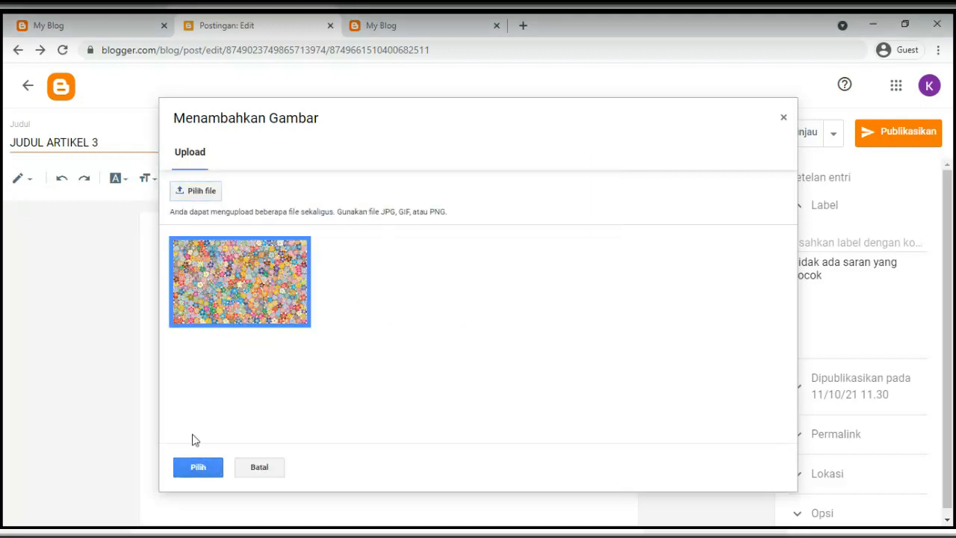
{"action": "left_click", "coordinate": [220, 270]}
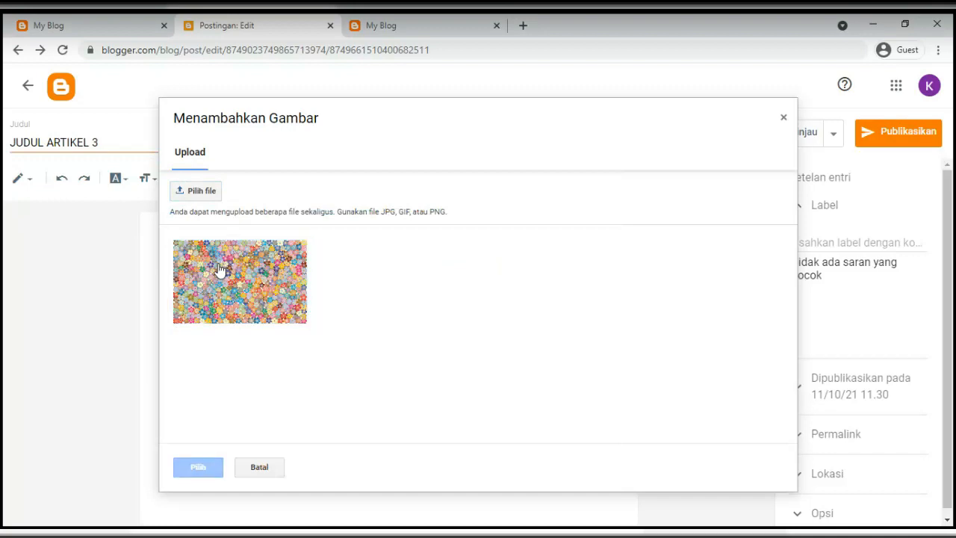
{"action": "left_click", "coordinate": [219, 271]}
{"action": "left_click", "coordinate": [190, 467]}
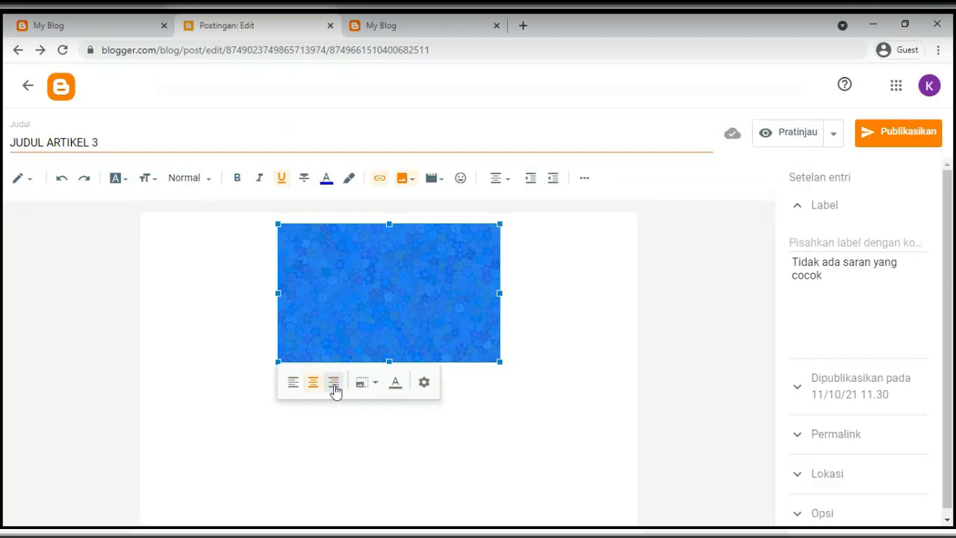
Enlarge the floral image to extra large (Sangat besar) and start a new line below it
{"action": "left_click", "coordinate": [372, 388]}
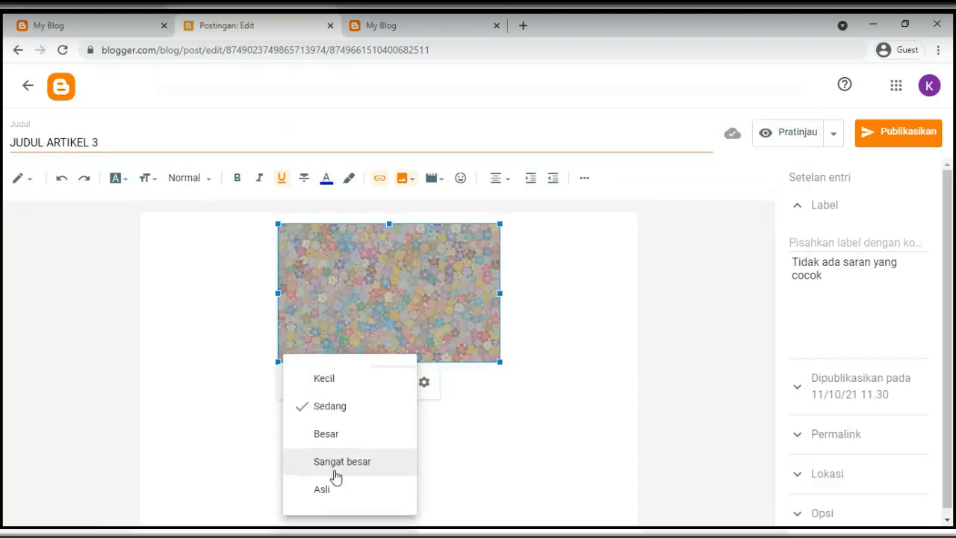
{"action": "left_click", "coordinate": [333, 464]}
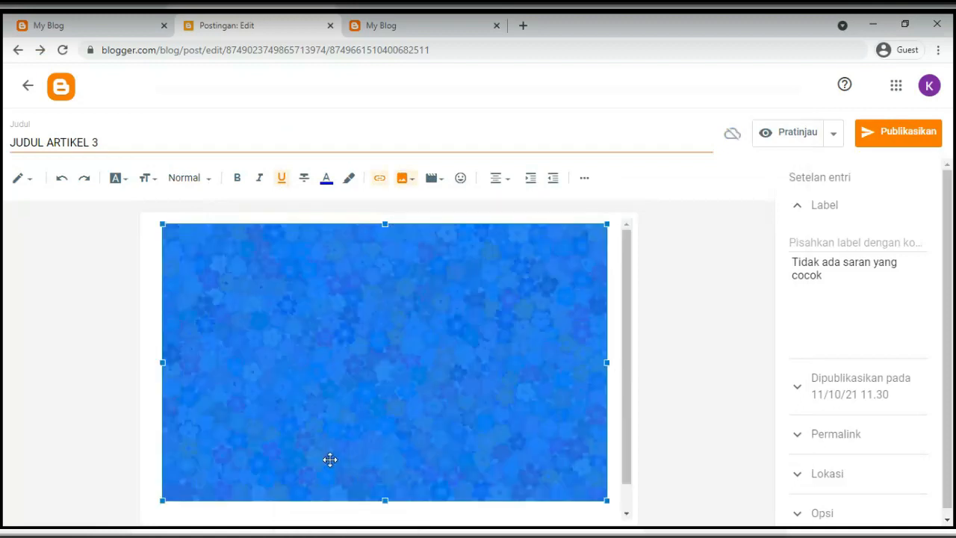
{"action": "scroll", "coordinate": [366, 448], "scroll_direction": "down", "scroll_amount": 1}
{"action": "left_click", "coordinate": [423, 416]}
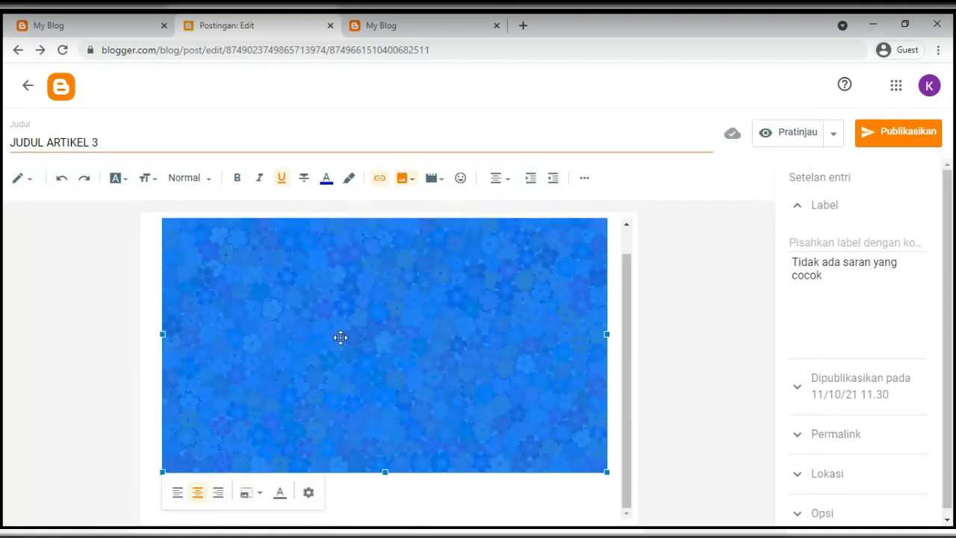
{"action": "left_click", "coordinate": [252, 496]}
{"action": "left_click", "coordinate": [246, 465]}
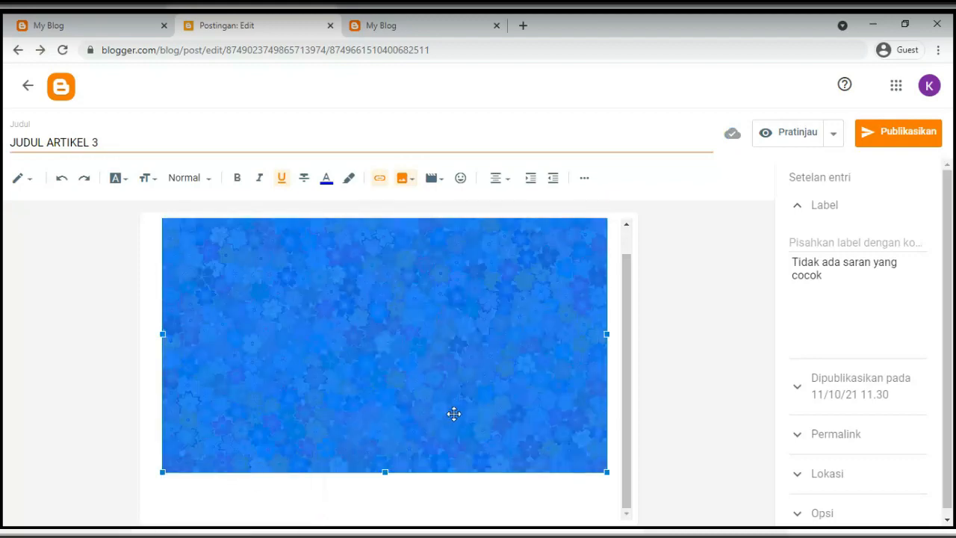
{"action": "key", "text": "Delete"}
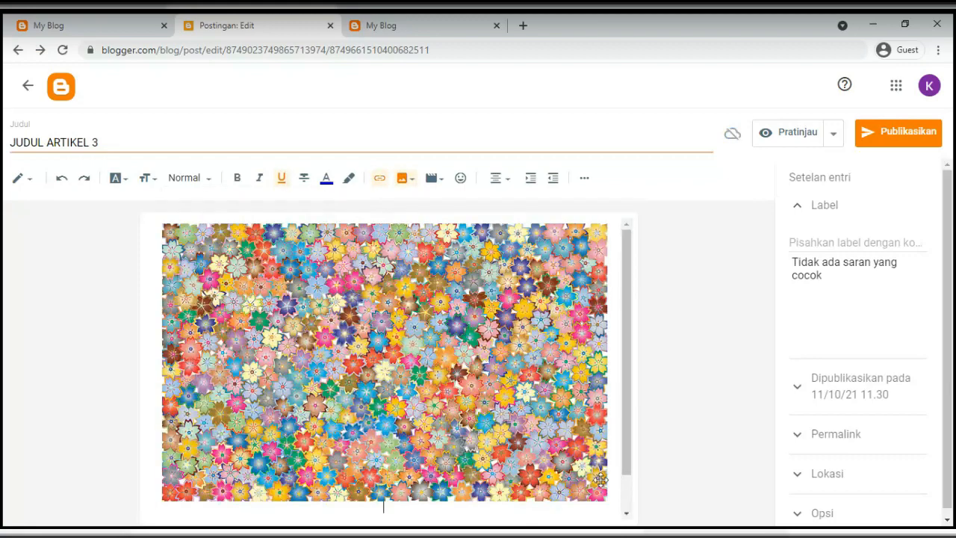
Paste the Lorem ipsum paragraph below the image with justified (Ratakan) alignment
{"action": "scroll", "coordinate": [469, 321], "scroll_direction": "down", "scroll_amount": 1}
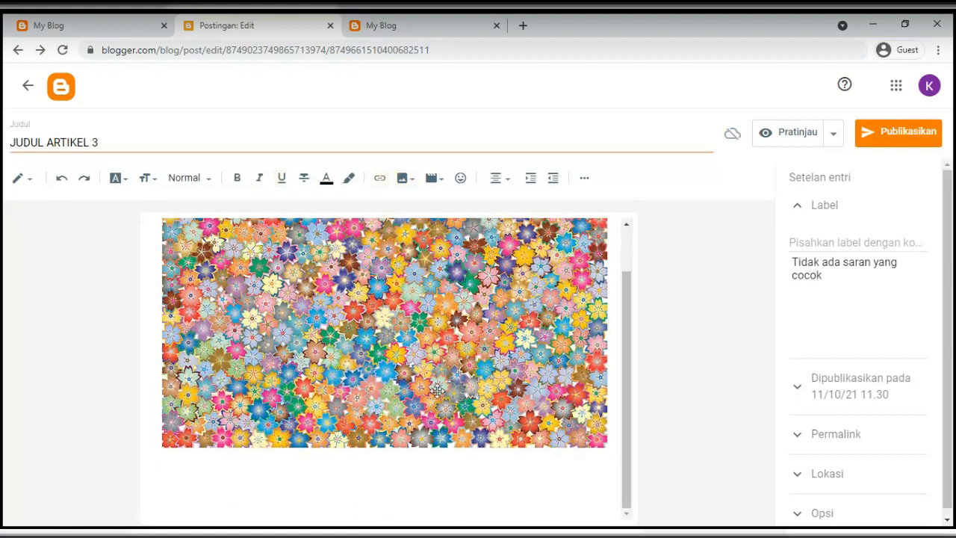
{"action": "left_click", "coordinate": [500, 179]}
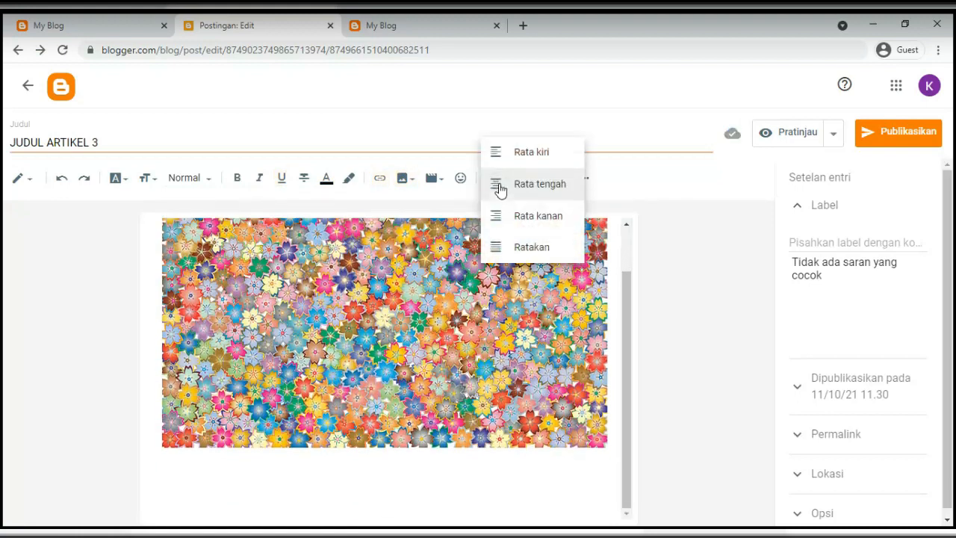
{"action": "left_click", "coordinate": [513, 246]}
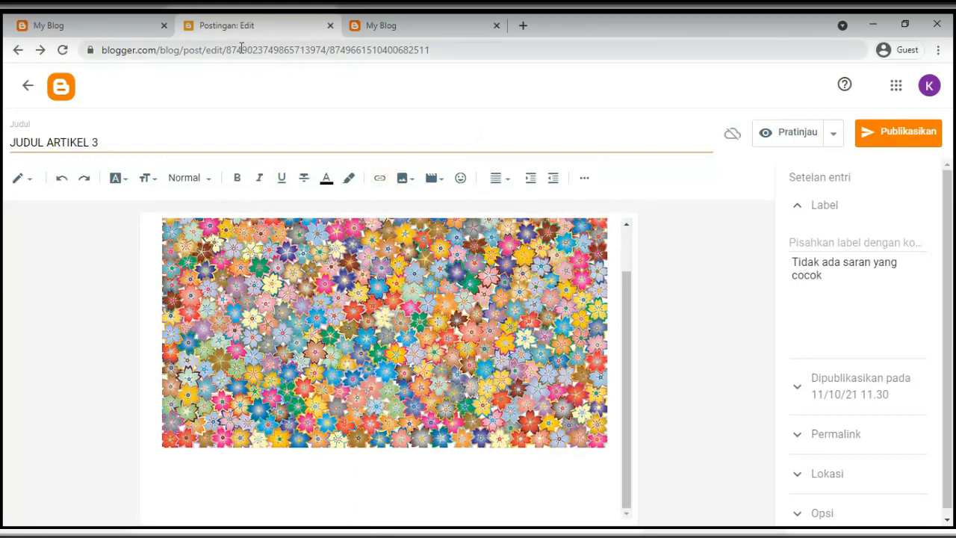
{"action": "type", "text": "Lorem ipsum dolor sit amet, consectetur adipiscing elit, sed do eiusmod tempor incididunt ut labore et dolore magna aliqua. Ut enim ad minim veniam, quis nostrud exercitation ullamco laboris nisi ut aliquip ex ea commodo consequat. Duis aute irure dolor in reprehenderit in voluptate velit esse cillum dolore eu fugiat nulla pariatur. Excepteur sint occaecat cupidatat non proident, sunt in culpa qui officia deserunt mollit anim id est laborum"}
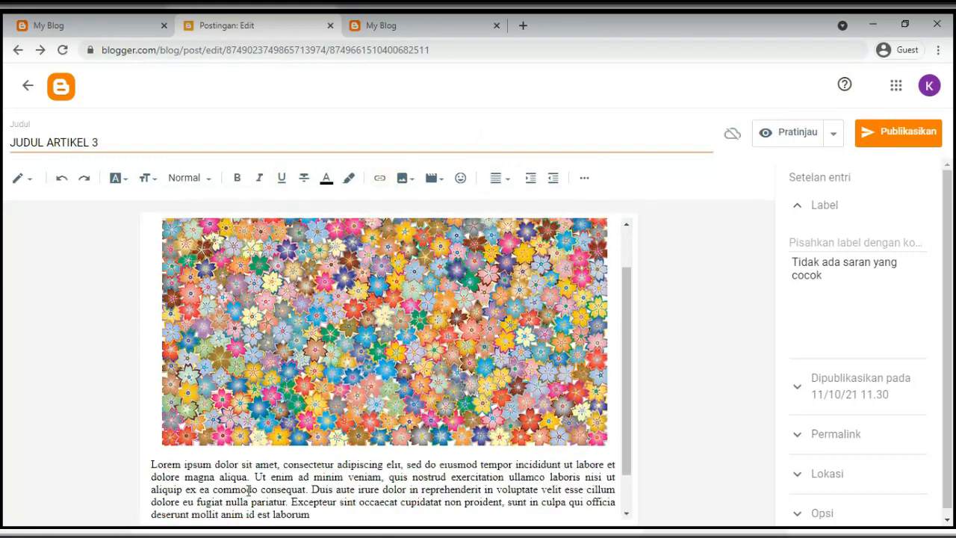
{"action": "scroll", "coordinate": [227, 485], "scroll_direction": "down", "scroll_amount": 1}
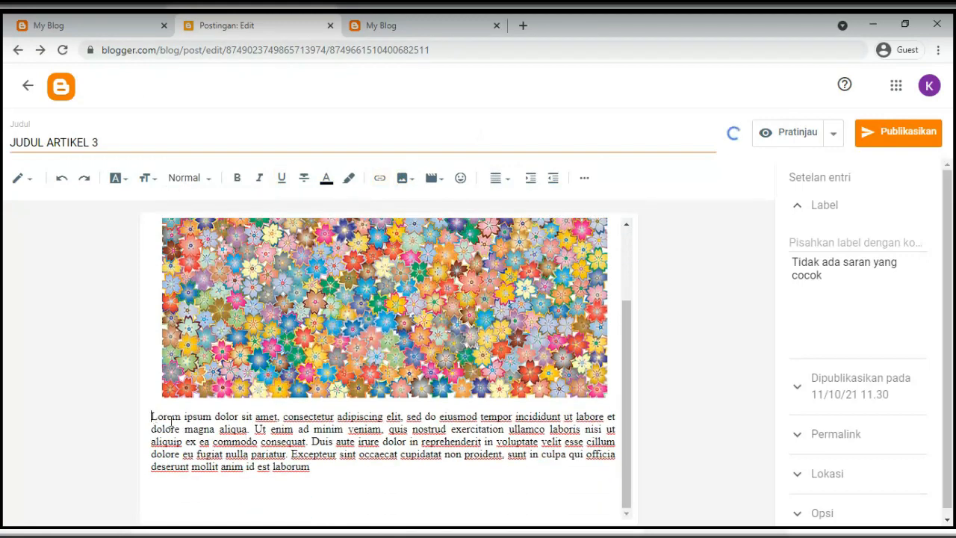
{"action": "left_click_drag", "start_coordinate": [171, 422], "coordinate": [365, 473]}
Shrink the floral image back to medium (Sedang) size
{"action": "left_click", "coordinate": [431, 347]}
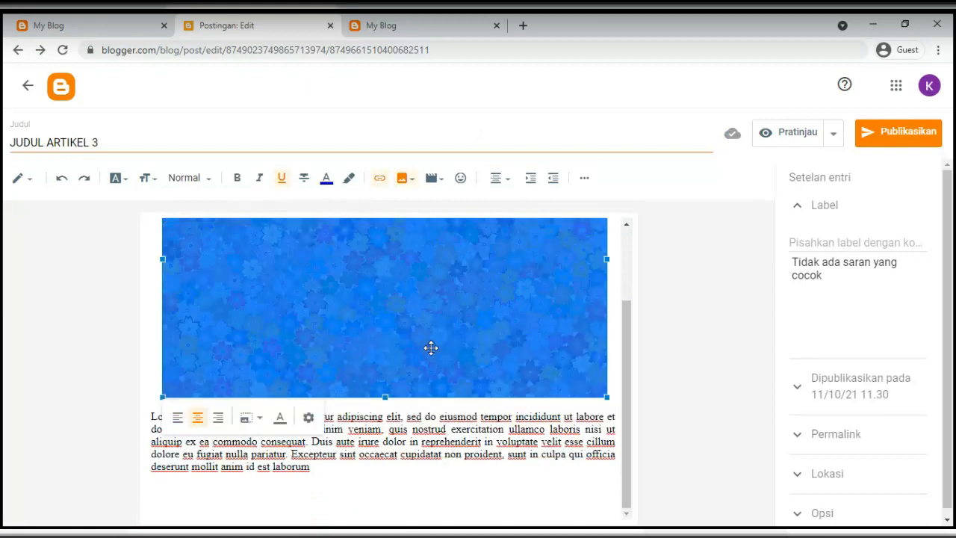
{"action": "left_click", "coordinate": [251, 417]}
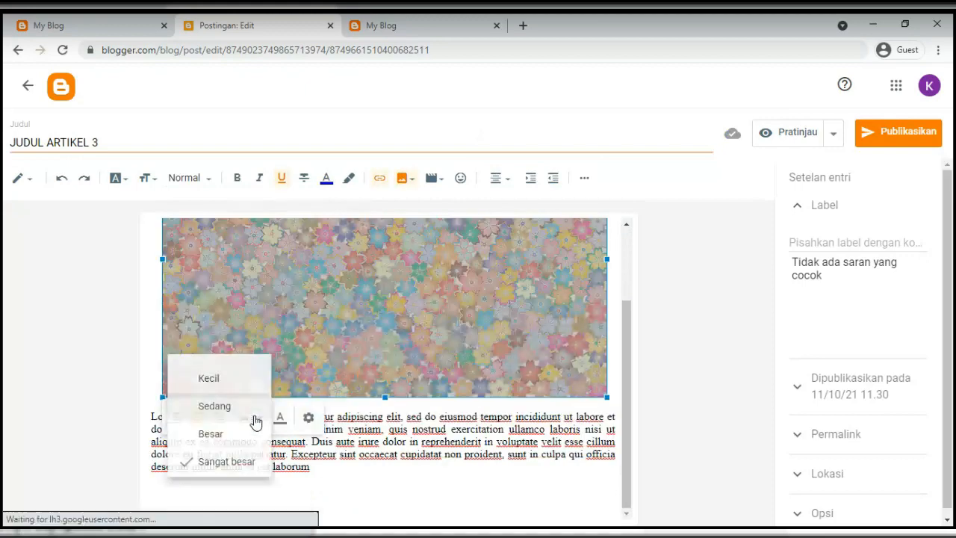
{"action": "left_click", "coordinate": [217, 407]}
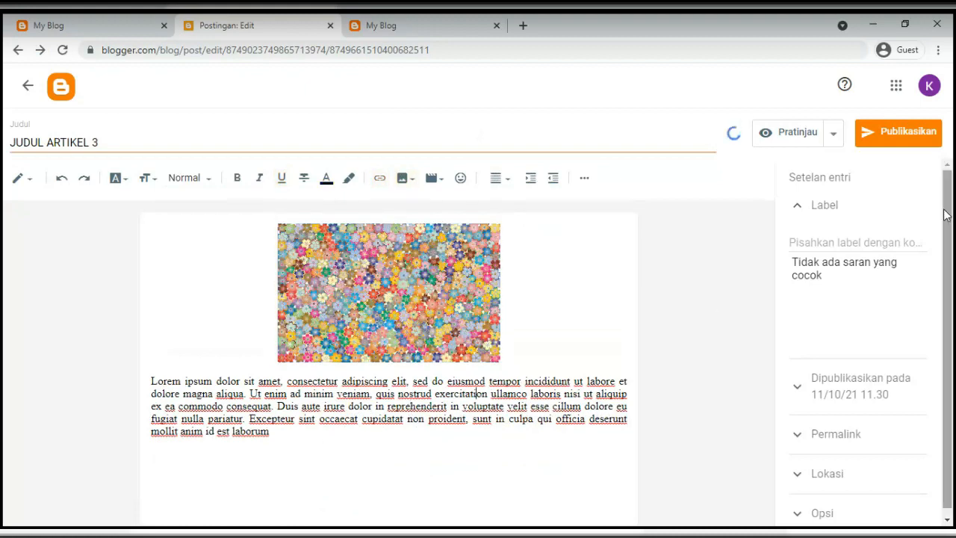
Add the labels artikel, gambar and kontent to the post
{"action": "left_click", "coordinate": [814, 242]}
{"action": "type", "text": "ar"}
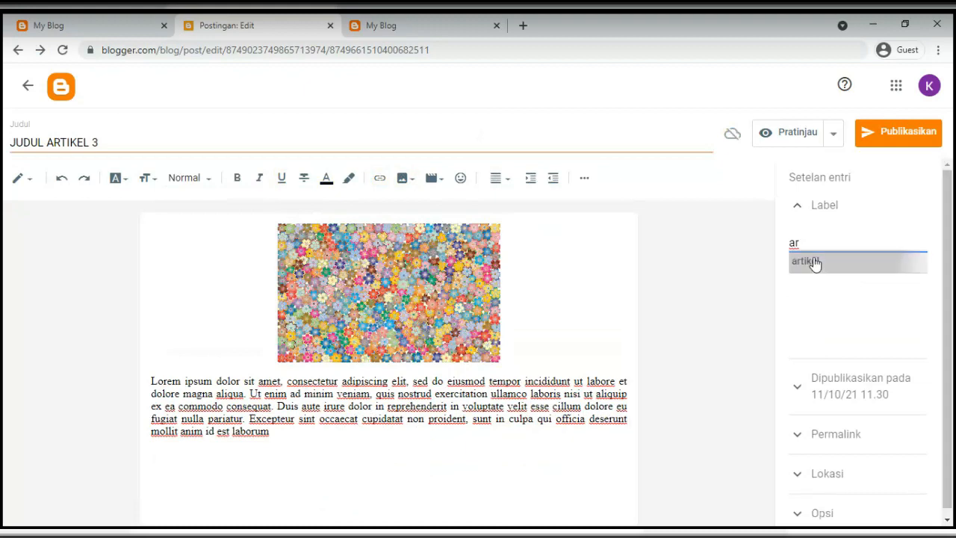
{"action": "left_click", "coordinate": [813, 263]}
{"action": "type", "text": "gambar"}
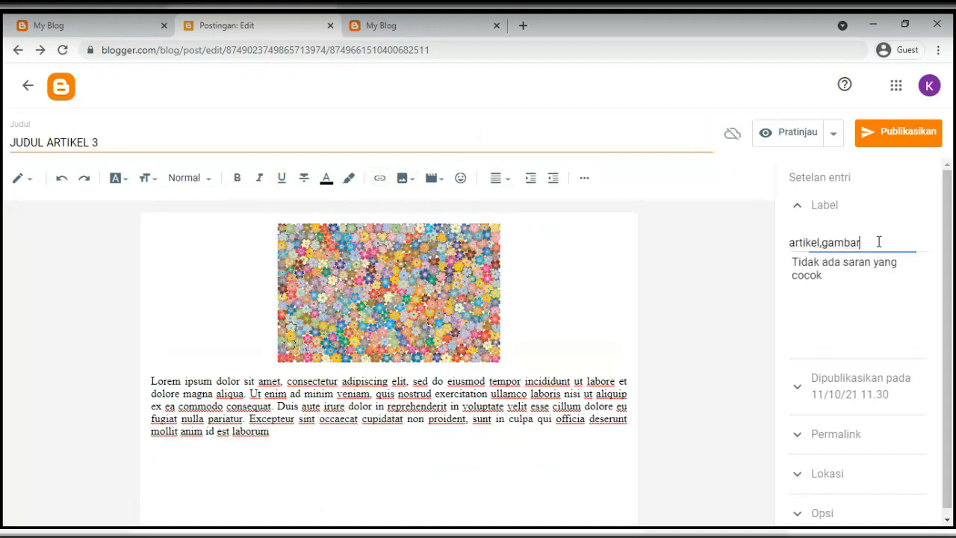
{"action": "type", "text": ",konte"}
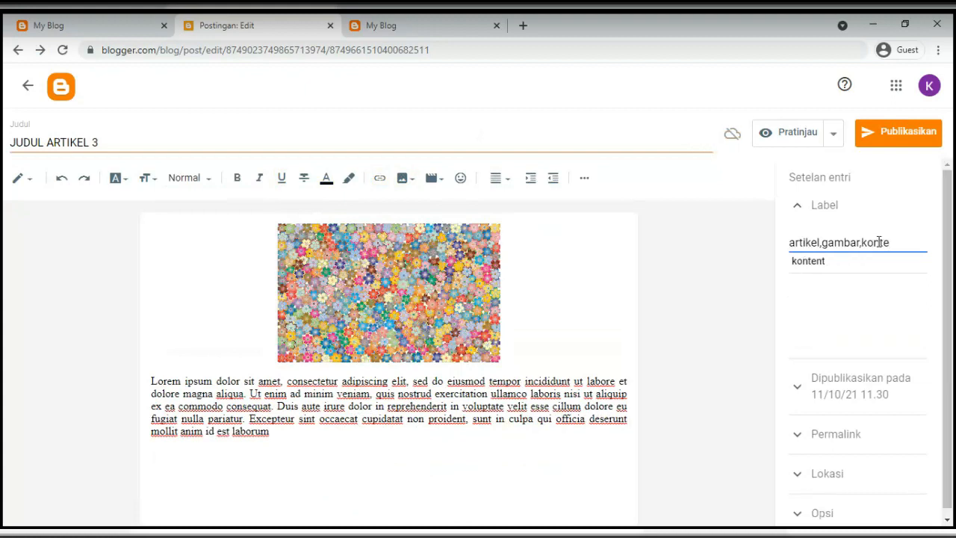
{"action": "left_click", "coordinate": [797, 266]}
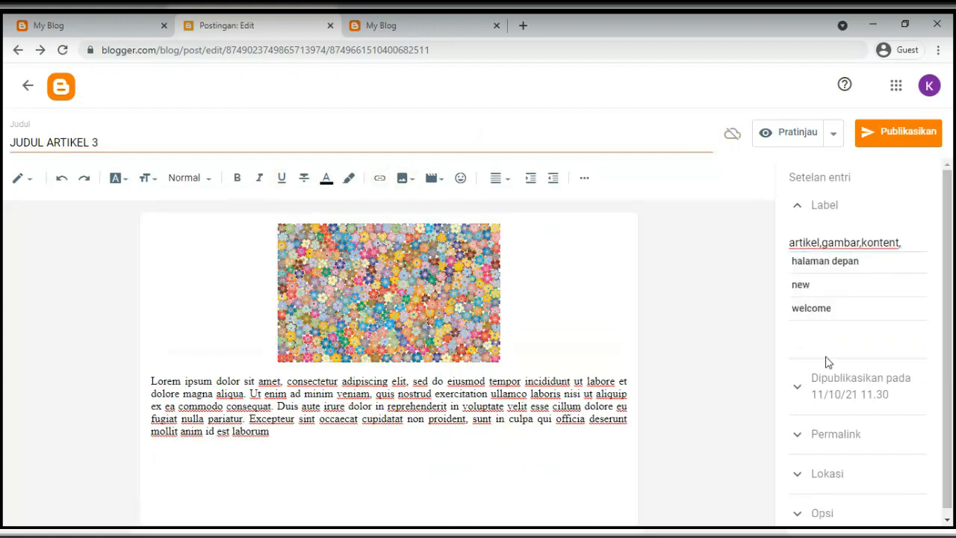
Set a custom permalink (Permalink Khusus) of artikel-3
{"action": "scroll", "coordinate": [826, 373], "scroll_direction": "down", "scroll_amount": 1}
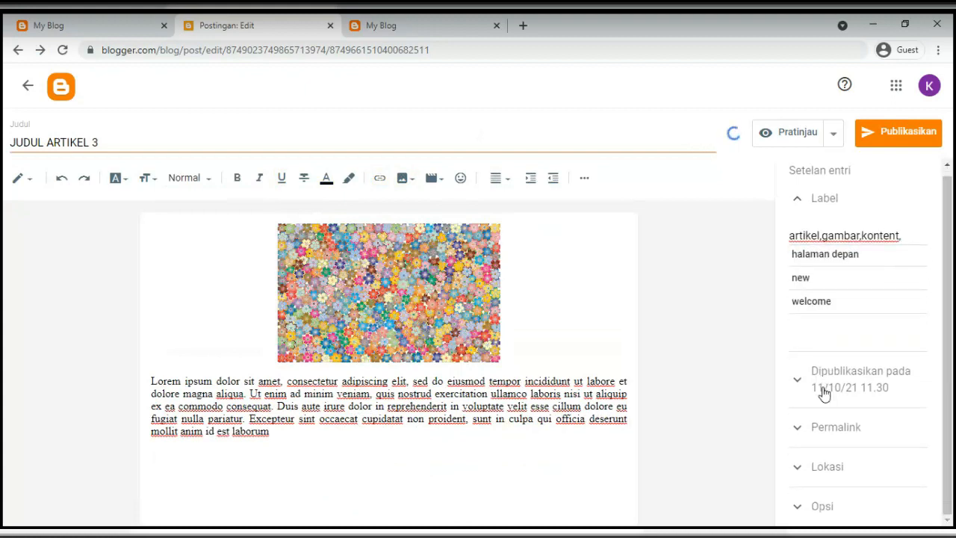
{"action": "left_click", "coordinate": [814, 432]}
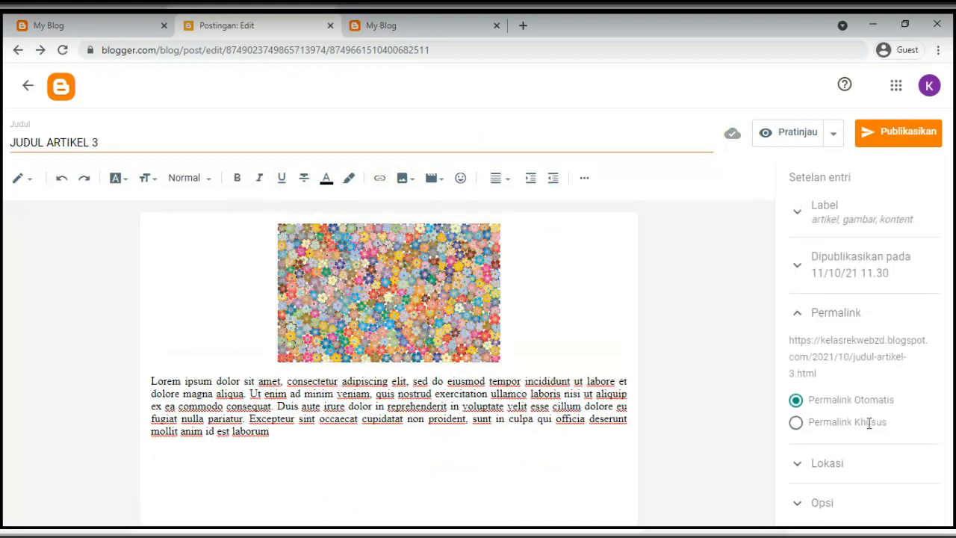
{"action": "left_click", "coordinate": [796, 423]}
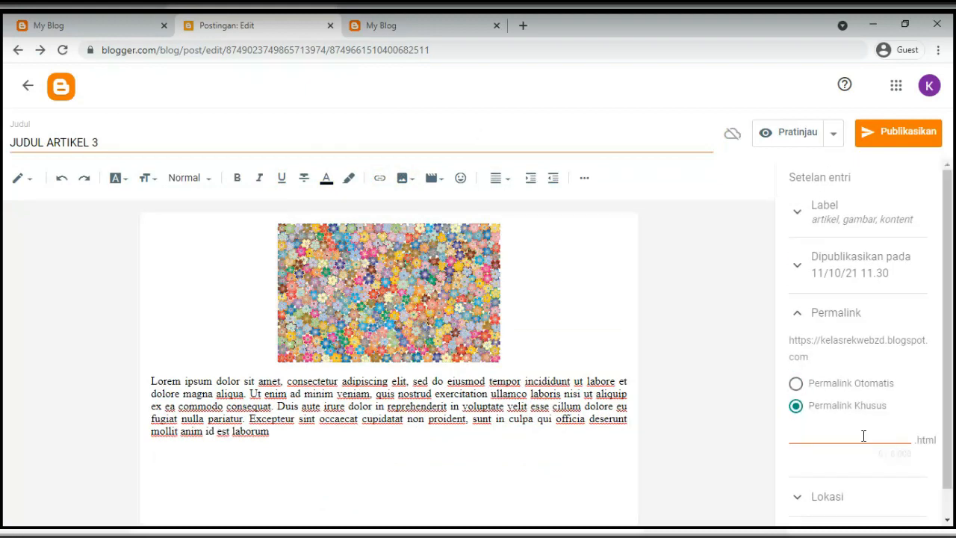
{"action": "type", "text": "artikel="}
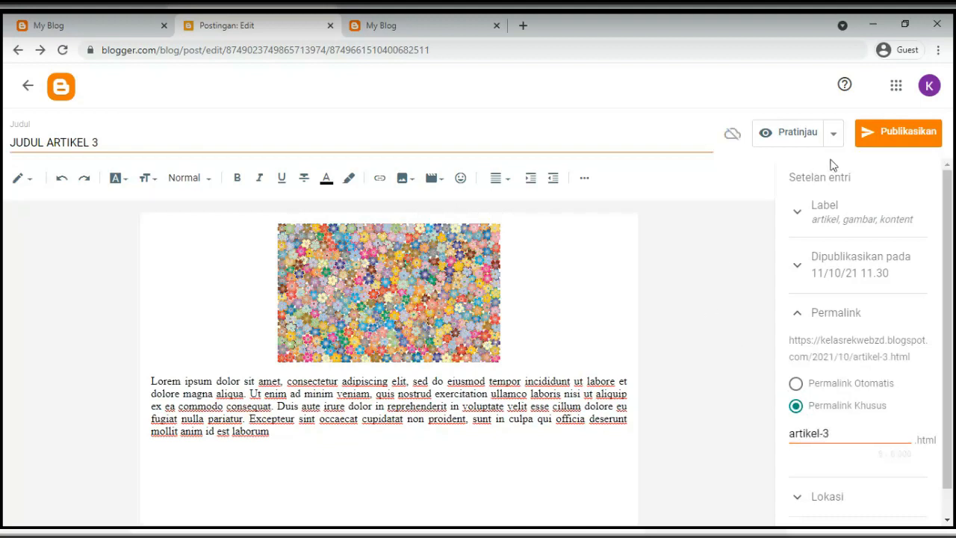
Preview JUDUL ARTIKEL 3 in a new tab at desktop, tablet and smartphone widths
{"action": "left_click", "coordinate": [833, 134]}
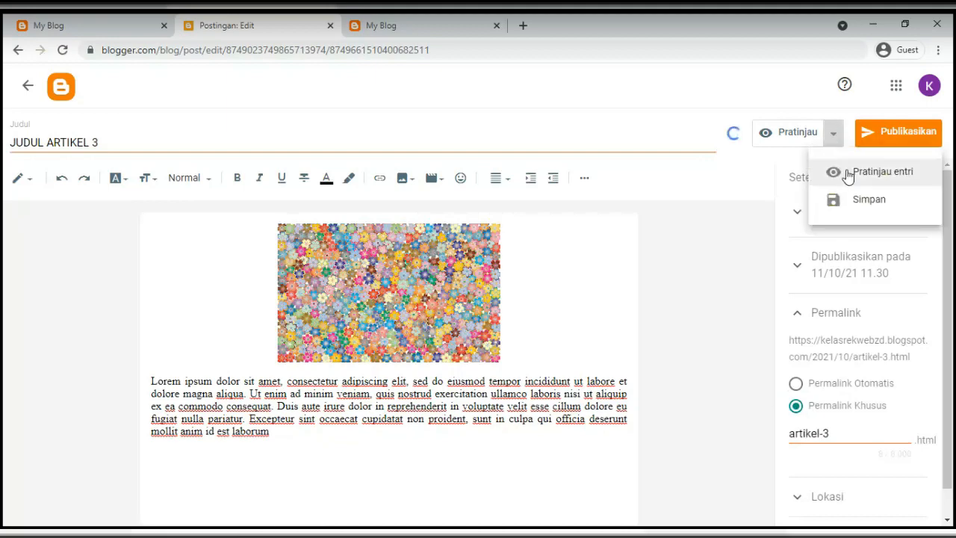
{"action": "left_click", "coordinate": [822, 182]}
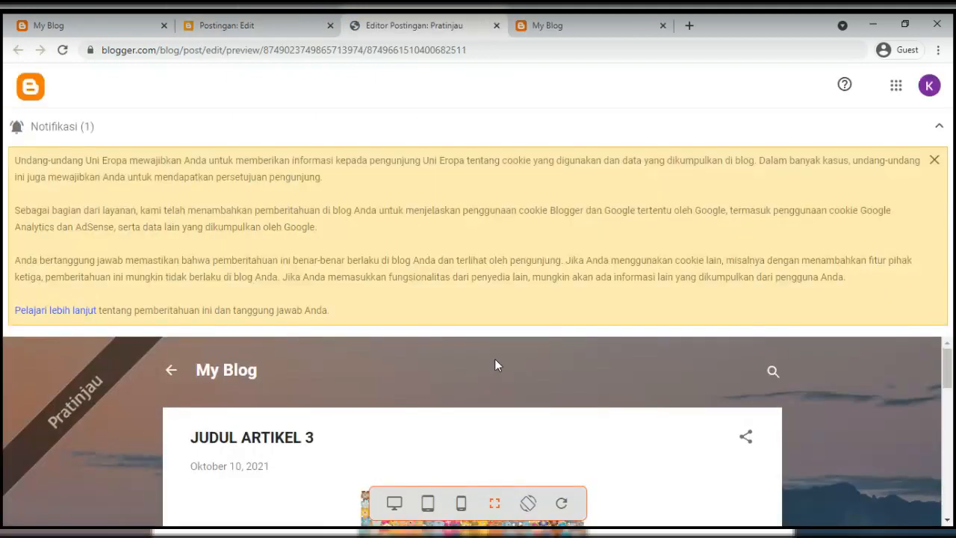
{"action": "left_click", "coordinate": [938, 127]}
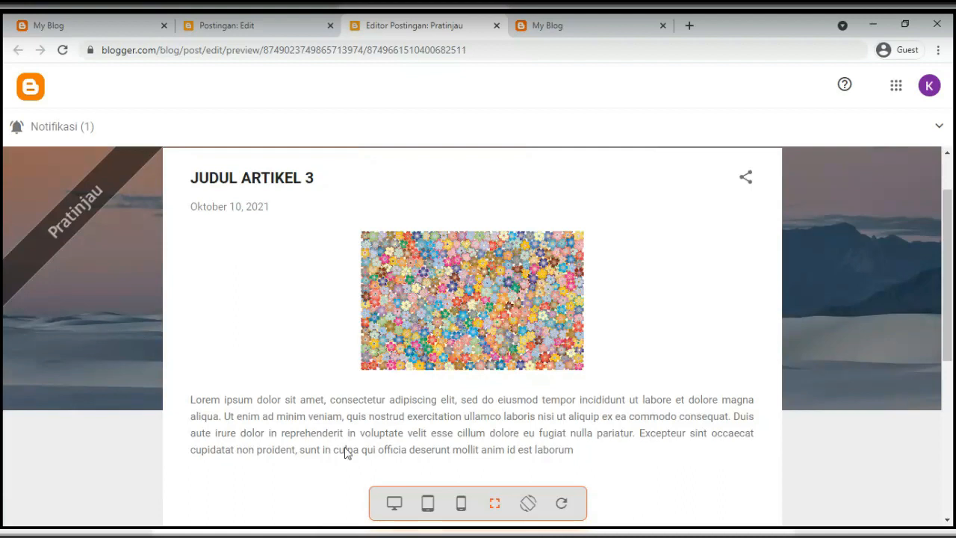
{"action": "left_click", "coordinate": [394, 505]}
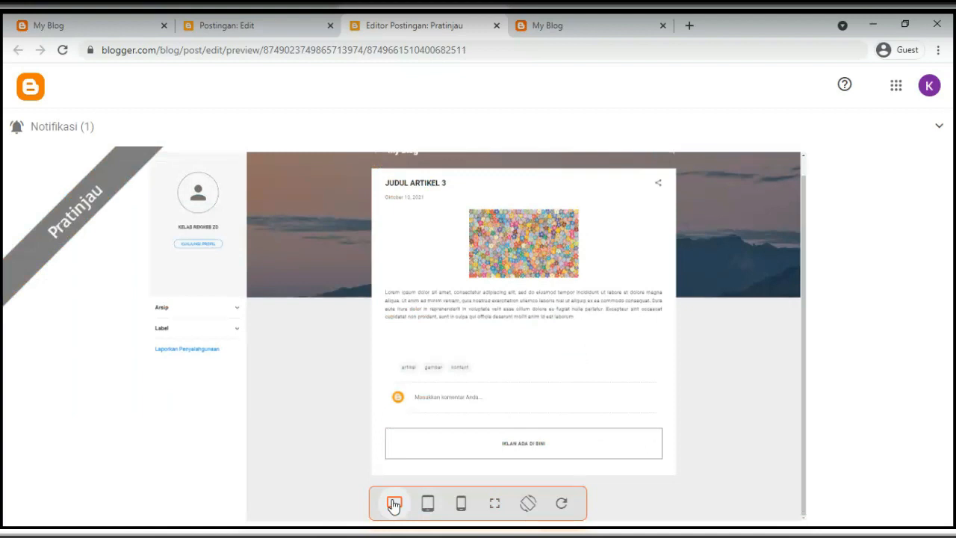
{"action": "left_click", "coordinate": [428, 510]}
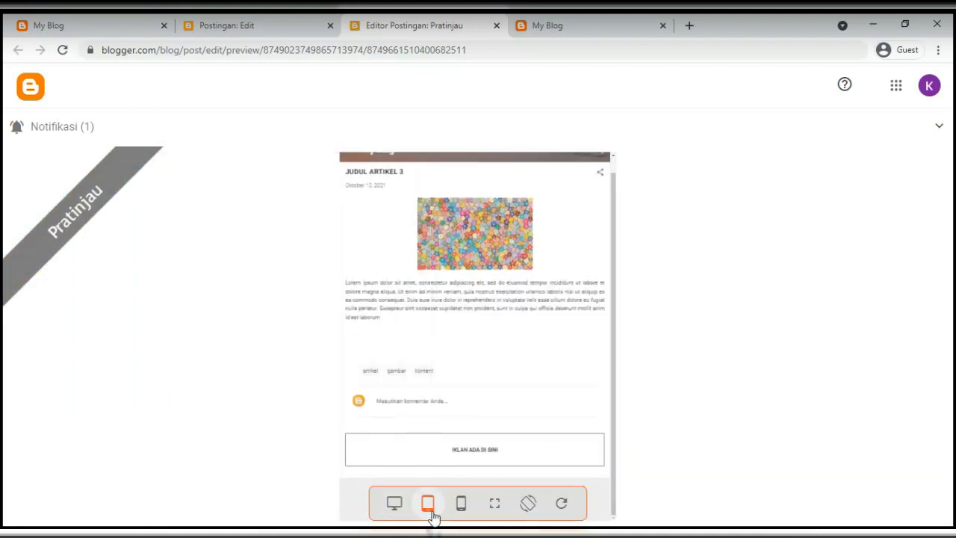
{"action": "left_click", "coordinate": [457, 511]}
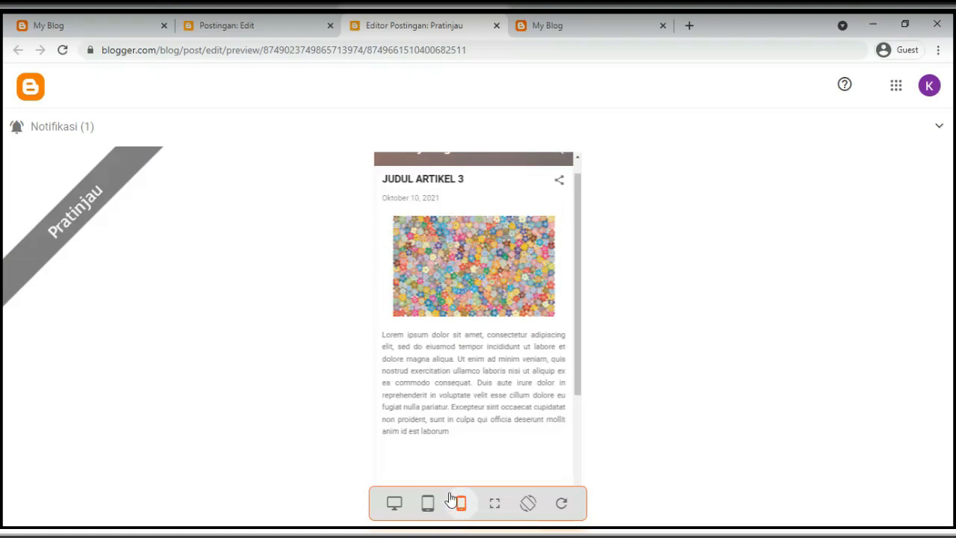
{"action": "left_click", "coordinate": [428, 503]}
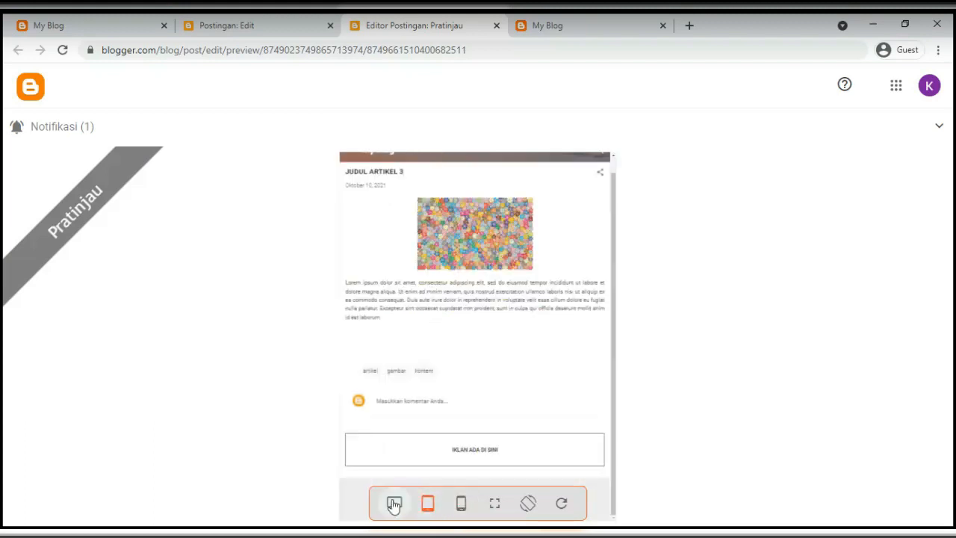
{"action": "left_click", "coordinate": [394, 504]}
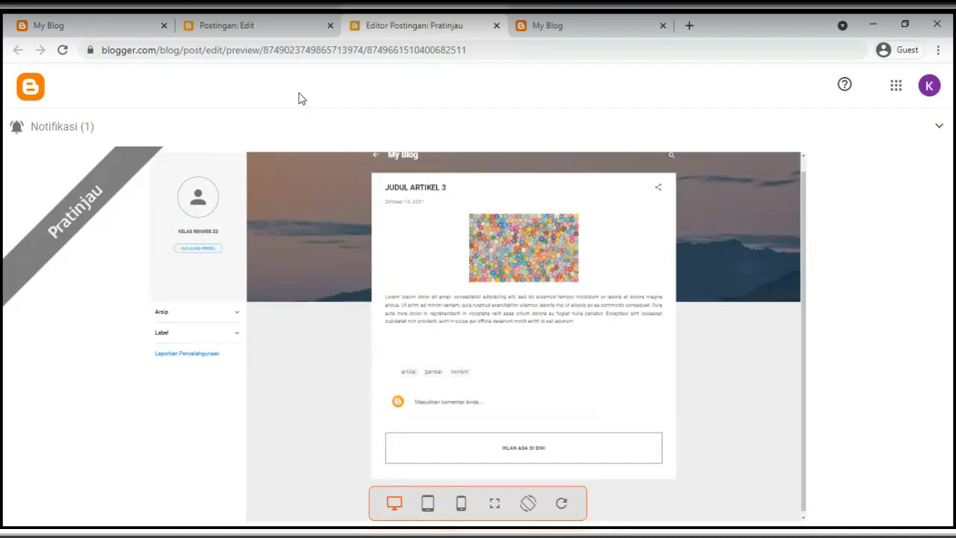
Close the preview tab and start publishing JUDUL ARTIKEL 3 from the editor
{"action": "left_click", "coordinate": [277, 29]}
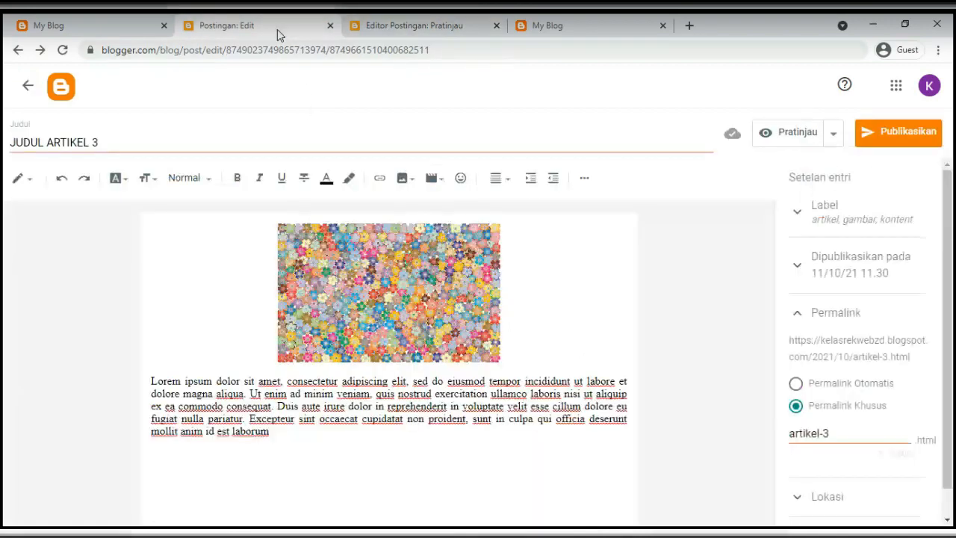
{"action": "left_click", "coordinate": [423, 30]}
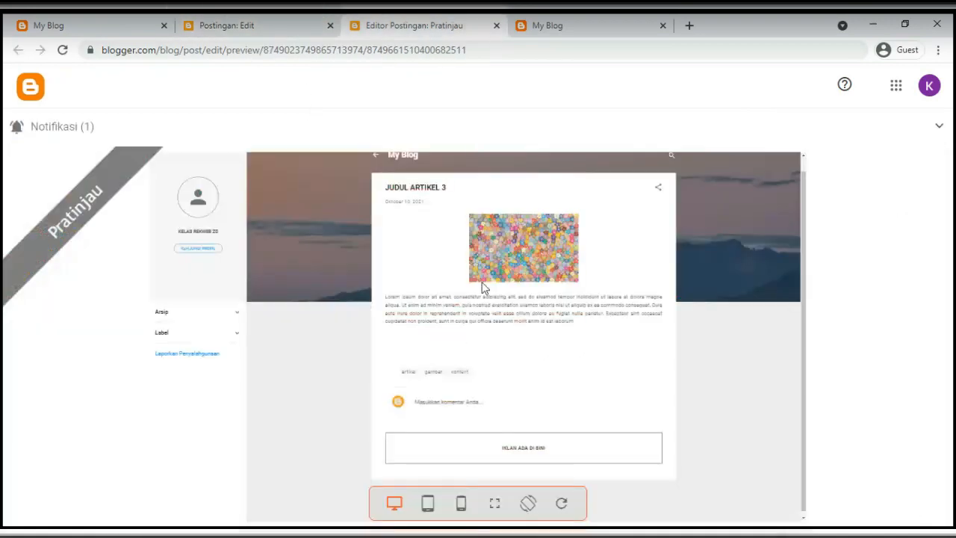
{"action": "left_click", "coordinate": [496, 25]}
{"action": "left_click", "coordinate": [906, 135]}
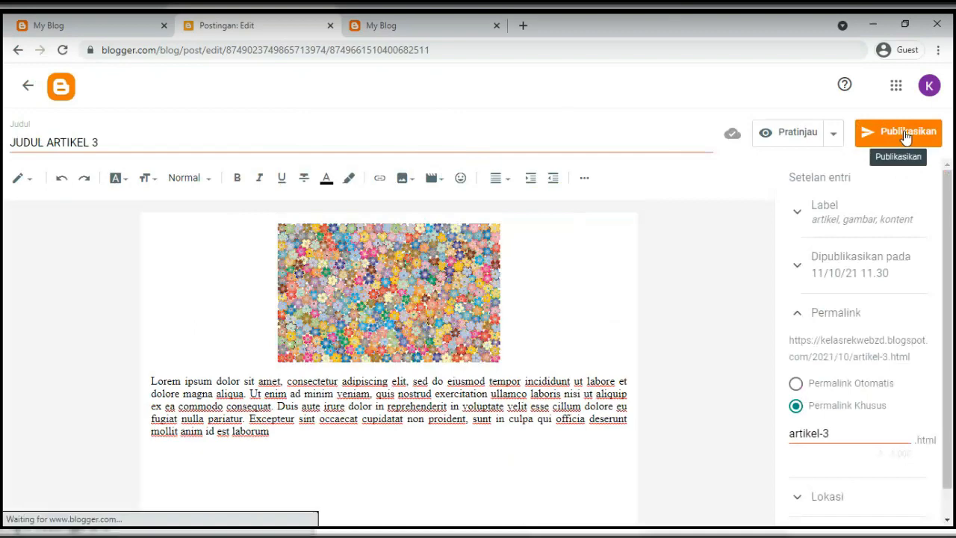
Confirm publishing, view JUDUL ARTIKEL 3 on the reloaded live blog, then start a new post
{"action": "left_click", "coordinate": [564, 340]}
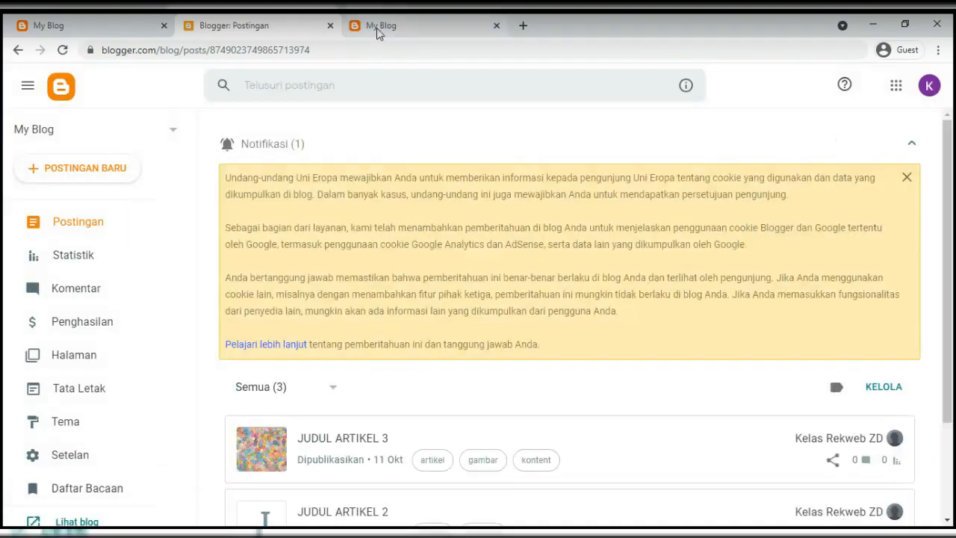
{"action": "left_click", "coordinate": [376, 28]}
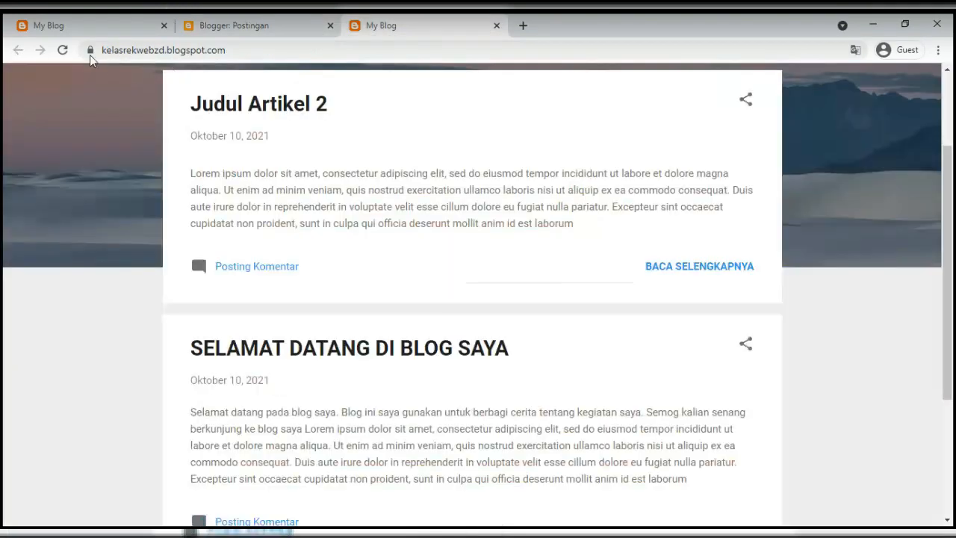
{"action": "left_click", "coordinate": [63, 50]}
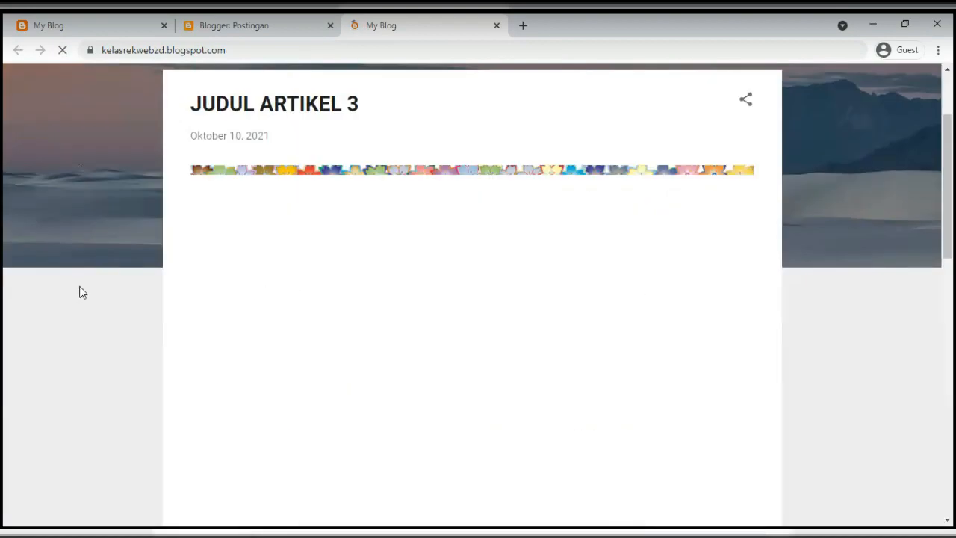
{"action": "scroll", "coordinate": [91, 289], "scroll_direction": "up", "scroll_amount": 1}
{"action": "scroll", "coordinate": [327, 274], "scroll_direction": "down", "scroll_amount": 5}
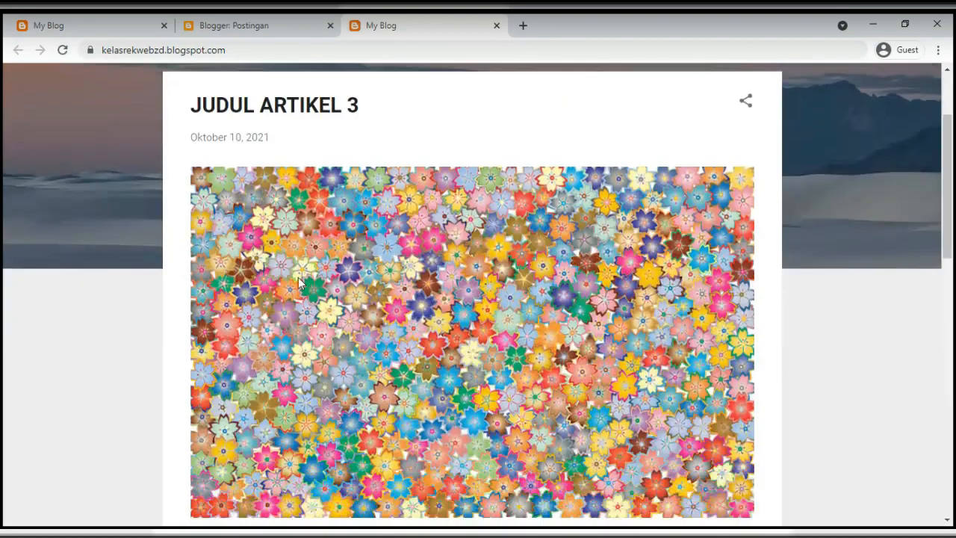
{"action": "scroll", "coordinate": [327, 274], "scroll_direction": "up", "scroll_amount": 5}
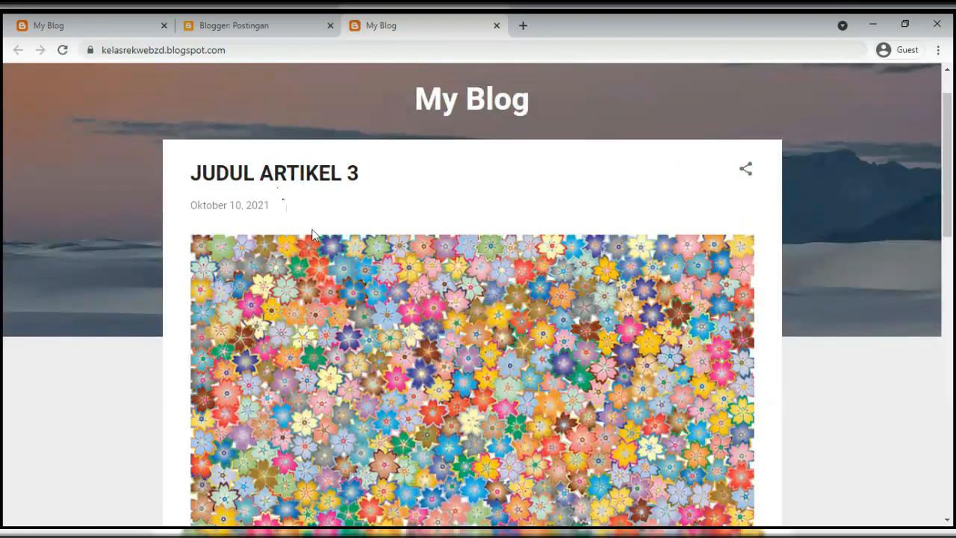
{"action": "scroll", "coordinate": [317, 236], "scroll_direction": "down", "scroll_amount": 5}
{"action": "scroll", "coordinate": [317, 237], "scroll_direction": "up", "scroll_amount": 5}
{"action": "scroll", "coordinate": [329, 235], "scroll_direction": "down", "scroll_amount": 5}
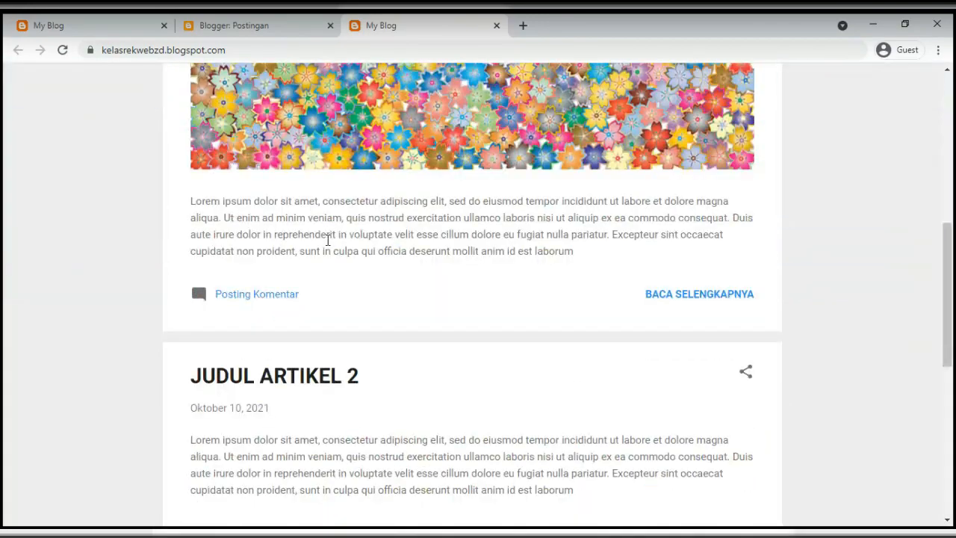
{"action": "scroll", "coordinate": [327, 239], "scroll_direction": "up", "scroll_amount": 5}
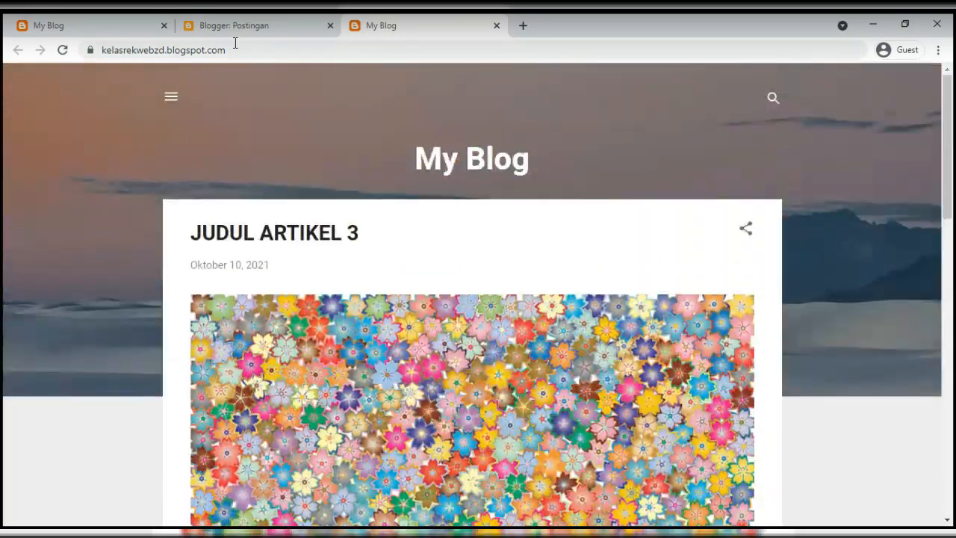
{"action": "left_click", "coordinate": [232, 25]}
{"action": "left_click", "coordinate": [95, 167]}
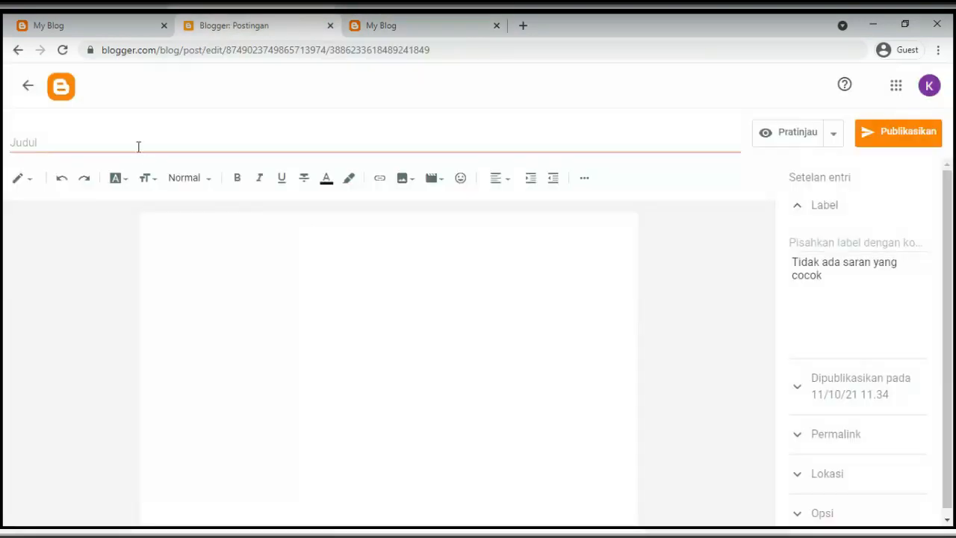
Title the new post JUDUL ARTIKEL 4 and move into its body
{"action": "left_click", "coordinate": [132, 141]}
{"action": "type", "text": "JUDU"}
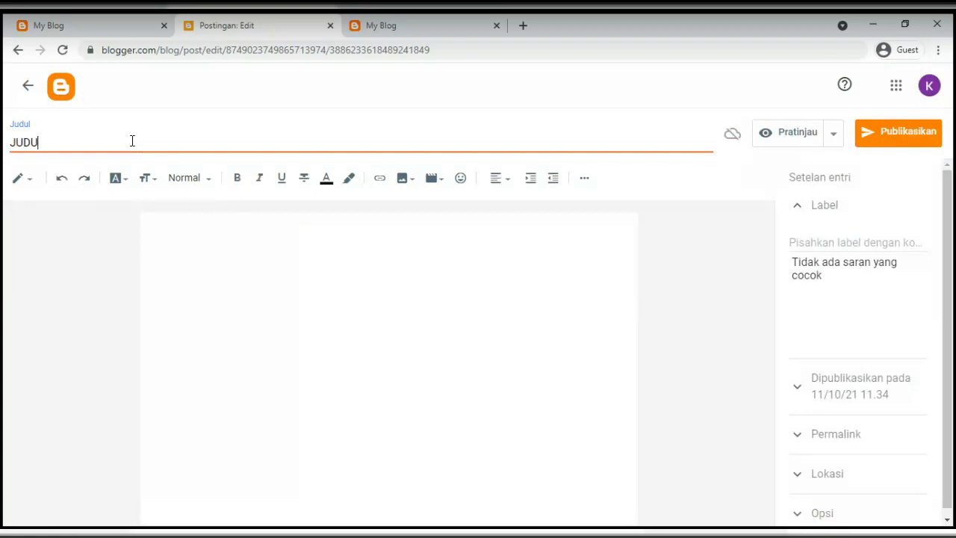
{"action": "type", "text": "L ARTIKEL 4"}
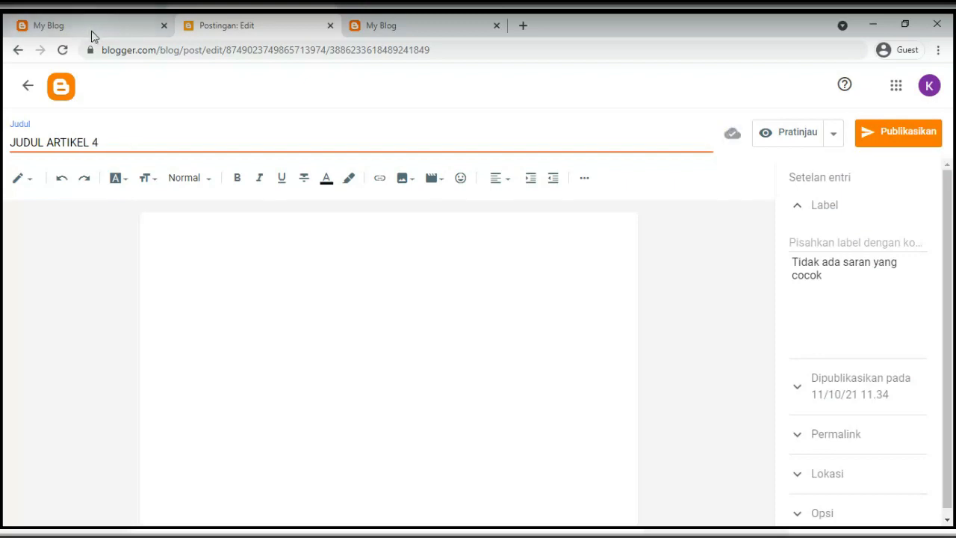
{"action": "left_click", "coordinate": [156, 236]}
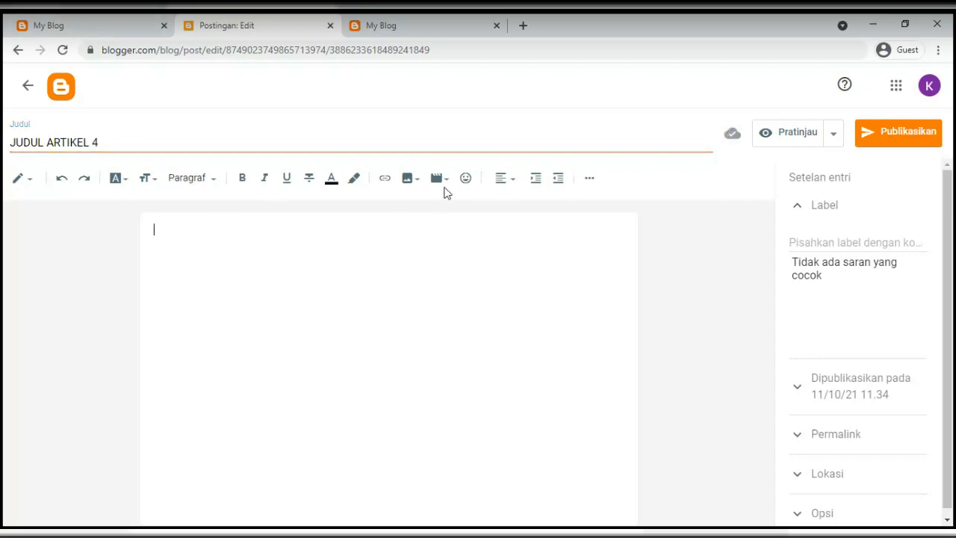
Search YouTube for a 'blogger' video, then close the dialog when nothing is found
{"action": "left_click", "coordinate": [449, 184]}
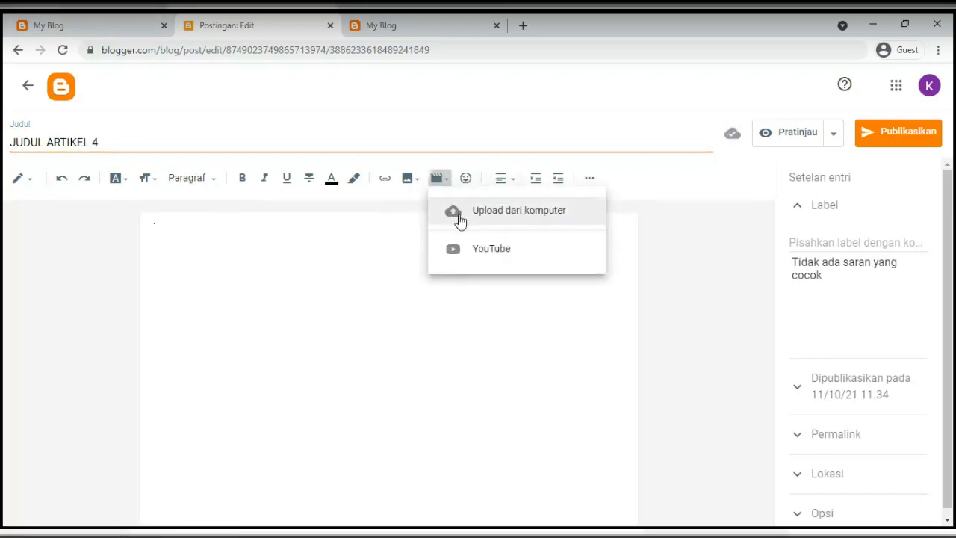
{"action": "left_click", "coordinate": [470, 252]}
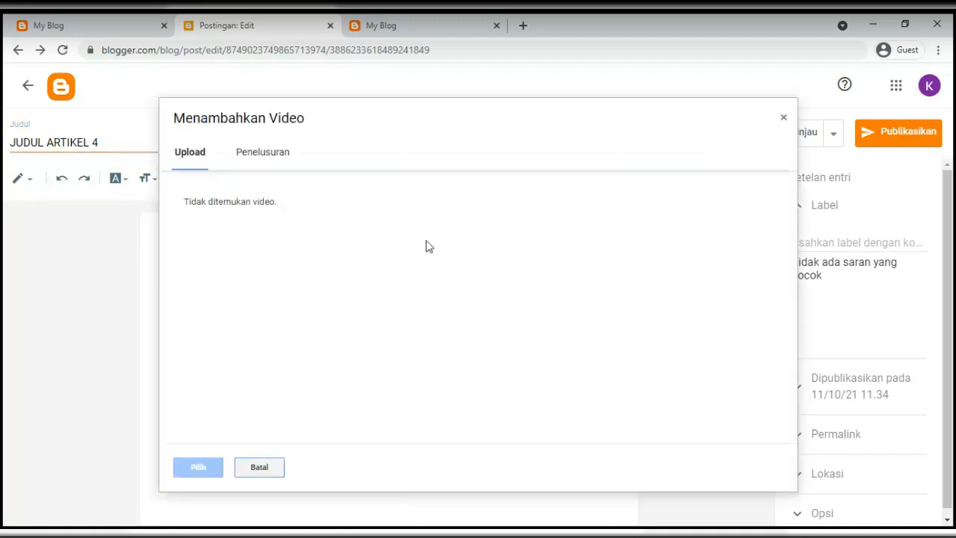
{"action": "left_click", "coordinate": [260, 163]}
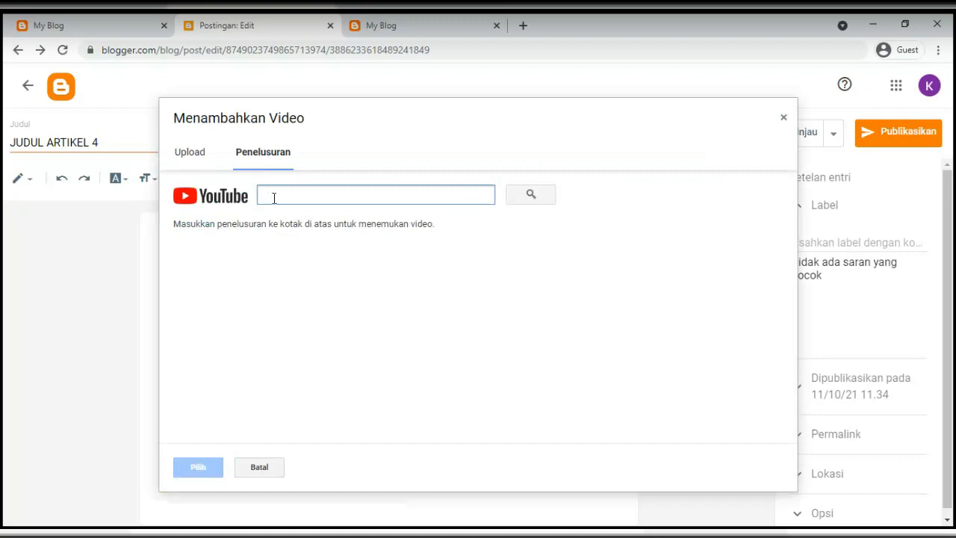
{"action": "type", "text": "blogger"}
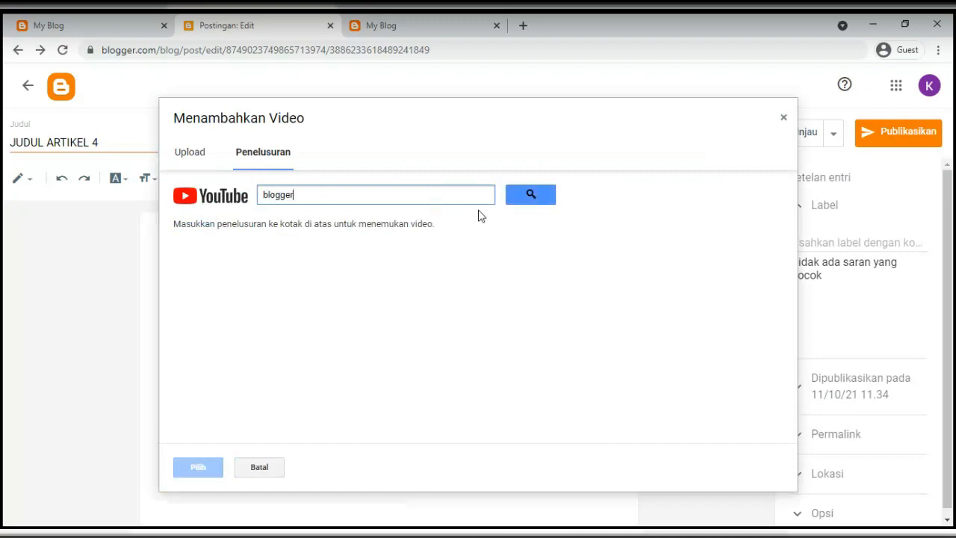
{"action": "left_click", "coordinate": [529, 196]}
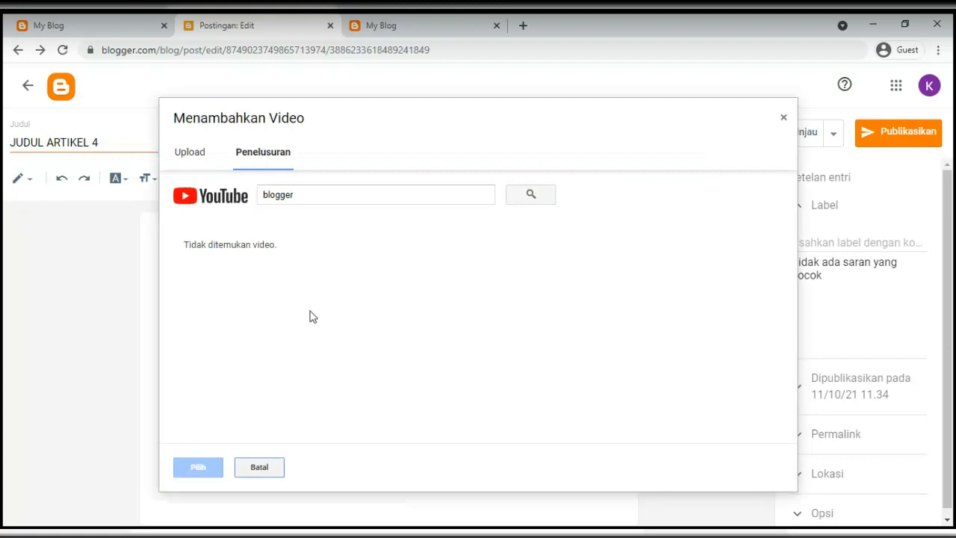
{"action": "left_click", "coordinate": [200, 155]}
{"action": "left_click", "coordinate": [271, 155]}
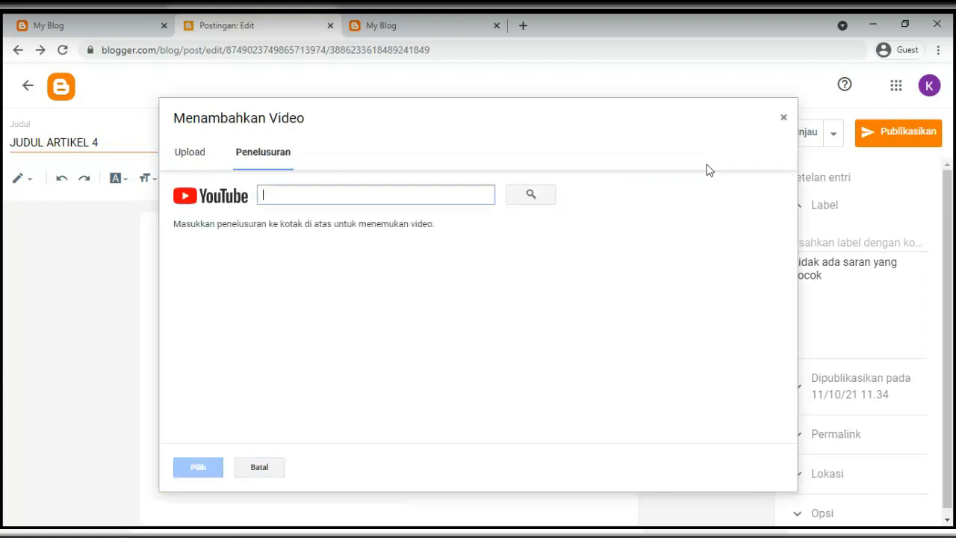
{"action": "left_click", "coordinate": [784, 118]}
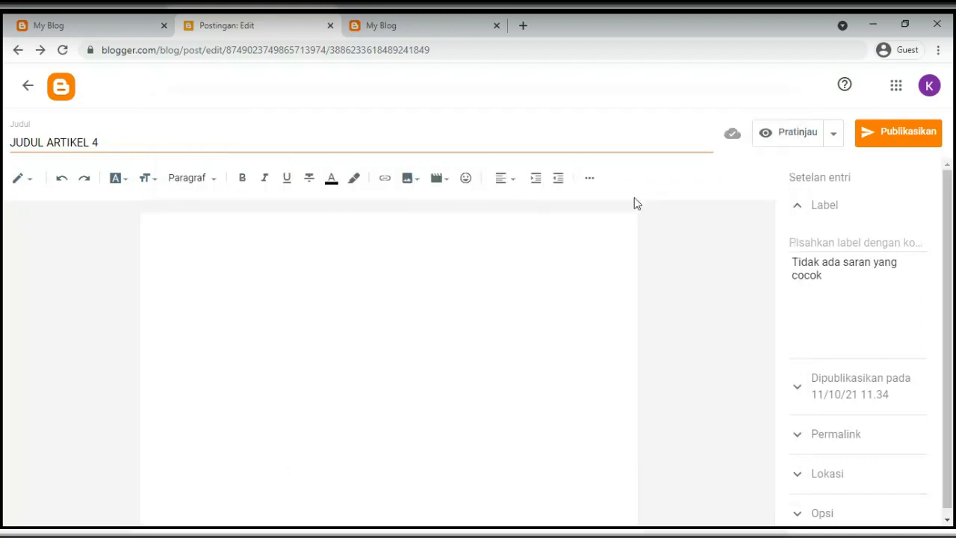
Upload abstract-gdf746aac4_640.jpg into the JUDUL ARTIKEL 4 body, keeping it medium-sized
{"action": "left_click", "coordinate": [440, 181]}
{"action": "left_click", "coordinate": [381, 229]}
{"action": "left_click", "coordinate": [418, 182]}
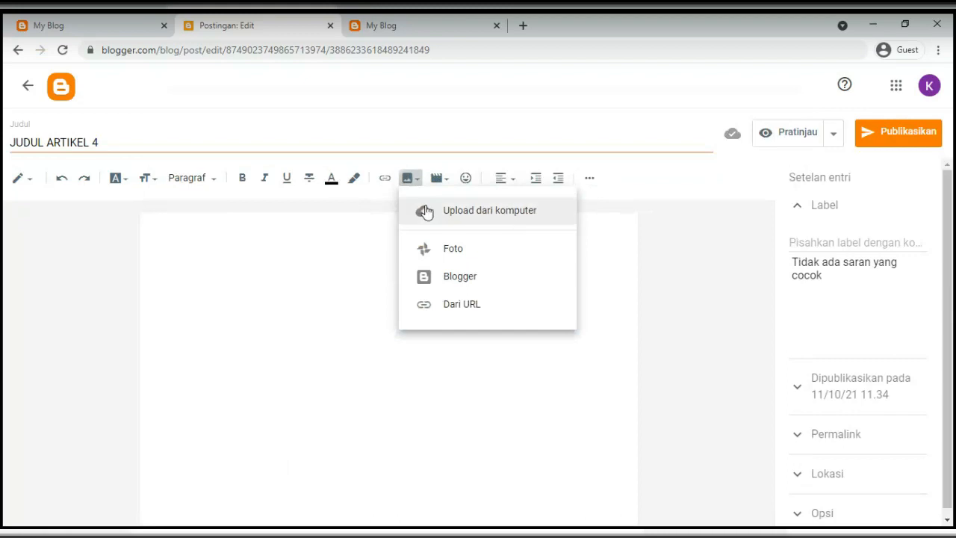
{"action": "left_click", "coordinate": [423, 212]}
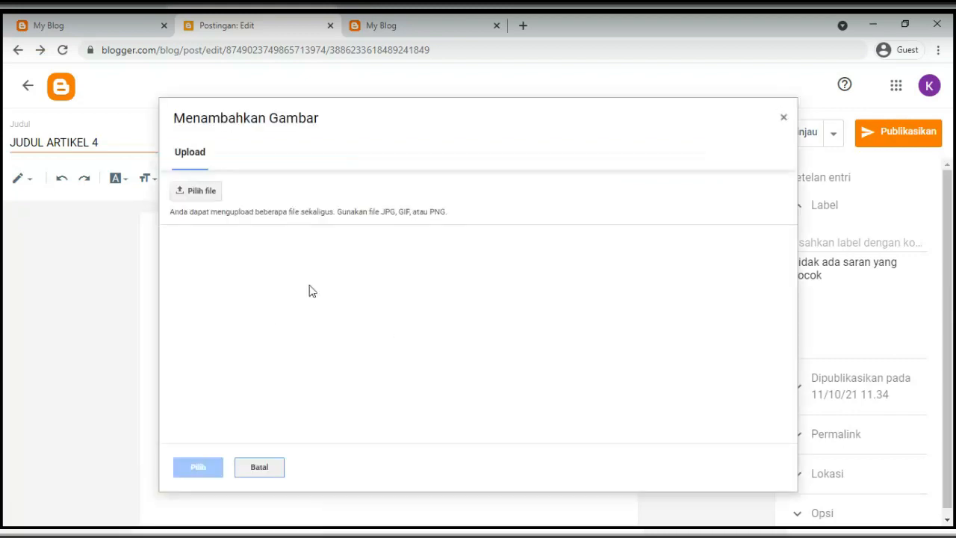
{"action": "left_click", "coordinate": [211, 189]}
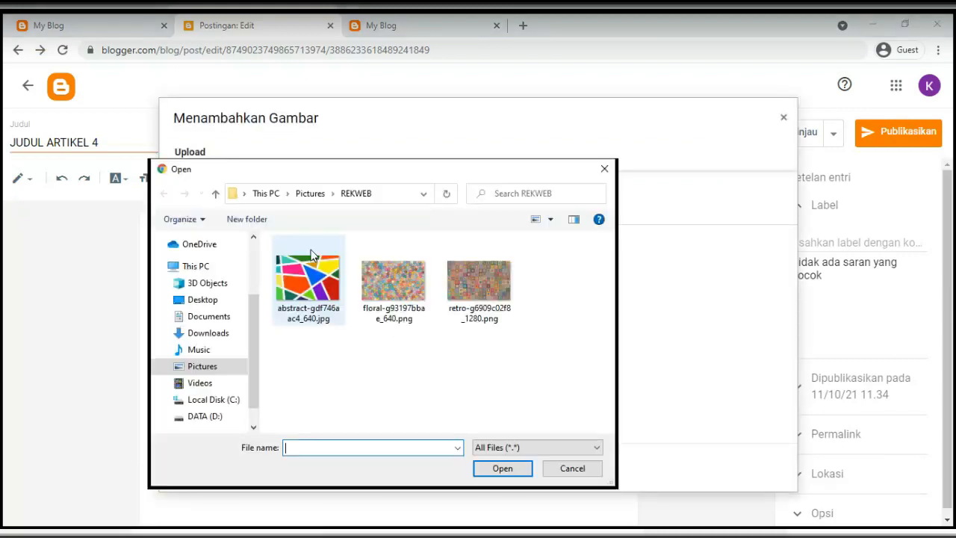
{"action": "double_click", "coordinate": [308, 287]}
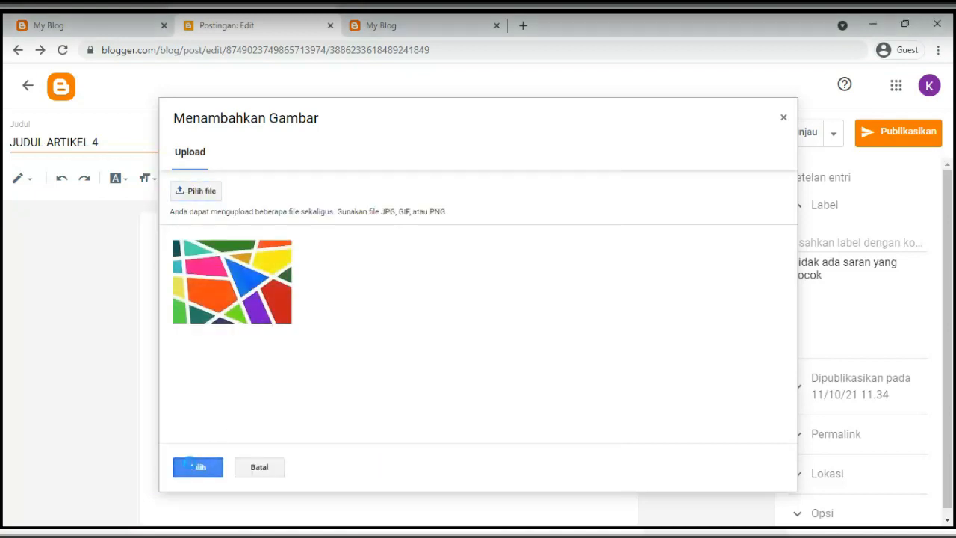
{"action": "left_click", "coordinate": [193, 468]}
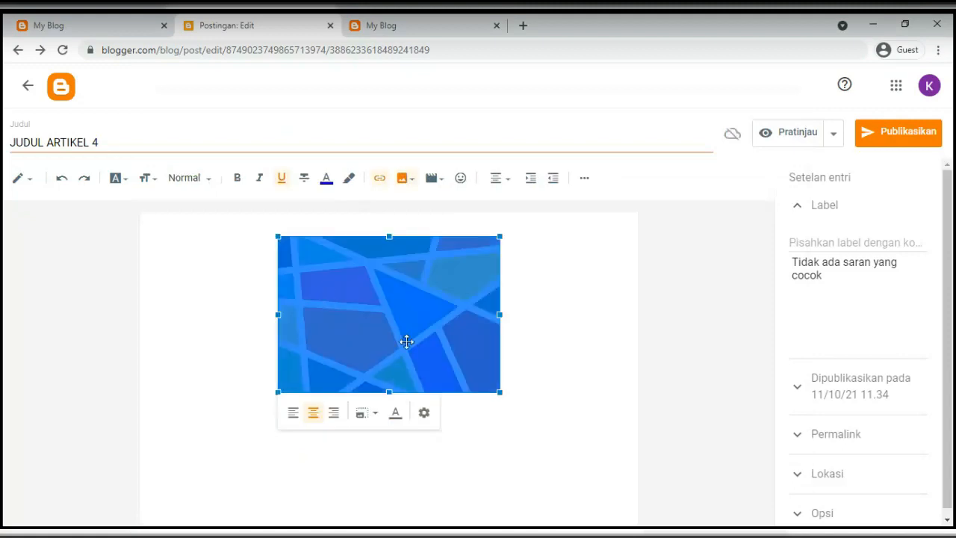
{"action": "left_click", "coordinate": [371, 417]}
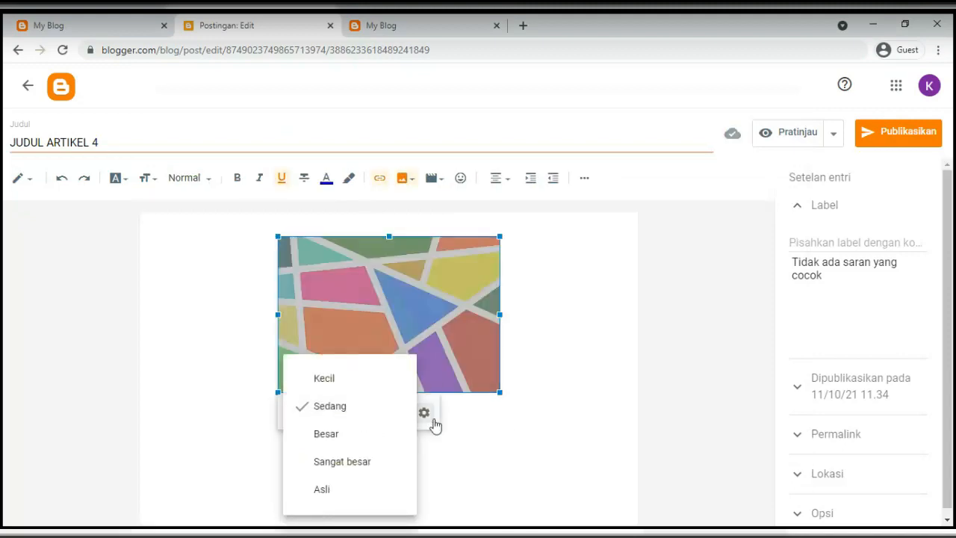
{"action": "left_click", "coordinate": [510, 423]}
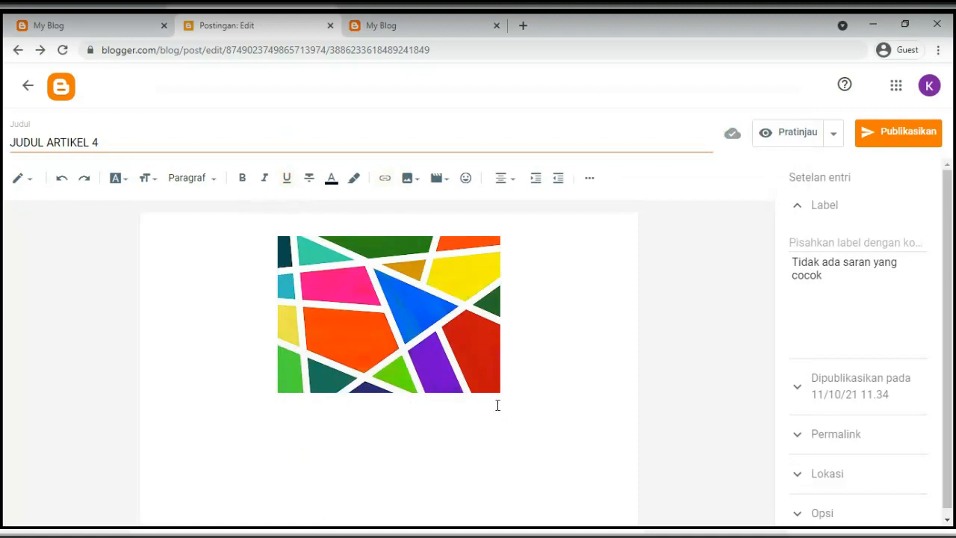
Paste the Lorem ipsum paragraph below the image, removing a stray line above it
{"action": "type", "text": "Lorem ipsum dolor sit amet, consectetur adipiscing elit, sed do eiusmod tempor incididunt ut labore et dolore magna aliqua. Ut enim ad minim veniam, quis nostrud exercitation ullamco laboris nisi ut aliquip ex ea commodo consequat. Duis aute irure dolor in reprehenderit in voluptate velit esse cillum dolore eu fugiat nulla pariatur. Excepteur sint occaecat cupidatat non proident, sunt in culpa qui officia deserunt mollit anim id est laborum"}
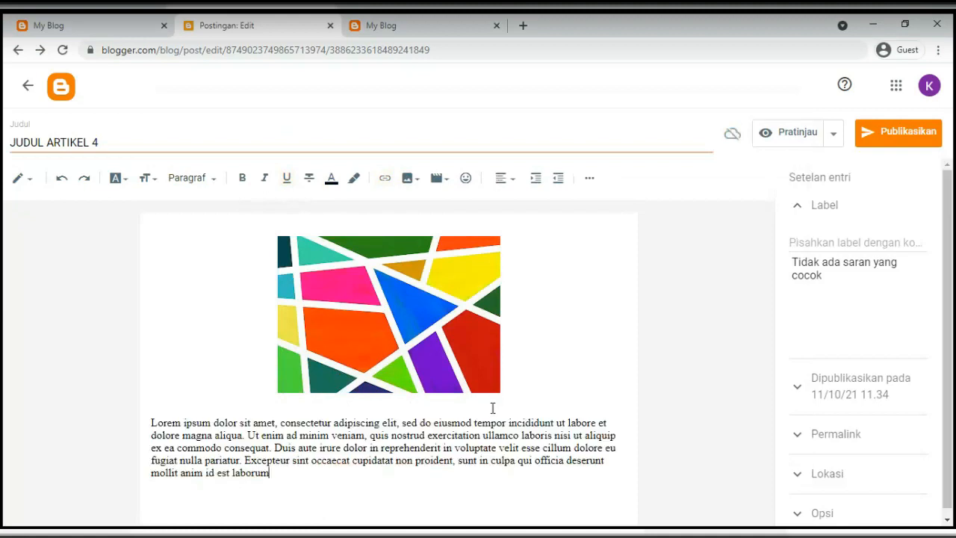
{"action": "left_click", "coordinate": [151, 424]}
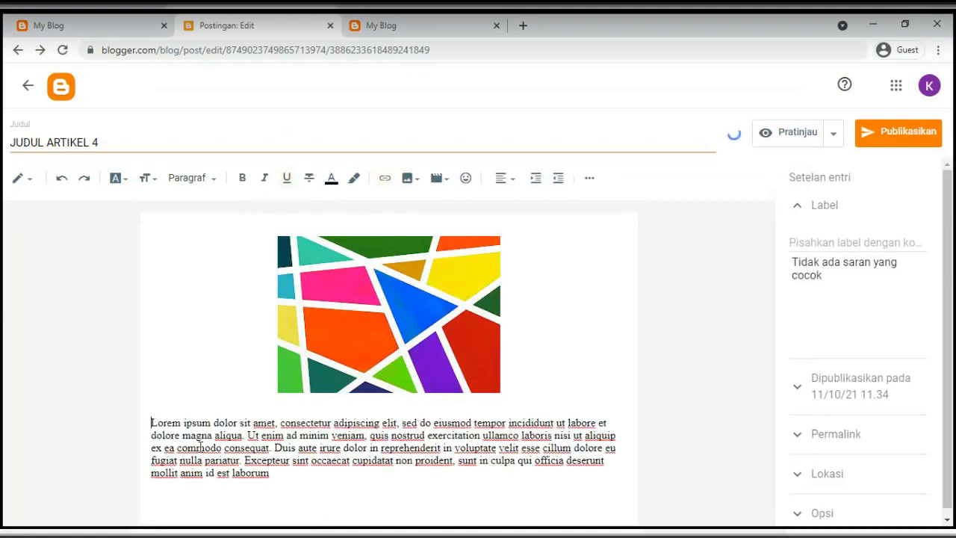
{"action": "key", "text": "Return"}
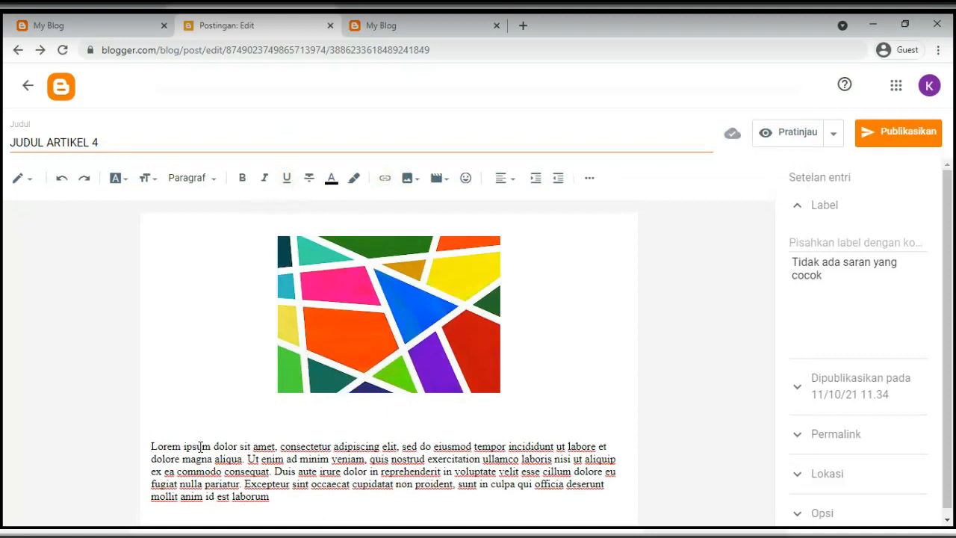
{"action": "type", "text": "S"}
{"action": "type", "text": "unjungi web"}
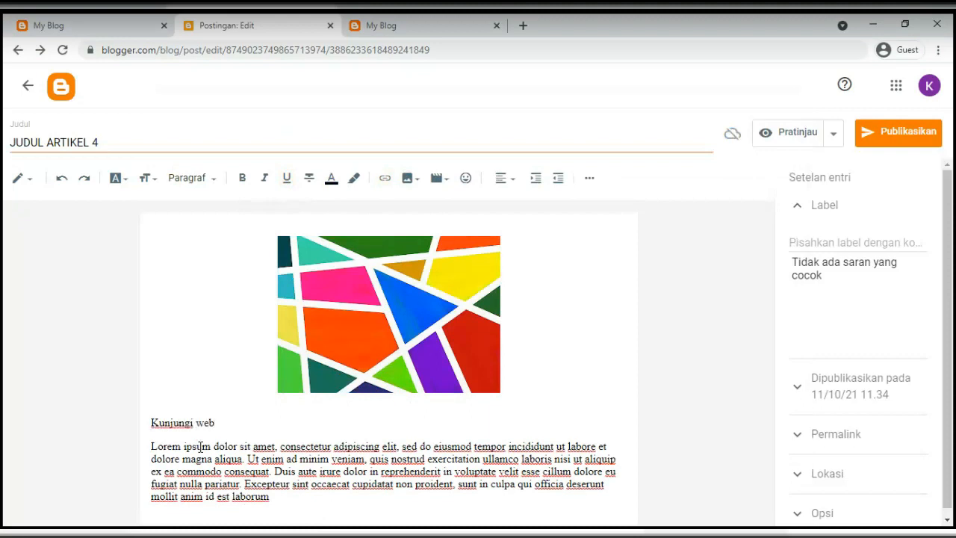
{"action": "key", "text": "shift+Home"}
{"action": "key", "text": "BackSpace"}
{"action": "key", "text": "Delete"}
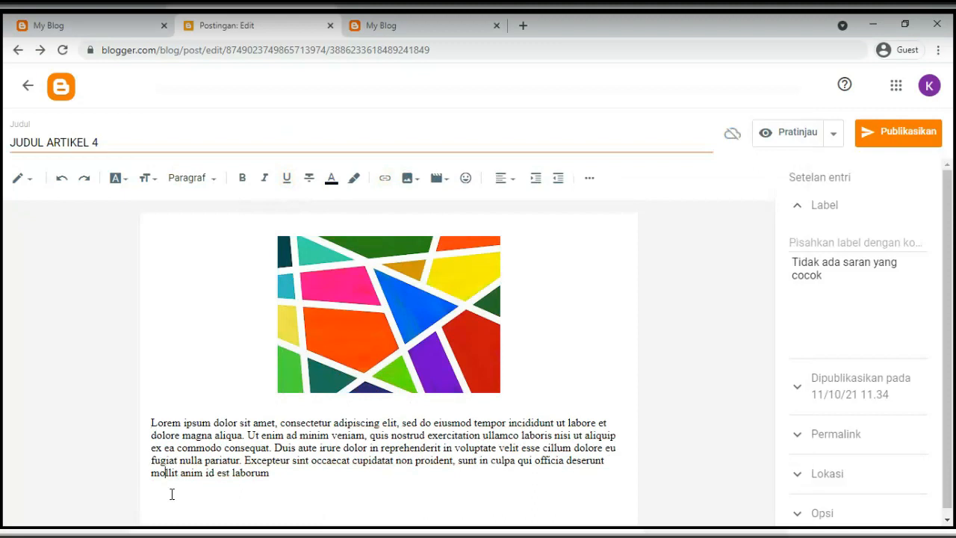
Add the line 'Kunjungi Web Budi Luhur' after the paragraph and select 'Web Budi Luhur'
{"action": "key", "text": "End"}
{"action": "key", "text": "Return"}
{"action": "key", "text": "Return"}
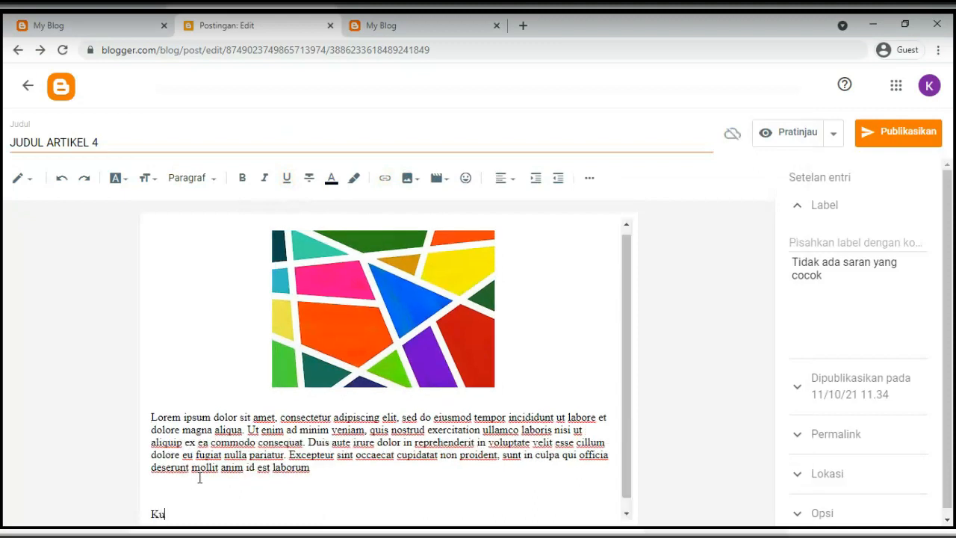
{"action": "scroll", "coordinate": [230, 467], "scroll_direction": "down", "scroll_amount": 1}
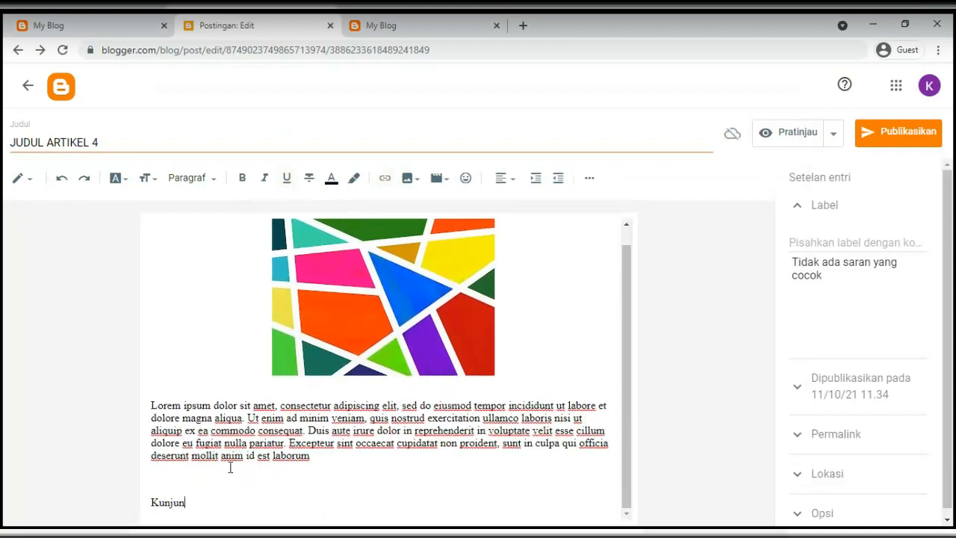
{"action": "type", "text": "Kunjungi Web Budi Luhur"}
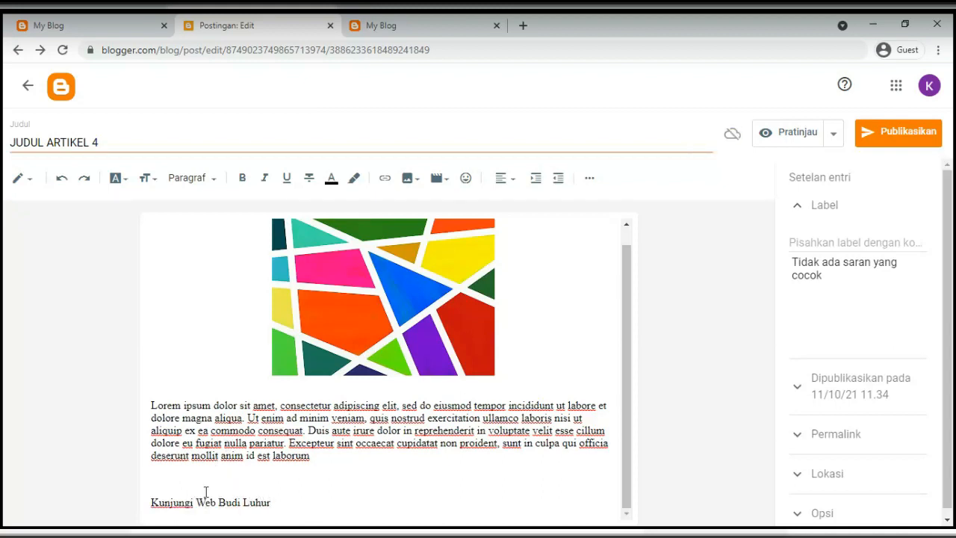
{"action": "left_click_drag", "start_coordinate": [197, 502], "coordinate": [270, 502]}
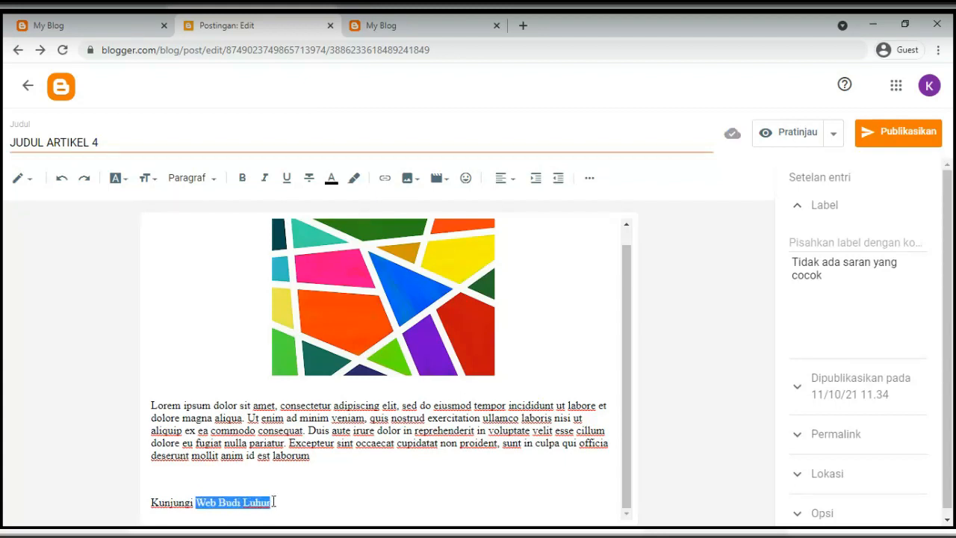
{"action": "left_click", "coordinate": [384, 179]}
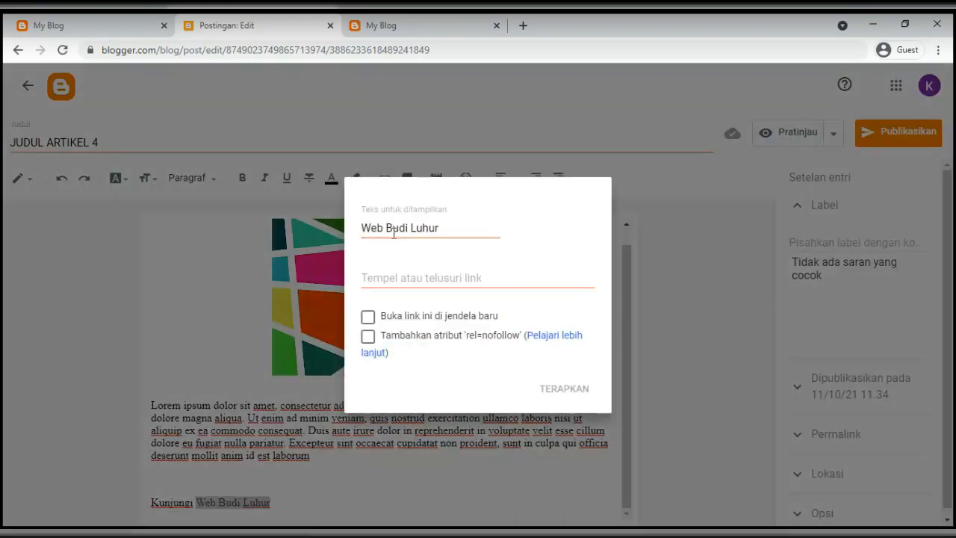
{"action": "left_click", "coordinate": [394, 229]}
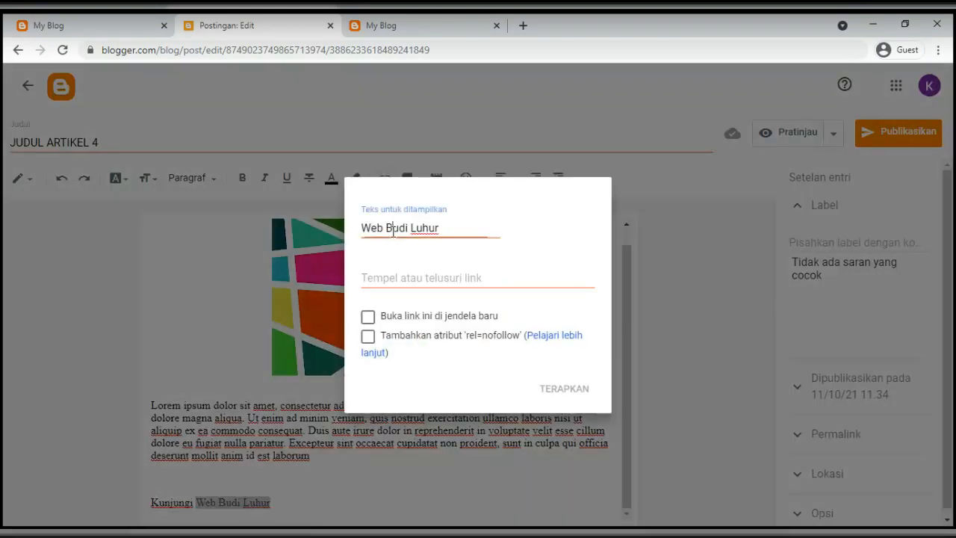
{"action": "left_click", "coordinate": [367, 280]}
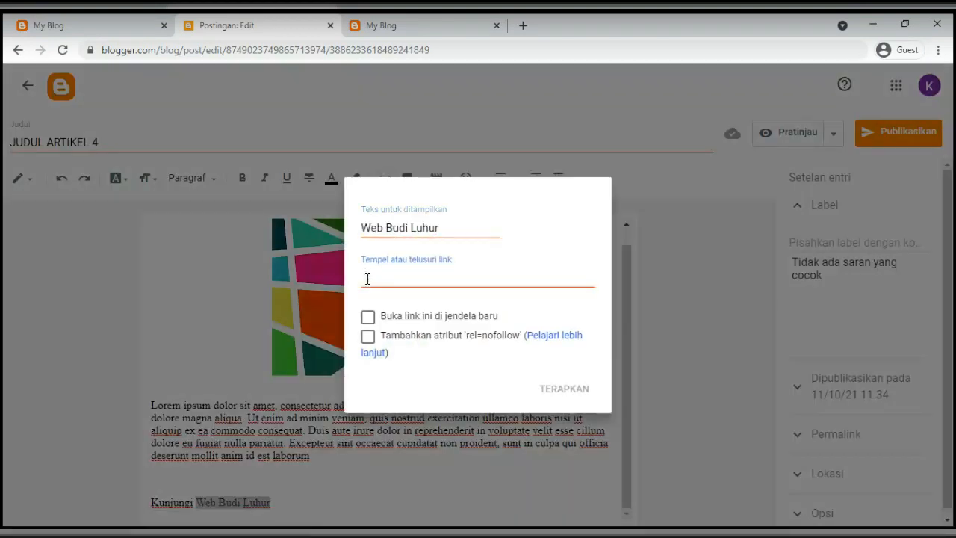
{"action": "type", "text": "www.budiluhur.ac.id"}
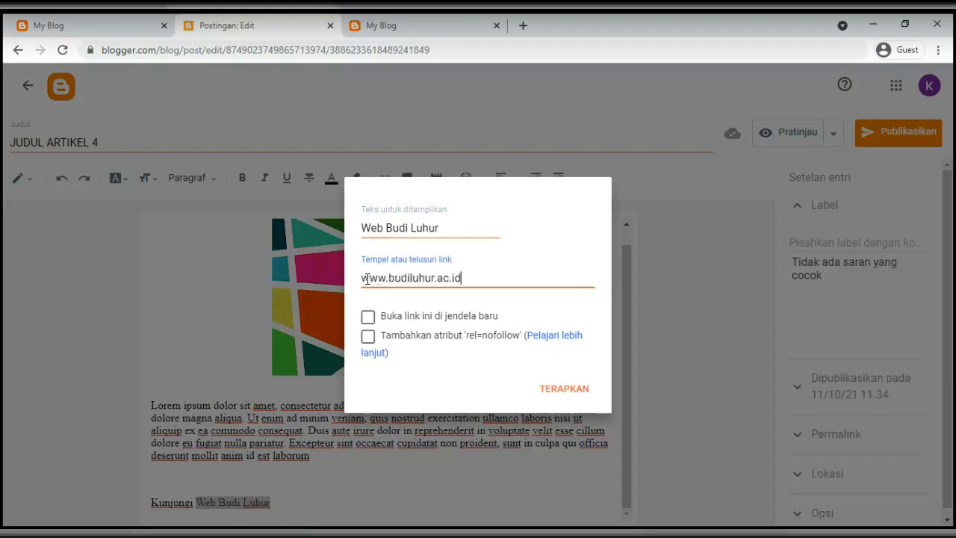
{"action": "left_click", "coordinate": [367, 317]}
{"action": "left_click", "coordinate": [367, 337]}
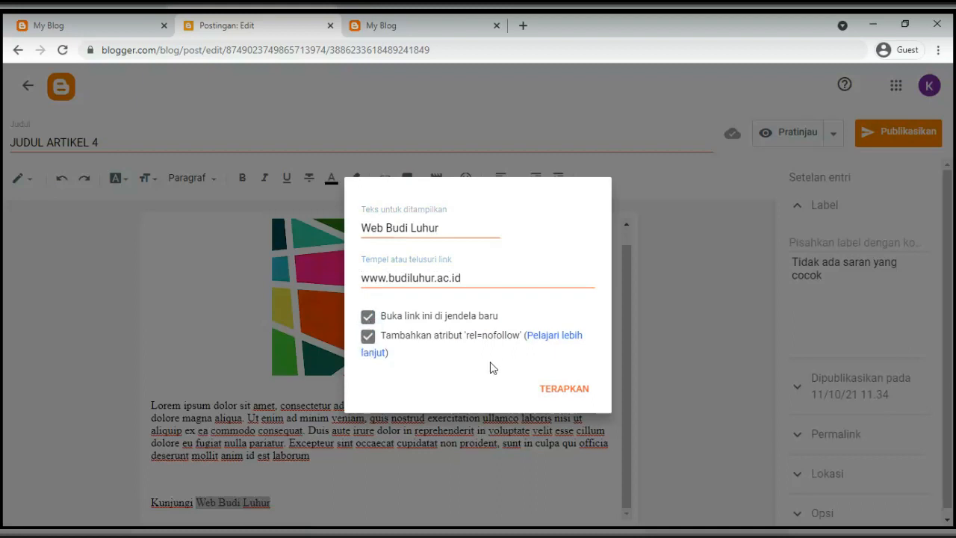
{"action": "left_click", "coordinate": [559, 397]}
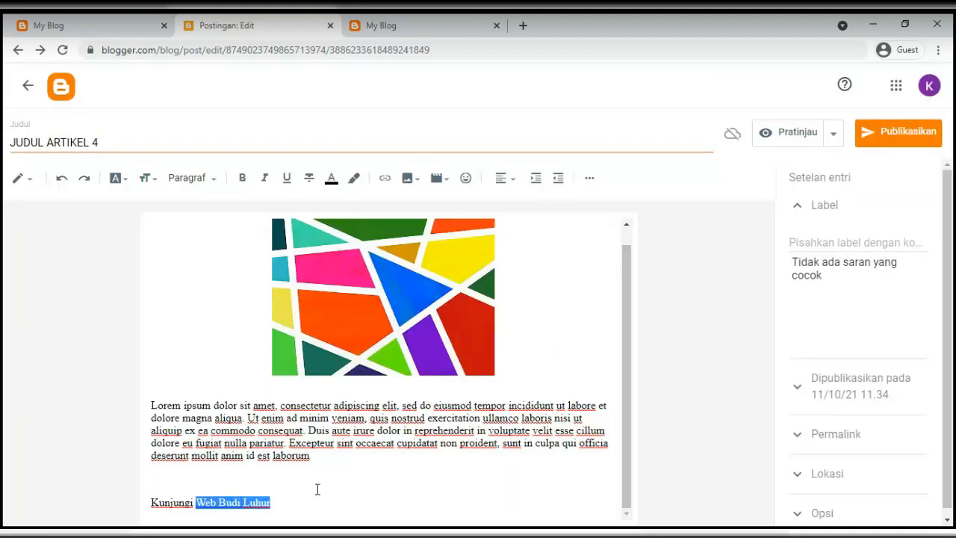
{"action": "left_click", "coordinate": [231, 508]}
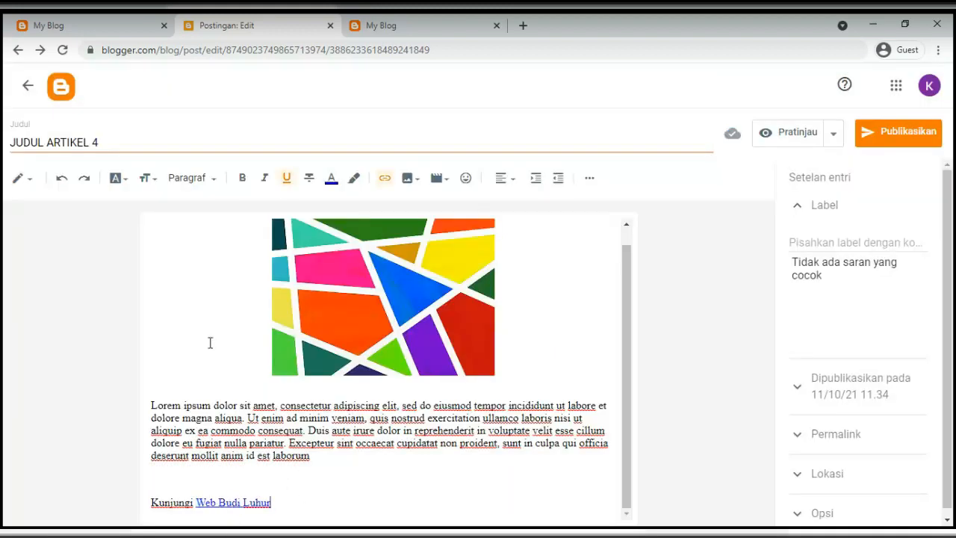
Tag the post with labels artikel, gambar, kontent, link and budi luhur
{"action": "left_click", "coordinate": [853, 240]}
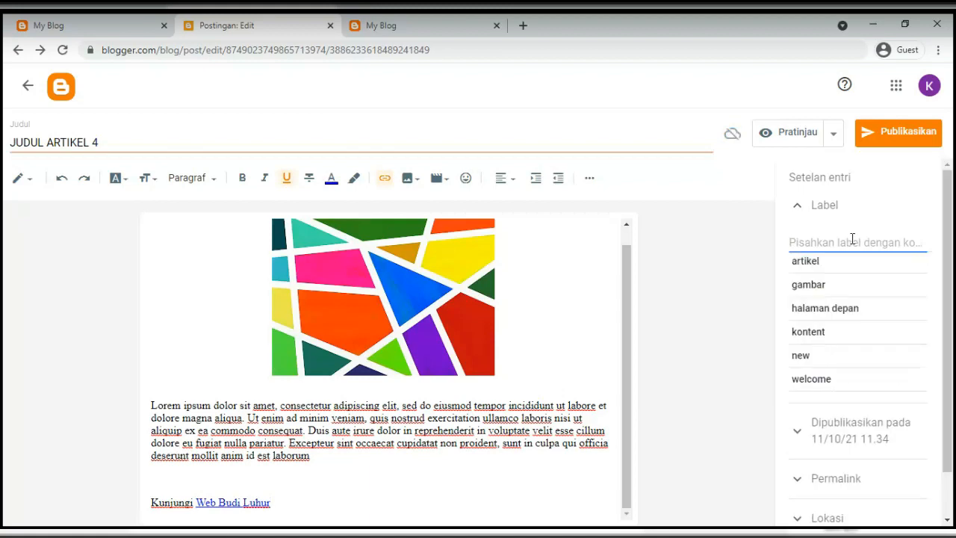
{"action": "left_click", "coordinate": [798, 269]}
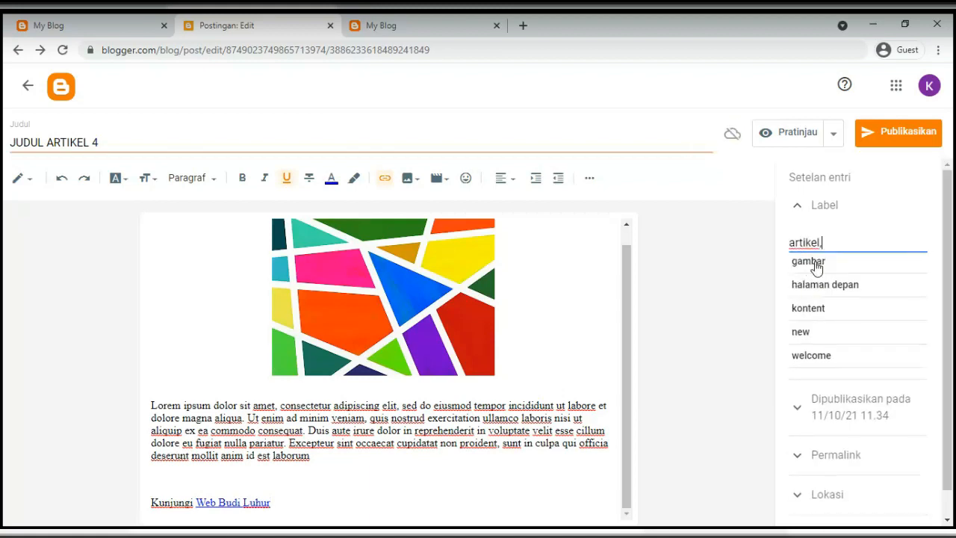
{"action": "left_click", "coordinate": [816, 267]}
{"action": "left_click", "coordinate": [817, 289]}
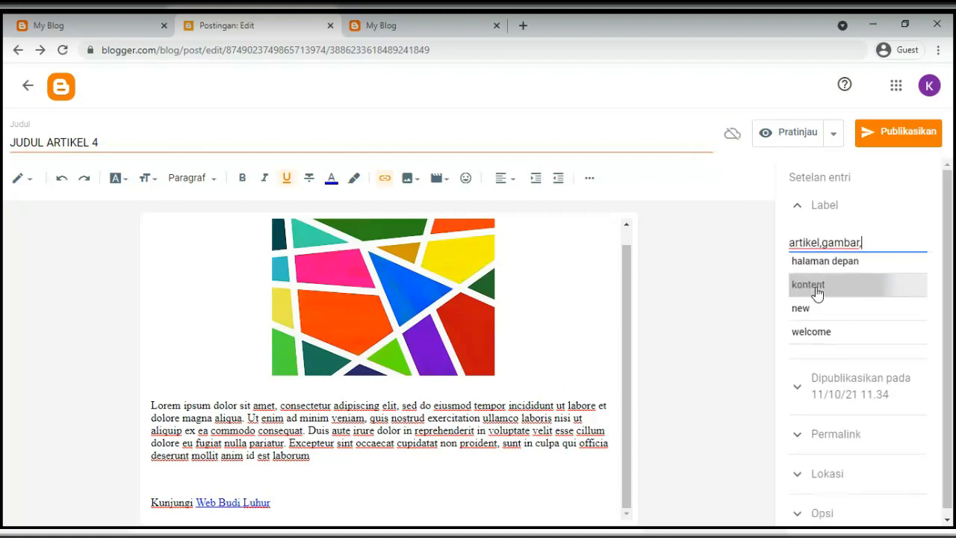
{"action": "type", "text": "link,budi luhur"}
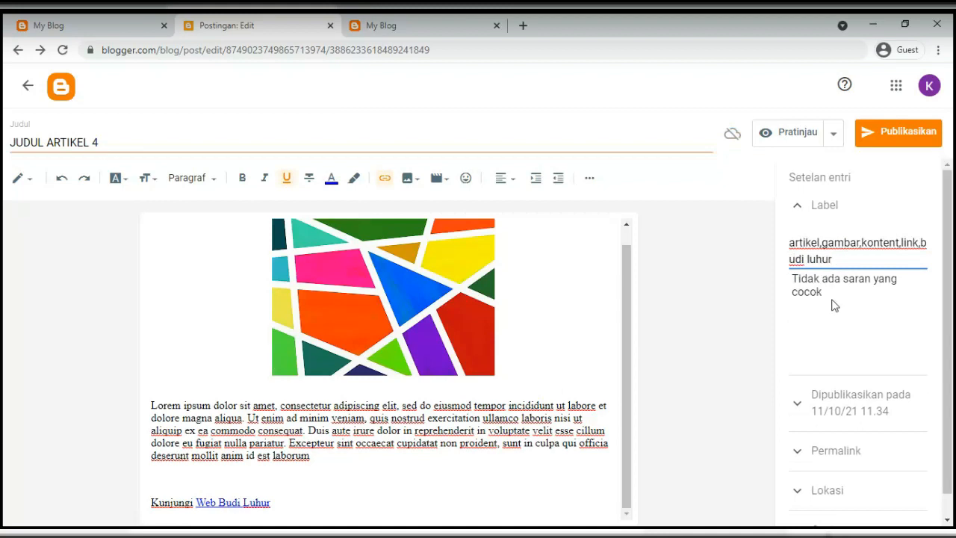
Set the post's custom permalink (Permalink Khusus) to artikel-budi-luhur
{"action": "scroll", "coordinate": [827, 413], "scroll_direction": "down", "scroll_amount": 1}
{"action": "left_click", "coordinate": [823, 430]}
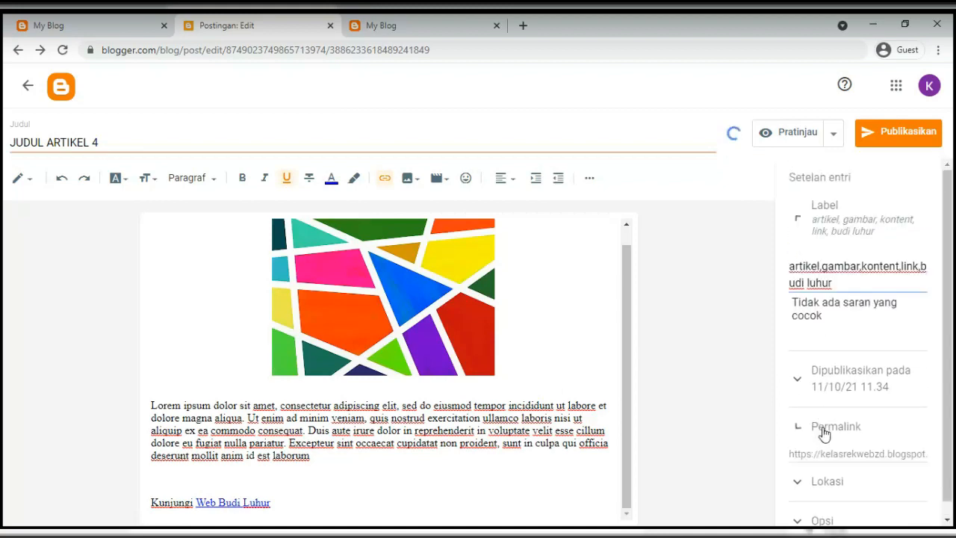
{"action": "left_click", "coordinate": [800, 435]}
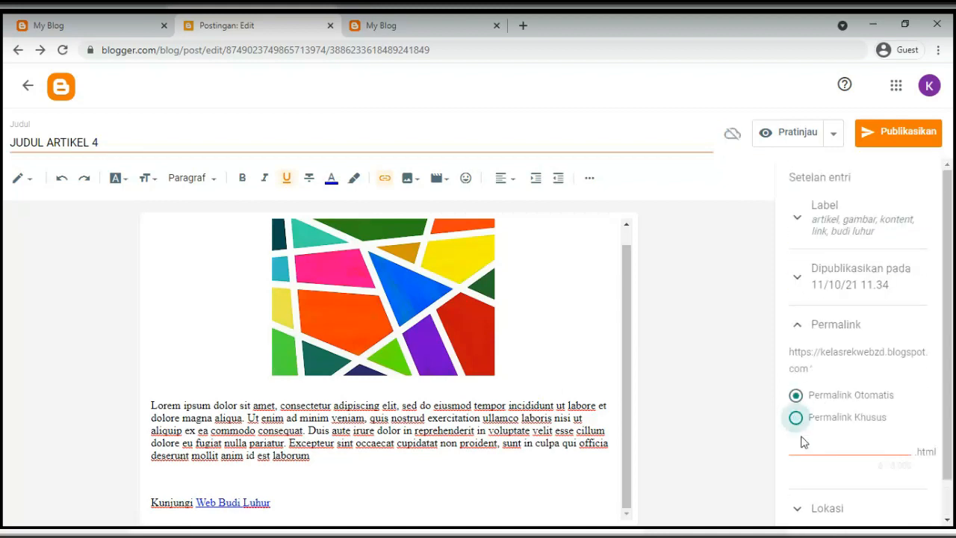
{"action": "left_click", "coordinate": [812, 444]}
{"action": "type", "text": "budi"}
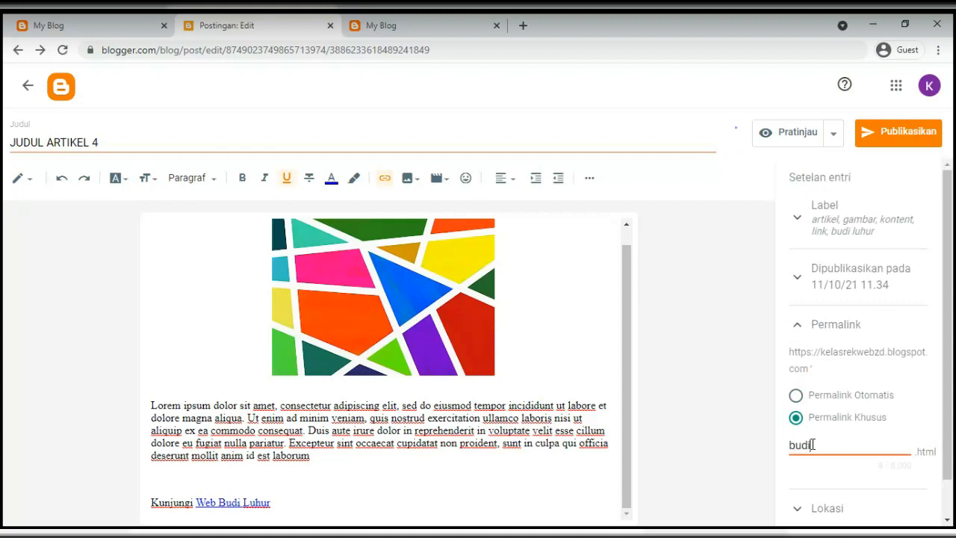
{"action": "type", "text": "-luhur"}
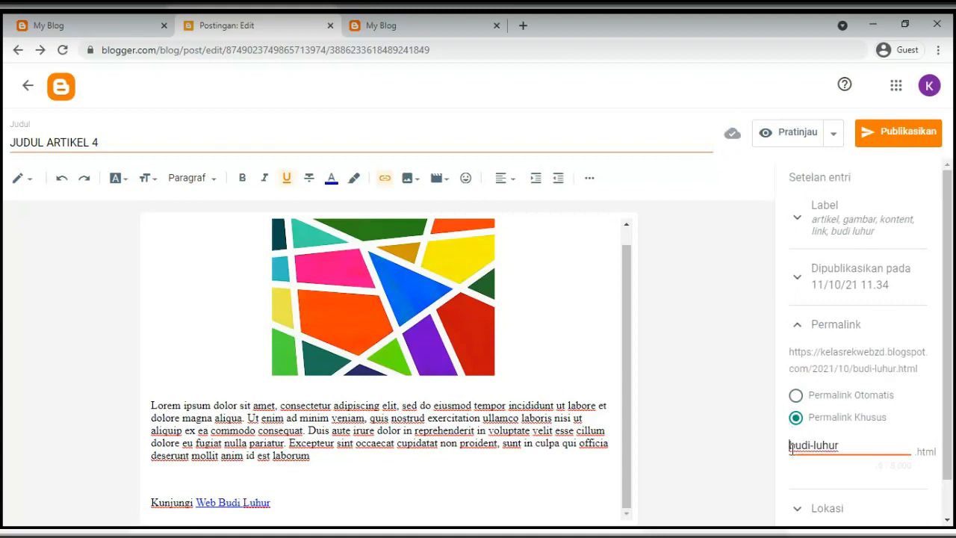
{"action": "type", "text": "konten"}
{"action": "key", "text": "BackSpace"}
{"action": "key", "text": "BackSpace"}
{"action": "key", "text": "BackSpace"}
{"action": "key", "text": "BackSpace"}
{"action": "key", "text": "BackSpace"}
{"action": "key", "text": "BackSpace"}
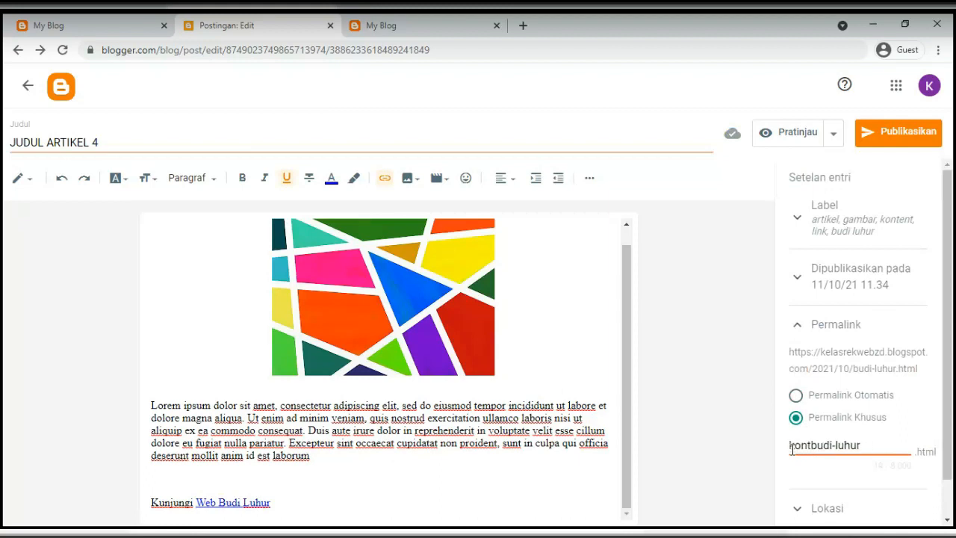
{"action": "type", "text": "artikel-"}
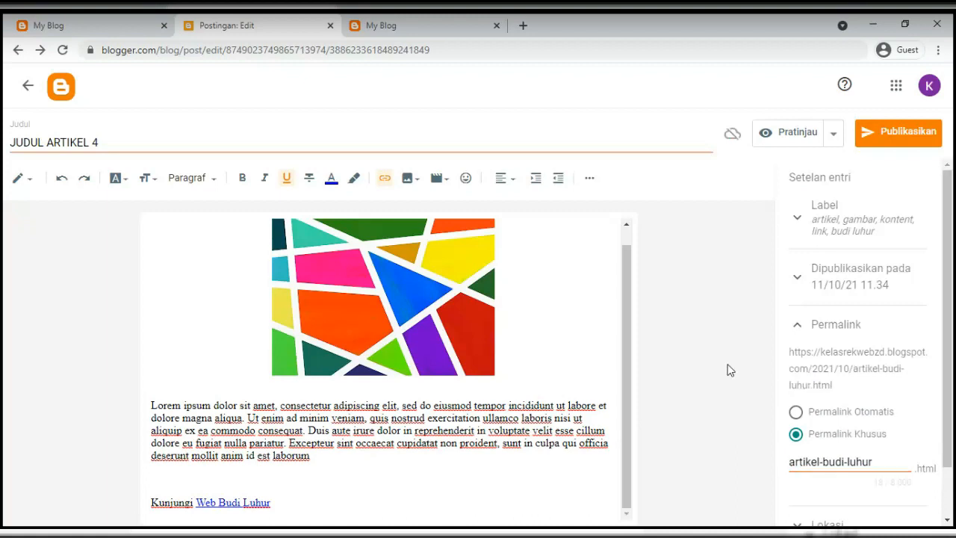
{"action": "left_click", "coordinate": [833, 134]}
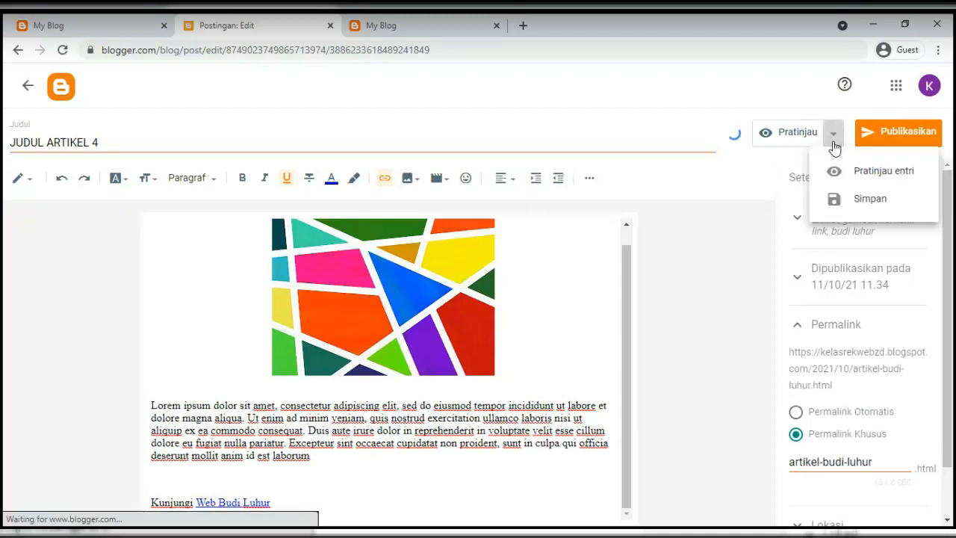
{"action": "left_click", "coordinate": [834, 180]}
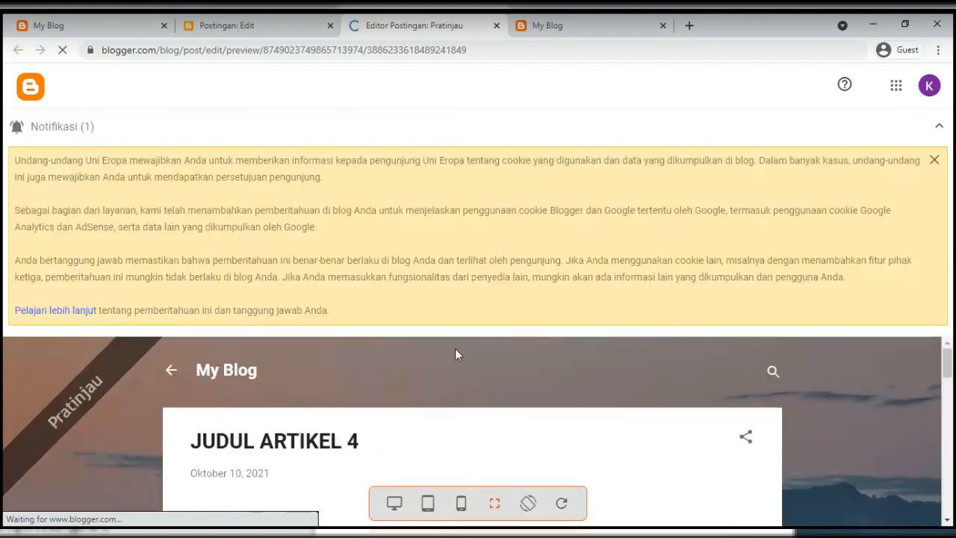
{"action": "scroll", "coordinate": [405, 366], "scroll_direction": "down", "scroll_amount": 5}
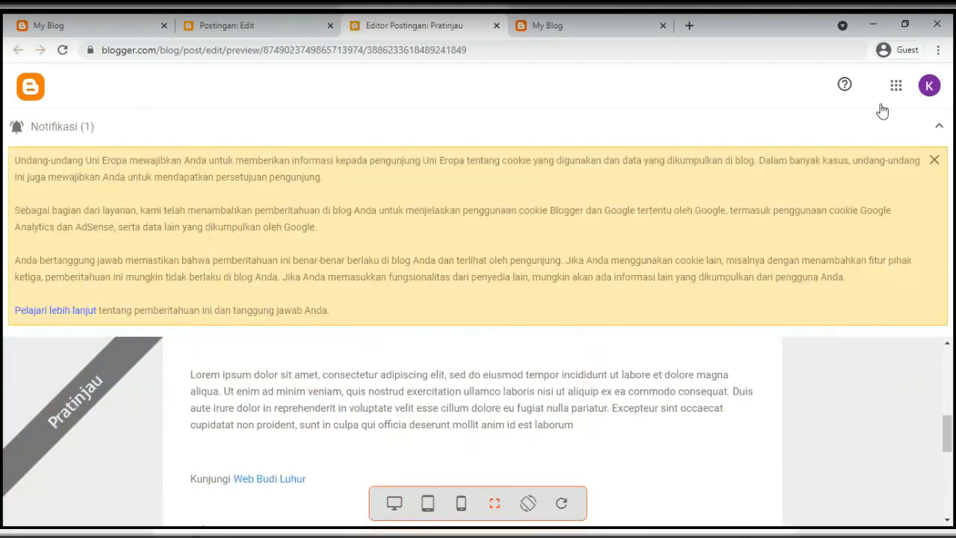
{"action": "left_click", "coordinate": [936, 127]}
{"action": "scroll", "coordinate": [430, 334], "scroll_direction": "up", "scroll_amount": 3}
{"action": "scroll", "coordinate": [430, 338], "scroll_direction": "down", "scroll_amount": 2}
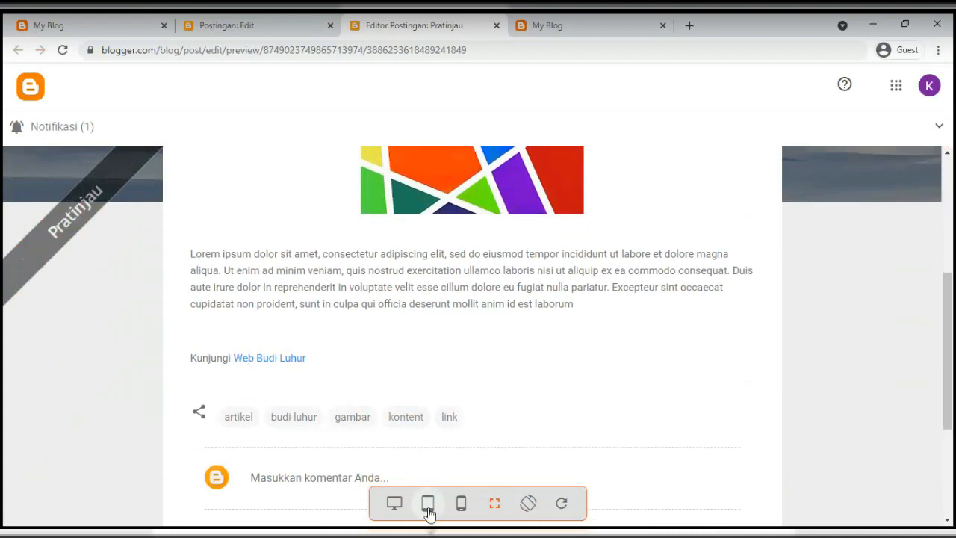
{"action": "left_click", "coordinate": [428, 504]}
{"action": "left_click", "coordinate": [461, 506]}
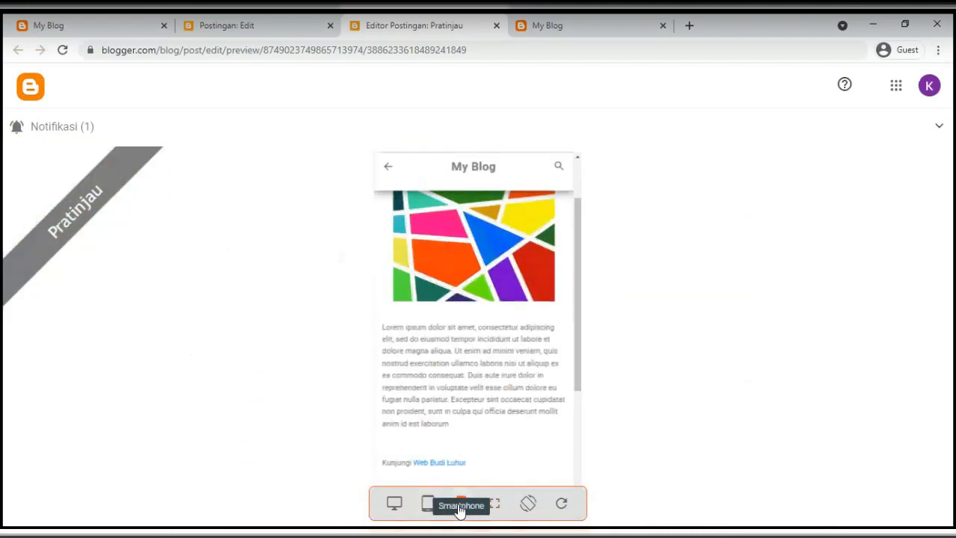
{"action": "left_click", "coordinate": [280, 30]}
{"action": "left_click", "coordinate": [497, 26]}
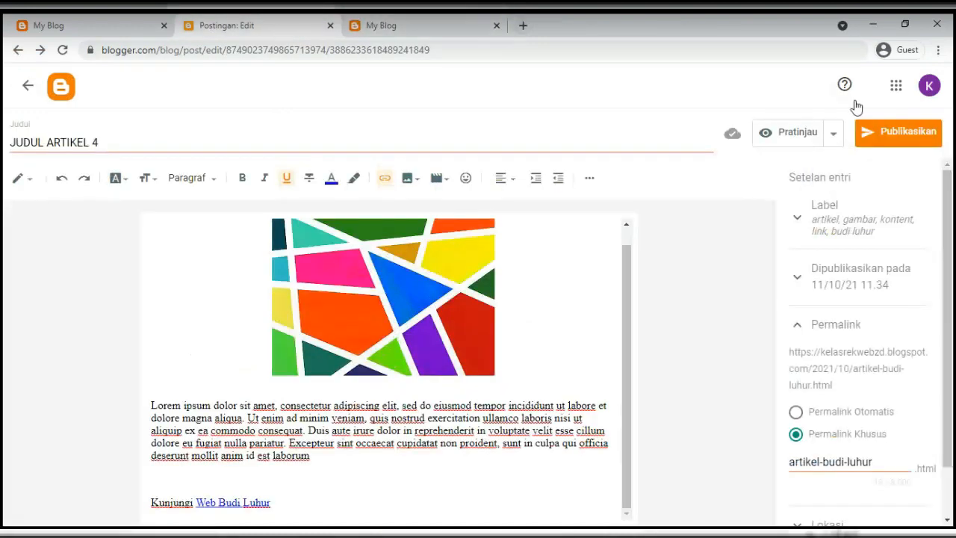
Publish JUDUL ARTIKEL 4 and dismiss the cookie notification
{"action": "left_click", "coordinate": [887, 132]}
{"action": "left_click", "coordinate": [567, 342]}
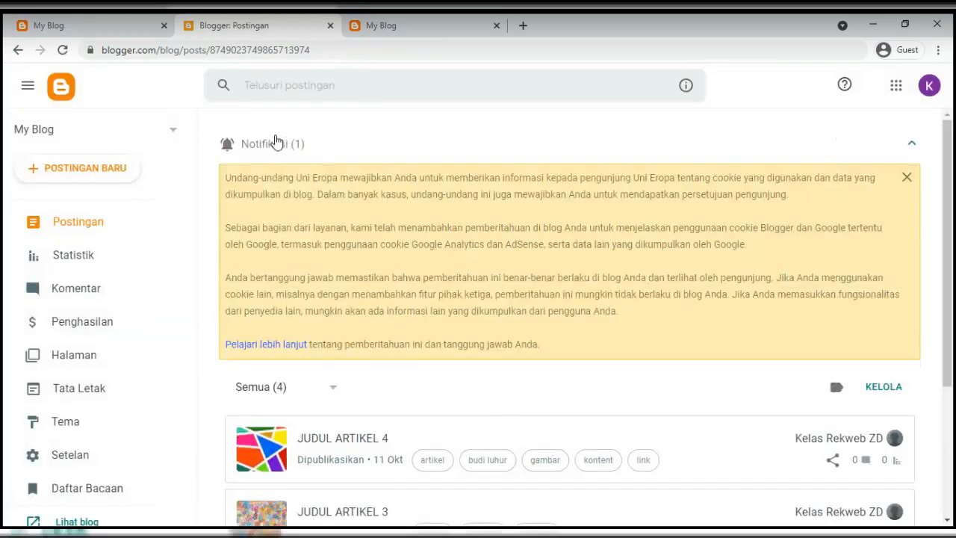
{"action": "left_click", "coordinate": [276, 143]}
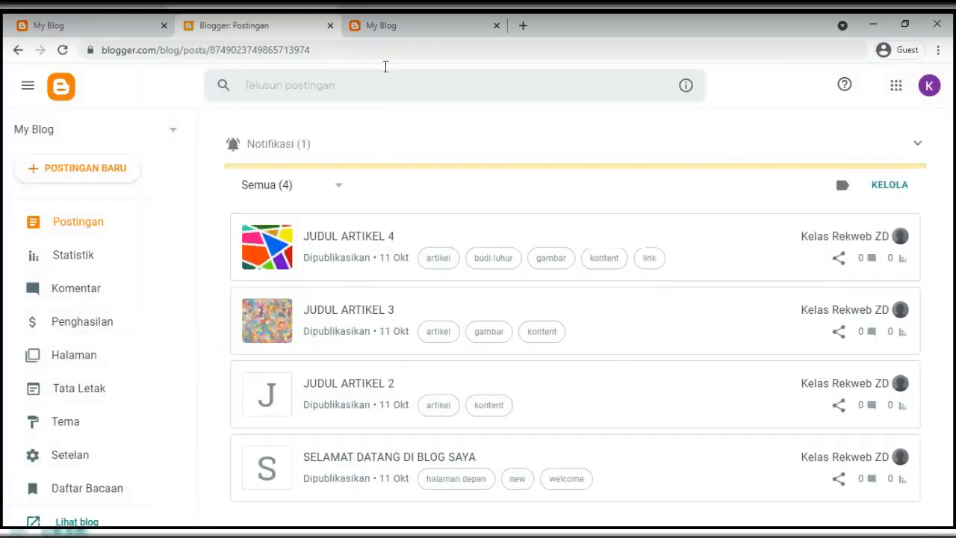
Reload the live blog and confirm JUDUL ARTIKEL 4 now appears at the top
{"action": "left_click", "coordinate": [413, 30]}
{"action": "key", "text": "F5"}
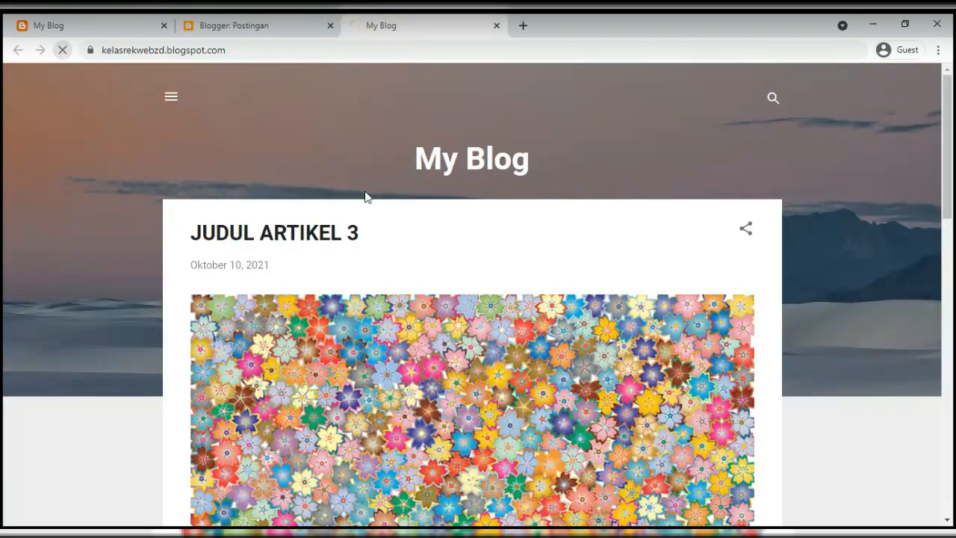
{"action": "scroll", "coordinate": [389, 232], "scroll_direction": "down", "scroll_amount": 5}
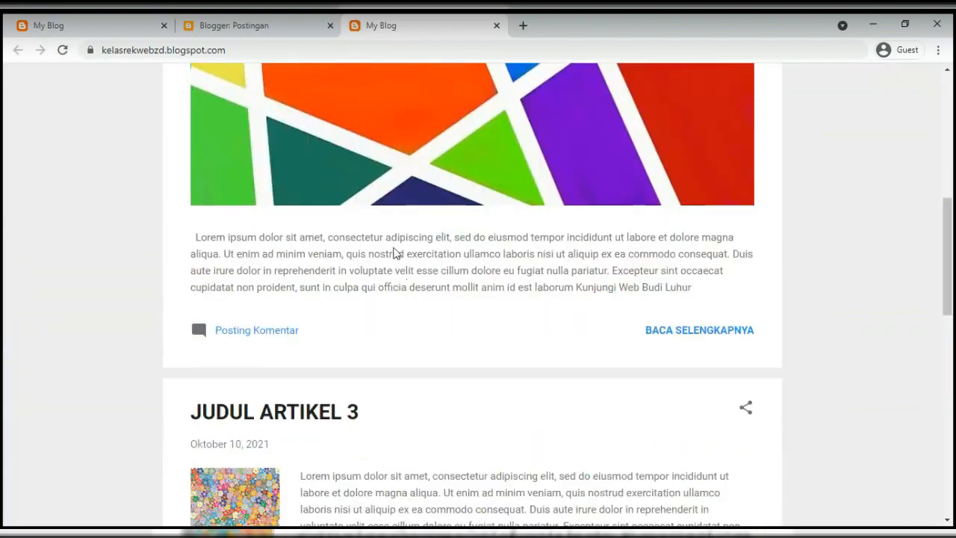
{"action": "scroll", "coordinate": [396, 254], "scroll_direction": "up", "scroll_amount": 1}
{"action": "scroll", "coordinate": [388, 254], "scroll_direction": "up", "scroll_amount": 4}
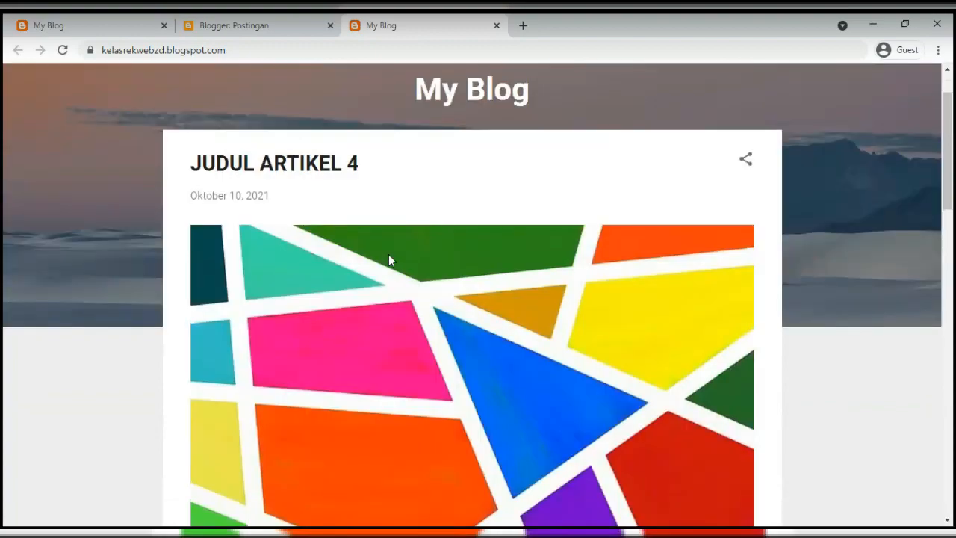
{"action": "scroll", "coordinate": [387, 255], "scroll_direction": "down", "scroll_amount": 4}
{"action": "scroll", "coordinate": [387, 259], "scroll_direction": "down", "scroll_amount": 2}
Read the full JUDUL ARTIKEL 4 page, return home, then go back to Blogger posts
{"action": "left_click", "coordinate": [651, 268]}
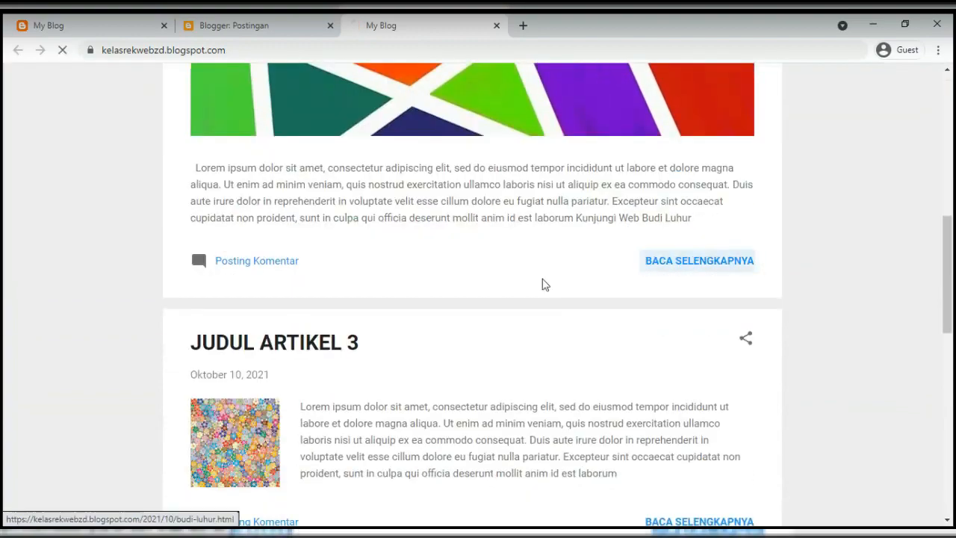
{"action": "scroll", "coordinate": [377, 280], "scroll_direction": "down", "scroll_amount": 4}
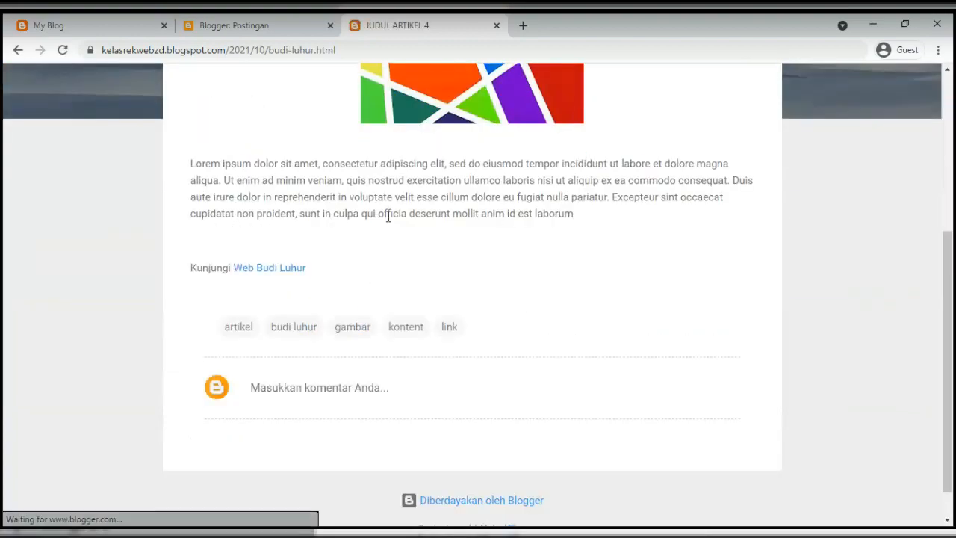
{"action": "scroll", "coordinate": [386, 242], "scroll_direction": "up", "scroll_amount": 3}
{"action": "scroll", "coordinate": [391, 209], "scroll_direction": "down", "scroll_amount": 2}
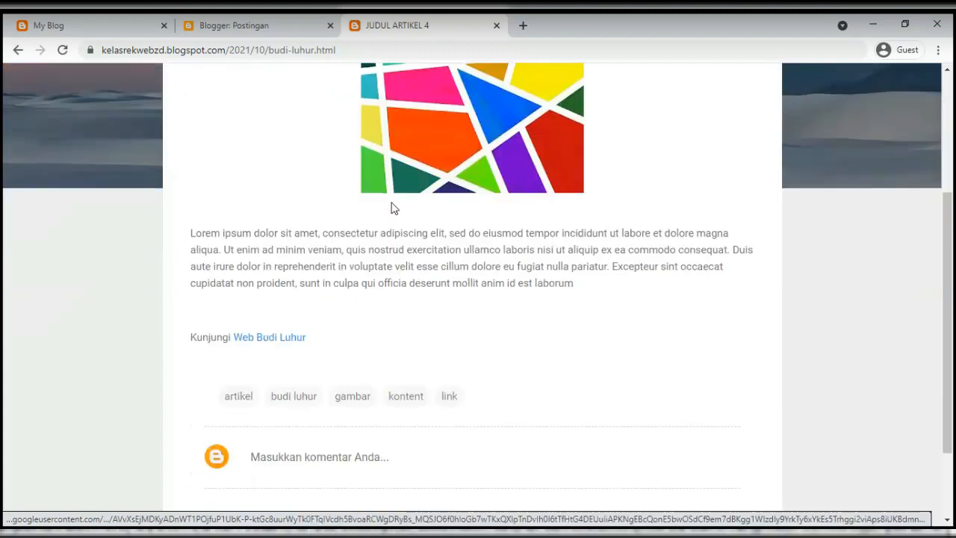
{"action": "scroll", "coordinate": [340, 267], "scroll_direction": "up", "scroll_amount": 3}
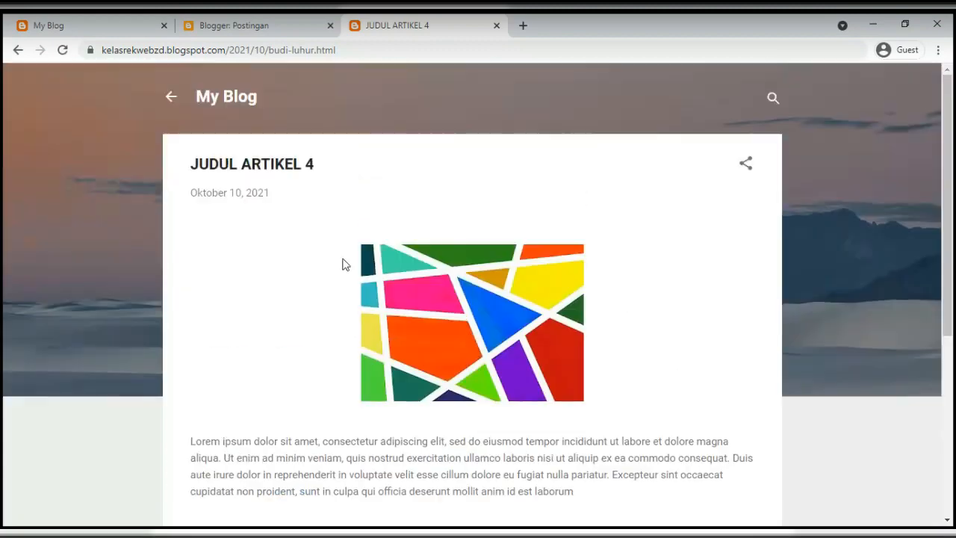
{"action": "left_click", "coordinate": [171, 104]}
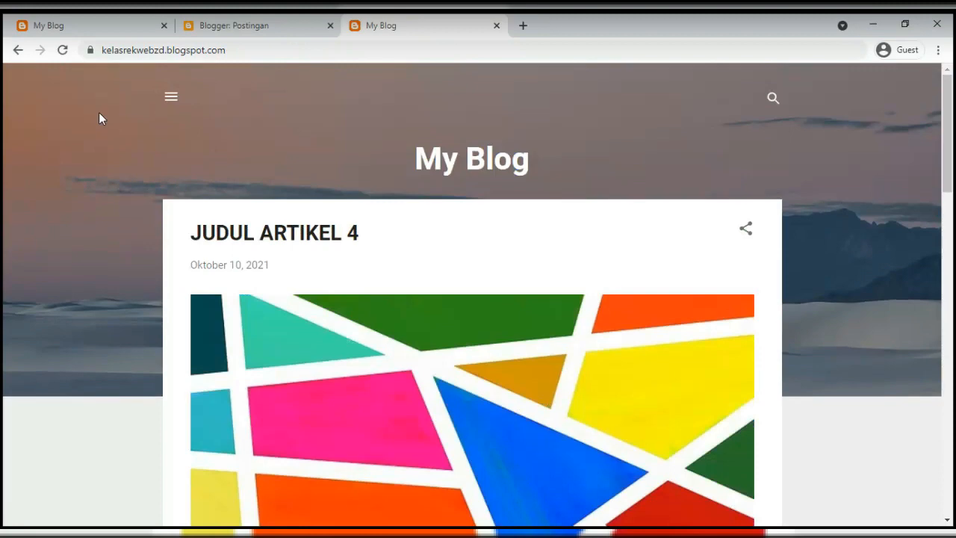
{"action": "scroll", "coordinate": [271, 276], "scroll_direction": "down", "scroll_amount": 20}
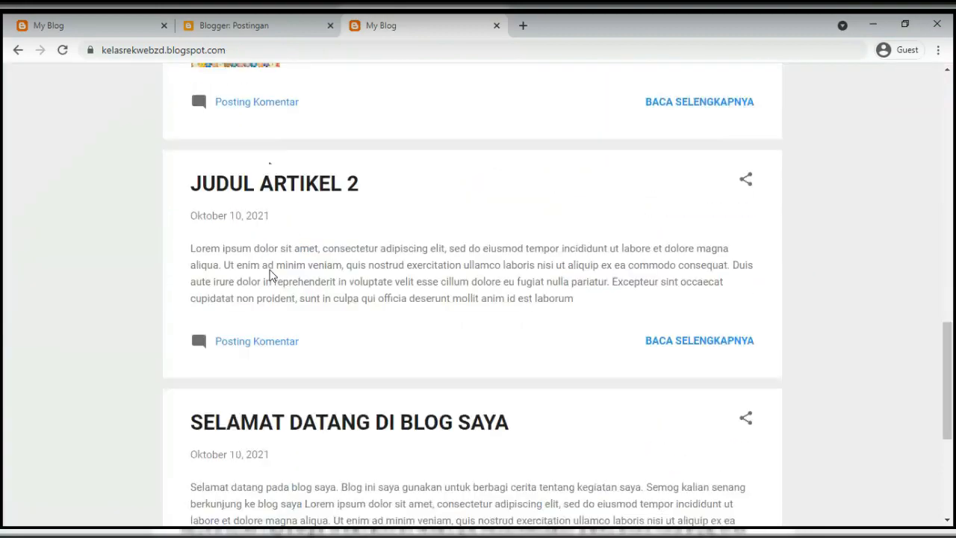
{"action": "scroll", "coordinate": [271, 277], "scroll_direction": "up", "scroll_amount": 20}
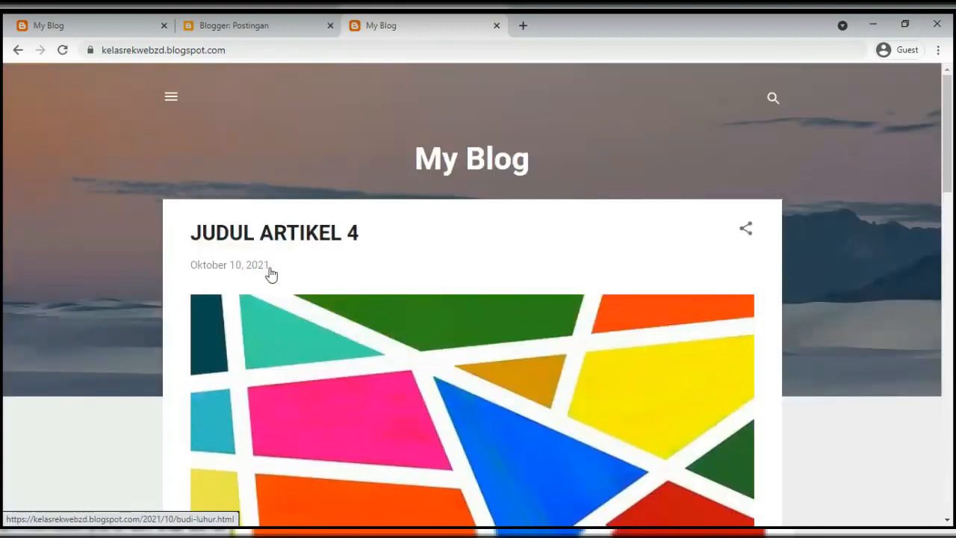
{"action": "left_click", "coordinate": [260, 26]}
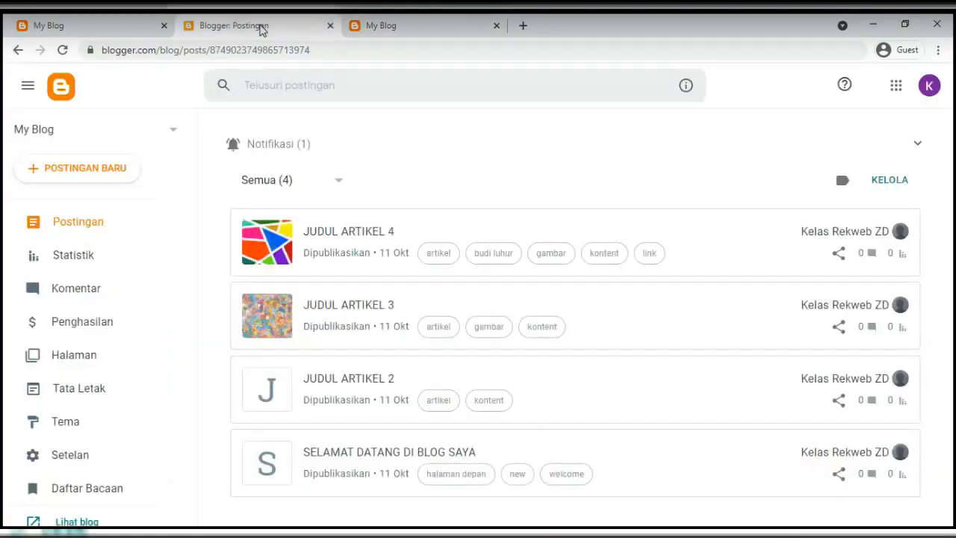
Open the Tema page and highlight the current theme, Contempo Light
{"action": "left_click", "coordinate": [77, 427]}
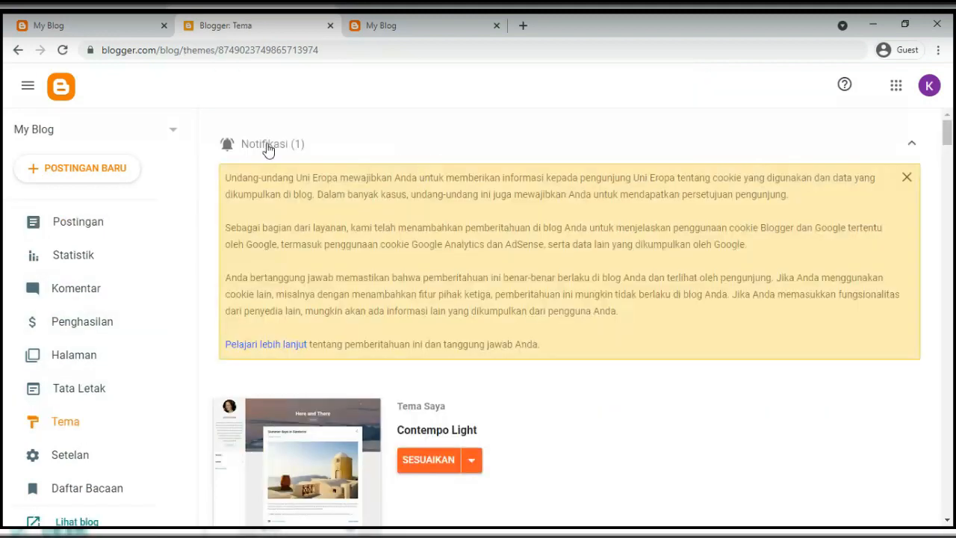
{"action": "left_click", "coordinate": [288, 156]}
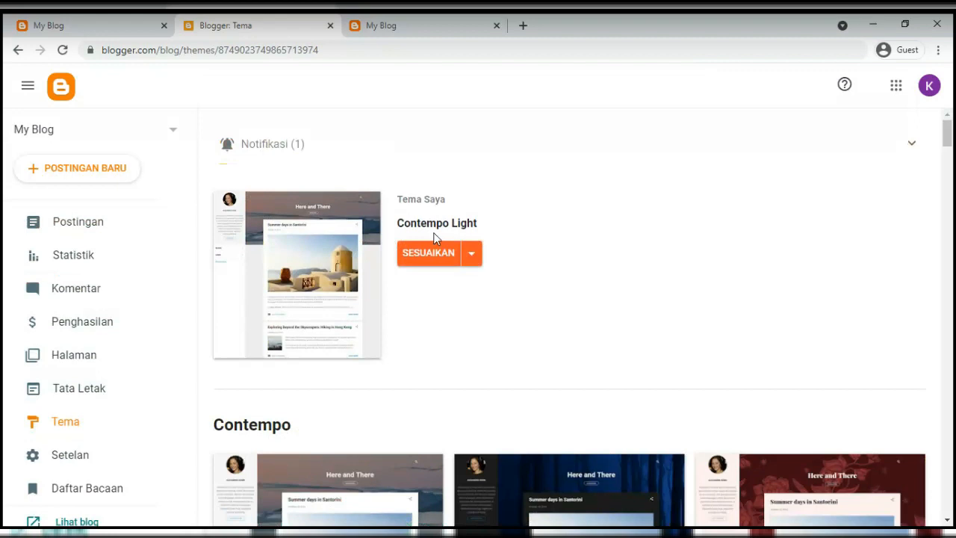
{"action": "triple_click", "coordinate": [433, 226]}
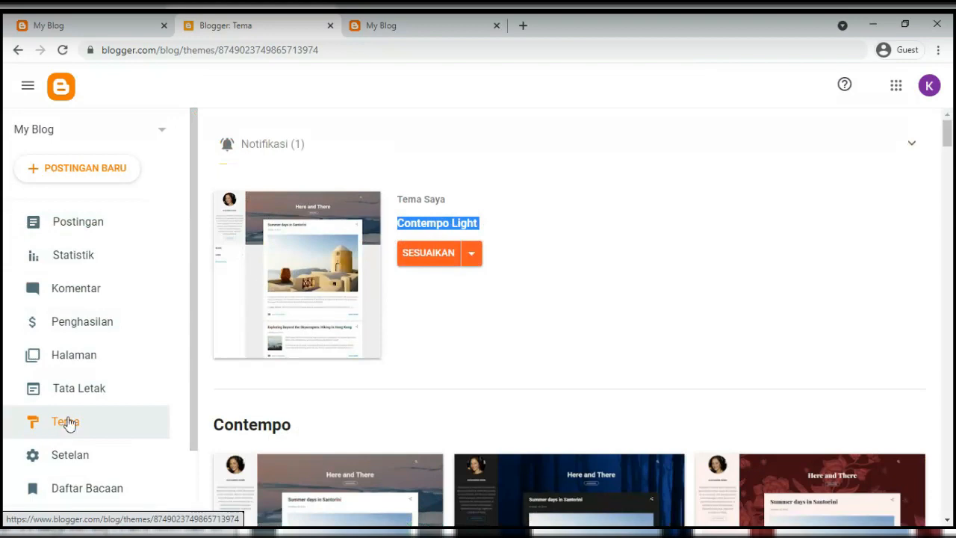
Browse the Contempo, Soho, Emporio, Notable and Essential theme families in the gallery
{"action": "scroll", "coordinate": [566, 295], "scroll_direction": "down", "scroll_amount": 2}
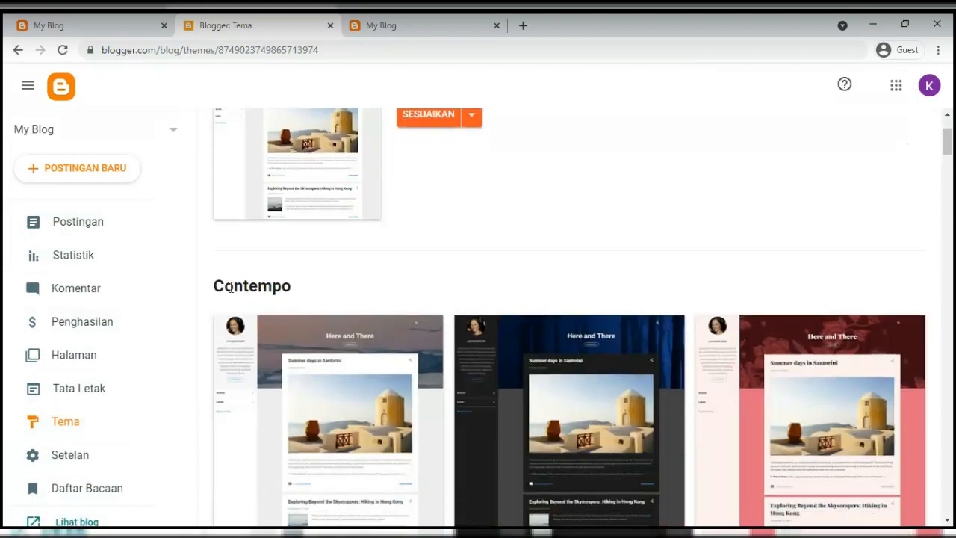
{"action": "double_click", "coordinate": [231, 287]}
{"action": "scroll", "coordinate": [483, 310], "scroll_direction": "down", "scroll_amount": 6}
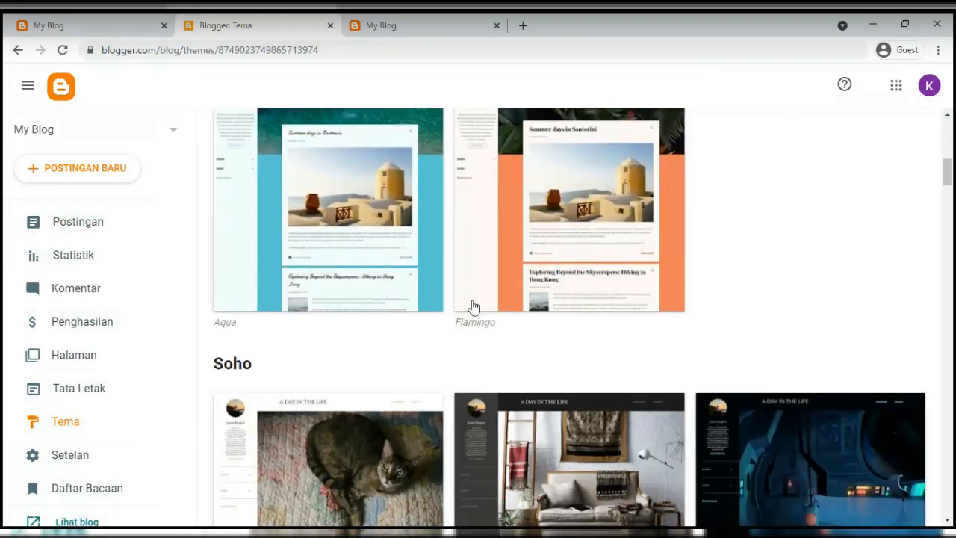
{"action": "scroll", "coordinate": [474, 306], "scroll_direction": "down", "scroll_amount": 2}
{"action": "double_click", "coordinate": [227, 222]}
{"action": "scroll", "coordinate": [340, 371], "scroll_direction": "down", "scroll_amount": 7}
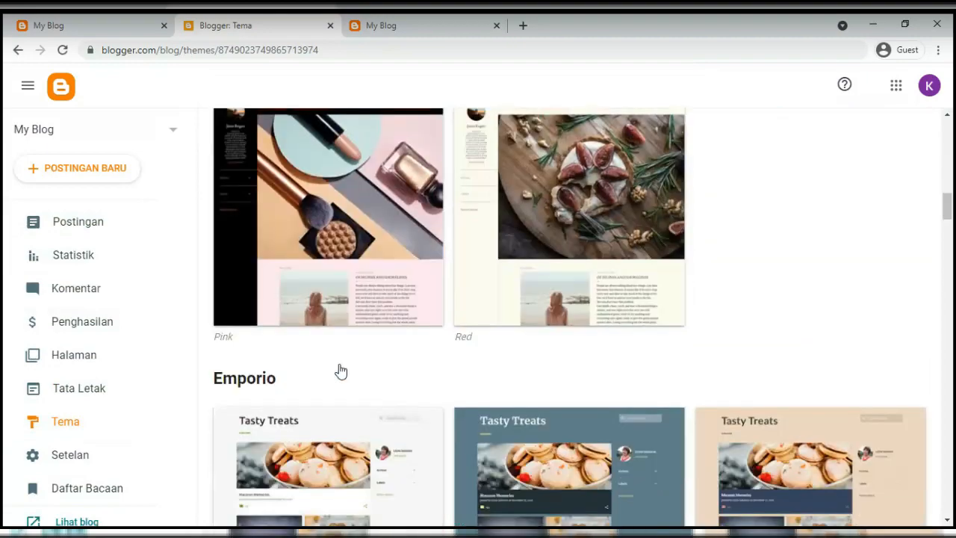
{"action": "scroll", "coordinate": [341, 371], "scroll_direction": "down", "scroll_amount": 1}
{"action": "double_click", "coordinate": [242, 300]}
{"action": "scroll", "coordinate": [274, 329], "scroll_direction": "down", "scroll_amount": 5}
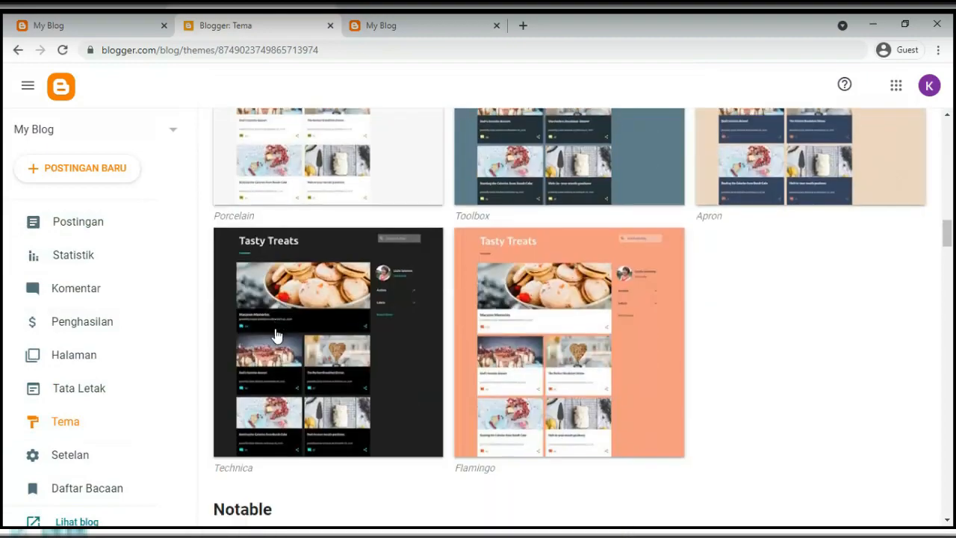
{"action": "scroll", "coordinate": [276, 335], "scroll_direction": "down", "scroll_amount": 3}
{"action": "double_click", "coordinate": [243, 310]}
{"action": "scroll", "coordinate": [244, 312], "scroll_direction": "down", "scroll_amount": 9}
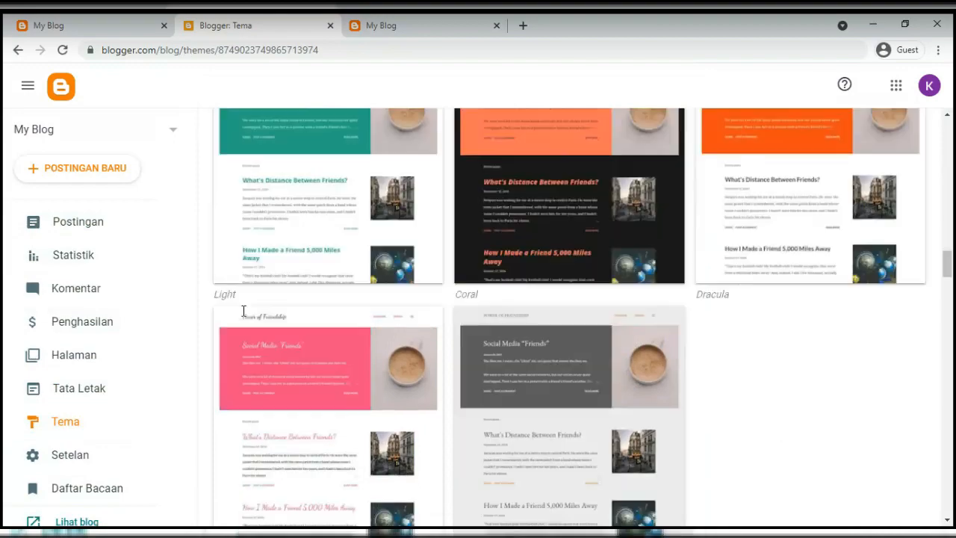
{"action": "double_click", "coordinate": [249, 251]}
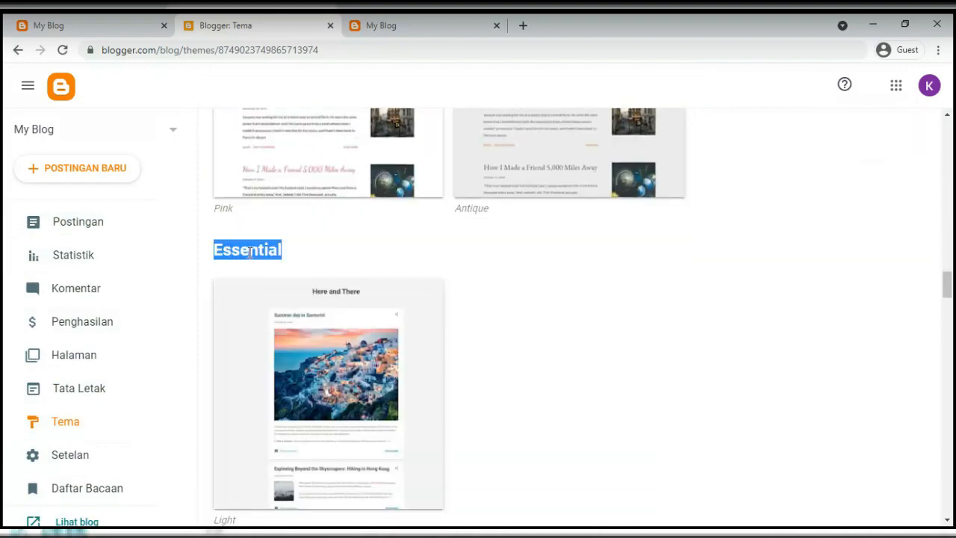
{"action": "scroll", "coordinate": [251, 268], "scroll_direction": "down", "scroll_amount": 12}
{"action": "scroll", "coordinate": [252, 278], "scroll_direction": "down", "scroll_amount": 9}
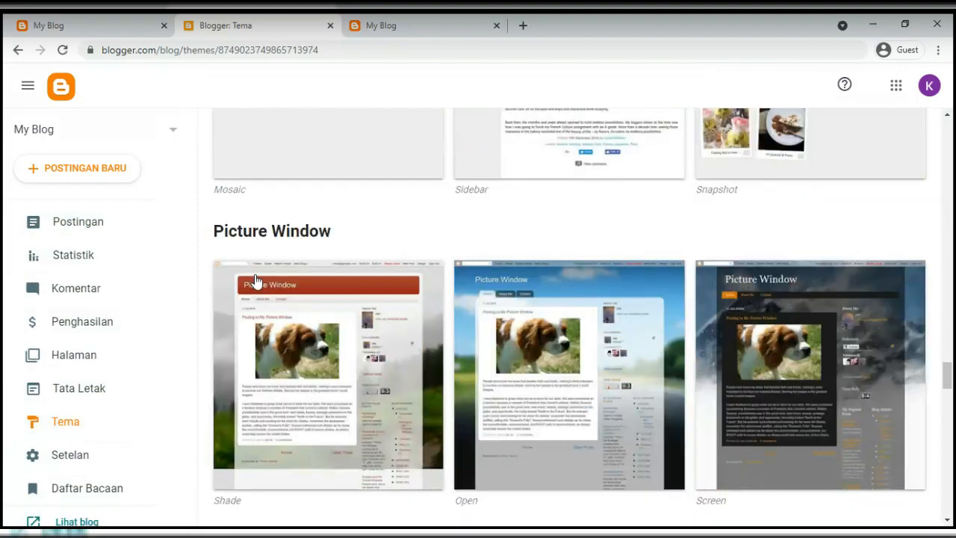
{"action": "scroll", "coordinate": [342, 347], "scroll_direction": "up", "scroll_amount": 8}
{"action": "scroll", "coordinate": [340, 349], "scroll_direction": "down", "scroll_amount": 20}
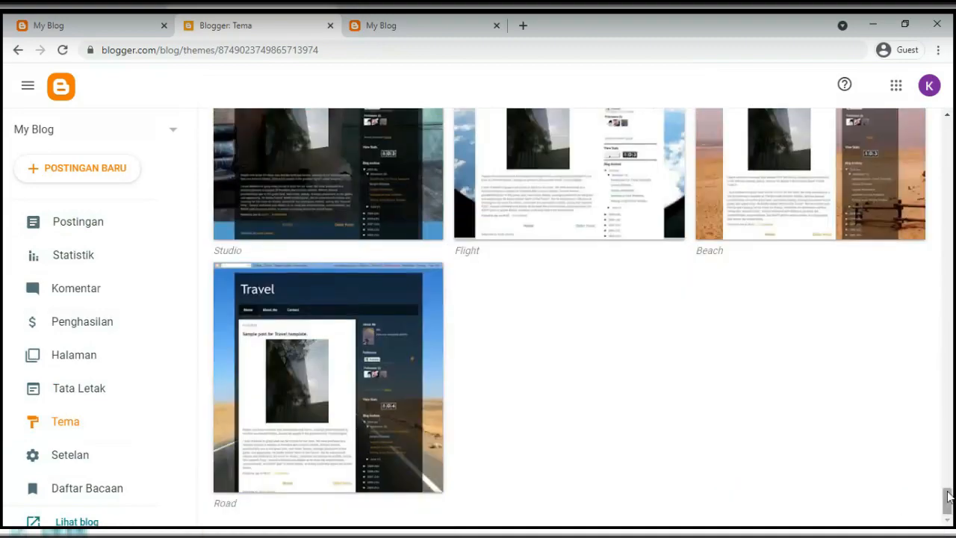
{"action": "left_click_drag", "start_coordinate": [947, 499], "coordinate": [926, 96]}
{"action": "scroll", "coordinate": [572, 266], "scroll_direction": "down", "scroll_amount": 10}
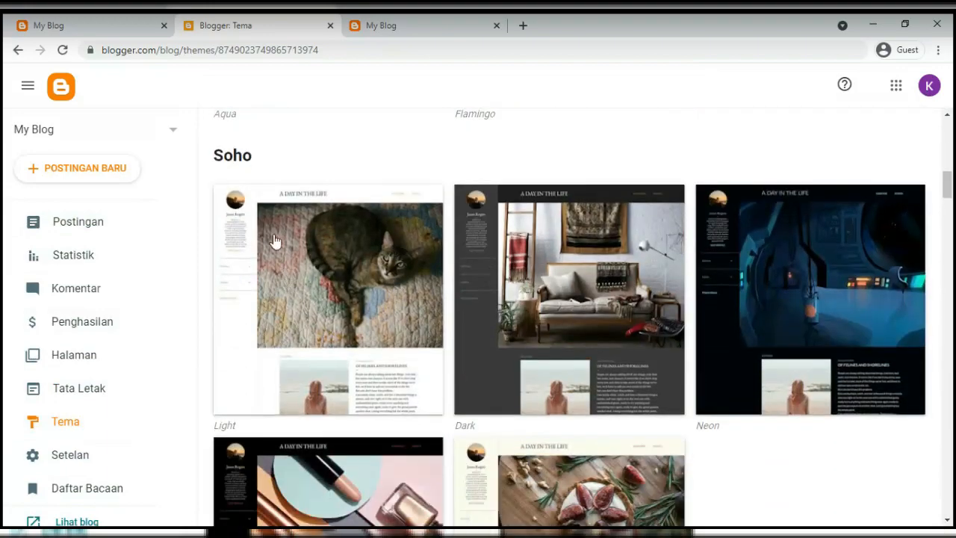
{"action": "scroll", "coordinate": [274, 239], "scroll_direction": "down", "scroll_amount": 4}
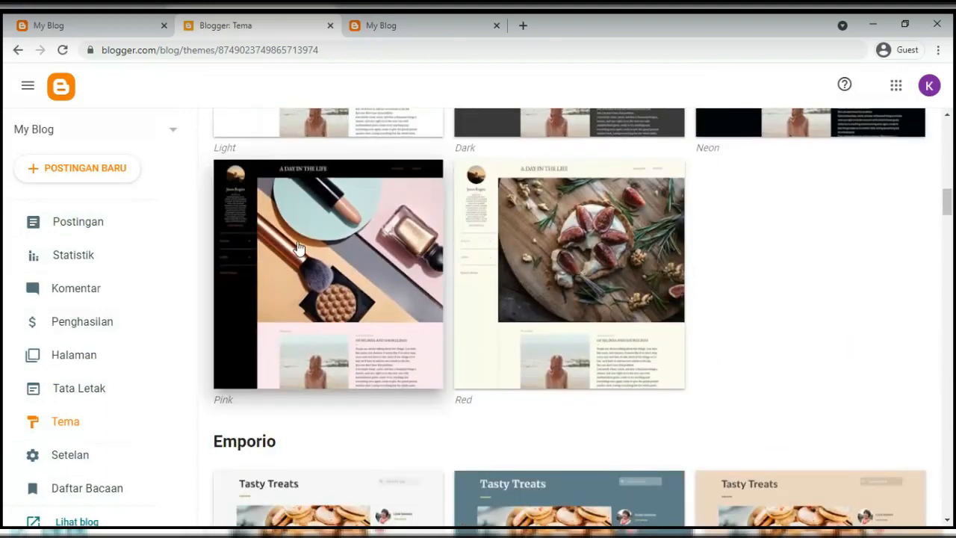
Pick the Soho Pink variant, compare it with a sample blog, then return to its options
{"action": "left_click", "coordinate": [298, 248]}
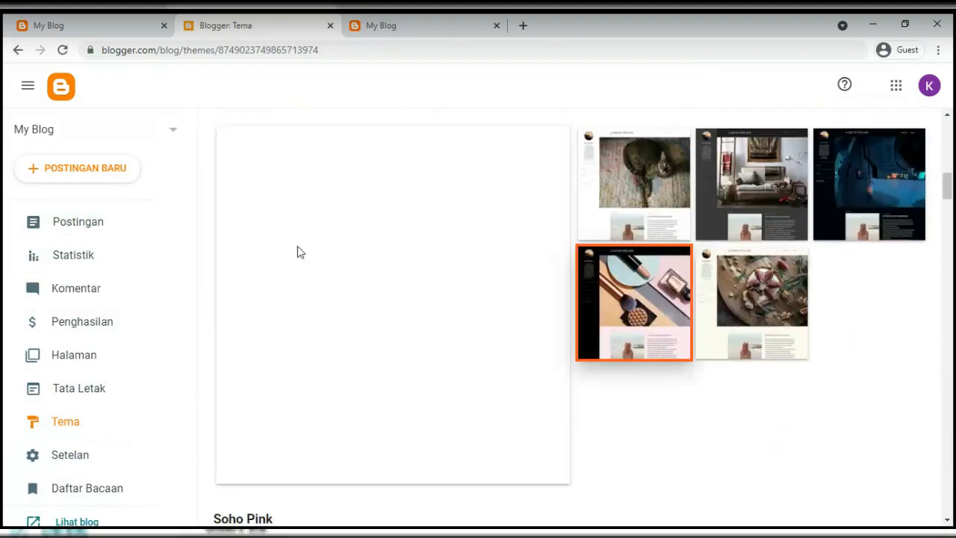
{"action": "left_click", "coordinate": [119, 28]}
{"action": "scroll", "coordinate": [305, 274], "scroll_direction": "up", "scroll_amount": 10}
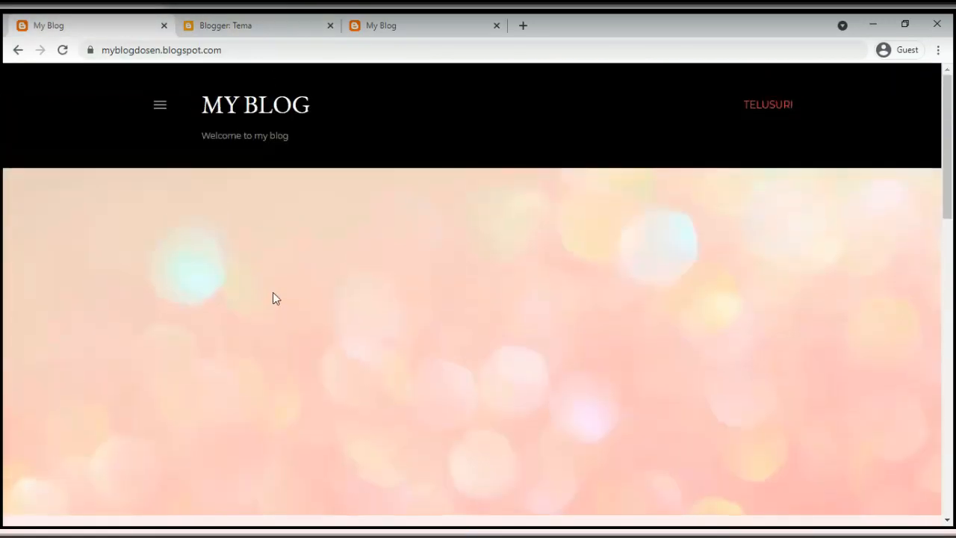
{"action": "left_click", "coordinate": [244, 28]}
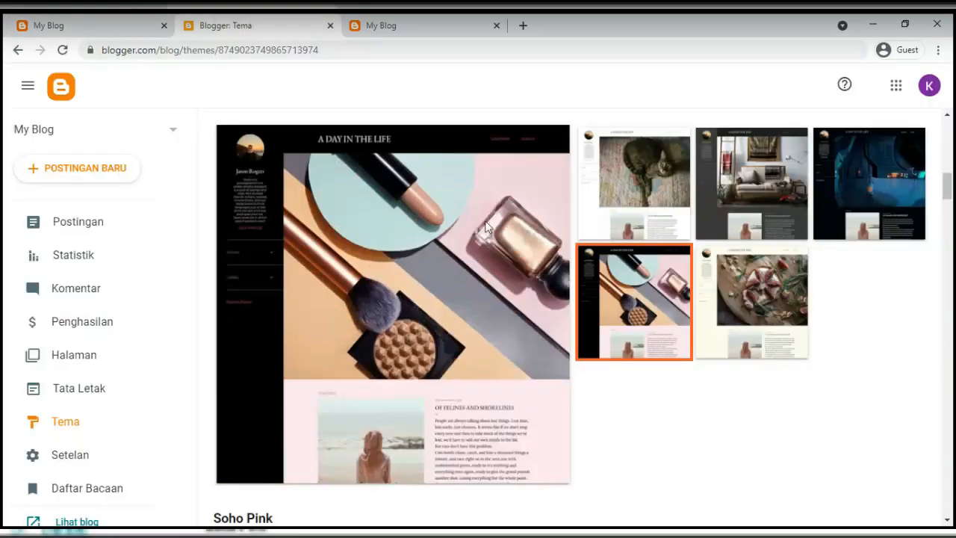
{"action": "scroll", "coordinate": [380, 309], "scroll_direction": "down", "scroll_amount": 2}
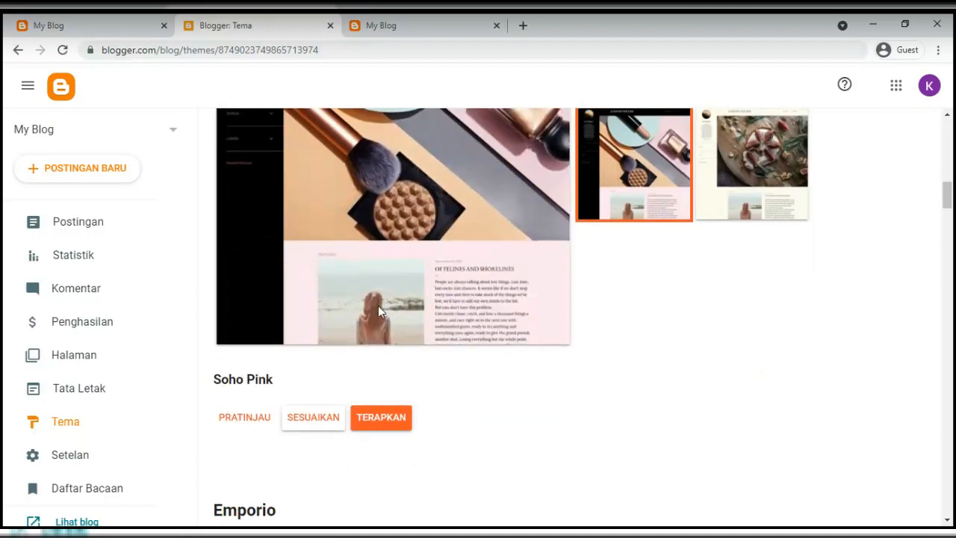
{"action": "scroll", "coordinate": [378, 305], "scroll_direction": "up", "scroll_amount": 5}
{"action": "scroll", "coordinate": [378, 305], "scroll_direction": "down", "scroll_amount": 5}
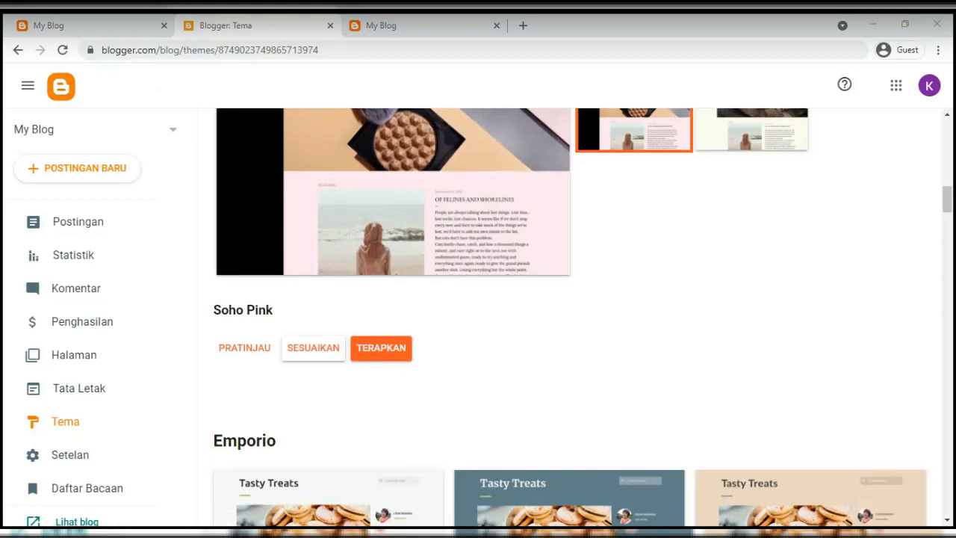
Open the Soho Pink preview and scroll through the sample blog
{"action": "left_click", "coordinate": [230, 355]}
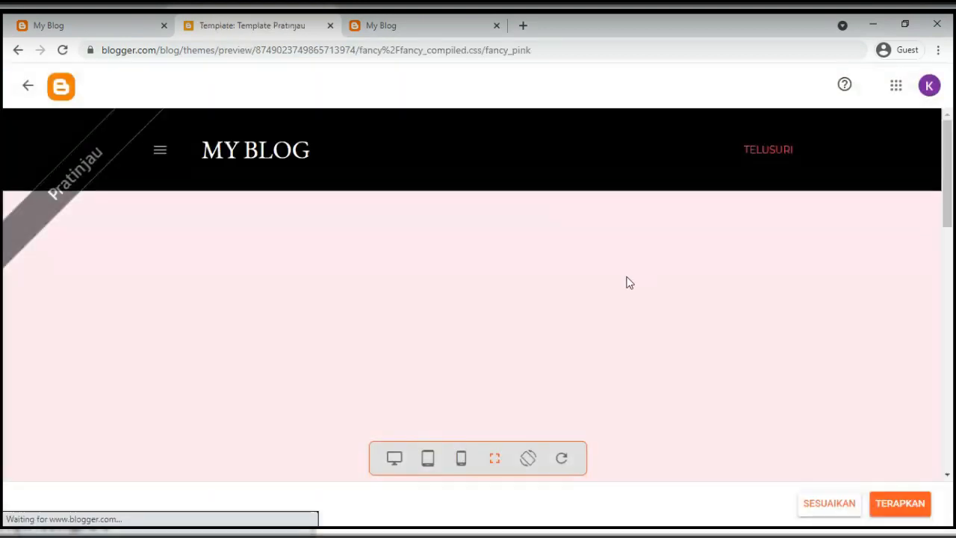
{"action": "scroll", "coordinate": [375, 264], "scroll_direction": "down", "scroll_amount": 10}
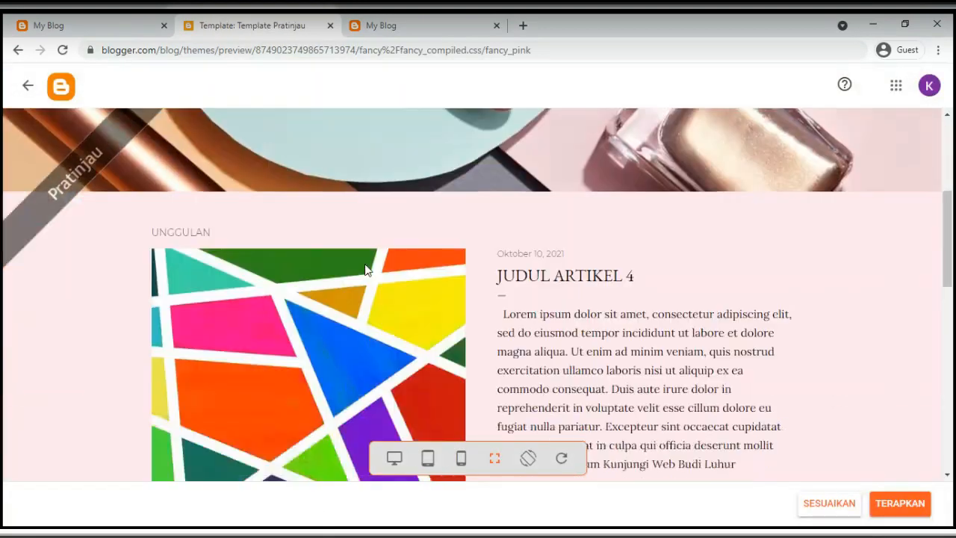
{"action": "scroll", "coordinate": [448, 246], "scroll_direction": "up", "scroll_amount": 2}
{"action": "scroll", "coordinate": [590, 247], "scroll_direction": "down", "scroll_amount": 5}
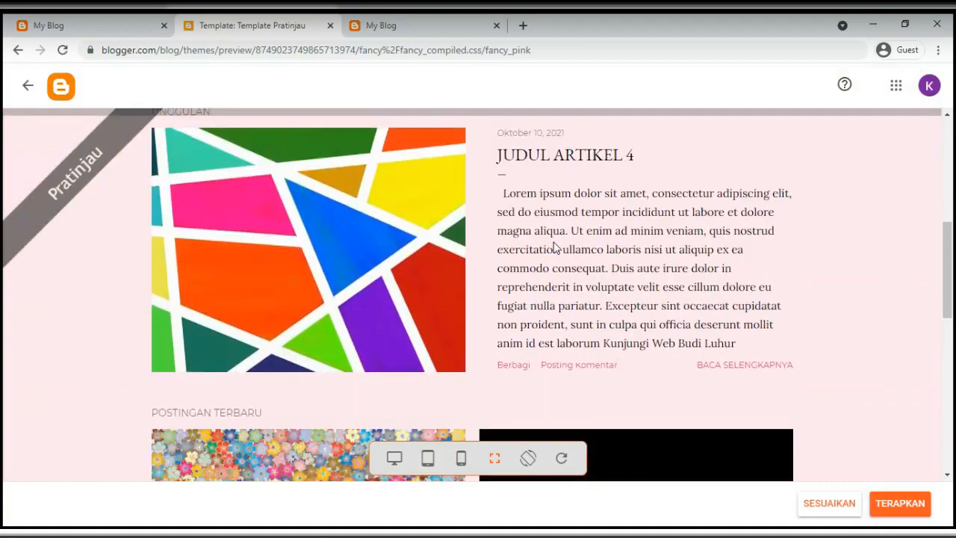
{"action": "scroll", "coordinate": [575, 299], "scroll_direction": "down", "scroll_amount": 3}
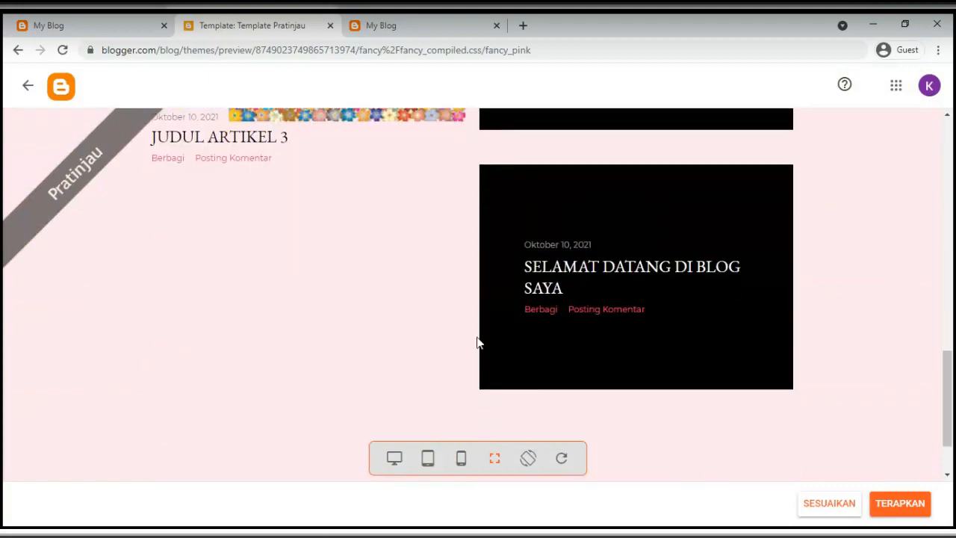
{"action": "scroll", "coordinate": [393, 330], "scroll_direction": "up", "scroll_amount": 5}
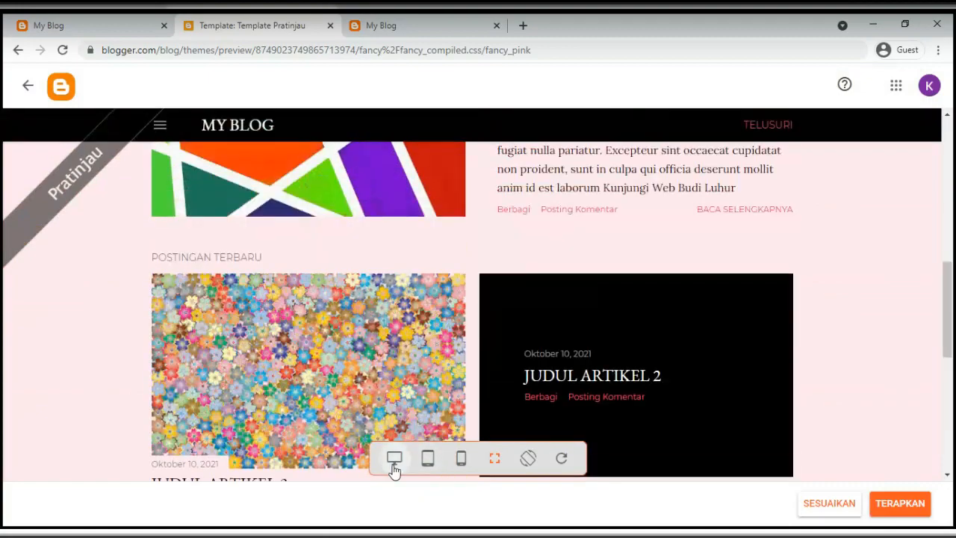
View the preview in desktop, tablet and mobile layouts, then return to Tema
{"action": "left_click", "coordinate": [393, 459]}
{"action": "scroll", "coordinate": [588, 239], "scroll_direction": "down", "scroll_amount": 3}
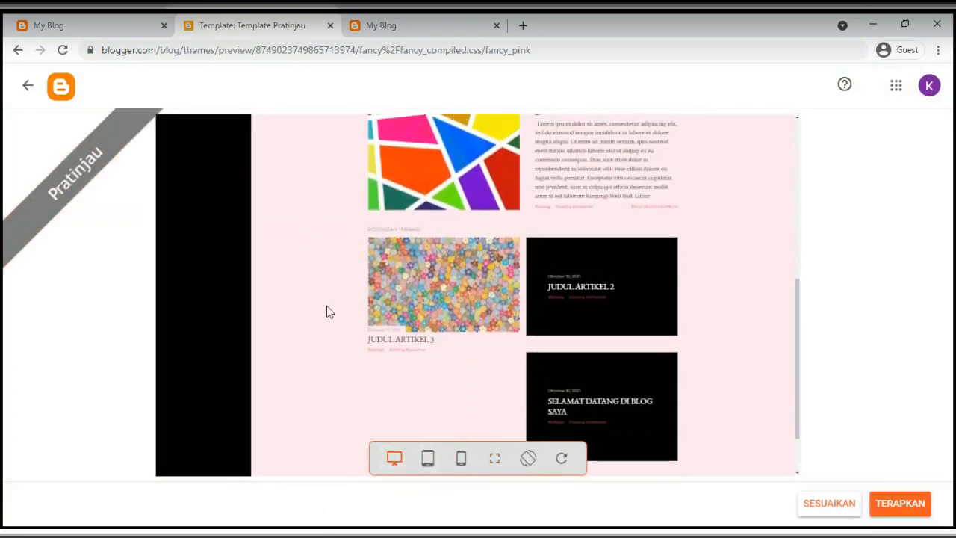
{"action": "scroll", "coordinate": [298, 306], "scroll_direction": "up", "scroll_amount": 5}
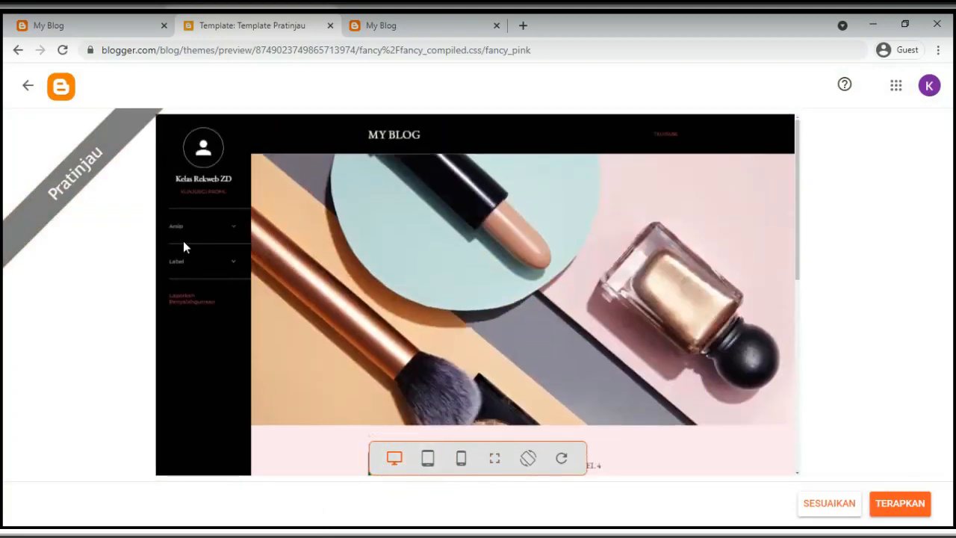
{"action": "left_click", "coordinate": [427, 458]}
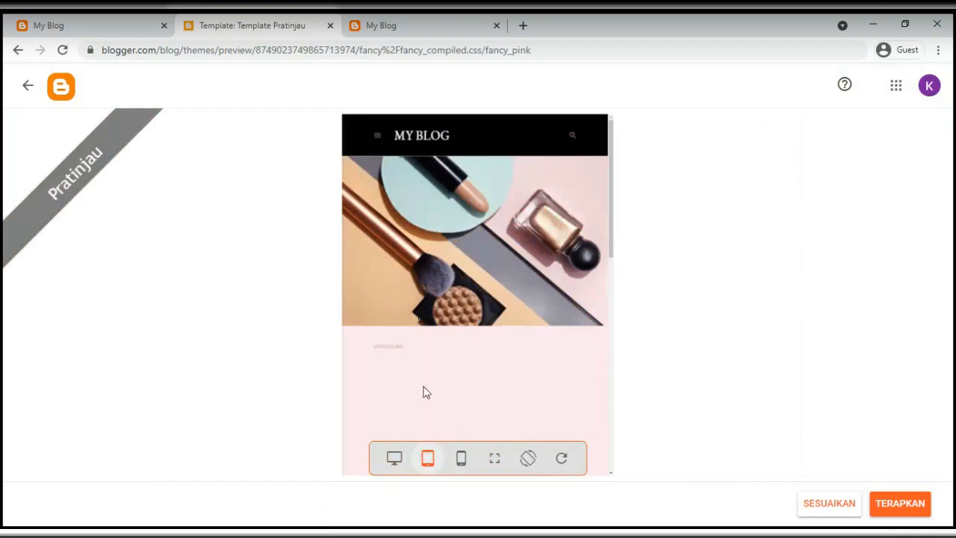
{"action": "scroll", "coordinate": [445, 388], "scroll_direction": "down", "scroll_amount": 2}
{"action": "left_click", "coordinate": [461, 458]}
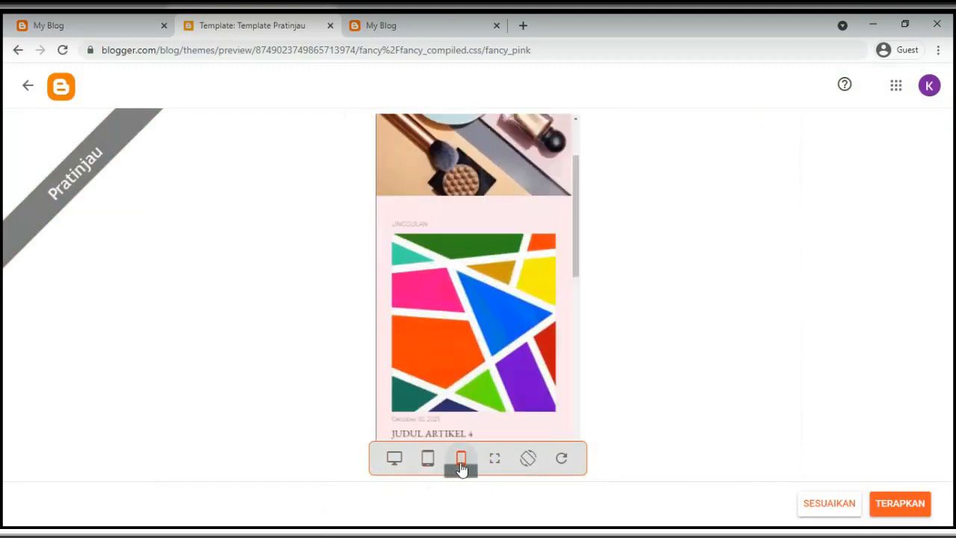
{"action": "scroll", "coordinate": [486, 315], "scroll_direction": "down", "scroll_amount": 10}
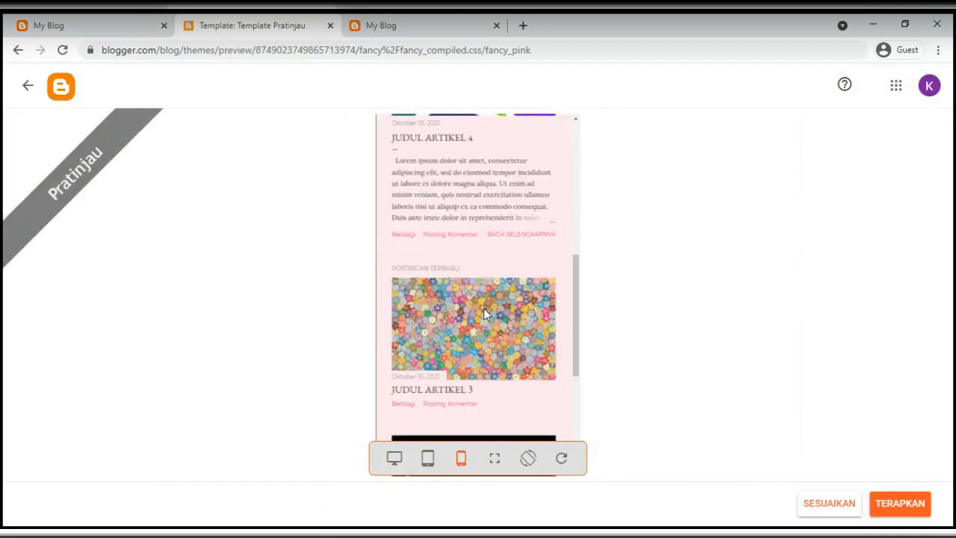
{"action": "scroll", "coordinate": [484, 316], "scroll_direction": "up", "scroll_amount": 10}
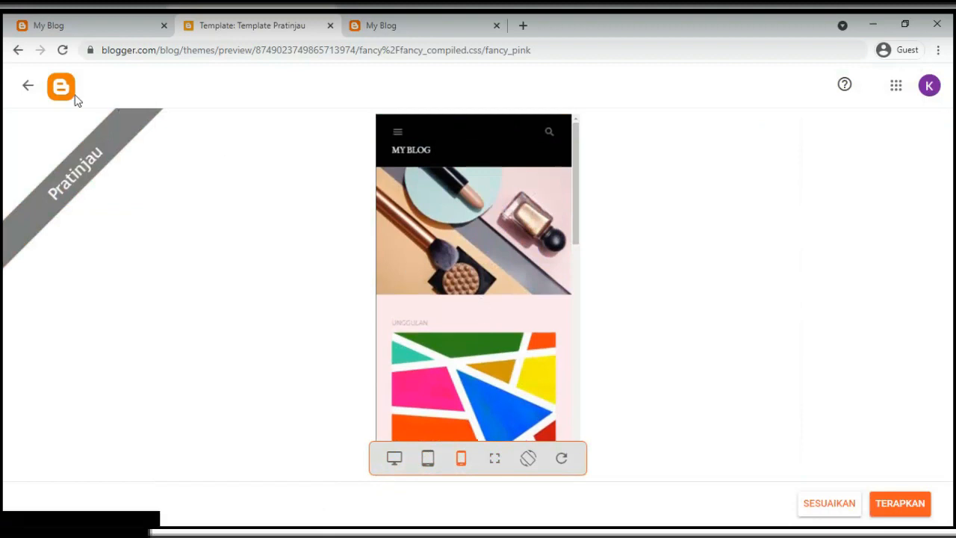
{"action": "left_click", "coordinate": [27, 88]}
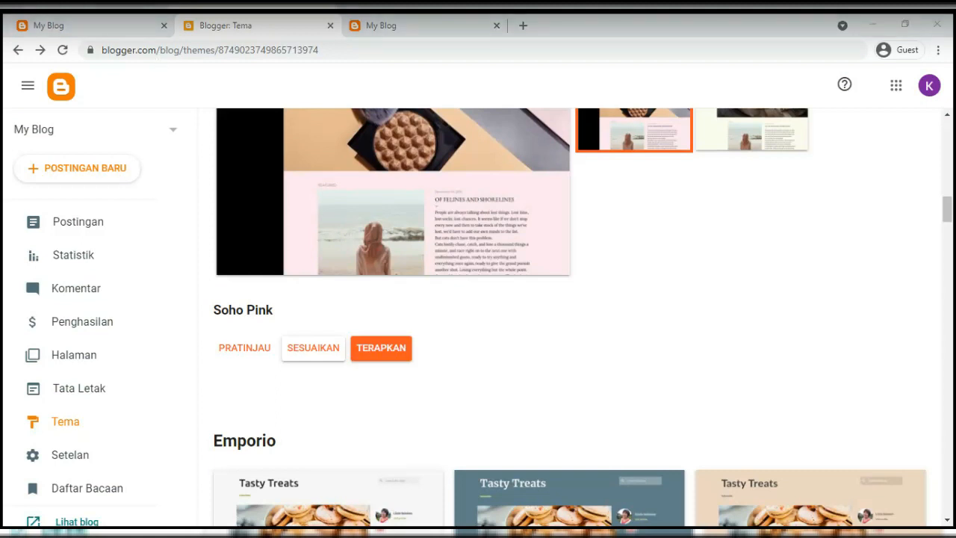
Apply Soho Pink with TERAPKAN and get the 'Tema baru berhasil diterapkan' confirmation
{"action": "left_click", "coordinate": [437, 338]}
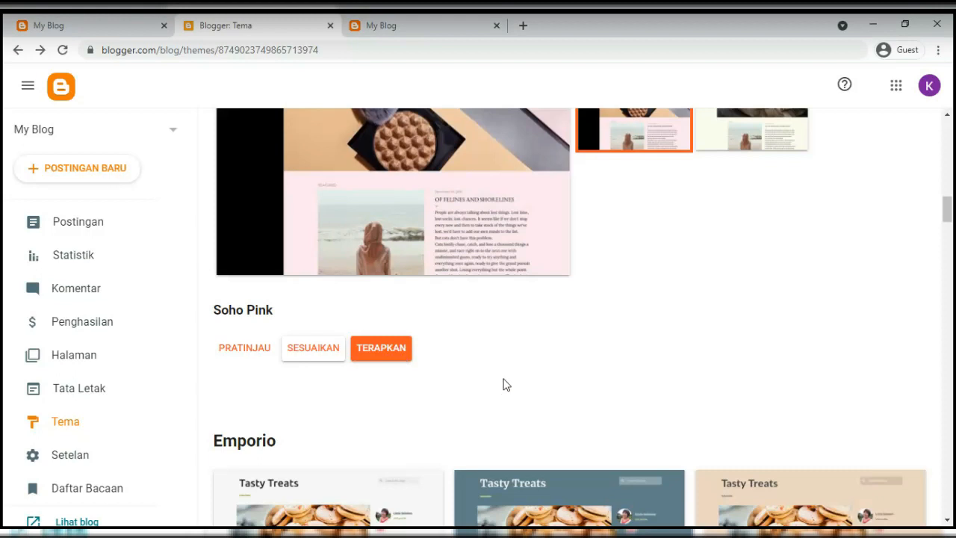
{"action": "left_click", "coordinate": [376, 351]}
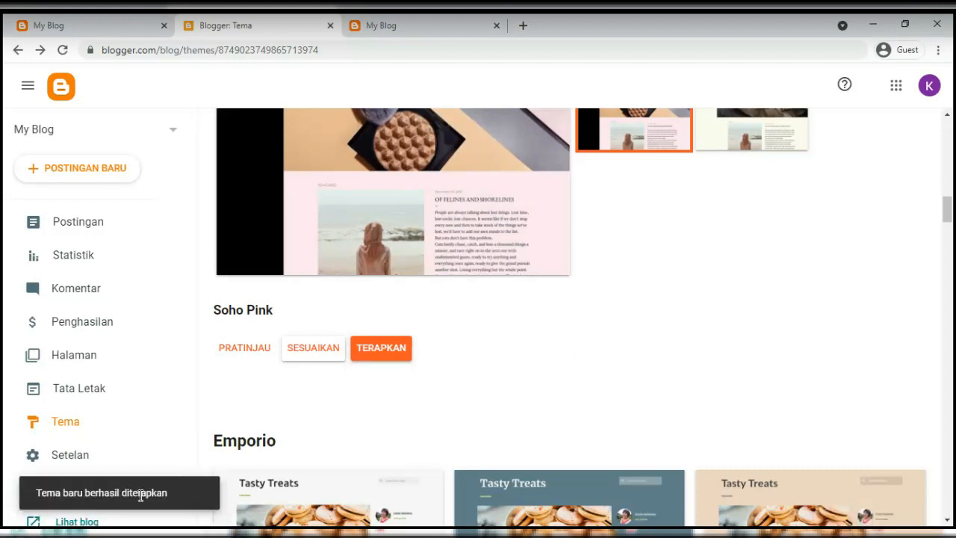
Reload the live blog to show the Soho Pink design with black MY BLOG header
{"action": "left_click", "coordinate": [362, 28]}
{"action": "left_click", "coordinate": [63, 50]}
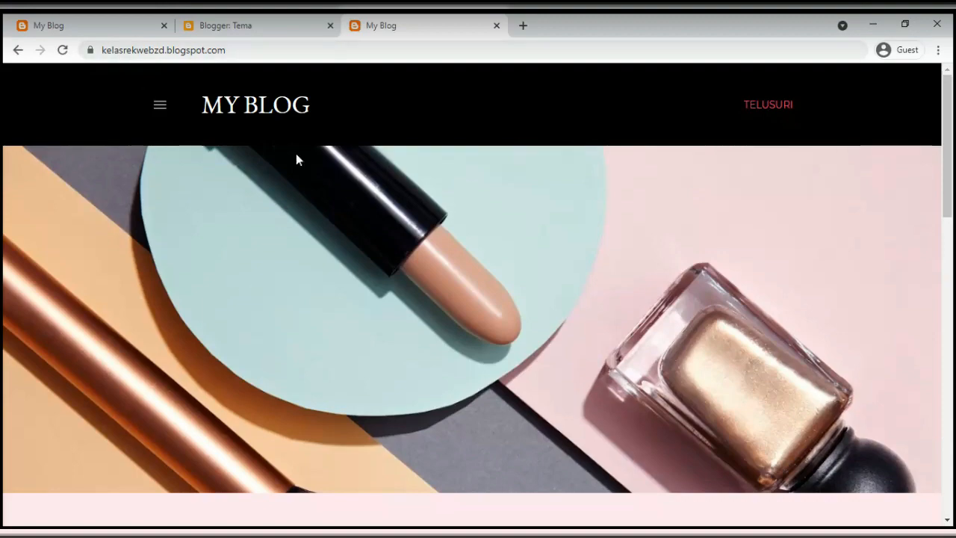
{"action": "scroll", "coordinate": [309, 178], "scroll_direction": "down", "scroll_amount": 2}
{"action": "scroll", "coordinate": [311, 181], "scroll_direction": "down", "scroll_amount": 4}
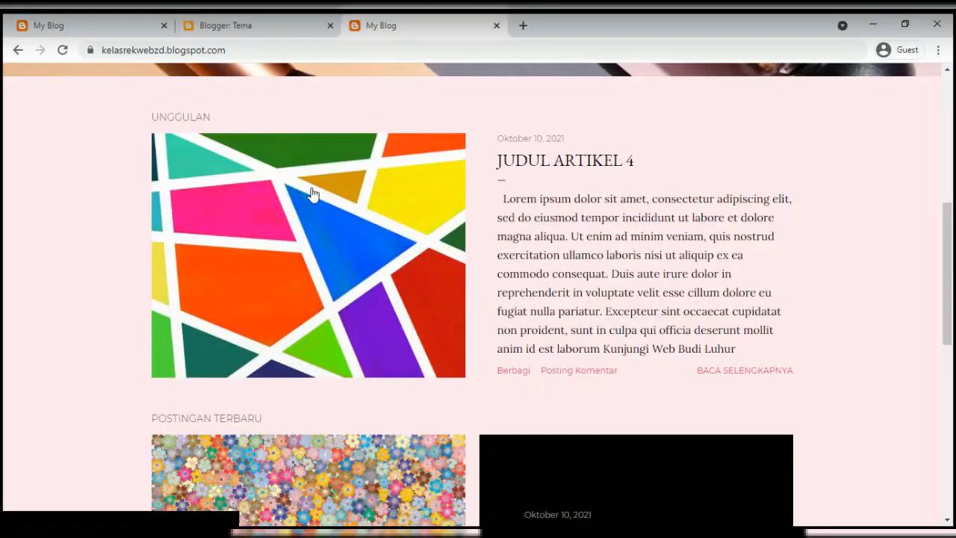
{"action": "scroll", "coordinate": [311, 197], "scroll_direction": "down", "scroll_amount": 7}
{"action": "scroll", "coordinate": [311, 309], "scroll_direction": "up", "scroll_amount": 10}
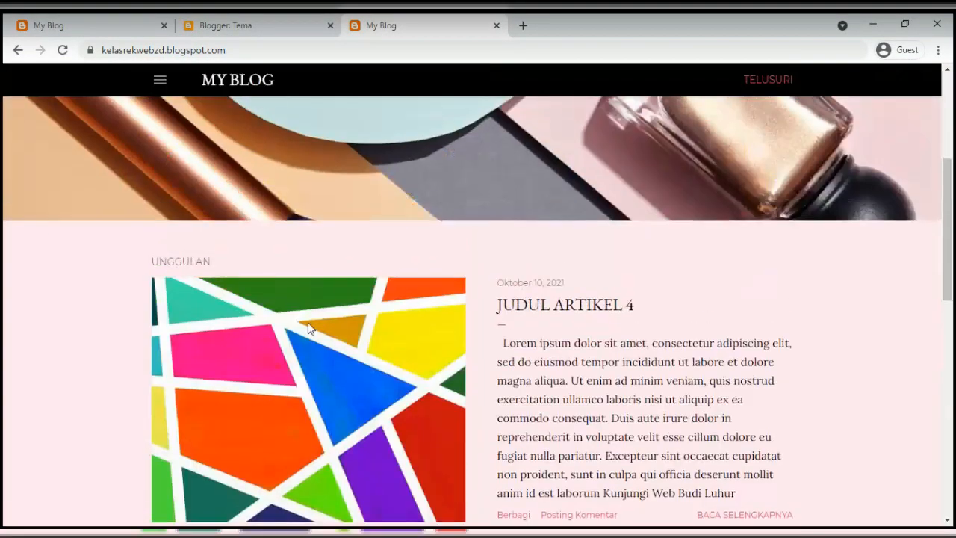
{"action": "scroll", "coordinate": [309, 324], "scroll_direction": "down", "scroll_amount": 1}
Scroll through the posts, highlighting the UNGGULAN and POSTINGAN TERBARU headings
{"action": "double_click", "coordinate": [169, 190]}
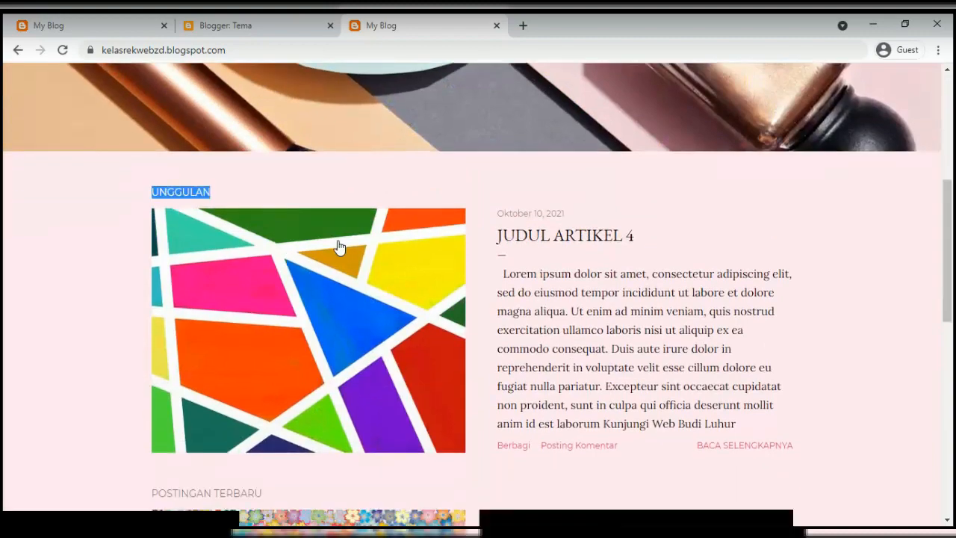
{"action": "scroll", "coordinate": [559, 259], "scroll_direction": "down", "scroll_amount": 1}
{"action": "scroll", "coordinate": [559, 260], "scroll_direction": "down", "scroll_amount": 4}
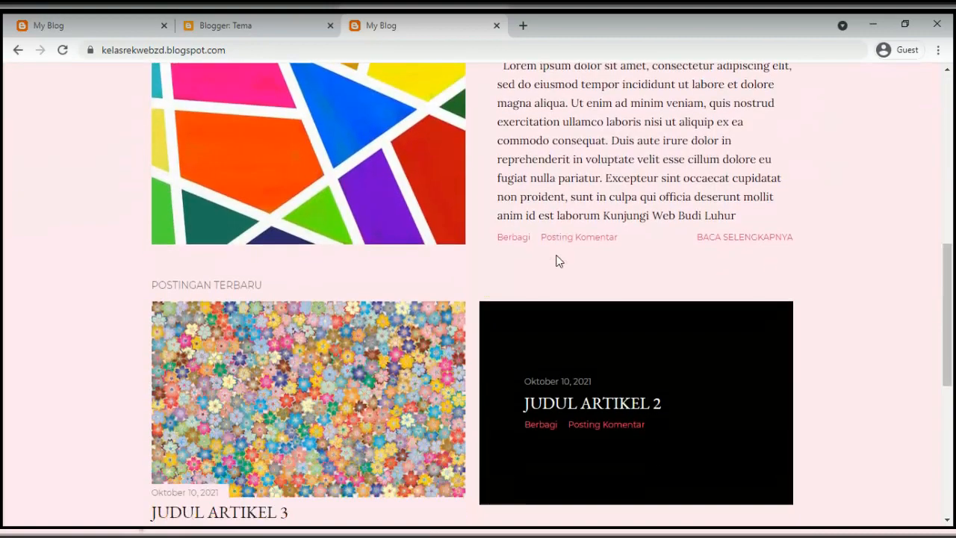
{"action": "triple_click", "coordinate": [216, 215]}
{"action": "scroll", "coordinate": [693, 263], "scroll_direction": "down", "scroll_amount": 5}
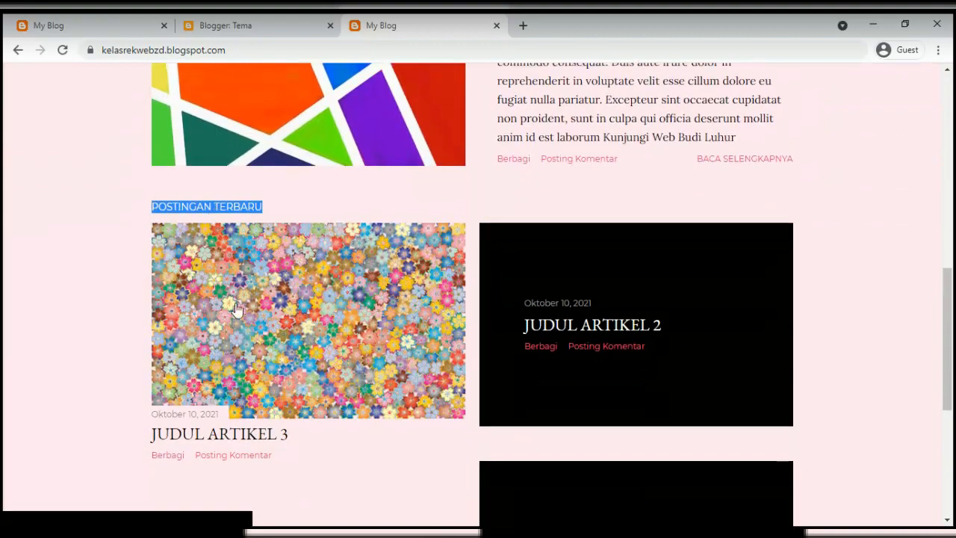
{"action": "scroll", "coordinate": [663, 318], "scroll_direction": "up", "scroll_amount": 1}
{"action": "scroll", "coordinate": [643, 299], "scroll_direction": "up", "scroll_amount": 2}
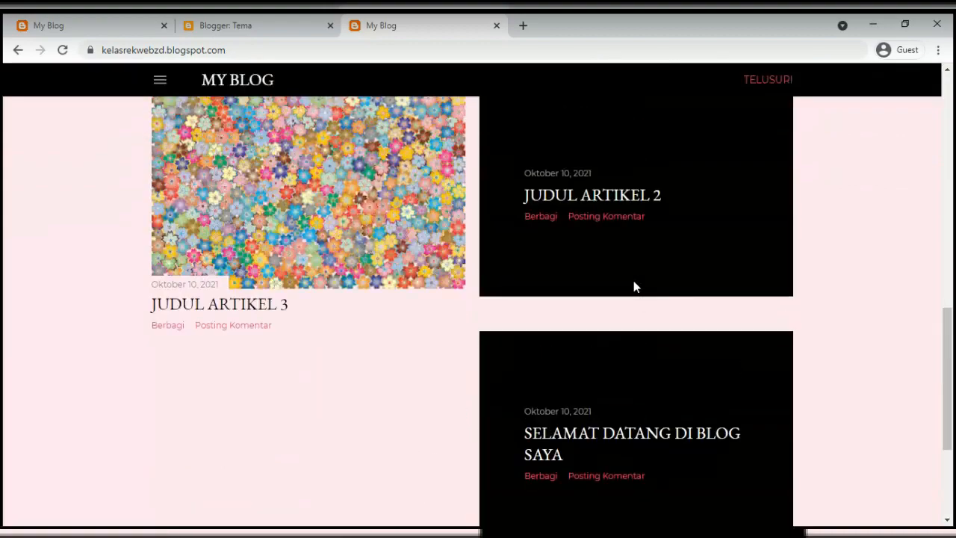
{"action": "scroll", "coordinate": [601, 243], "scroll_direction": "up", "scroll_amount": 3}
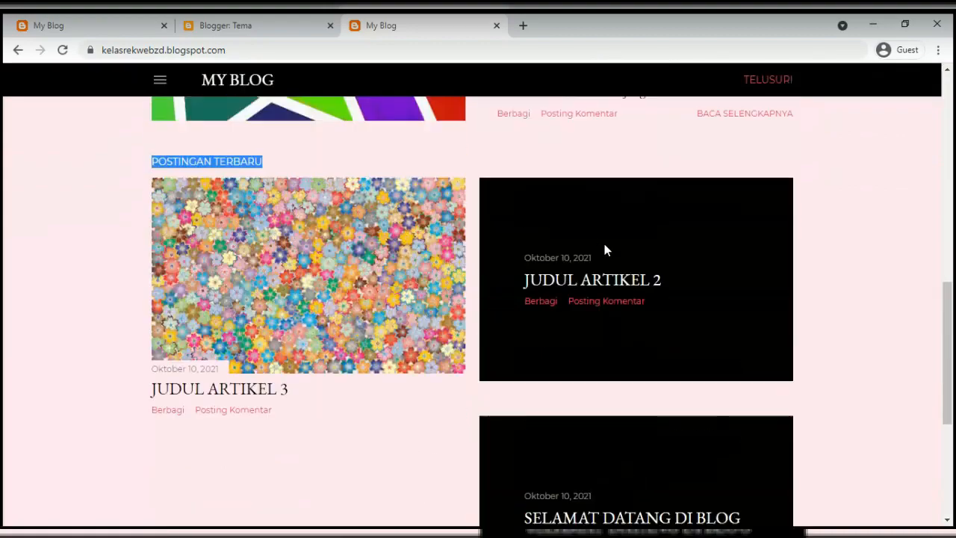
{"action": "scroll", "coordinate": [604, 250], "scroll_direction": "down", "scroll_amount": 3}
{"action": "scroll", "coordinate": [604, 252], "scroll_direction": "down", "scroll_amount": 2}
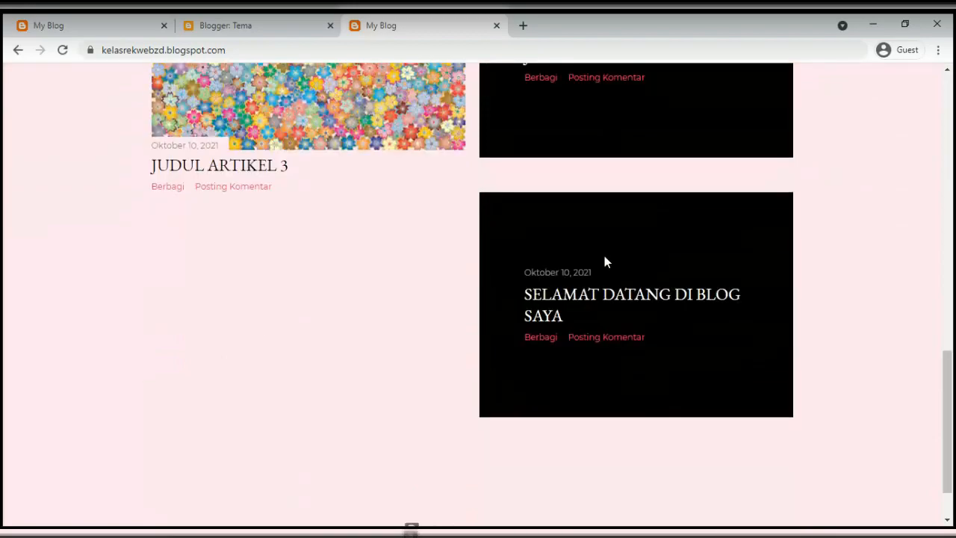
{"action": "scroll", "coordinate": [604, 258], "scroll_direction": "up", "scroll_amount": 4}
{"action": "scroll", "coordinate": [605, 257], "scroll_direction": "up", "scroll_amount": 6}
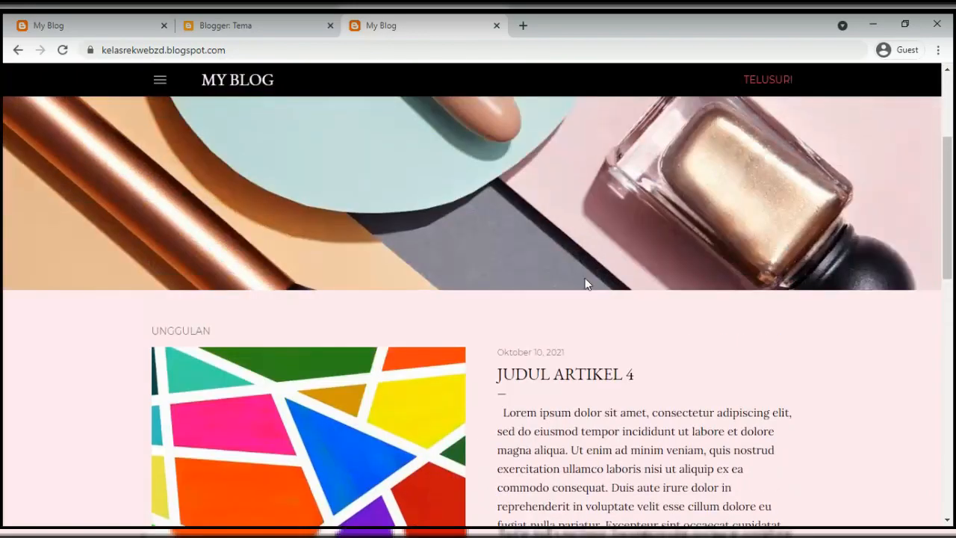
{"action": "scroll", "coordinate": [583, 257], "scroll_direction": "down", "scroll_amount": 4}
{"action": "left_click", "coordinate": [563, 256]}
{"action": "scroll", "coordinate": [315, 244], "scroll_direction": "up", "scroll_amount": 5}
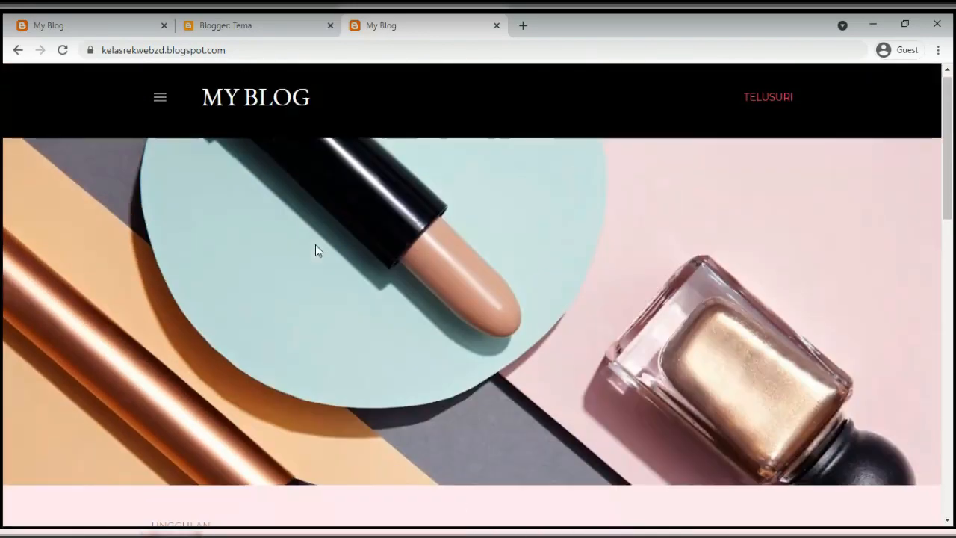
Glance at the Blogger Tema page, then return to the live blog tabs
{"action": "left_click", "coordinate": [252, 30]}
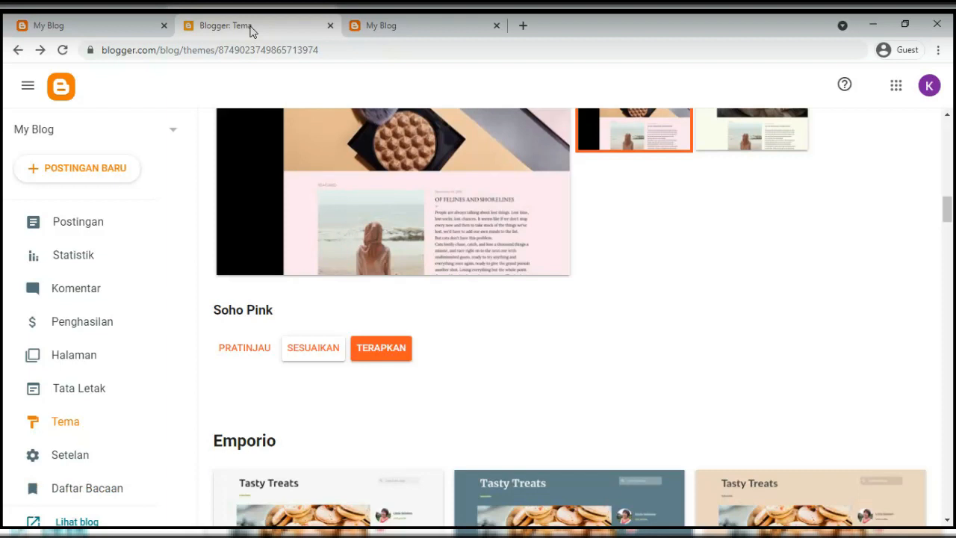
{"action": "left_click", "coordinate": [381, 30]}
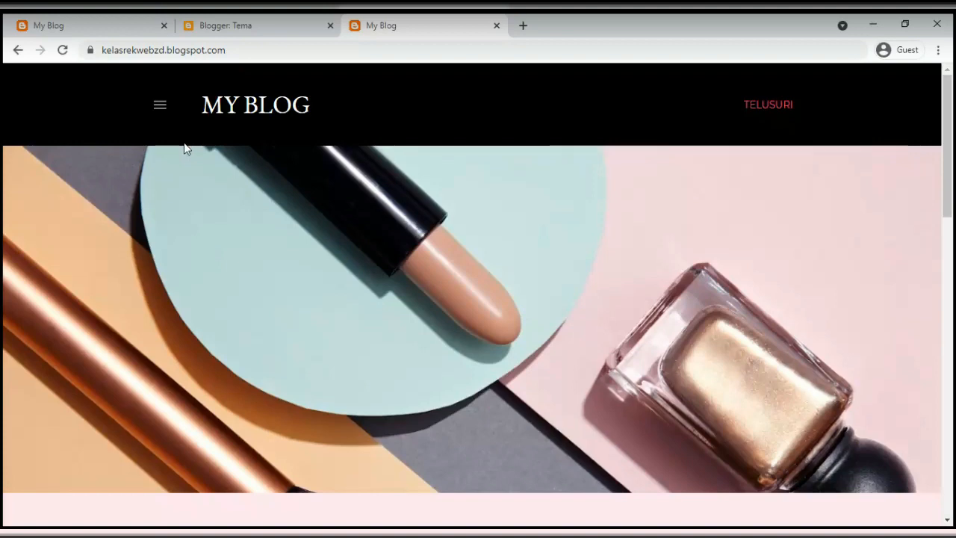
{"action": "left_click", "coordinate": [128, 31]}
Open the other blog's Gallery page via its navigation drawer, then return to Blogger Tema
{"action": "left_click", "coordinate": [157, 103]}
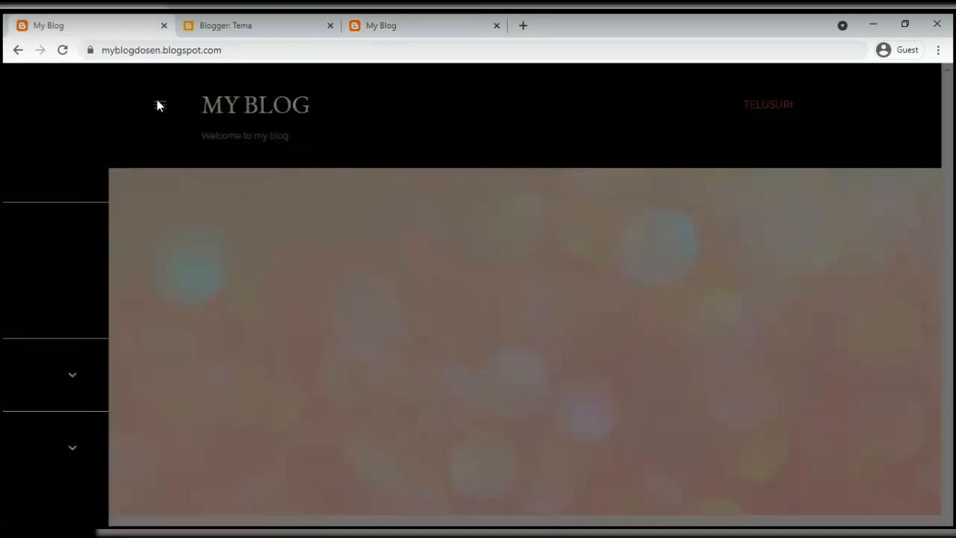
{"action": "left_click", "coordinate": [49, 170]}
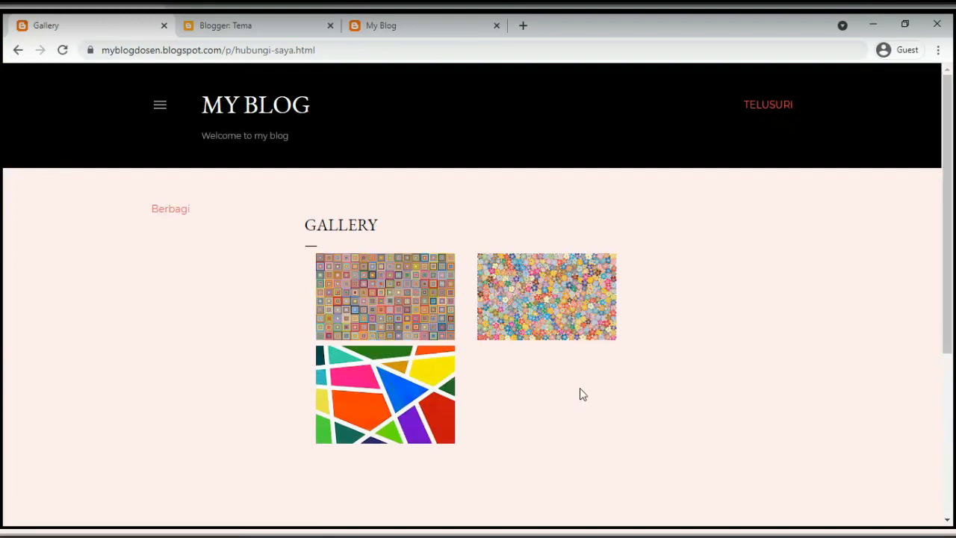
{"action": "left_click", "coordinate": [160, 105]}
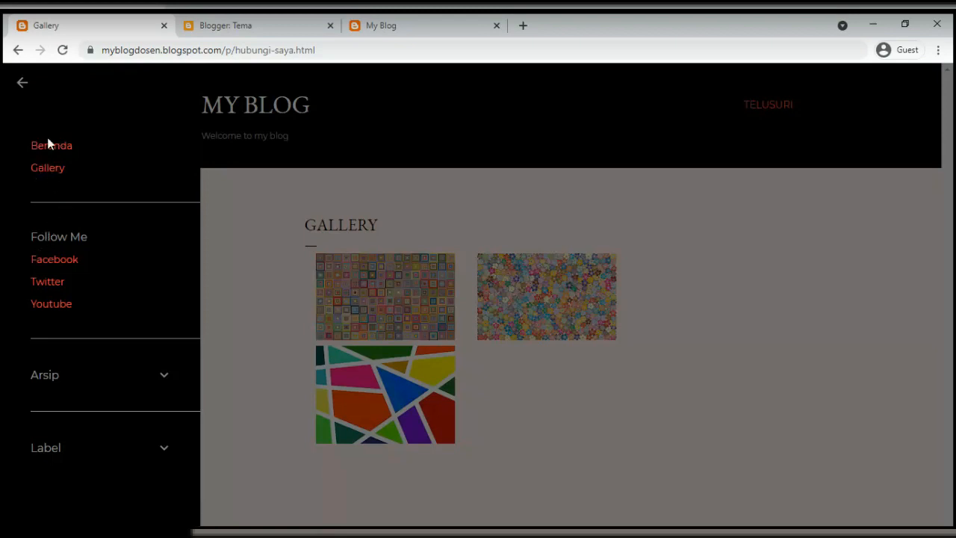
{"action": "left_click", "coordinate": [24, 81]}
{"action": "left_click", "coordinate": [161, 106]}
{"action": "left_click", "coordinate": [404, 199]}
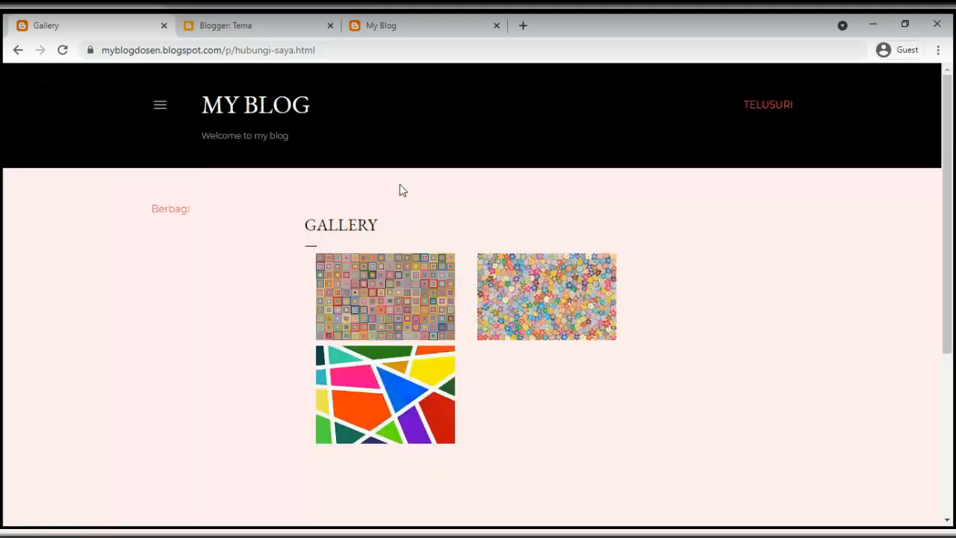
{"action": "left_click", "coordinate": [287, 36]}
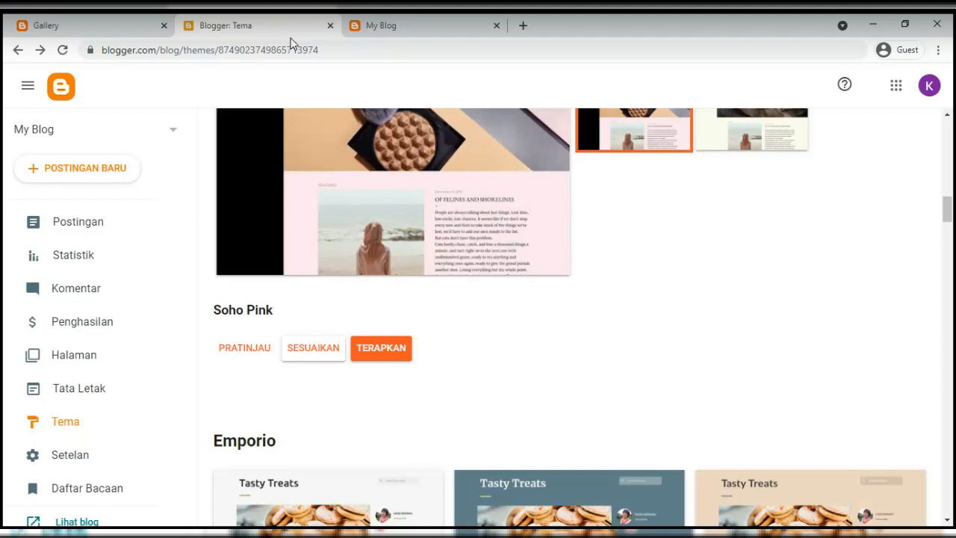
Preview the live blog briefly, then return to the Blogger themes page
{"action": "left_click", "coordinate": [415, 25]}
{"action": "scroll", "coordinate": [330, 319], "scroll_direction": "down", "scroll_amount": 10}
{"action": "scroll", "coordinate": [330, 320], "scroll_direction": "up", "scroll_amount": 3}
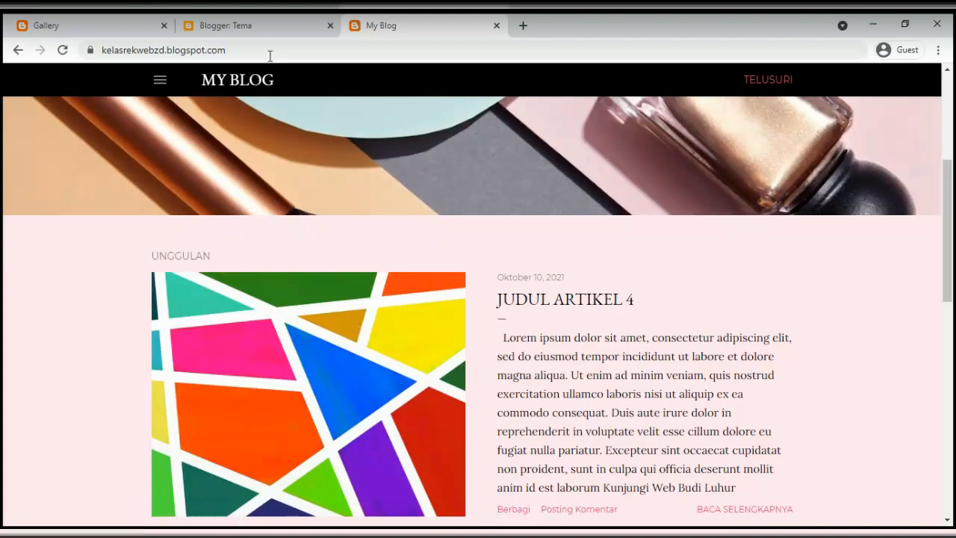
{"action": "left_click", "coordinate": [252, 29]}
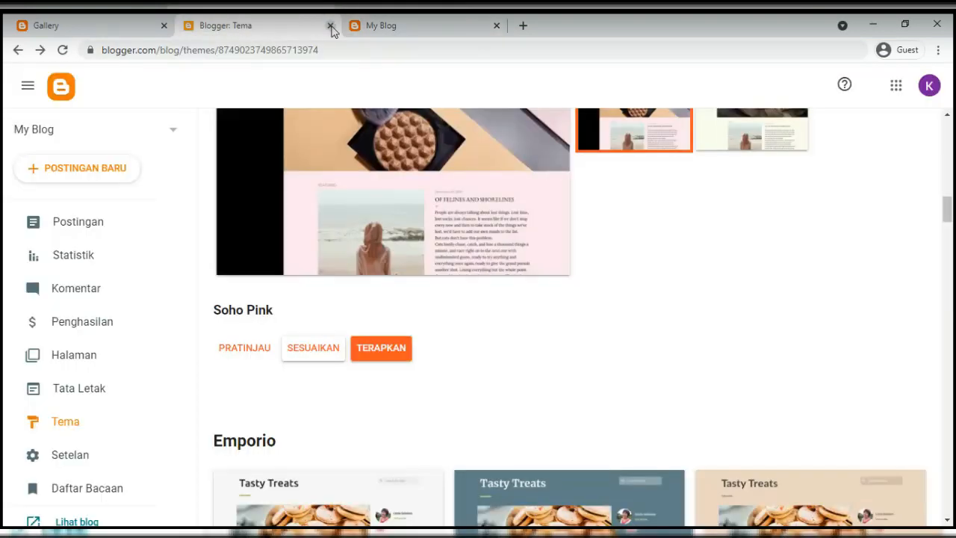
{"action": "left_click", "coordinate": [383, 28]}
{"action": "left_click", "coordinate": [287, 32]}
{"action": "scroll", "coordinate": [81, 320], "scroll_direction": "down", "scroll_amount": 1}
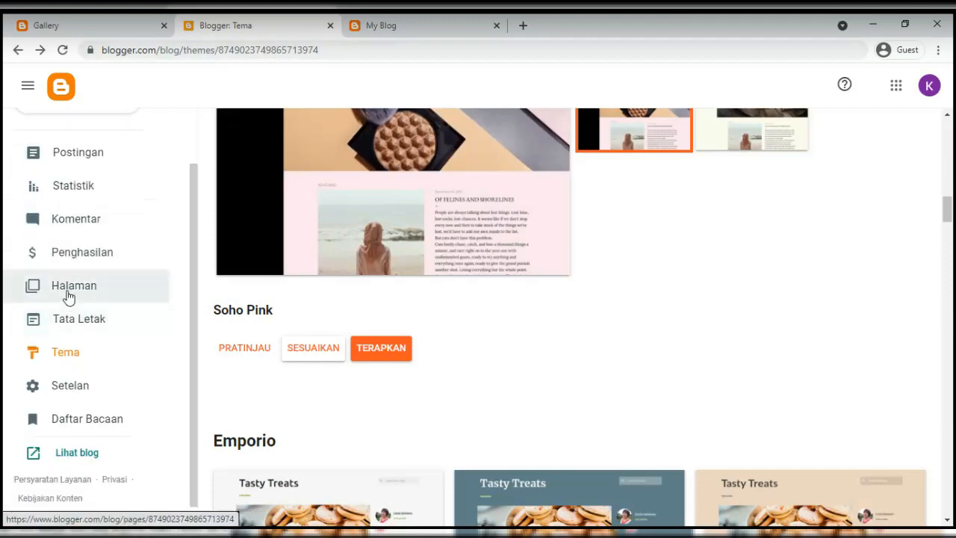
Go to the Halaman pages list and start a new blank page
{"action": "left_click", "coordinate": [68, 296]}
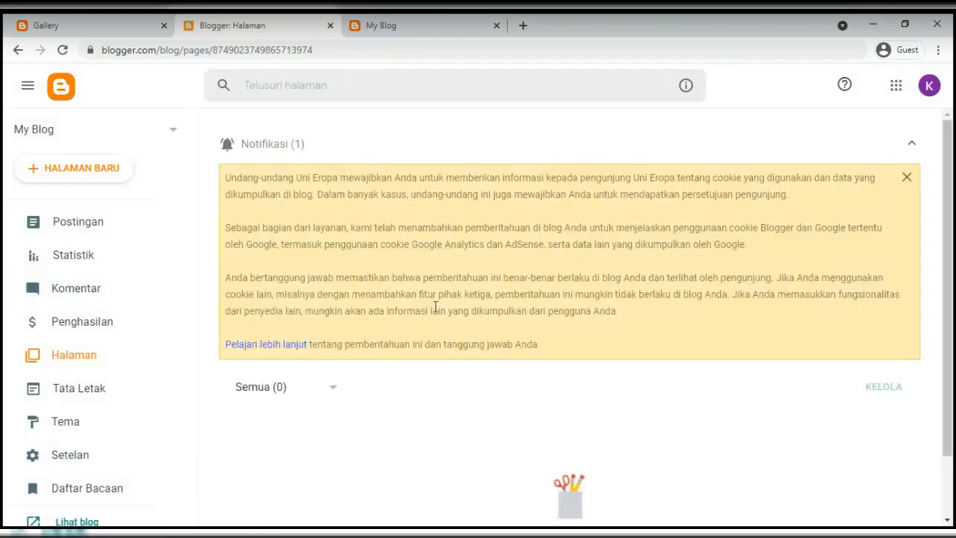
{"action": "left_click", "coordinate": [272, 147]}
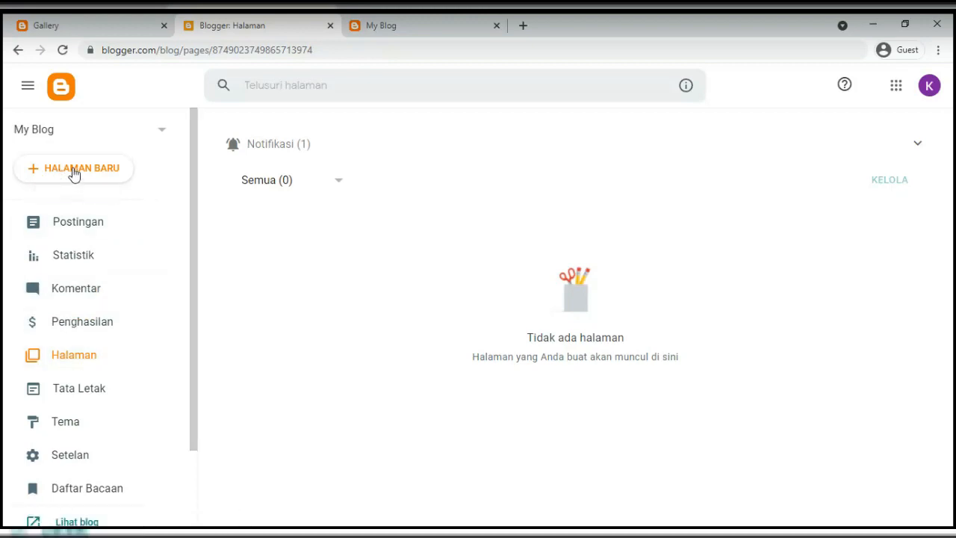
{"action": "left_click", "coordinate": [75, 222]}
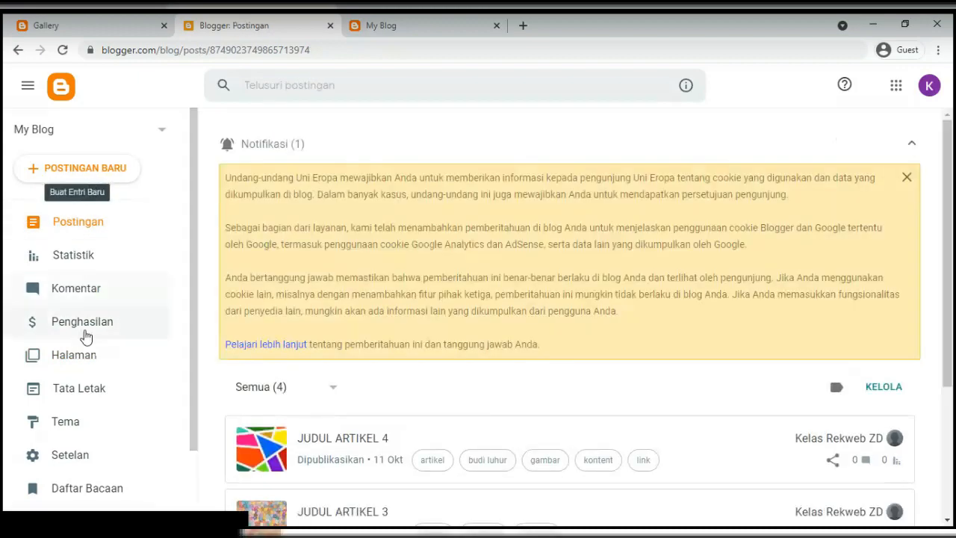
{"action": "left_click", "coordinate": [75, 358]}
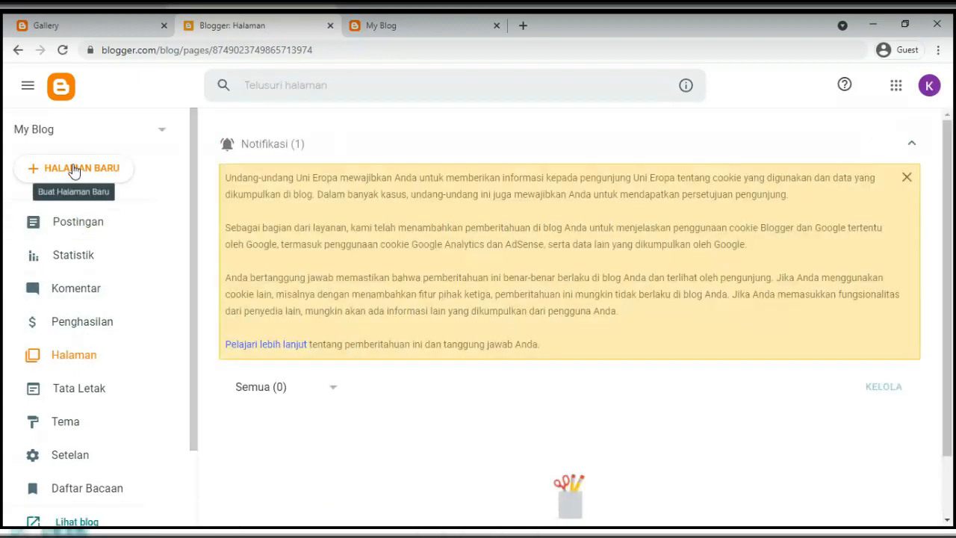
{"action": "left_click", "coordinate": [73, 168]}
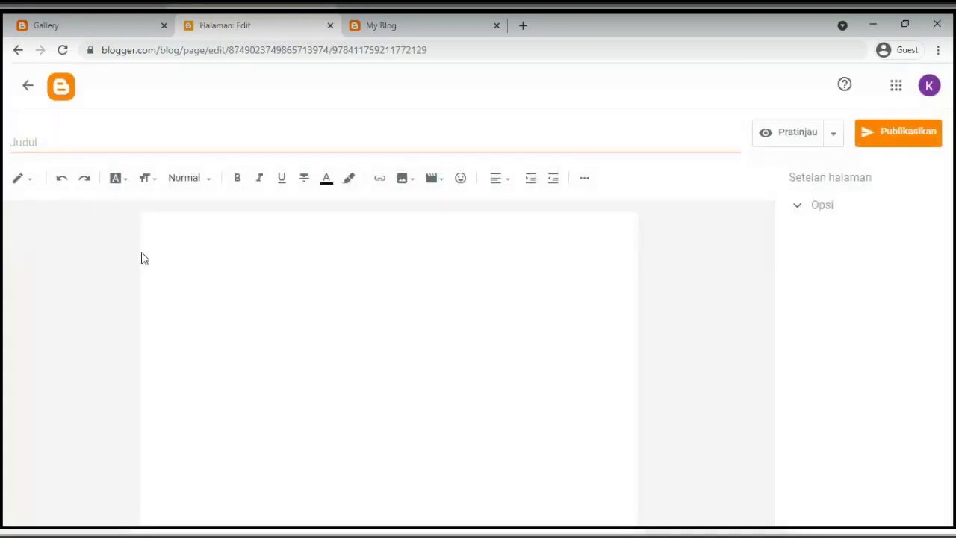
Check the page's reader-comment options and title the page GALLERY
{"action": "triple_click", "coordinate": [828, 177]}
{"action": "left_click", "coordinate": [811, 208]}
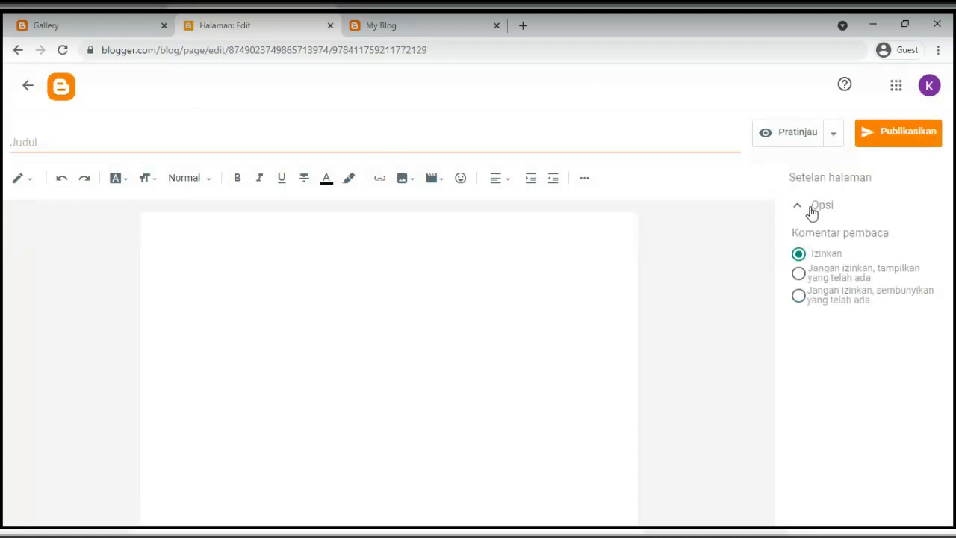
{"action": "left_click", "coordinate": [70, 140]}
{"action": "type", "text": "GA"}
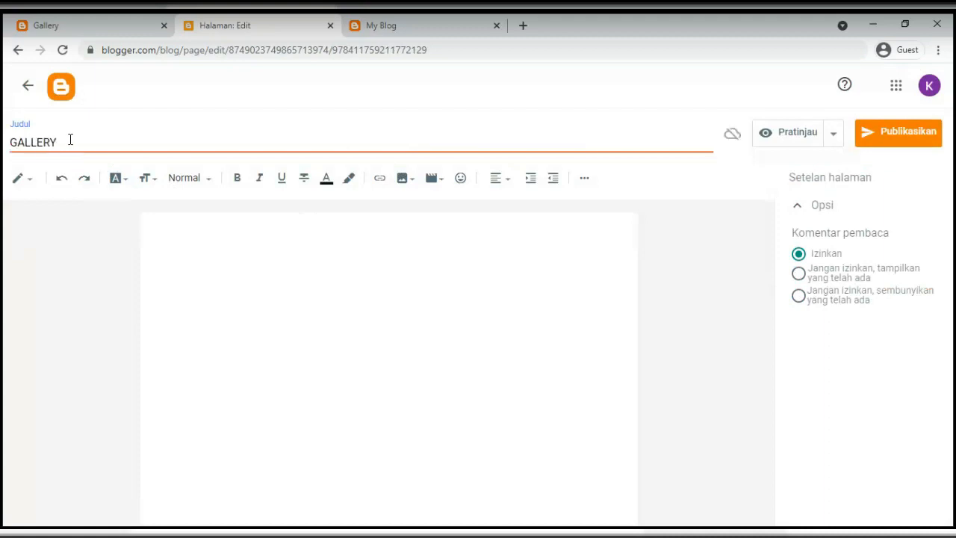
{"action": "type", "text": "LLERY"}
{"action": "left_click", "coordinate": [147, 228]}
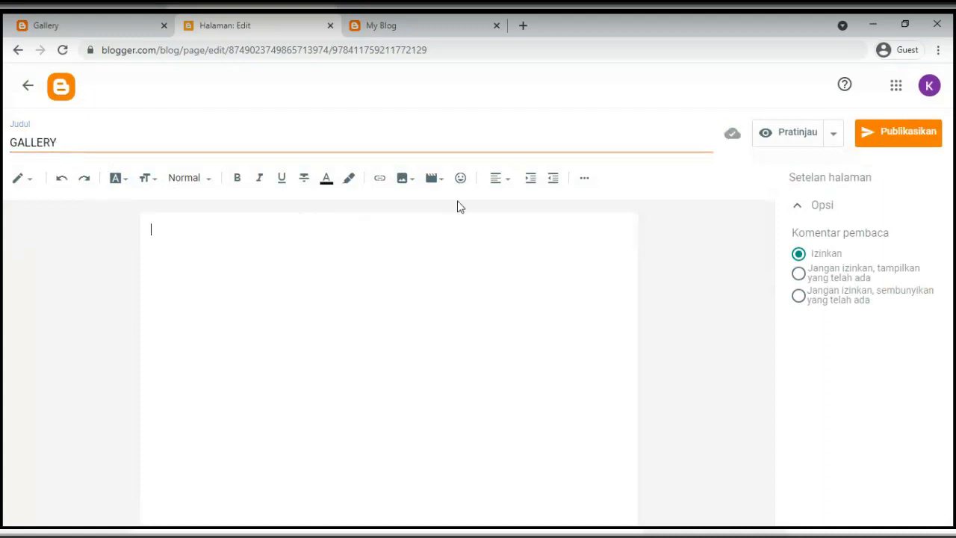
Upload the geometric, floral and retro squares images and insert all three into the body
{"action": "left_click", "coordinate": [404, 179]}
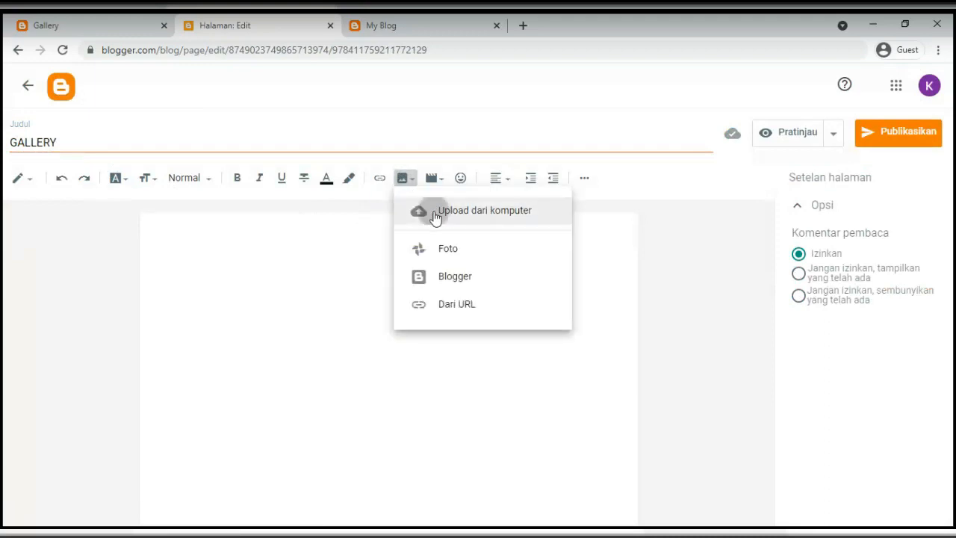
{"action": "left_click", "coordinate": [436, 215]}
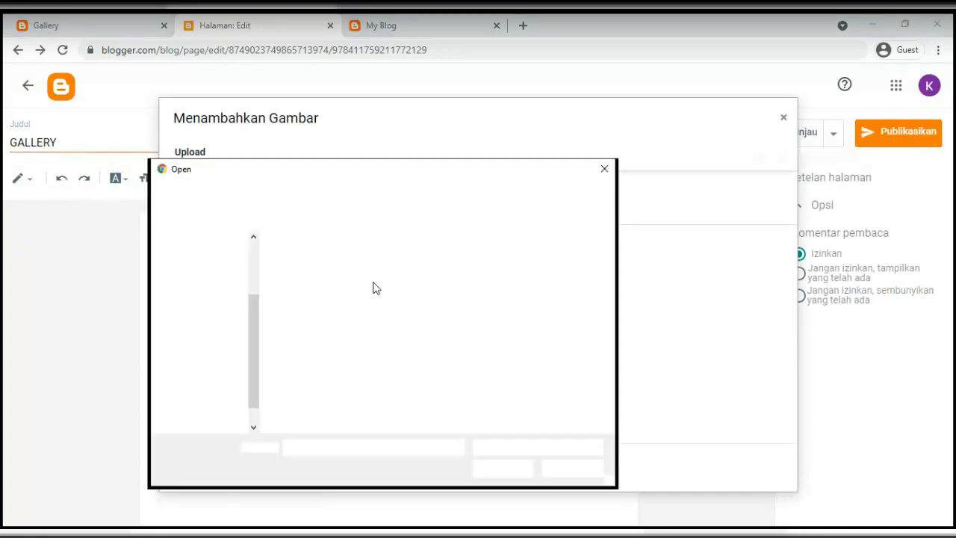
{"action": "left_click_drag", "start_coordinate": [297, 363], "coordinate": [526, 357]}
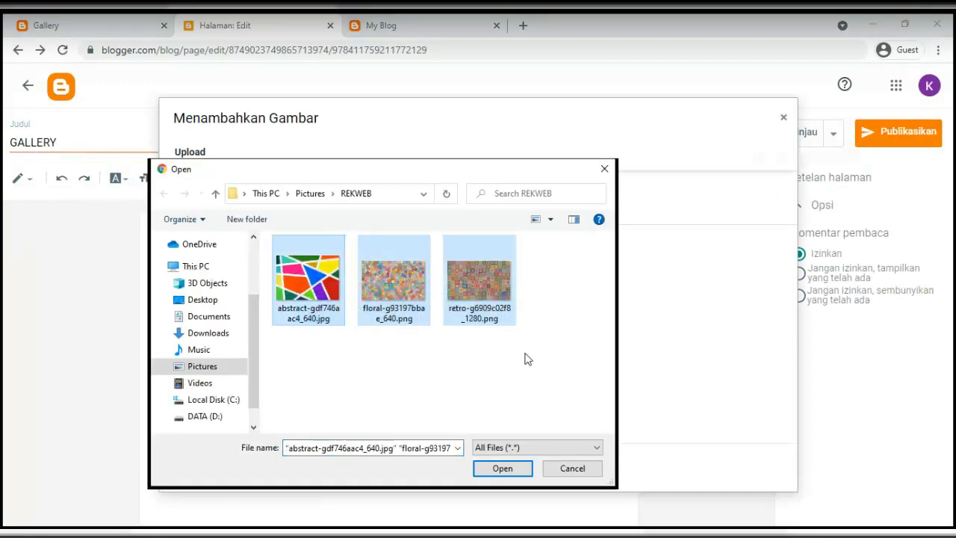
{"action": "left_click", "coordinate": [488, 471]}
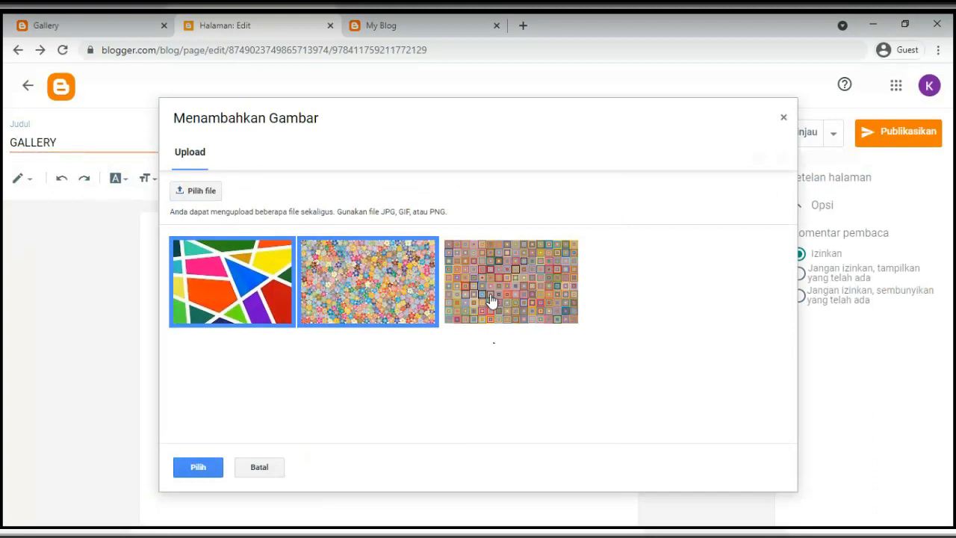
{"action": "left_click", "coordinate": [250, 313]}
{"action": "left_click", "coordinate": [349, 316]}
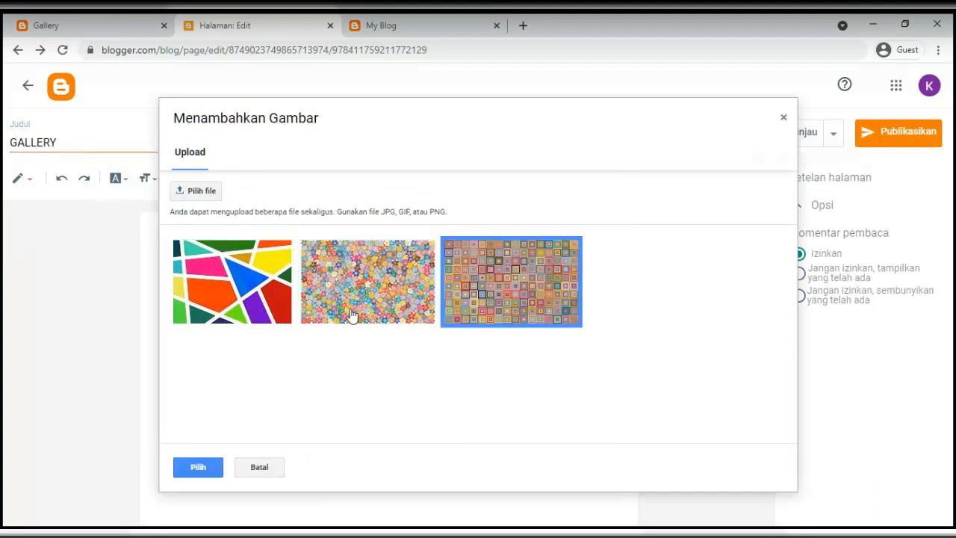
{"action": "left_click", "coordinate": [483, 325]}
{"action": "left_click", "coordinate": [256, 320]}
{"action": "left_click", "coordinate": [359, 319]}
{"action": "left_click", "coordinate": [493, 320]}
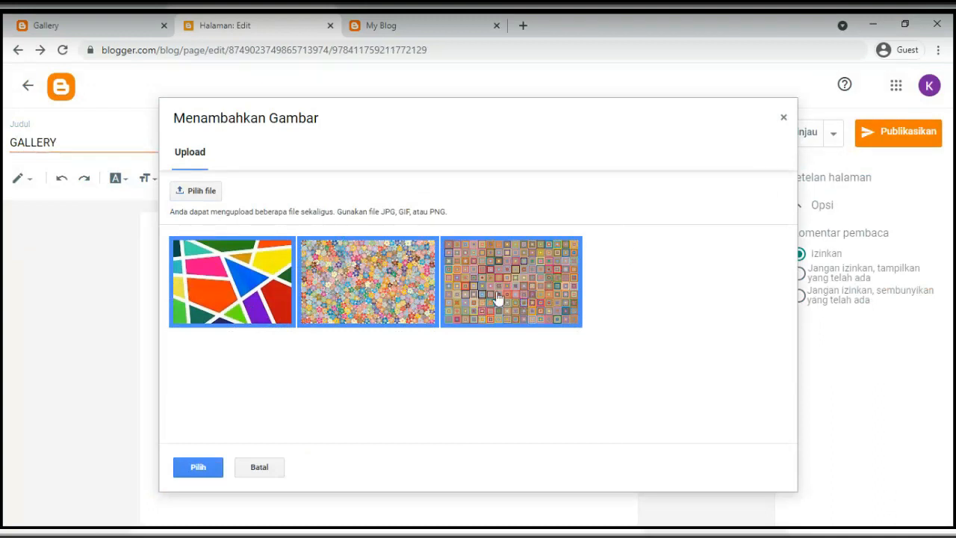
{"action": "left_click", "coordinate": [198, 468]}
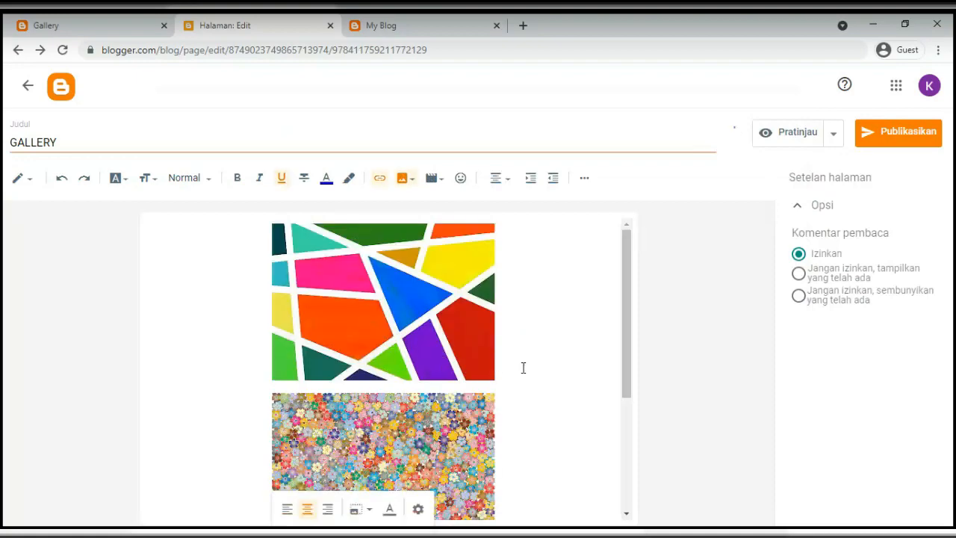
Left-align the geometric image and set it to small size
{"action": "scroll", "coordinate": [523, 366], "scroll_direction": "up", "scroll_amount": 3}
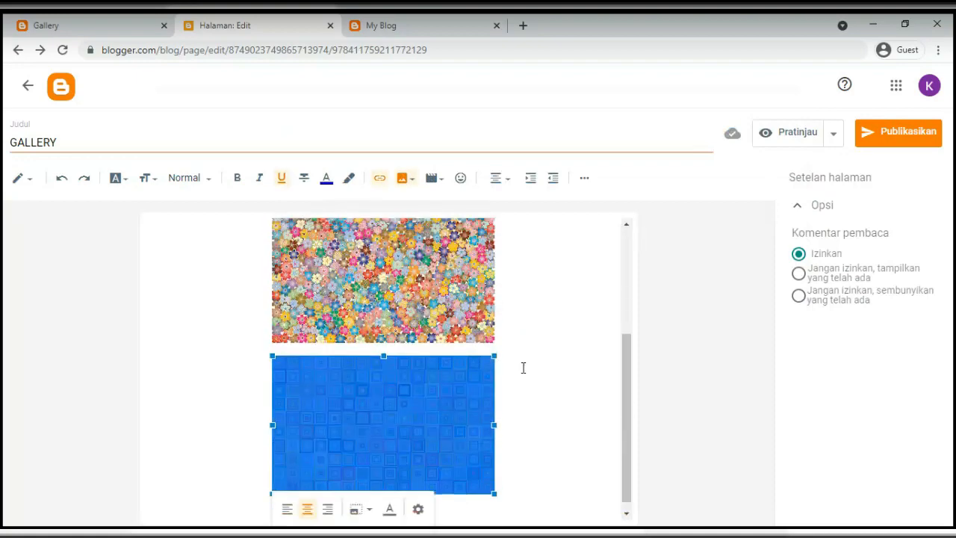
{"action": "left_click", "coordinate": [410, 296]}
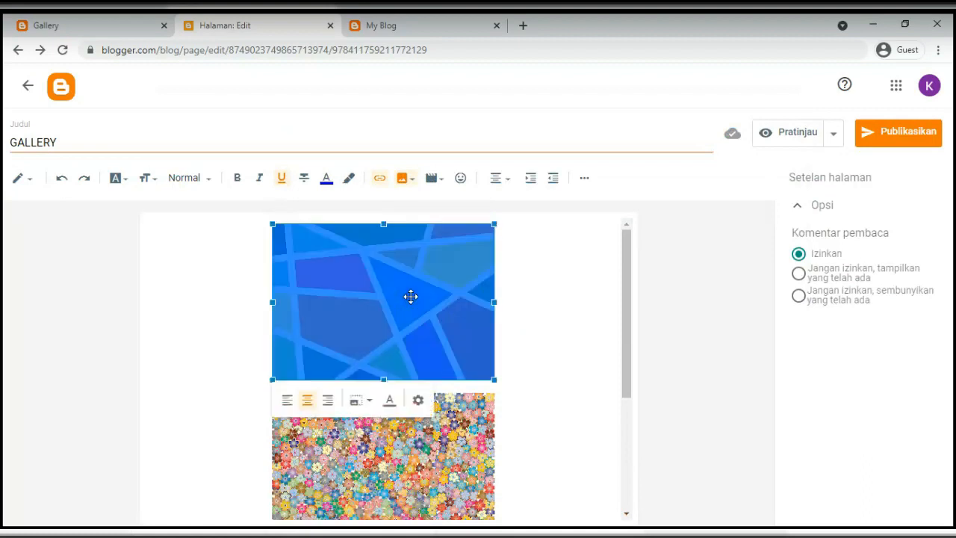
{"action": "left_click", "coordinate": [501, 179]}
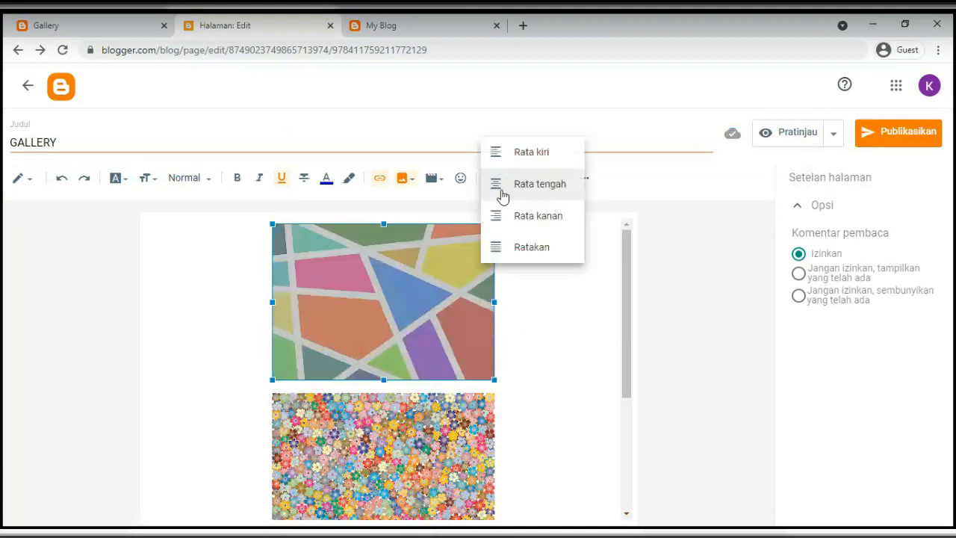
{"action": "left_click", "coordinate": [499, 155]}
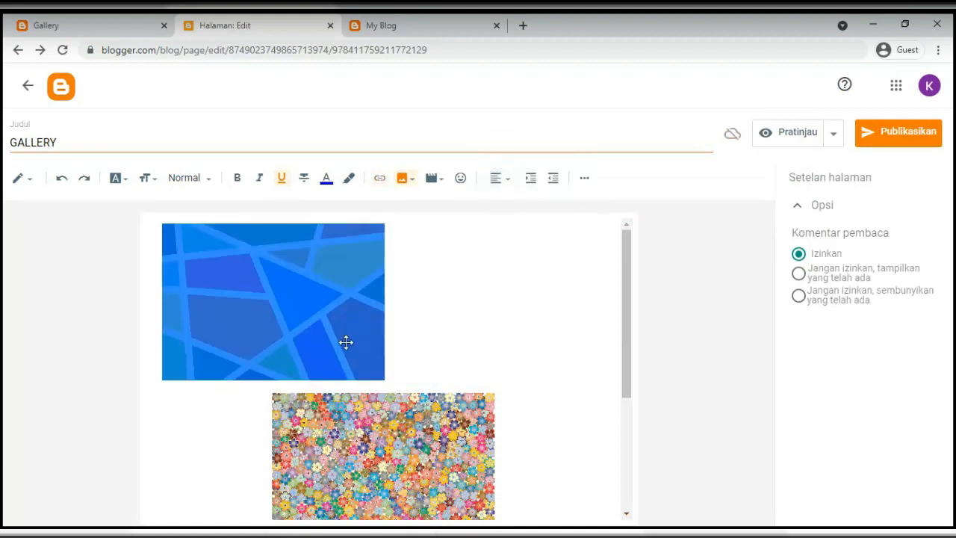
{"action": "left_click", "coordinate": [265, 369]}
{"action": "left_click", "coordinate": [243, 403]}
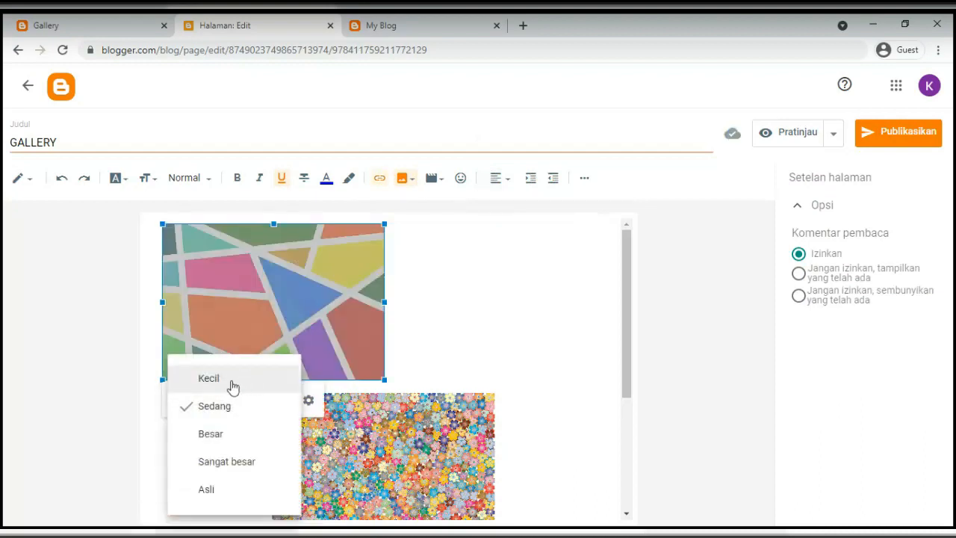
{"action": "left_click", "coordinate": [232, 381]}
Left-align and shrink the floral image, pulling it up beside the geometric one
{"action": "left_click", "coordinate": [308, 376]}
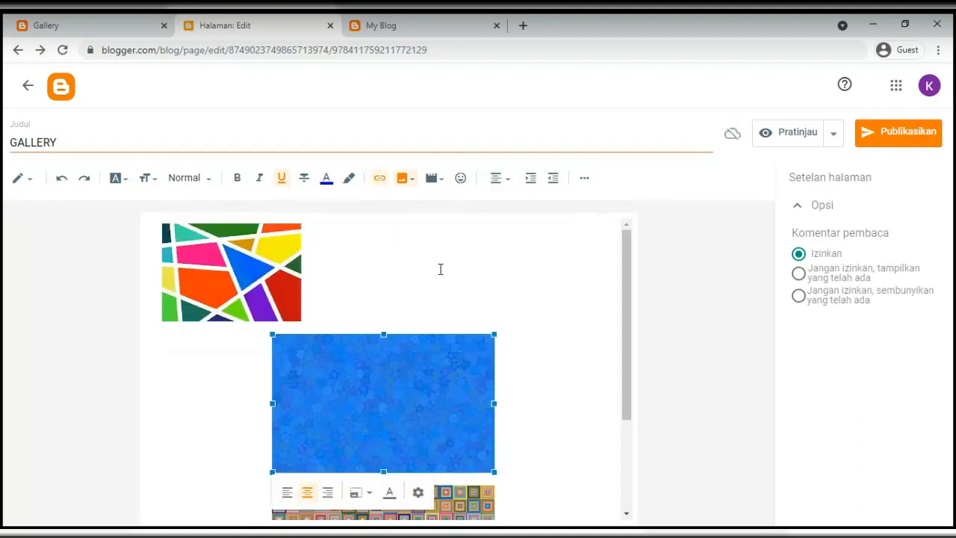
{"action": "left_click", "coordinate": [500, 180]}
{"action": "left_click", "coordinate": [503, 159]}
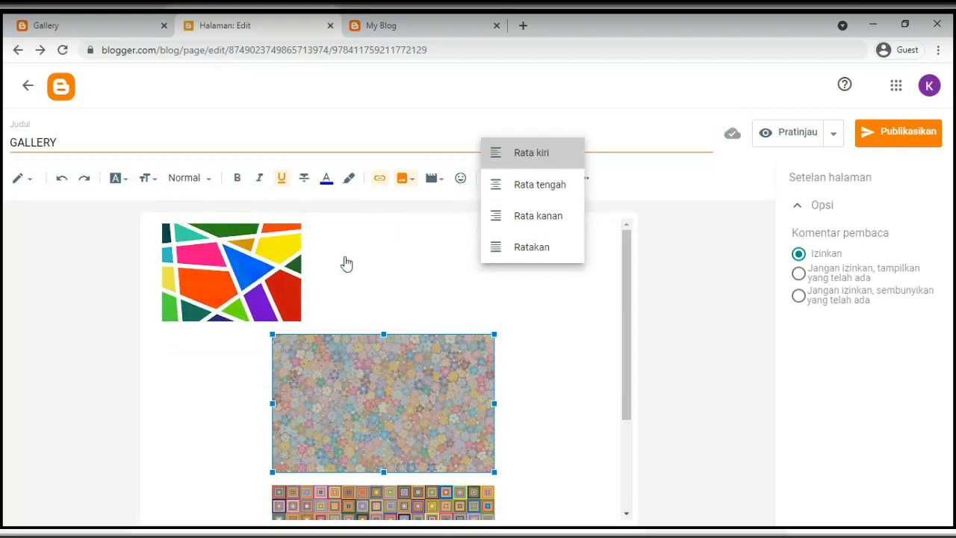
{"action": "left_click", "coordinate": [308, 436]}
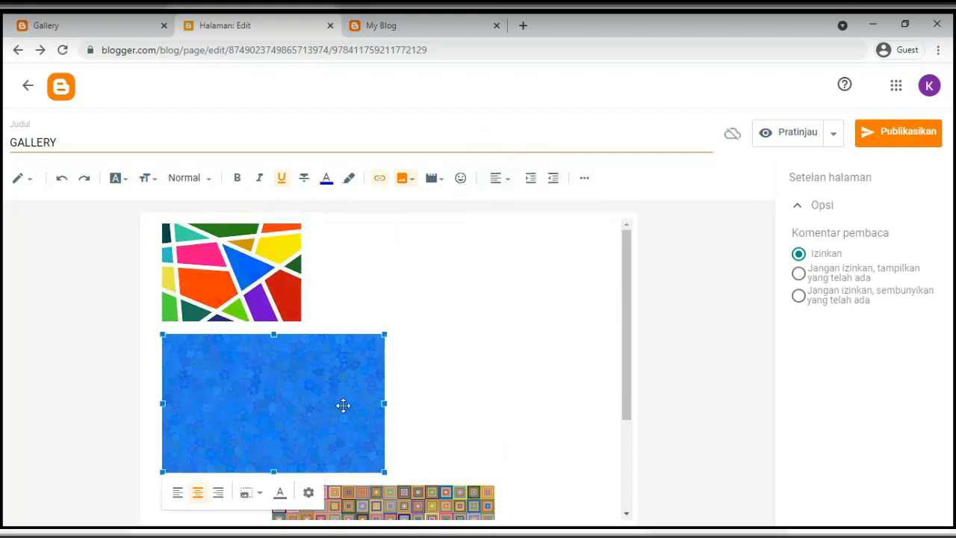
{"action": "left_click", "coordinate": [252, 493]}
{"action": "left_click", "coordinate": [211, 379]}
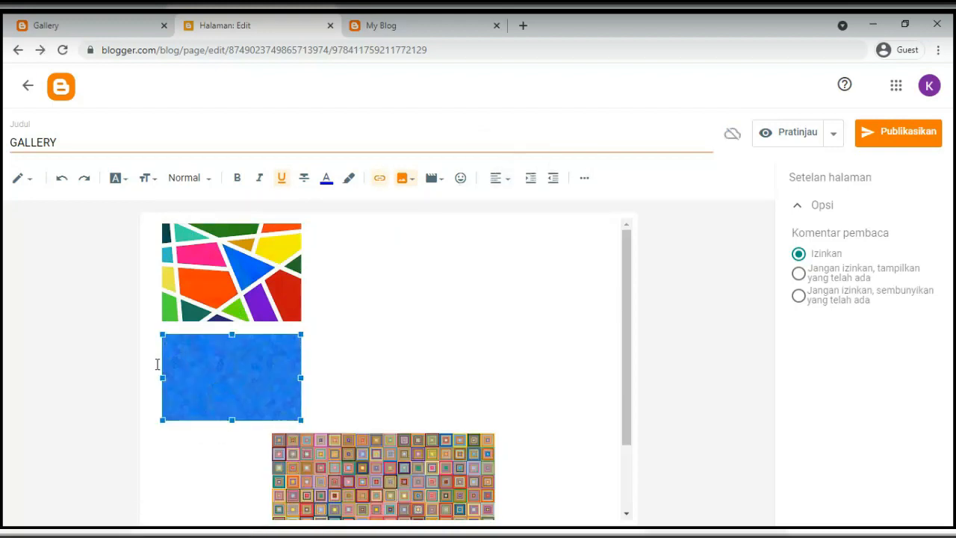
{"action": "left_click", "coordinate": [155, 364]}
{"action": "key", "text": "BackSpace"}
{"action": "key", "text": "BackSpace"}
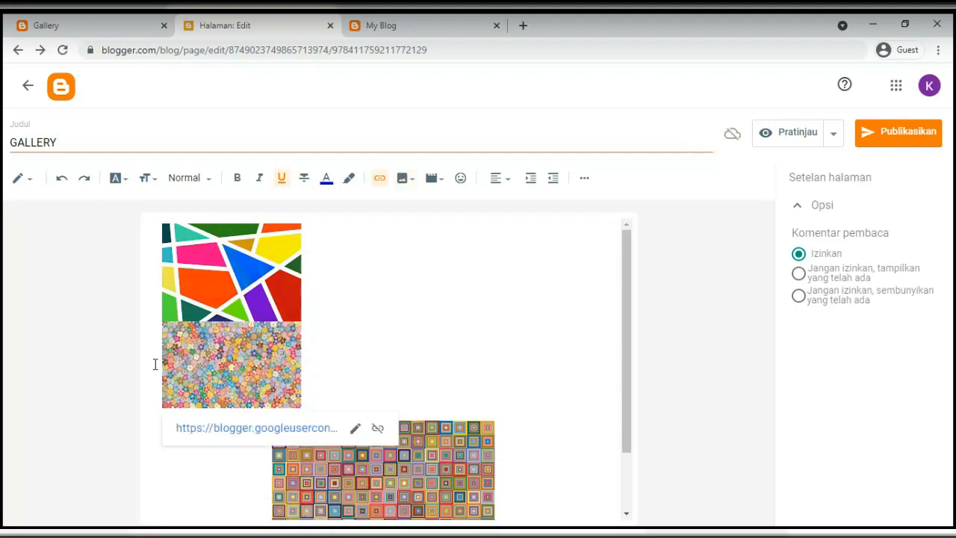
{"action": "left_click", "coordinate": [237, 472]}
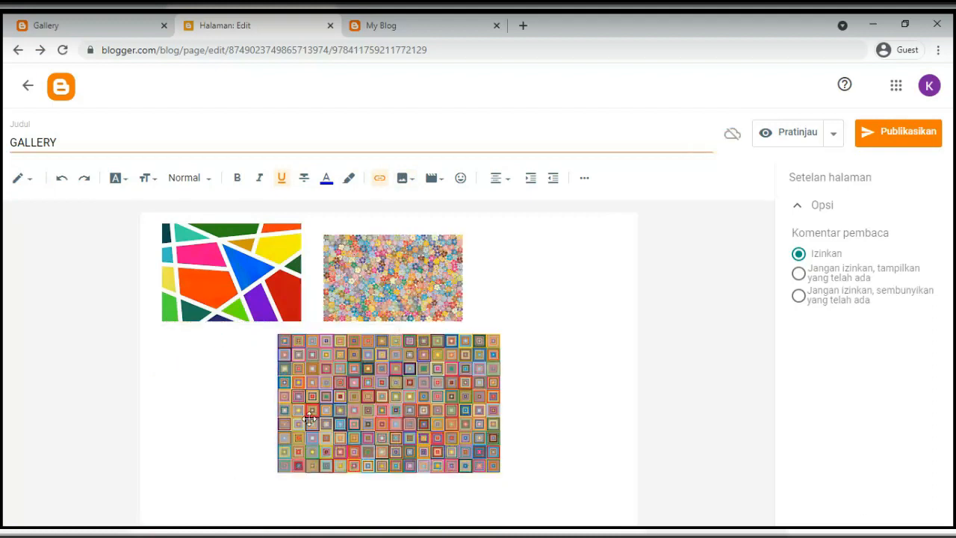
Shrink the retro squares image and align it to the left
{"action": "left_click", "coordinate": [336, 396]}
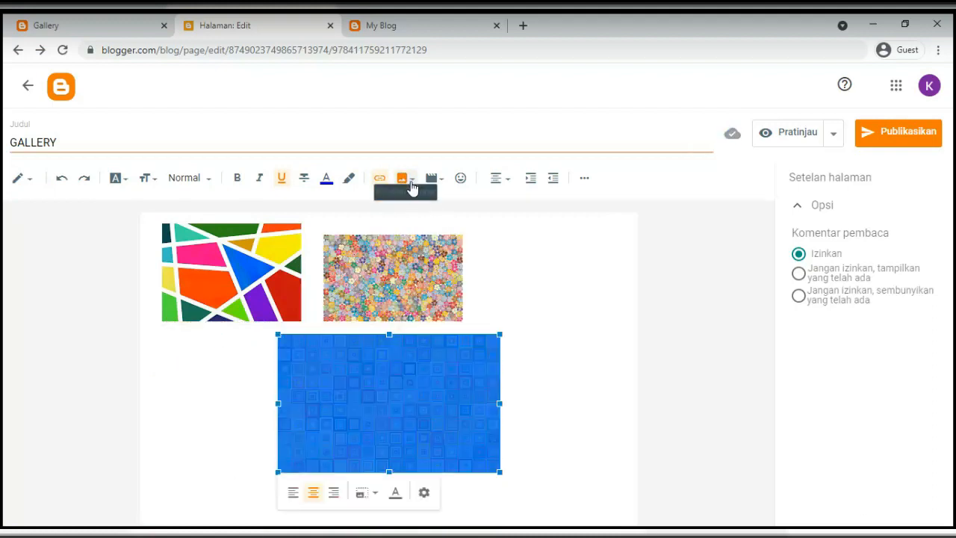
{"action": "left_click", "coordinate": [362, 495]}
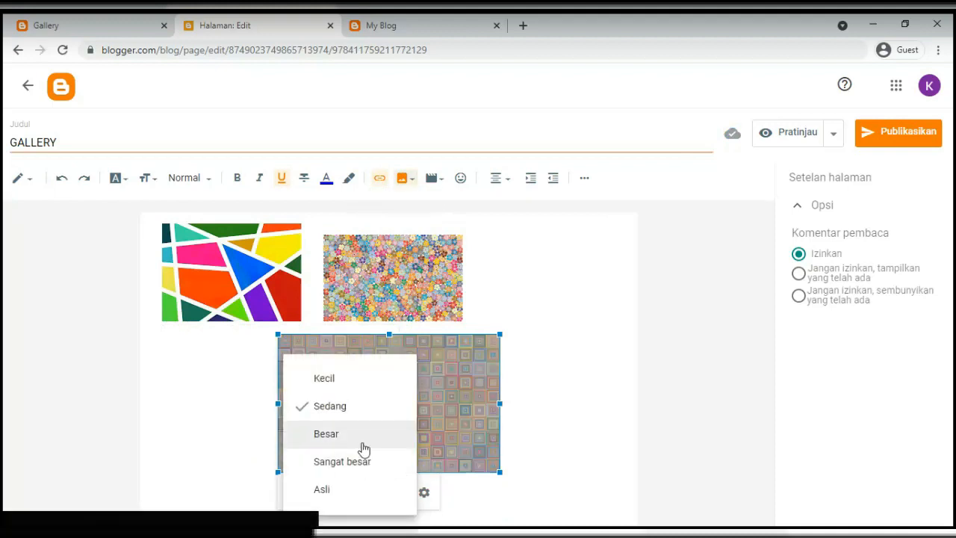
{"action": "left_click", "coordinate": [326, 381]}
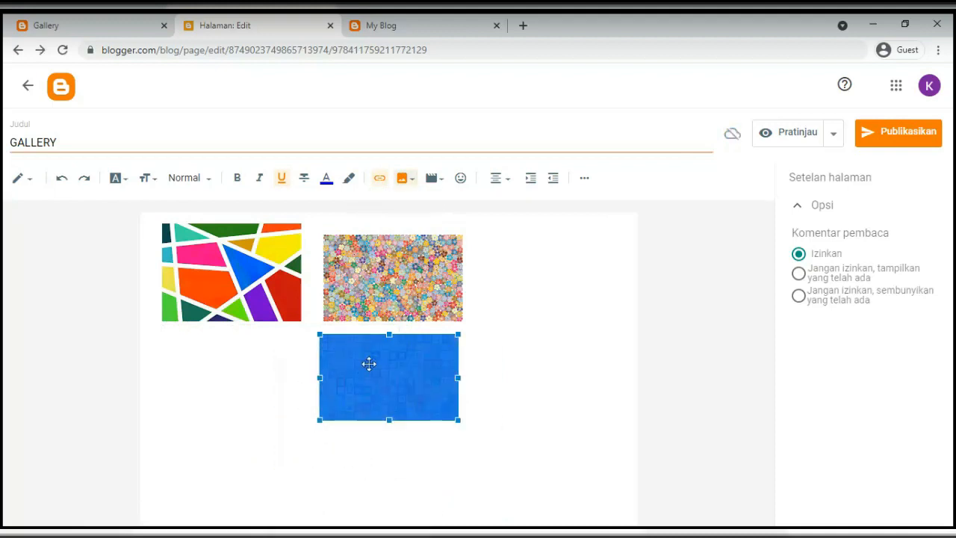
{"action": "left_click", "coordinate": [505, 183]}
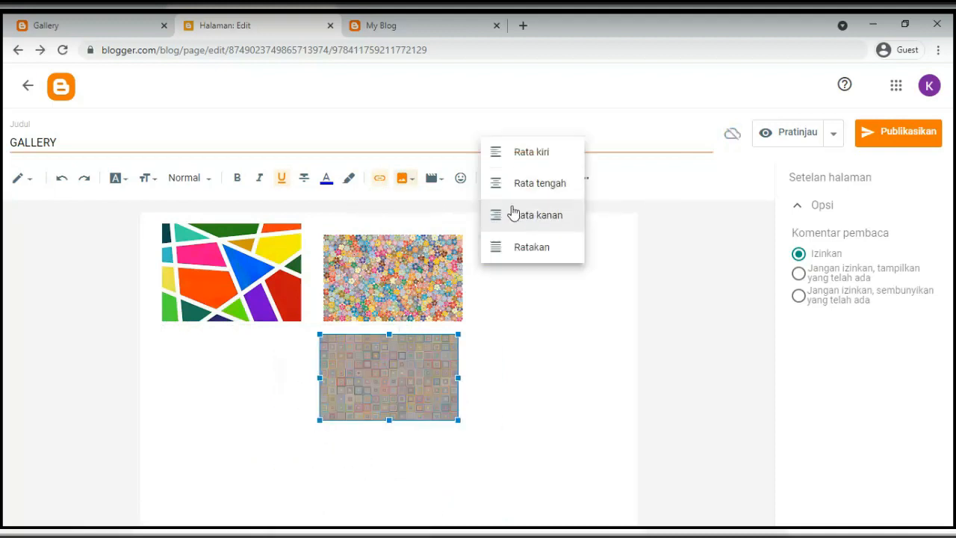
{"action": "left_click", "coordinate": [497, 151]}
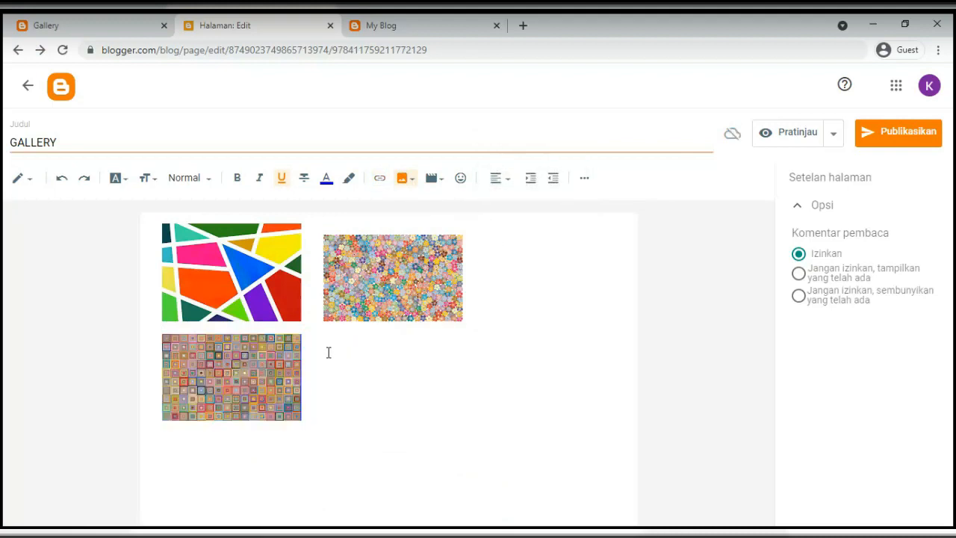
{"action": "left_click", "coordinate": [415, 375]}
{"action": "left_click", "coordinate": [834, 132]}
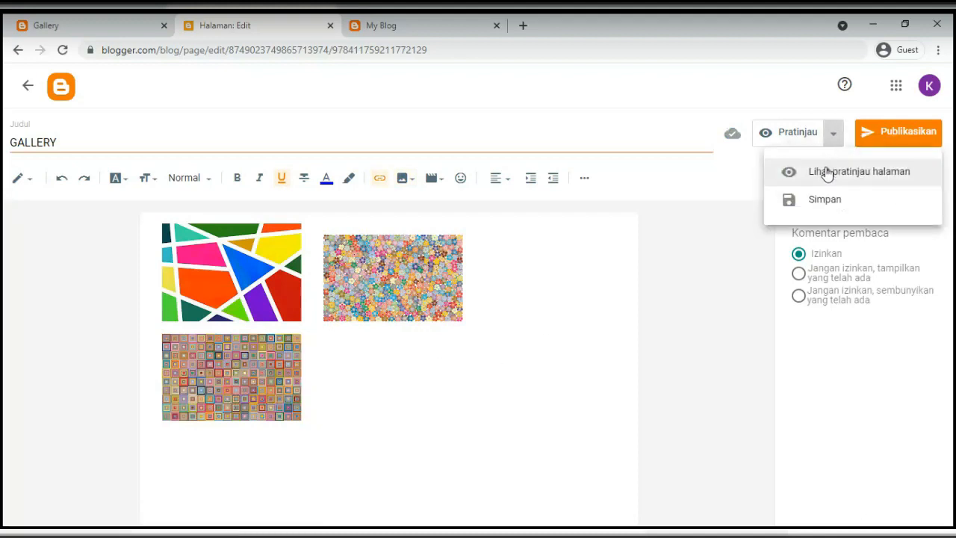
Preview the GALLERY page, then publish it and confirm
{"action": "left_click", "coordinate": [827, 172]}
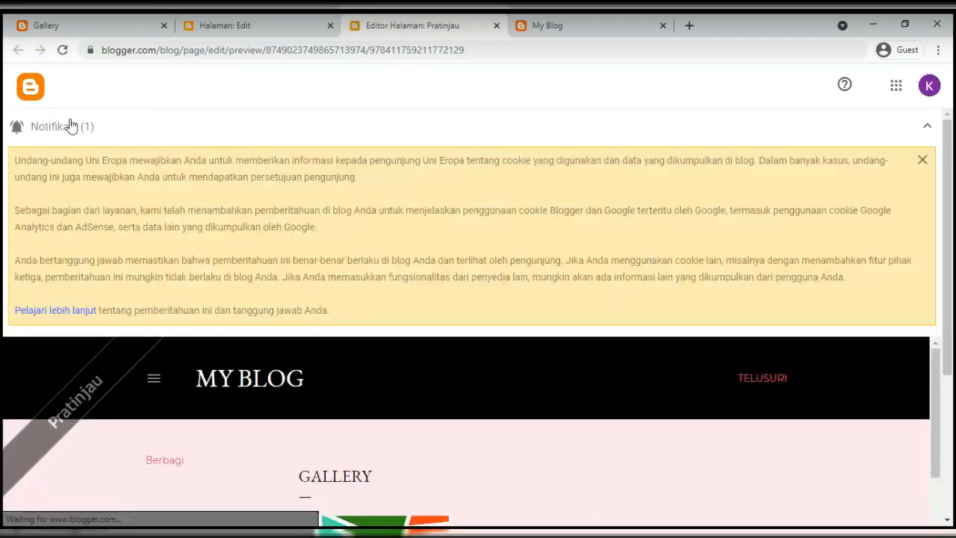
{"action": "left_click", "coordinate": [68, 124]}
{"action": "scroll", "coordinate": [319, 253], "scroll_direction": "down", "scroll_amount": 3}
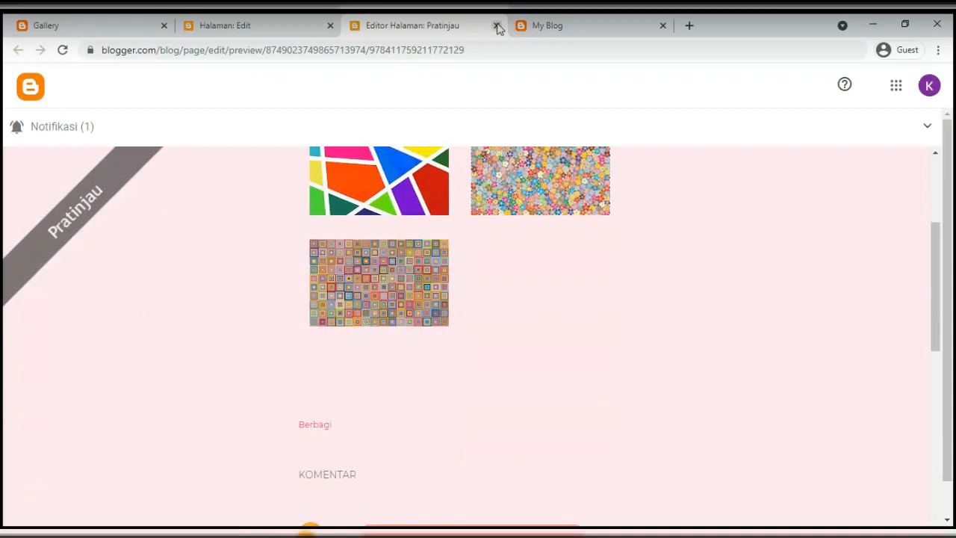
{"action": "left_click", "coordinate": [497, 26]}
{"action": "left_click", "coordinate": [903, 133]}
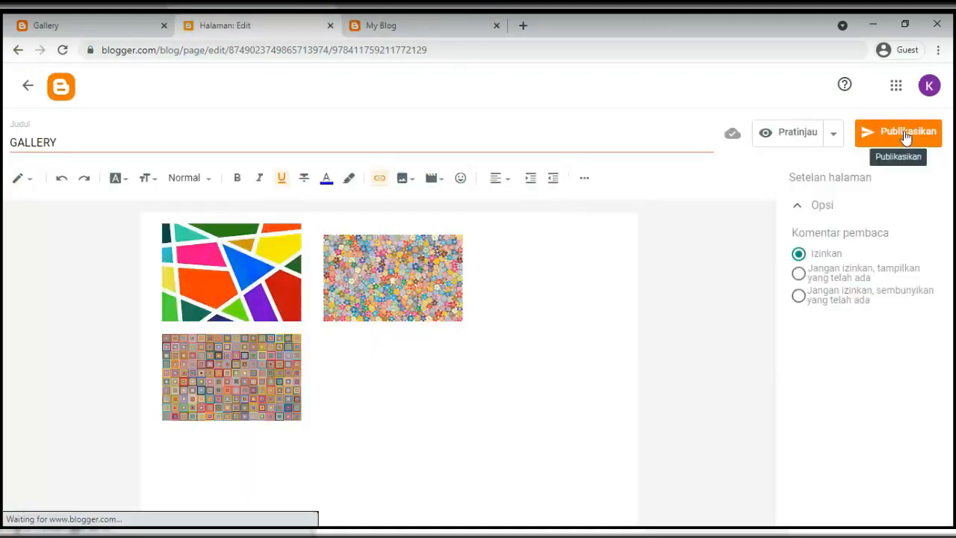
{"action": "triple_click", "coordinate": [404, 254]}
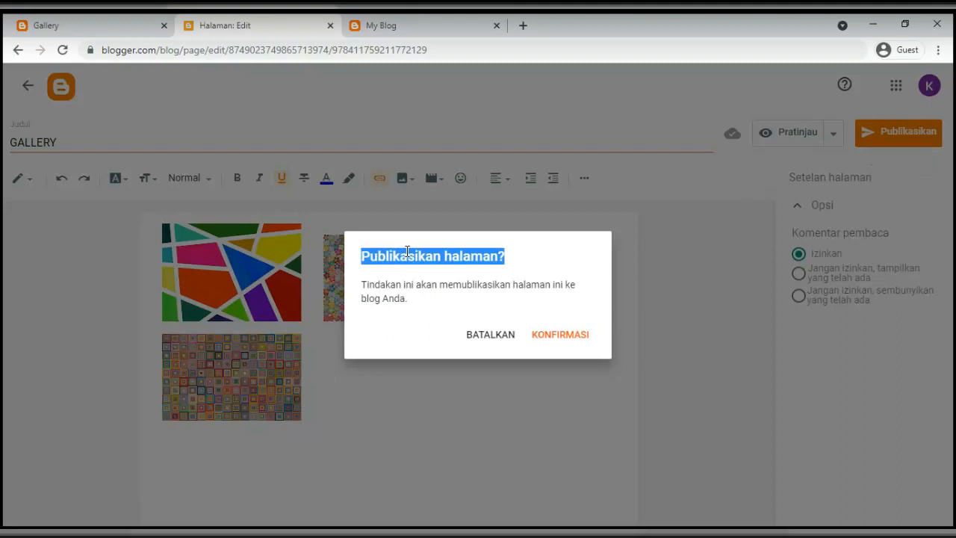
{"action": "left_click", "coordinate": [562, 336]}
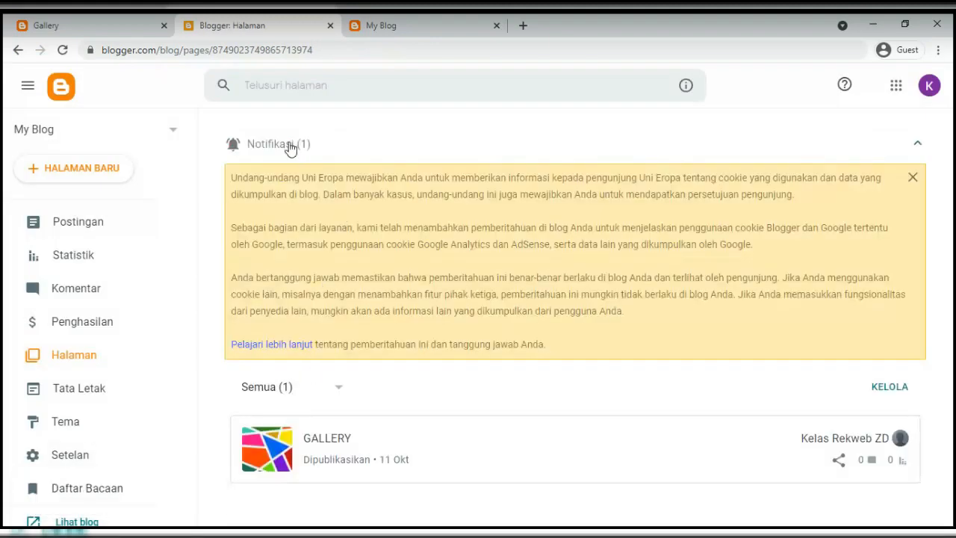
Start another new blank page and begin typing its title
{"action": "left_click", "coordinate": [290, 149]}
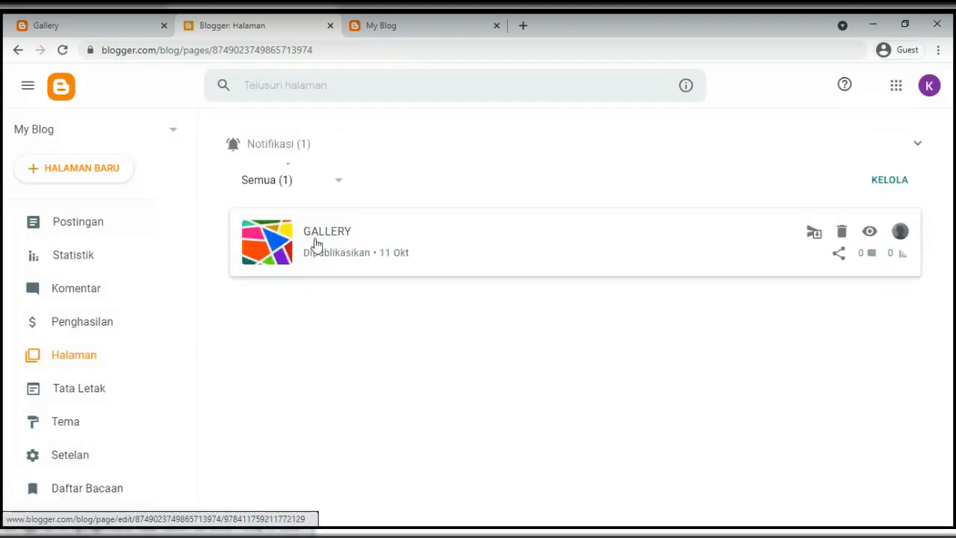
{"action": "left_click", "coordinate": [88, 176]}
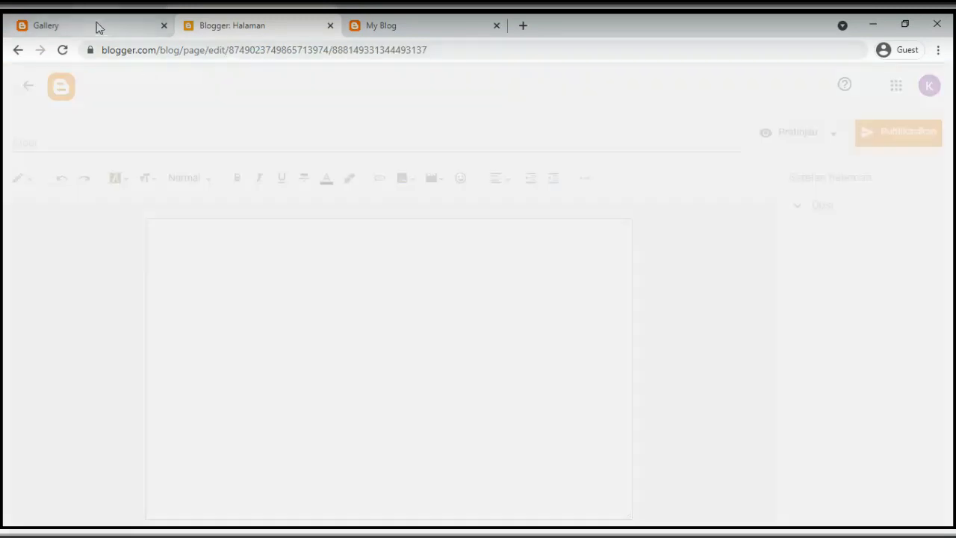
{"action": "left_click", "coordinate": [97, 26]}
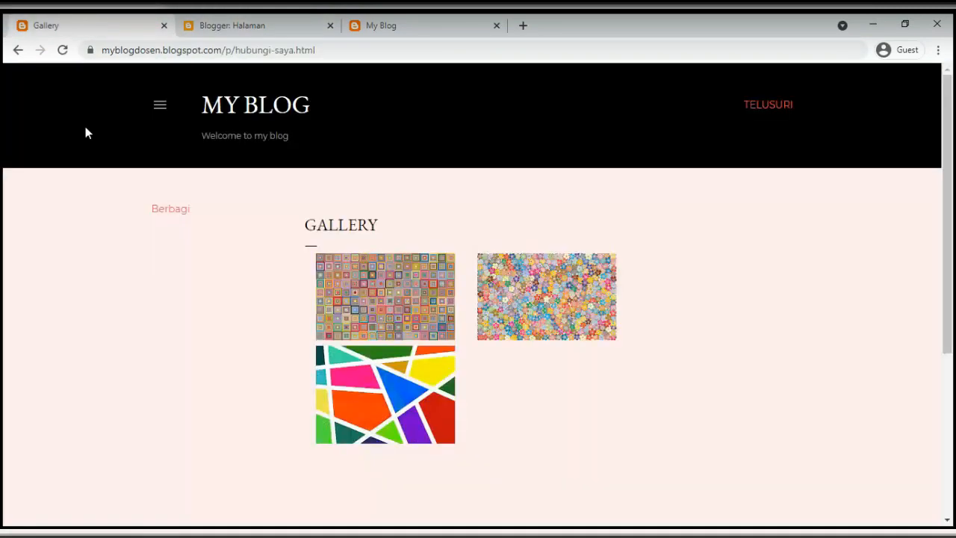
{"action": "left_click", "coordinate": [161, 104]}
{"action": "left_click", "coordinate": [274, 28]}
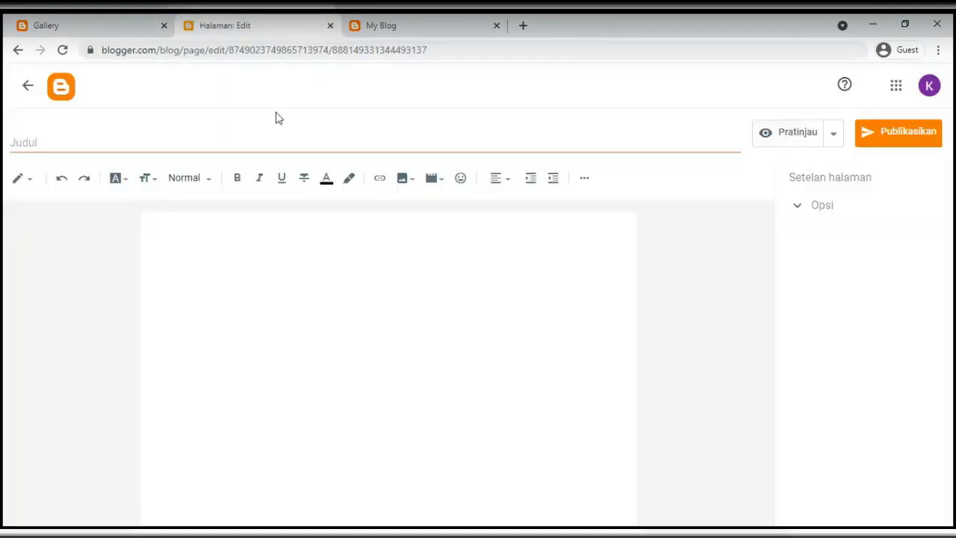
{"action": "left_click", "coordinate": [43, 140]}
{"action": "type", "text": "TENTANG SAYA"}
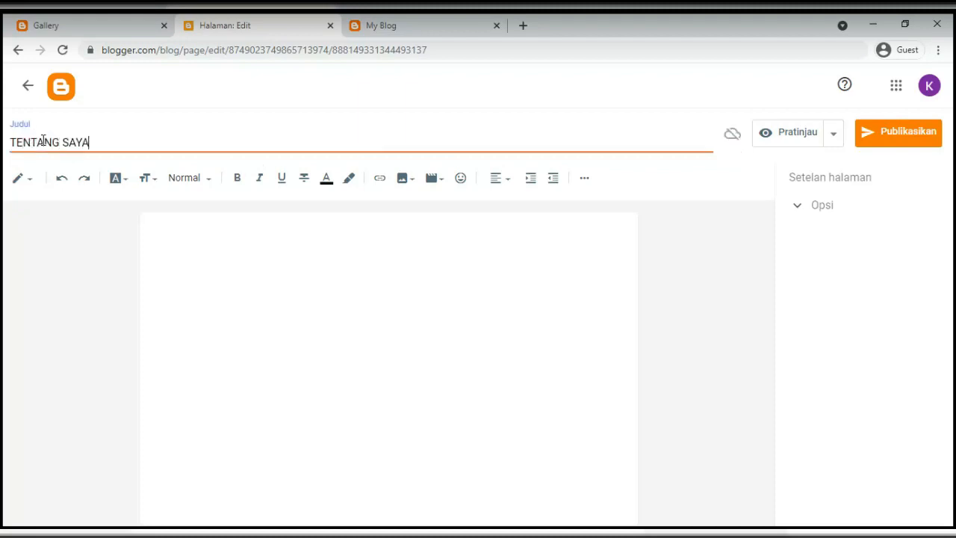
Paste the Lorem ipsum paragraph into the page body
{"action": "left_click", "coordinate": [169, 241]}
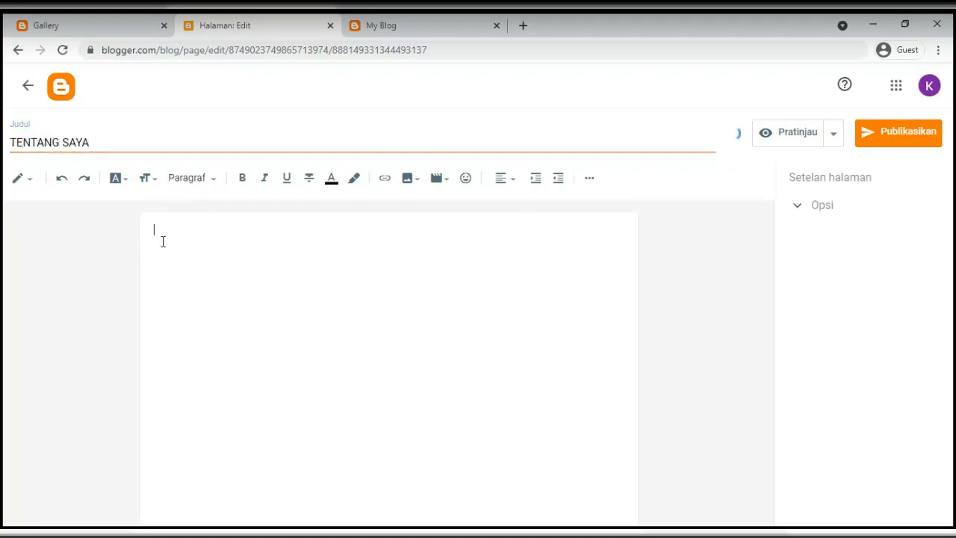
{"action": "type", "text": "S"}
{"action": "key", "text": "BackSpace"}
{"action": "key", "text": "BackSpace"}
{"action": "key", "text": "BackSpace"}
{"action": "key", "text": "alt+Tab"}
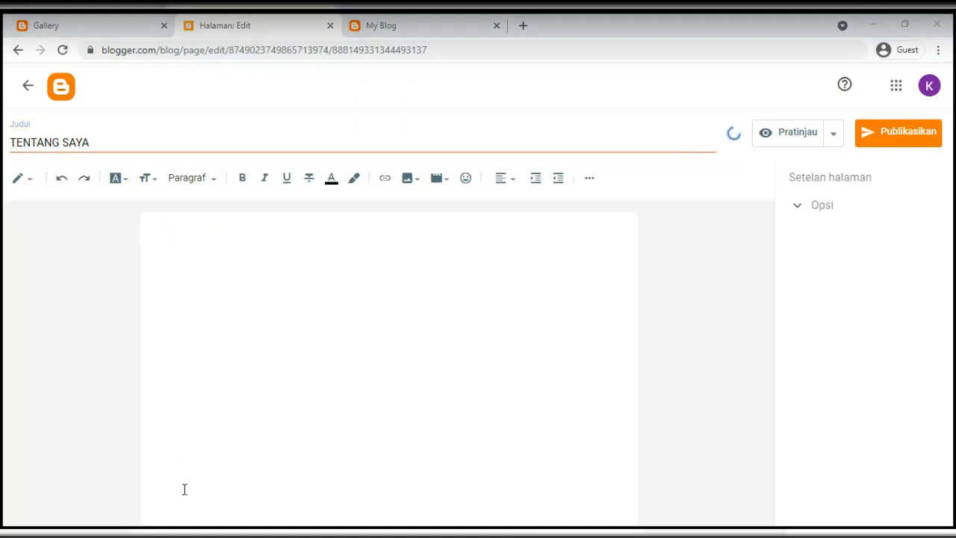
{"action": "key", "text": "alt+Tab"}
{"action": "type", "text": "Lorem ipsum dolor sit amet, consectetur adipiscing elit, sed do eiusmod tempor incididunt ut labore et dolore magna aliqua. Ut enim ad minim veniam, quis nostrud exercitation ullamco laboris nisi ut aliquip ex ea commodo consequat. Duis aute irure dolor in reprehenderit in voluptate velit esse cillum dolore eu fugiat nulla pariatur. Excepteur sint occaecat cupidatat non proident, sunt in culpa qui officia deserunt mollit anim id est laborum"}
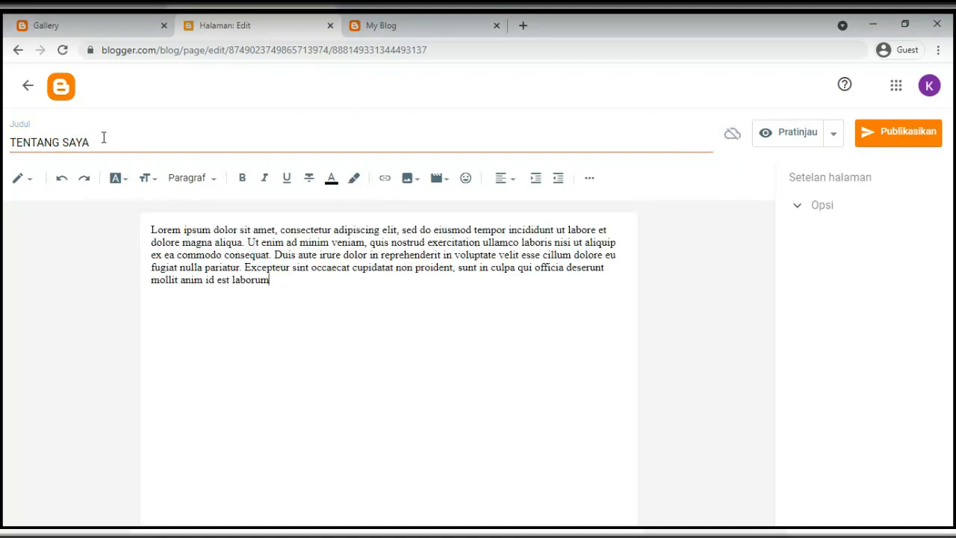
Add the heading line HALAMAN TENTANG SAYA above the paragraph
{"action": "left_click", "coordinate": [155, 231]}
{"action": "key", "text": "Return"}
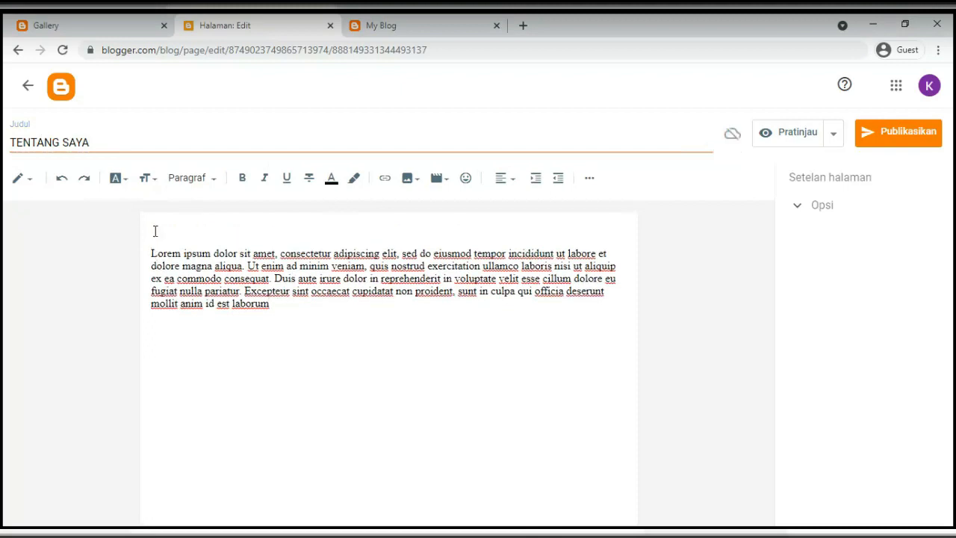
{"action": "type", "text": "HALAMAN TENTANG SAYA"}
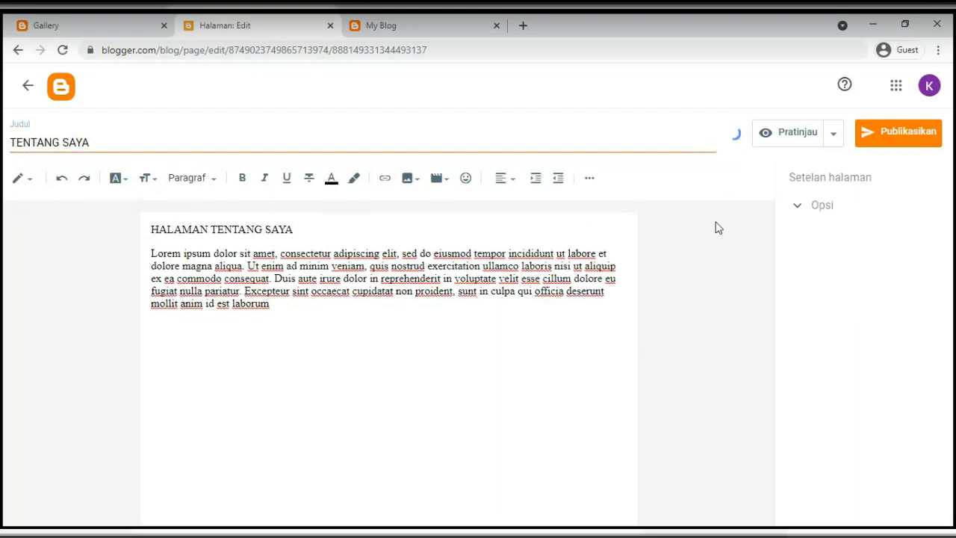
{"action": "left_click", "coordinate": [894, 135]}
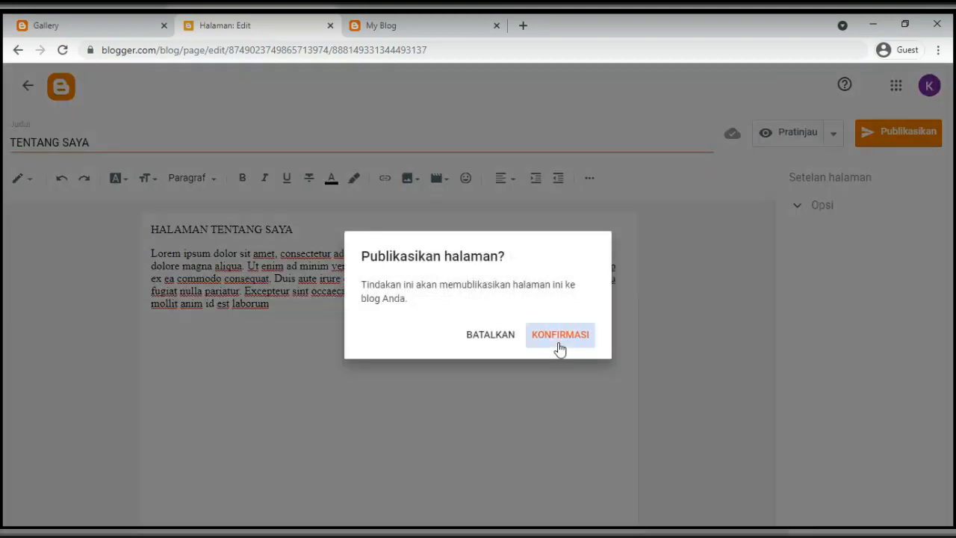
Confirm publishing TENTANG SAYA, then switch to the live blog's home page
{"action": "left_click", "coordinate": [558, 337]}
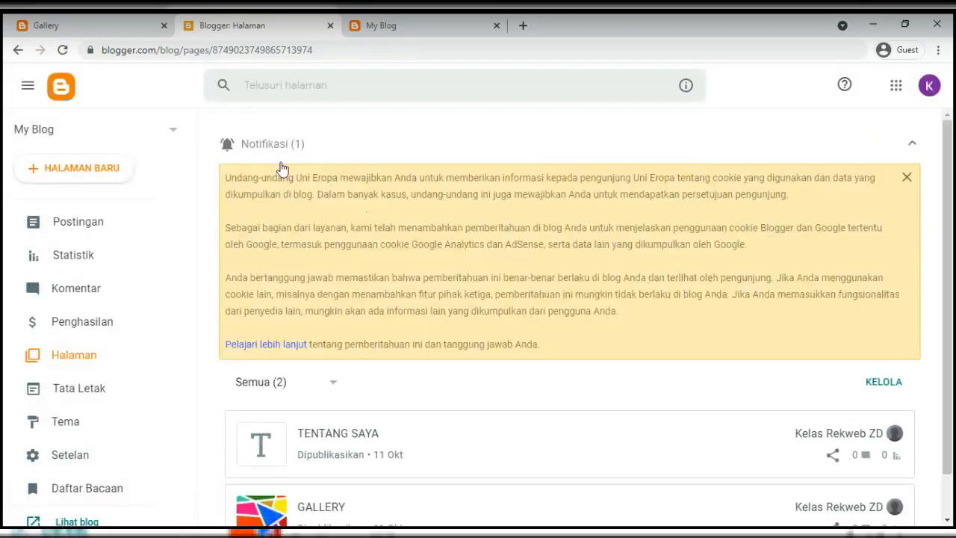
{"action": "left_click", "coordinate": [278, 149]}
{"action": "left_click", "coordinate": [375, 29]}
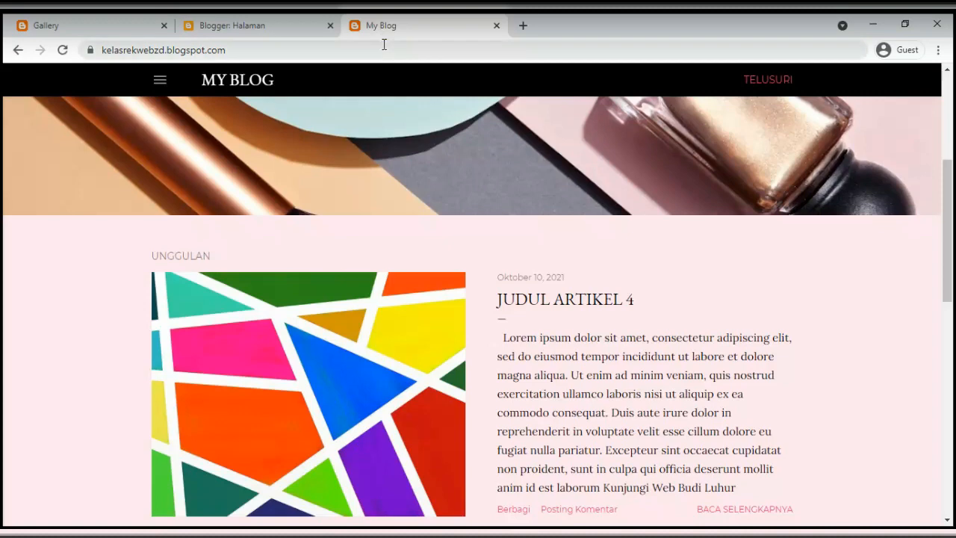
Reload the live blog, view its Gallery page, then return to the Blogger pages list
{"action": "left_click", "coordinate": [62, 52]}
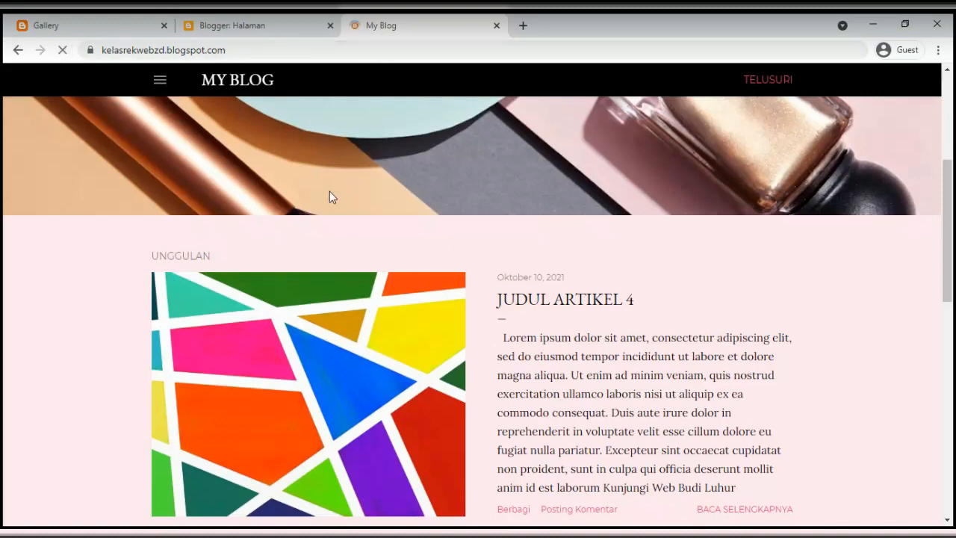
{"action": "scroll", "coordinate": [660, 342], "scroll_direction": "down", "scroll_amount": 10}
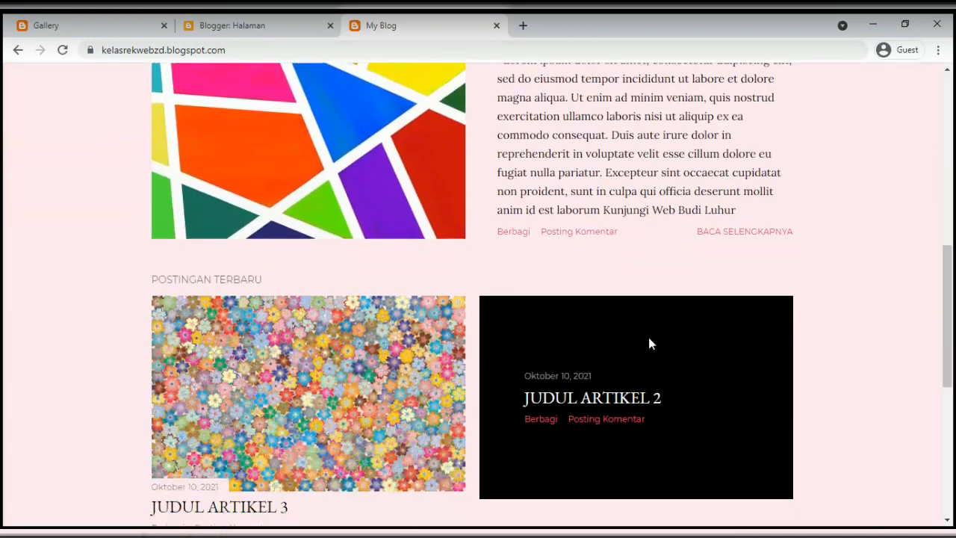
{"action": "scroll", "coordinate": [637, 340], "scroll_direction": "up", "scroll_amount": 10}
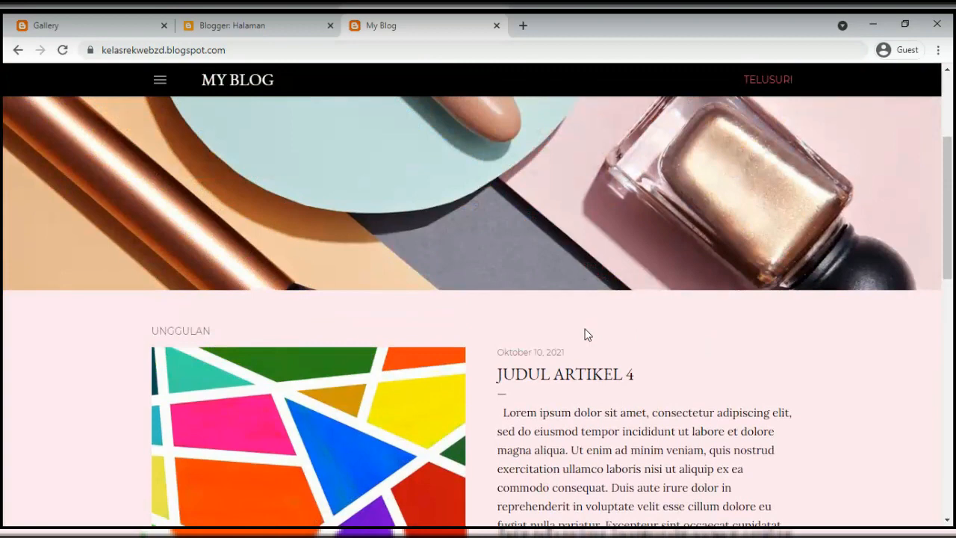
{"action": "left_click", "coordinate": [133, 30]}
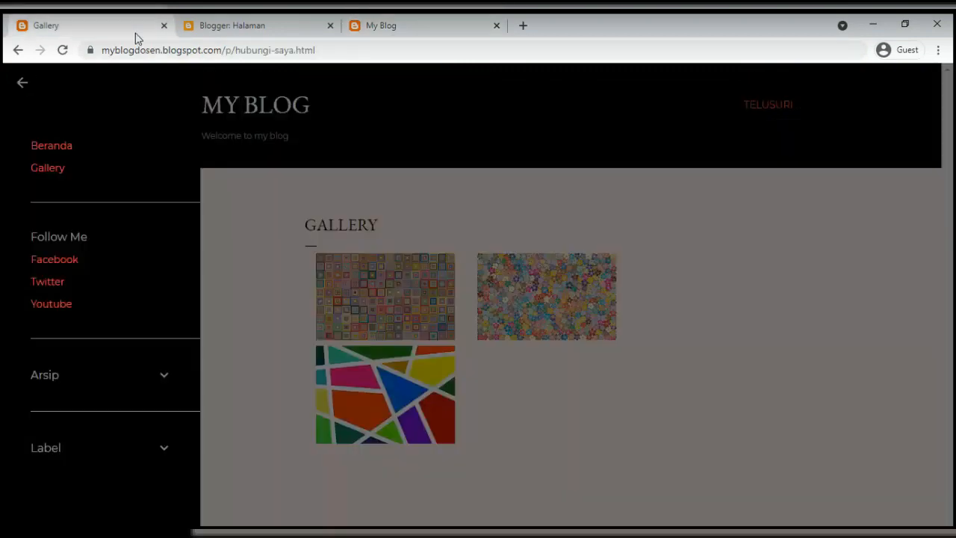
{"action": "left_click", "coordinate": [49, 169]}
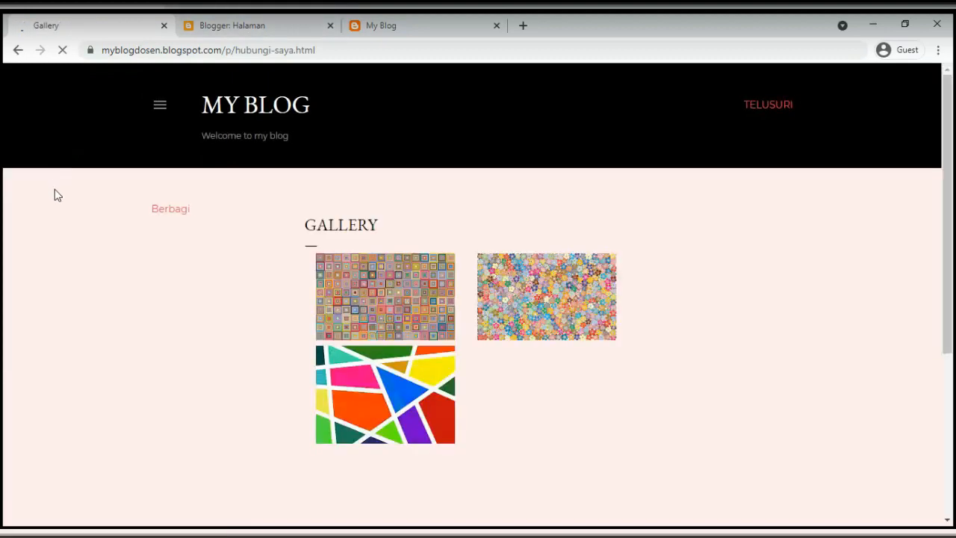
{"action": "left_click", "coordinate": [272, 35]}
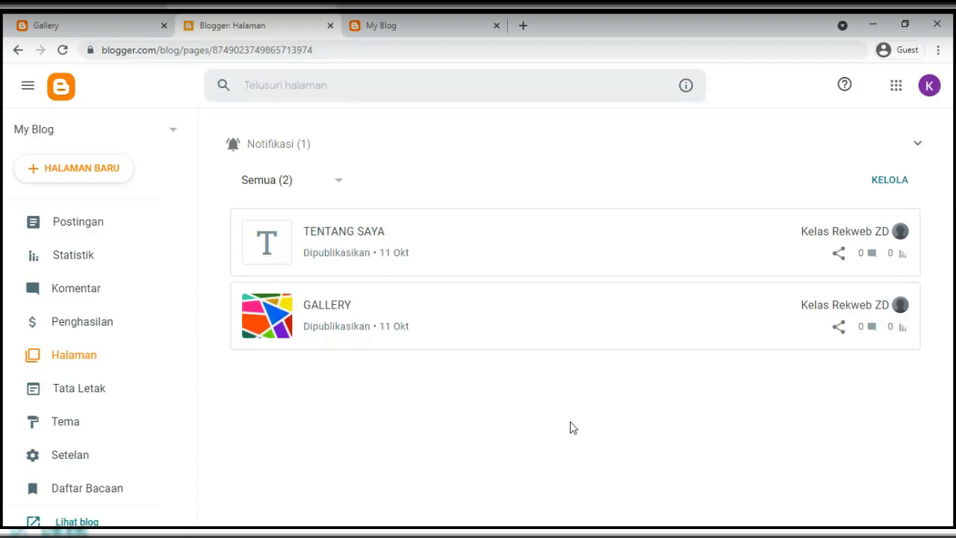
Review the live blog's side menu (Arsip, Label), then open the Tata Letak layout page
{"action": "left_click", "coordinate": [383, 25]}
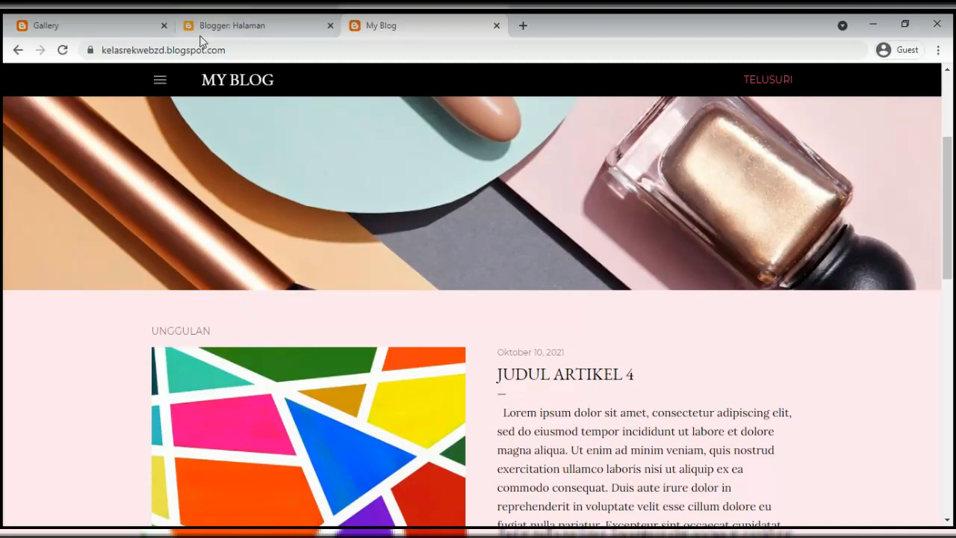
{"action": "left_click", "coordinate": [128, 25]}
{"action": "left_click", "coordinate": [154, 105]}
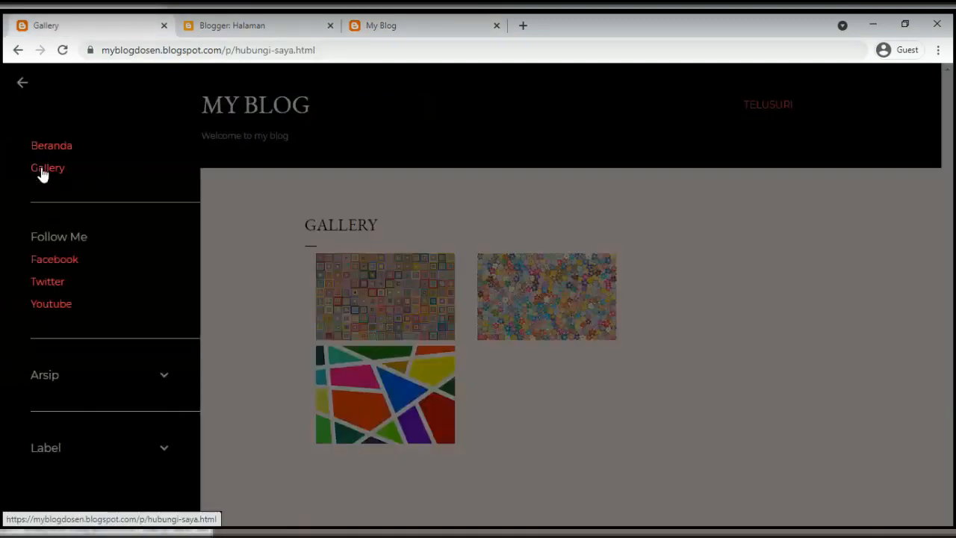
{"action": "left_click", "coordinate": [72, 378]}
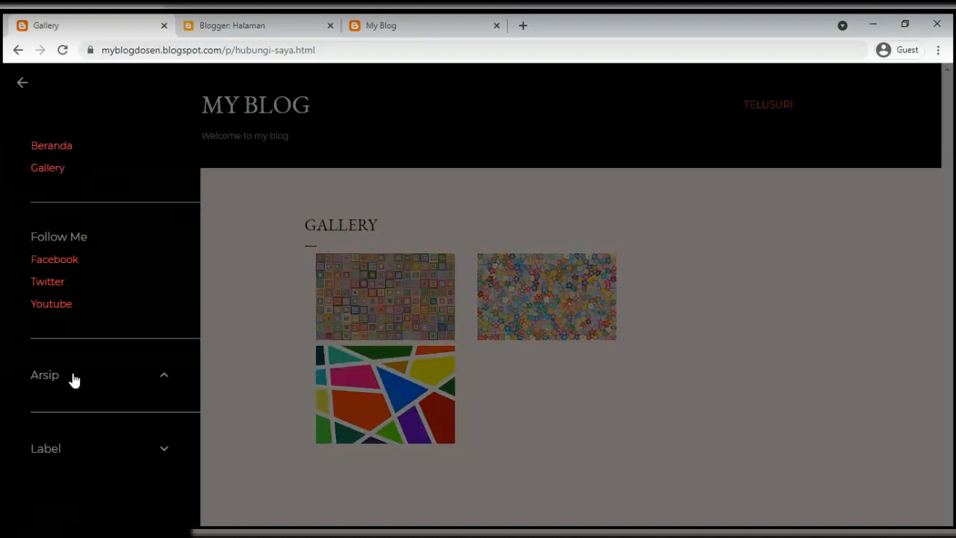
{"action": "left_click", "coordinate": [79, 478]}
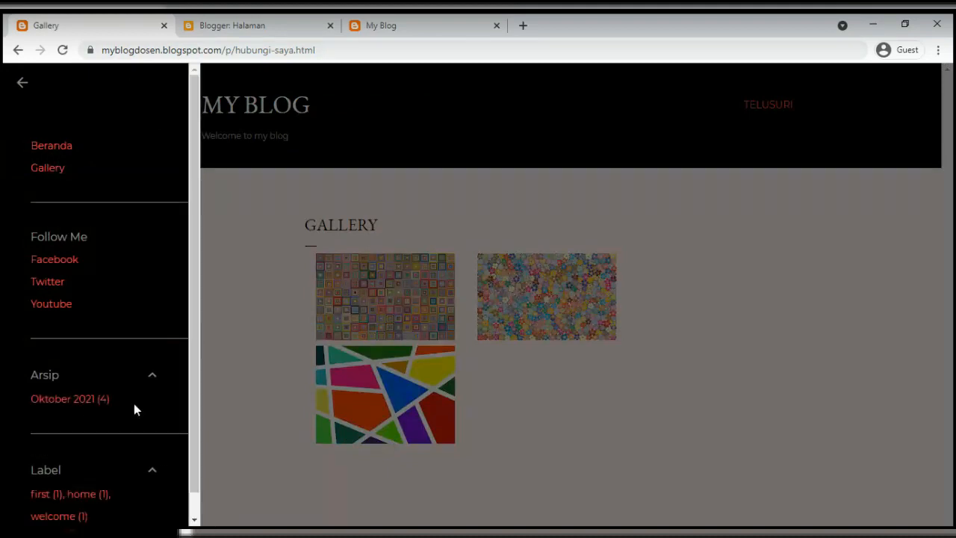
{"action": "left_click", "coordinate": [356, 191]}
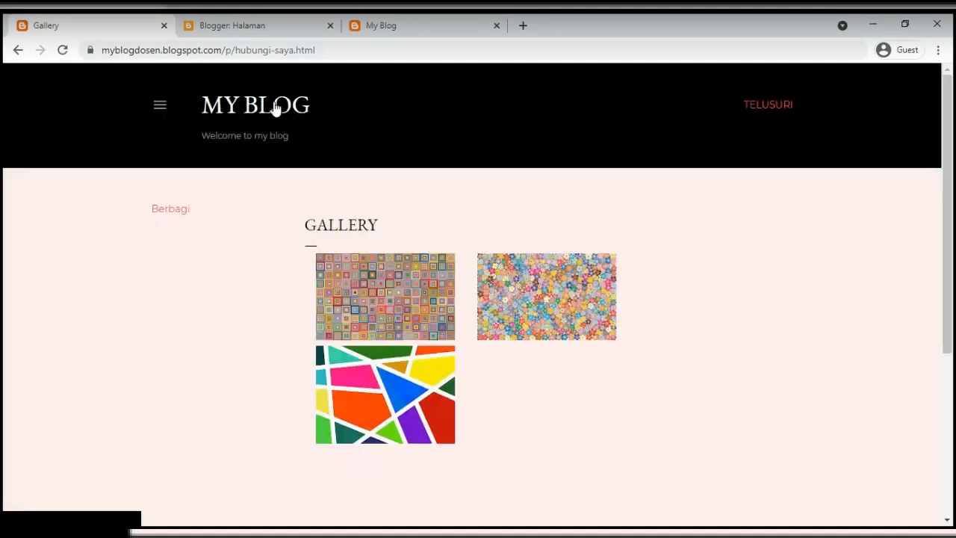
{"action": "left_click", "coordinate": [755, 106]}
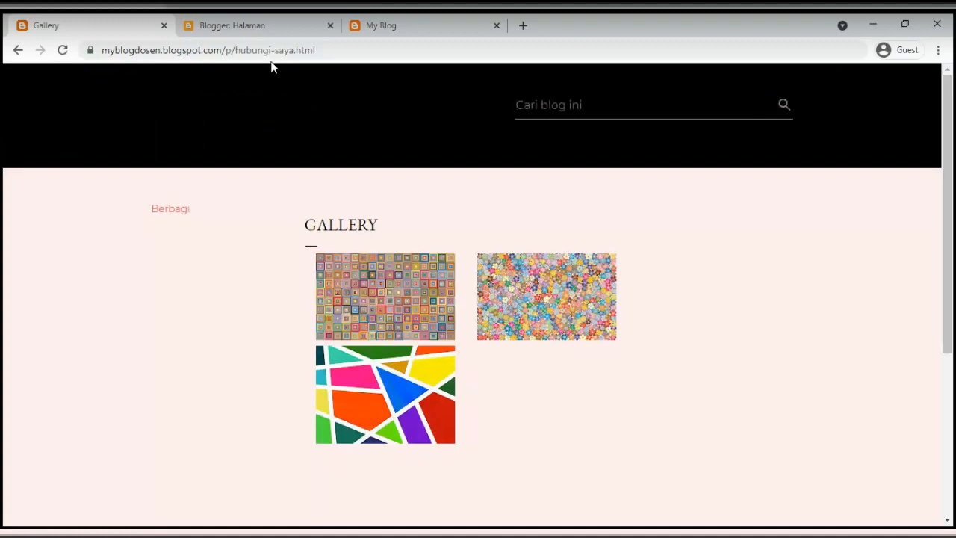
{"action": "left_click", "coordinate": [261, 26]}
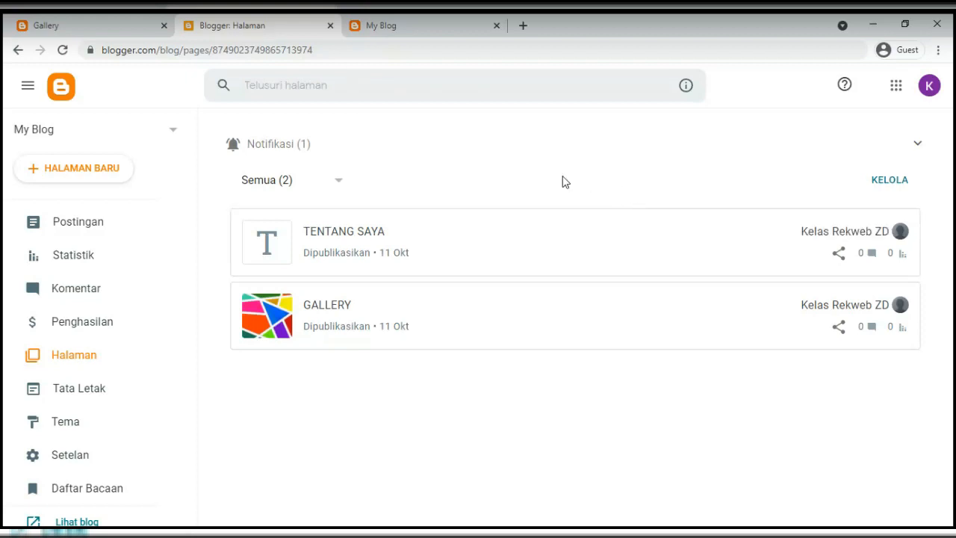
{"action": "left_click", "coordinate": [77, 390]}
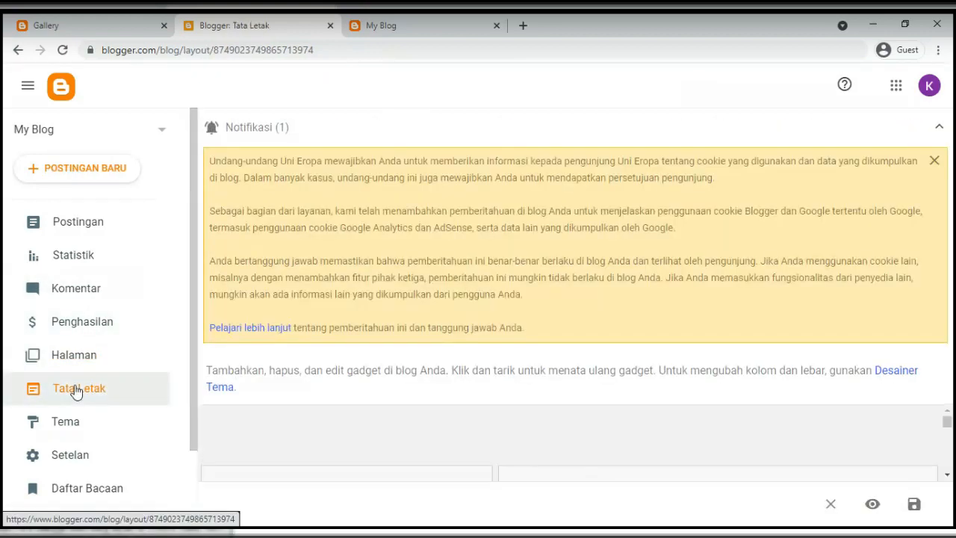
Collapse the cookie notice and scroll through the Tata Letak gadget list
{"action": "left_click", "coordinate": [253, 130]}
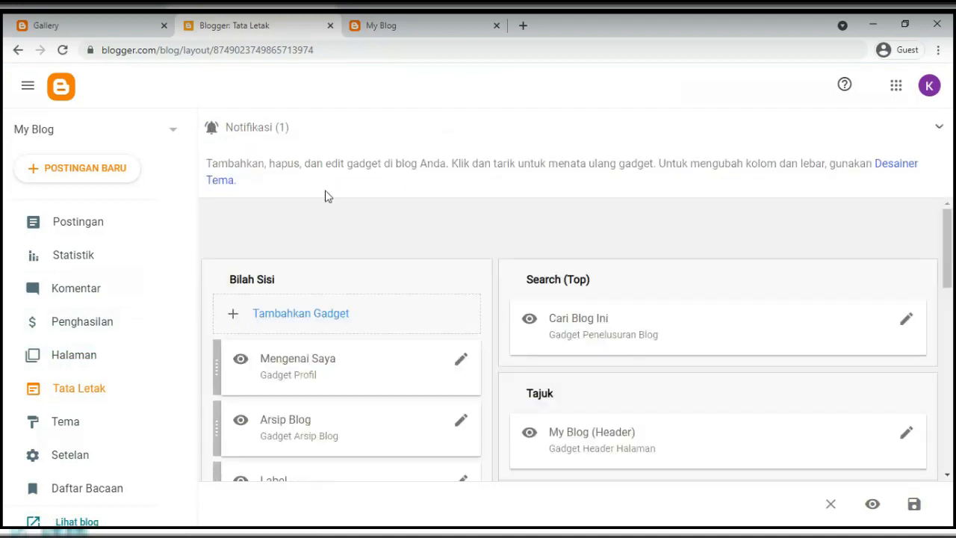
{"action": "scroll", "coordinate": [401, 250], "scroll_direction": "down", "scroll_amount": 2}
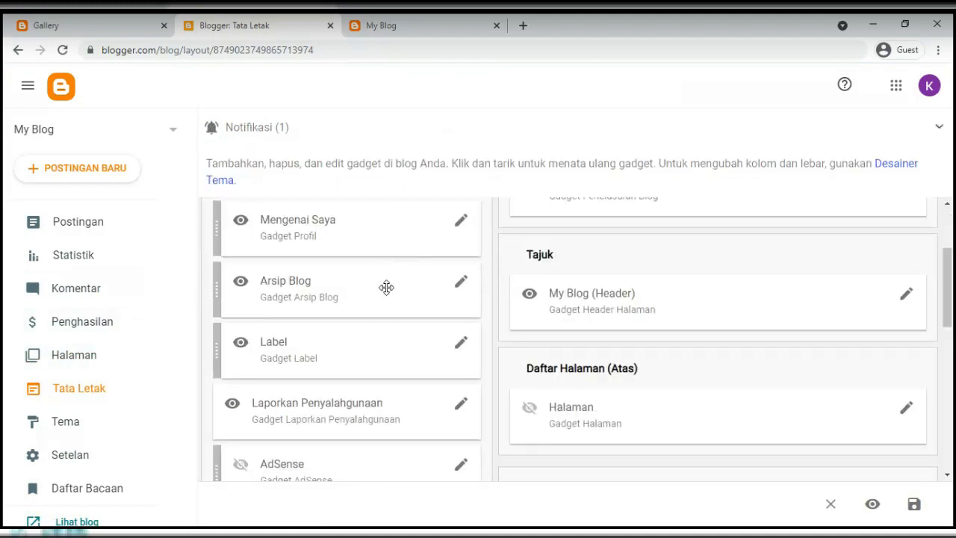
{"action": "left_click", "coordinate": [57, 389]}
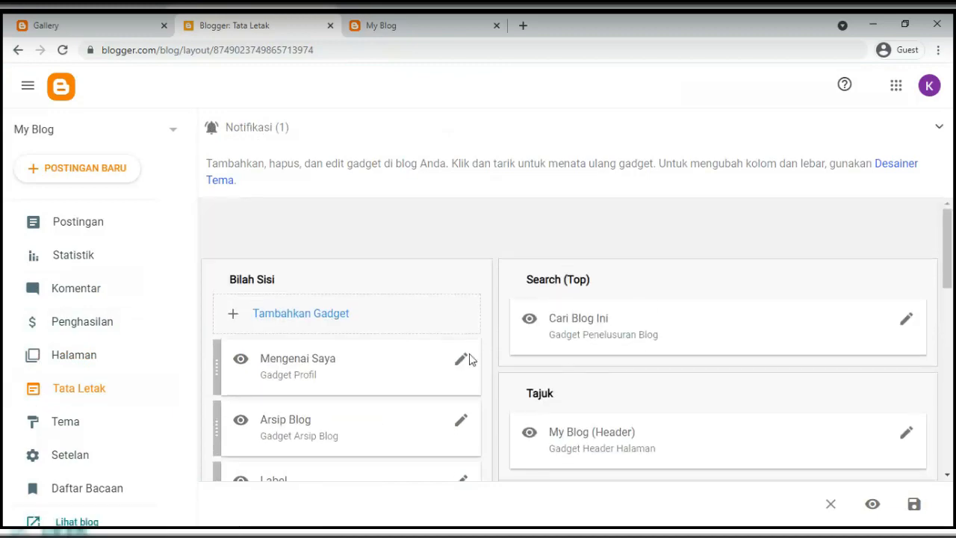
{"action": "scroll", "coordinate": [653, 372], "scroll_direction": "down", "scroll_amount": 1}
{"action": "scroll", "coordinate": [583, 367], "scroll_direction": "up", "scroll_amount": 1}
Compare the layout's gadgets against the live blog's sidebar menu and search box
{"action": "left_click", "coordinate": [407, 24]}
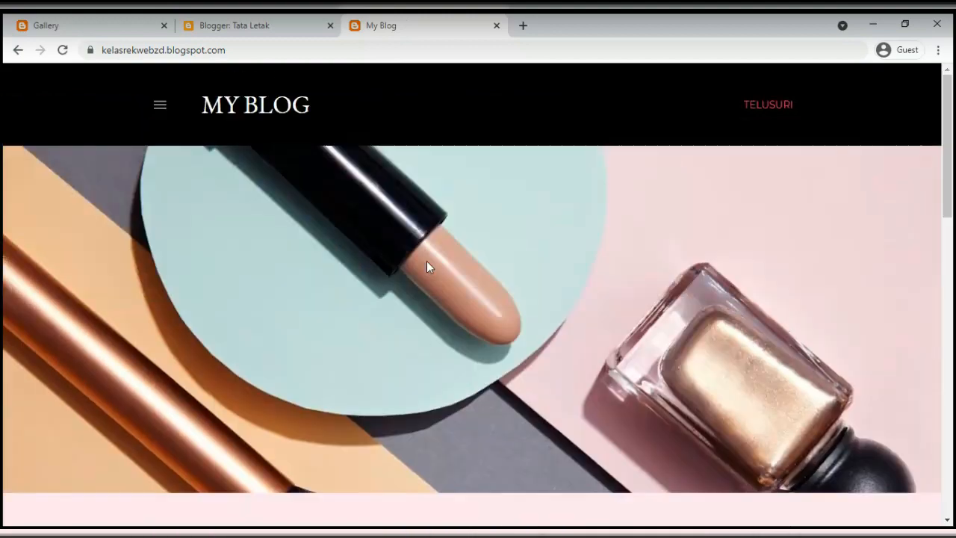
{"action": "scroll", "coordinate": [415, 239], "scroll_direction": "down", "scroll_amount": 8}
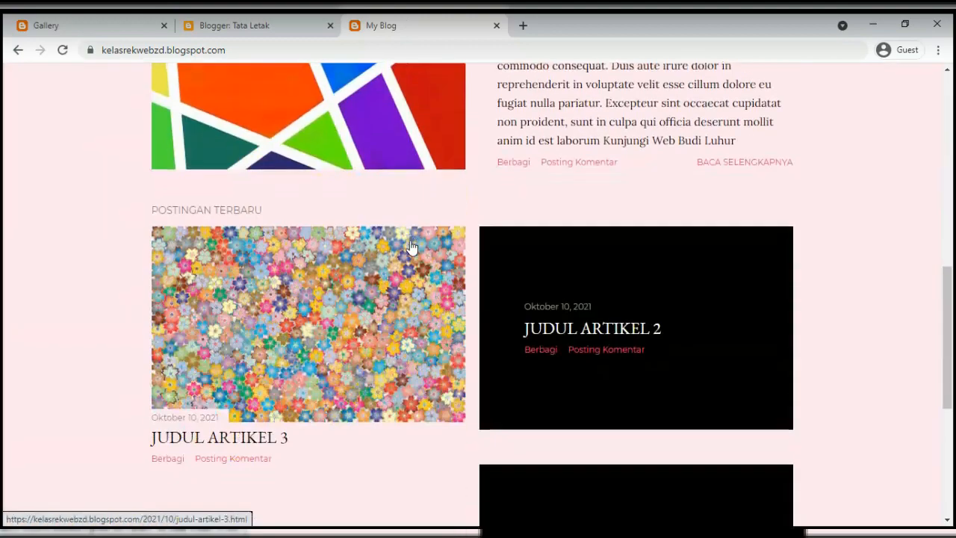
{"action": "scroll", "coordinate": [411, 247], "scroll_direction": "down", "scroll_amount": 5}
{"action": "left_click", "coordinate": [263, 25]}
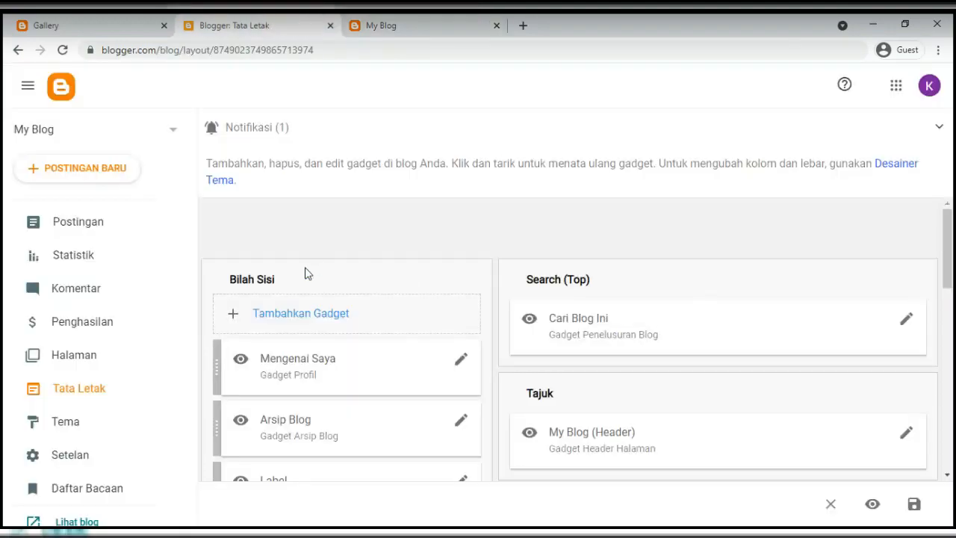
{"action": "left_click", "coordinate": [359, 30]}
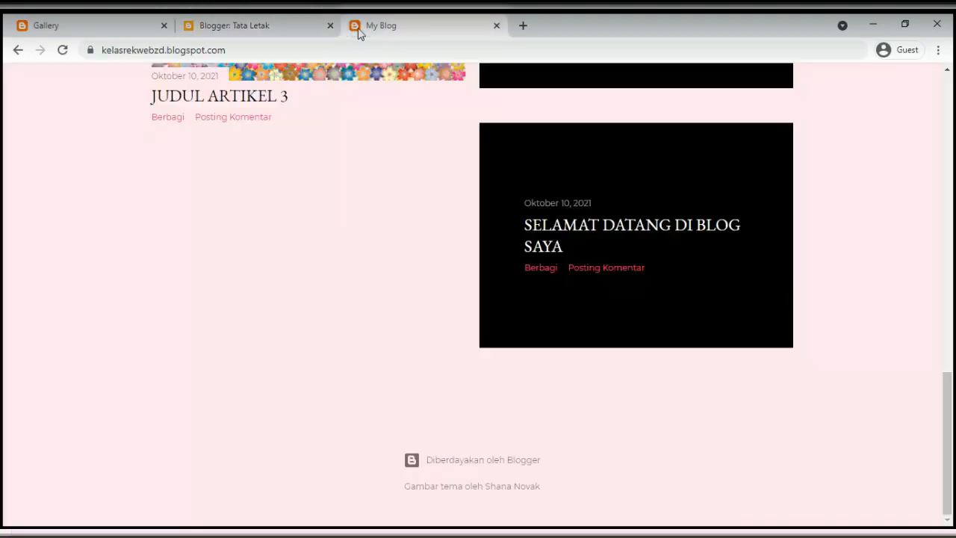
{"action": "scroll", "coordinate": [232, 184], "scroll_direction": "up", "scroll_amount": 13}
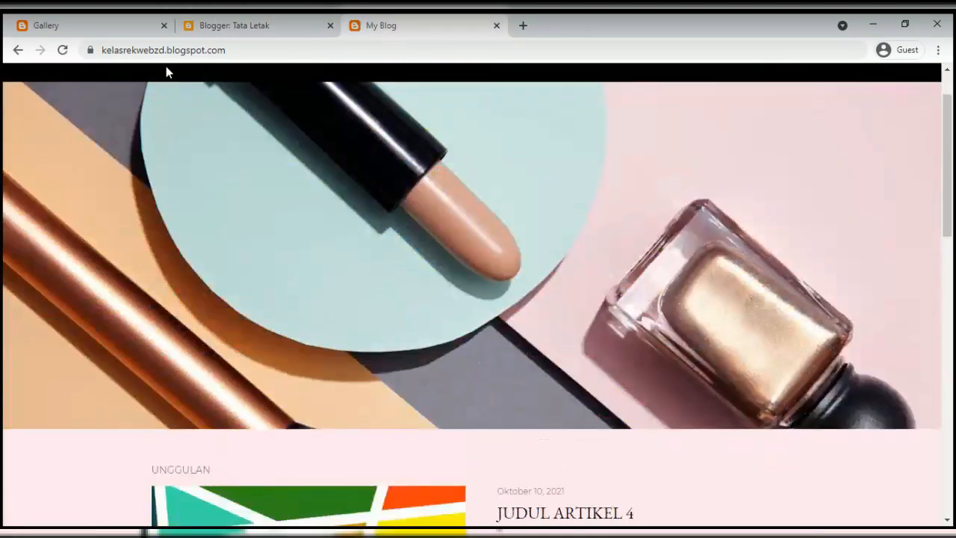
{"action": "scroll", "coordinate": [172, 112], "scroll_direction": "up", "scroll_amount": 1}
{"action": "left_click", "coordinate": [158, 109]}
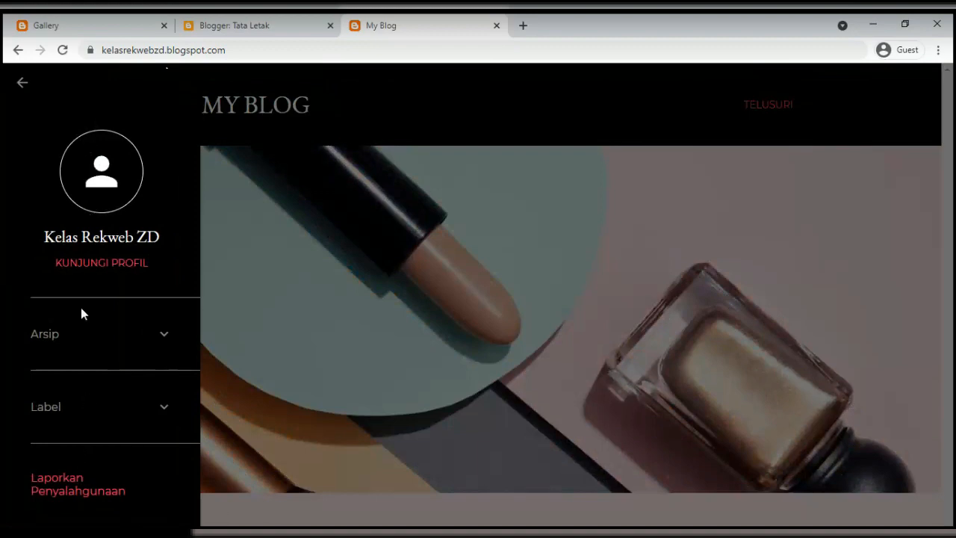
{"action": "left_click", "coordinate": [444, 228]}
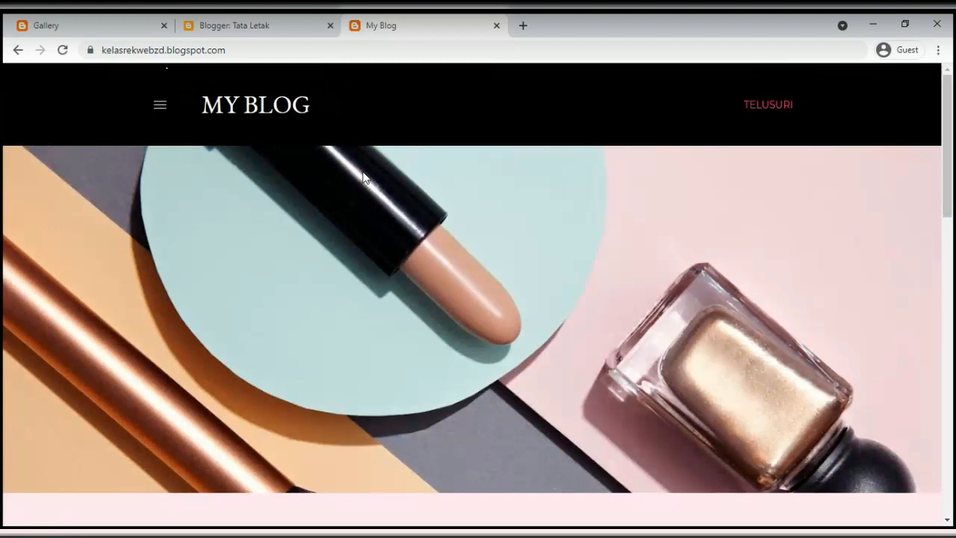
{"action": "left_click", "coordinate": [257, 25]}
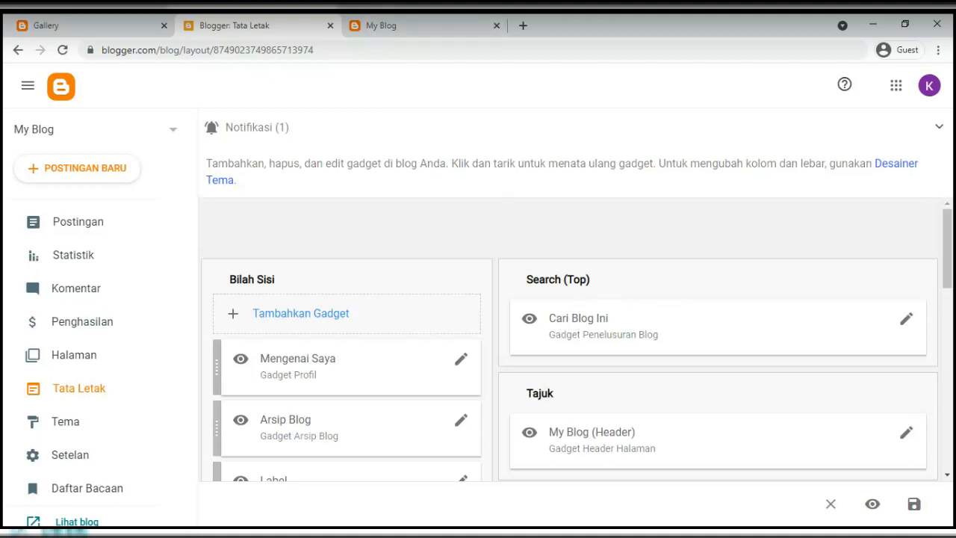
{"action": "left_click", "coordinate": [377, 24]}
{"action": "left_click", "coordinate": [784, 107]}
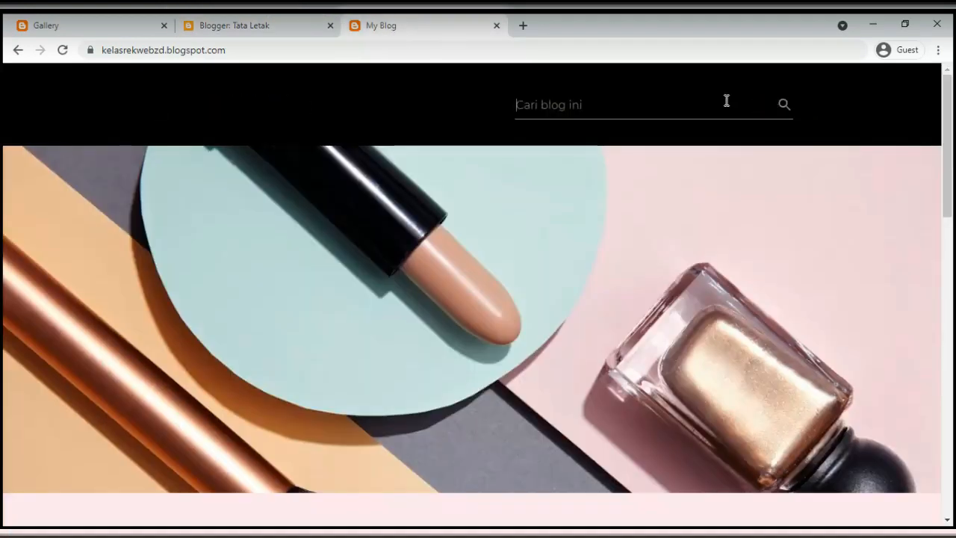
{"action": "left_click", "coordinate": [307, 33]}
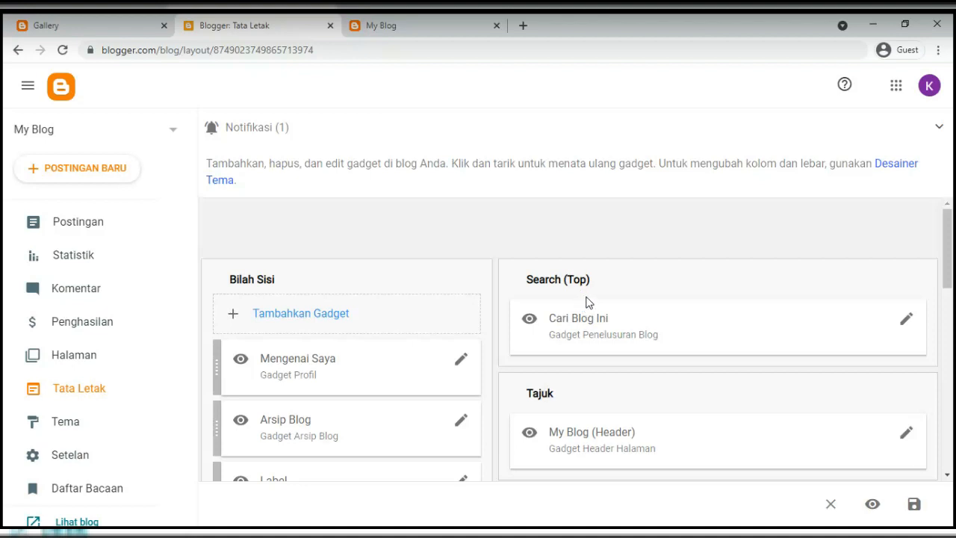
{"action": "scroll", "coordinate": [595, 314], "scroll_direction": "down", "scroll_amount": 2}
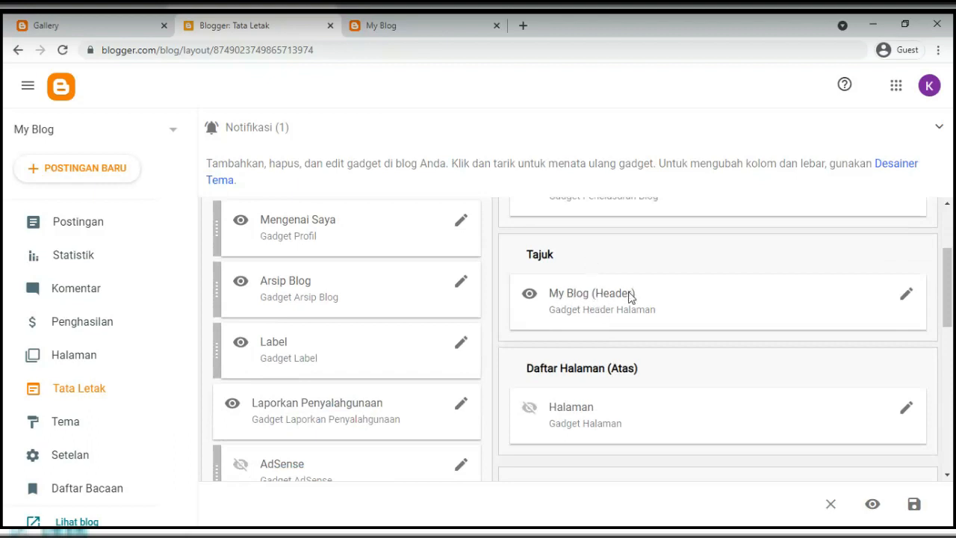
{"action": "left_click", "coordinate": [425, 29]}
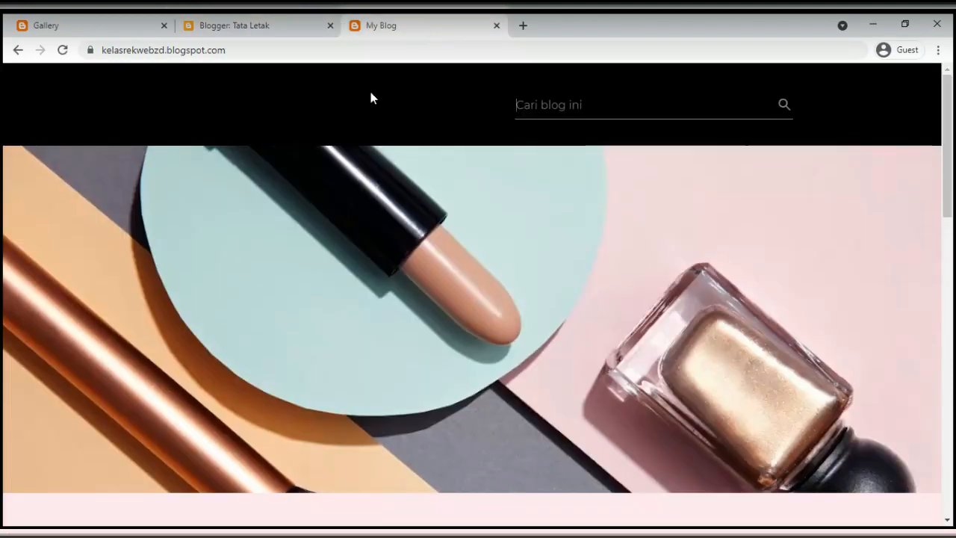
{"action": "left_click_drag", "start_coordinate": [197, 102], "coordinate": [317, 98]}
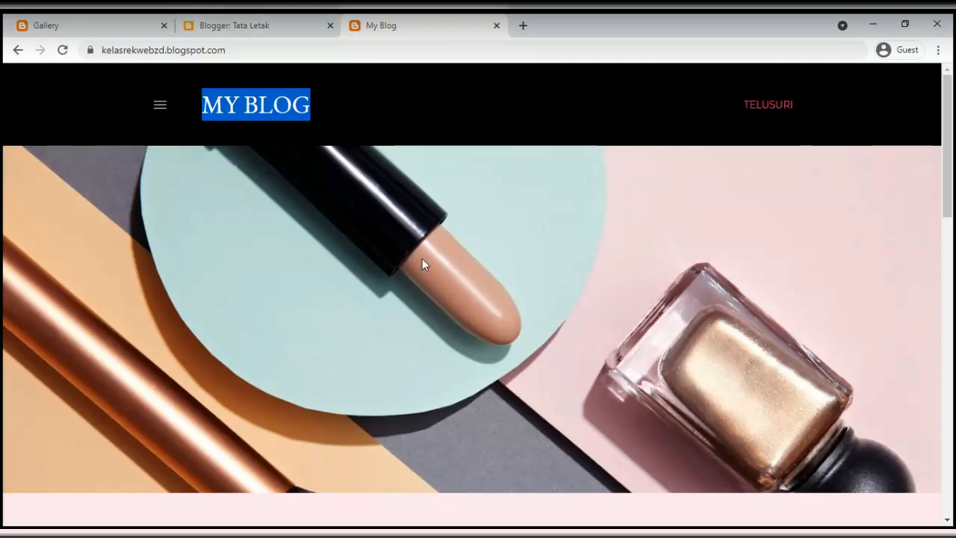
{"action": "scroll", "coordinate": [422, 258], "scroll_direction": "down", "scroll_amount": 5}
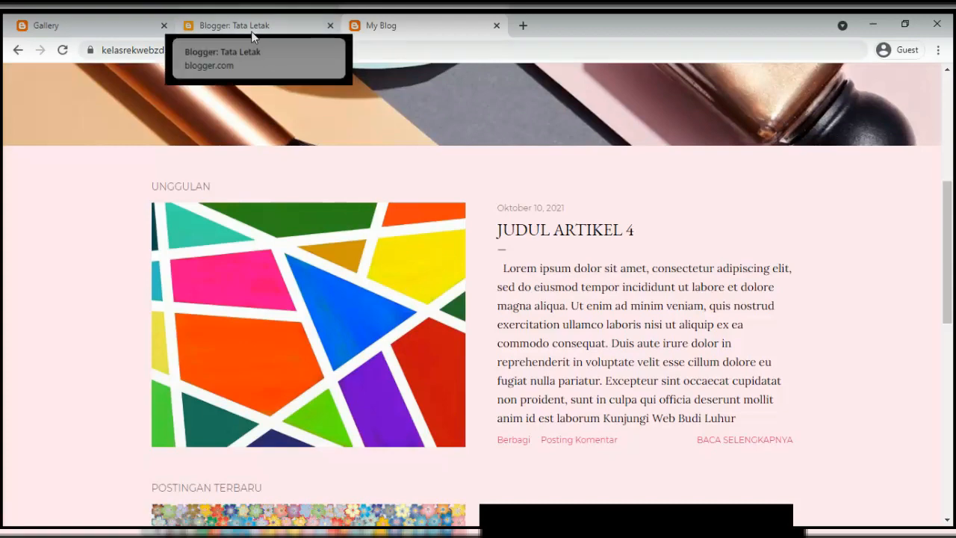
{"action": "scroll", "coordinate": [624, 346], "scroll_direction": "up", "scroll_amount": 5}
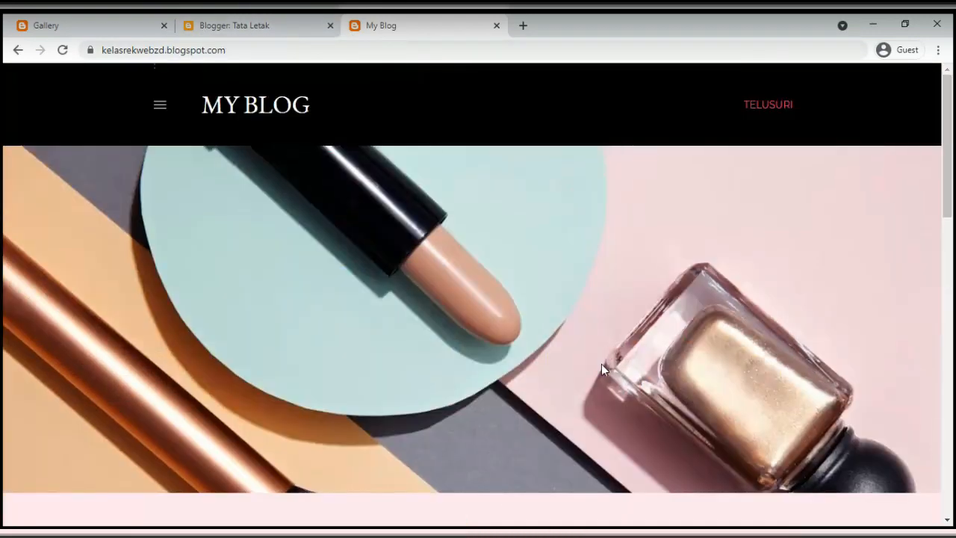
{"action": "left_click", "coordinate": [65, 26]}
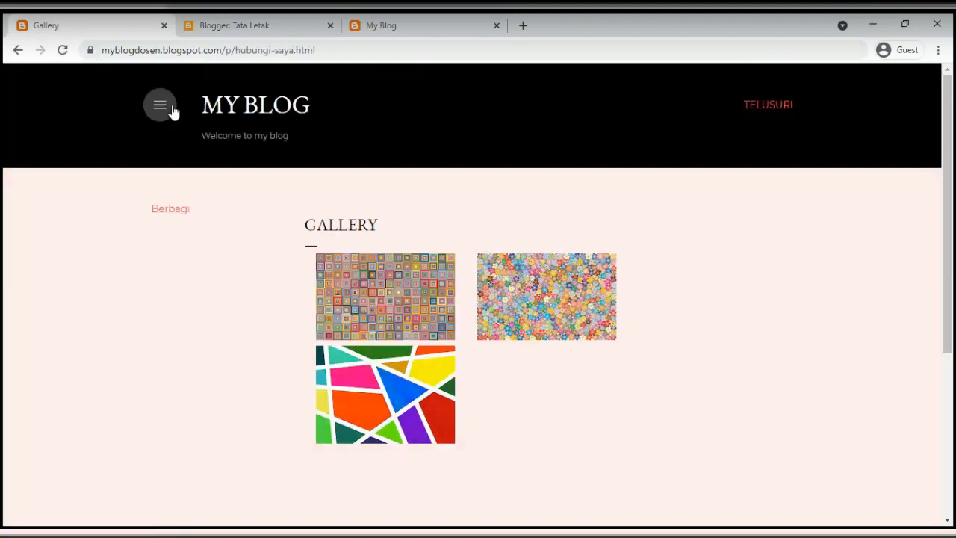
{"action": "left_click", "coordinate": [167, 107]}
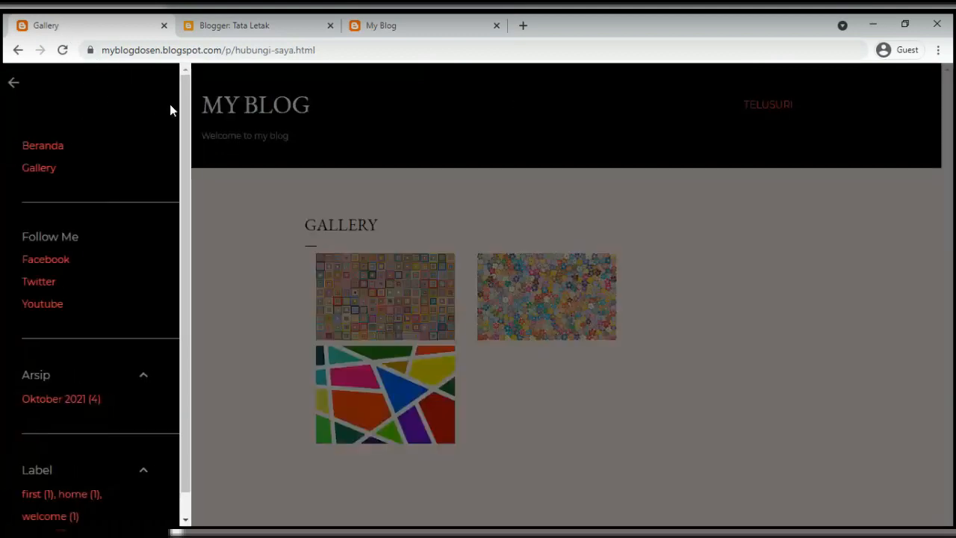
{"action": "left_click", "coordinate": [47, 148]}
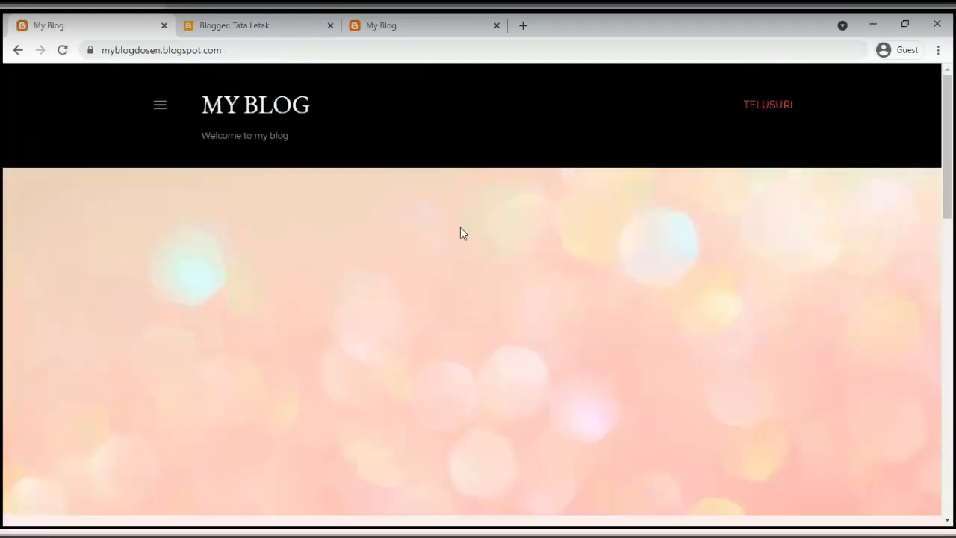
{"action": "left_click", "coordinate": [147, 52]}
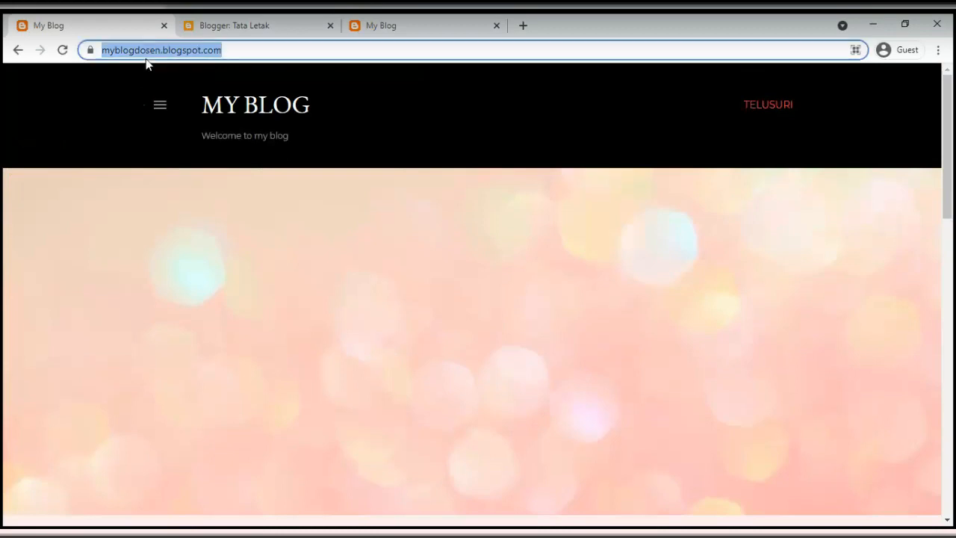
{"action": "left_click", "coordinate": [156, 107]}
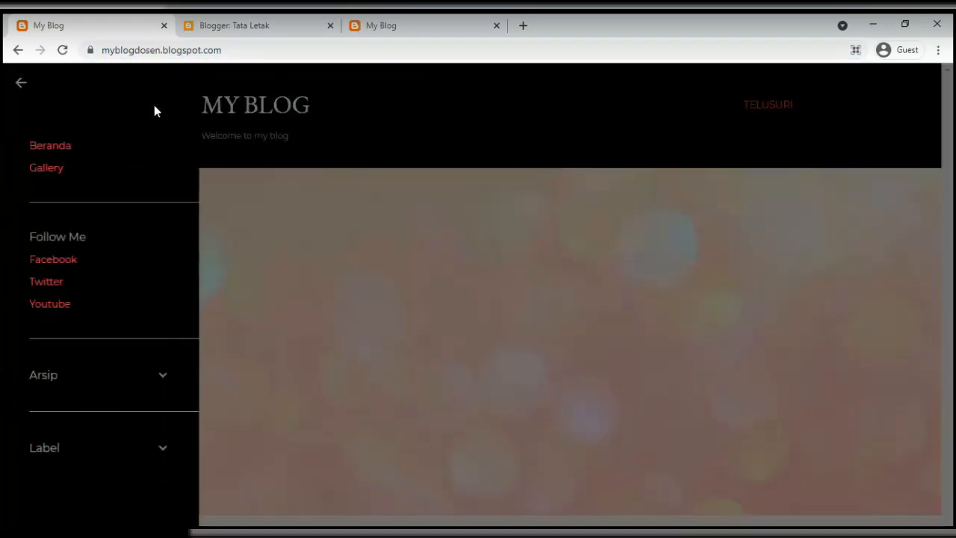
{"action": "left_click", "coordinate": [42, 173]}
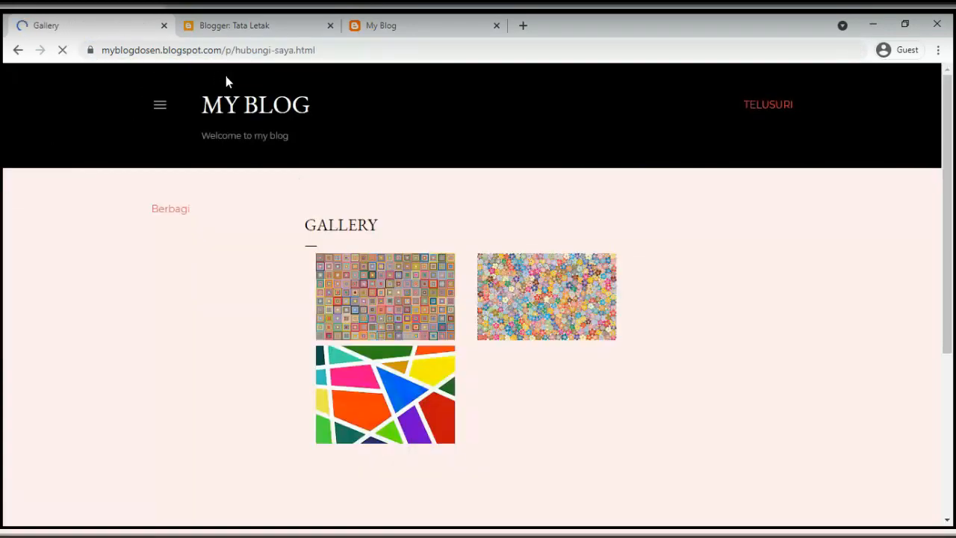
{"action": "double_click", "coordinate": [334, 218]}
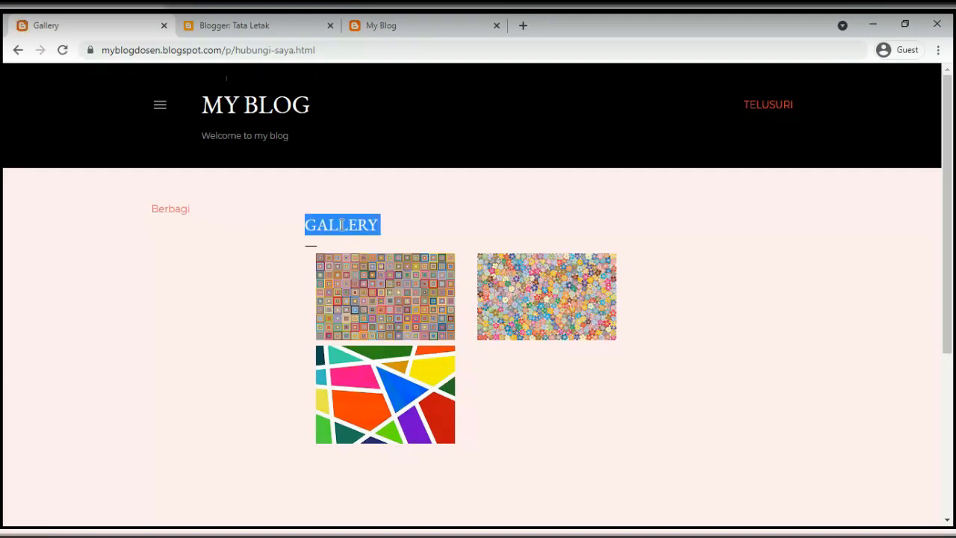
{"action": "left_click", "coordinate": [239, 28]}
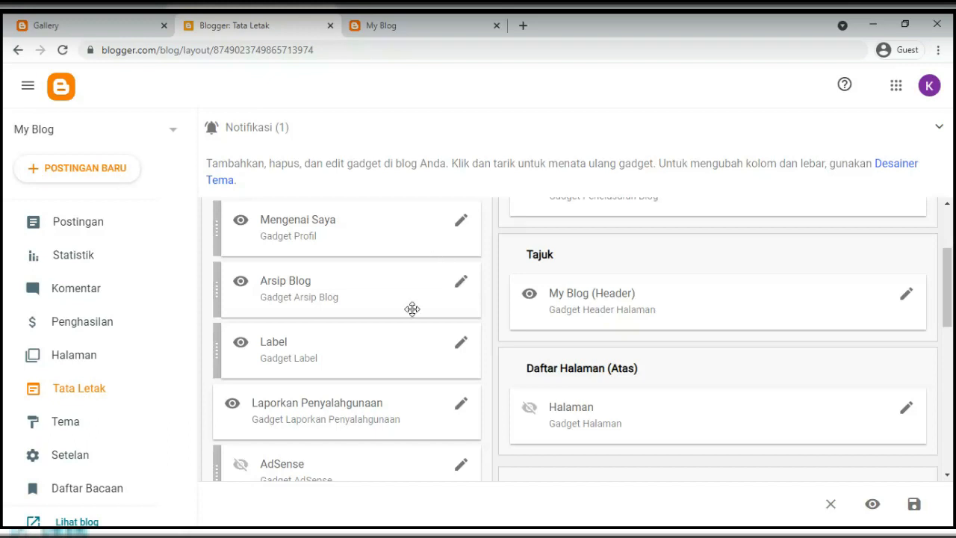
{"action": "scroll", "coordinate": [412, 309], "scroll_direction": "up", "scroll_amount": 2}
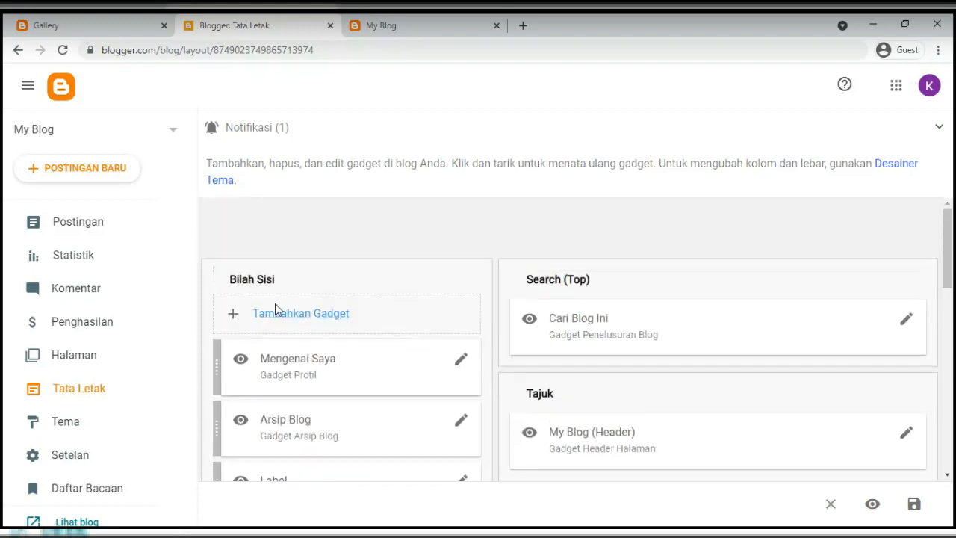
{"action": "scroll", "coordinate": [275, 304], "scroll_direction": "down", "scroll_amount": 4}
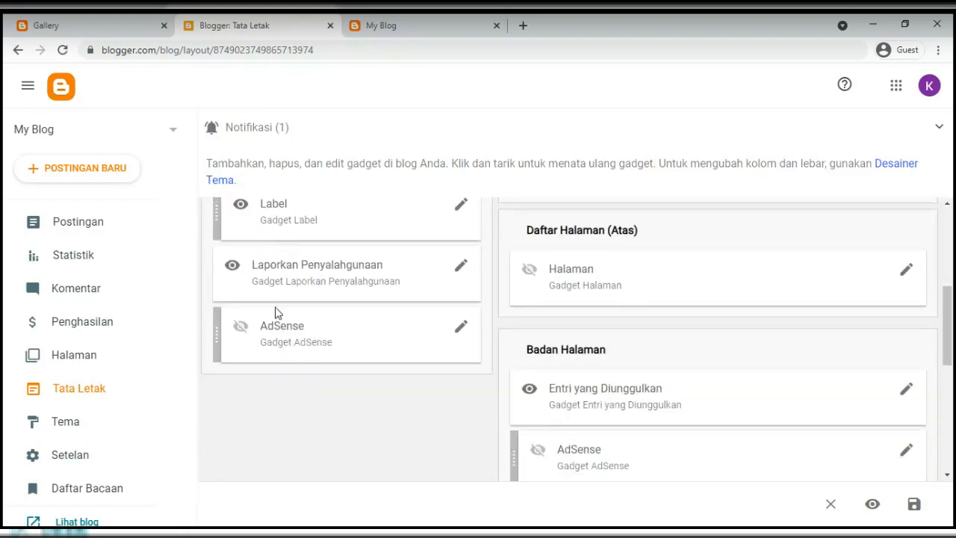
{"action": "scroll", "coordinate": [275, 306], "scroll_direction": "up", "scroll_amount": 4}
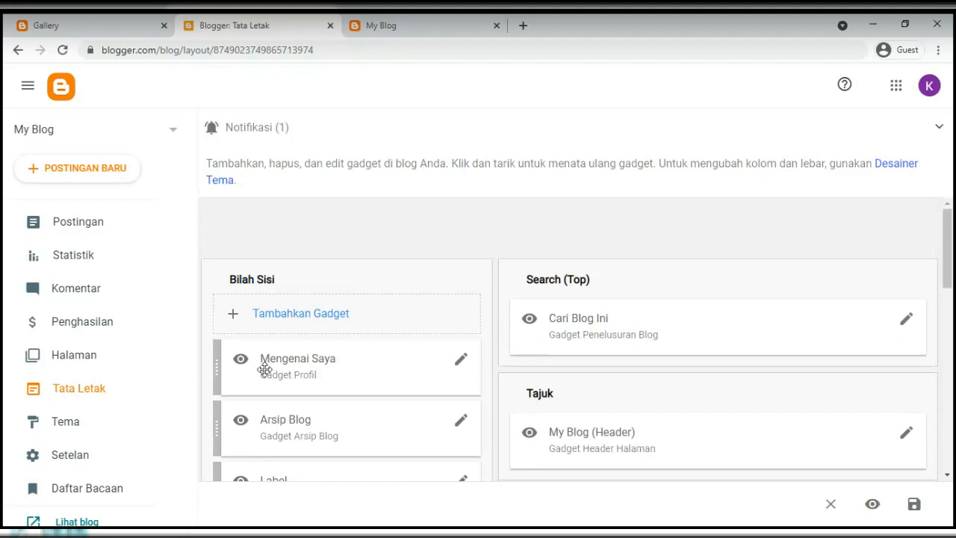
{"action": "scroll", "coordinate": [265, 369], "scroll_direction": "down", "scroll_amount": 2}
{"action": "left_click", "coordinate": [399, 31]}
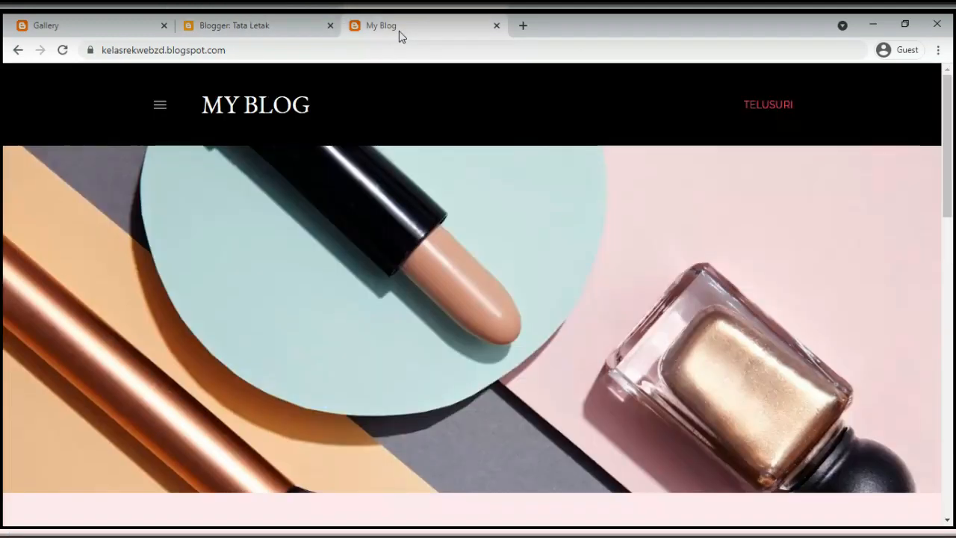
{"action": "left_click", "coordinate": [158, 104]}
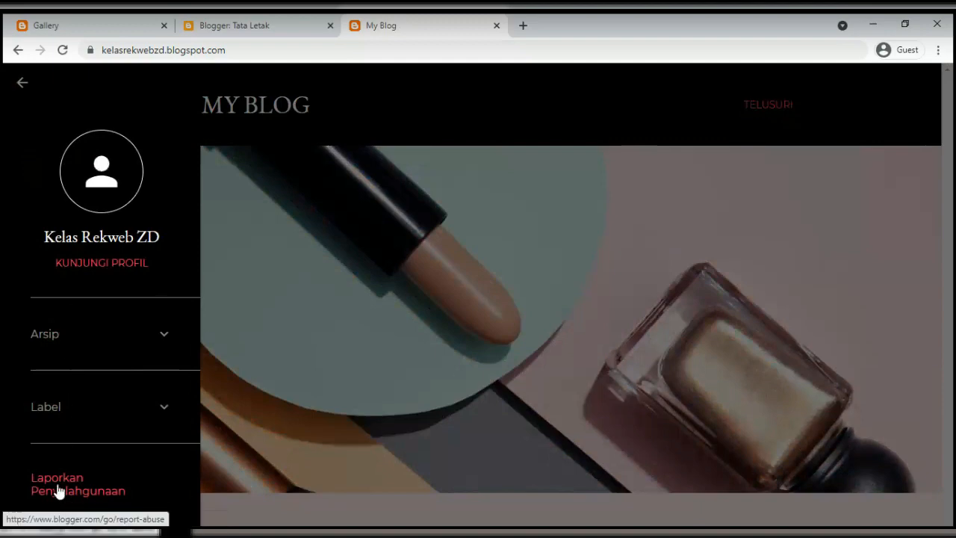
{"action": "left_click", "coordinate": [282, 28]}
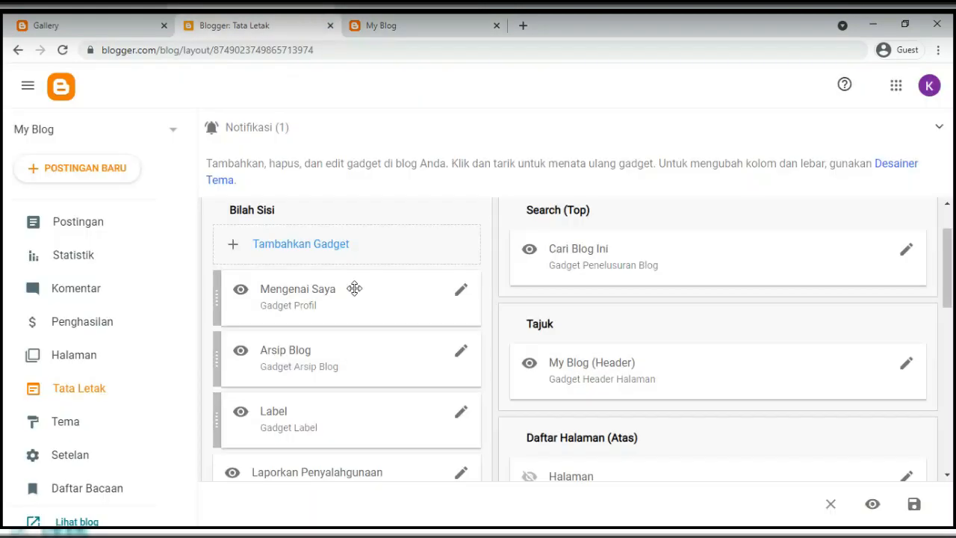
{"action": "scroll", "coordinate": [285, 380], "scroll_direction": "down", "scroll_amount": 1}
{"action": "scroll", "coordinate": [277, 425], "scroll_direction": "down", "scroll_amount": 1}
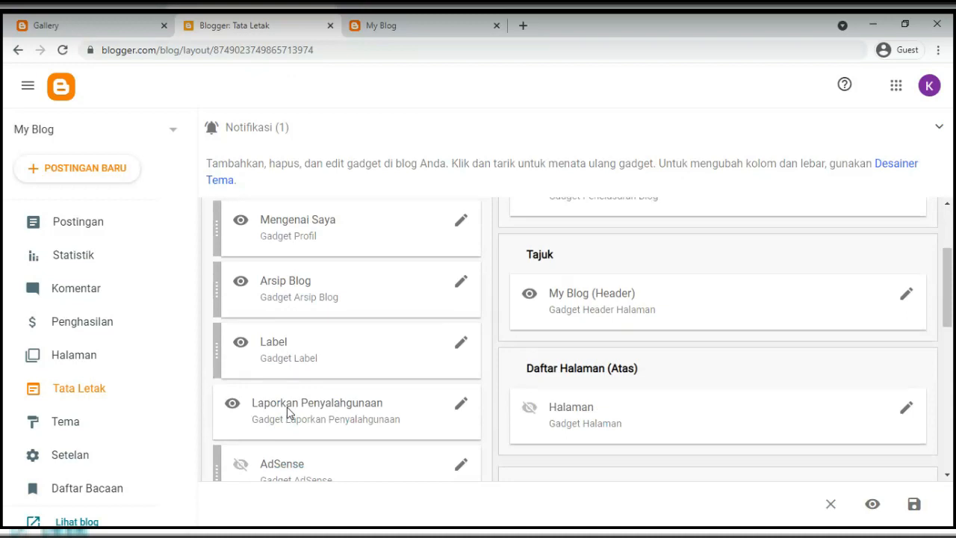
{"action": "scroll", "coordinate": [288, 411], "scroll_direction": "down", "scroll_amount": 2}
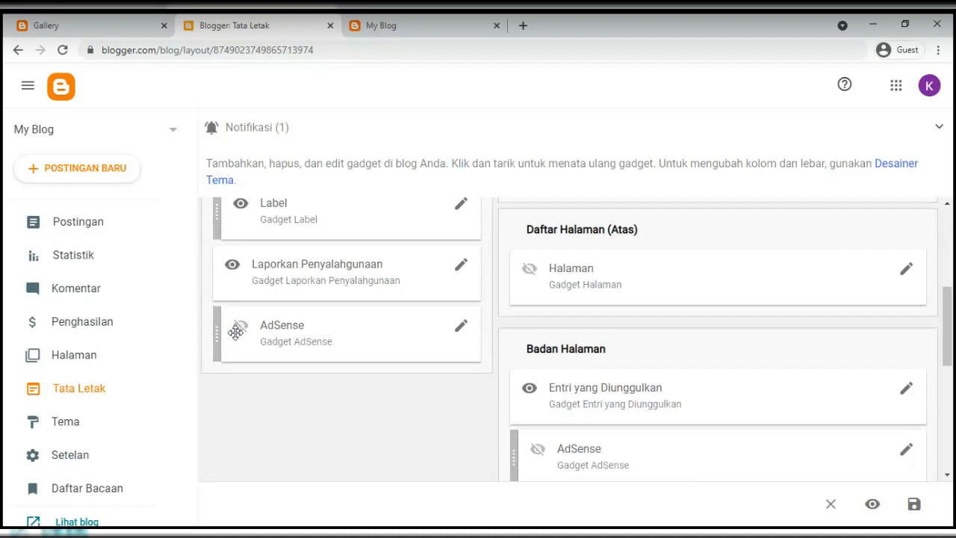
{"action": "scroll", "coordinate": [250, 333], "scroll_direction": "up", "scroll_amount": 3}
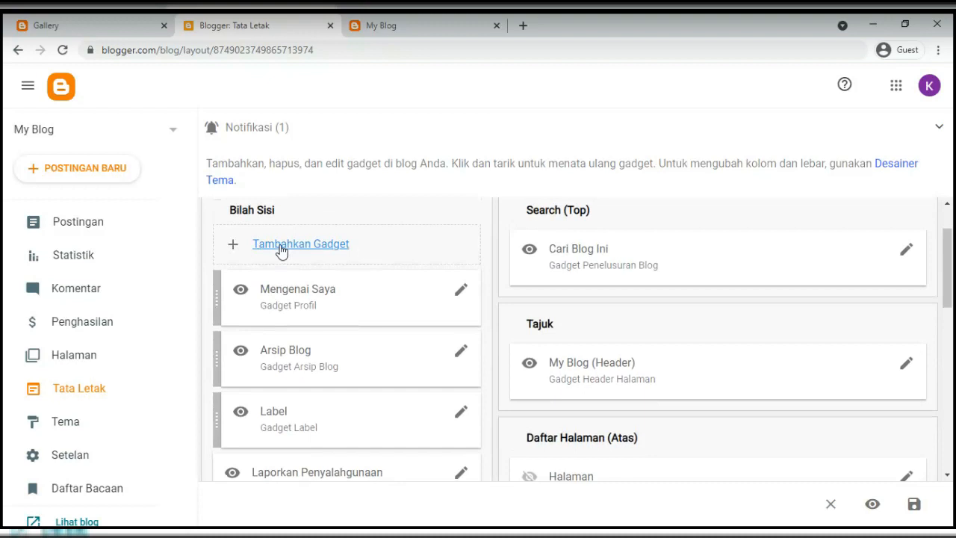
Open Tambahkan Gadget for Bilah Sisi and pick the Halaman pages gadget
{"action": "left_click", "coordinate": [281, 250]}
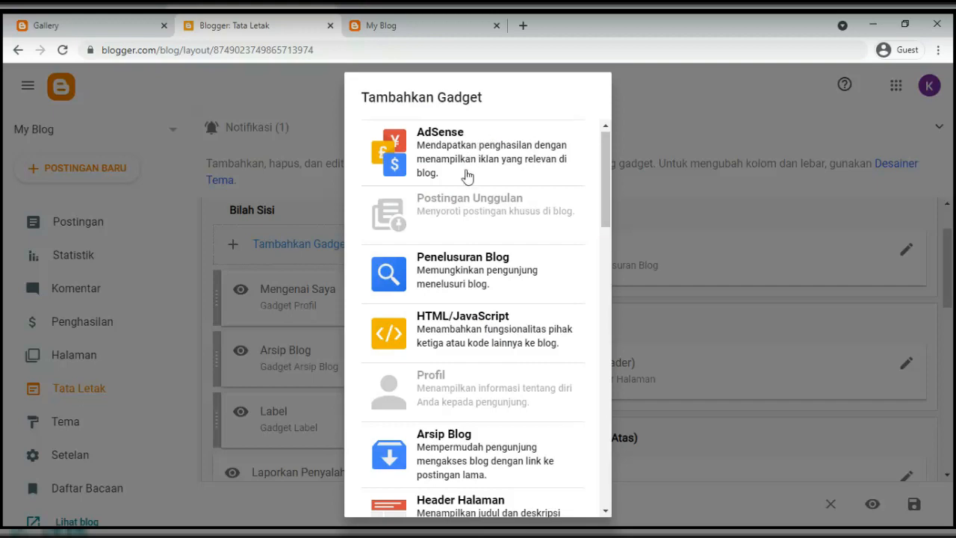
{"action": "scroll", "coordinate": [470, 187], "scroll_direction": "down", "scroll_amount": 5}
{"action": "scroll", "coordinate": [470, 188], "scroll_direction": "down", "scroll_amount": 6}
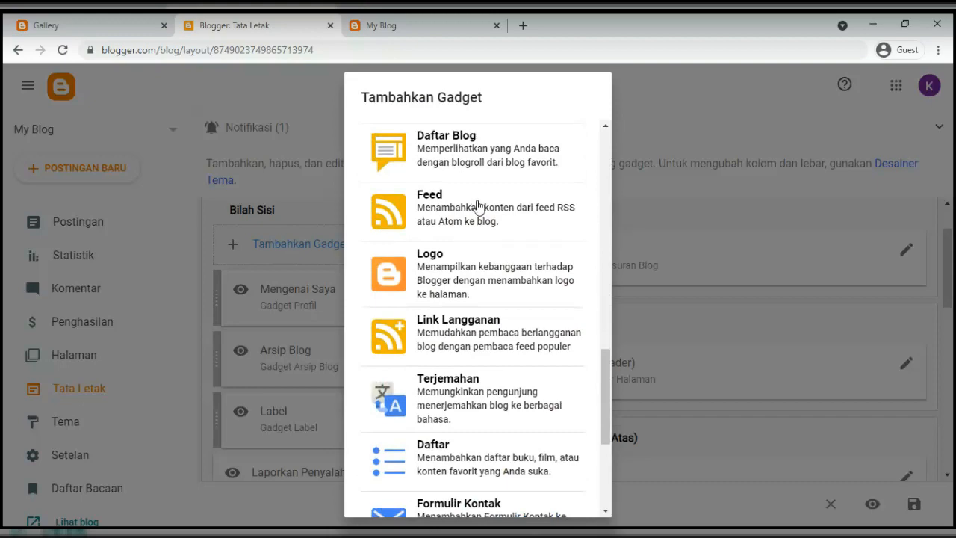
{"action": "scroll", "coordinate": [493, 290], "scroll_direction": "up", "scroll_amount": 6}
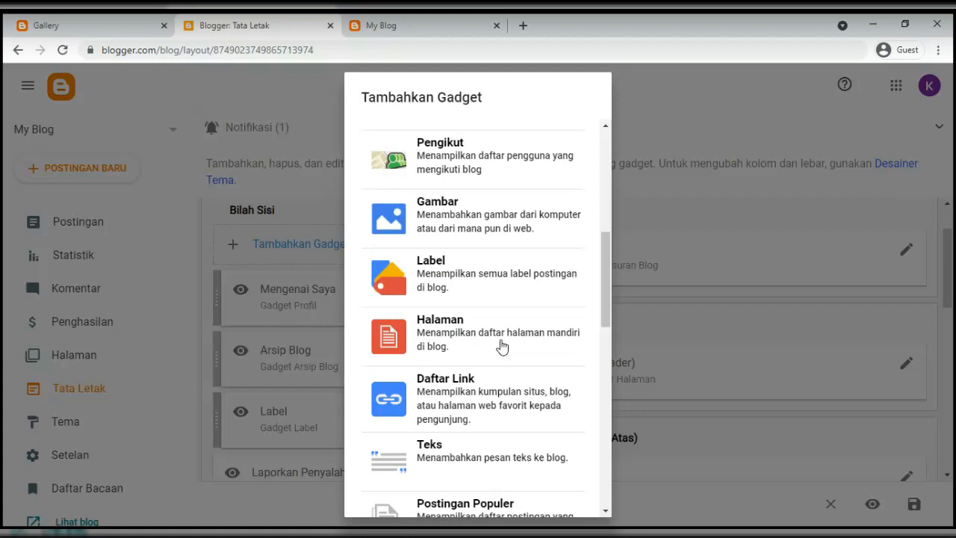
{"action": "left_click", "coordinate": [453, 343]}
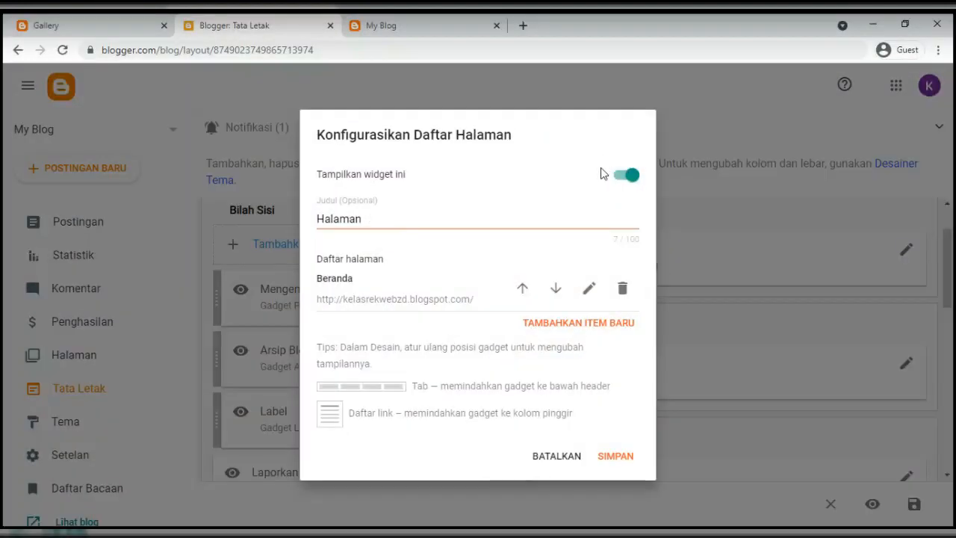
Delete the 'Halaman' title so the Pages gadget stays untitled, checking the Gallery blog for reference
{"action": "left_click", "coordinate": [624, 185]}
{"action": "left_click", "coordinate": [625, 186]}
{"action": "left_click", "coordinate": [371, 218]}
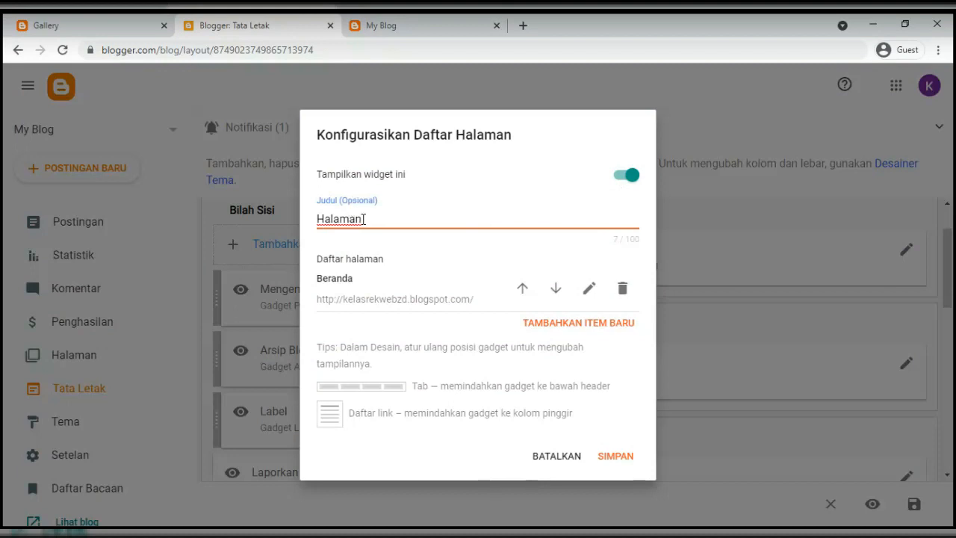
{"action": "left_click", "coordinate": [75, 27]}
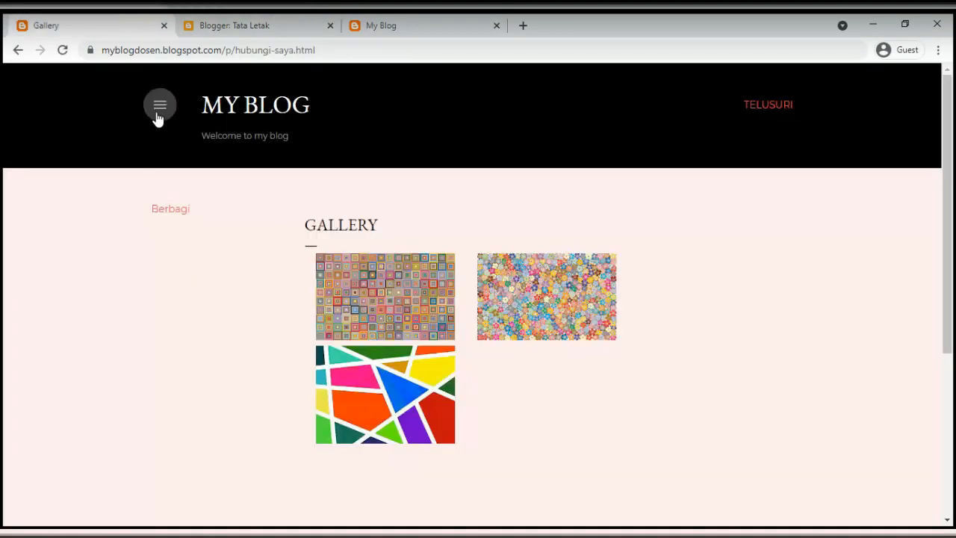
{"action": "left_click", "coordinate": [159, 107]}
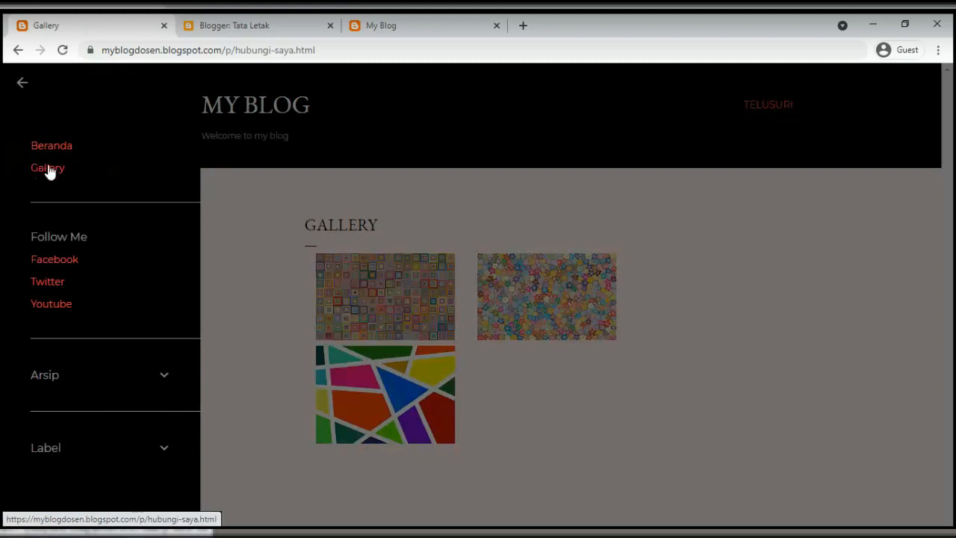
{"action": "left_click", "coordinate": [247, 27]}
{"action": "left_click_drag", "start_coordinate": [363, 218], "coordinate": [280, 215]}
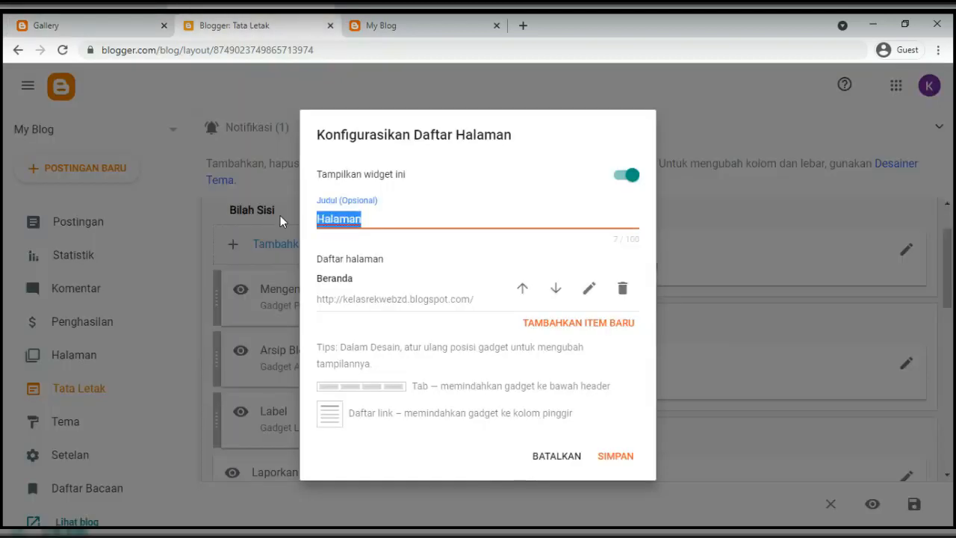
{"action": "key", "text": "BackSpace"}
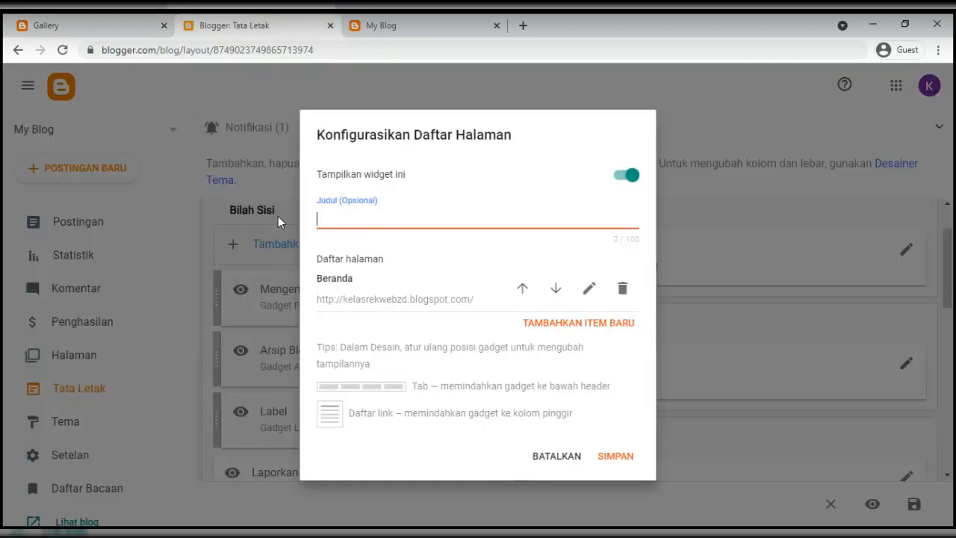
{"action": "left_click", "coordinate": [354, 265]}
{"action": "triple_click", "coordinate": [341, 257]}
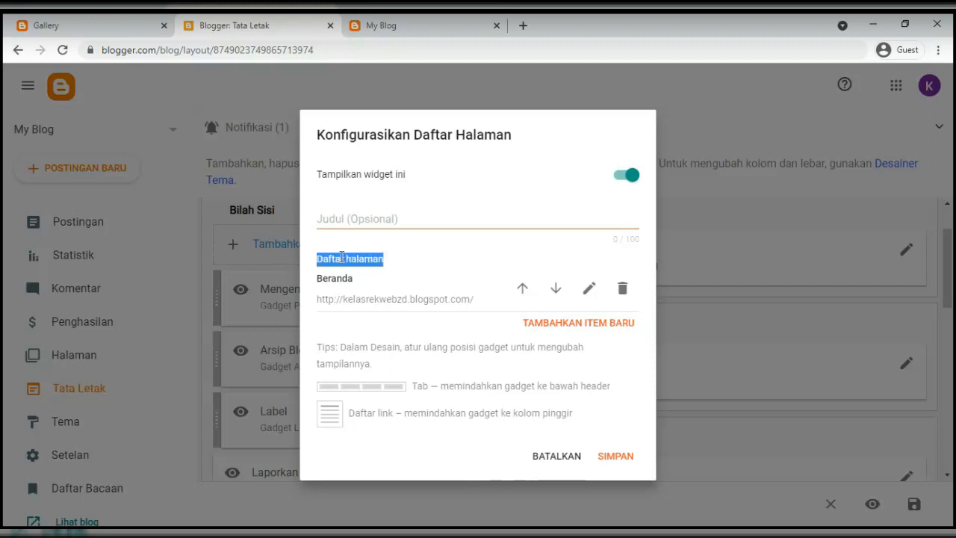
{"action": "double_click", "coordinate": [329, 278]}
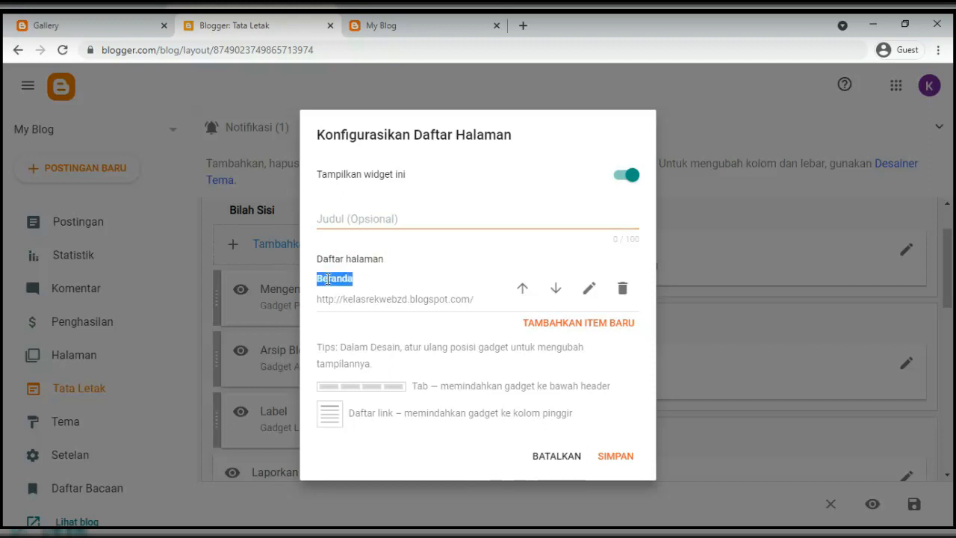
{"action": "left_click", "coordinate": [72, 25]}
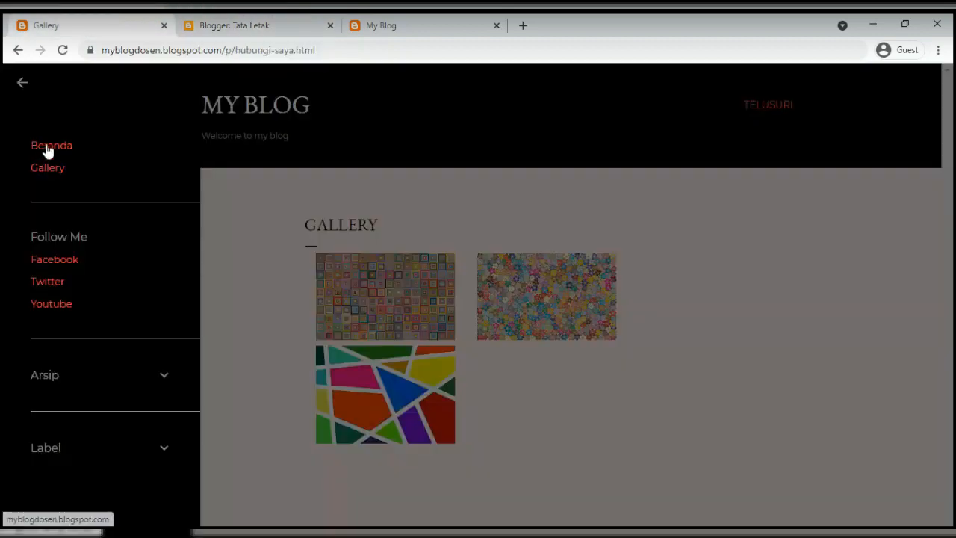
{"action": "left_click", "coordinate": [241, 26]}
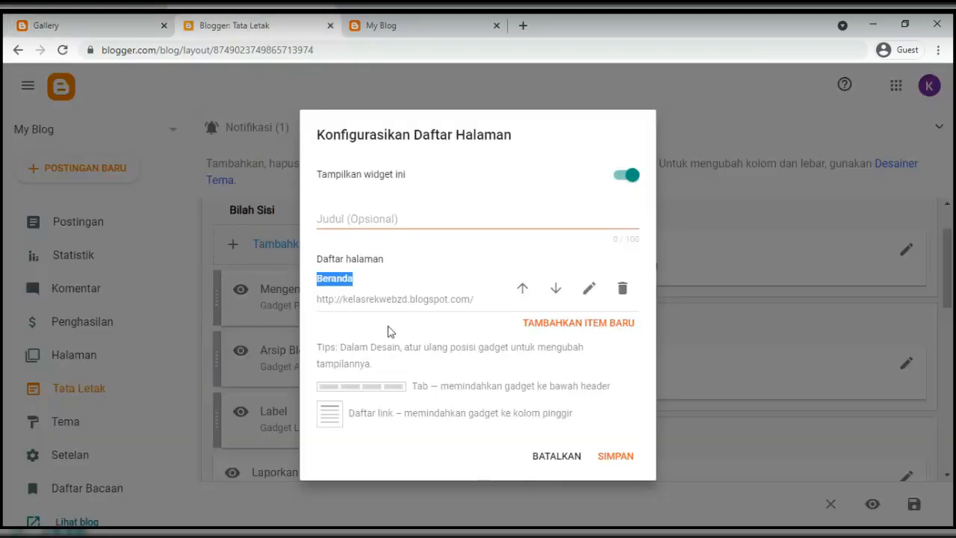
Add the TENTANG SAYA page with its suggested URL to the page list after Beranda
{"action": "left_click", "coordinate": [550, 331]}
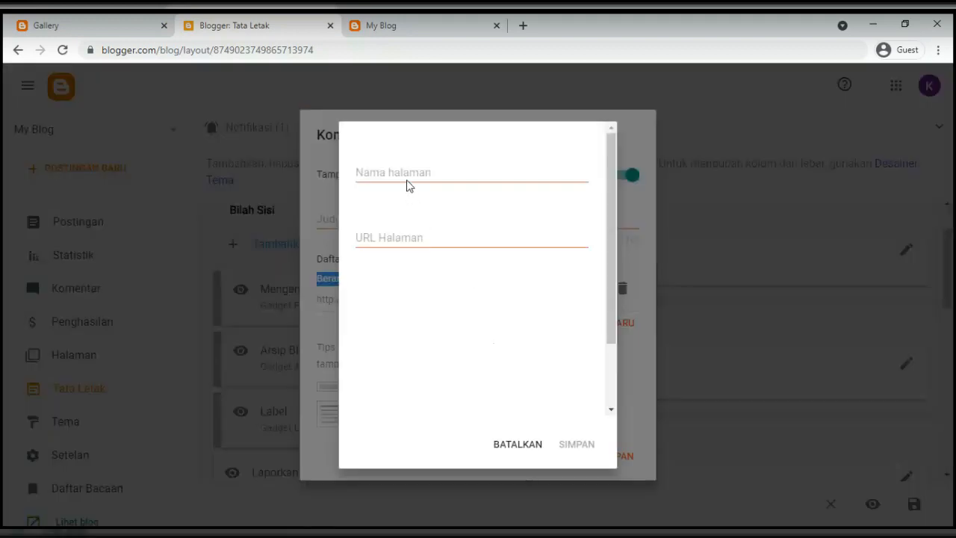
{"action": "left_click", "coordinate": [401, 168]}
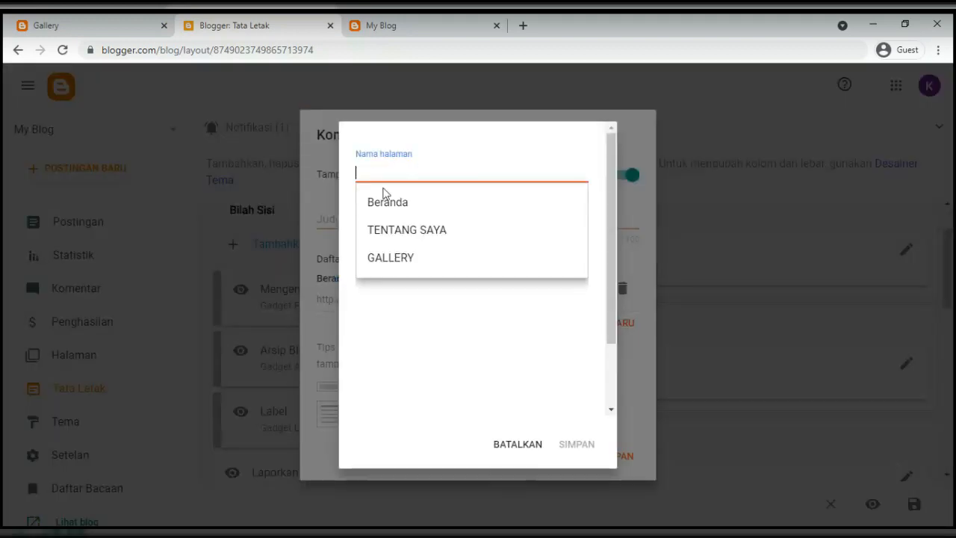
{"action": "left_click", "coordinate": [397, 242]}
{"action": "left_click", "coordinate": [428, 238]}
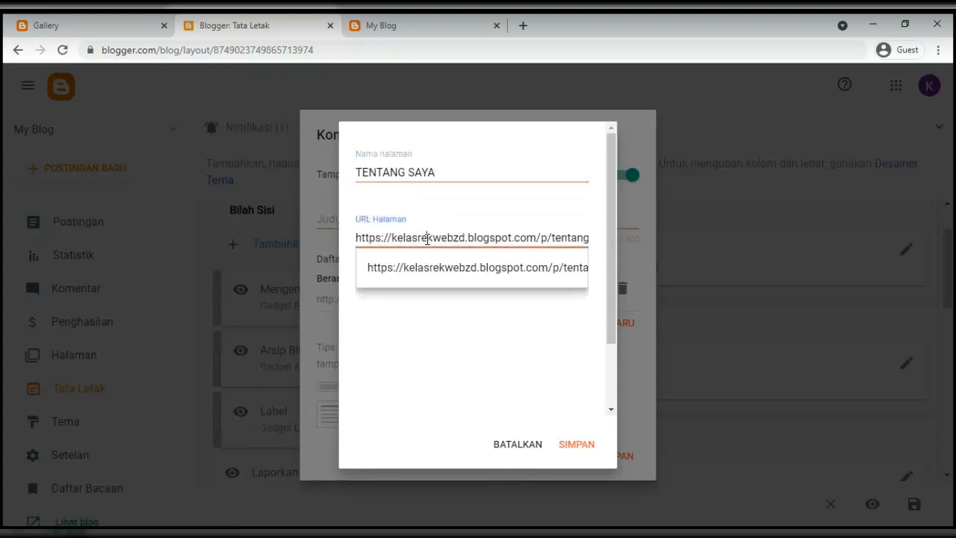
{"action": "left_click", "coordinate": [436, 320]}
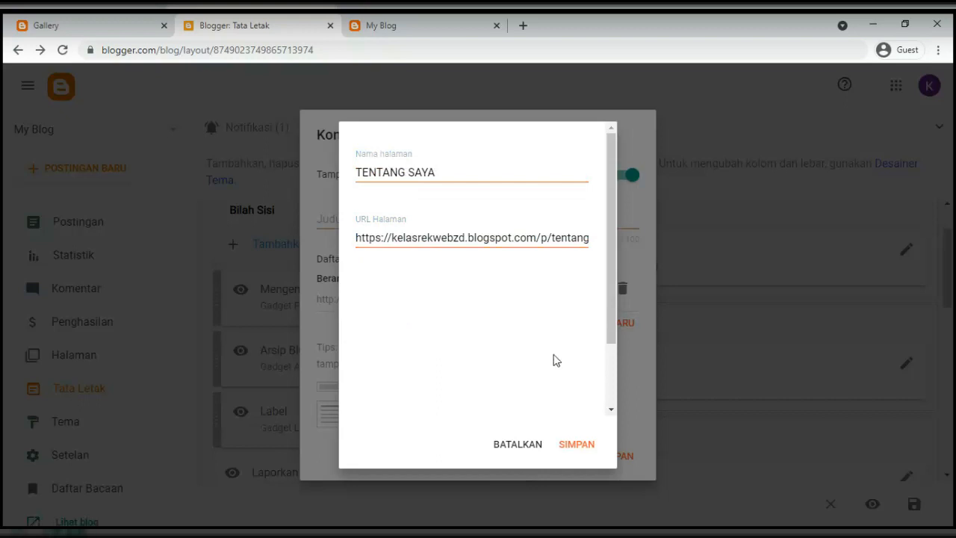
{"action": "left_click", "coordinate": [573, 443]}
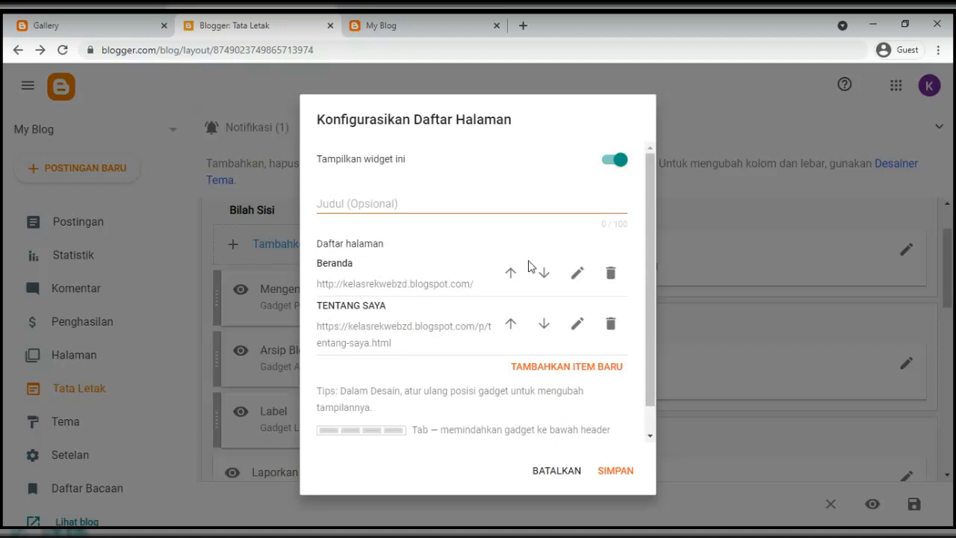
Rename the Beranda page entry to BERANDA
{"action": "left_click", "coordinate": [575, 274]}
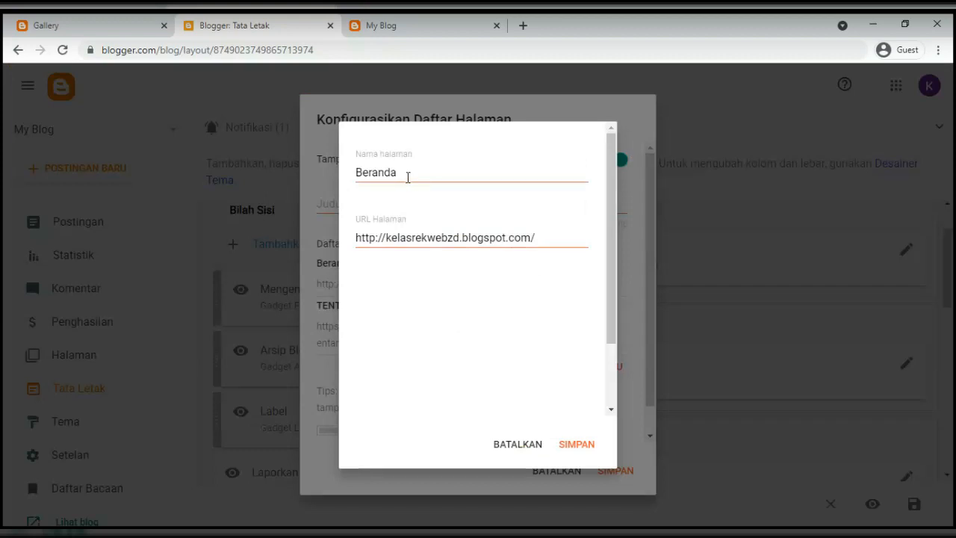
{"action": "double_click", "coordinate": [408, 173]}
{"action": "type", "text": "BERANDA"}
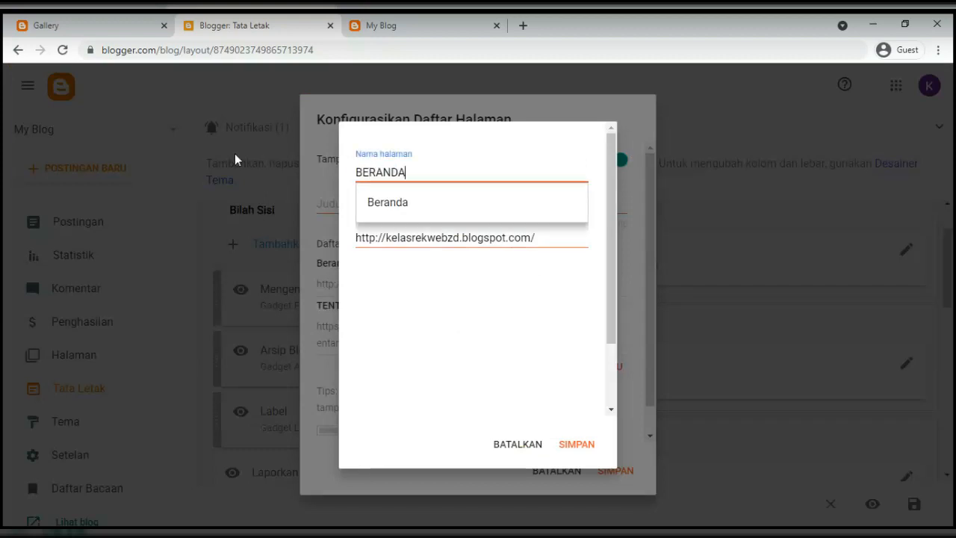
{"action": "left_click", "coordinate": [530, 149]}
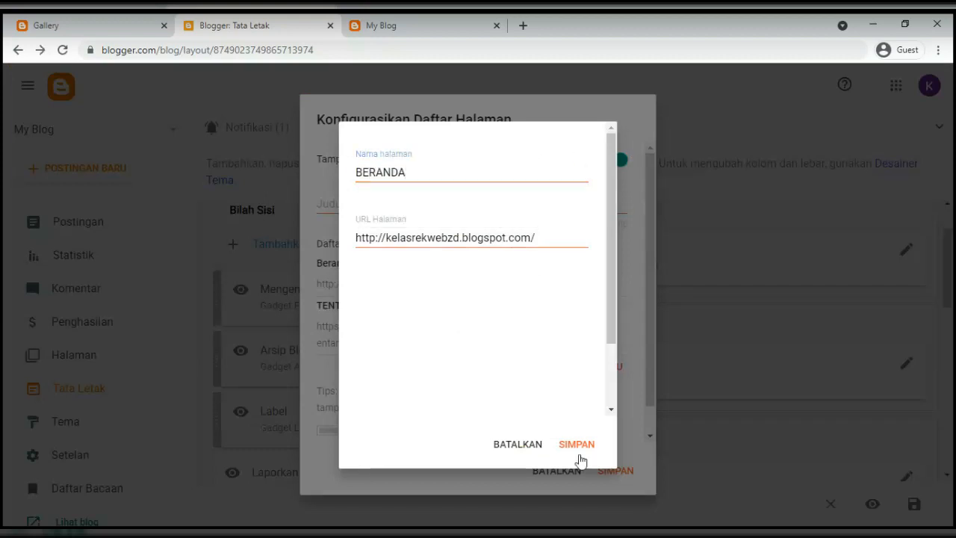
{"action": "left_click", "coordinate": [576, 445]}
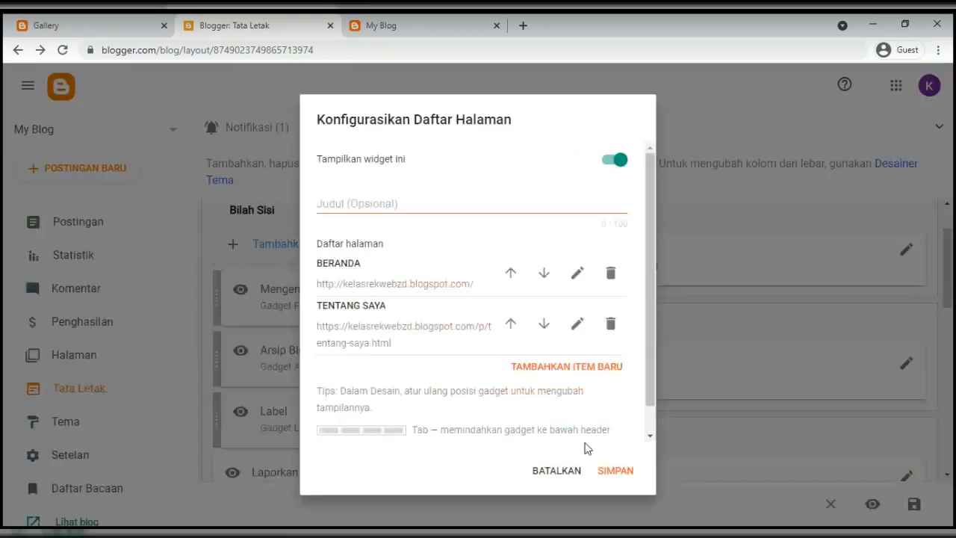
Add the GALLERY page to the page list
{"action": "left_click", "coordinate": [548, 370]}
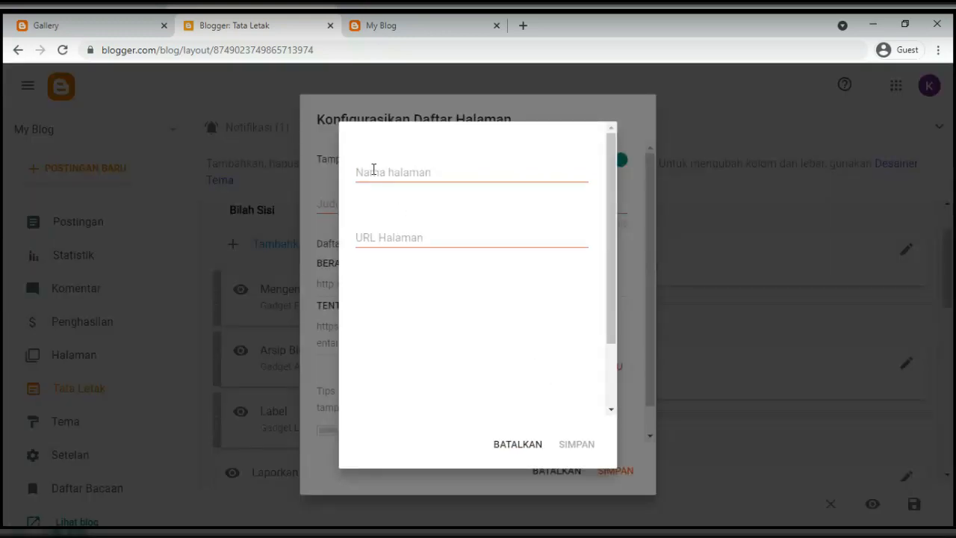
{"action": "left_click", "coordinate": [373, 171]}
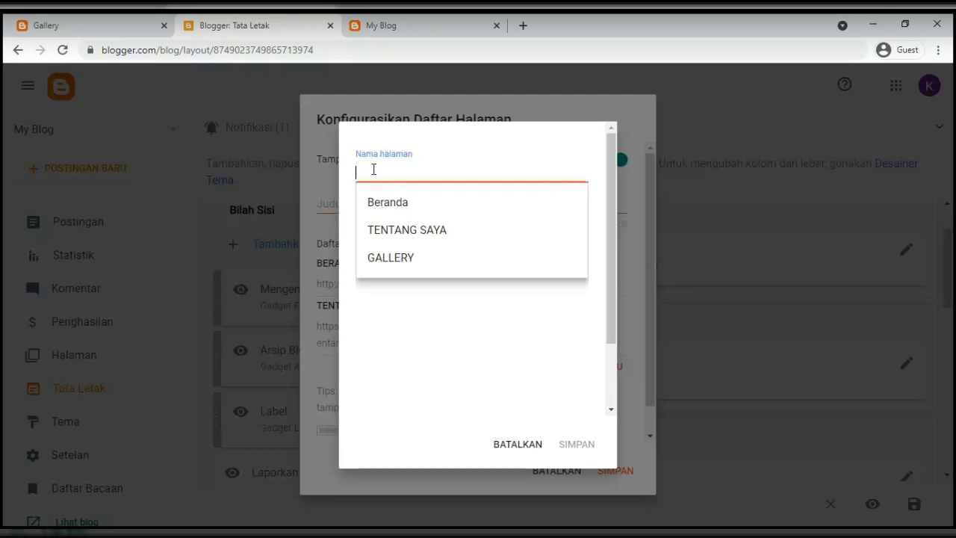
{"action": "left_click", "coordinate": [375, 258]}
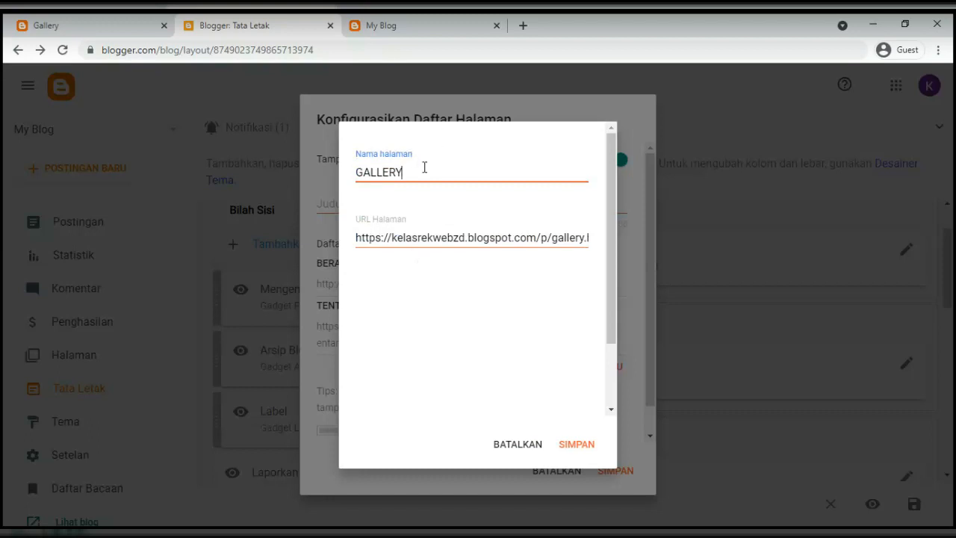
{"action": "left_click", "coordinate": [572, 449]}
Move GALLERY above TENTANG SAYA and save the page list gadget
{"action": "scroll", "coordinate": [442, 367], "scroll_direction": "down", "scroll_amount": 2}
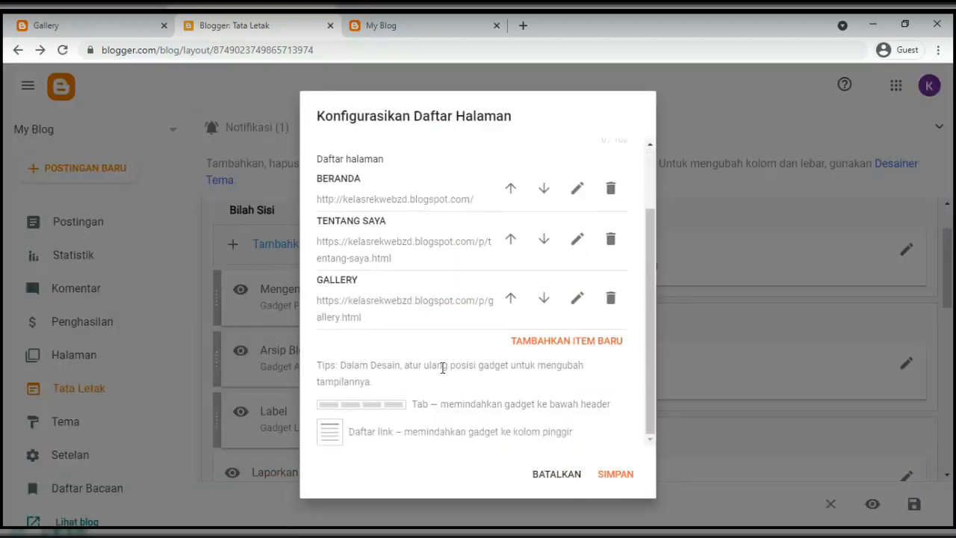
{"action": "scroll", "coordinate": [396, 284], "scroll_direction": "up", "scroll_amount": 2}
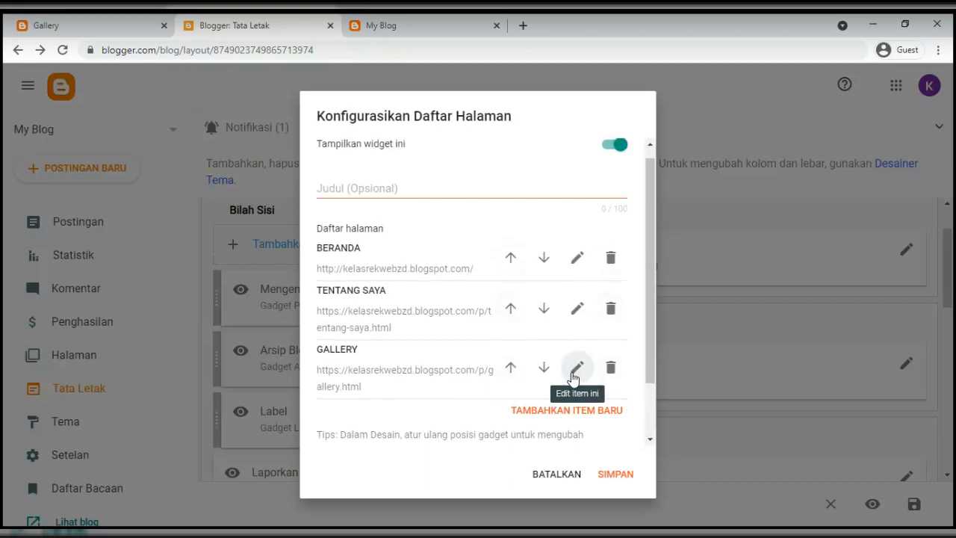
{"action": "left_click", "coordinate": [512, 369]}
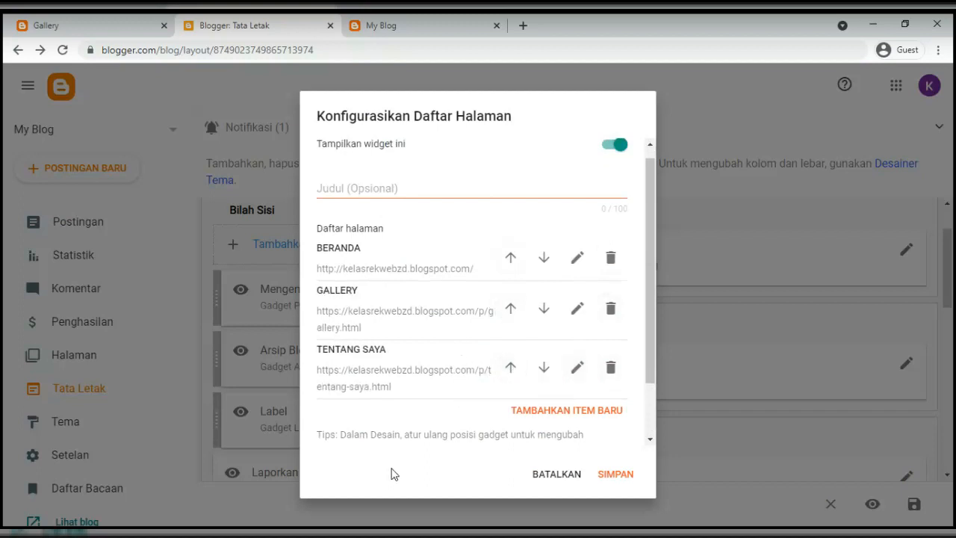
{"action": "scroll", "coordinate": [478, 408], "scroll_direction": "down", "scroll_amount": 2}
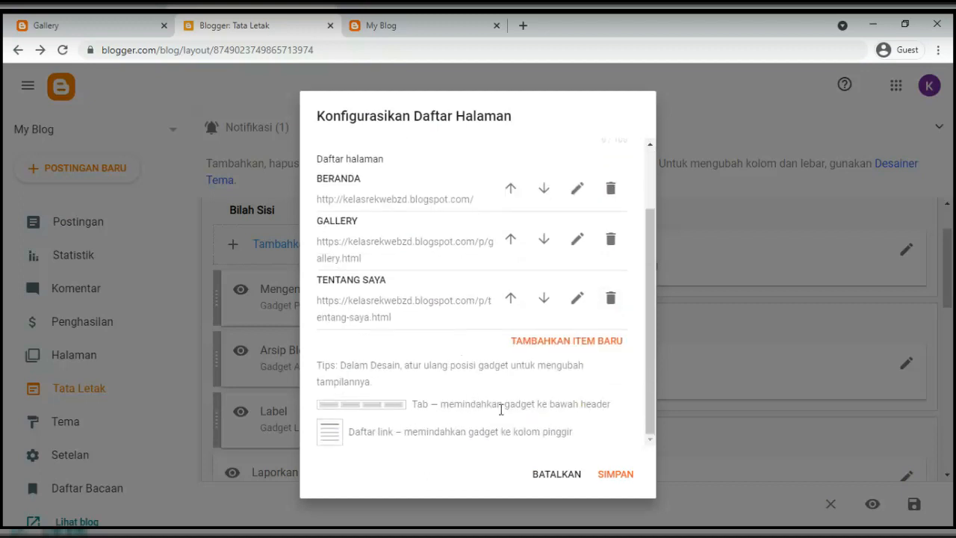
{"action": "left_click", "coordinate": [621, 485]}
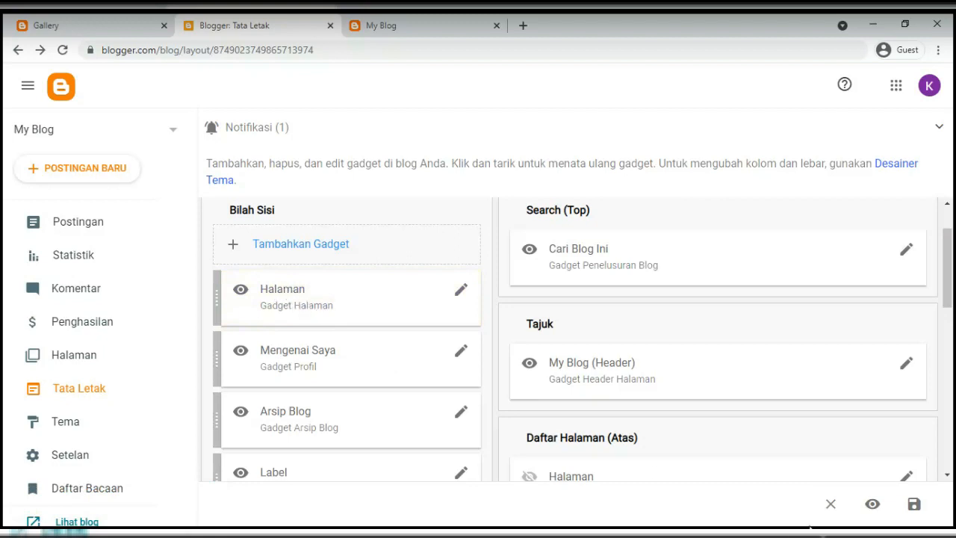
Save the Tata Letak layout and reload the live blog
{"action": "left_click", "coordinate": [915, 504]}
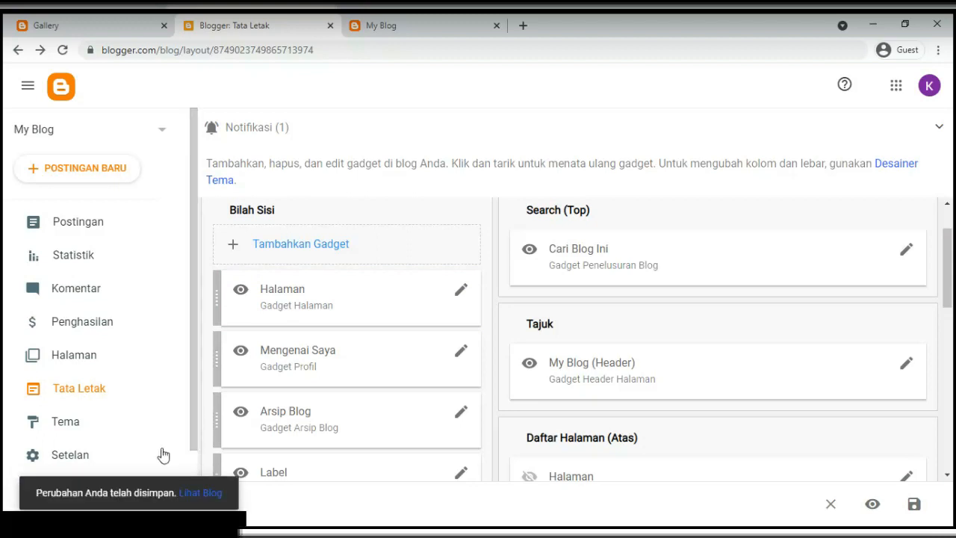
{"action": "left_click", "coordinate": [364, 28]}
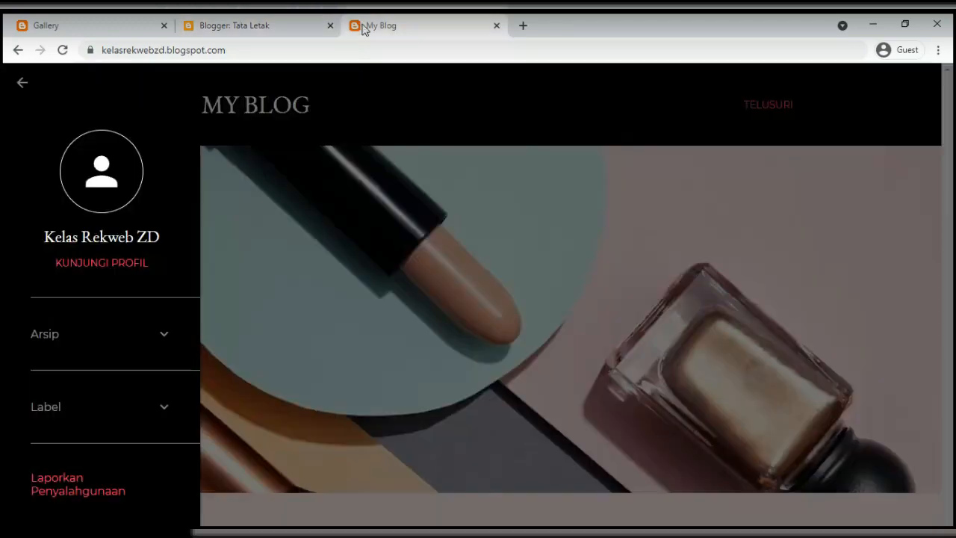
{"action": "left_click", "coordinate": [63, 50]}
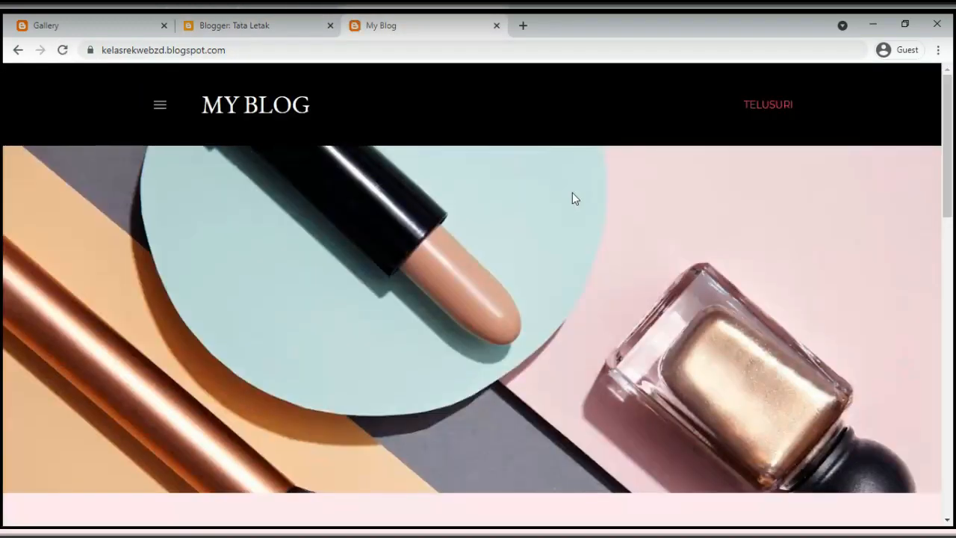
Check the live blog's side menu on the GALLERY and TENTANG SAYA pages for the three page links
{"action": "left_click", "coordinate": [160, 109]}
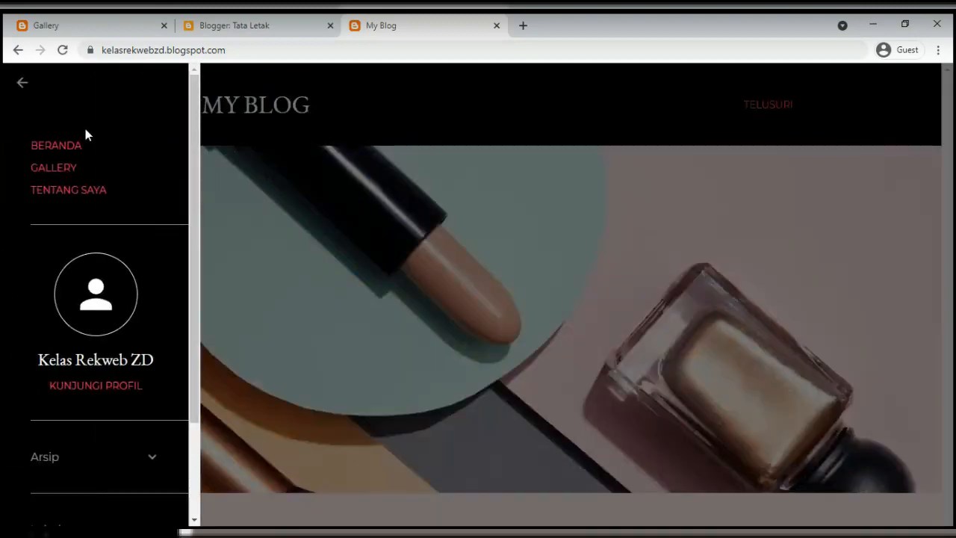
{"action": "left_click", "coordinate": [53, 166]}
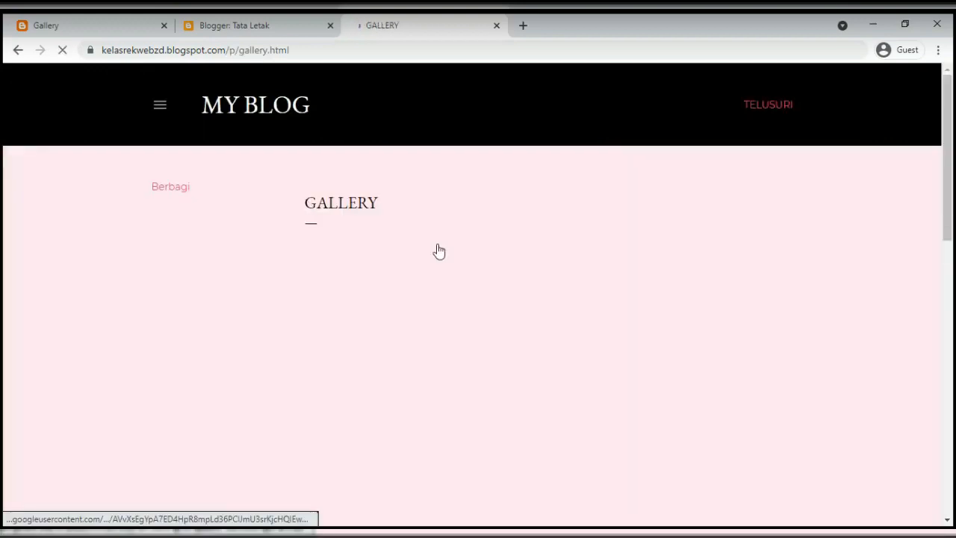
{"action": "scroll", "coordinate": [388, 336], "scroll_direction": "down", "scroll_amount": 1}
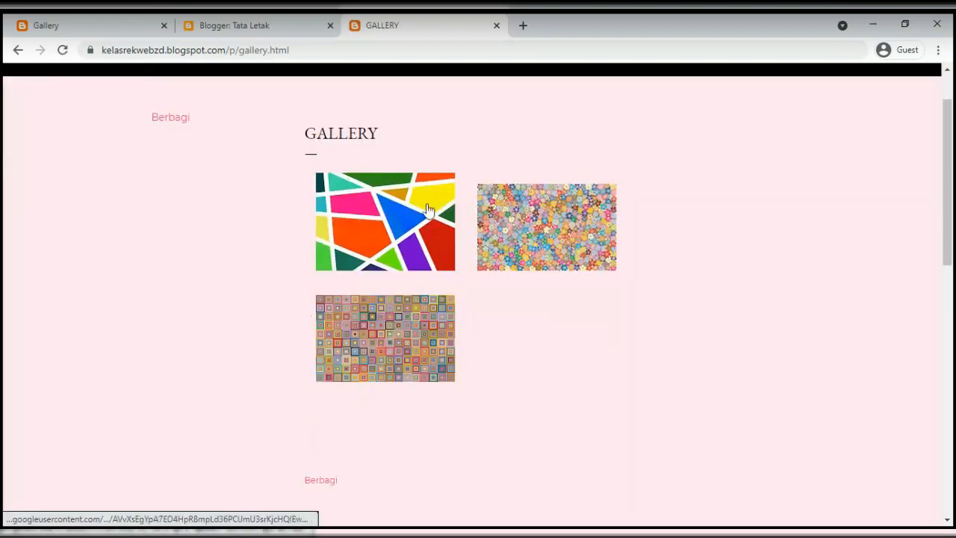
{"action": "scroll", "coordinate": [162, 205], "scroll_direction": "up", "scroll_amount": 1}
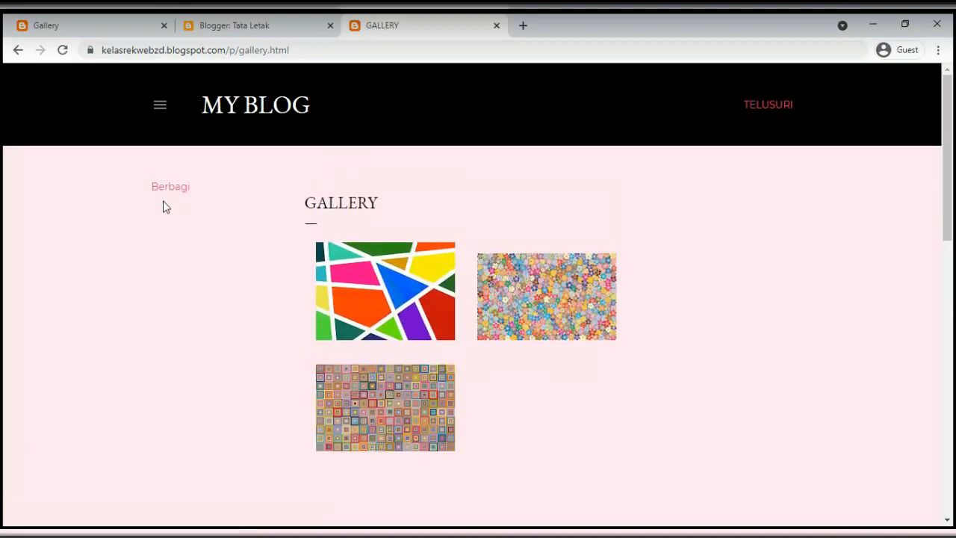
{"action": "left_click", "coordinate": [160, 104]}
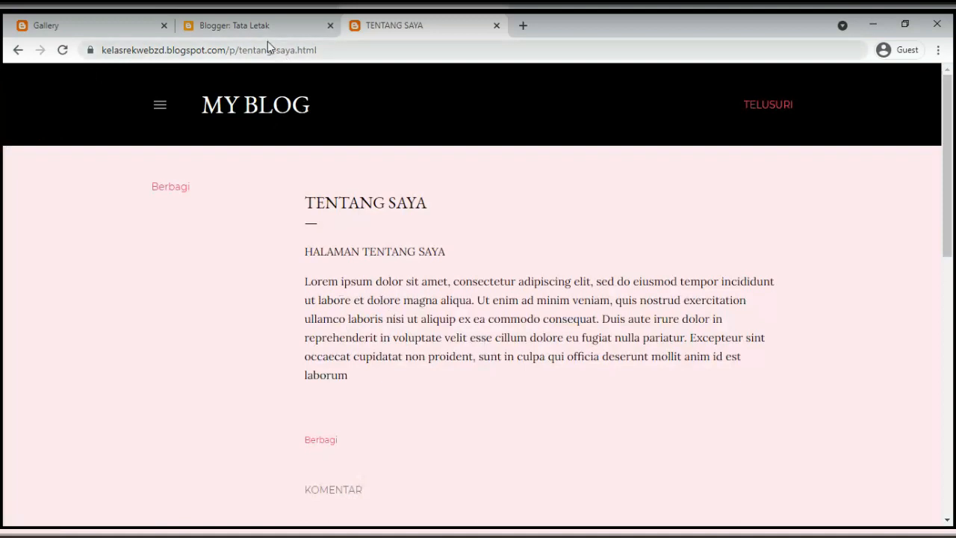
{"action": "left_click", "coordinate": [160, 106]}
{"action": "scroll", "coordinate": [77, 200], "scroll_direction": "down", "scroll_amount": 2}
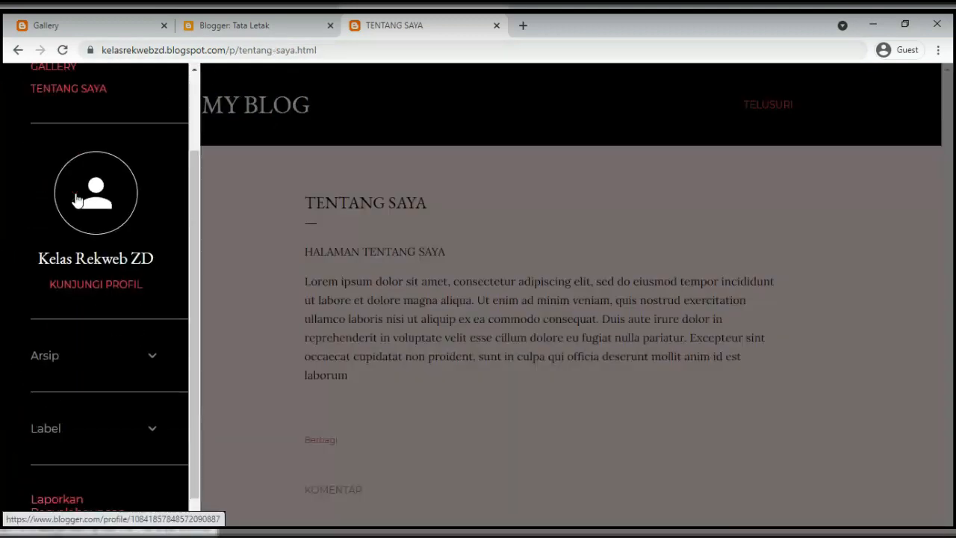
{"action": "scroll", "coordinate": [120, 192], "scroll_direction": "up", "scroll_amount": 3}
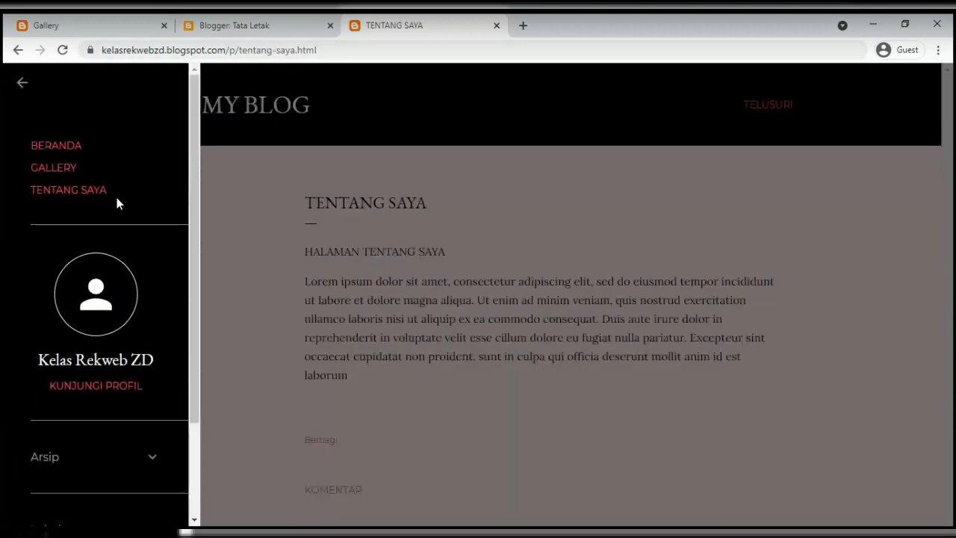
{"action": "scroll", "coordinate": [117, 202], "scroll_direction": "down", "scroll_amount": 3}
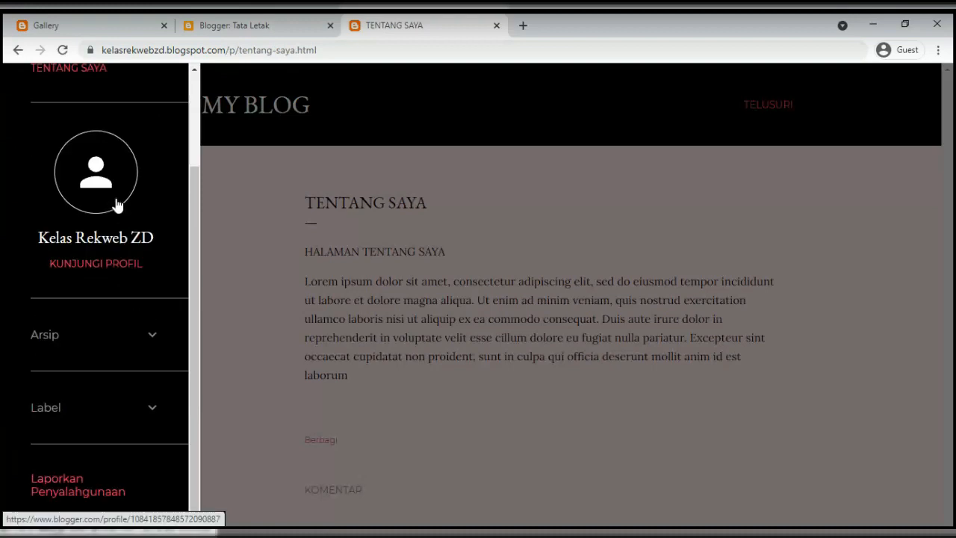
Highlight the example blog's Beranda/Gallery links and Follow Me section, then return to Tata Letak
{"action": "left_click", "coordinate": [112, 27]}
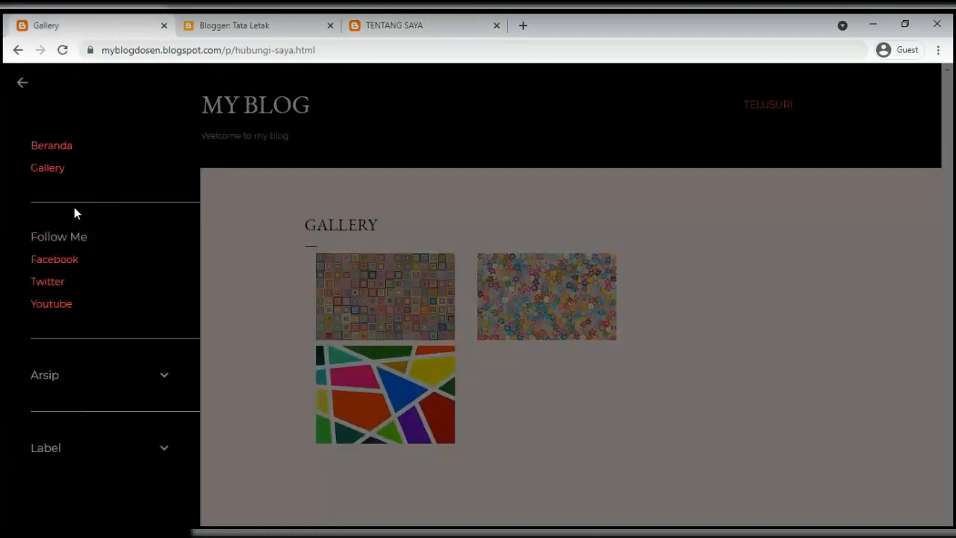
{"action": "left_click_drag", "start_coordinate": [46, 124], "coordinate": [71, 179]}
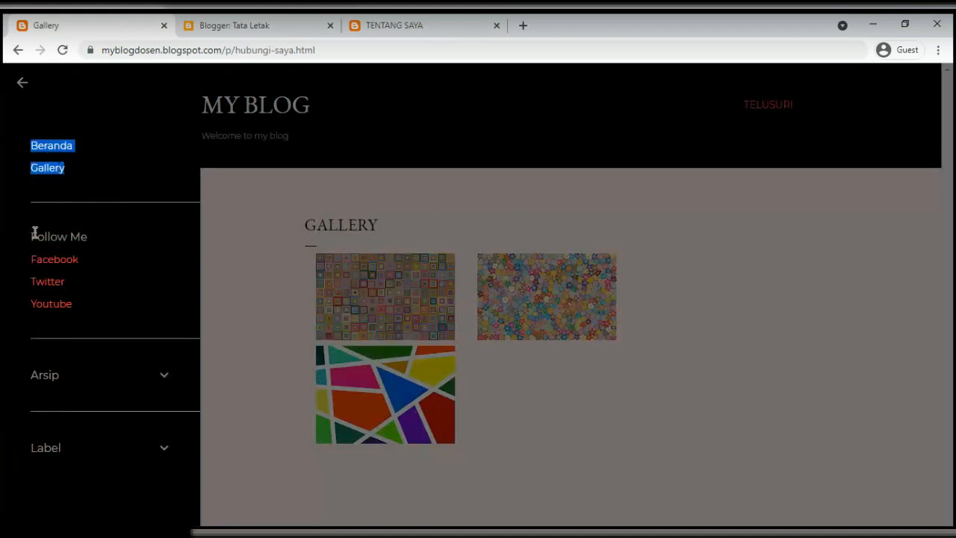
{"action": "left_click_drag", "start_coordinate": [33, 231], "coordinate": [96, 307]}
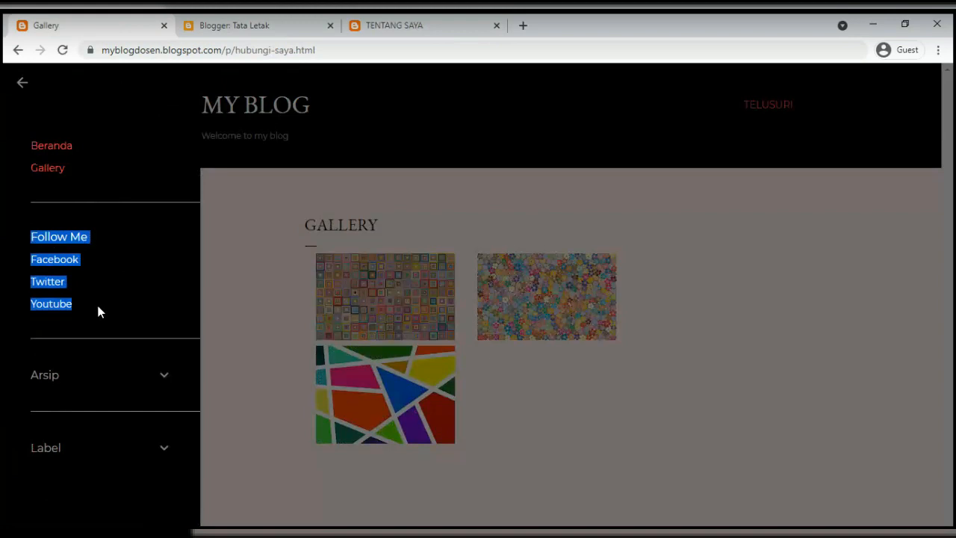
{"action": "left_click", "coordinate": [98, 312]}
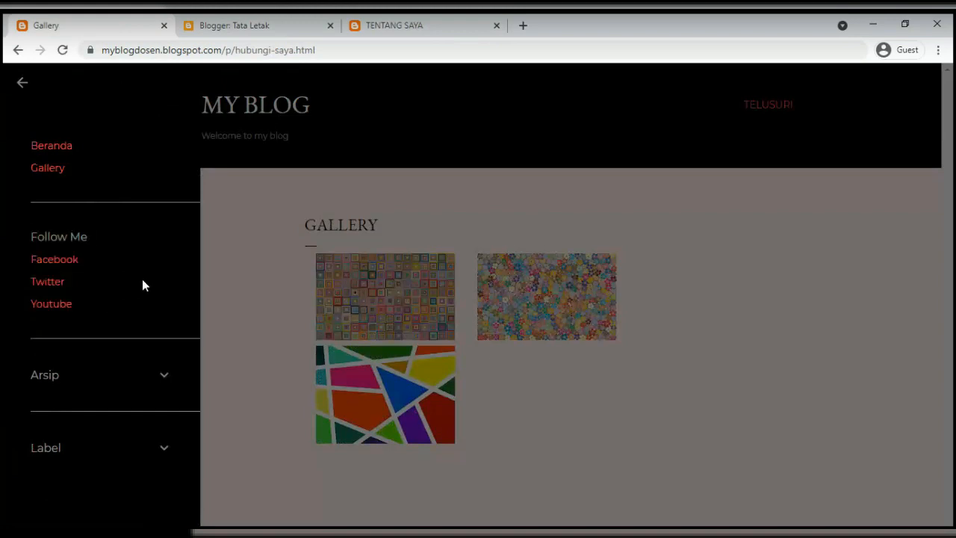
{"action": "left_click", "coordinate": [230, 25]}
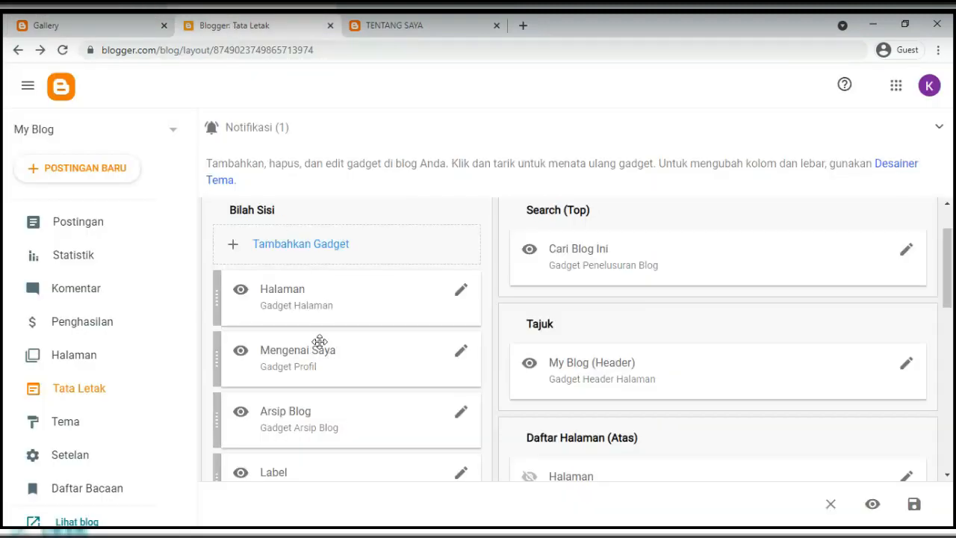
Pick the Daftar Link gadget from the Bilah Sisi's Tambahkan Gadget list
{"action": "left_click", "coordinate": [300, 252]}
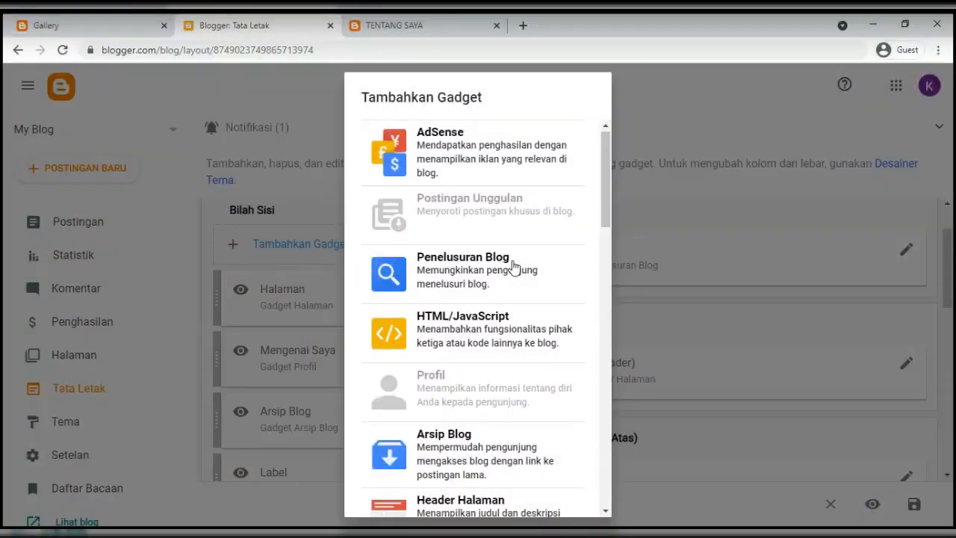
{"action": "scroll", "coordinate": [505, 272], "scroll_direction": "down", "scroll_amount": 4}
{"action": "scroll", "coordinate": [497, 282], "scroll_direction": "down", "scroll_amount": 3}
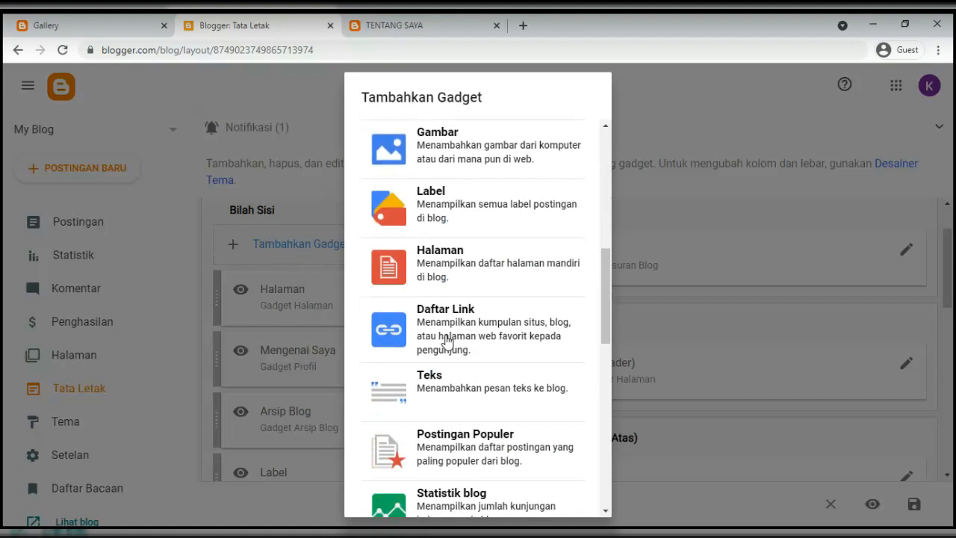
{"action": "left_click", "coordinate": [447, 341]}
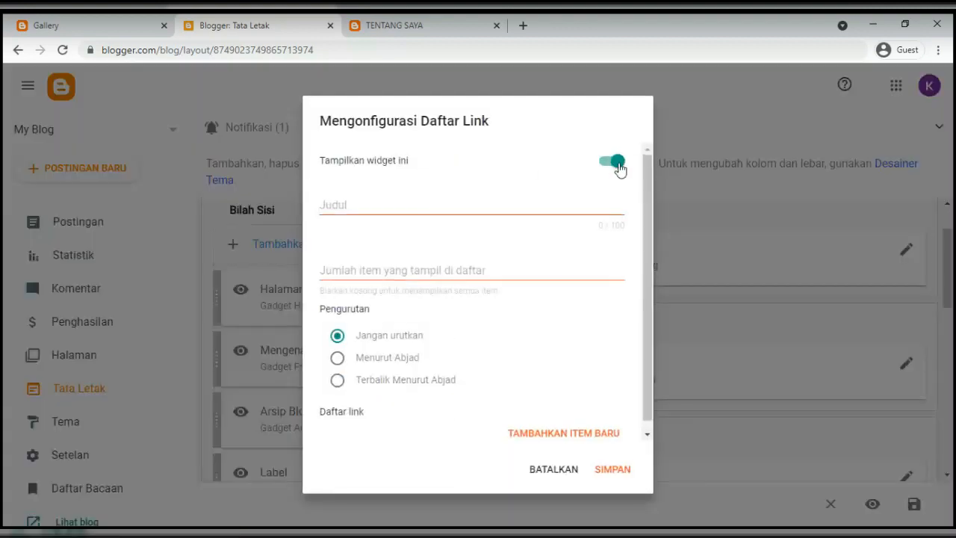
Title the Daftar Link gadget FOLLOW ME and leave Jumlah item blank to show all links
{"action": "left_click", "coordinate": [341, 202]}
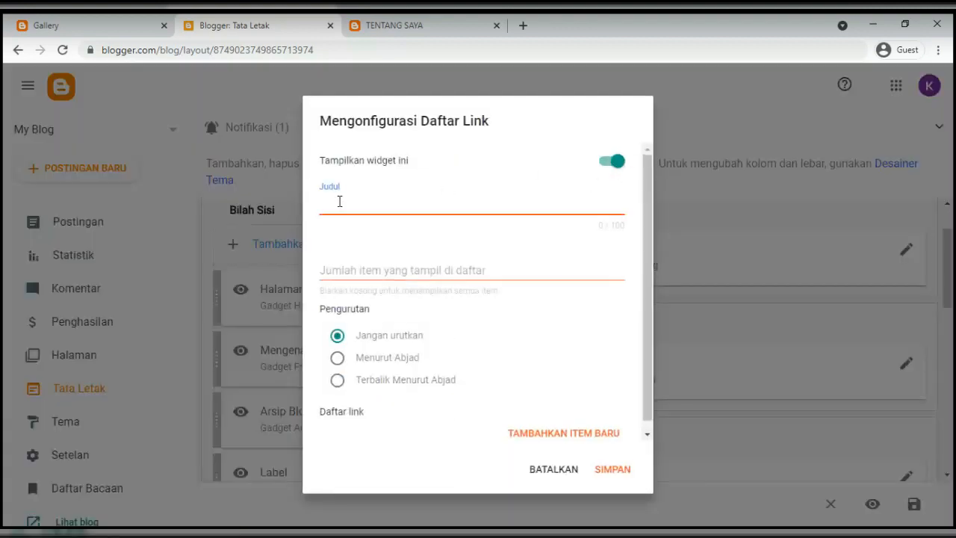
{"action": "left_click", "coordinate": [92, 28]}
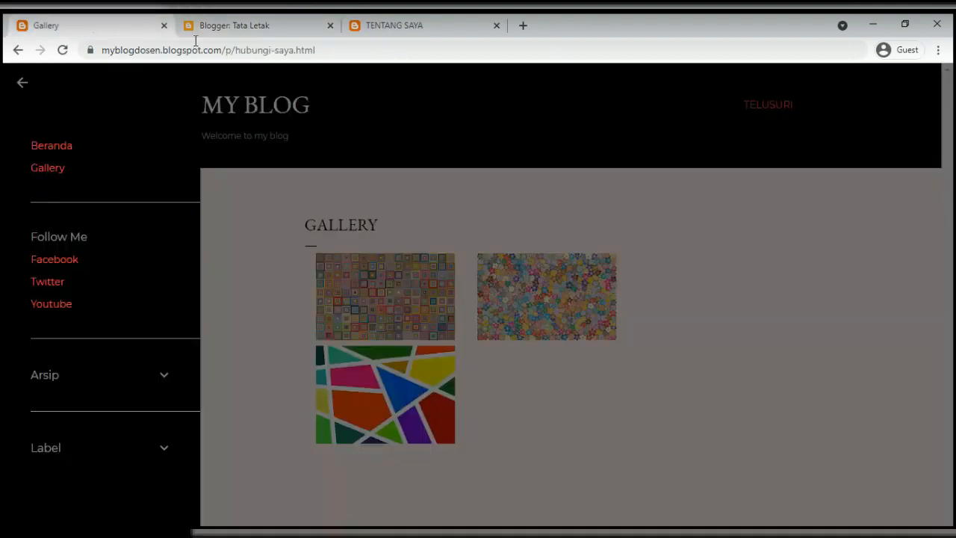
{"action": "left_click", "coordinate": [213, 26]}
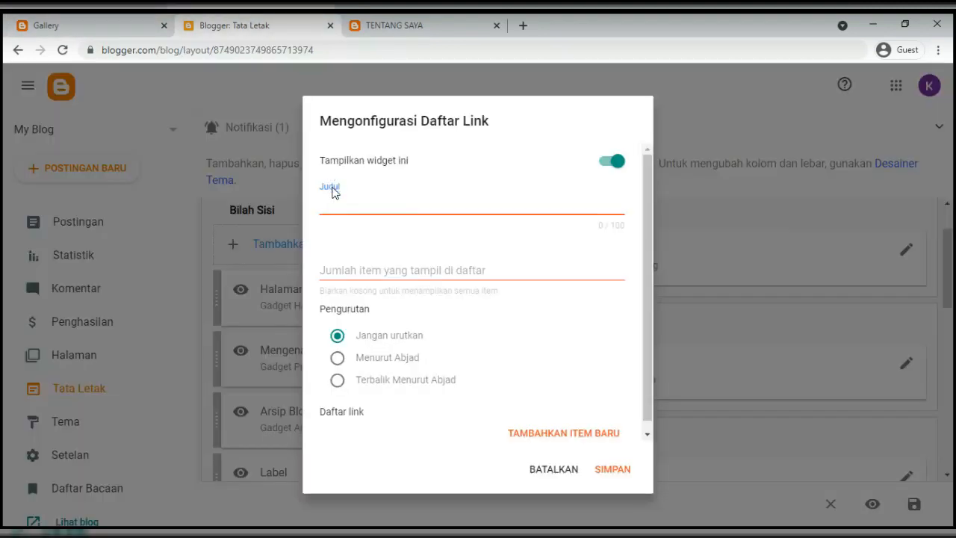
{"action": "type", "text": "FOLLOW ME"}
{"action": "left_click", "coordinate": [345, 272]}
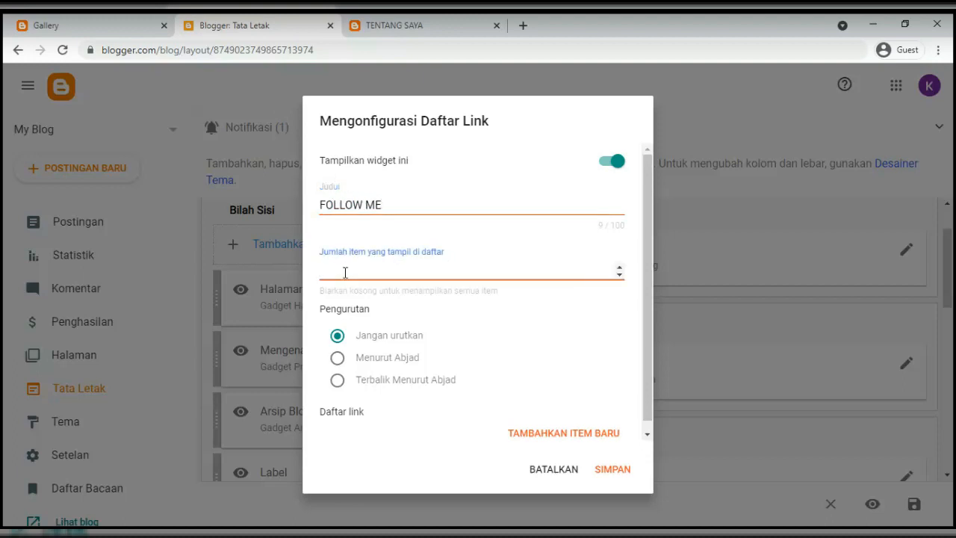
{"action": "left_click", "coordinate": [317, 295]}
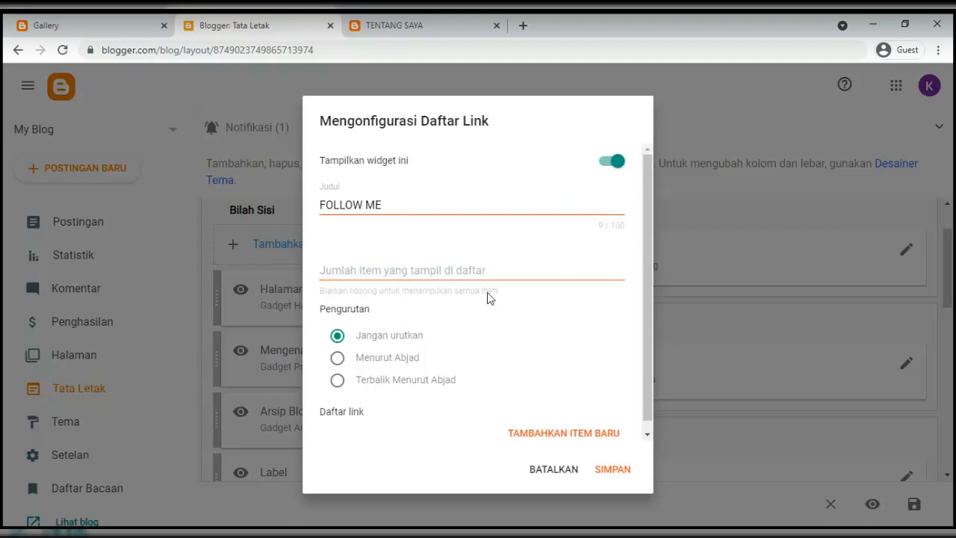
{"action": "scroll", "coordinate": [474, 308], "scroll_direction": "down", "scroll_amount": 1}
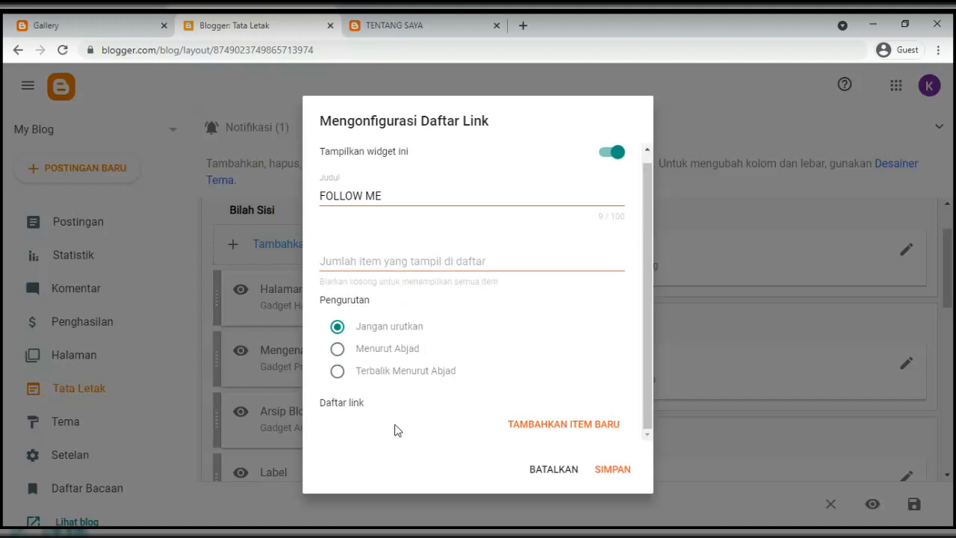
Add a FACEBOOK link pointing to the owner's facebook.com profile address
{"action": "left_click", "coordinate": [554, 432]}
{"action": "scroll", "coordinate": [364, 426], "scroll_direction": "down", "scroll_amount": 3}
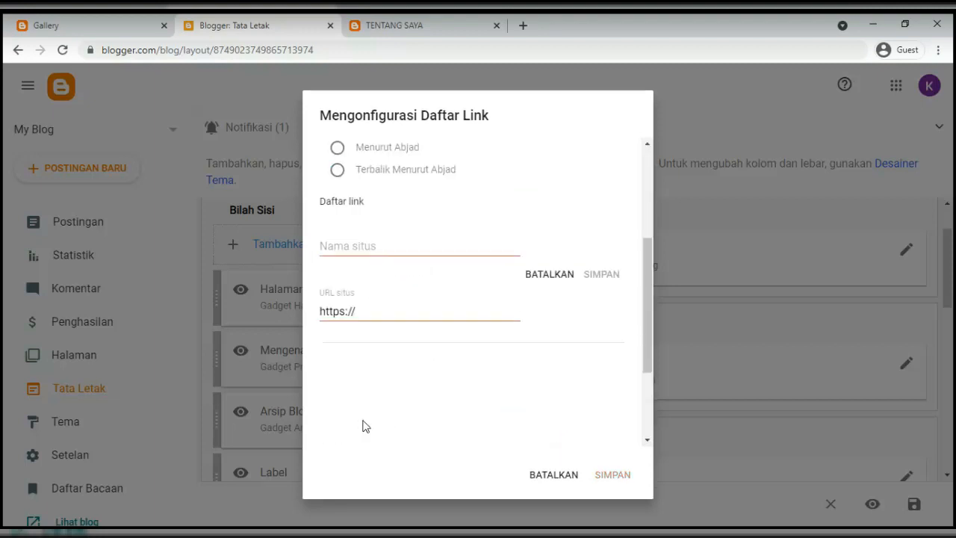
{"action": "scroll", "coordinate": [351, 224], "scroll_direction": "up", "scroll_amount": 1}
{"action": "left_click", "coordinate": [348, 230]}
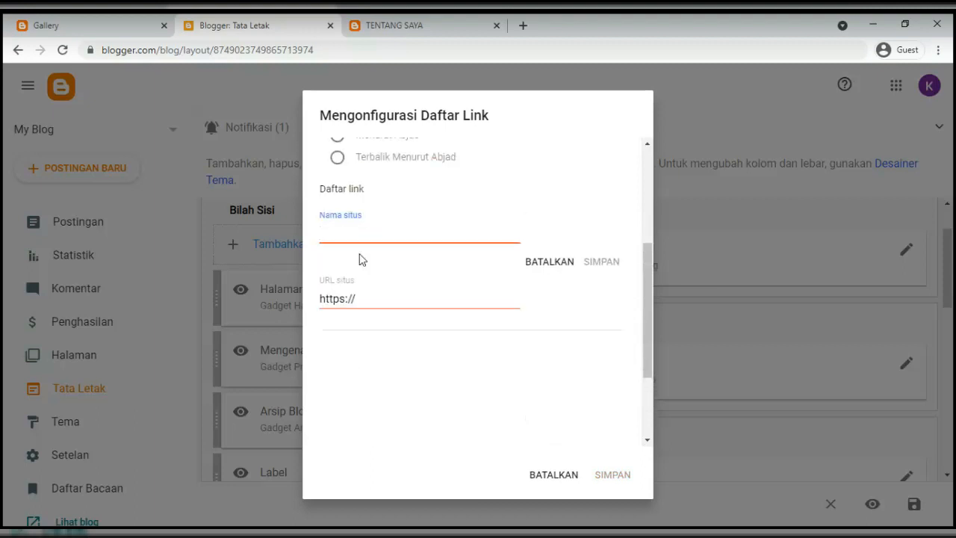
{"action": "type", "text": "FACEBOOK"}
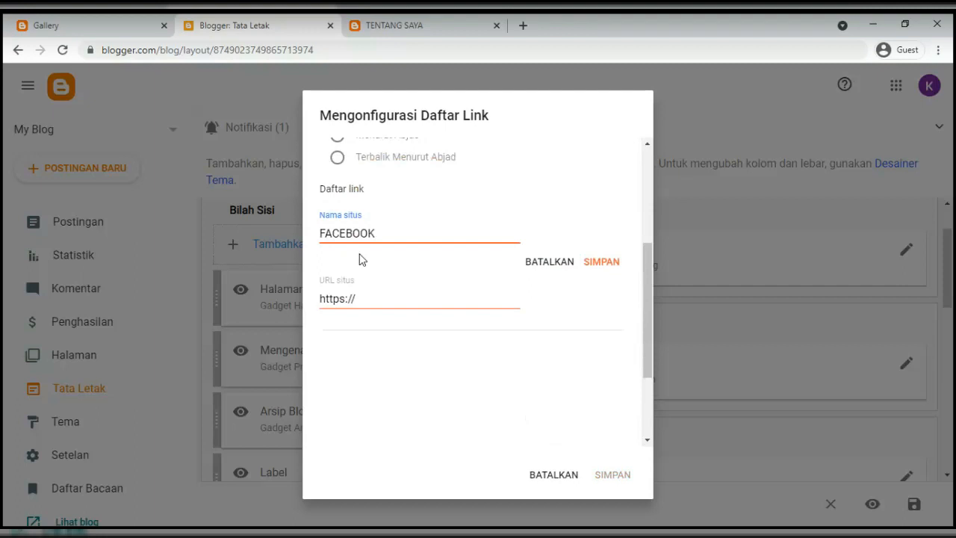
{"action": "left_click", "coordinate": [381, 302]}
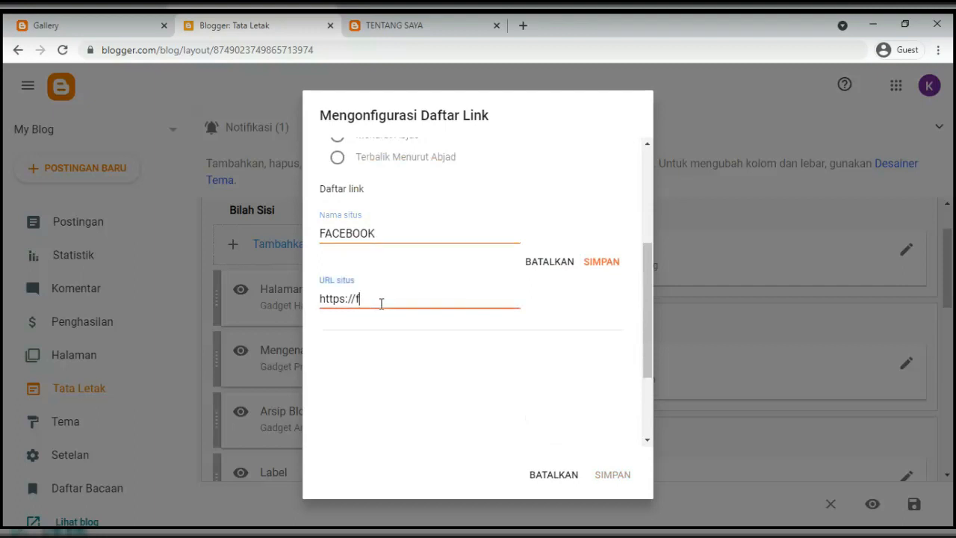
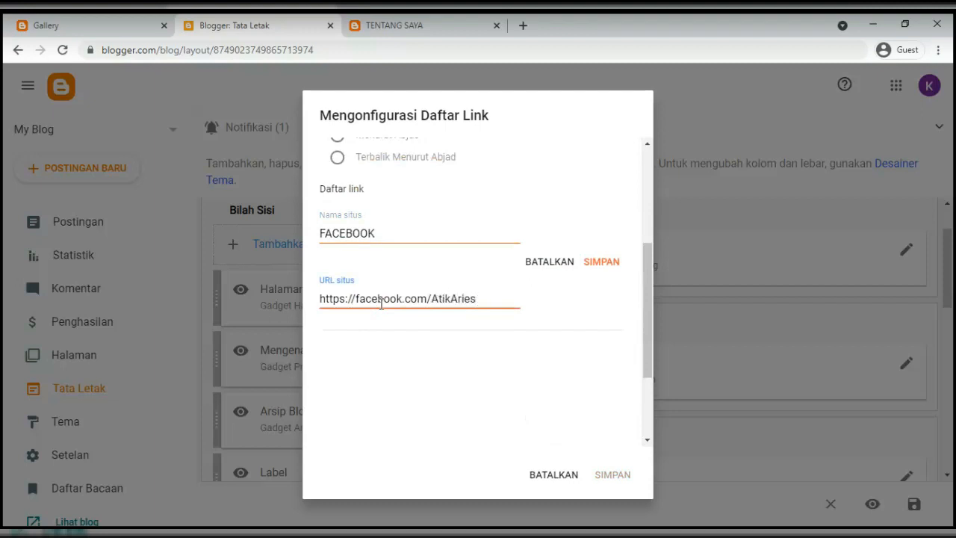
{"action": "key", "text": "BackSpace"}
{"action": "key", "text": "BackSpace"}
{"action": "key", "text": "BackSpace"}
{"action": "key", "text": "BackSpace"}
{"action": "key", "text": "BackSpace"}
{"action": "key", "text": "BackSpace"}
{"action": "key", "text": "BackSpace"}
{"action": "left_click", "coordinate": [608, 268]}
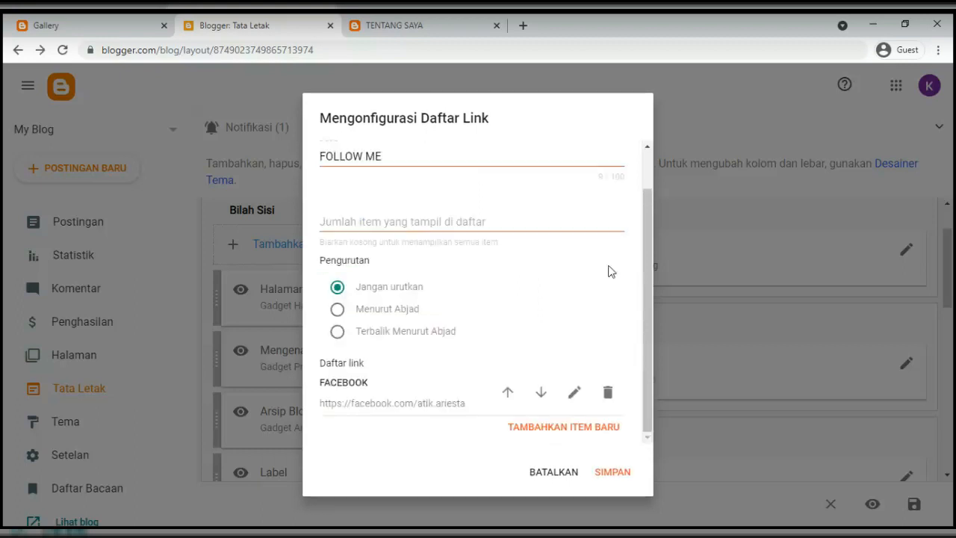
Add a TWITTER link pointing to the owner's twitter.com profile address
{"action": "left_click", "coordinate": [521, 437]}
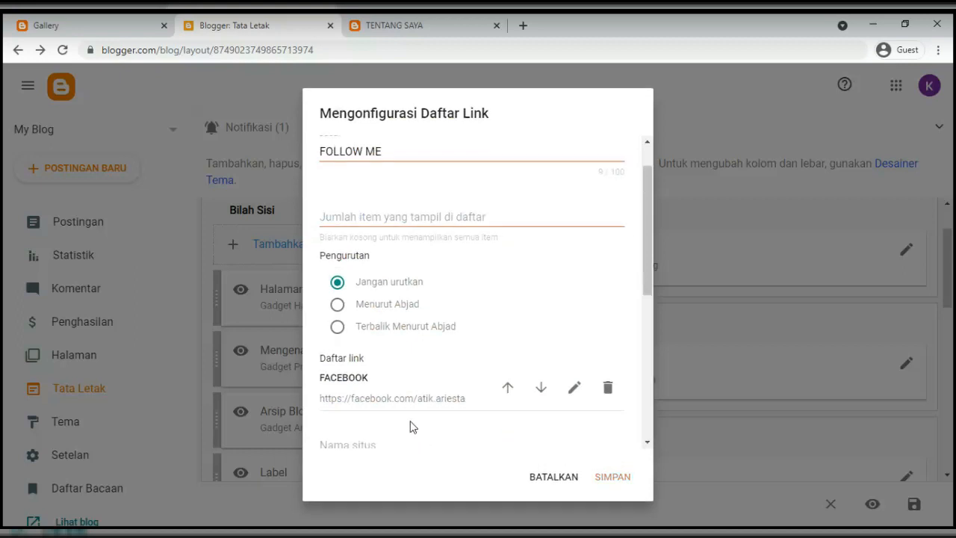
{"action": "scroll", "coordinate": [413, 426], "scroll_direction": "down", "scroll_amount": 2}
{"action": "left_click", "coordinate": [351, 309]}
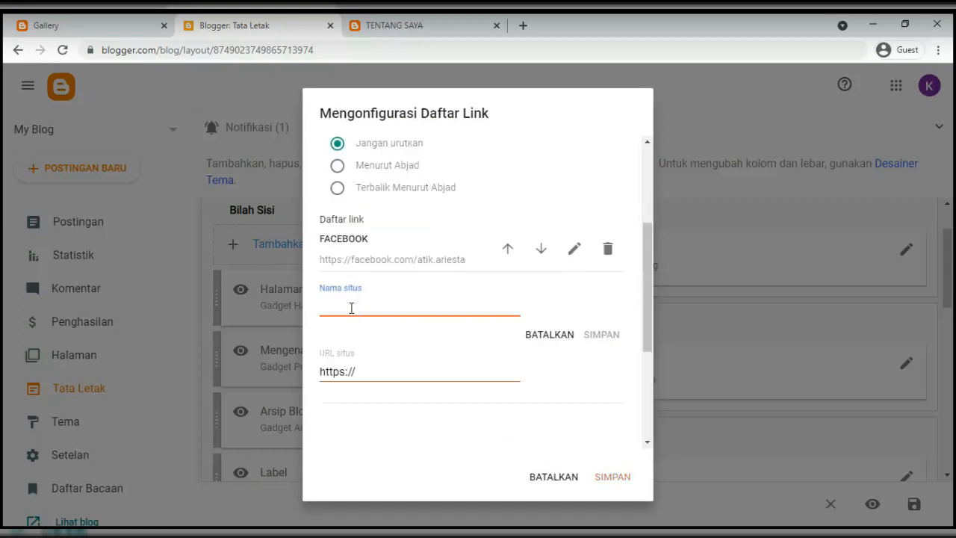
{"action": "type", "text": "TWITTER"}
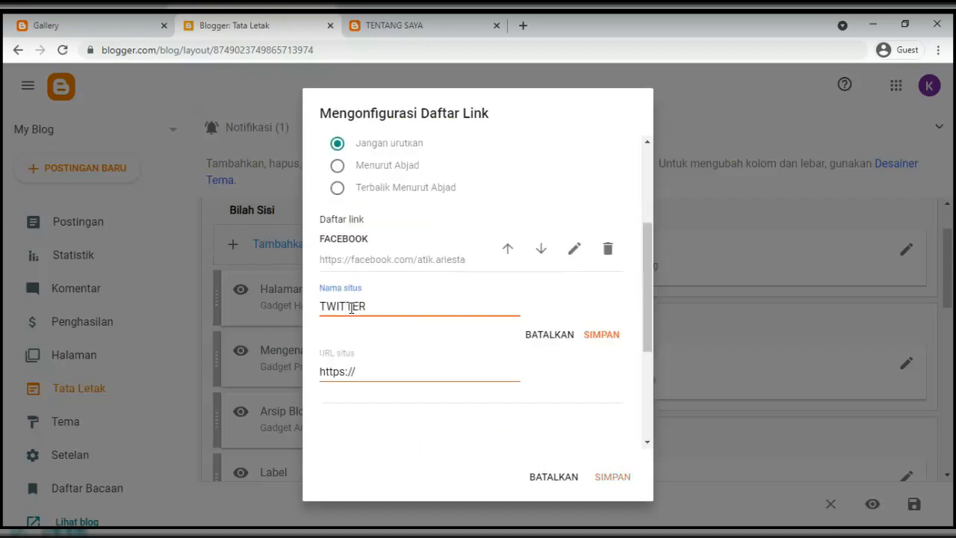
{"action": "left_click", "coordinate": [377, 366]}
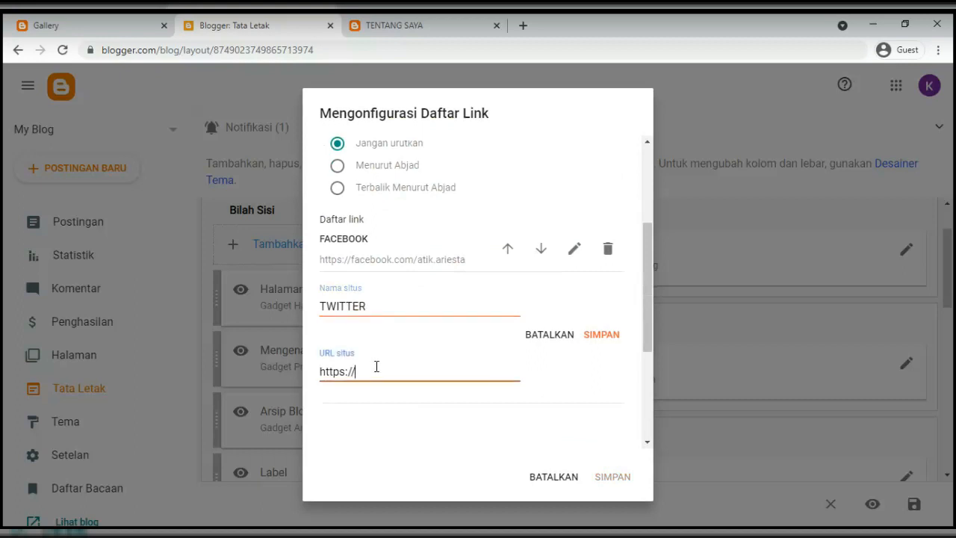
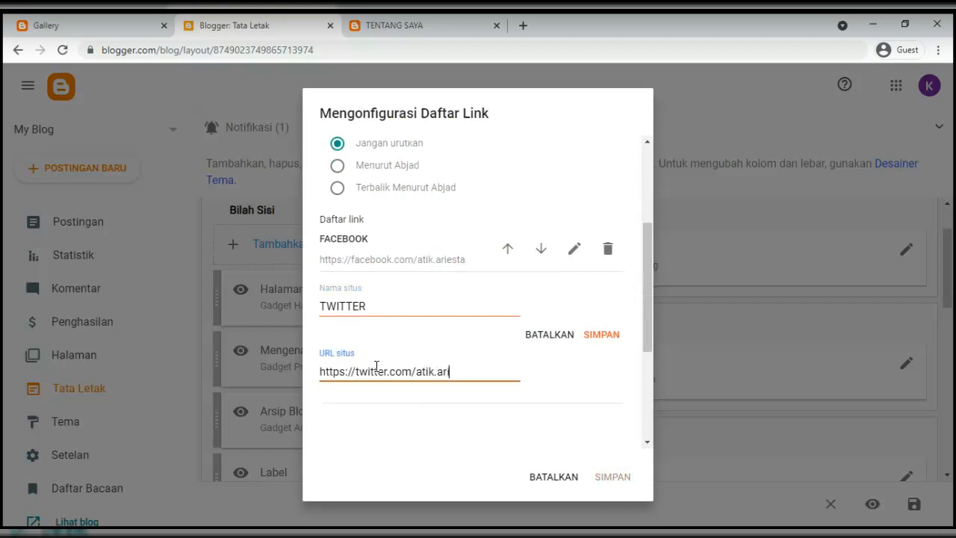
{"action": "left_click", "coordinate": [613, 340]}
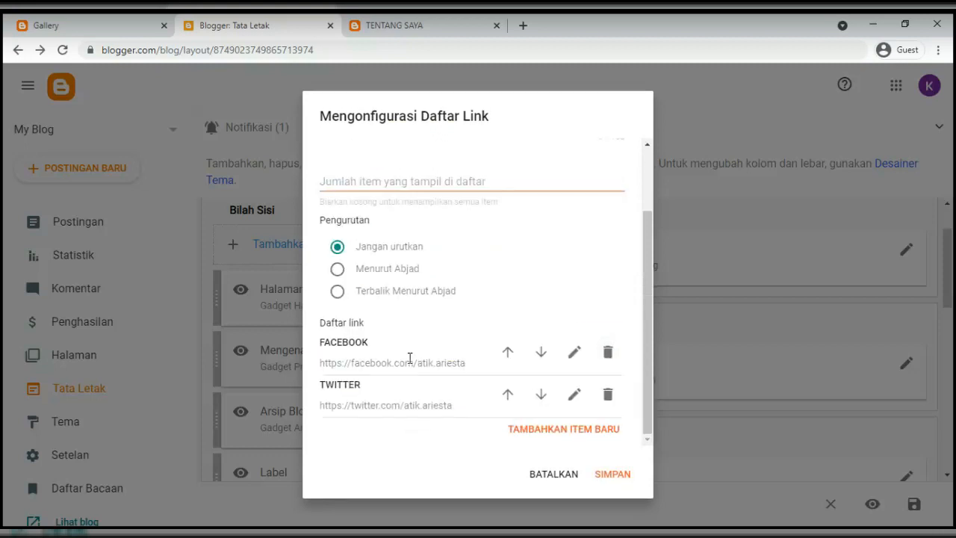
Add a YOUTUBE link pointing to the owner's youtube.com profile address
{"action": "left_click", "coordinate": [546, 433]}
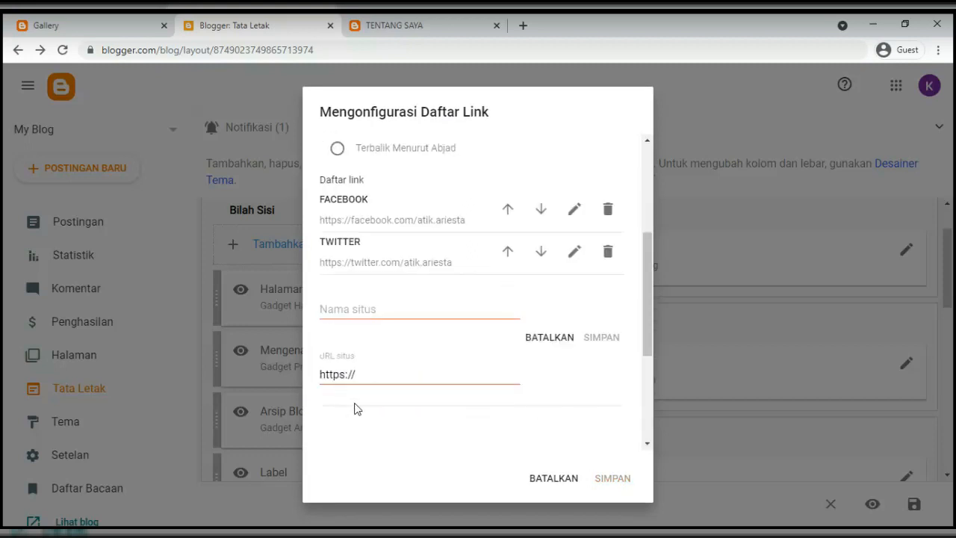
{"action": "left_click", "coordinate": [360, 308]}
{"action": "type", "text": "YOUTUBE"}
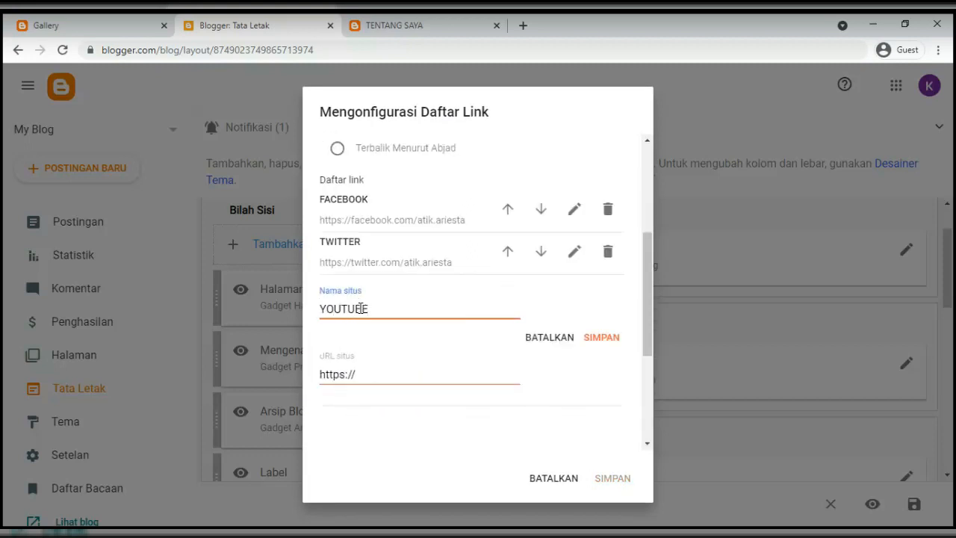
{"action": "left_click", "coordinate": [370, 374]}
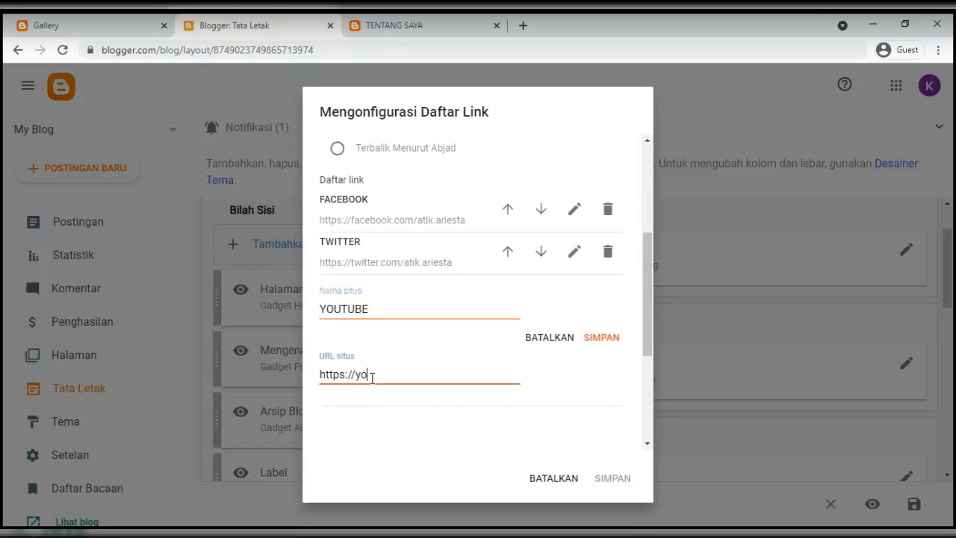
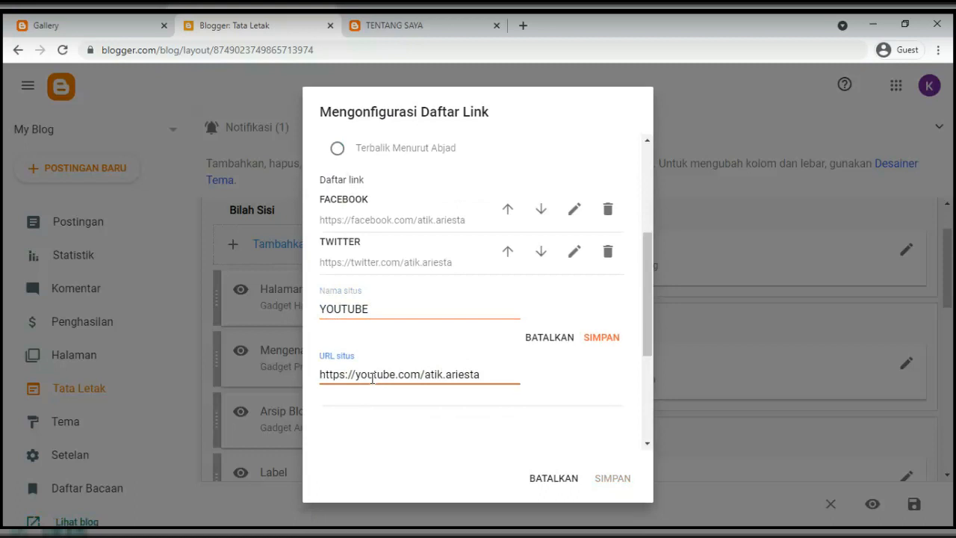
{"action": "left_click", "coordinate": [602, 339]}
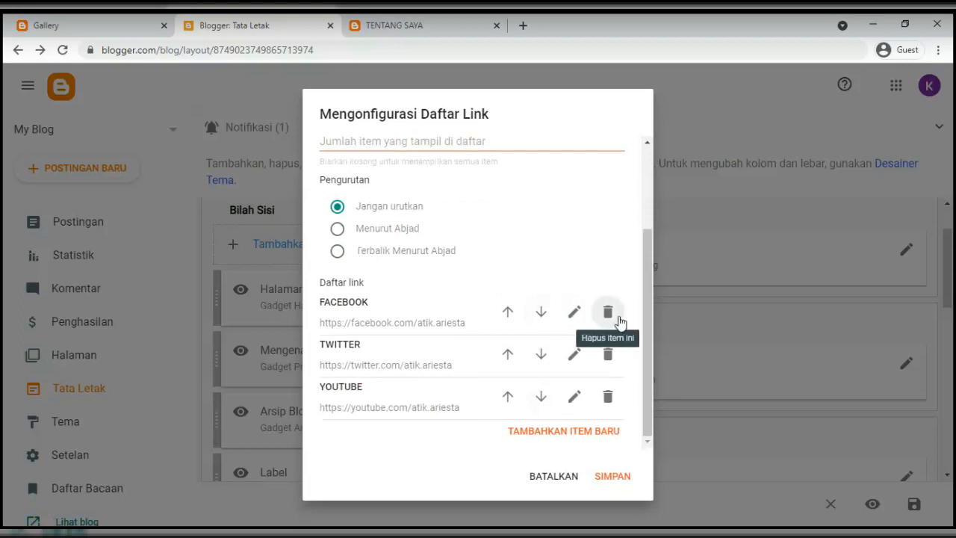
{"action": "scroll", "coordinate": [395, 284], "scroll_direction": "up", "scroll_amount": 2}
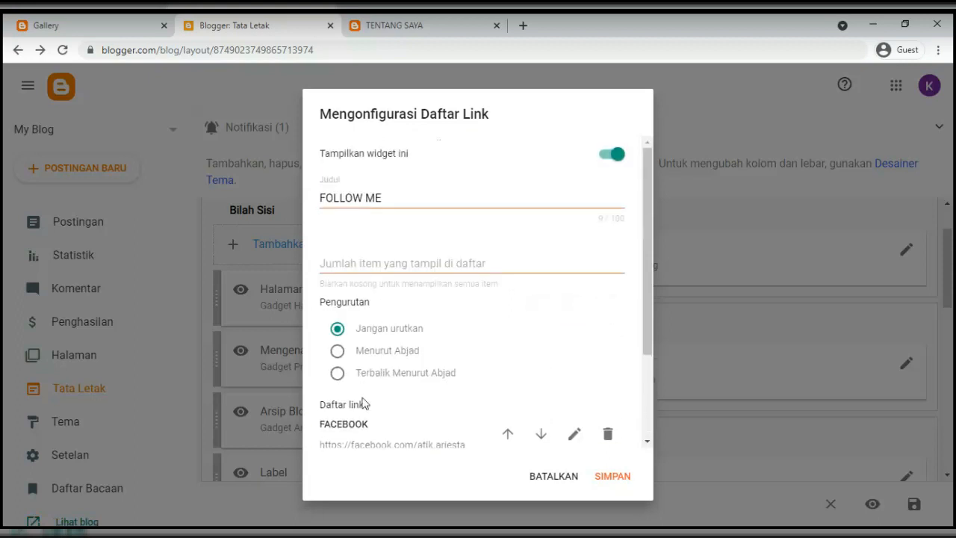
{"action": "scroll", "coordinate": [553, 299], "scroll_direction": "down", "scroll_amount": 3}
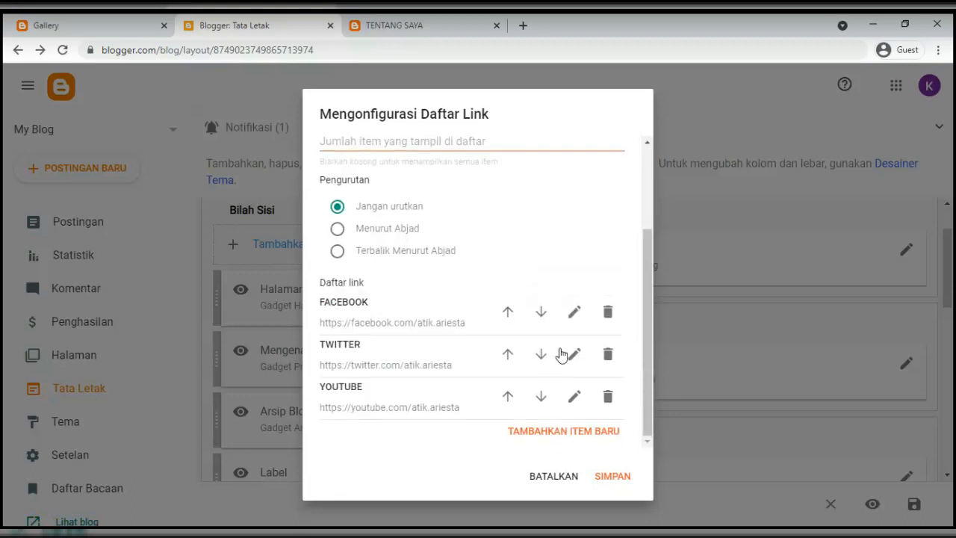
Save the FOLLOW ME gadget, then save the sidebar layout
{"action": "left_click", "coordinate": [611, 477]}
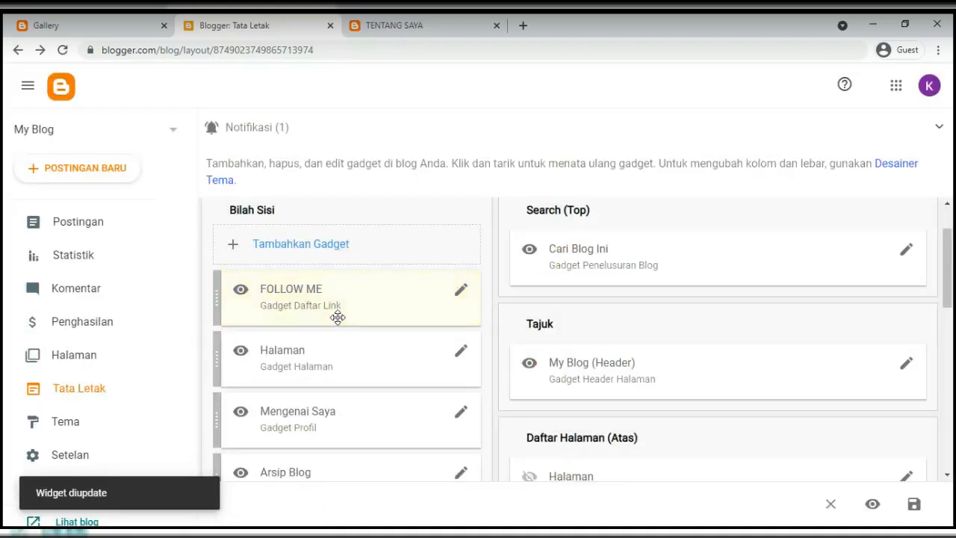
{"action": "left_click", "coordinate": [925, 510]}
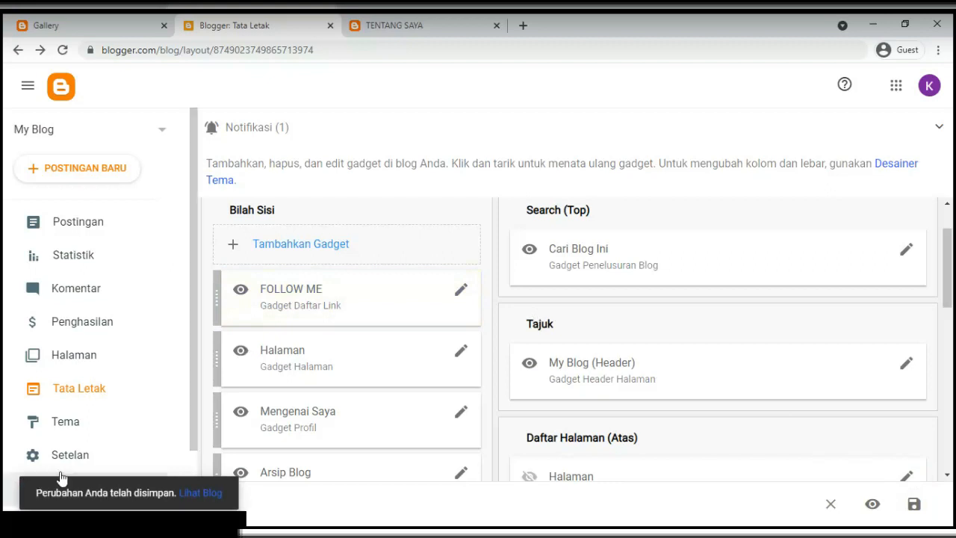
Open the live blog's BERANDA page and scroll its side panel showing the FOLLOW ME links
{"action": "left_click", "coordinate": [391, 25]}
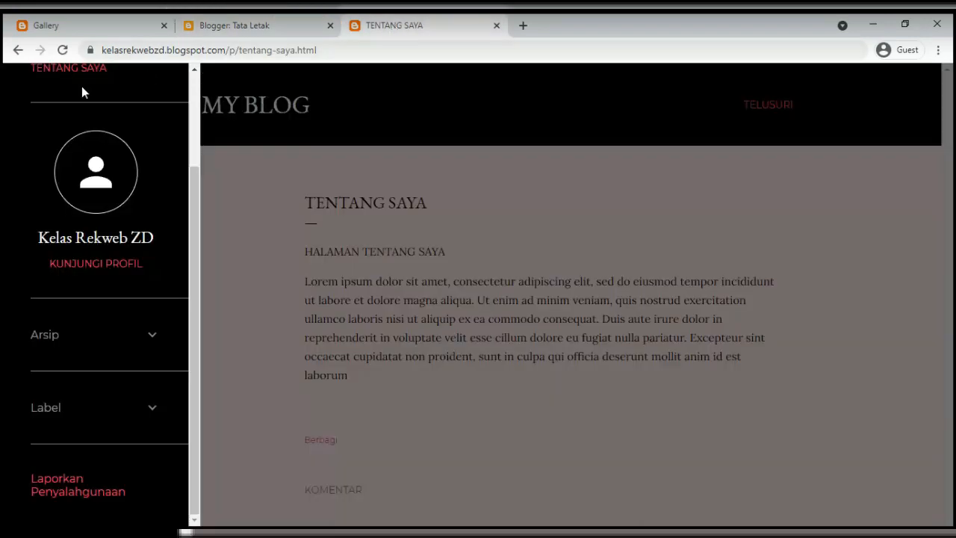
{"action": "left_click", "coordinate": [105, 50]}
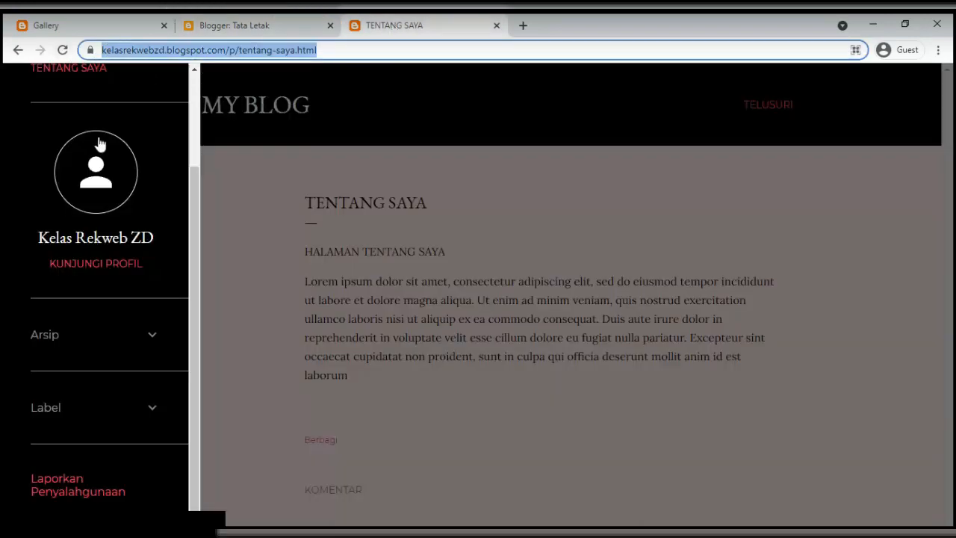
{"action": "scroll", "coordinate": [95, 145], "scroll_direction": "up", "scroll_amount": 2}
{"action": "left_click", "coordinate": [44, 144]}
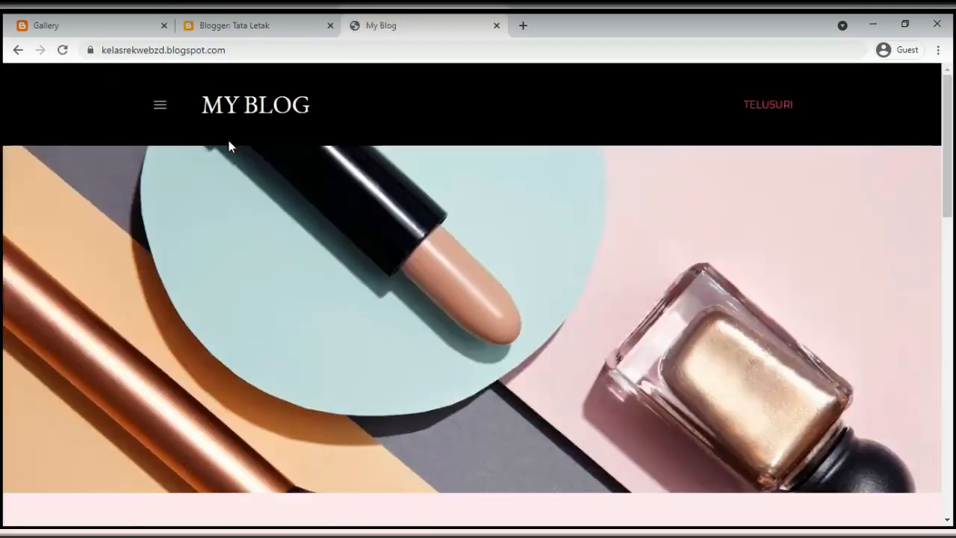
{"action": "left_click", "coordinate": [160, 106]}
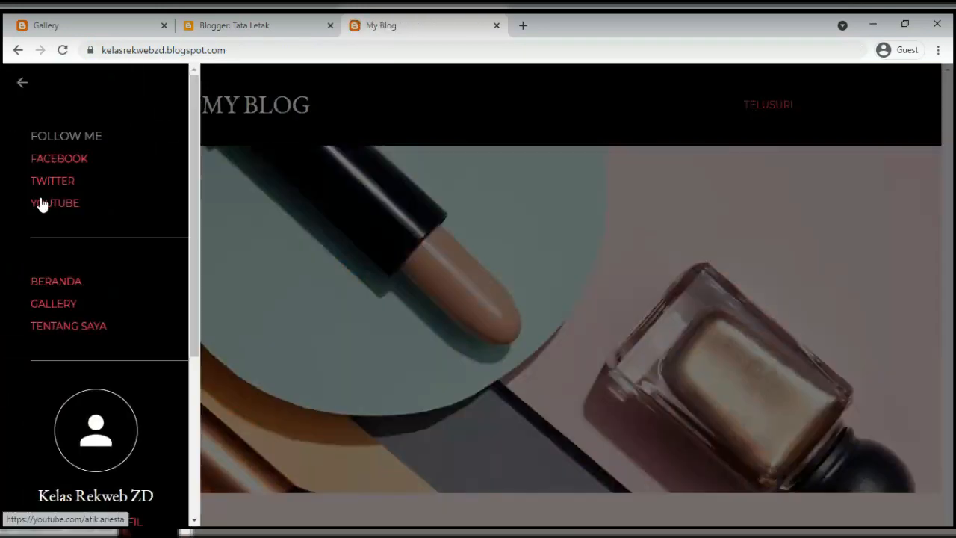
{"action": "scroll", "coordinate": [45, 336], "scroll_direction": "down", "scroll_amount": 3}
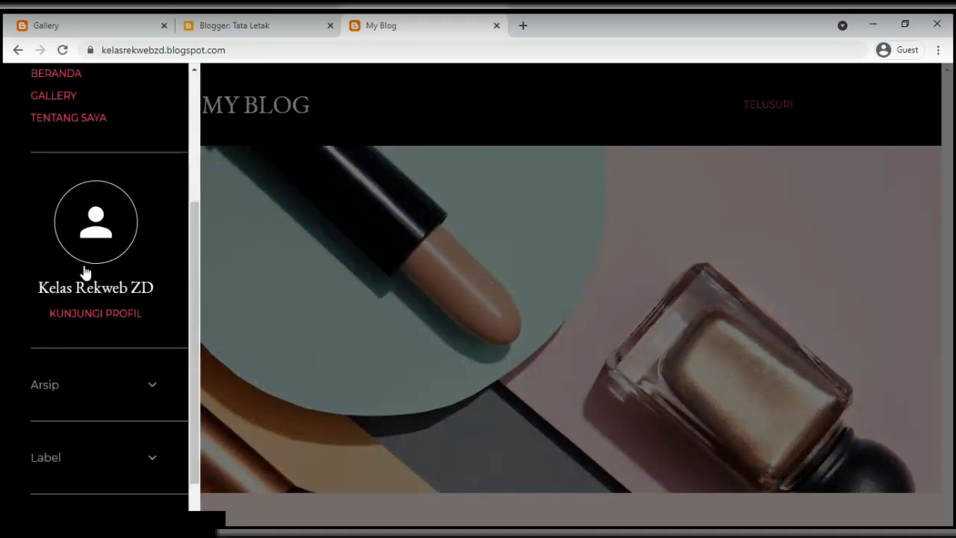
{"action": "scroll", "coordinate": [77, 346], "scroll_direction": "down", "scroll_amount": 1}
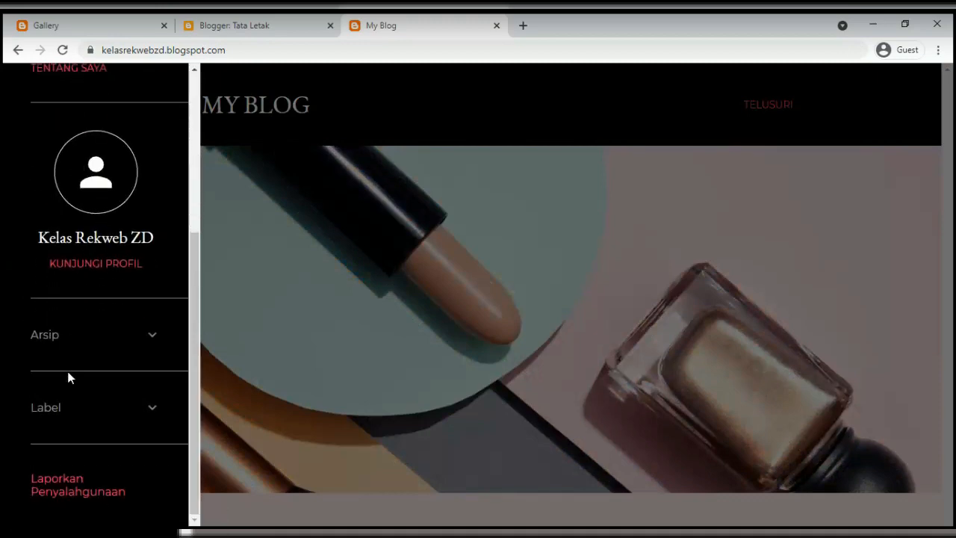
{"action": "scroll", "coordinate": [107, 206], "scroll_direction": "up", "scroll_amount": 4}
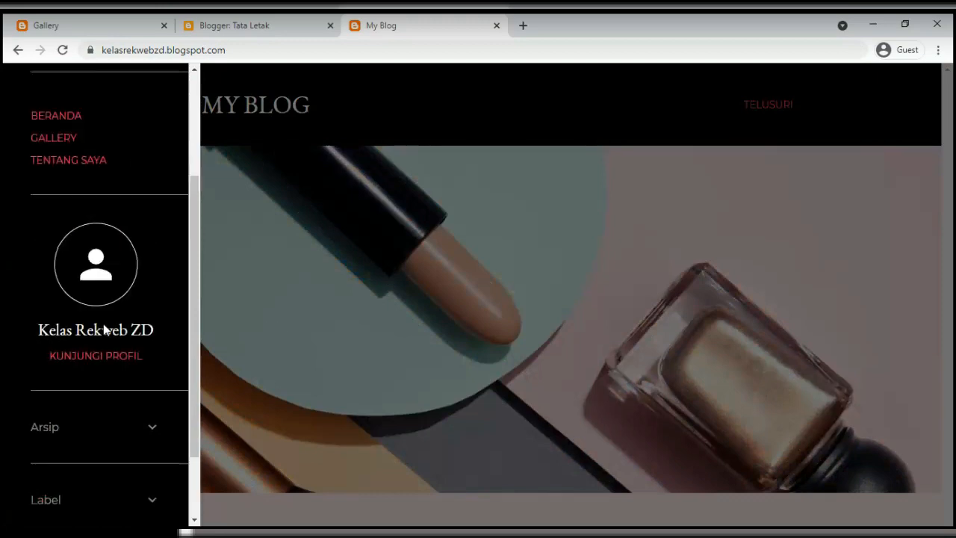
Compare against the reference sidebar's page links, Follow Me, Arsip and Label sections, then return to Tata Letak
{"action": "left_click", "coordinate": [112, 24]}
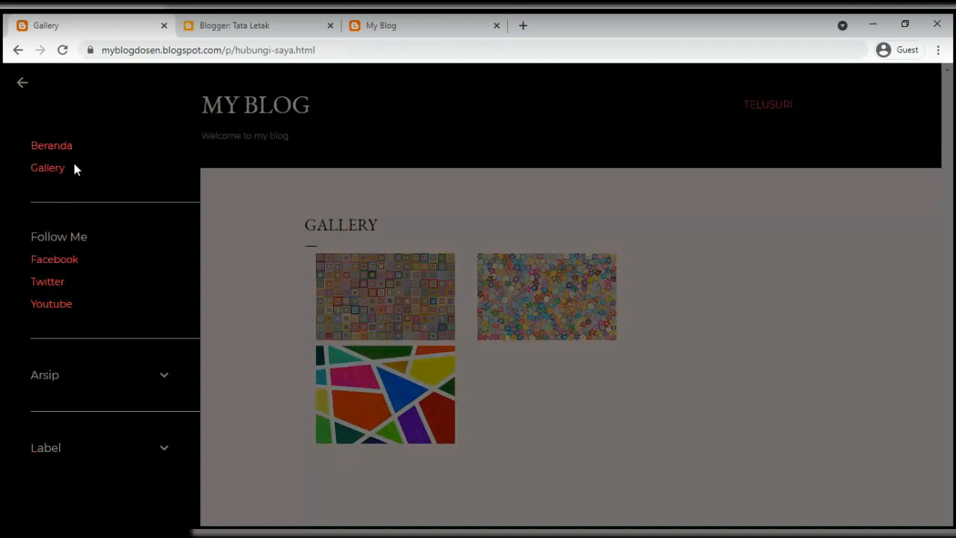
{"action": "left_click_drag", "start_coordinate": [58, 165], "coordinate": [28, 139]}
{"action": "left_click_drag", "start_coordinate": [74, 306], "coordinate": [32, 245]}
{"action": "left_click_drag", "start_coordinate": [58, 384], "coordinate": [36, 375]}
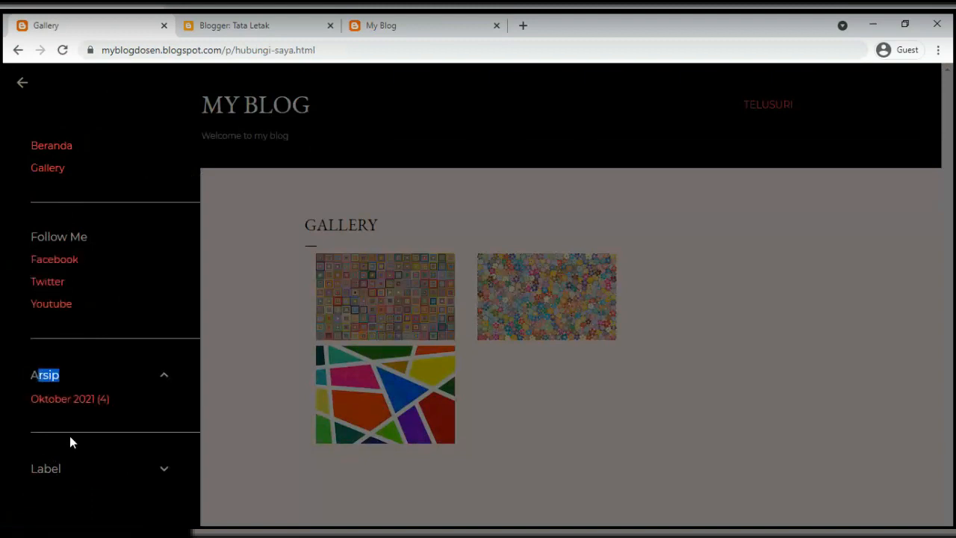
{"action": "left_click_drag", "start_coordinate": [79, 474], "coordinate": [39, 478]}
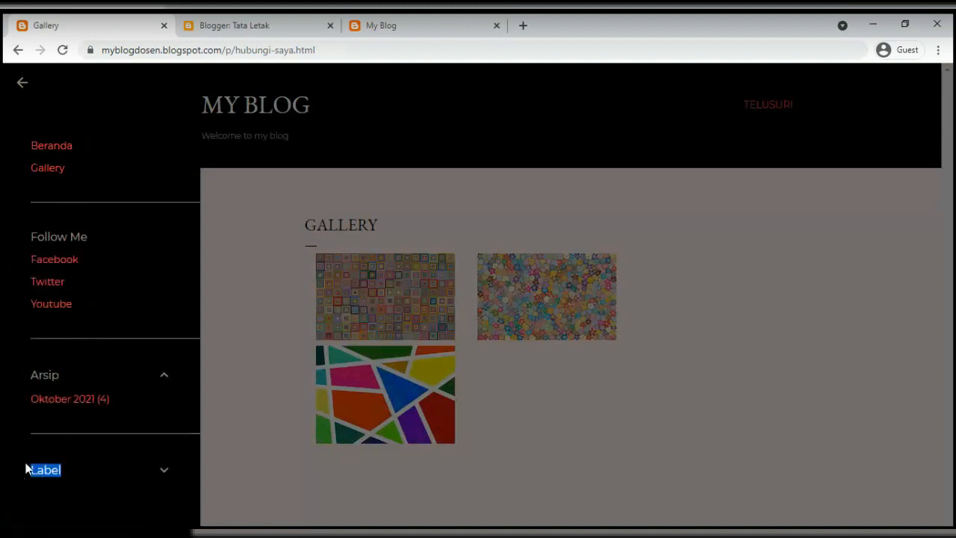
{"action": "left_click", "coordinate": [377, 25]}
{"action": "scroll", "coordinate": [56, 441], "scroll_direction": "down", "scroll_amount": 2}
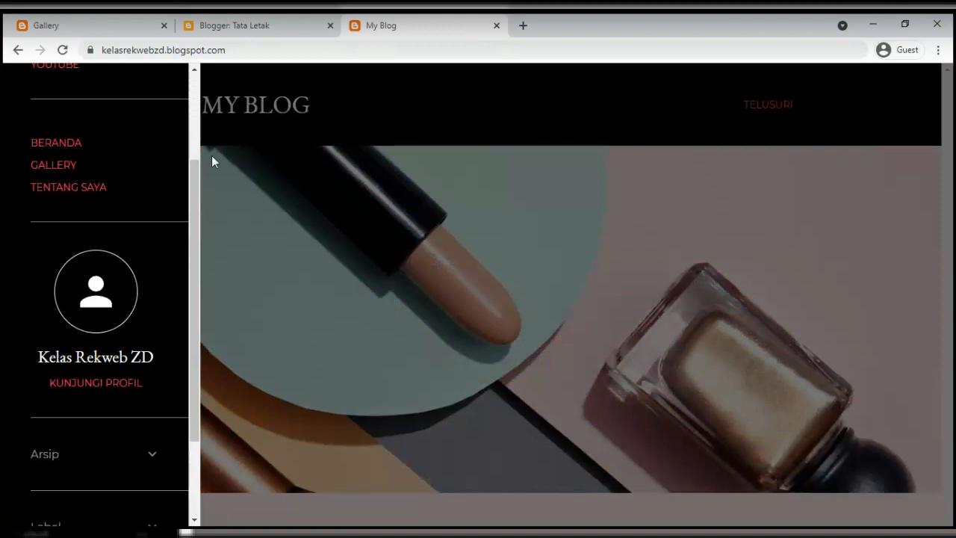
{"action": "left_click", "coordinate": [127, 27]}
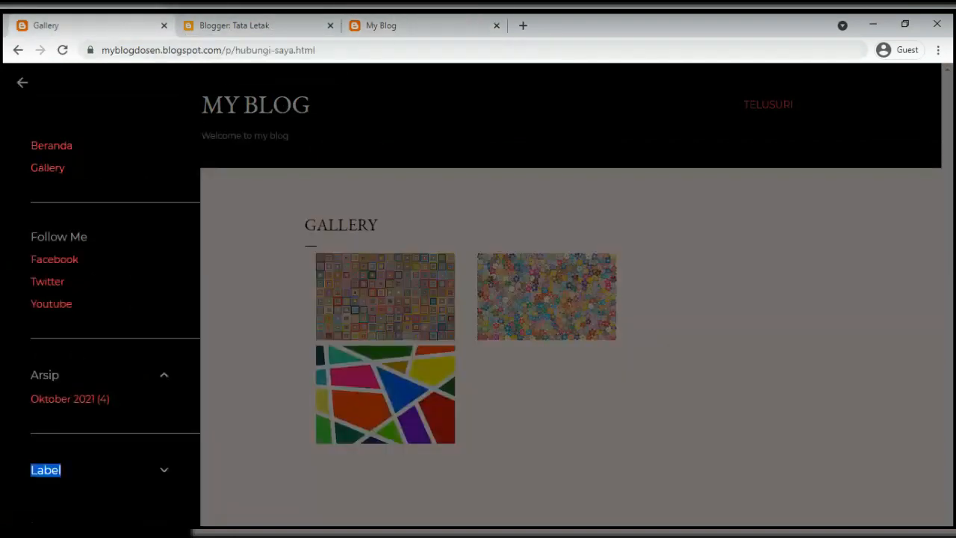
{"action": "left_click", "coordinate": [386, 28]}
{"action": "left_click", "coordinate": [267, 28]}
Drag the Halaman gadget above FOLLOW ME in the Bilah Sisi section
{"action": "scroll", "coordinate": [299, 288], "scroll_direction": "down", "scroll_amount": 3}
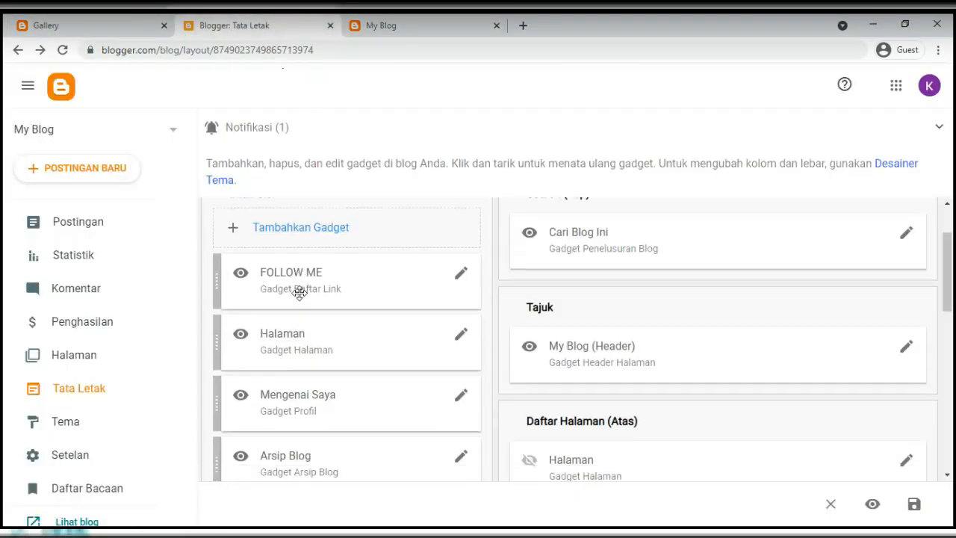
{"action": "scroll", "coordinate": [302, 394], "scroll_direction": "up", "scroll_amount": 2}
{"action": "scroll", "coordinate": [301, 394], "scroll_direction": "up", "scroll_amount": 1}
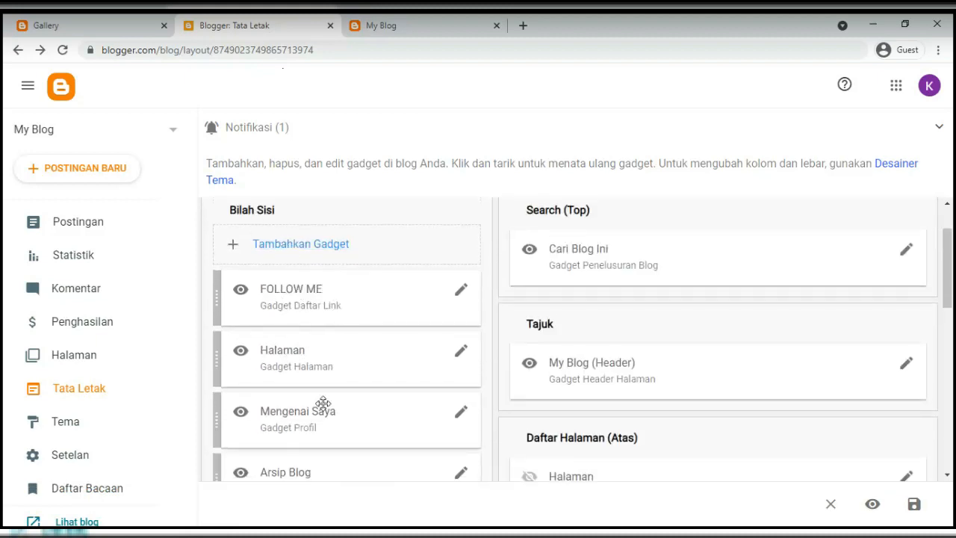
{"action": "scroll", "coordinate": [320, 405], "scroll_direction": "down", "scroll_amount": 1}
{"action": "scroll", "coordinate": [319, 419], "scroll_direction": "down", "scroll_amount": 1}
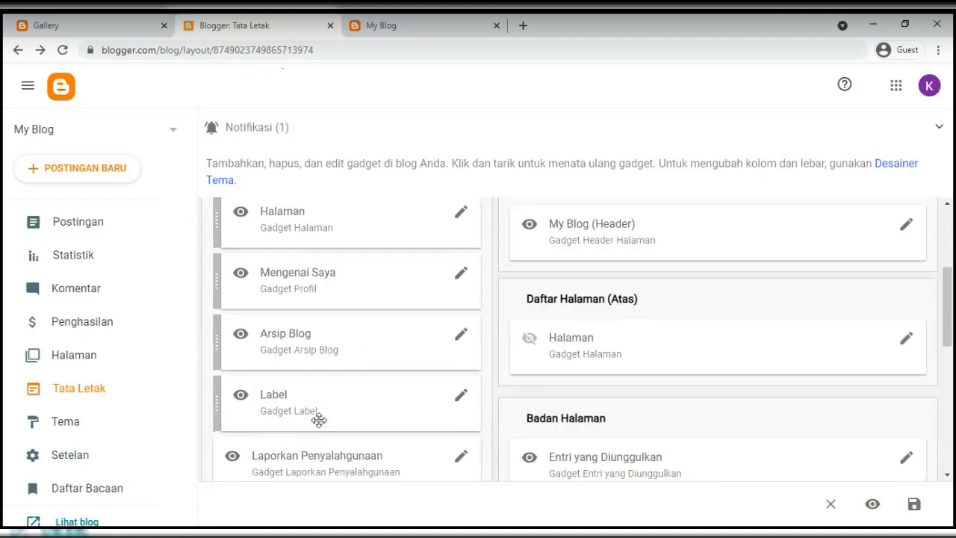
{"action": "scroll", "coordinate": [319, 416], "scroll_direction": "up", "scroll_amount": 2}
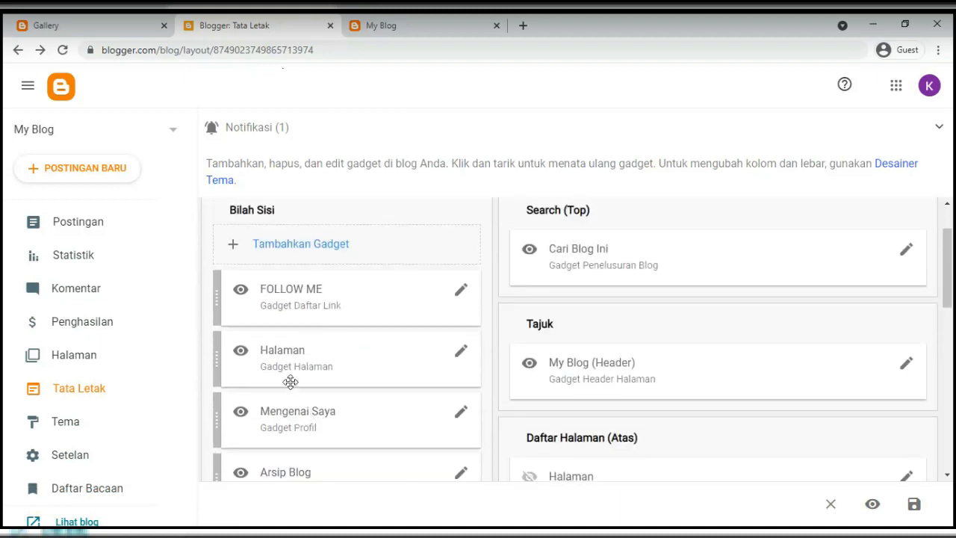
{"action": "left_click_drag", "start_coordinate": [286, 367], "coordinate": [277, 297]}
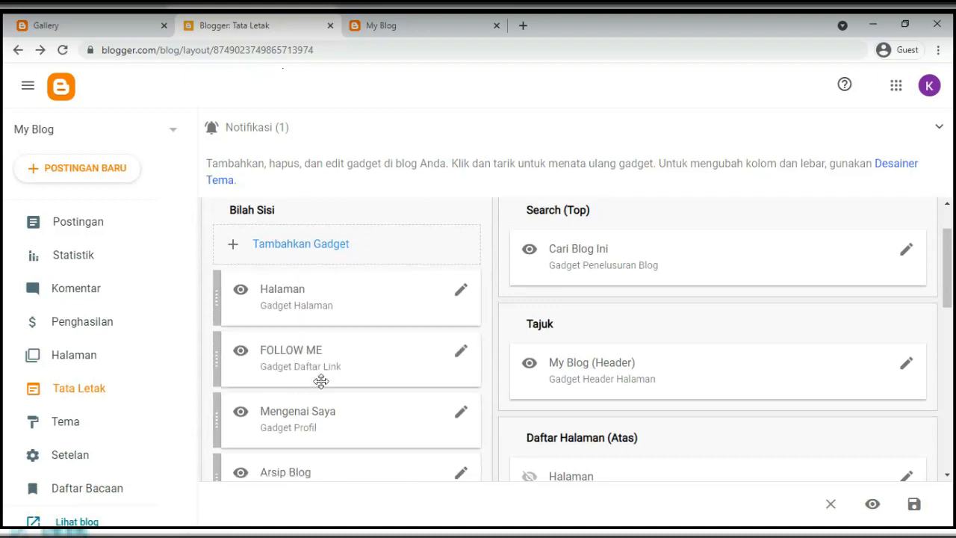
{"action": "scroll", "coordinate": [331, 385], "scroll_direction": "down", "scroll_amount": 1}
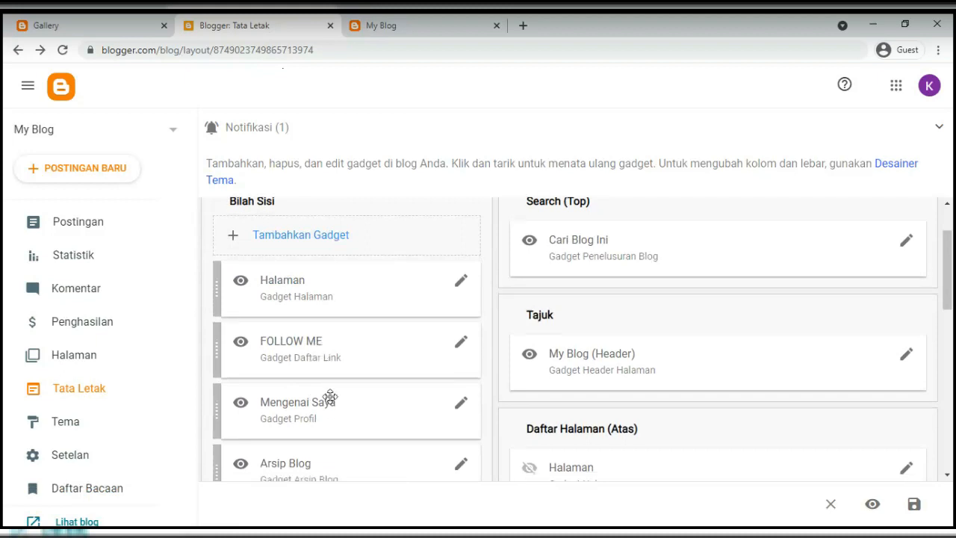
Hide the Mengenai Saya profile gadget and save the setting
{"action": "left_click", "coordinate": [461, 346]}
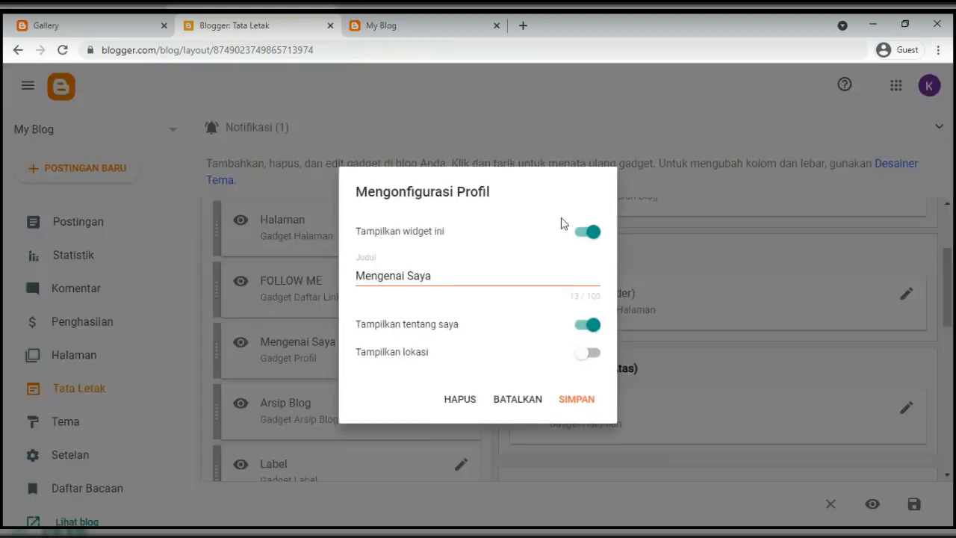
{"action": "left_click", "coordinate": [590, 233]}
{"action": "left_click", "coordinate": [589, 404]}
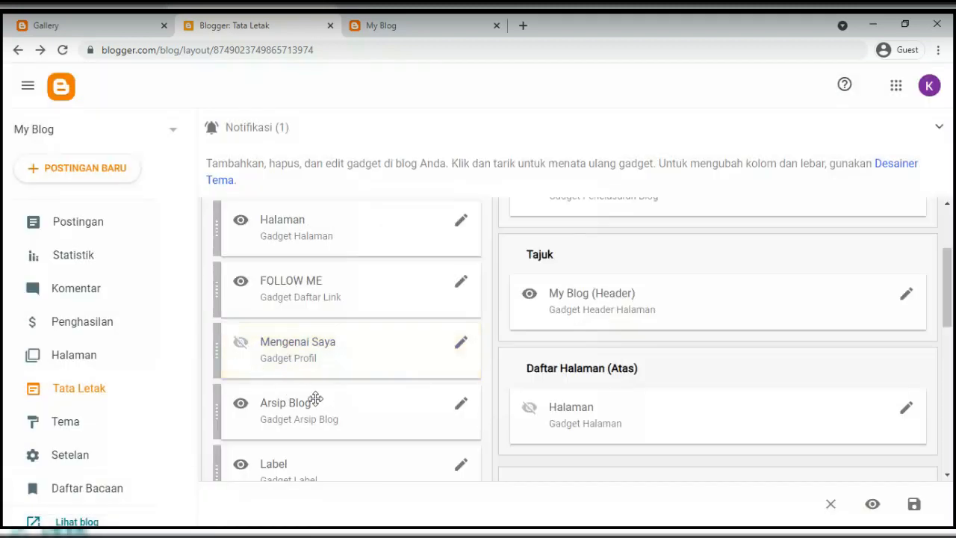
Retitle the Arsip Blog gadget to 'ARSIP' and the Label gadget to 'LABEL'
{"action": "scroll", "coordinate": [354, 384], "scroll_direction": "down", "scroll_amount": 1}
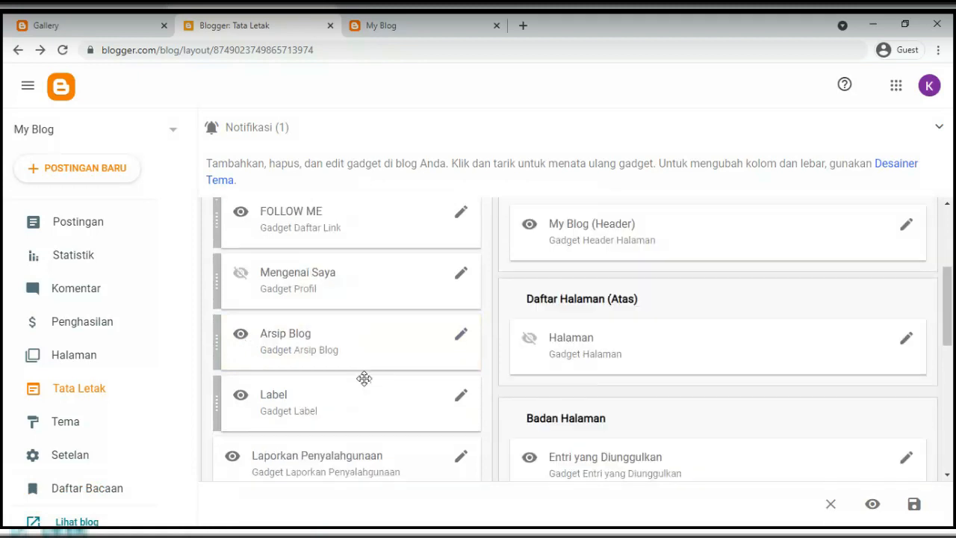
{"action": "left_click", "coordinate": [461, 334]}
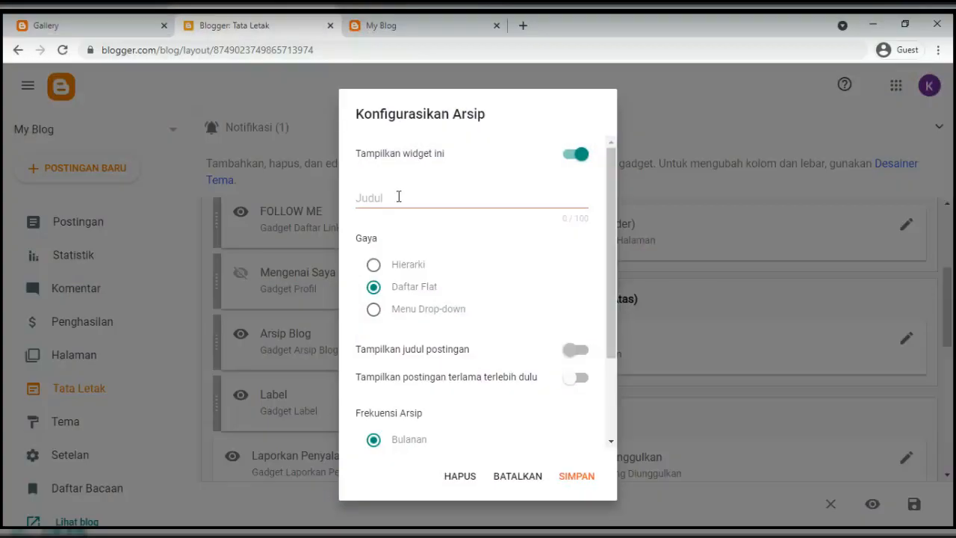
{"action": "left_click", "coordinate": [399, 197]}
{"action": "type", "text": "ARSIP"}
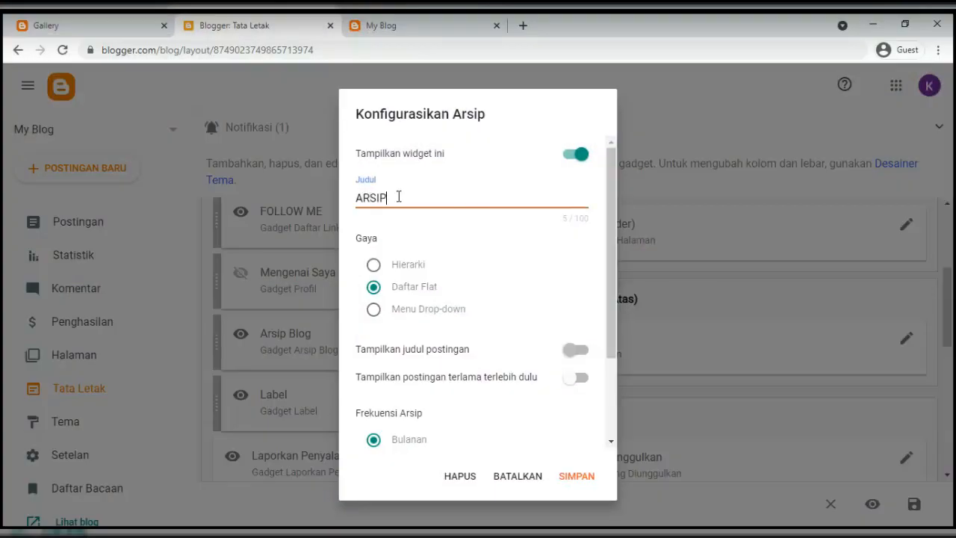
{"action": "left_click", "coordinate": [580, 478]}
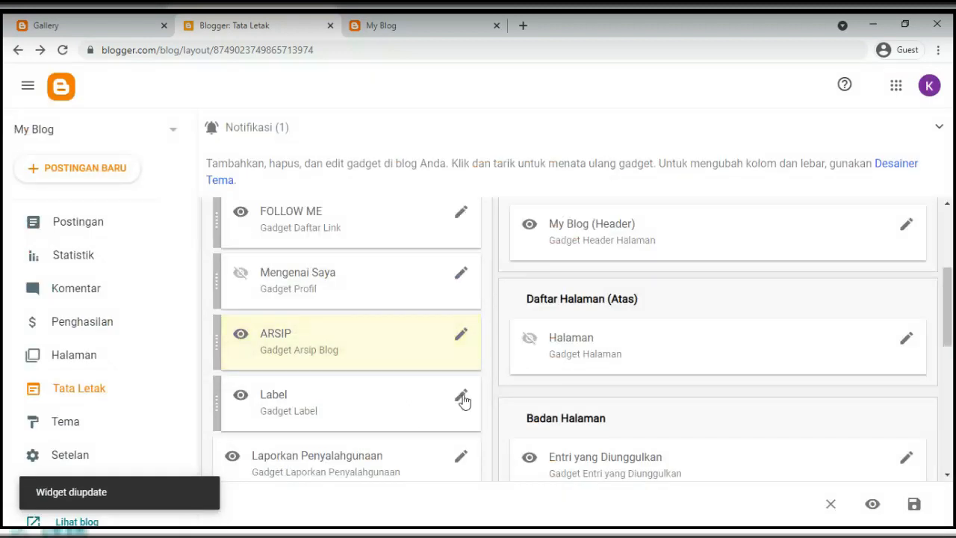
{"action": "left_click", "coordinate": [462, 398]}
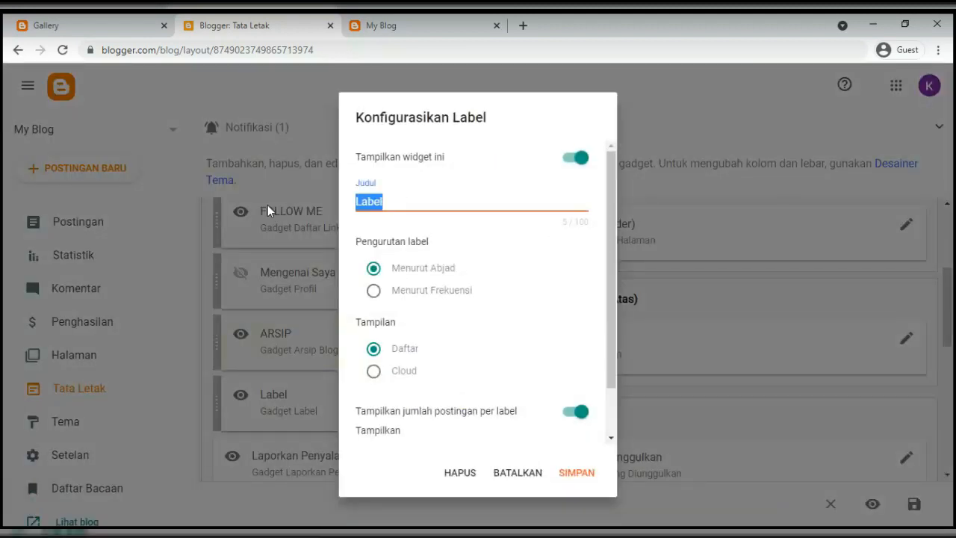
{"action": "type", "text": "LABEL"}
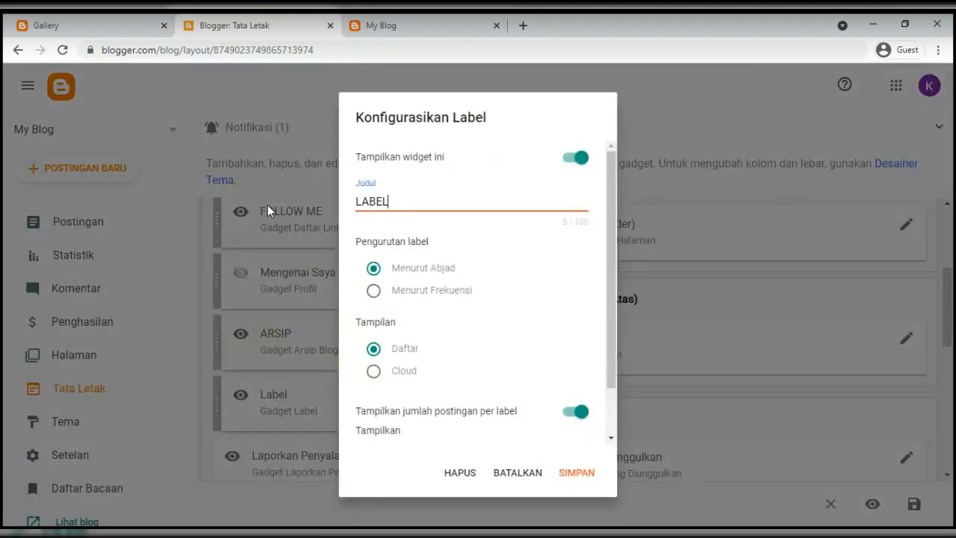
{"action": "left_click", "coordinate": [567, 474]}
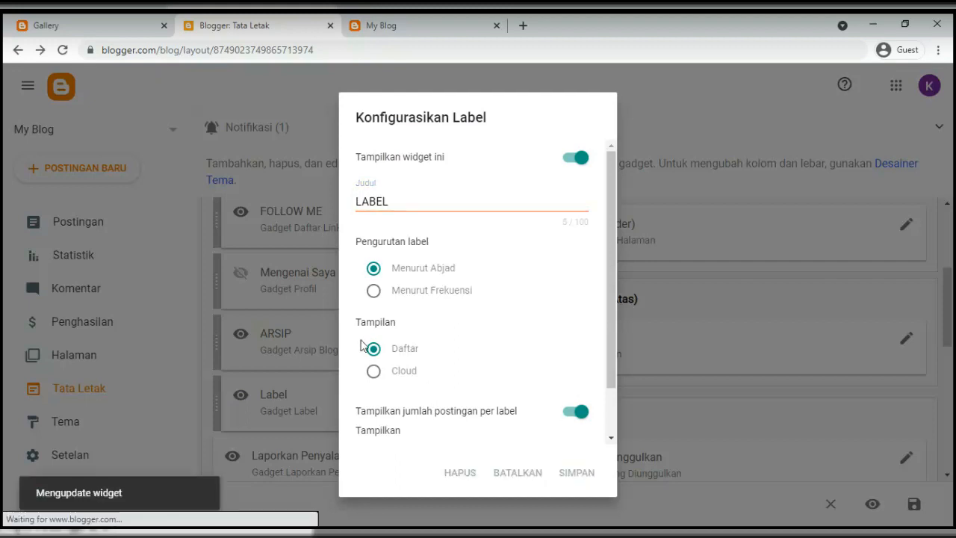
Hide the Laporkan Penyalahgunaan abuse-report gadget and save it
{"action": "scroll", "coordinate": [389, 351], "scroll_direction": "down", "scroll_amount": 1}
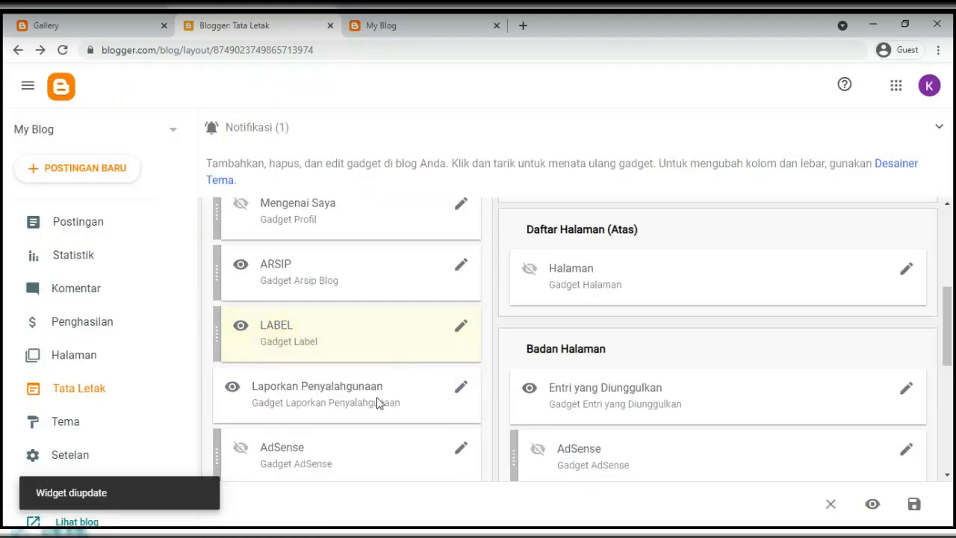
{"action": "left_click", "coordinate": [460, 394]}
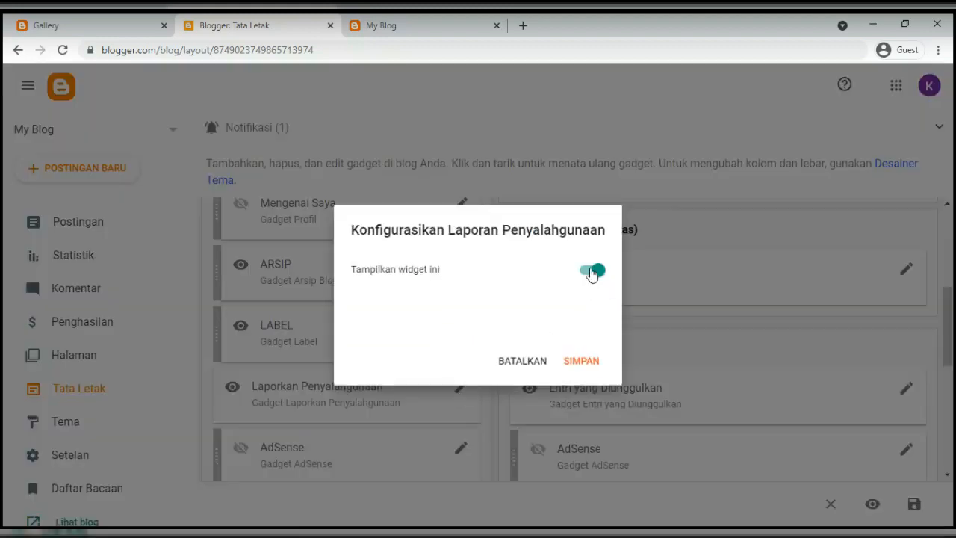
{"action": "left_click", "coordinate": [592, 273]}
{"action": "left_click", "coordinate": [575, 362]}
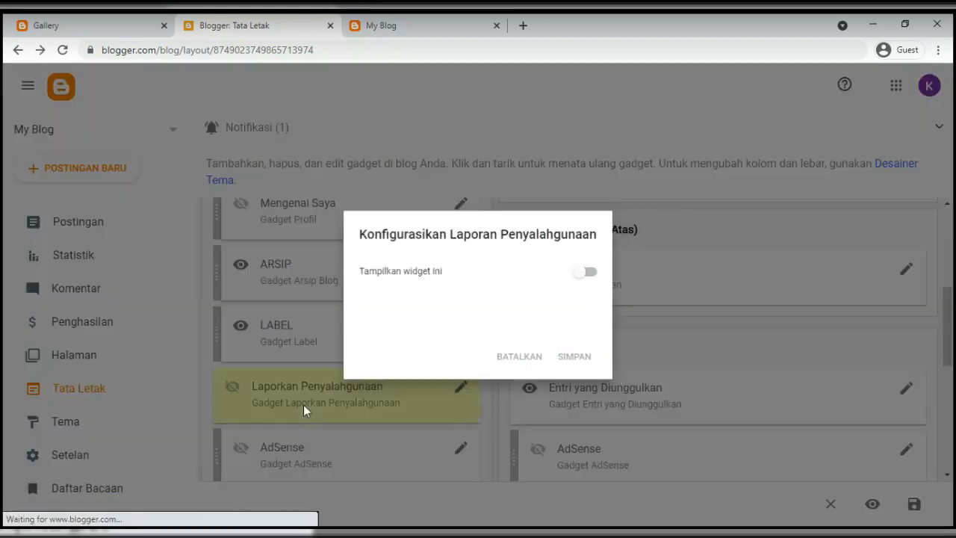
{"action": "scroll", "coordinate": [304, 410], "scroll_direction": "up", "scroll_amount": 5}
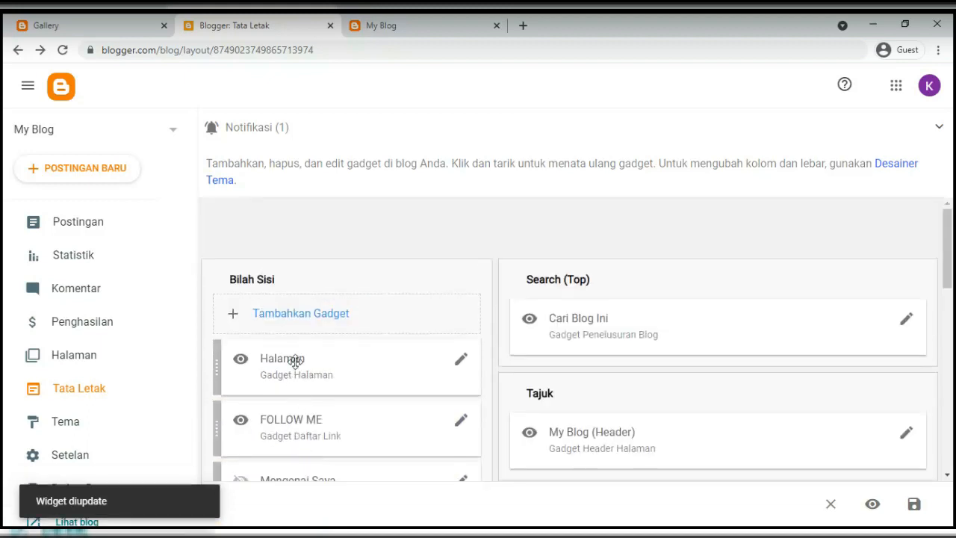
Glance at the live blog's Gallery page, then save all layout changes in Tata Letak
{"action": "scroll", "coordinate": [287, 295], "scroll_direction": "down", "scroll_amount": 1}
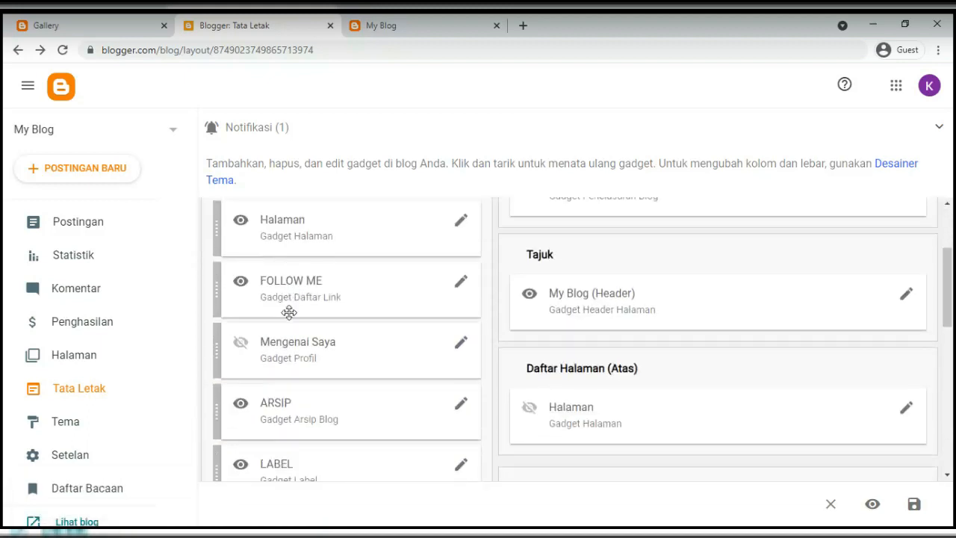
{"action": "scroll", "coordinate": [292, 335], "scroll_direction": "down", "scroll_amount": 1}
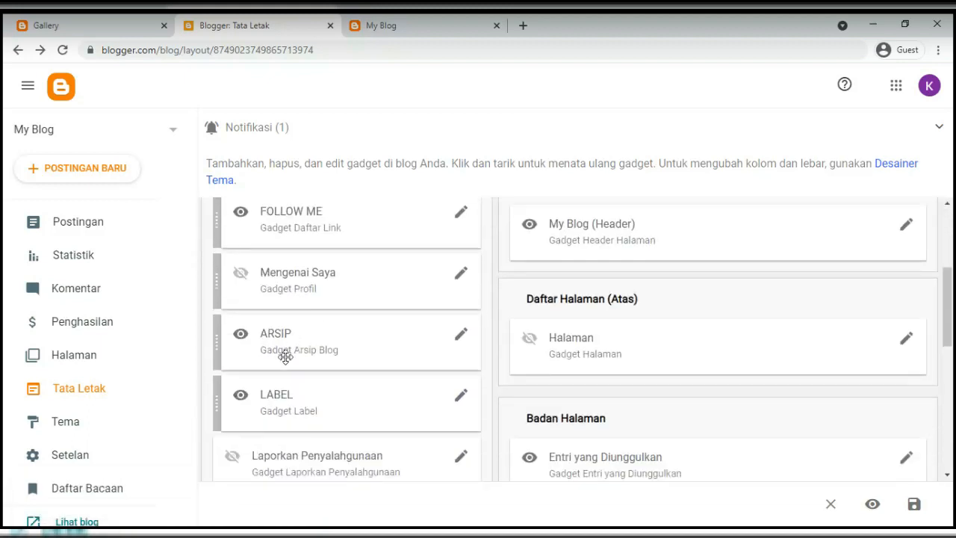
{"action": "left_click", "coordinate": [106, 33]}
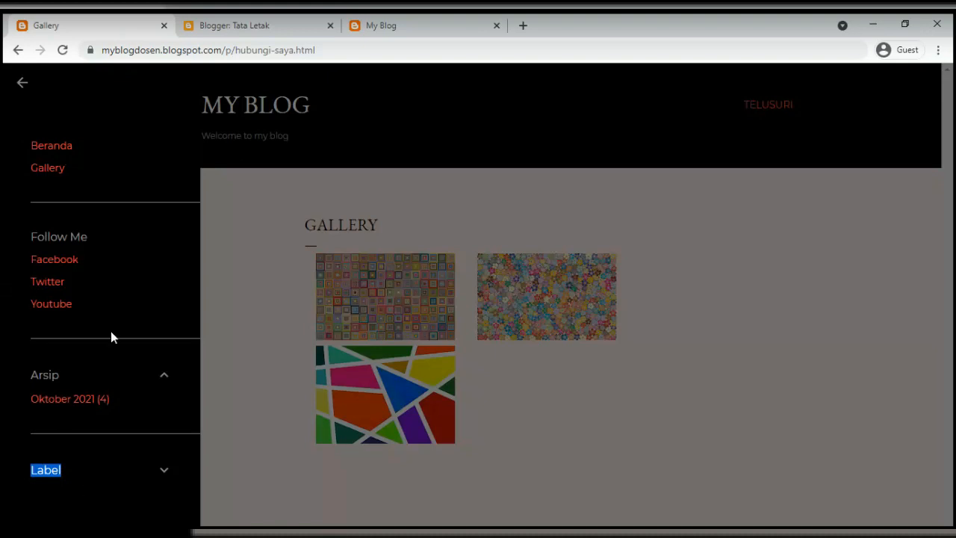
{"action": "left_click", "coordinate": [214, 30]}
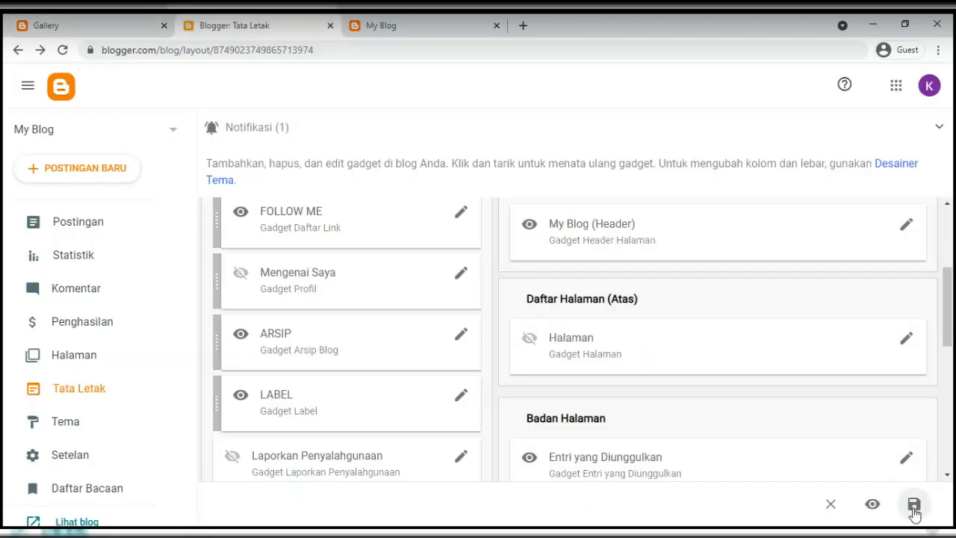
{"action": "left_click", "coordinate": [914, 505]}
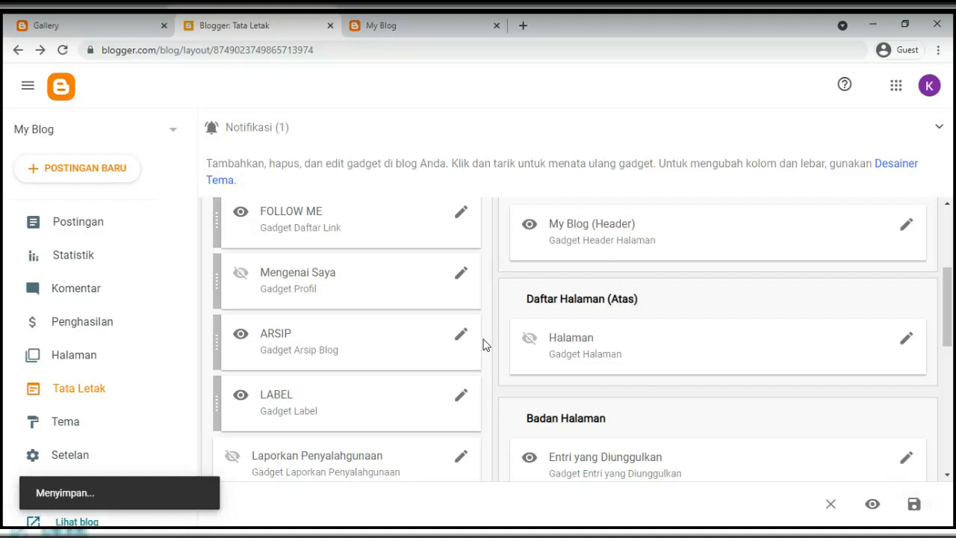
{"action": "left_click", "coordinate": [381, 25]}
{"action": "left_click", "coordinate": [148, 50]}
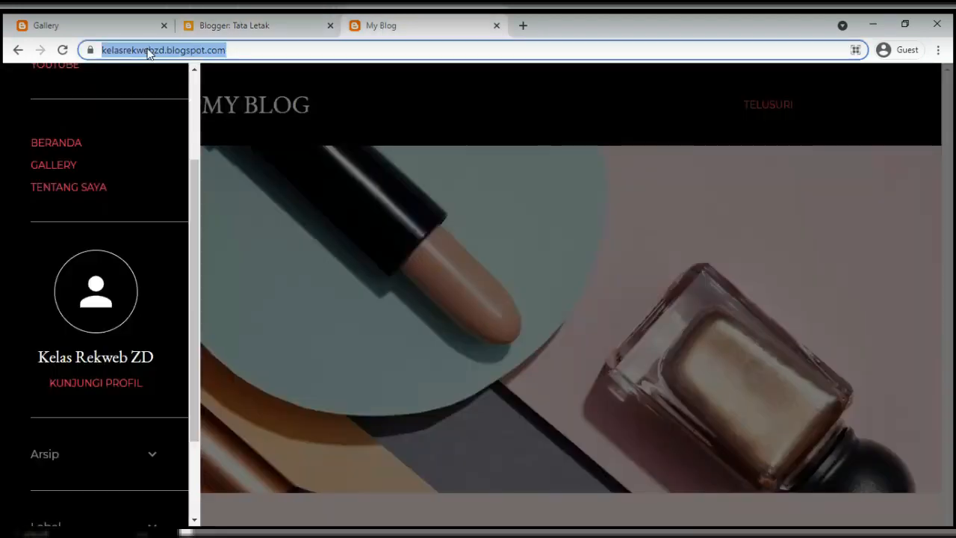
{"action": "key", "text": "Return"}
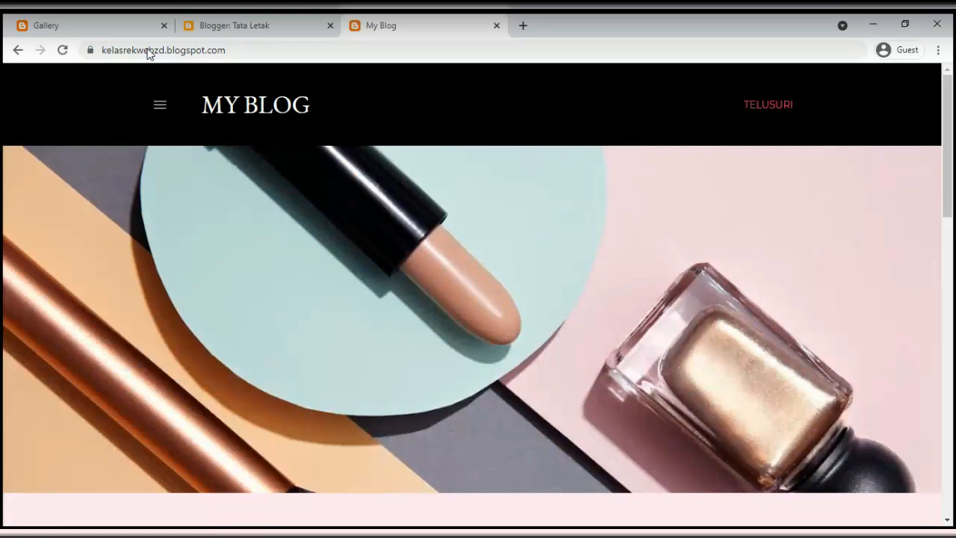
{"action": "left_click", "coordinate": [163, 117]}
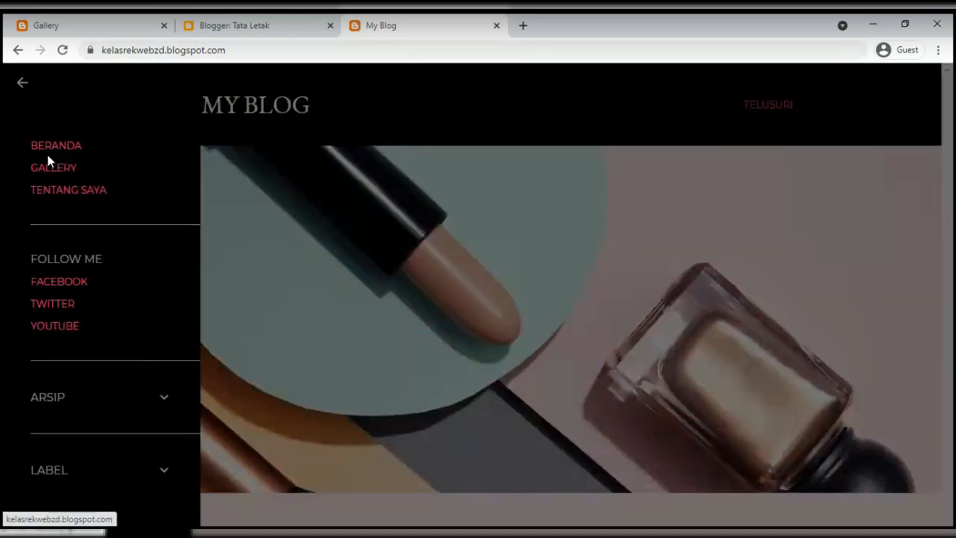
{"action": "left_click", "coordinate": [43, 404]}
{"action": "left_click", "coordinate": [43, 405]}
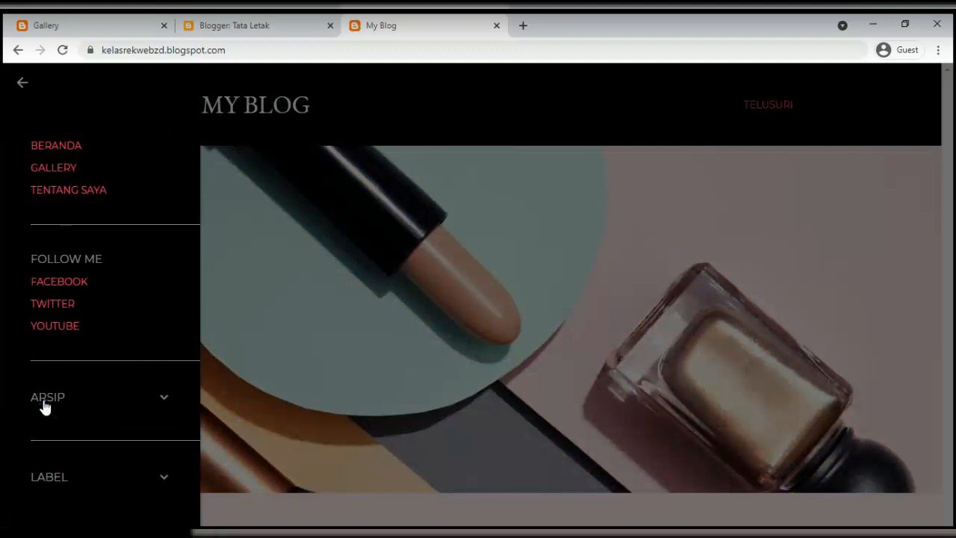
{"action": "left_click", "coordinate": [55, 478]}
{"action": "scroll", "coordinate": [60, 481], "scroll_direction": "down", "scroll_amount": 2}
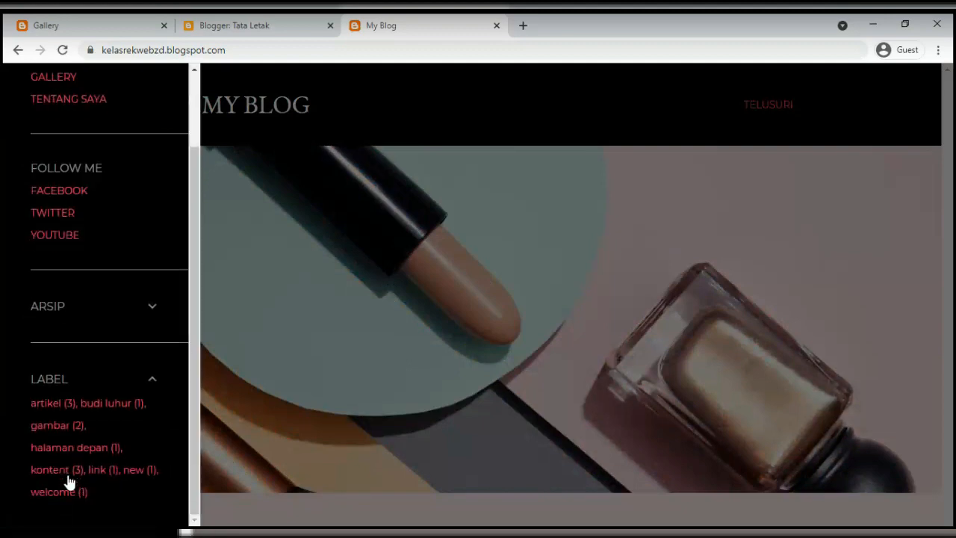
{"action": "left_click", "coordinate": [52, 382]}
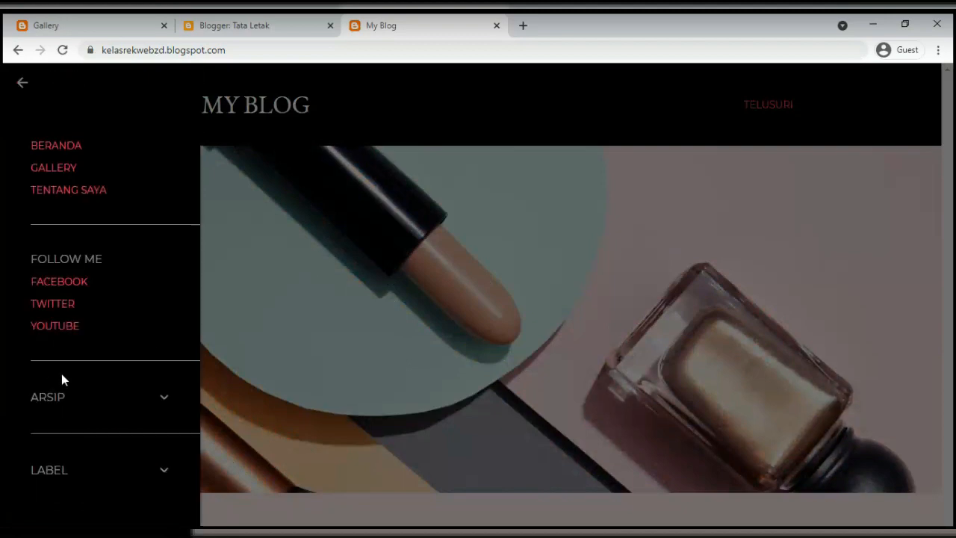
{"action": "left_click", "coordinate": [322, 246]}
{"action": "left_click", "coordinate": [258, 25]}
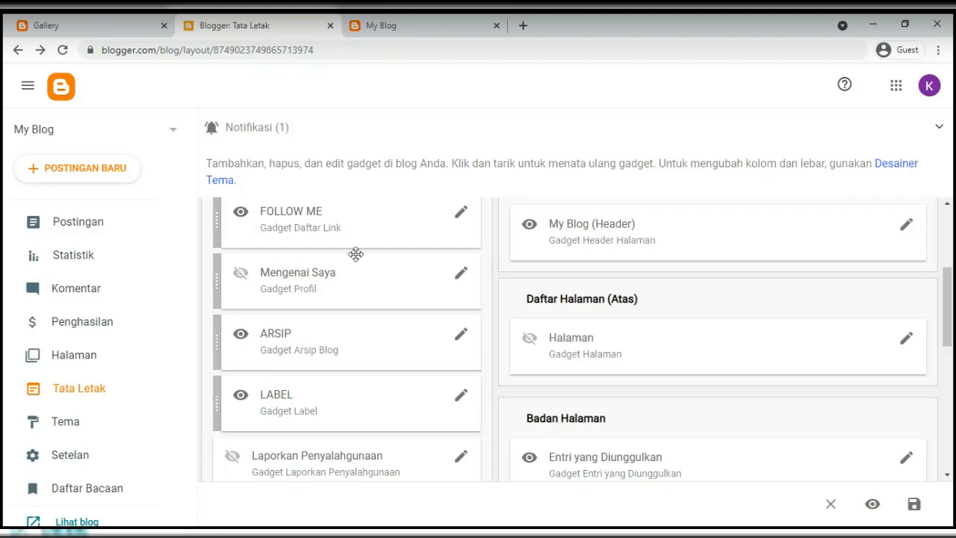
{"action": "scroll", "coordinate": [356, 254], "scroll_direction": "up", "scroll_amount": 2}
{"action": "scroll", "coordinate": [355, 258], "scroll_direction": "down", "scroll_amount": 1}
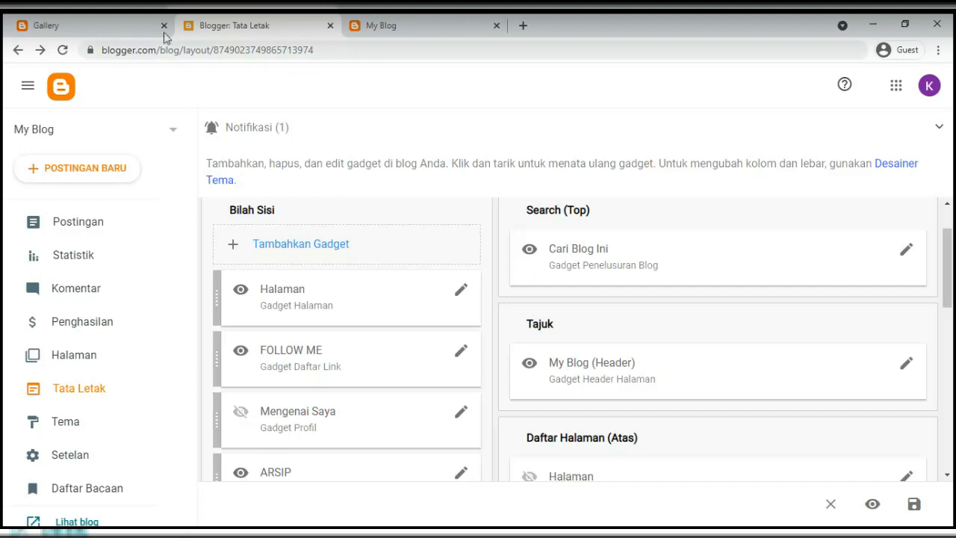
Check the 'Welcome to my blog' tagline on the live blog's Gallery page, then return to the layout
{"action": "scroll", "coordinate": [390, 324], "scroll_direction": "up", "scroll_amount": 1}
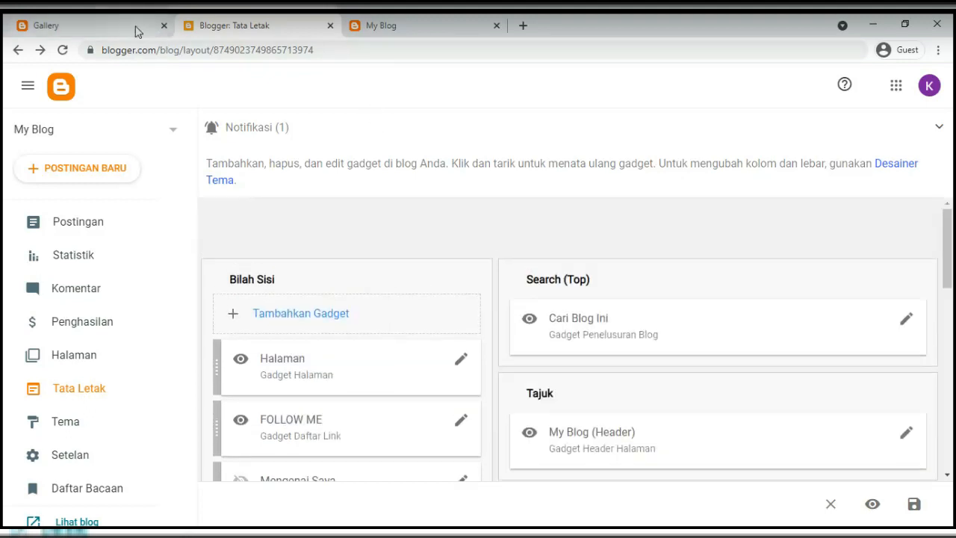
{"action": "left_click", "coordinate": [137, 28]}
{"action": "left_click", "coordinate": [18, 88]}
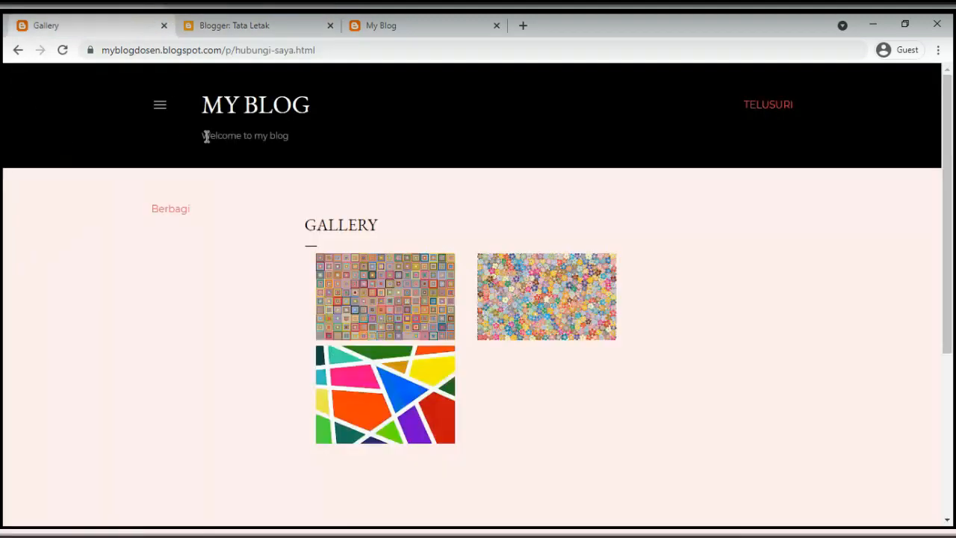
{"action": "left_click_drag", "start_coordinate": [202, 137], "coordinate": [289, 147]}
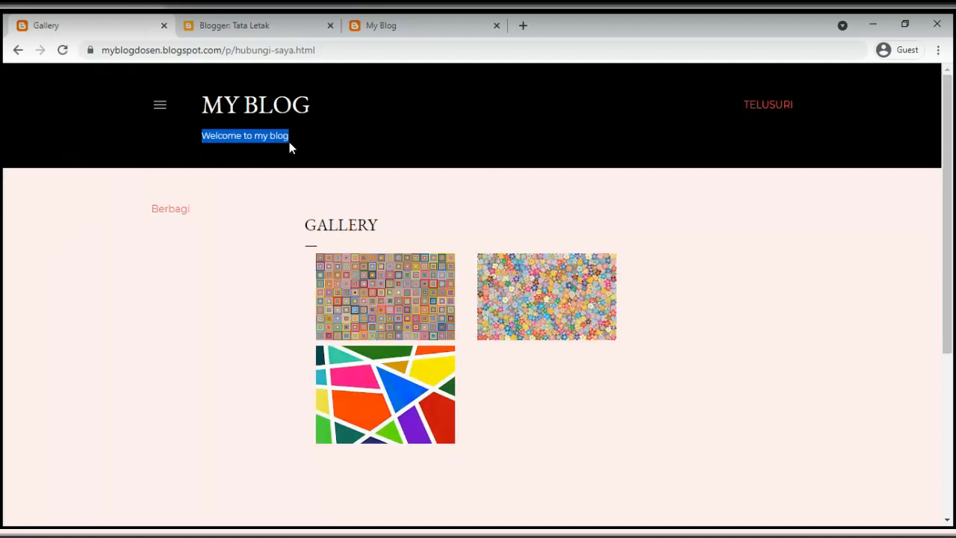
{"action": "left_click", "coordinate": [293, 27]}
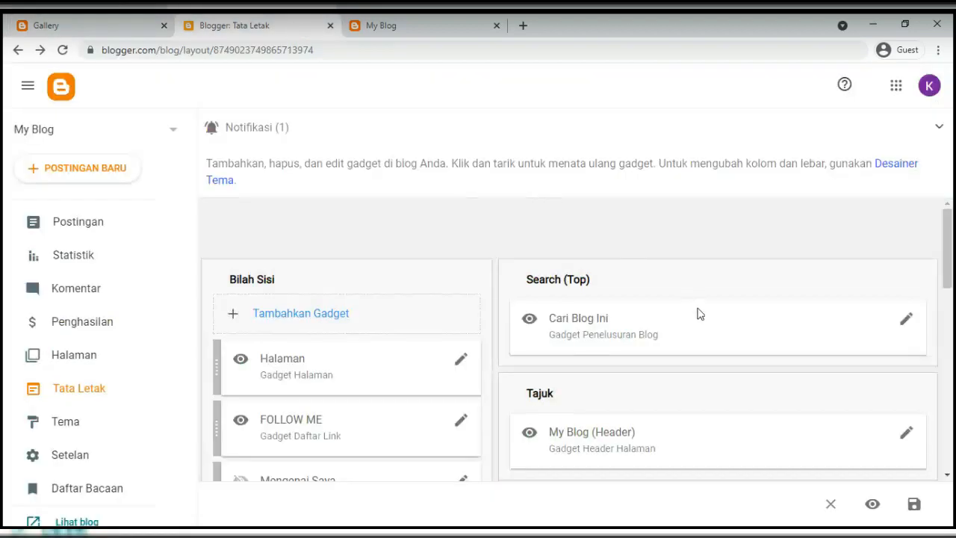
Enter 'Welcome to my blog' as the My Blog header gadget's blog description
{"action": "scroll", "coordinate": [699, 314], "scroll_direction": "down", "scroll_amount": 1}
{"action": "scroll", "coordinate": [599, 361], "scroll_direction": "down", "scroll_amount": 1}
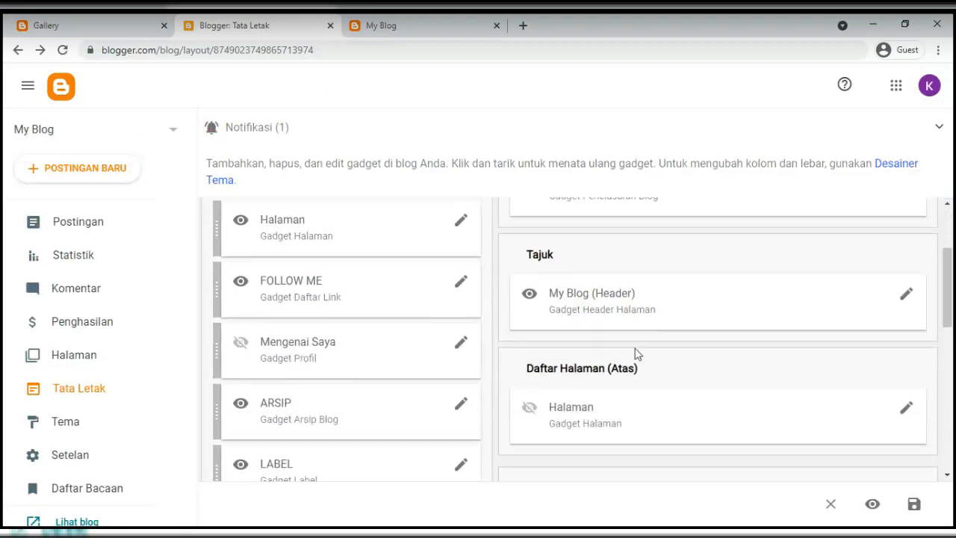
{"action": "left_click", "coordinate": [905, 296]}
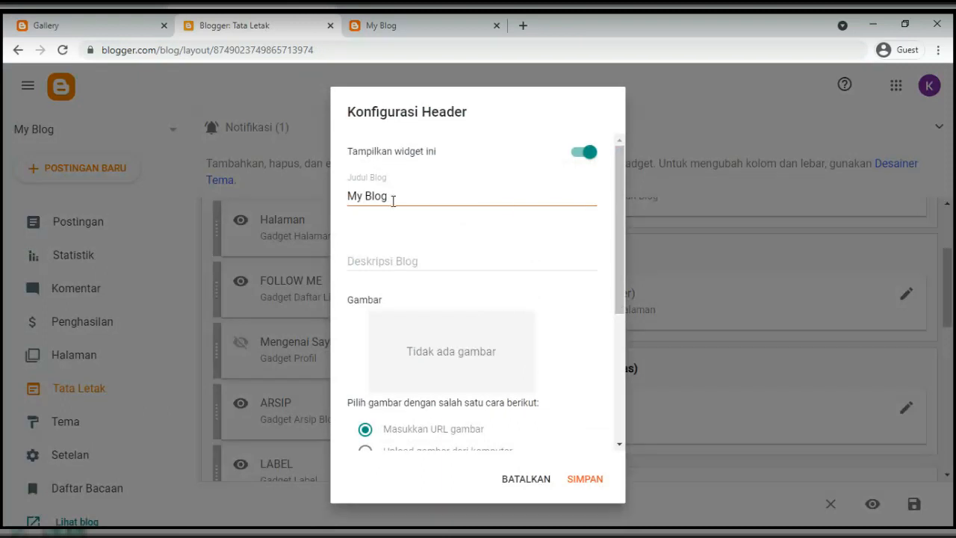
{"action": "left_click", "coordinate": [391, 199]}
{"action": "left_click", "coordinate": [380, 260]}
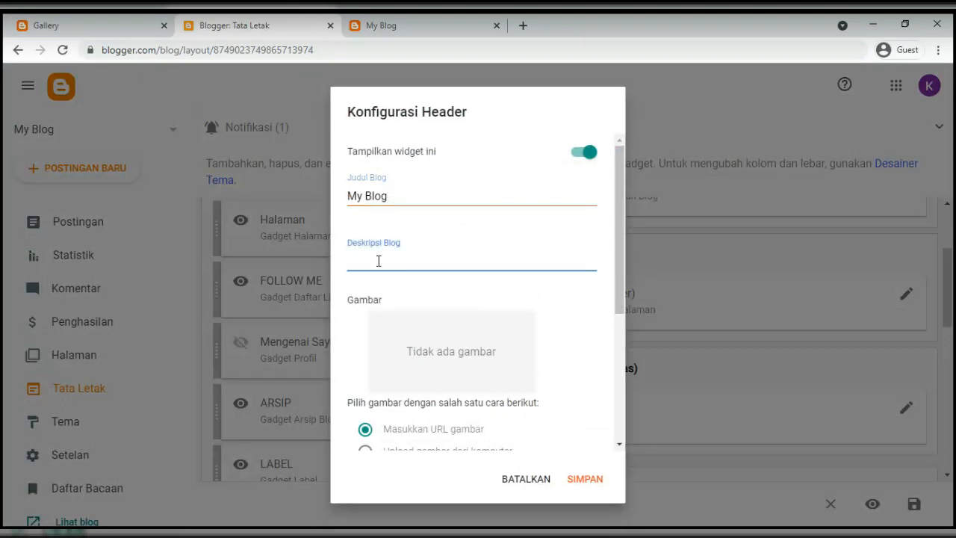
{"action": "type", "text": "Welcome to my blog"}
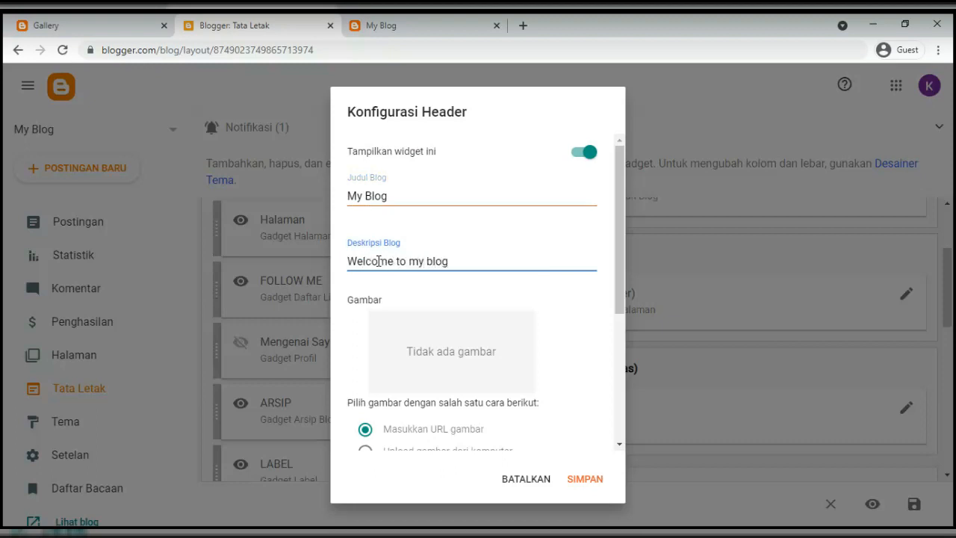
{"action": "scroll", "coordinate": [453, 331], "scroll_direction": "down", "scroll_amount": 1}
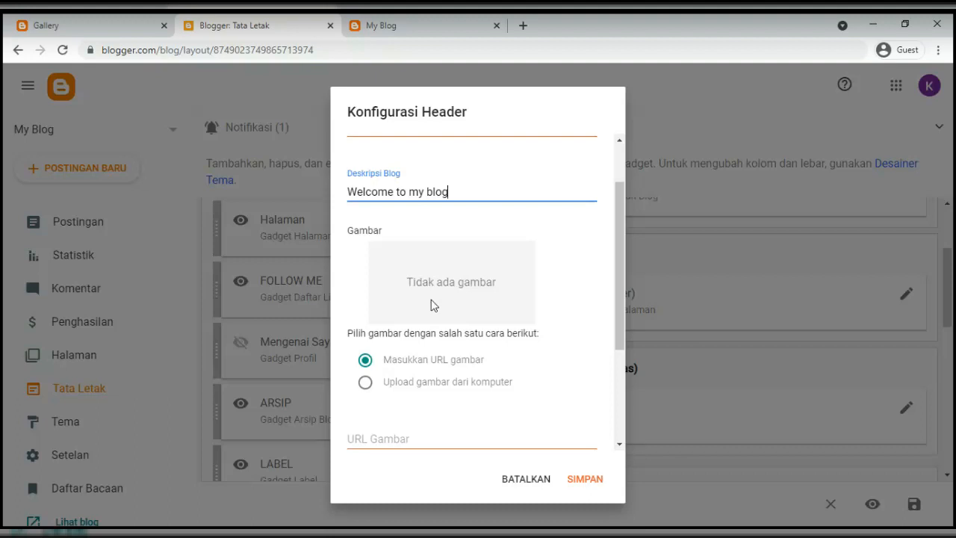
Try the header image source and placement options, then restore URL source and behind-title placement
{"action": "scroll", "coordinate": [432, 310], "scroll_direction": "down", "scroll_amount": 1}
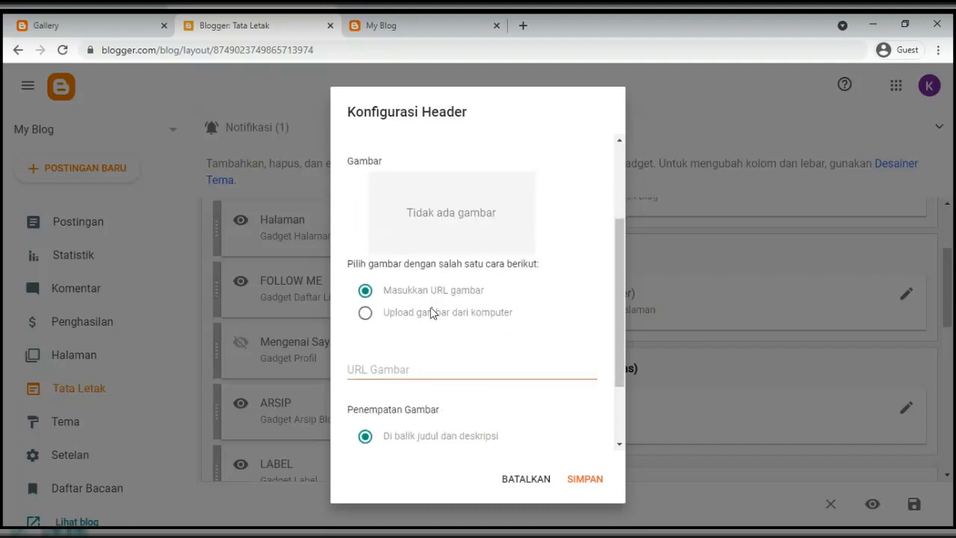
{"action": "left_click", "coordinate": [365, 314]}
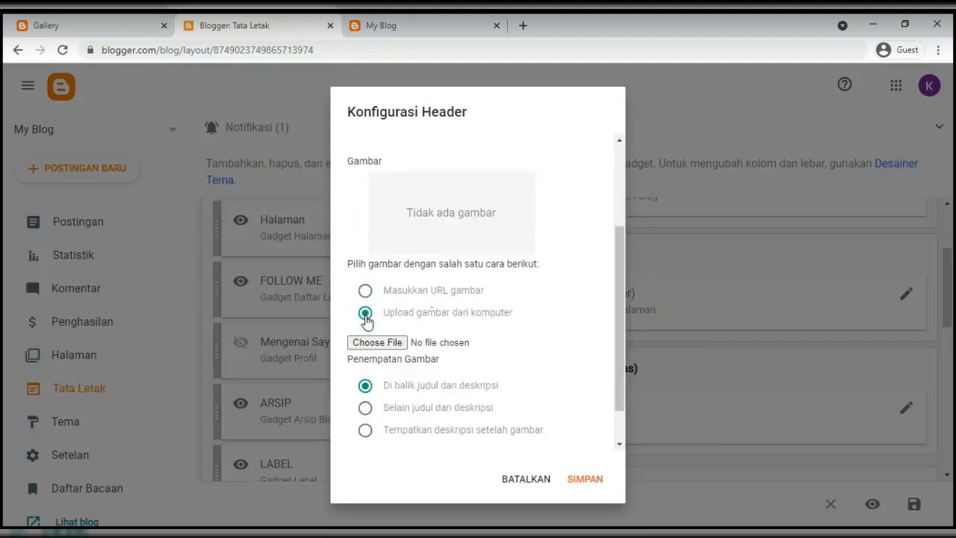
{"action": "left_click", "coordinate": [366, 407]}
{"action": "left_click", "coordinate": [366, 431]}
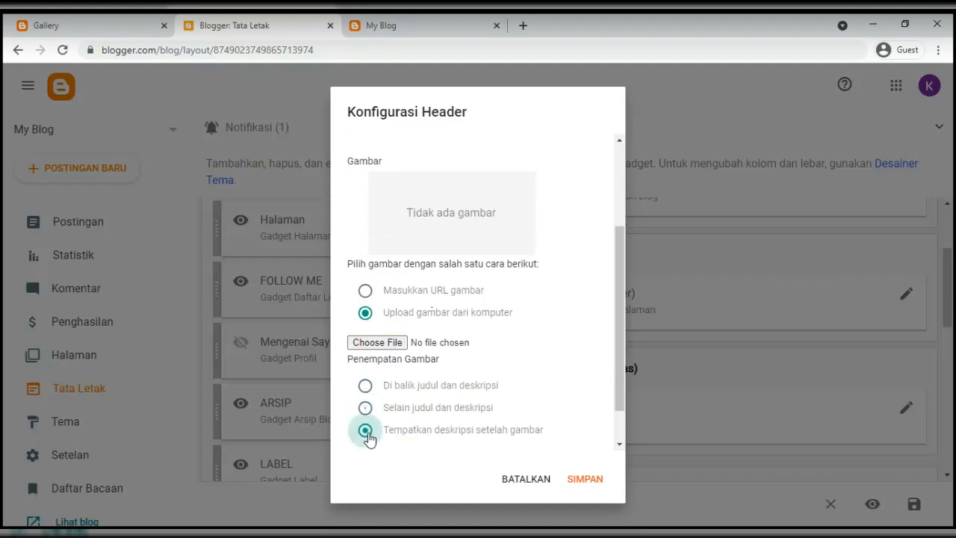
{"action": "left_click", "coordinate": [367, 385]}
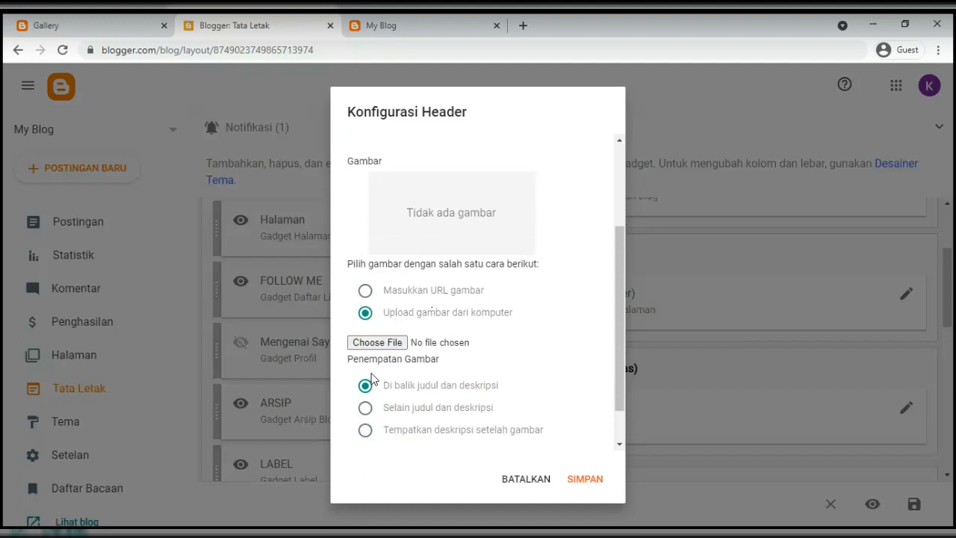
{"action": "left_click", "coordinate": [365, 293]}
{"action": "scroll", "coordinate": [454, 325], "scroll_direction": "down", "scroll_amount": 3}
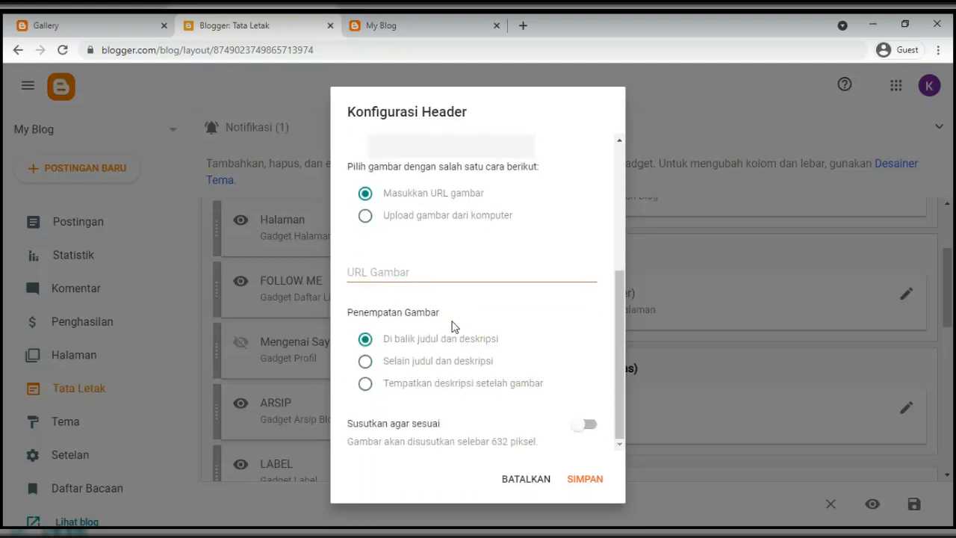
{"action": "scroll", "coordinate": [453, 326], "scroll_direction": "up", "scroll_amount": 5}
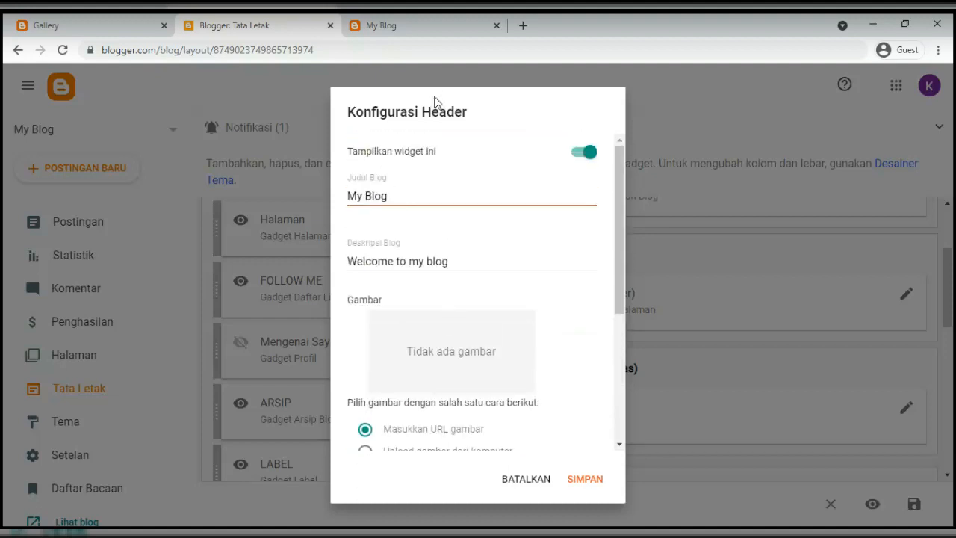
Leave the header image source on URL with no image and save the header gadget
{"action": "double_click", "coordinate": [428, 121]}
{"action": "triple_click", "coordinate": [428, 123]}
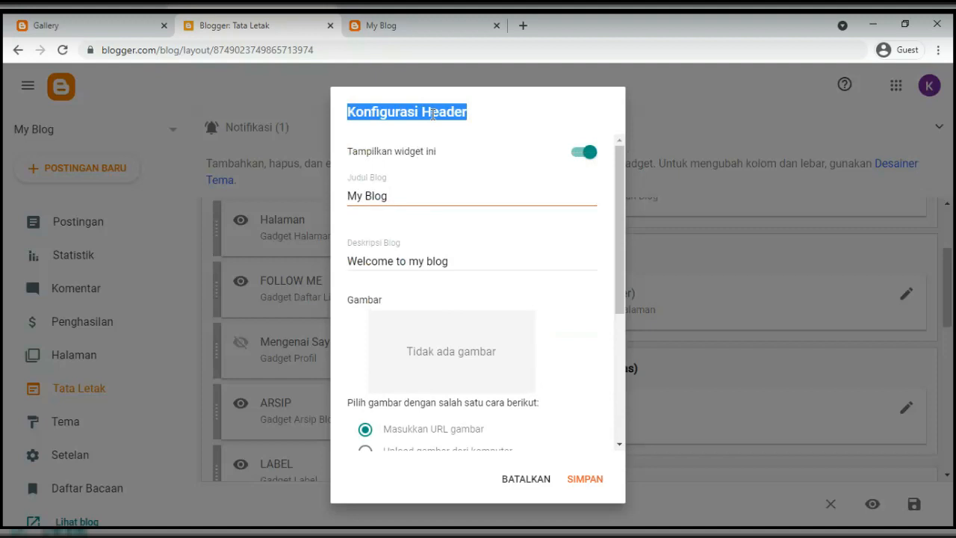
{"action": "scroll", "coordinate": [487, 262], "scroll_direction": "down", "scroll_amount": 3}
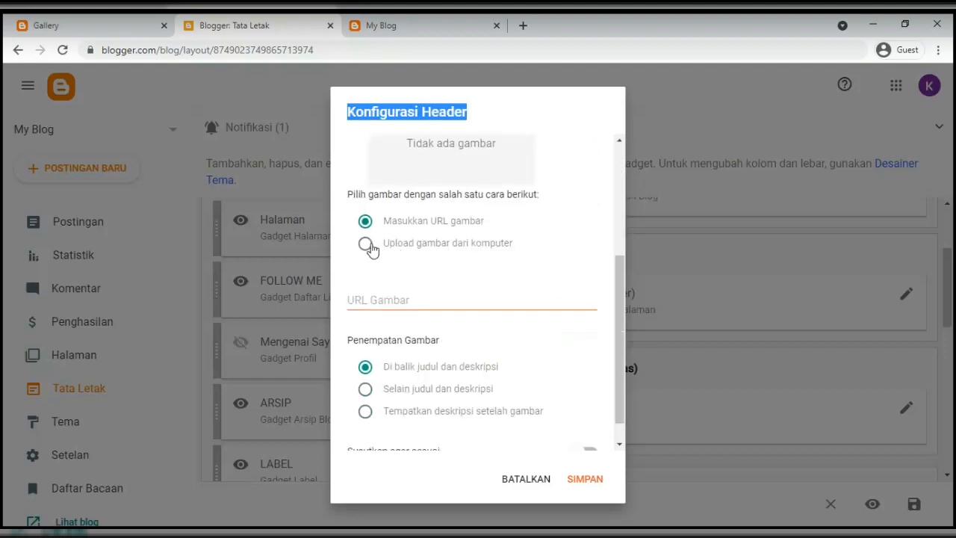
{"action": "left_click", "coordinate": [371, 248]}
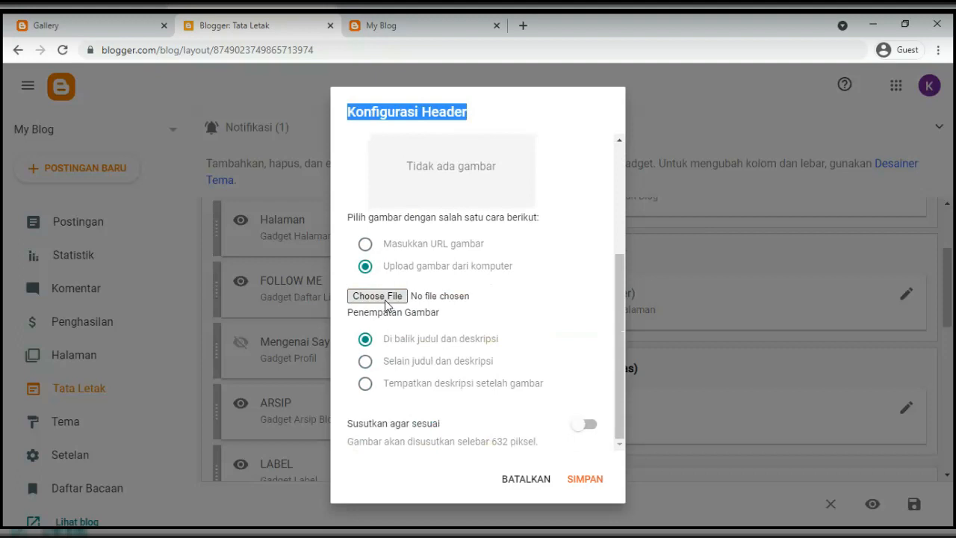
{"action": "left_click", "coordinate": [365, 244]}
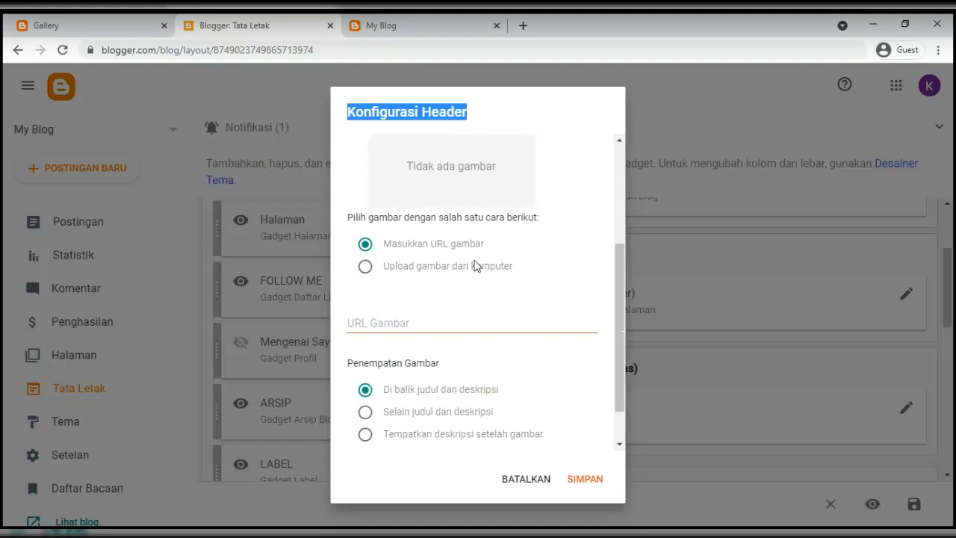
{"action": "scroll", "coordinate": [478, 269], "scroll_direction": "down", "scroll_amount": 2}
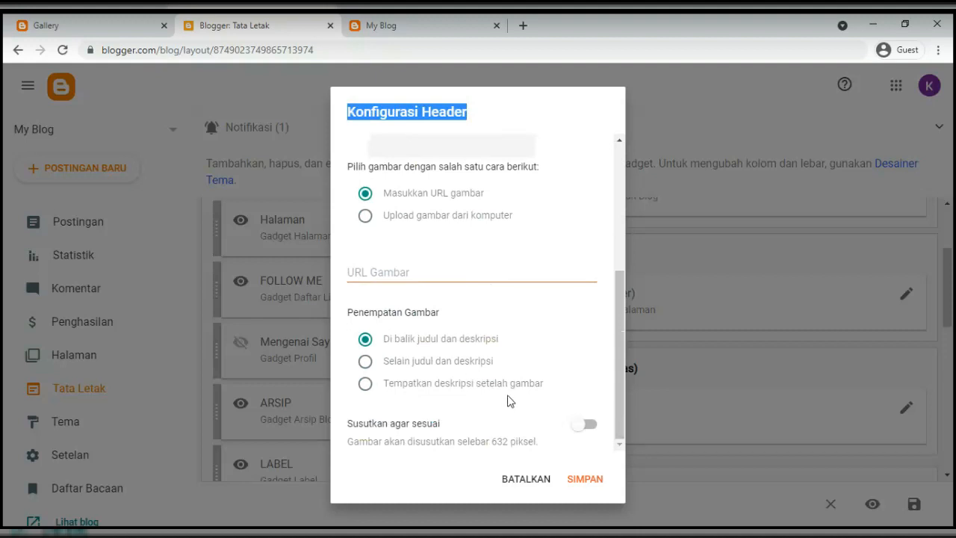
{"action": "scroll", "coordinate": [510, 401], "scroll_direction": "up", "scroll_amount": 4}
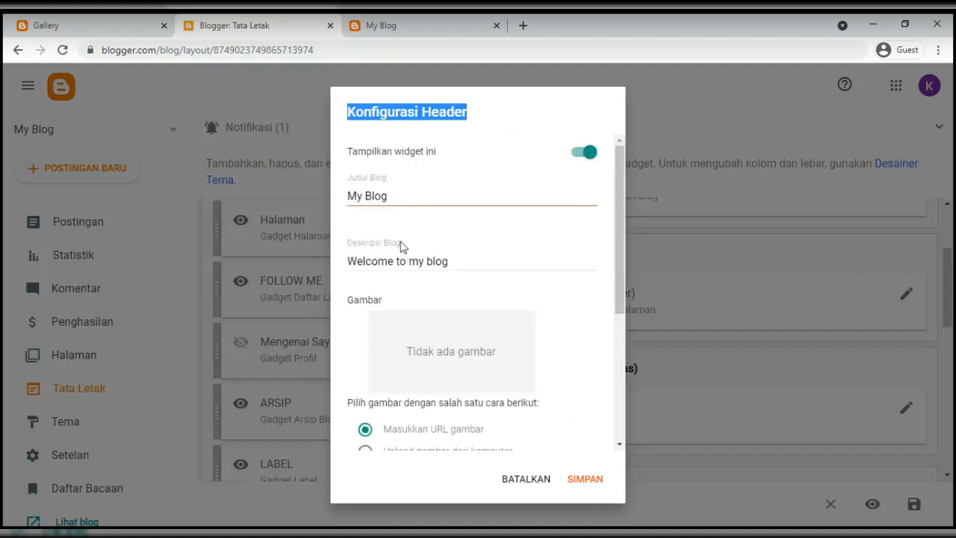
{"action": "left_click", "coordinate": [582, 484]}
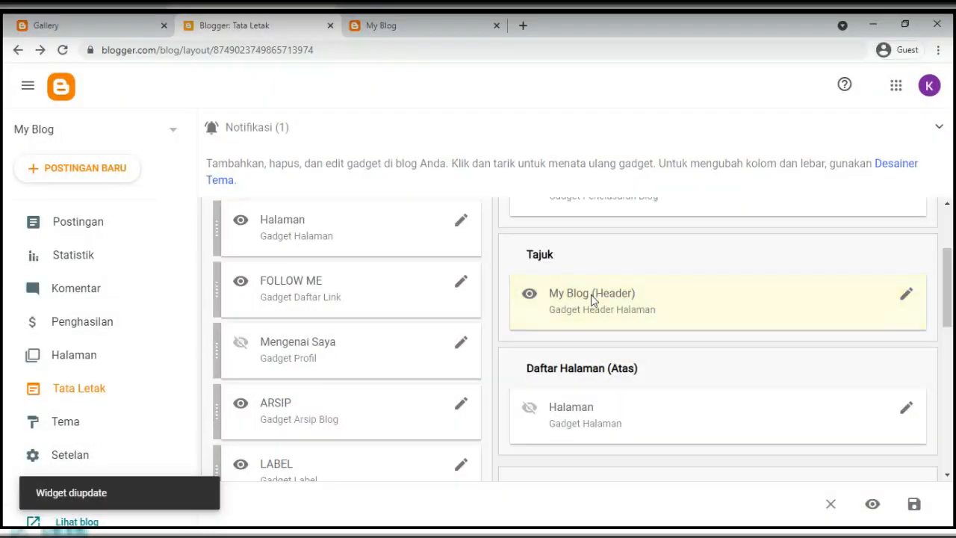
Save the layout and reload the live blog to verify the 'Welcome to my blog' tagline
{"action": "left_click", "coordinate": [914, 506]}
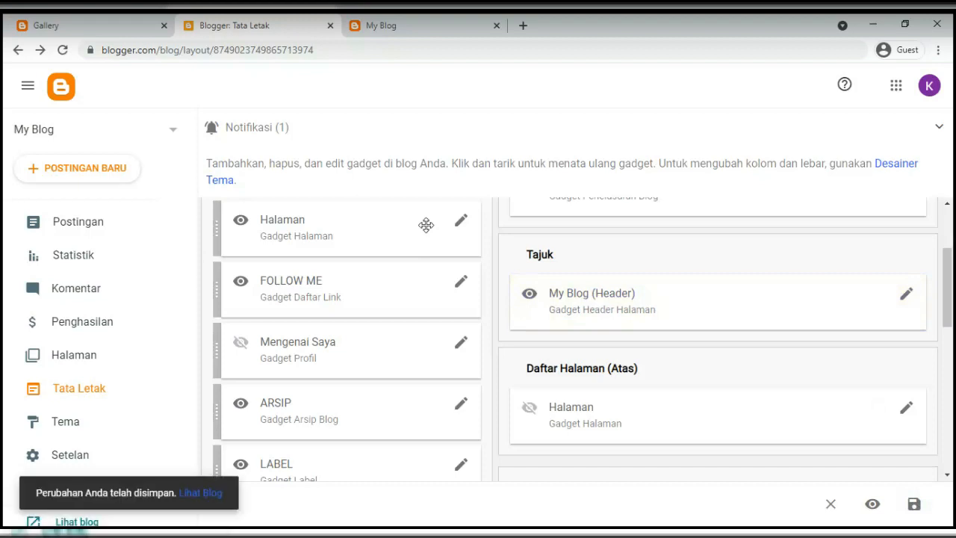
{"action": "left_click", "coordinate": [369, 28]}
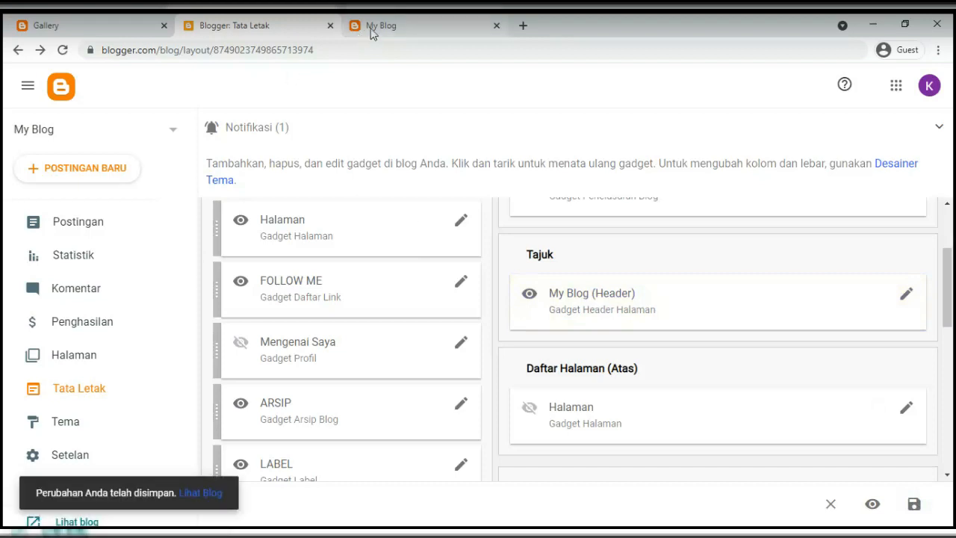
{"action": "left_click", "coordinate": [64, 51]}
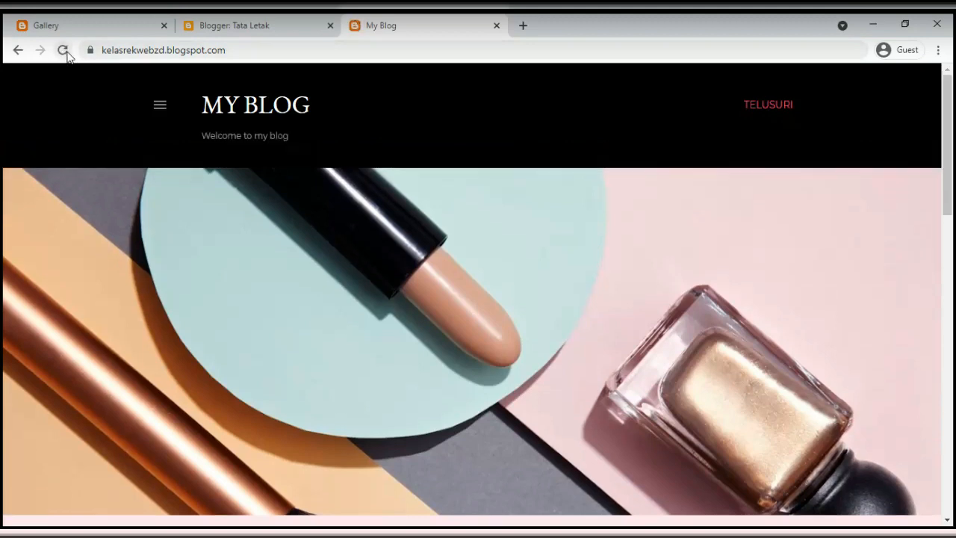
{"action": "triple_click", "coordinate": [252, 136]}
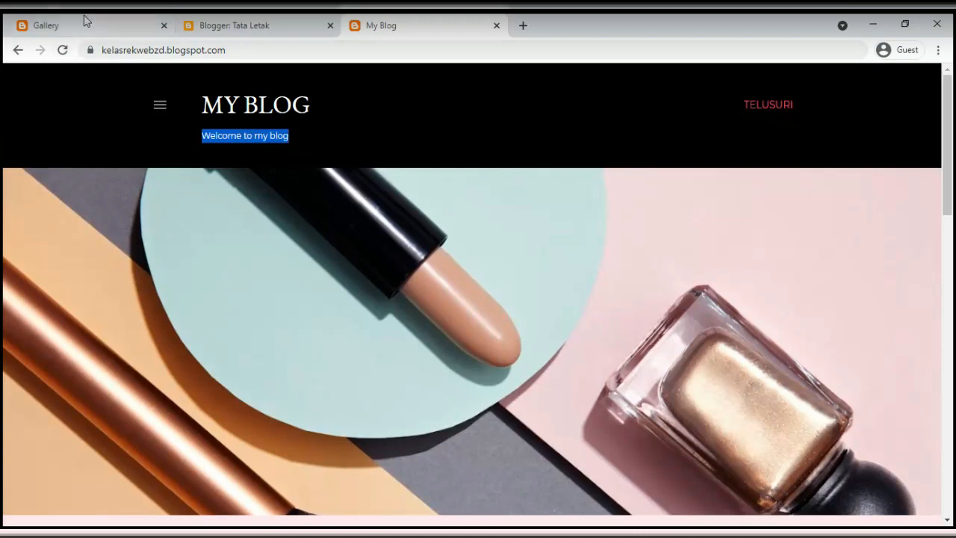
Browse the blog's home page in the other live tabs before returning to Tata Letak
{"action": "left_click", "coordinate": [52, 30]}
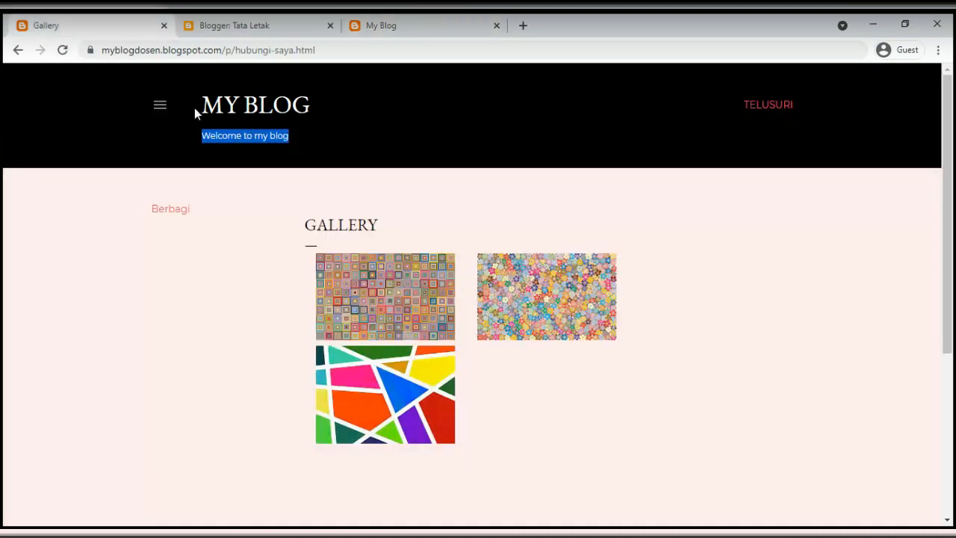
{"action": "left_click", "coordinate": [241, 119]}
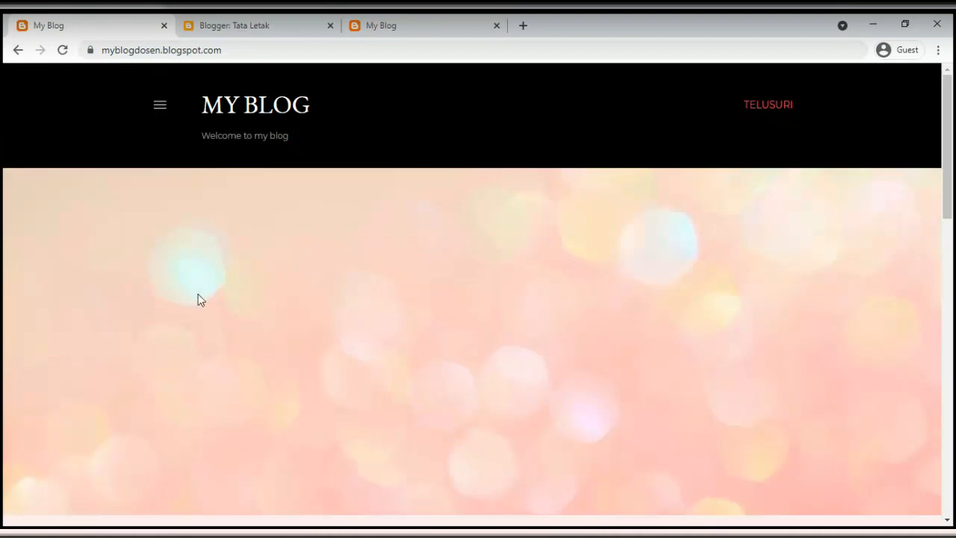
{"action": "scroll", "coordinate": [203, 303], "scroll_direction": "down", "scroll_amount": 1}
{"action": "scroll", "coordinate": [204, 309], "scroll_direction": "down", "scroll_amount": 4}
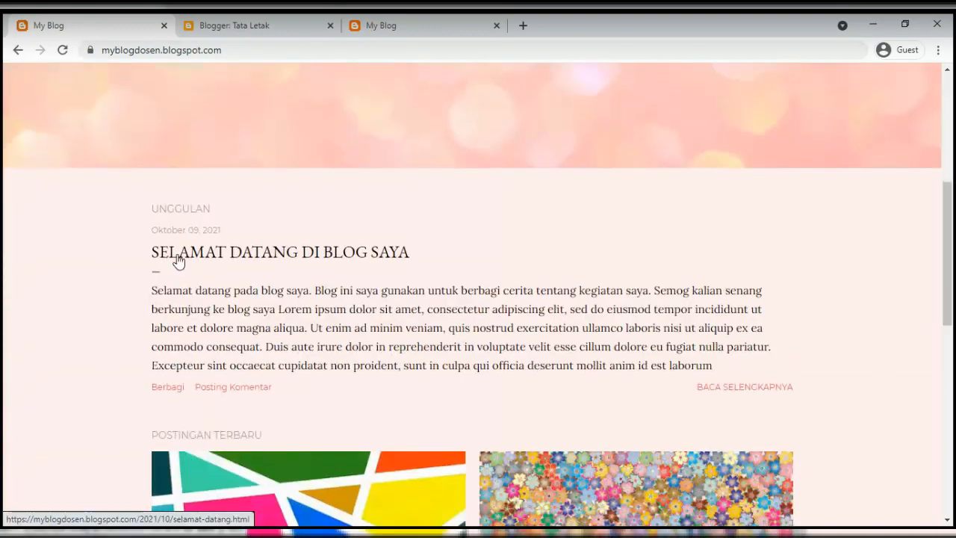
{"action": "left_click", "coordinate": [367, 24]}
{"action": "scroll", "coordinate": [506, 254], "scroll_direction": "down", "scroll_amount": 1}
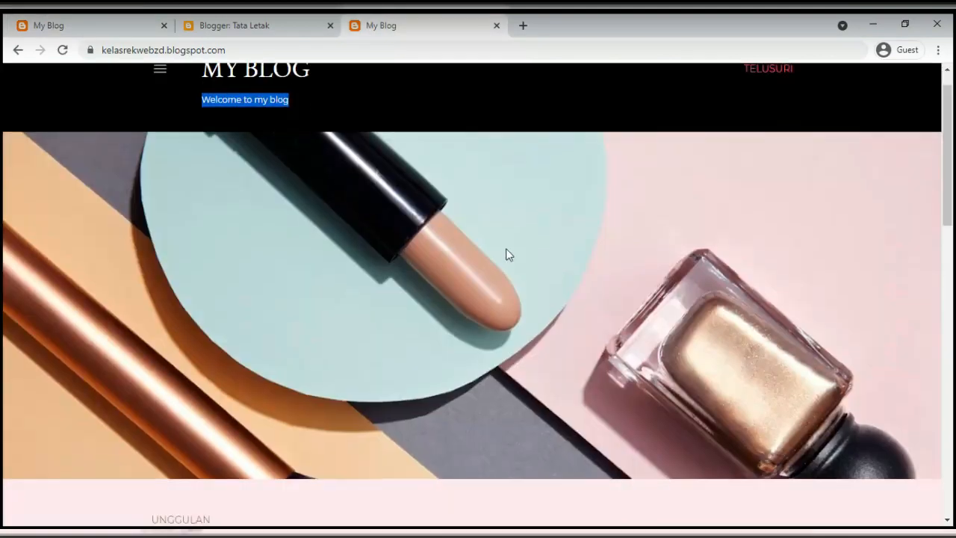
{"action": "scroll", "coordinate": [506, 255], "scroll_direction": "down", "scroll_amount": 4}
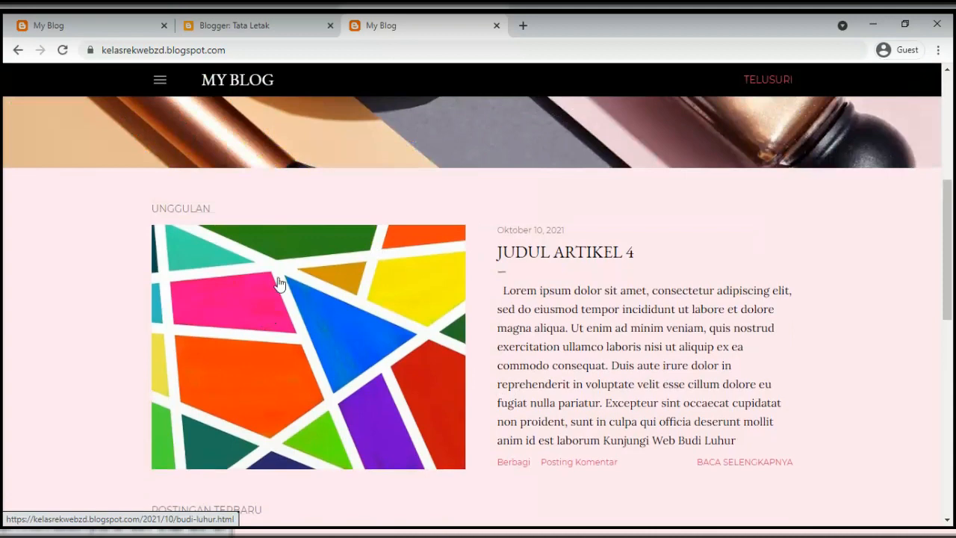
{"action": "scroll", "coordinate": [308, 317], "scroll_direction": "down", "scroll_amount": 2}
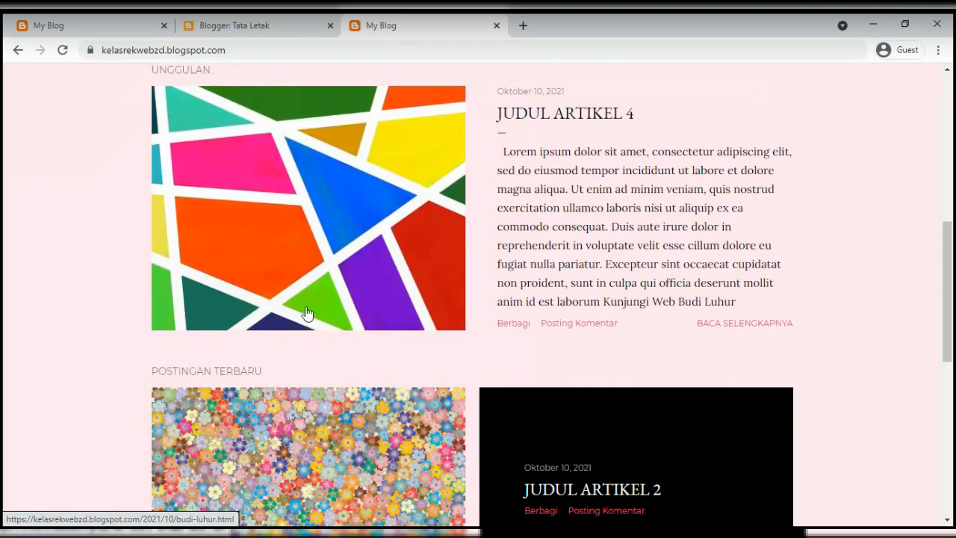
{"action": "left_click", "coordinate": [254, 32]}
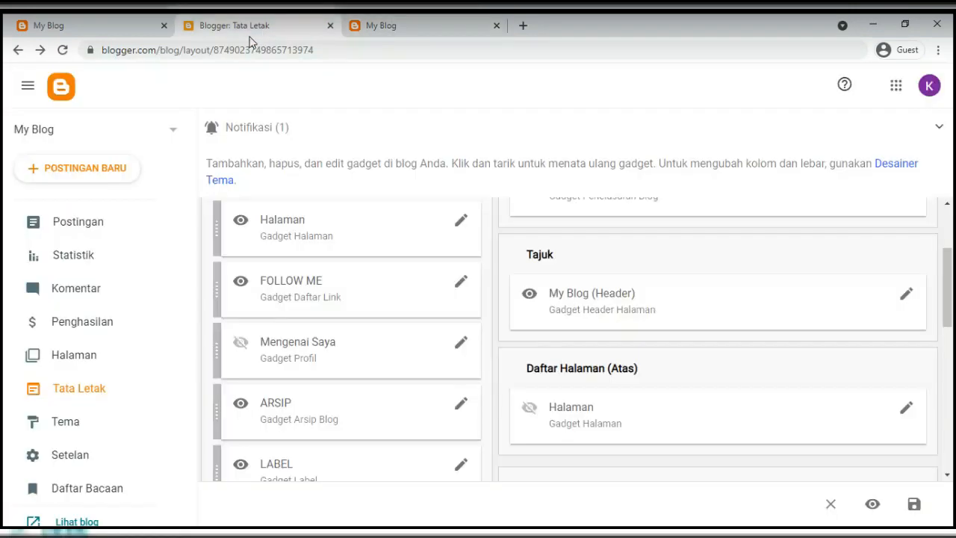
Compare the layout with the live blog pages, then open the Entri yang Diunggulkan gadget's settings
{"action": "left_click", "coordinate": [112, 30]}
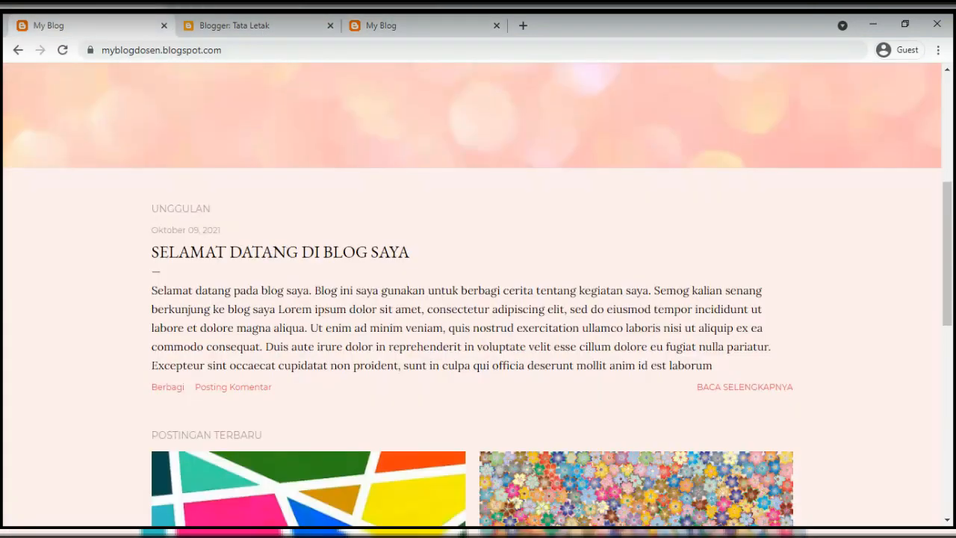
{"action": "left_click", "coordinate": [261, 30]}
{"action": "scroll", "coordinate": [710, 400], "scroll_direction": "down", "scroll_amount": 2}
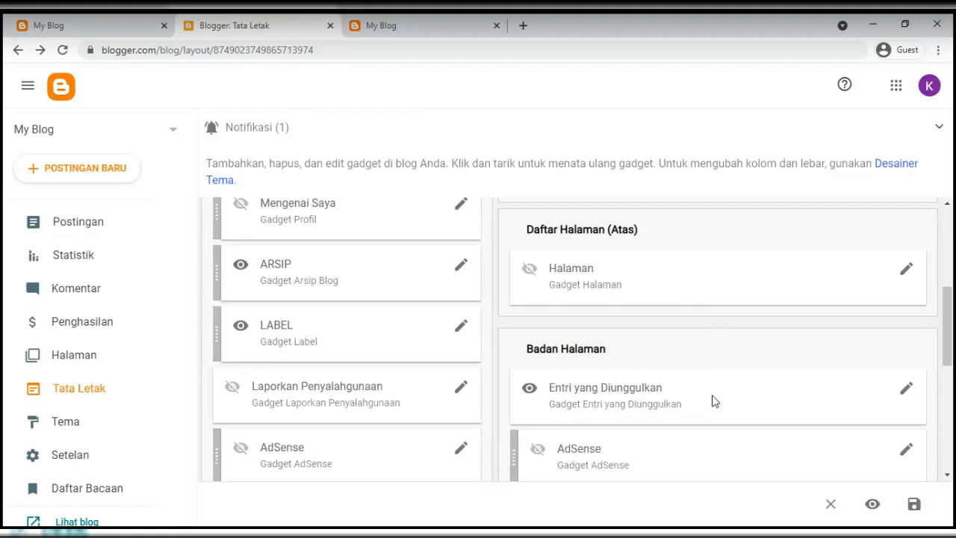
{"action": "scroll", "coordinate": [712, 401], "scroll_direction": "up", "scroll_amount": 2}
{"action": "scroll", "coordinate": [712, 399], "scroll_direction": "down", "scroll_amount": 3}
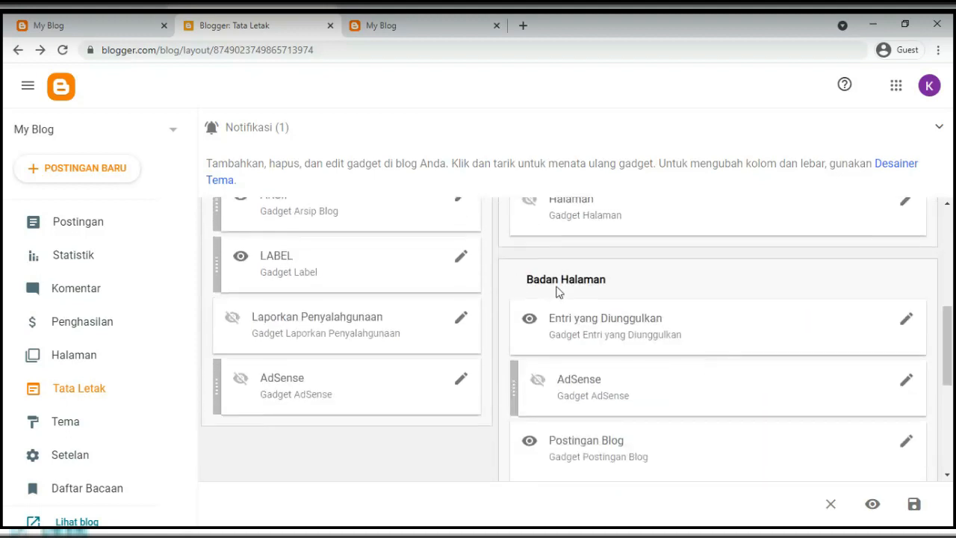
{"action": "left_click", "coordinate": [408, 30]}
{"action": "scroll", "coordinate": [402, 357], "scroll_direction": "down", "scroll_amount": 9}
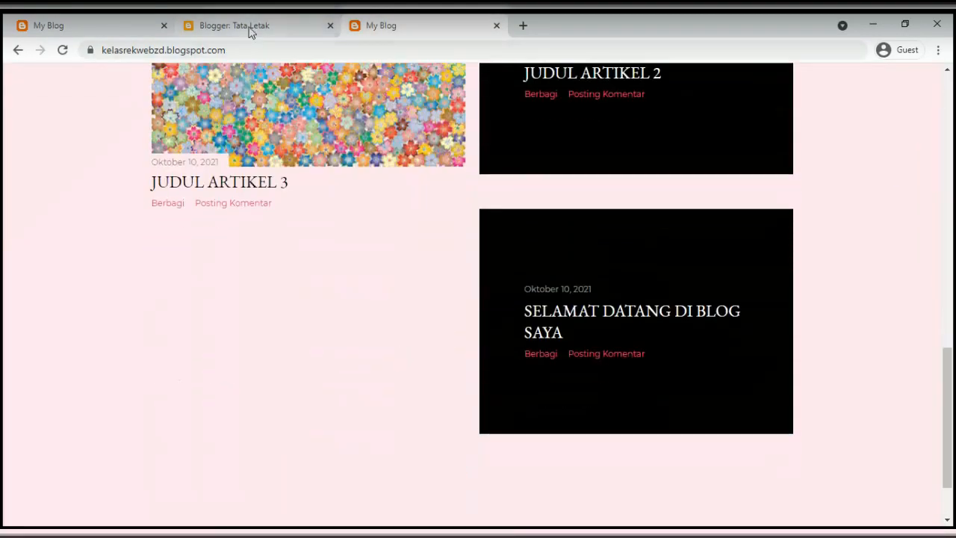
{"action": "left_click", "coordinate": [249, 30]}
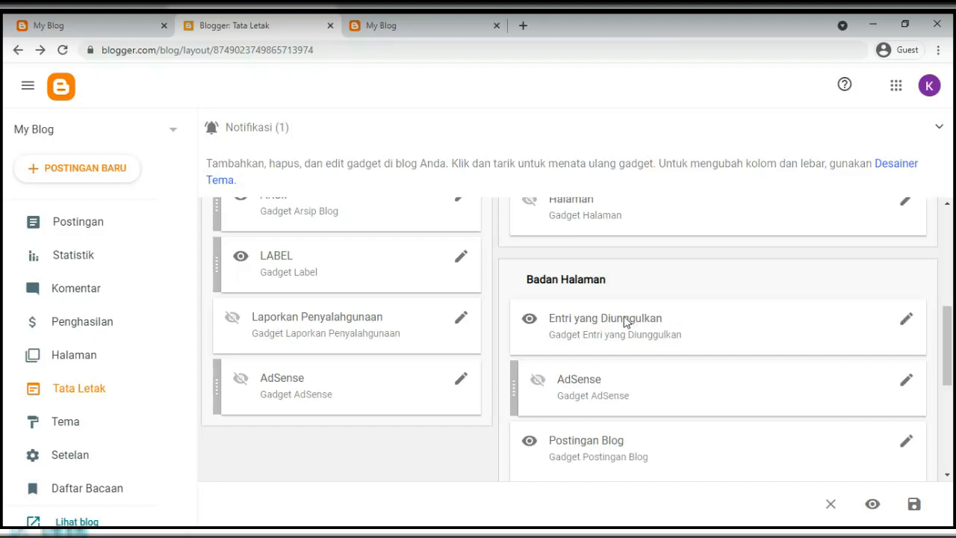
{"action": "left_click", "coordinate": [906, 320]}
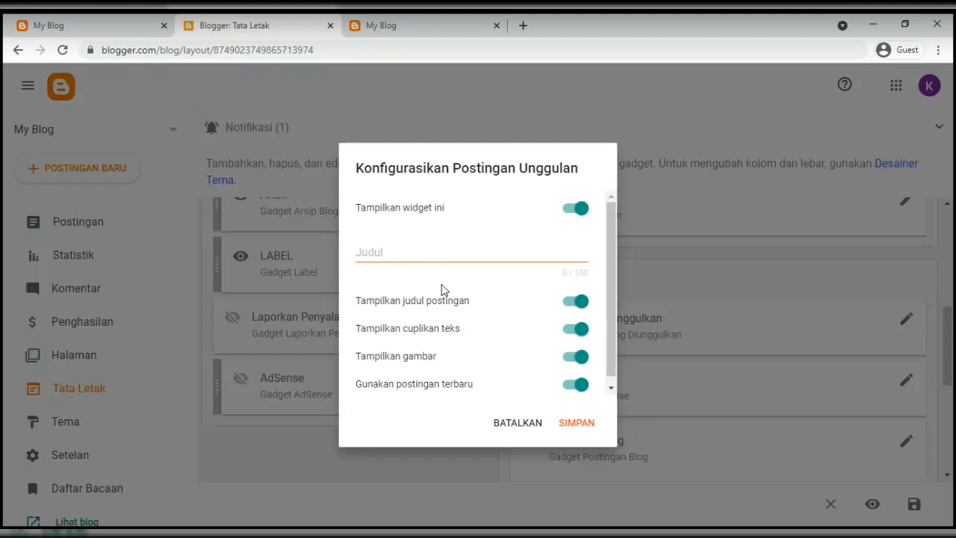
Turn off newest-post featuring and pick SELAMAT DATANG DI BLOG SAYA, briefly toggling newest-post back on
{"action": "scroll", "coordinate": [441, 290], "scroll_direction": "down", "scroll_amount": 1}
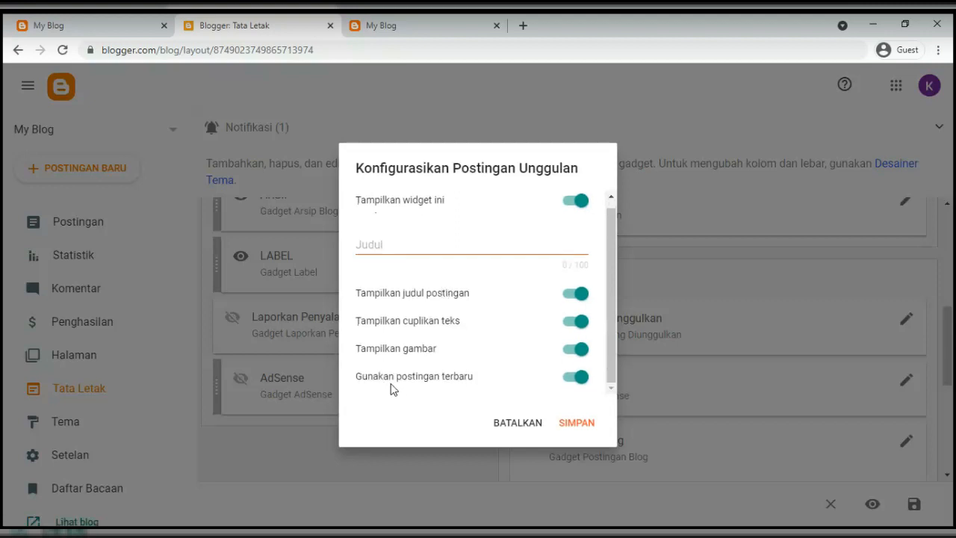
{"action": "left_click", "coordinate": [574, 379]}
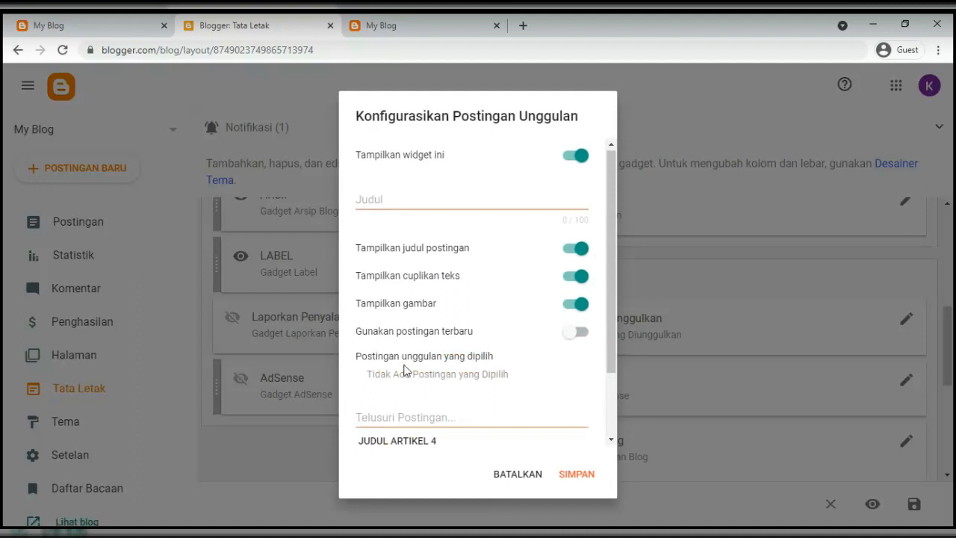
{"action": "scroll", "coordinate": [404, 396], "scroll_direction": "down", "scroll_amount": 2}
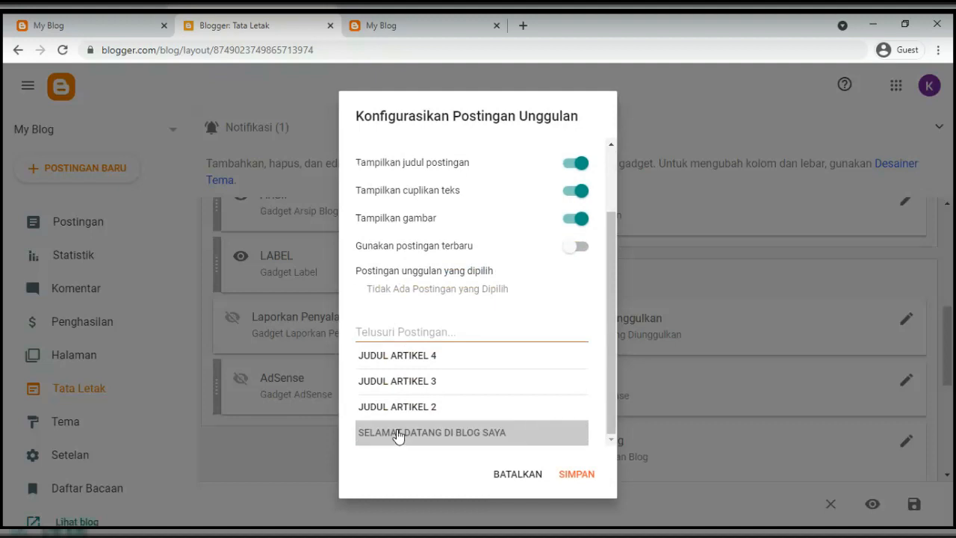
{"action": "left_click", "coordinate": [398, 433]}
{"action": "left_click_drag", "start_coordinate": [369, 288], "coordinate": [532, 301]}
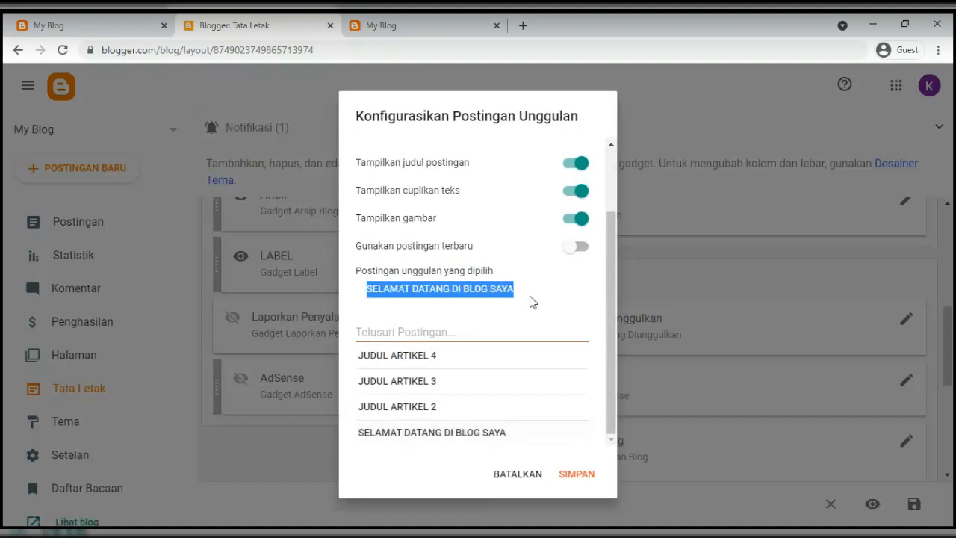
{"action": "left_click", "coordinate": [576, 246]}
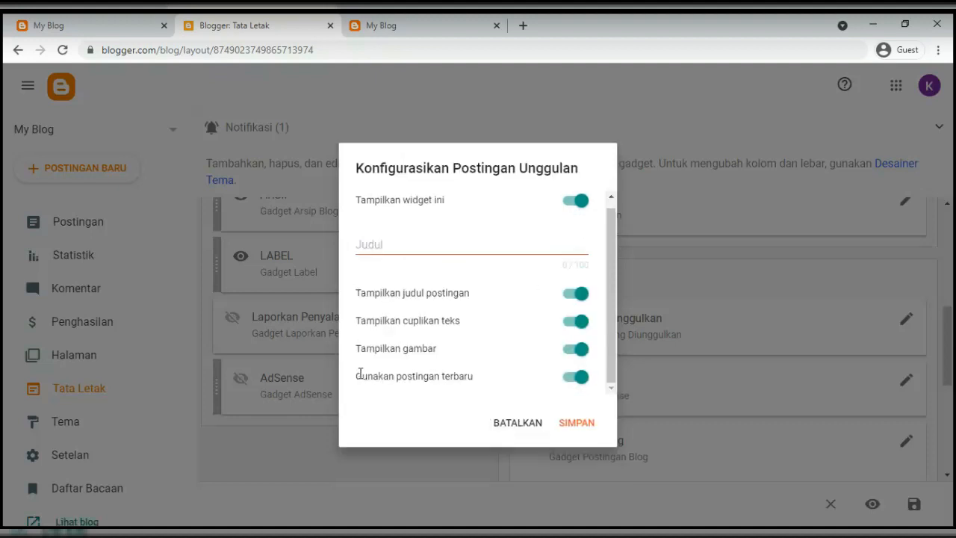
{"action": "left_click_drag", "start_coordinate": [354, 379], "coordinate": [488, 383]}
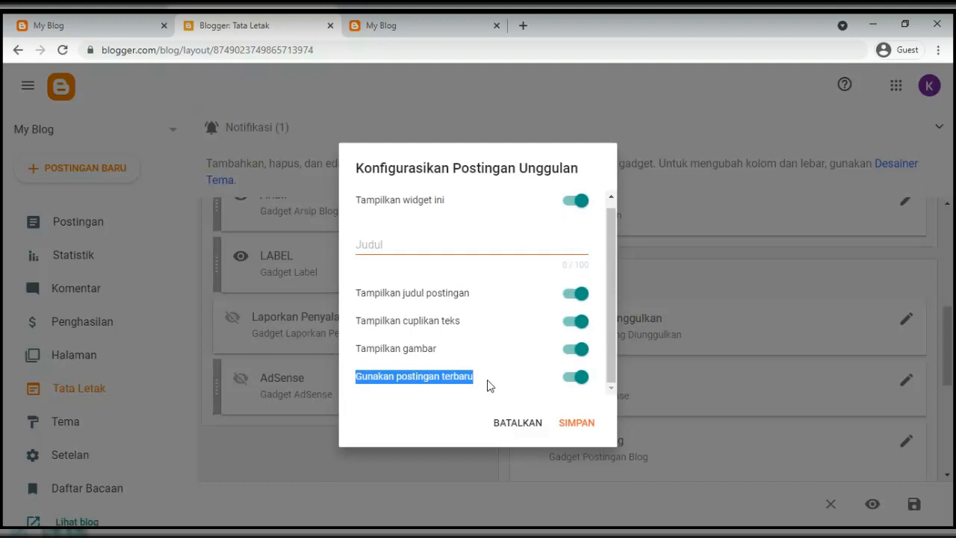
Feature SELAMAT DATANG DI BLOG SAYA again, then save the gadget and the layout
{"action": "left_click", "coordinate": [574, 384]}
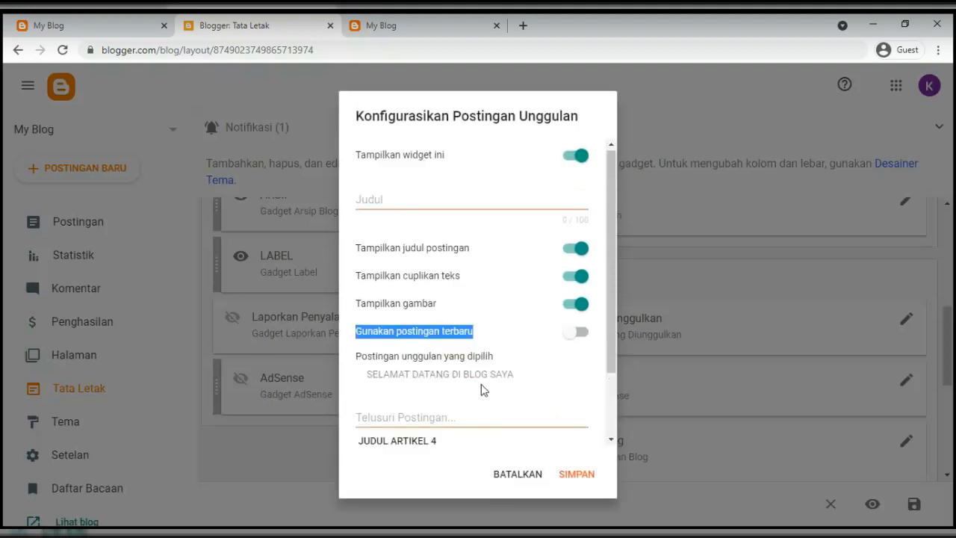
{"action": "scroll", "coordinate": [411, 323], "scroll_direction": "down", "scroll_amount": 1}
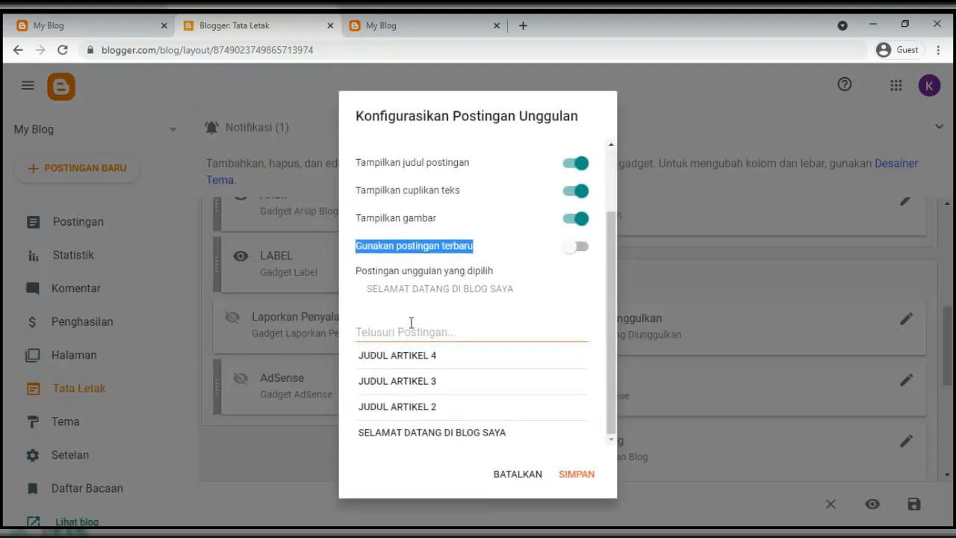
{"action": "left_click", "coordinate": [433, 437]}
{"action": "left_click_drag", "start_coordinate": [371, 287], "coordinate": [535, 298]}
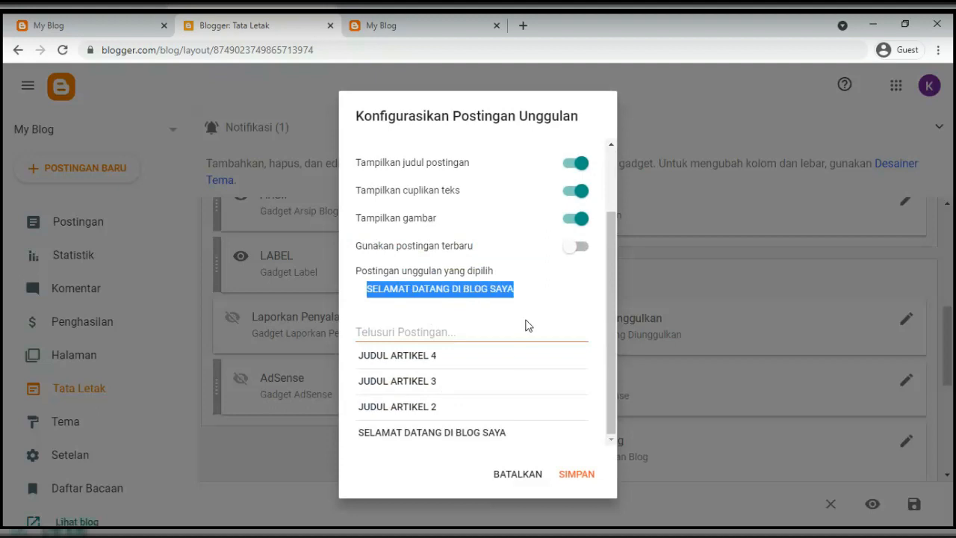
{"action": "left_click", "coordinate": [576, 476]}
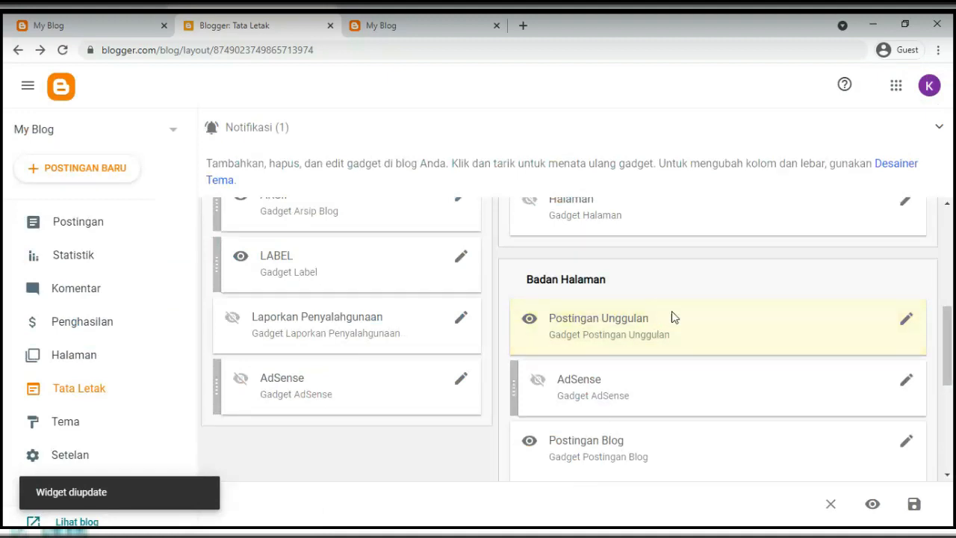
{"action": "left_click", "coordinate": [913, 507]}
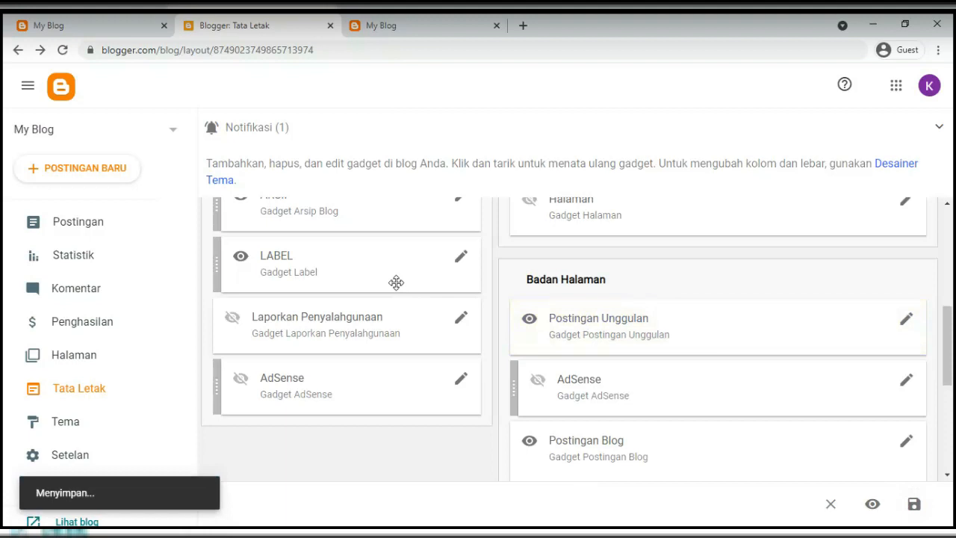
{"action": "left_click", "coordinate": [370, 30]}
Reload the live blog and scroll to confirm SELAMAT DATANG DI BLOG SAYA is featured
{"action": "left_click", "coordinate": [137, 52]}
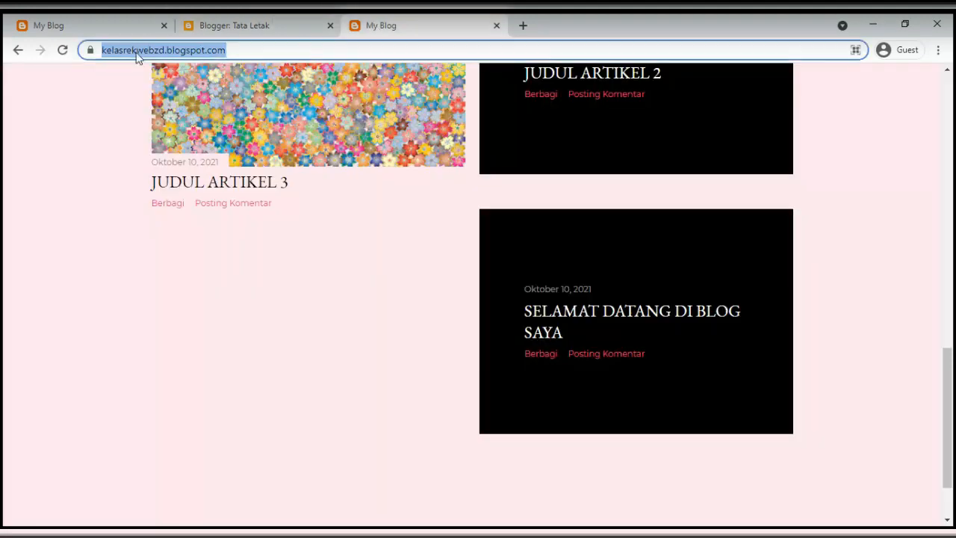
{"action": "key", "text": "Return"}
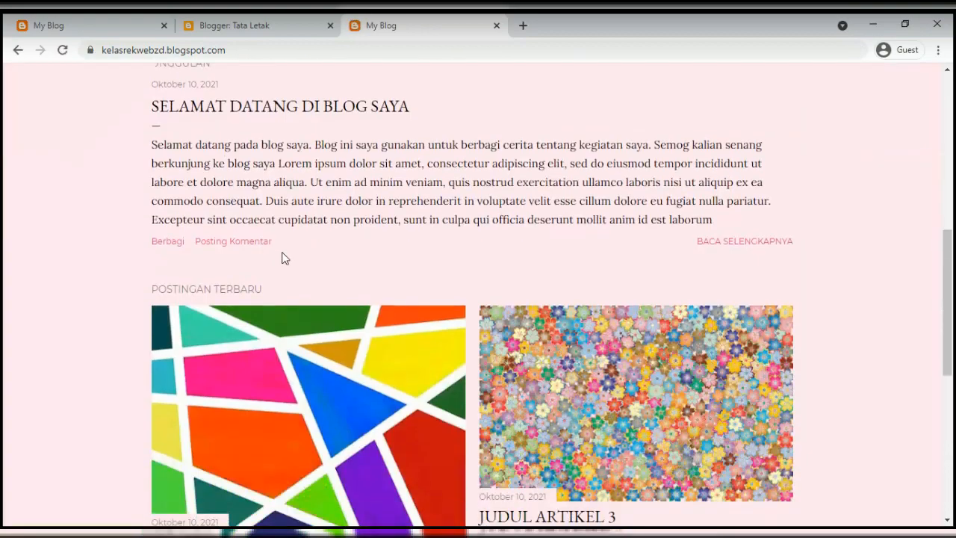
{"action": "scroll", "coordinate": [285, 258], "scroll_direction": "down", "scroll_amount": 2}
{"action": "scroll", "coordinate": [277, 260], "scroll_direction": "up", "scroll_amount": 3}
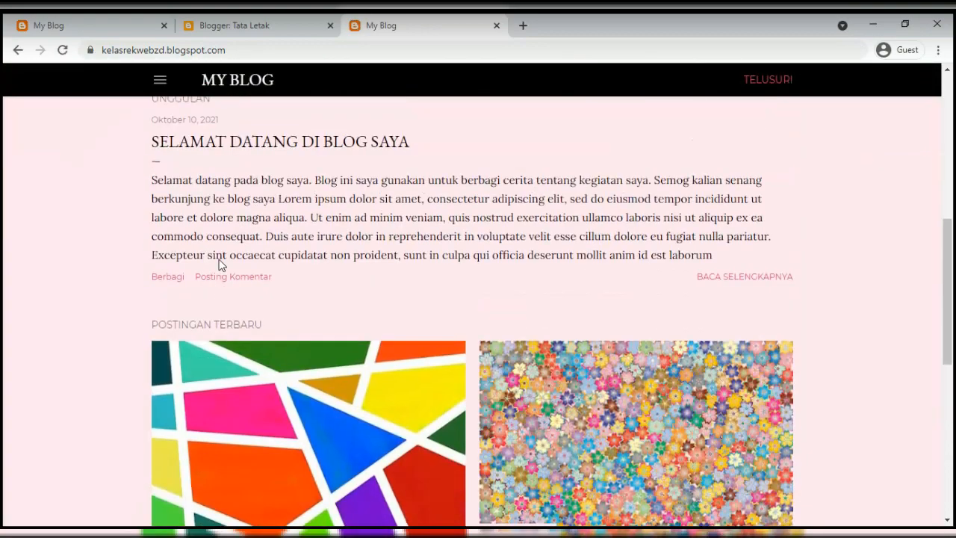
{"action": "scroll", "coordinate": [222, 264], "scroll_direction": "up", "scroll_amount": 2}
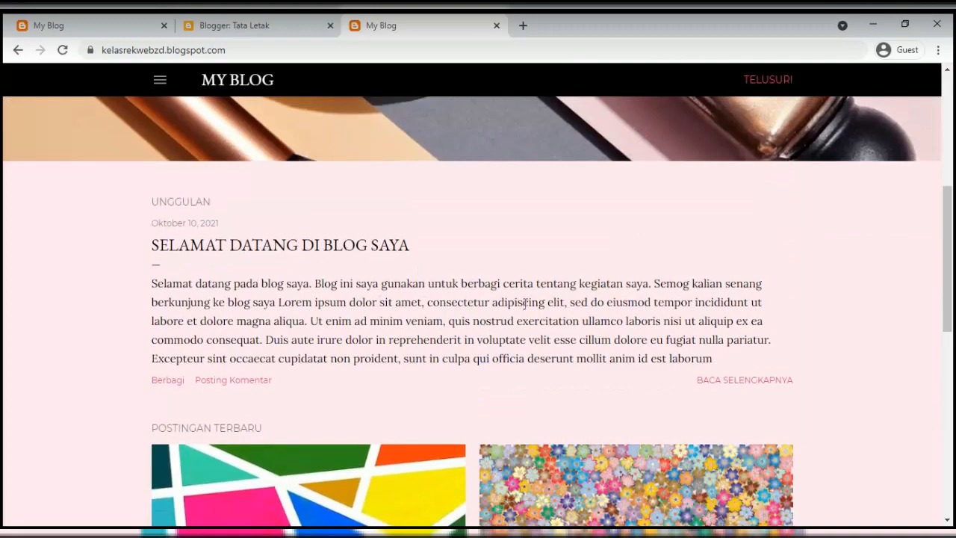
{"action": "scroll", "coordinate": [493, 310], "scroll_direction": "down", "scroll_amount": 8}
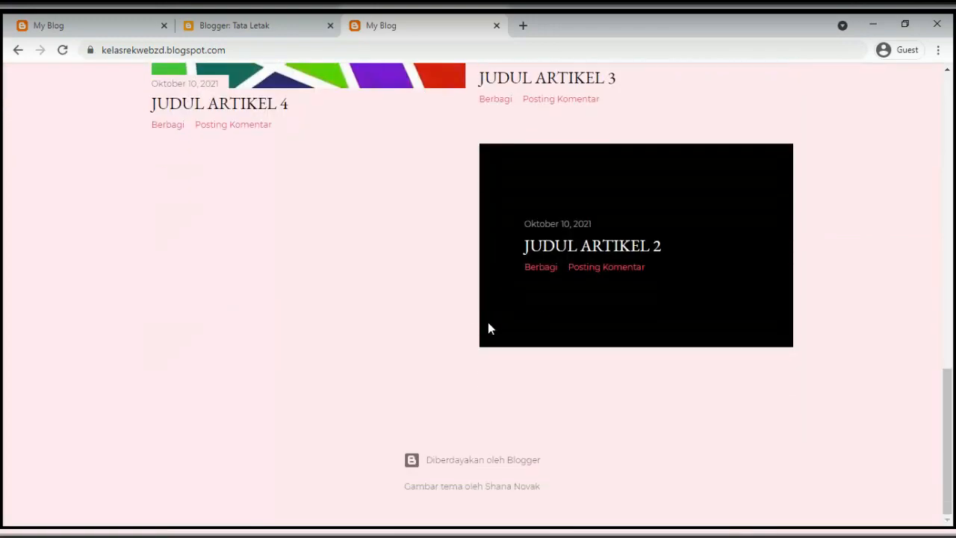
{"action": "scroll", "coordinate": [420, 319], "scroll_direction": "up", "scroll_amount": 7}
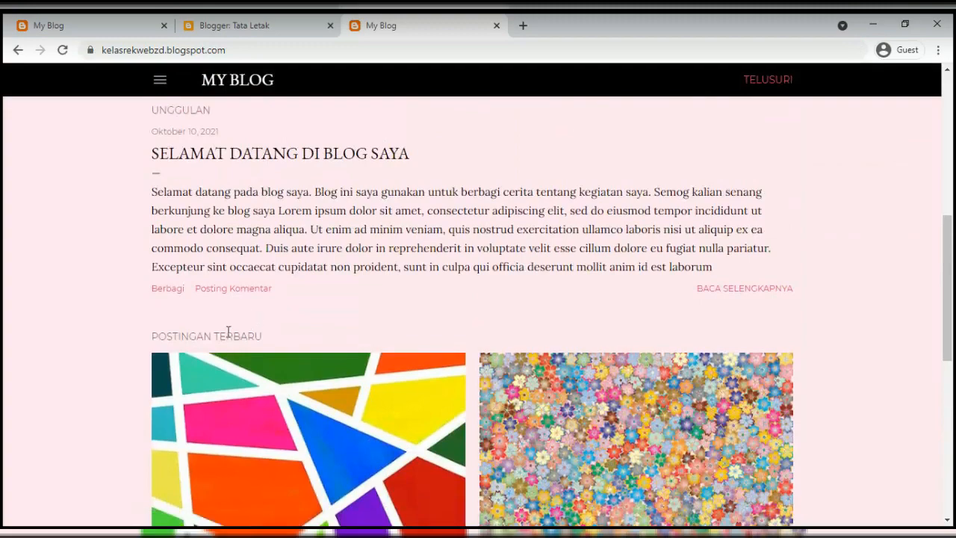
Compare with the other blog's homepage, alternating between the live blog and the layout editor
{"action": "left_click", "coordinate": [117, 26]}
{"action": "scroll", "coordinate": [224, 299], "scroll_direction": "down", "scroll_amount": 3}
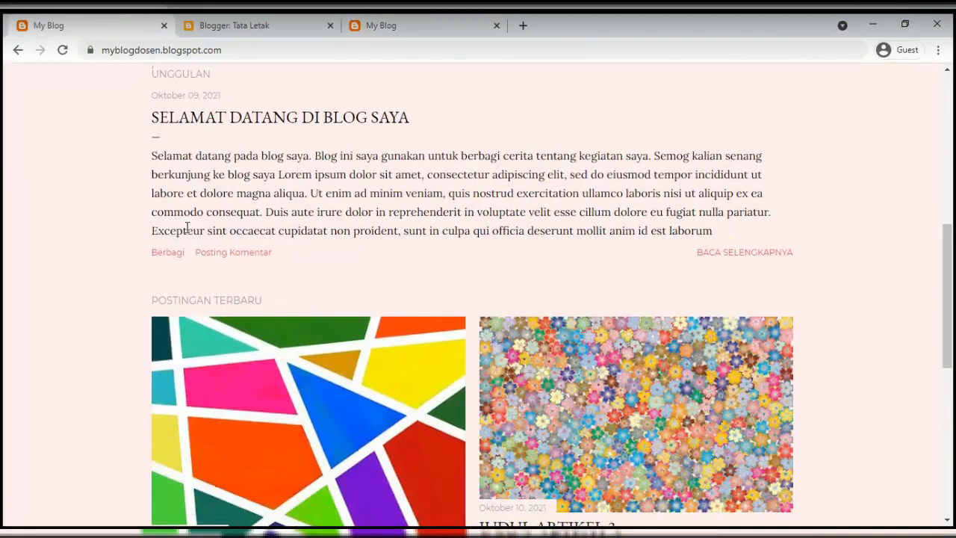
{"action": "scroll", "coordinate": [187, 228], "scroll_direction": "up", "scroll_amount": 2}
{"action": "scroll", "coordinate": [200, 260], "scroll_direction": "down", "scroll_amount": 3}
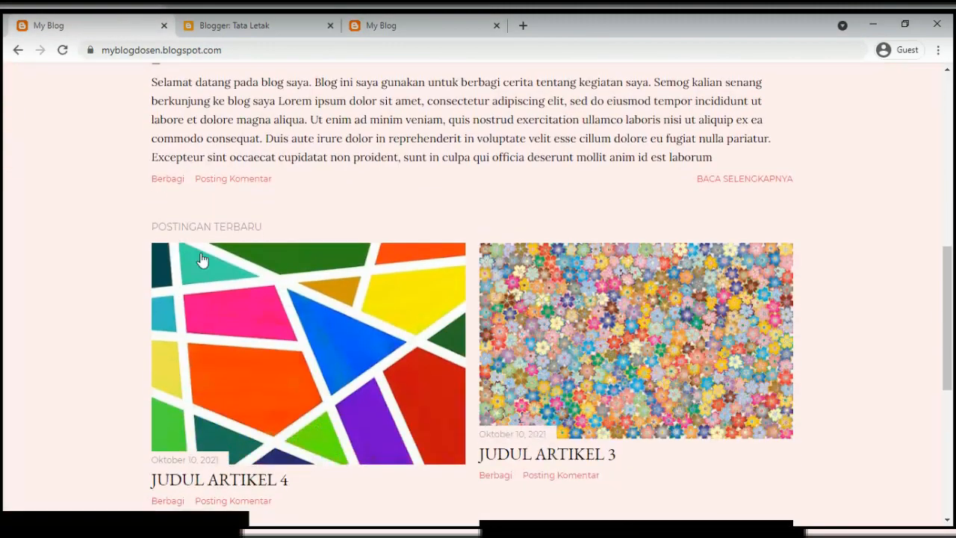
{"action": "scroll", "coordinate": [200, 259], "scroll_direction": "down", "scroll_amount": 5}
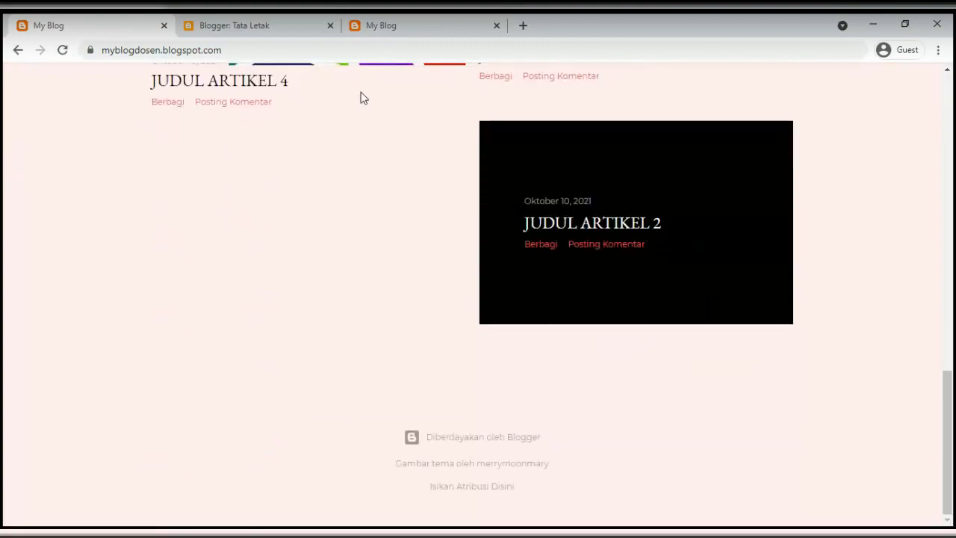
{"action": "left_click", "coordinate": [266, 23]}
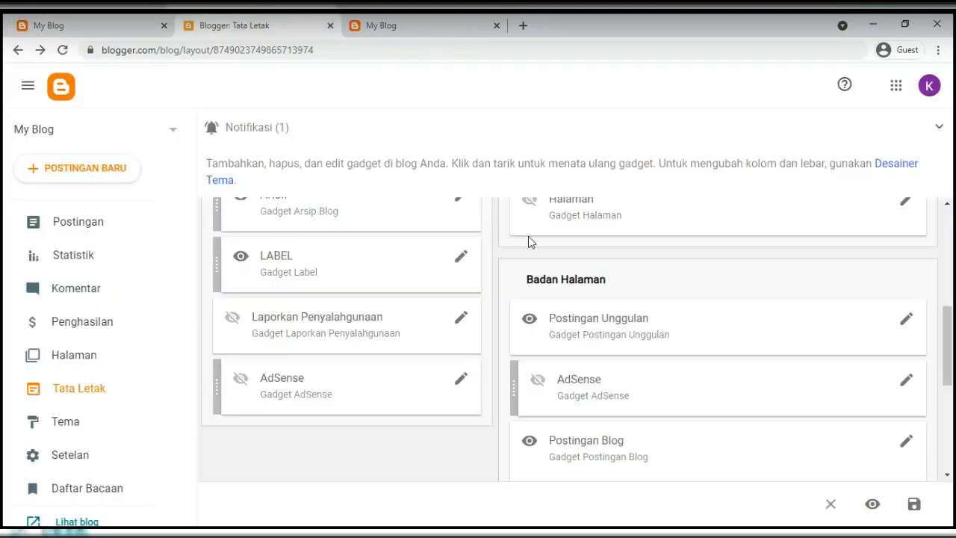
{"action": "left_click", "coordinate": [381, 26]}
{"action": "scroll", "coordinate": [257, 337], "scroll_direction": "down", "scroll_amount": 5}
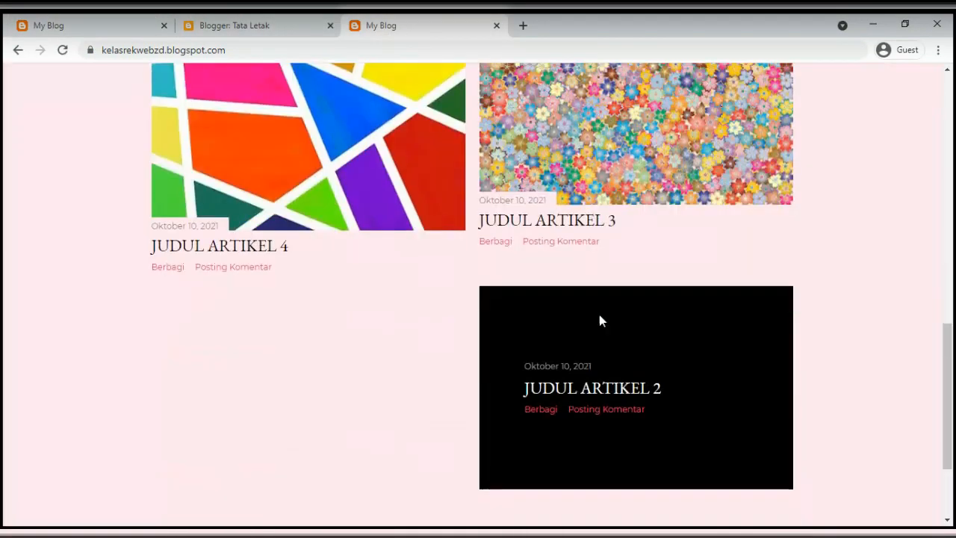
{"action": "scroll", "coordinate": [346, 409], "scroll_direction": "down", "scroll_amount": 1}
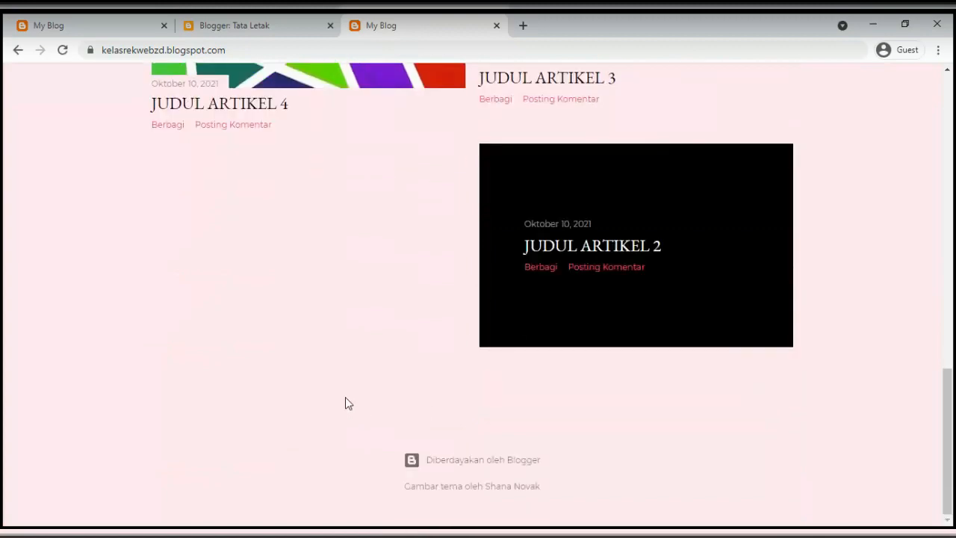
{"action": "left_click", "coordinate": [231, 27]}
{"action": "scroll", "coordinate": [643, 386], "scroll_direction": "down", "scroll_amount": 1}
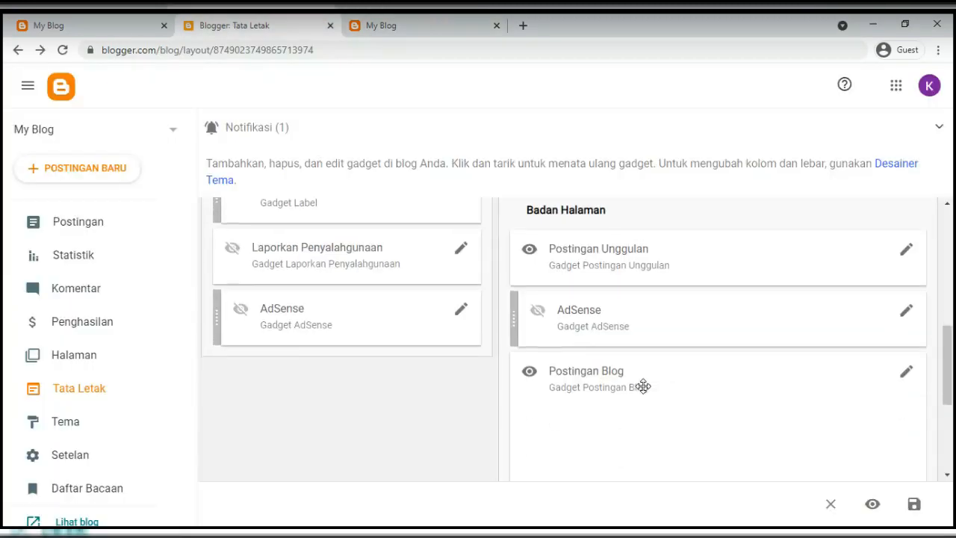
{"action": "scroll", "coordinate": [643, 391], "scroll_direction": "down", "scroll_amount": 1}
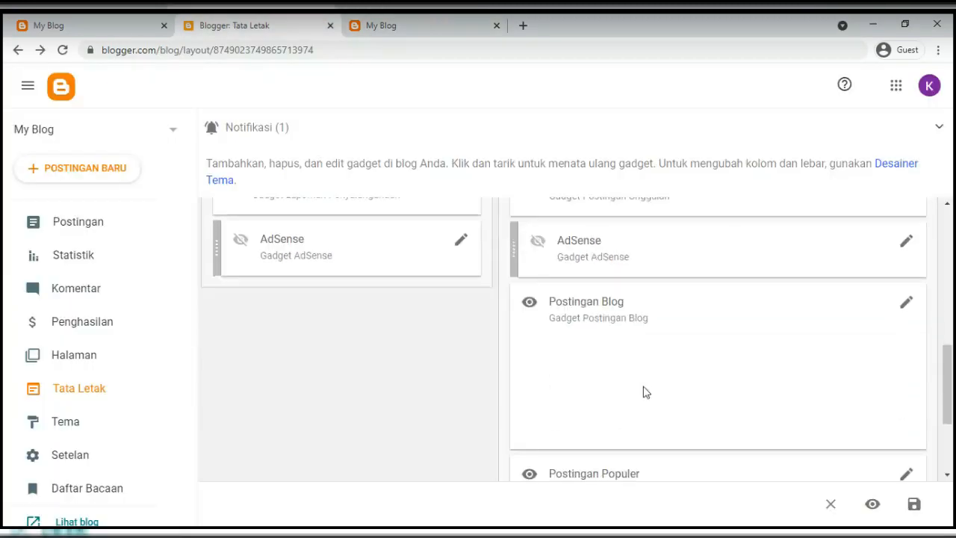
{"action": "left_click", "coordinate": [907, 303]}
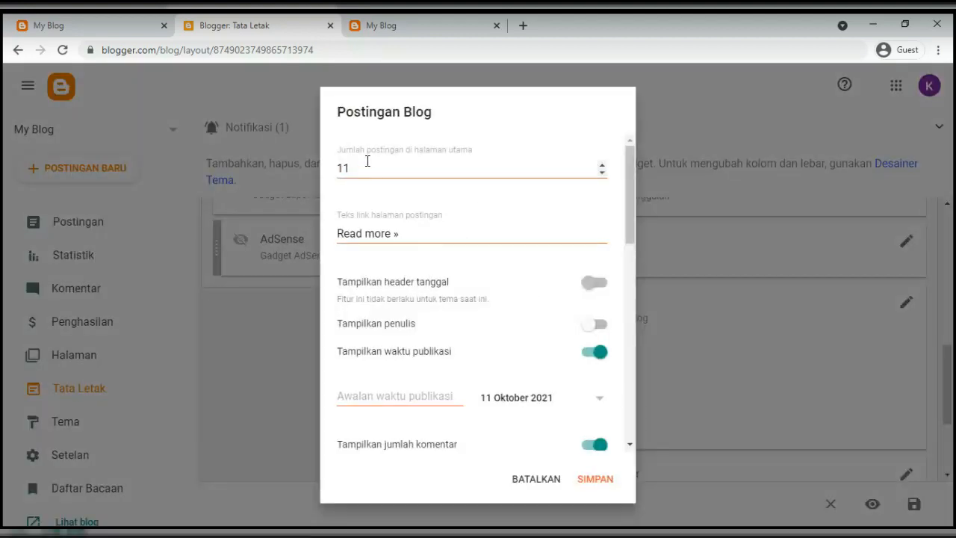
{"action": "double_click", "coordinate": [367, 162]}
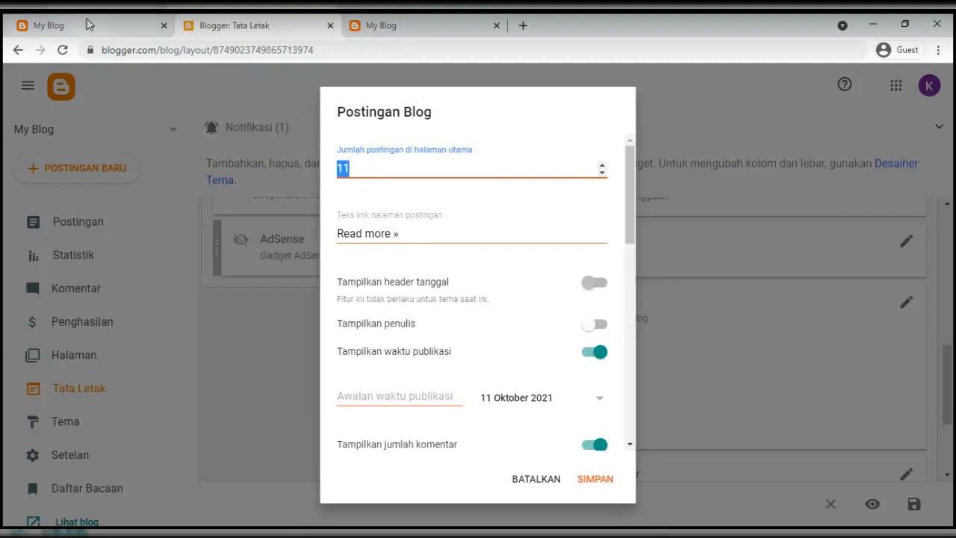
{"action": "left_click", "coordinate": [384, 28]}
{"action": "scroll", "coordinate": [291, 272], "scroll_direction": "up", "scroll_amount": 2}
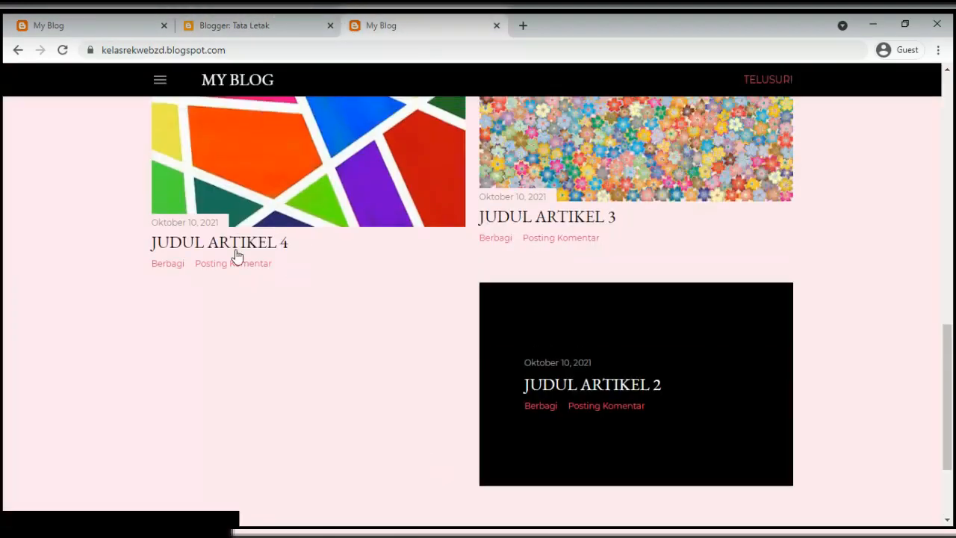
{"action": "left_click", "coordinate": [267, 30]}
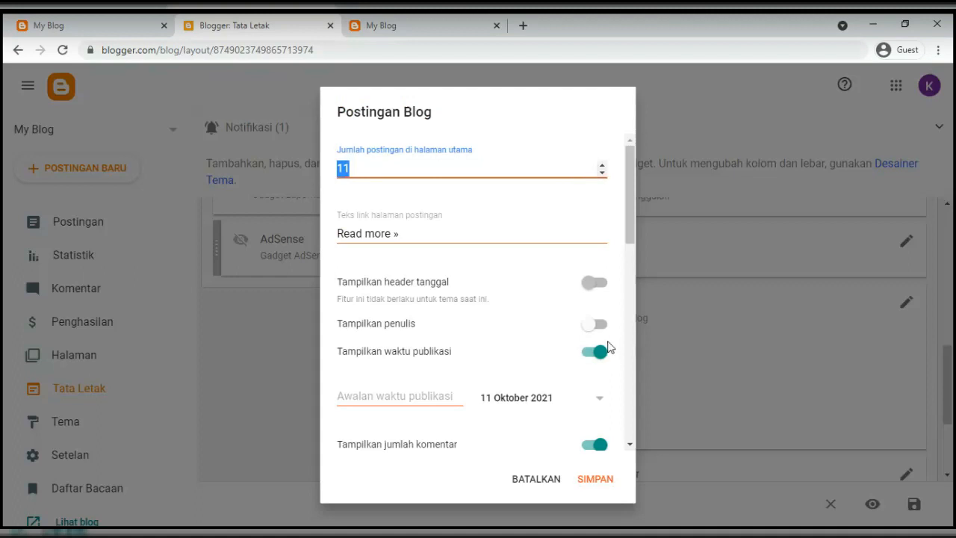
{"action": "scroll", "coordinate": [559, 342], "scroll_direction": "down", "scroll_amount": 5}
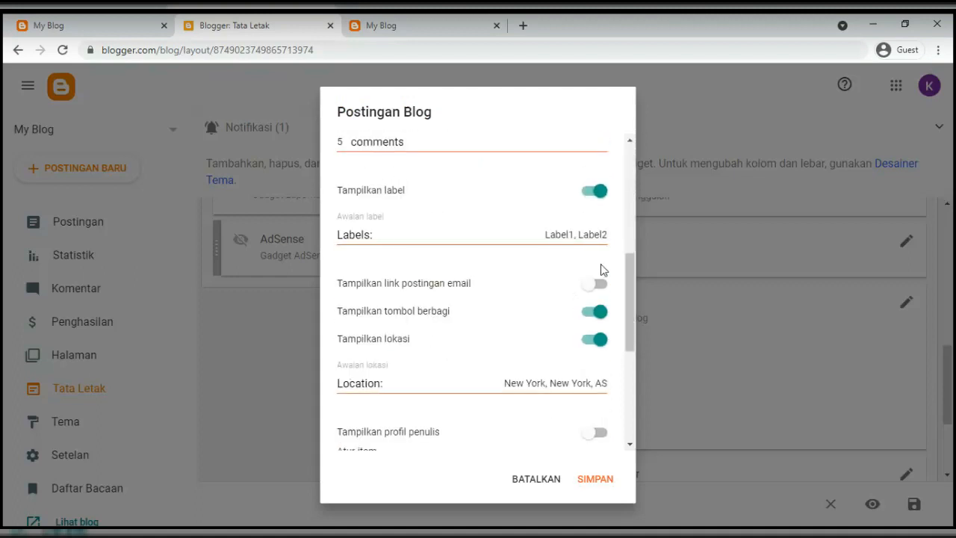
{"action": "left_click", "coordinate": [527, 488]}
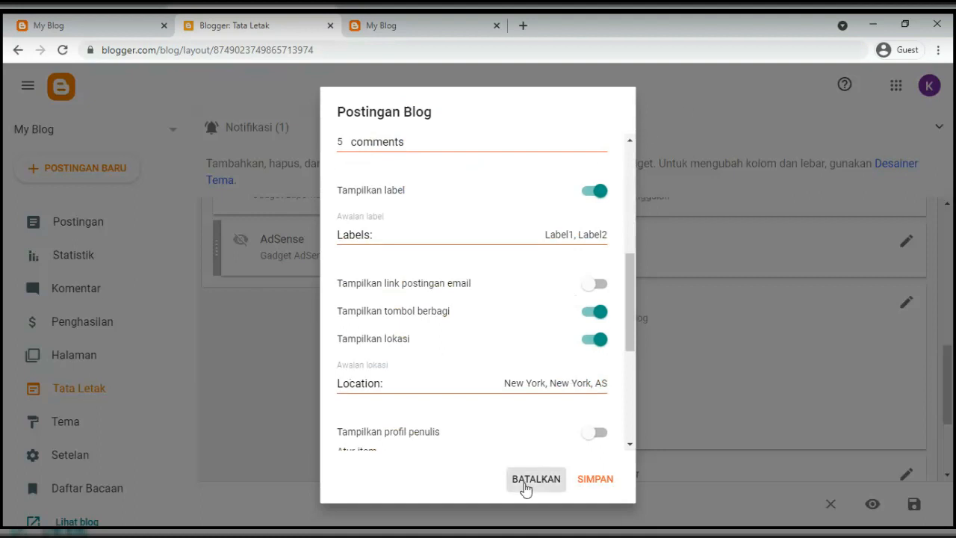
{"action": "scroll", "coordinate": [634, 351], "scroll_direction": "down", "scroll_amount": 2}
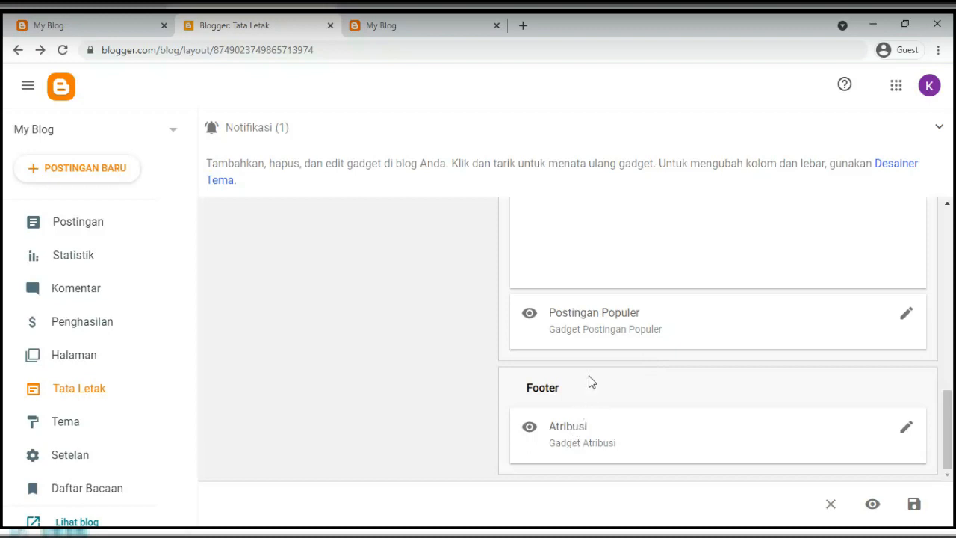
{"action": "scroll", "coordinate": [589, 378], "scroll_direction": "up", "scroll_amount": 5}
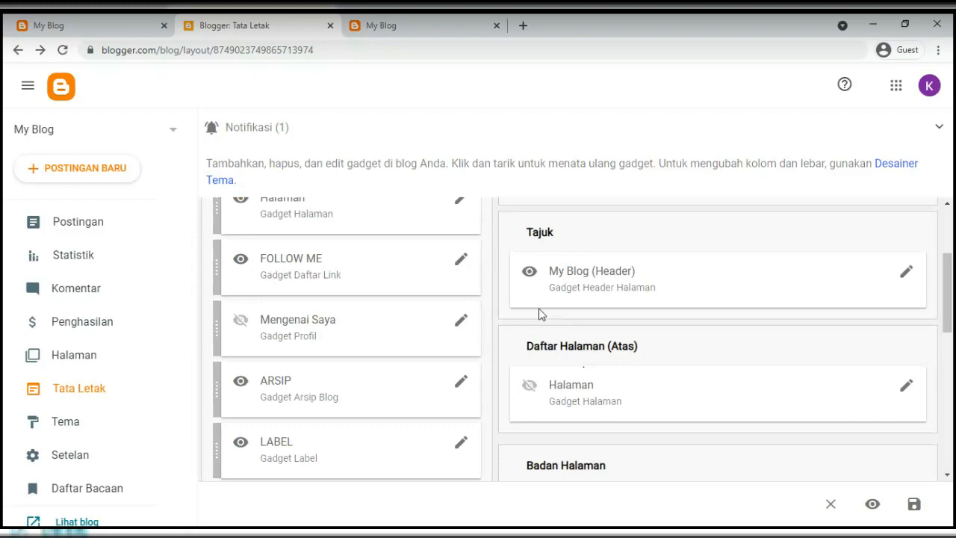
{"action": "left_click", "coordinate": [384, 22]}
{"action": "scroll", "coordinate": [217, 220], "scroll_direction": "up", "scroll_amount": 10}
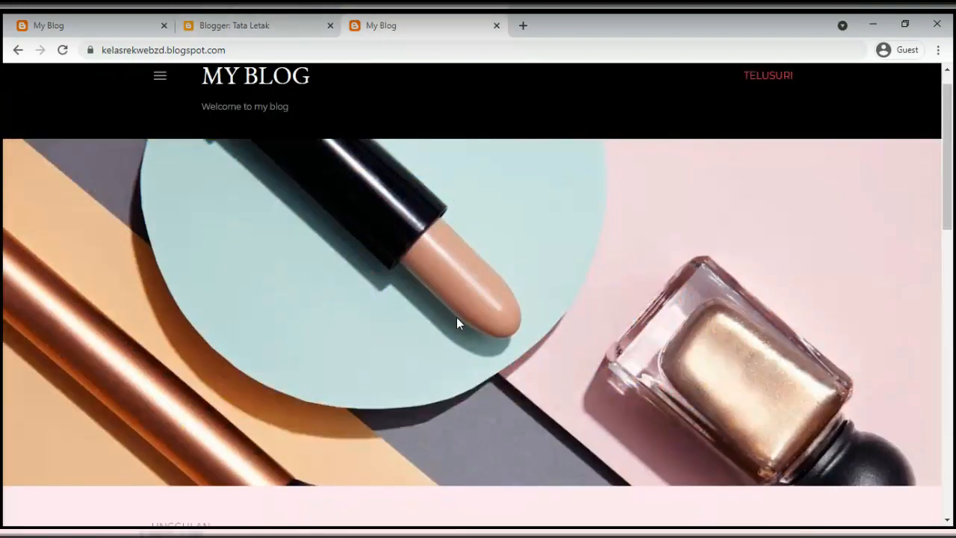
{"action": "scroll", "coordinate": [456, 317], "scroll_direction": "down", "scroll_amount": 4}
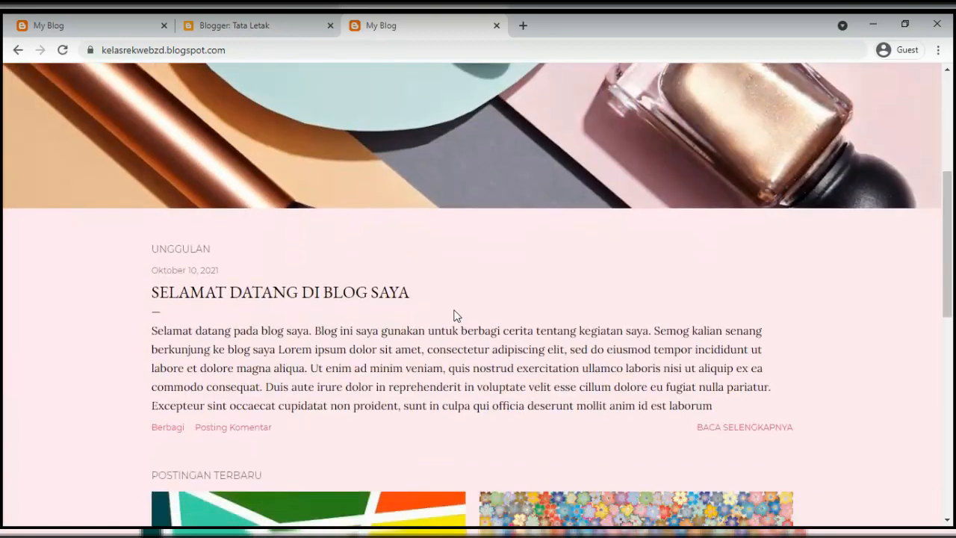
{"action": "scroll", "coordinate": [456, 317], "scroll_direction": "up", "scroll_amount": 4}
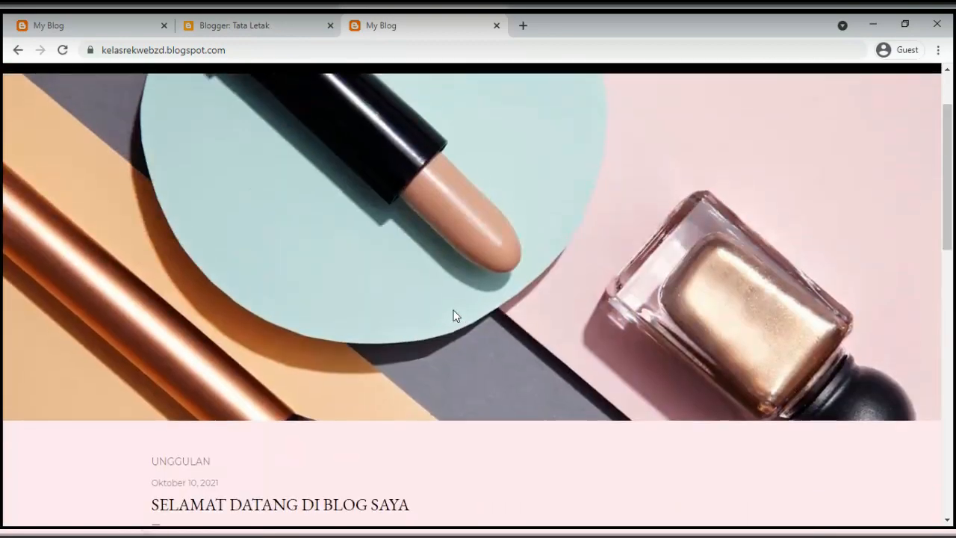
{"action": "scroll", "coordinate": [396, 267], "scroll_direction": "down", "scroll_amount": 8}
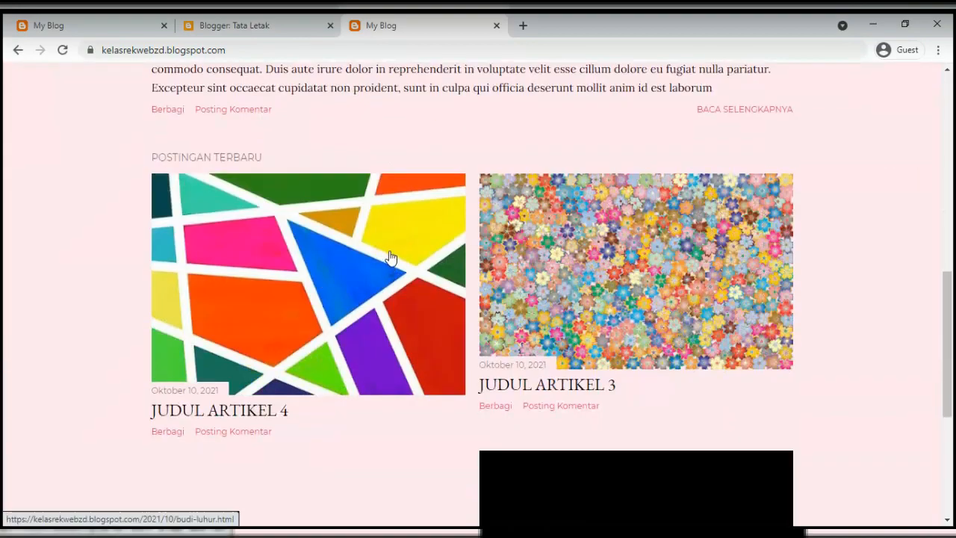
{"action": "left_click", "coordinate": [269, 28]}
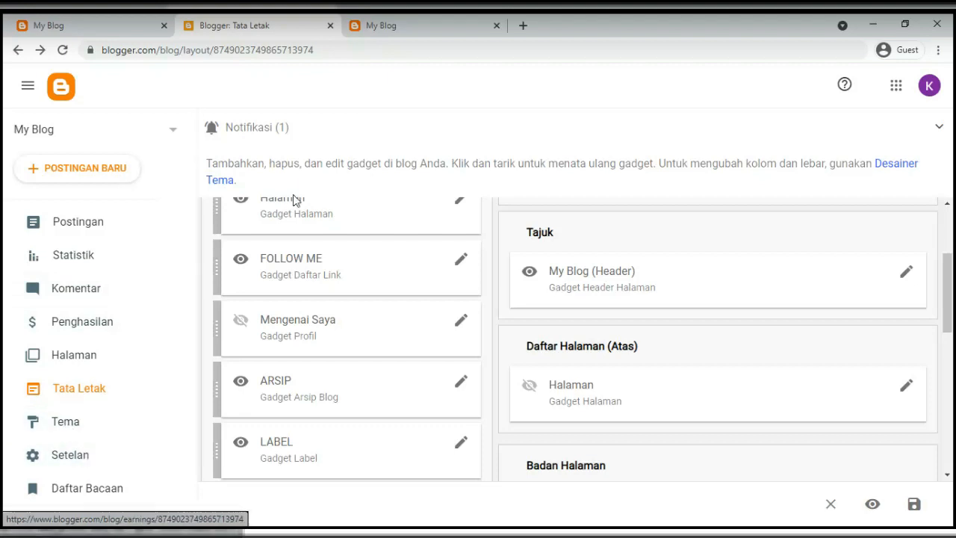
{"action": "left_click", "coordinate": [70, 438]}
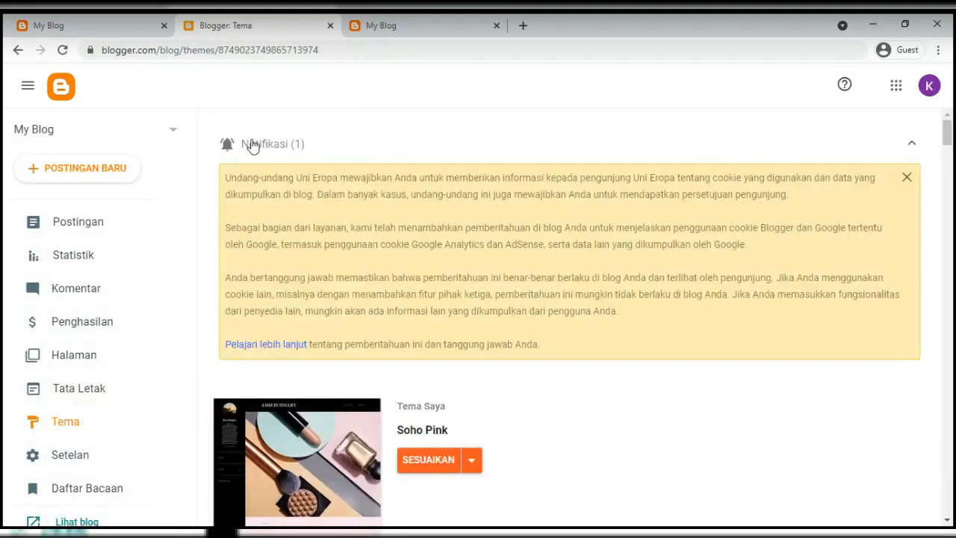
{"action": "left_click", "coordinate": [254, 146]}
{"action": "left_click", "coordinate": [474, 254]}
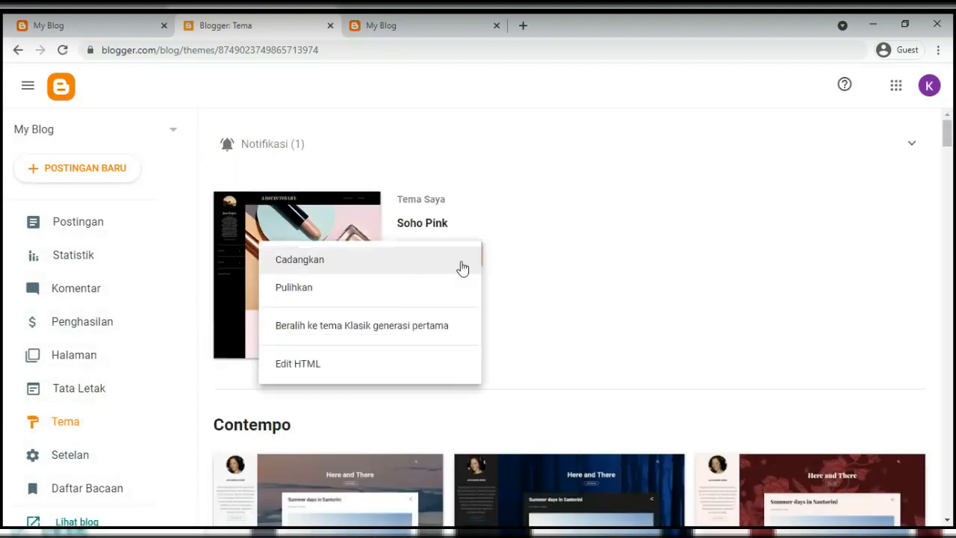
{"action": "left_click", "coordinate": [579, 322]}
{"action": "scroll", "coordinate": [449, 337], "scroll_direction": "down", "scroll_amount": 1}
{"action": "scroll", "coordinate": [451, 342], "scroll_direction": "down", "scroll_amount": 3}
{"action": "left_click", "coordinate": [342, 314]}
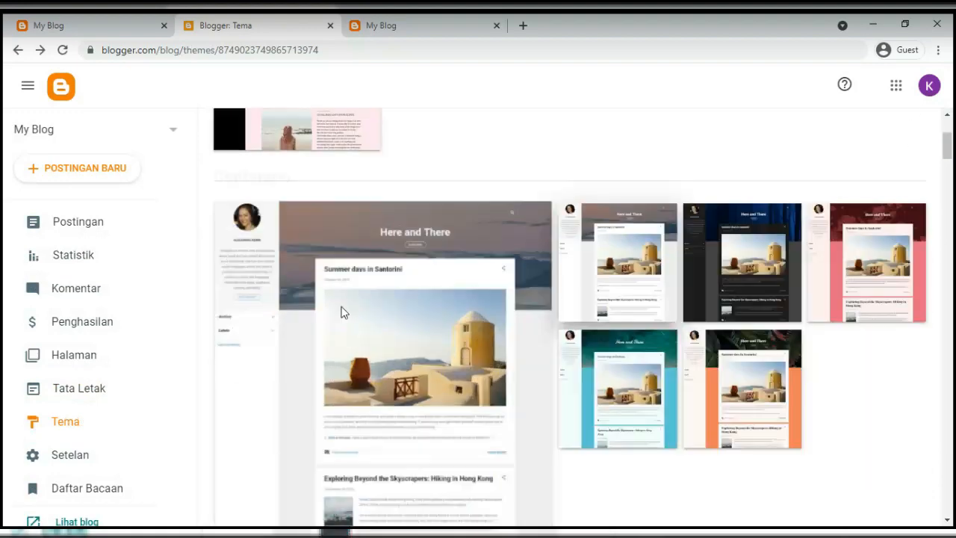
{"action": "scroll", "coordinate": [344, 312], "scroll_direction": "down", "scroll_amount": 5}
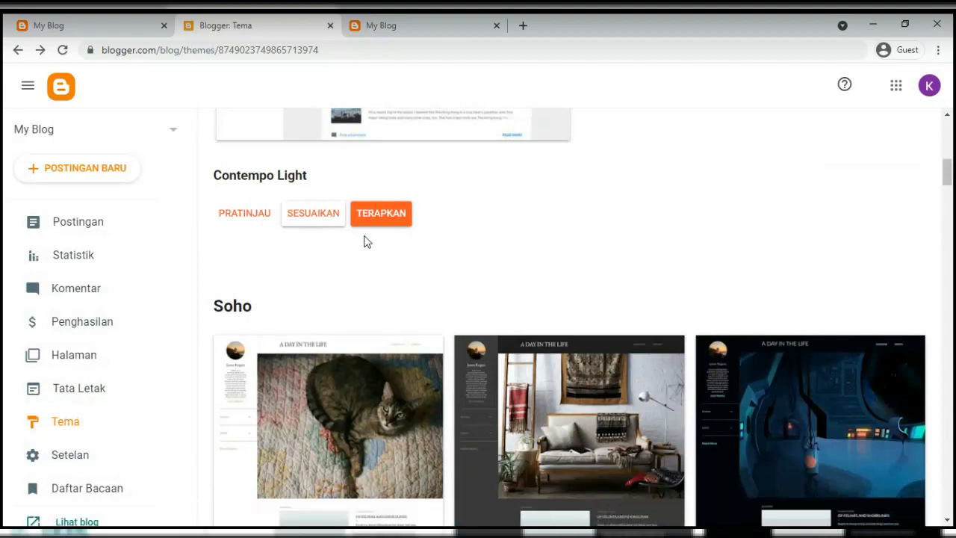
{"action": "left_click", "coordinate": [105, 403]}
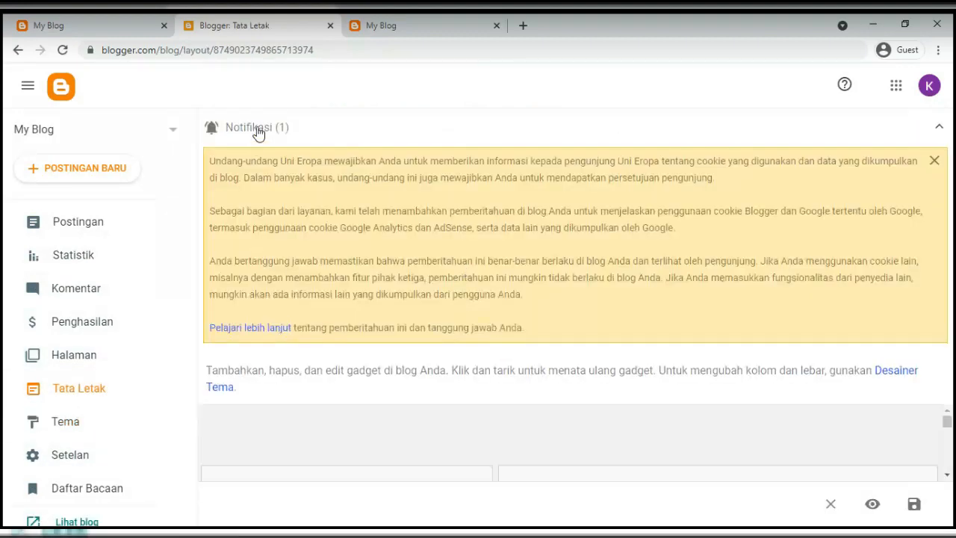
Collapse the cookie notice and read the Tata Letak help text on gadgets and column widths
{"action": "left_click", "coordinate": [258, 131]}
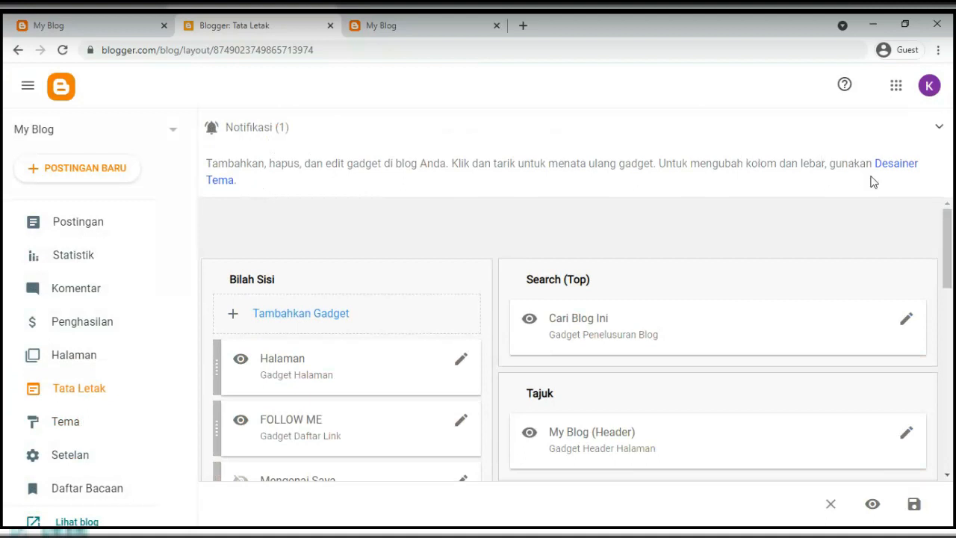
{"action": "left_click_drag", "start_coordinate": [210, 167], "coordinate": [269, 185]}
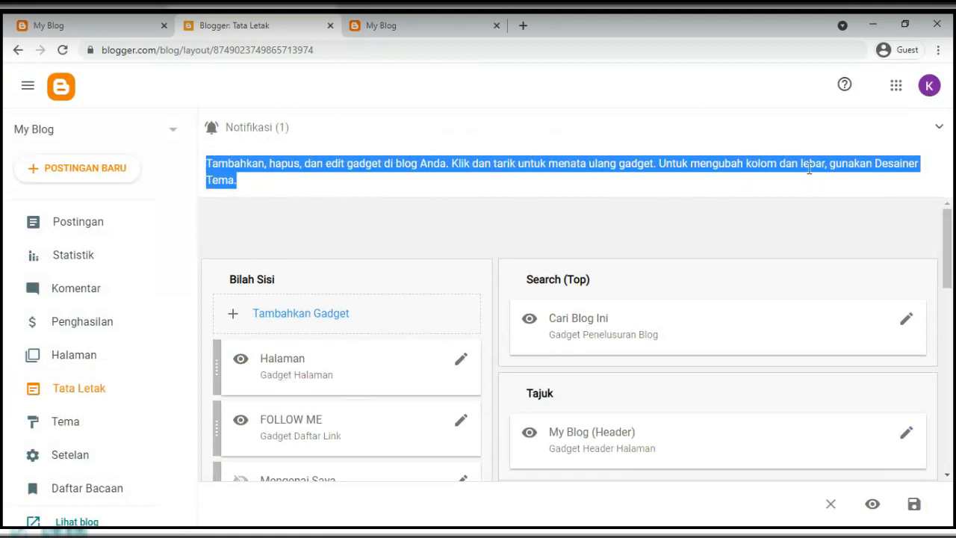
{"action": "left_click", "coordinate": [681, 164]}
{"action": "left_click_drag", "start_coordinate": [662, 163], "coordinate": [817, 186]}
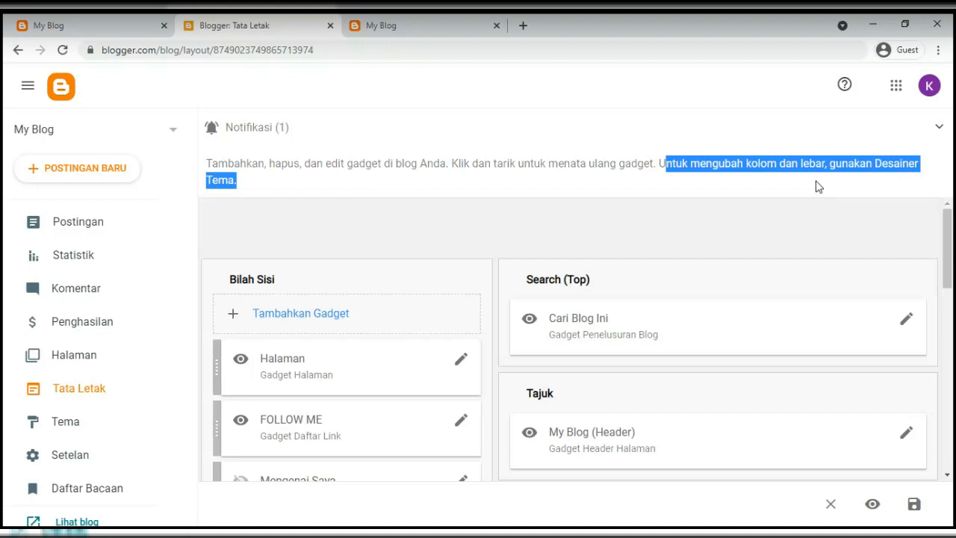
{"action": "left_click", "coordinate": [893, 182]}
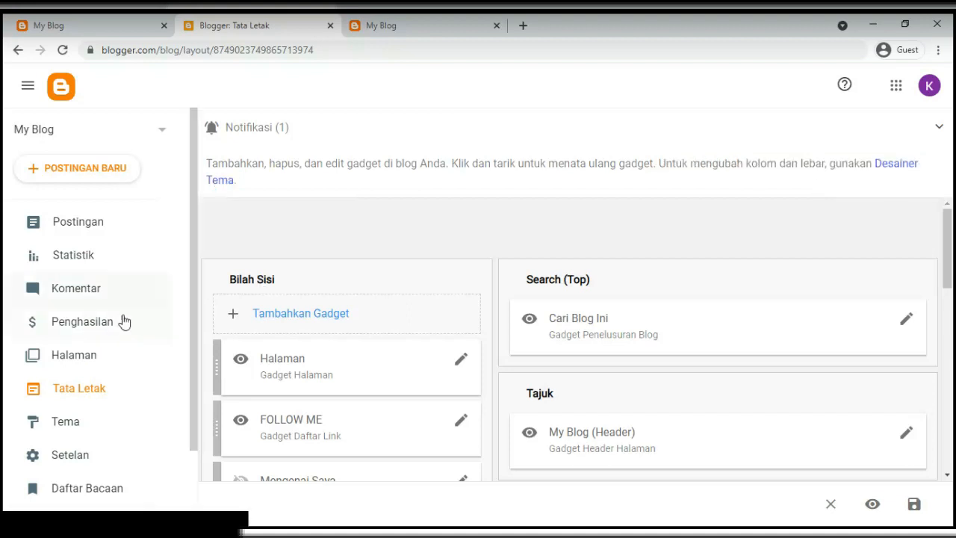
Move between Tema and Tata Letak, ending on the Tema page listing Soho Pink
{"action": "left_click", "coordinate": [78, 423]}
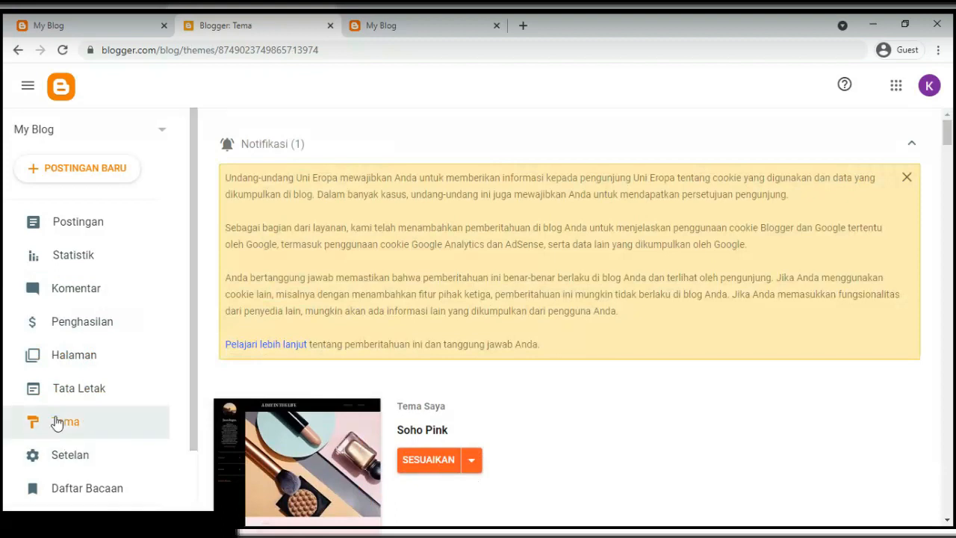
{"action": "left_click", "coordinate": [66, 389]}
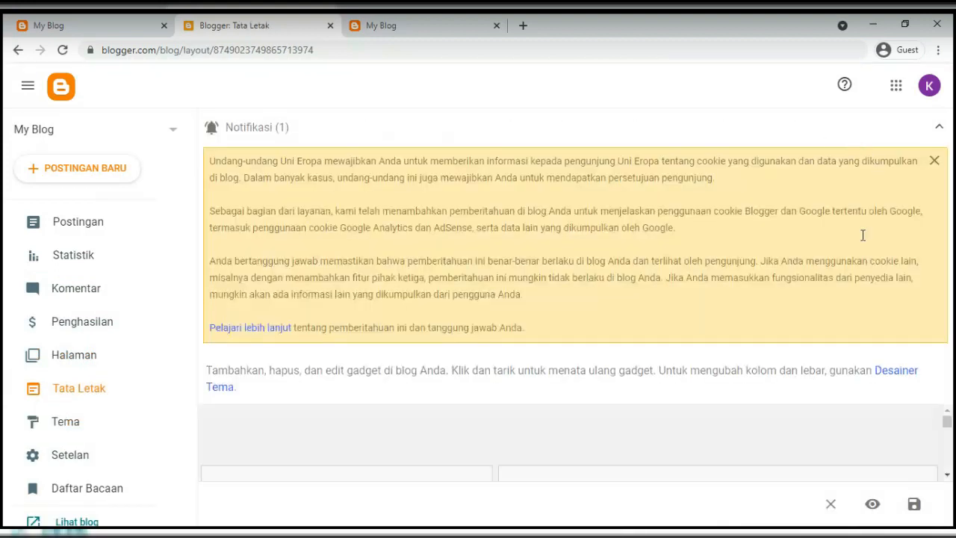
{"action": "left_click", "coordinate": [252, 133]}
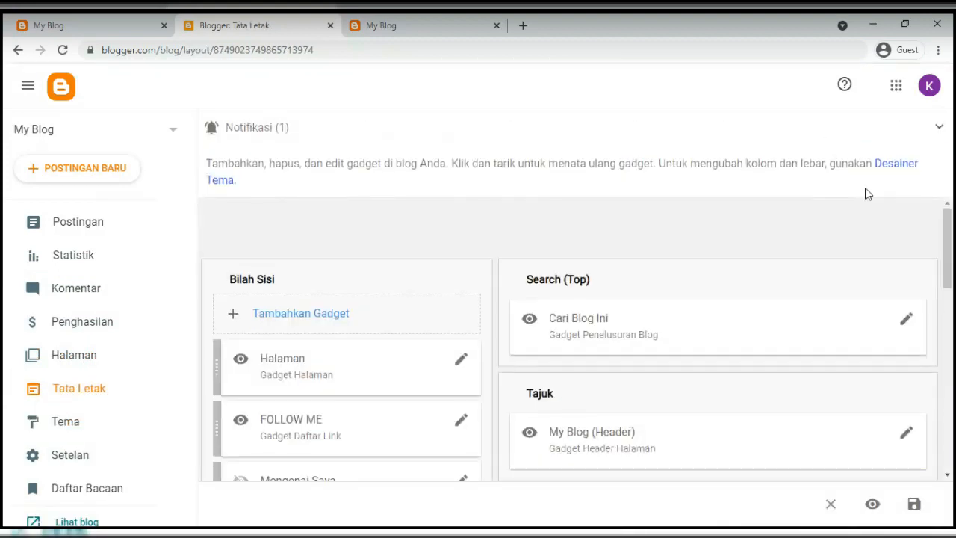
{"action": "left_click", "coordinate": [66, 422]}
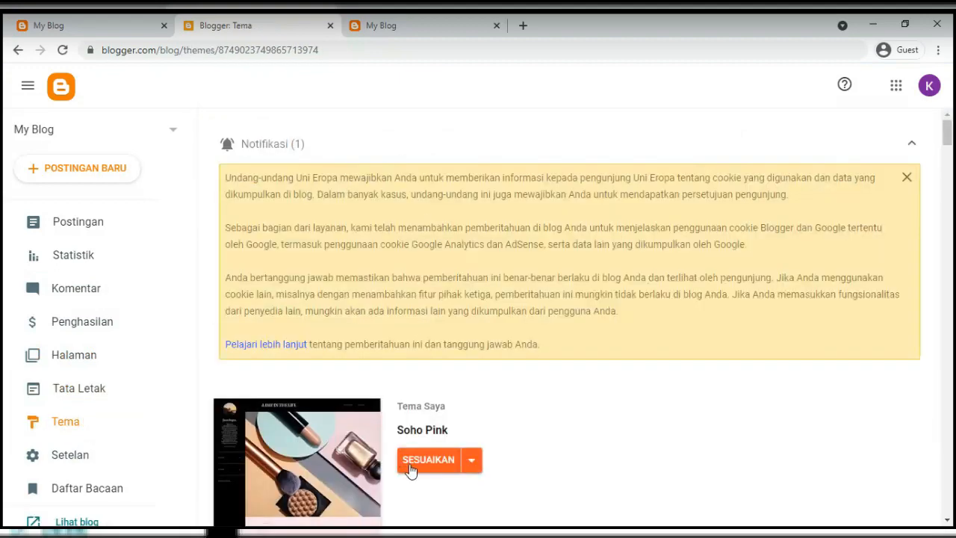
Open the Soho Pink customizer via SESUAIKAN and collapse the Notifikasi banner
{"action": "left_click", "coordinate": [410, 463]}
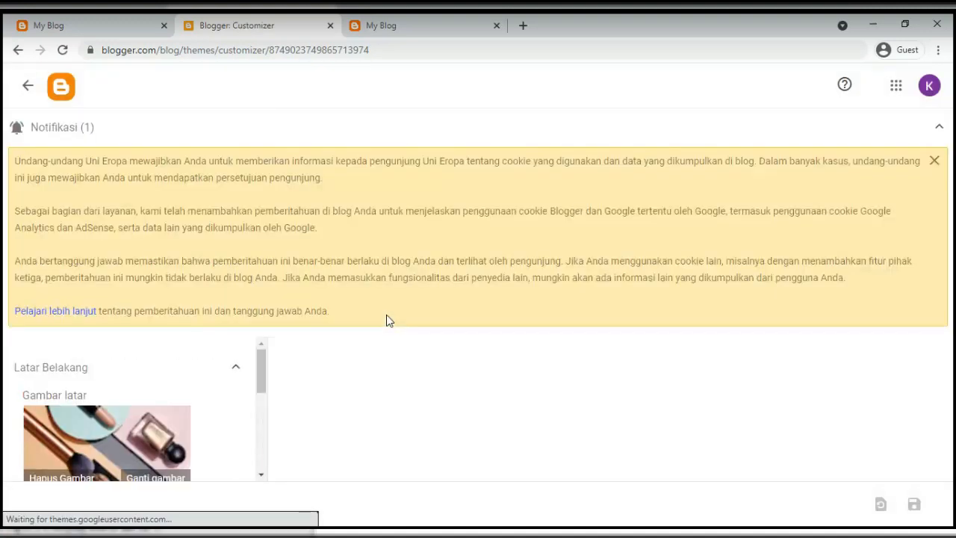
{"action": "left_click", "coordinate": [41, 128]}
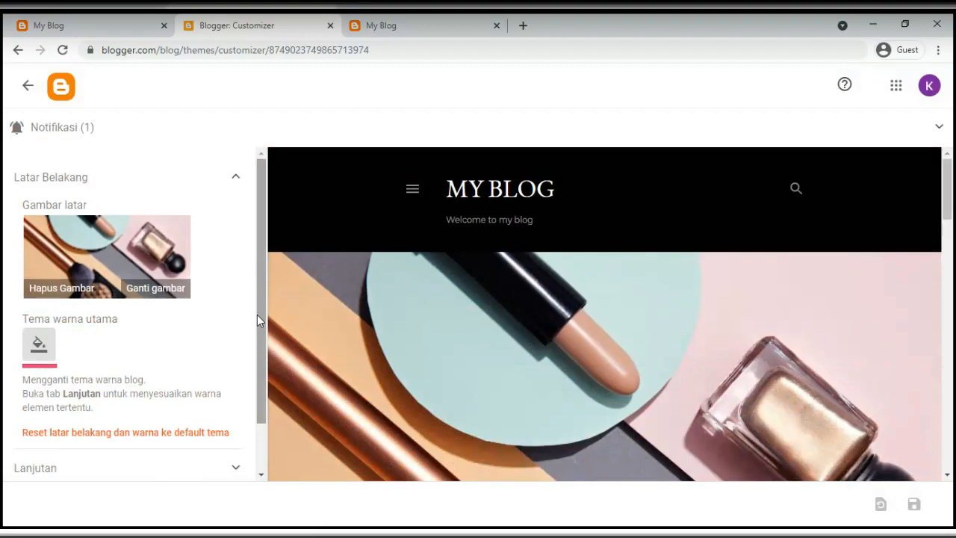
{"action": "scroll", "coordinate": [510, 306], "scroll_direction": "down", "scroll_amount": 1}
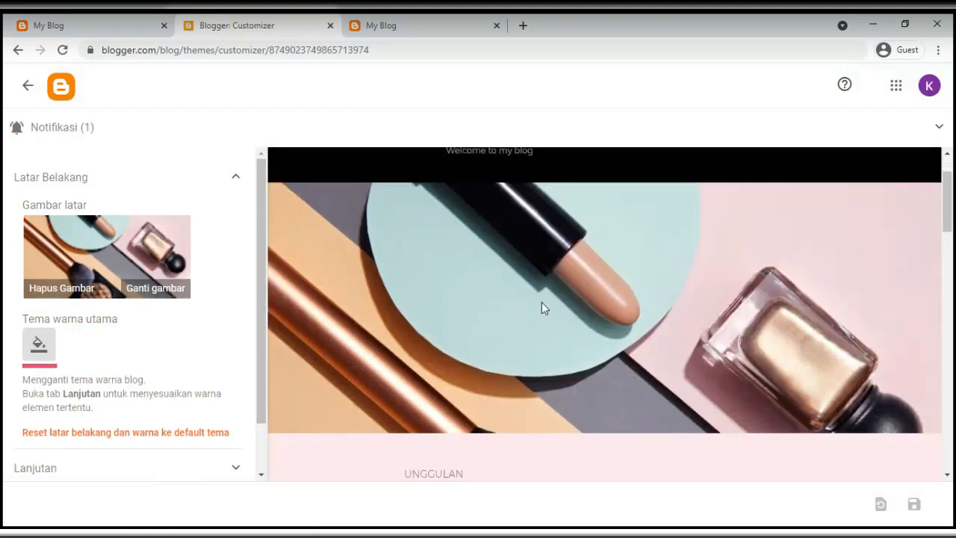
Glance at the first live blog tab before returning to the customizer
{"action": "left_click", "coordinate": [71, 25]}
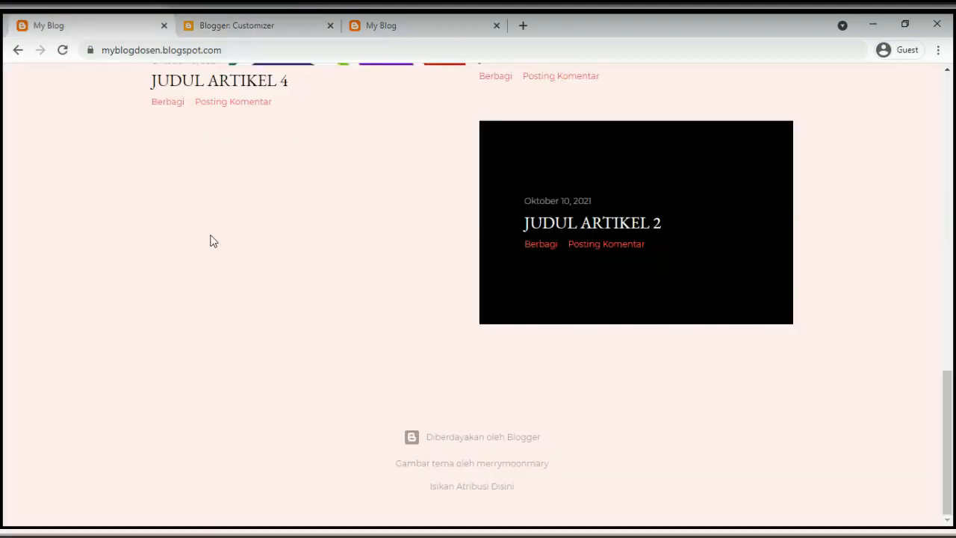
{"action": "scroll", "coordinate": [210, 243], "scroll_direction": "up", "scroll_amount": 10}
{"action": "scroll", "coordinate": [455, 281], "scroll_direction": "up", "scroll_amount": 3}
{"action": "scroll", "coordinate": [440, 267], "scroll_direction": "down", "scroll_amount": 1}
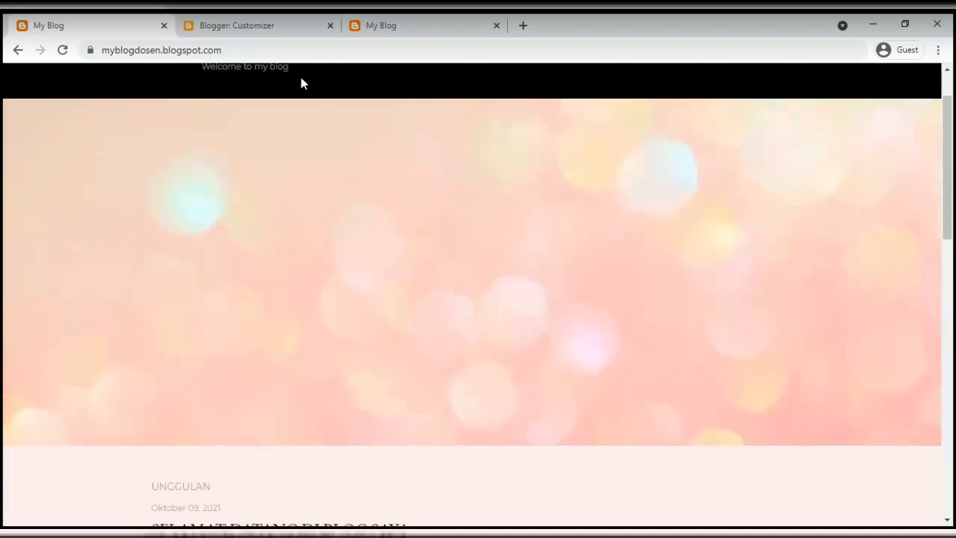
{"action": "left_click", "coordinate": [263, 26]}
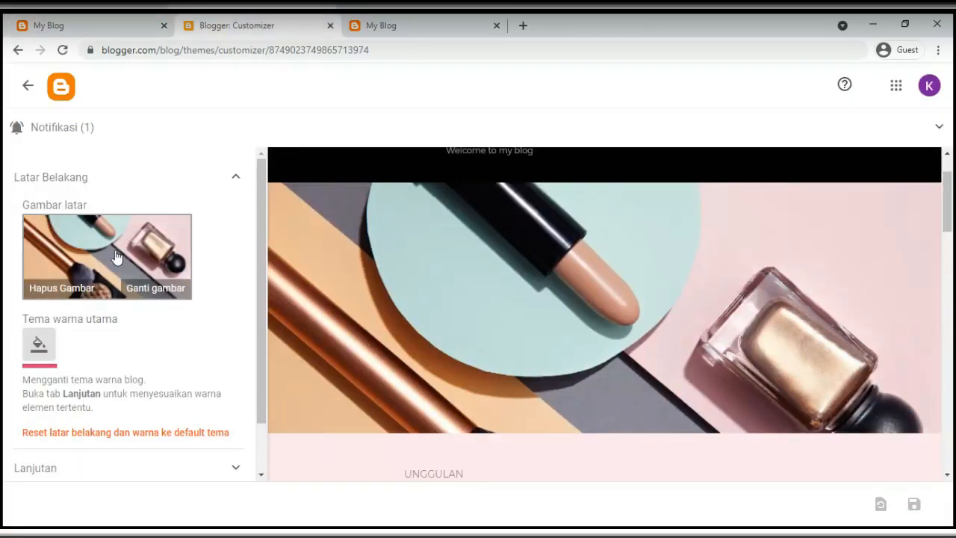
Set the background image to the pink bokeh picture and confirm with SELESAI
{"action": "left_click", "coordinate": [159, 293]}
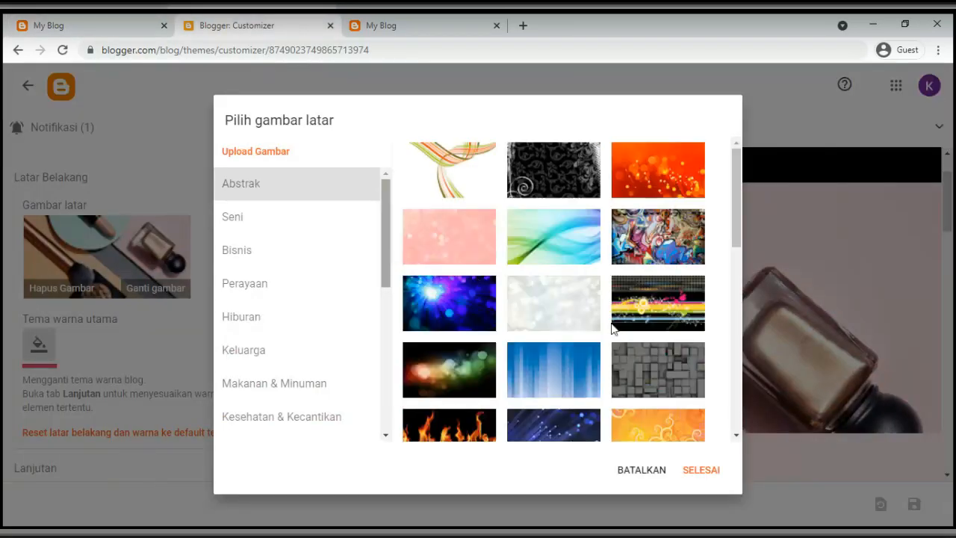
{"action": "scroll", "coordinate": [469, 320], "scroll_direction": "down", "scroll_amount": 1}
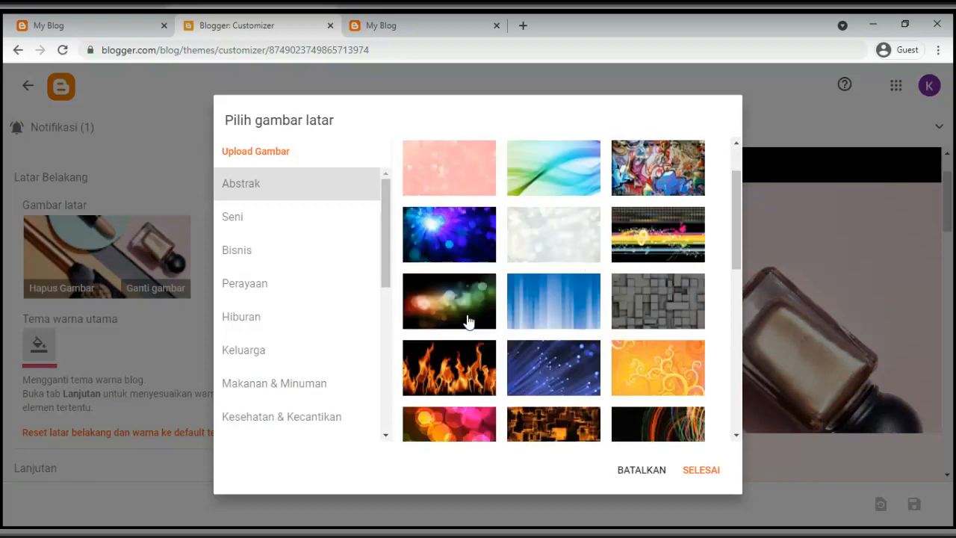
{"action": "scroll", "coordinate": [469, 321], "scroll_direction": "down", "scroll_amount": 4}
{"action": "scroll", "coordinate": [482, 336], "scroll_direction": "up", "scroll_amount": 5}
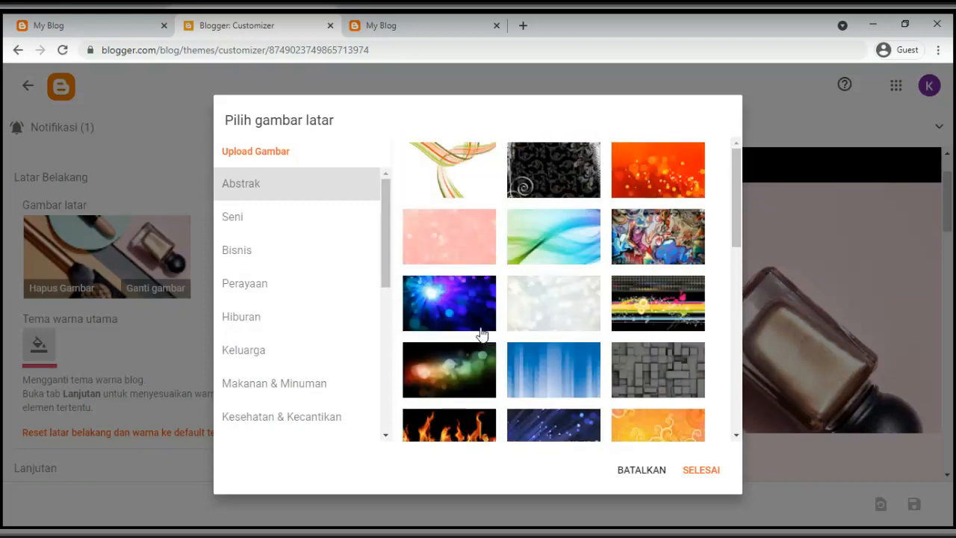
{"action": "left_click", "coordinate": [450, 247]}
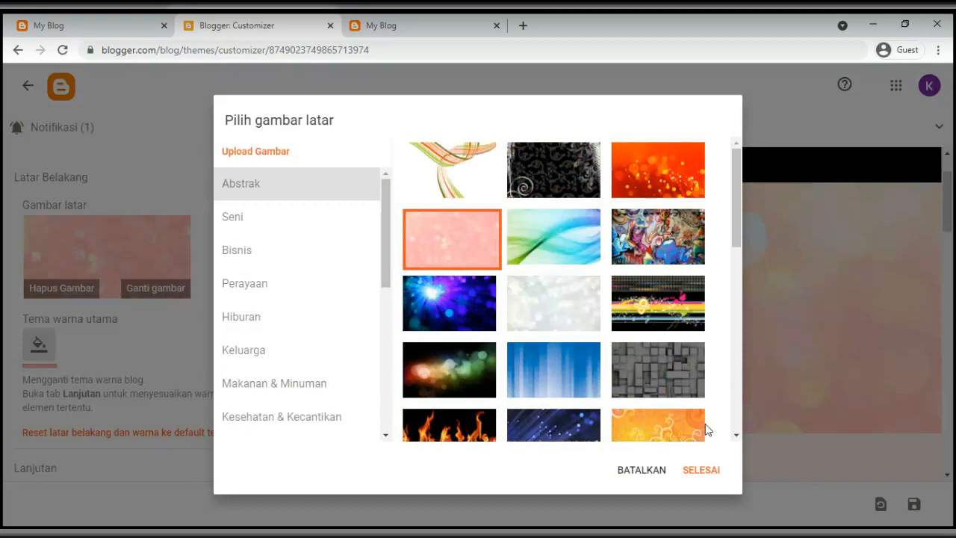
{"action": "left_click", "coordinate": [701, 470]}
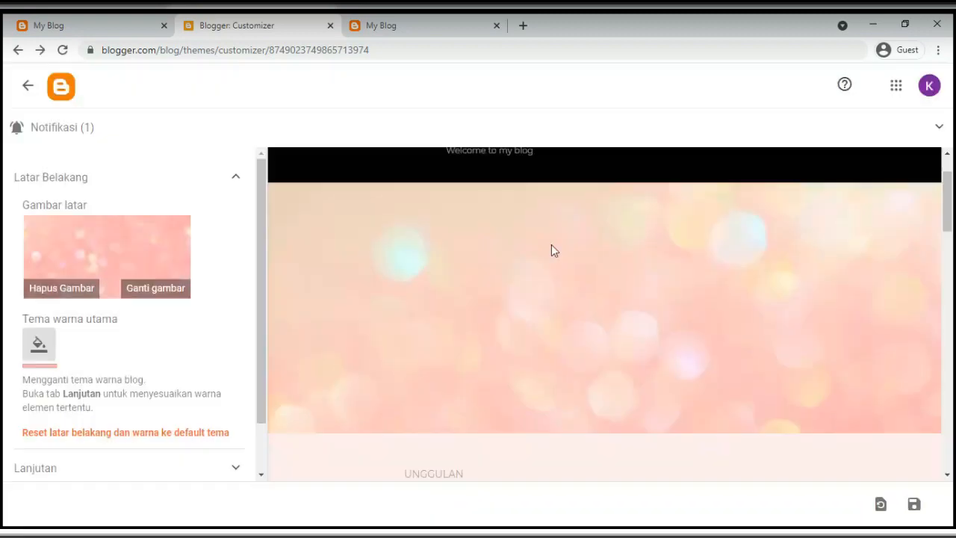
Compare the pink bokeh preview in the customizer with the live blog
{"action": "scroll", "coordinate": [608, 301], "scroll_direction": "down", "scroll_amount": 3}
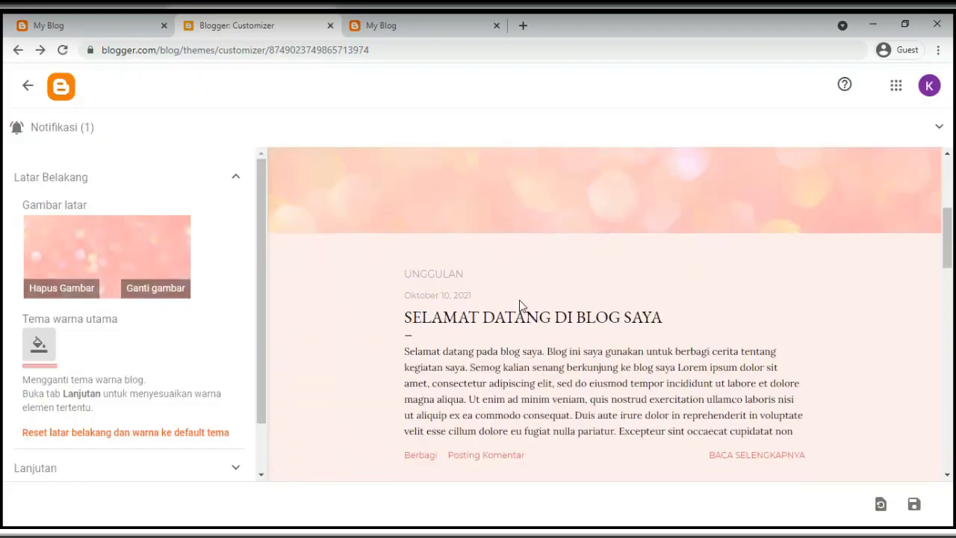
{"action": "scroll", "coordinate": [520, 306], "scroll_direction": "up", "scroll_amount": 4}
{"action": "left_click", "coordinate": [379, 26]}
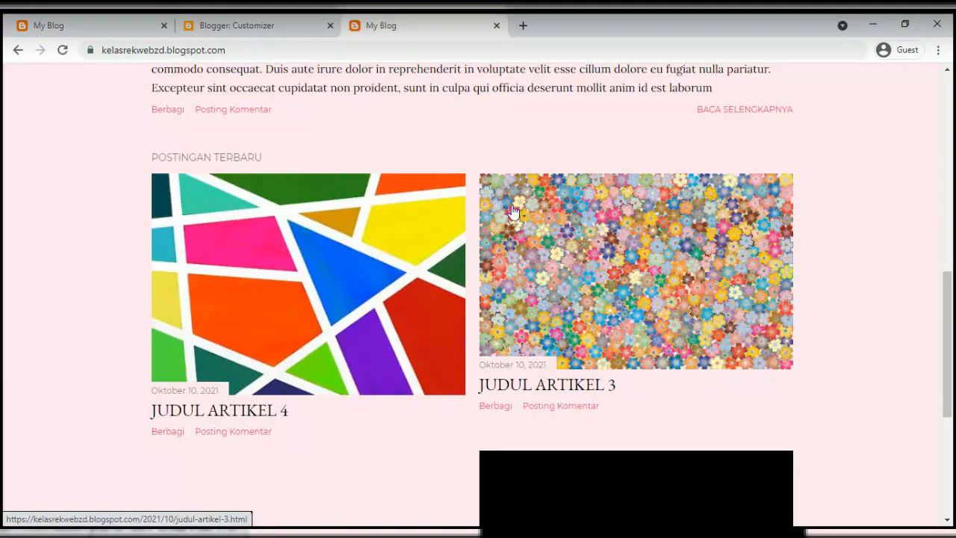
{"action": "left_click", "coordinate": [269, 28]}
{"action": "scroll", "coordinate": [590, 346], "scroll_direction": "down", "scroll_amount": 3}
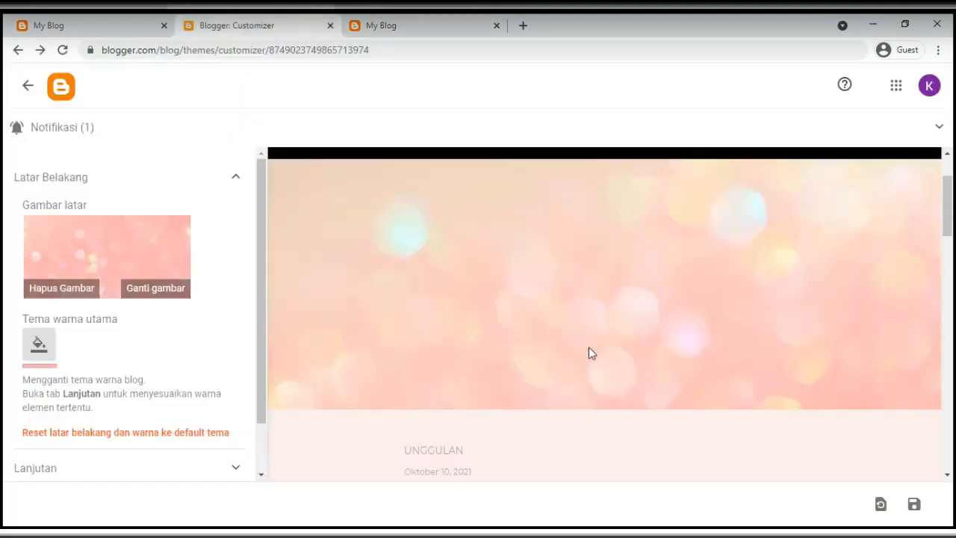
{"action": "scroll", "coordinate": [84, 390], "scroll_direction": "down", "scroll_amount": 2}
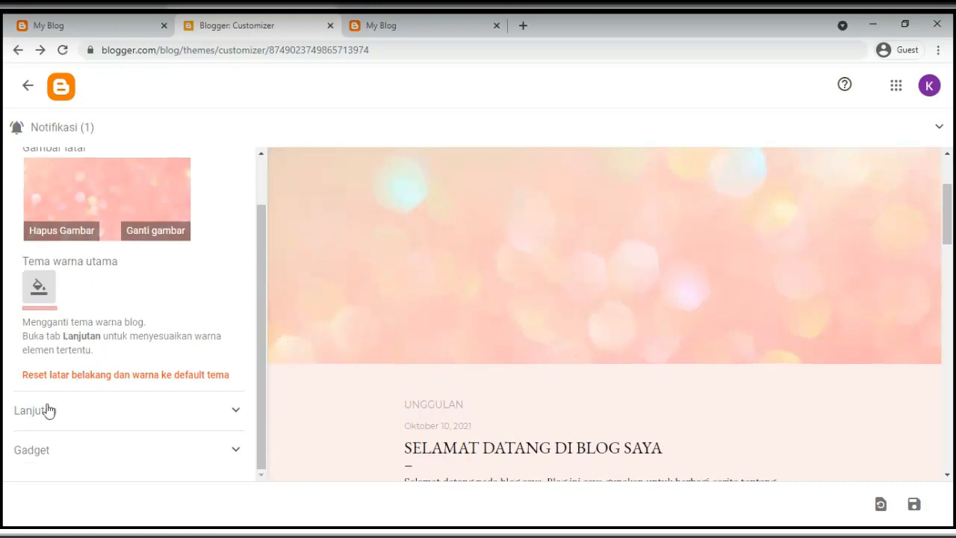
{"action": "scroll", "coordinate": [98, 300], "scroll_direction": "up", "scroll_amount": 2}
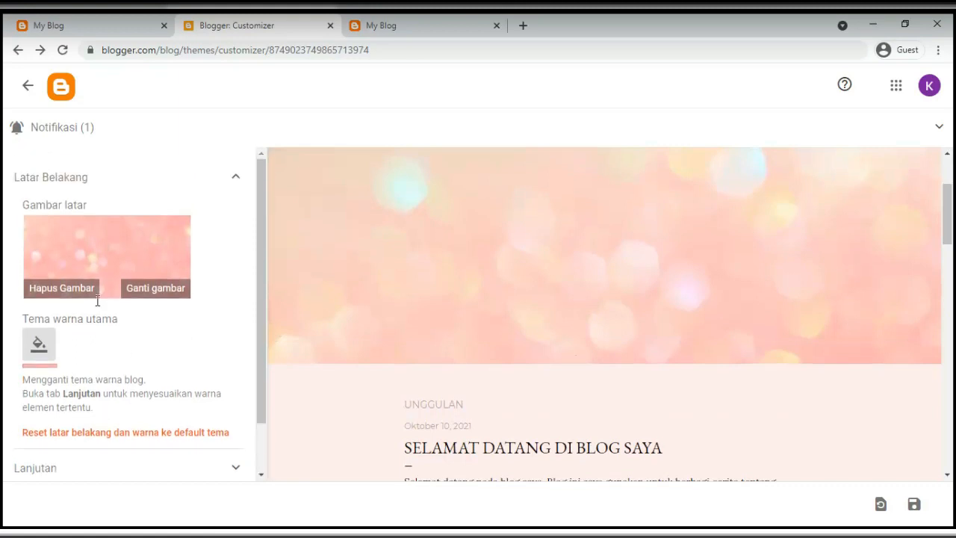
Collapse Latar Belakang, expand Lanjutan and browse the element list, keeping Isi
{"action": "left_click", "coordinate": [70, 178]}
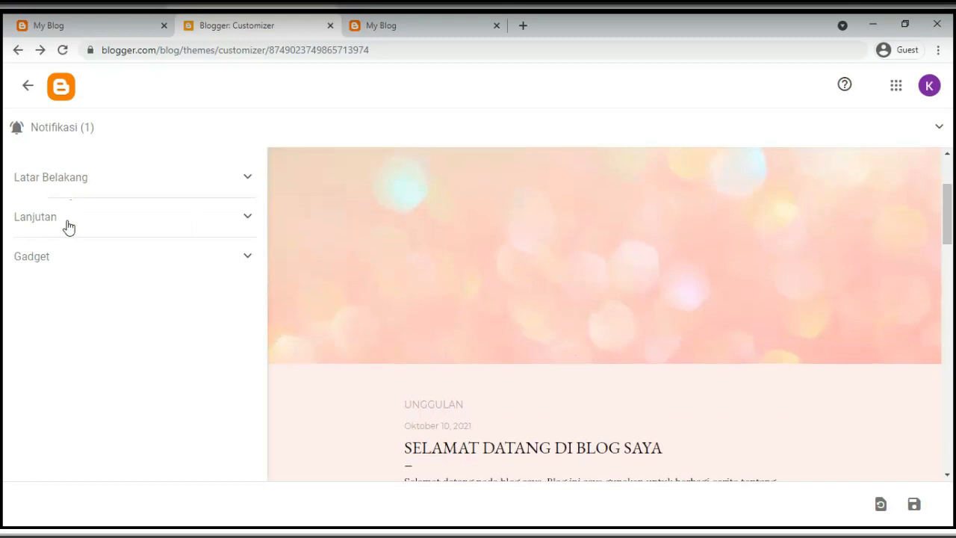
{"action": "left_click", "coordinate": [246, 223]}
{"action": "left_click", "coordinate": [39, 255]}
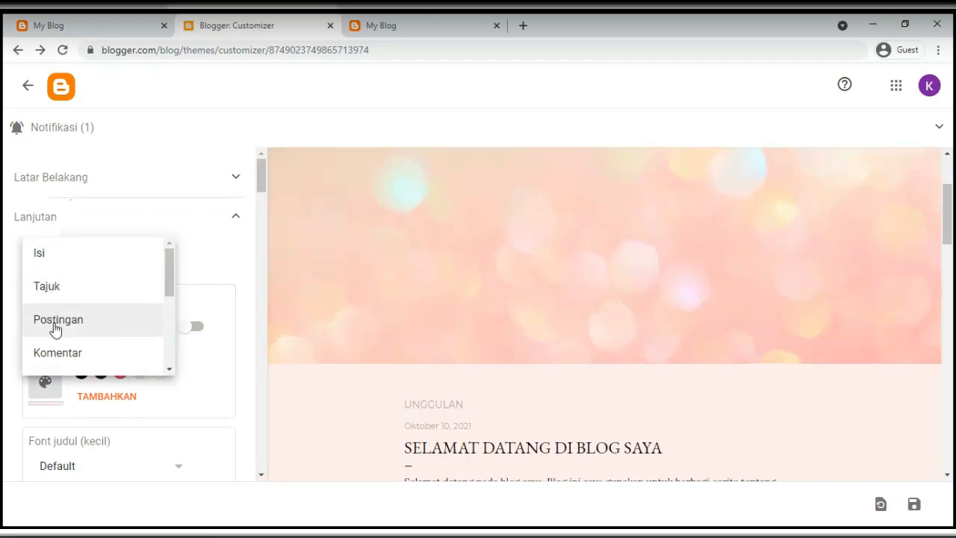
{"action": "scroll", "coordinate": [71, 344], "scroll_direction": "down", "scroll_amount": 1}
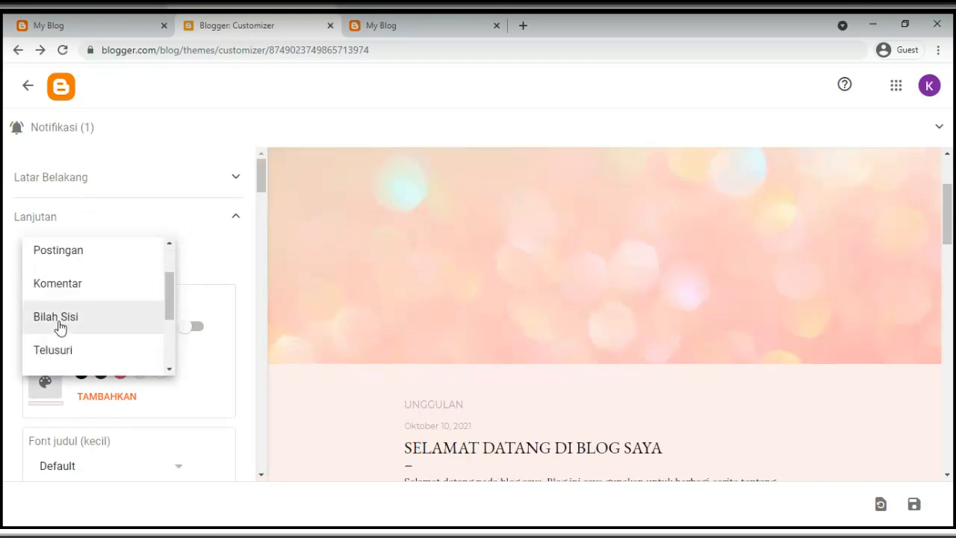
{"action": "scroll", "coordinate": [60, 327], "scroll_direction": "down", "scroll_amount": 1}
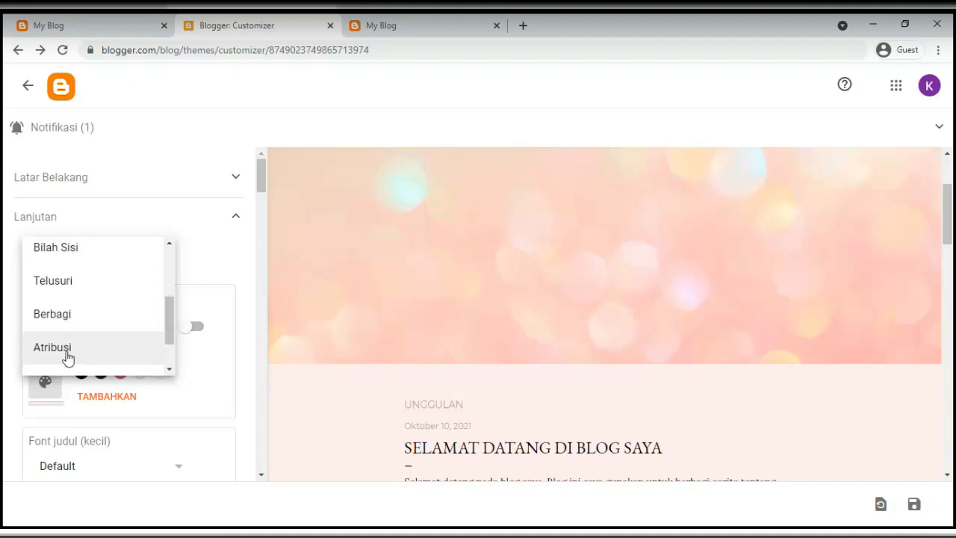
{"action": "scroll", "coordinate": [67, 357], "scroll_direction": "up", "scroll_amount": 2}
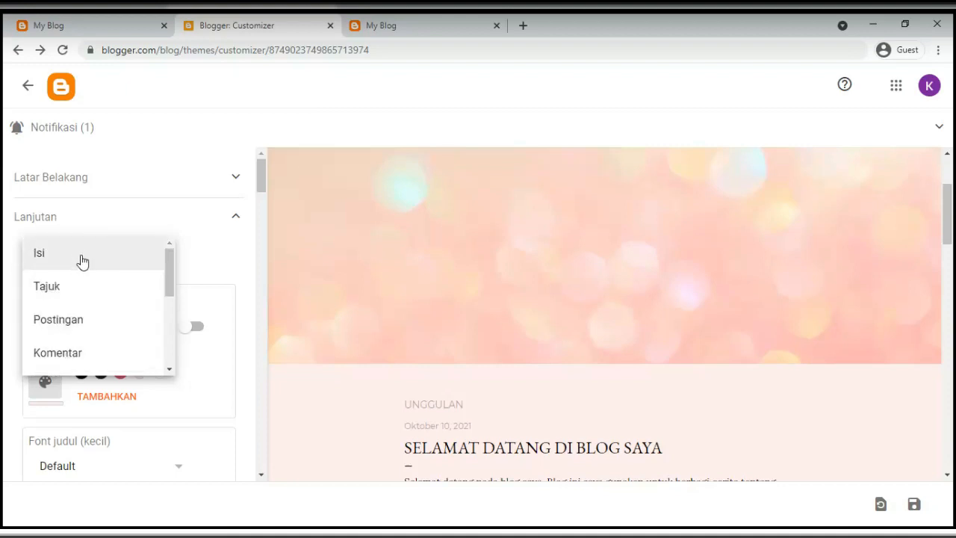
{"action": "left_click", "coordinate": [207, 242]}
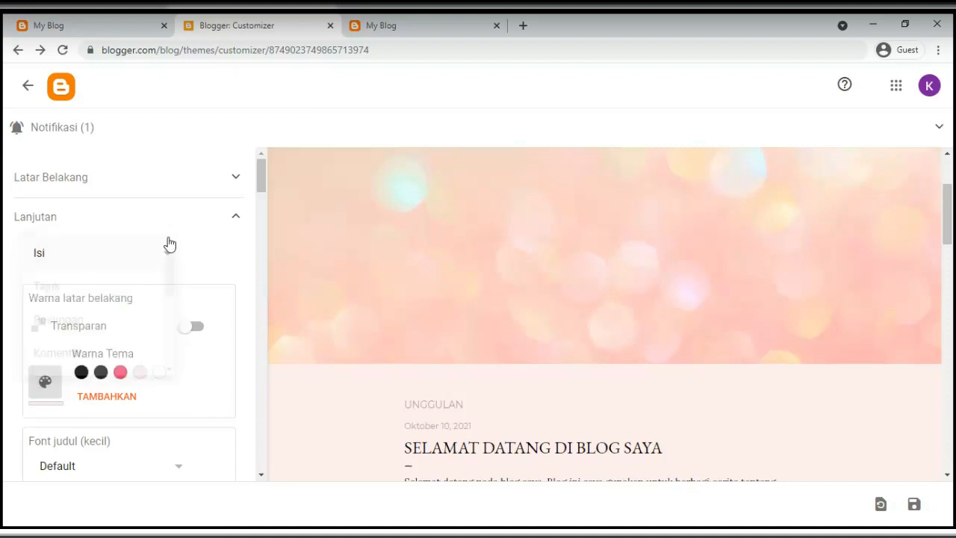
{"action": "left_click", "coordinate": [221, 250]}
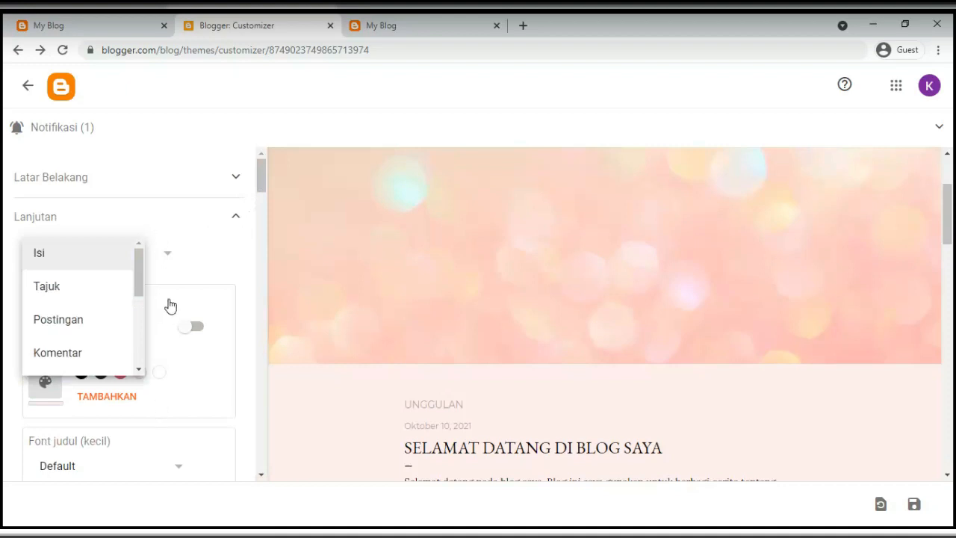
{"action": "left_click", "coordinate": [170, 257]}
Choose Isi and look over its background colour, title font and colour settings
{"action": "left_click", "coordinate": [56, 258]}
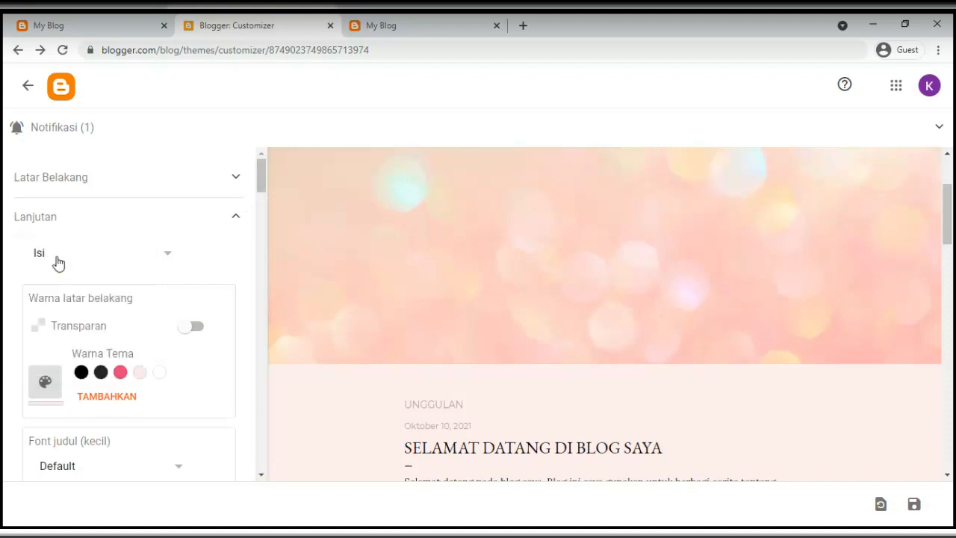
{"action": "double_click", "coordinate": [96, 333]}
{"action": "scroll", "coordinate": [99, 344], "scroll_direction": "down", "scroll_amount": 2}
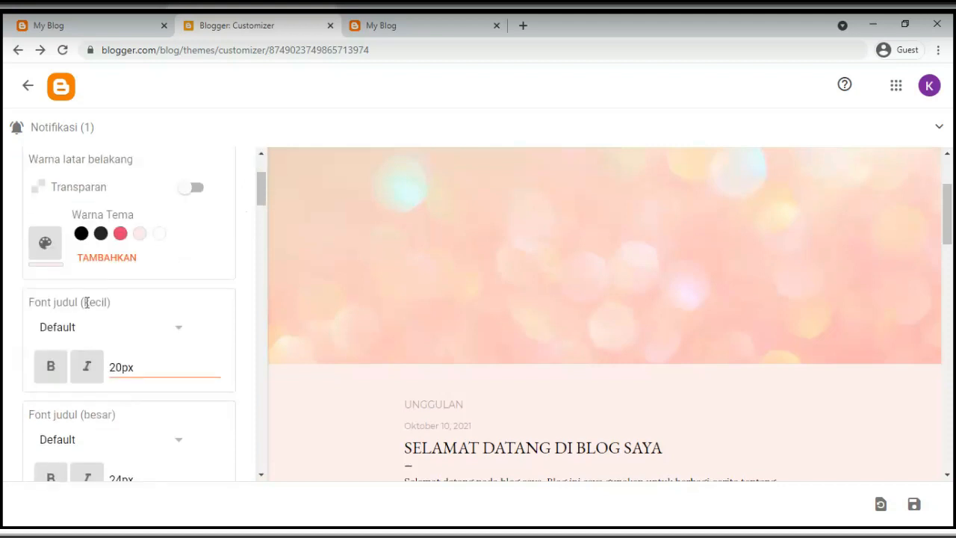
{"action": "triple_click", "coordinate": [91, 302]}
{"action": "scroll", "coordinate": [85, 320], "scroll_direction": "down", "scroll_amount": 2}
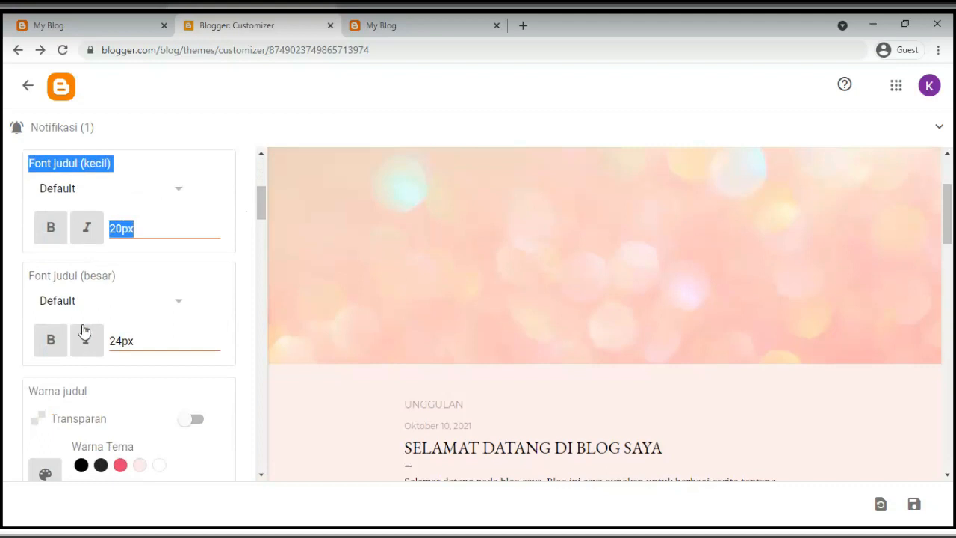
{"action": "double_click", "coordinate": [64, 277]}
{"action": "scroll", "coordinate": [91, 321], "scroll_direction": "down", "scroll_amount": 2}
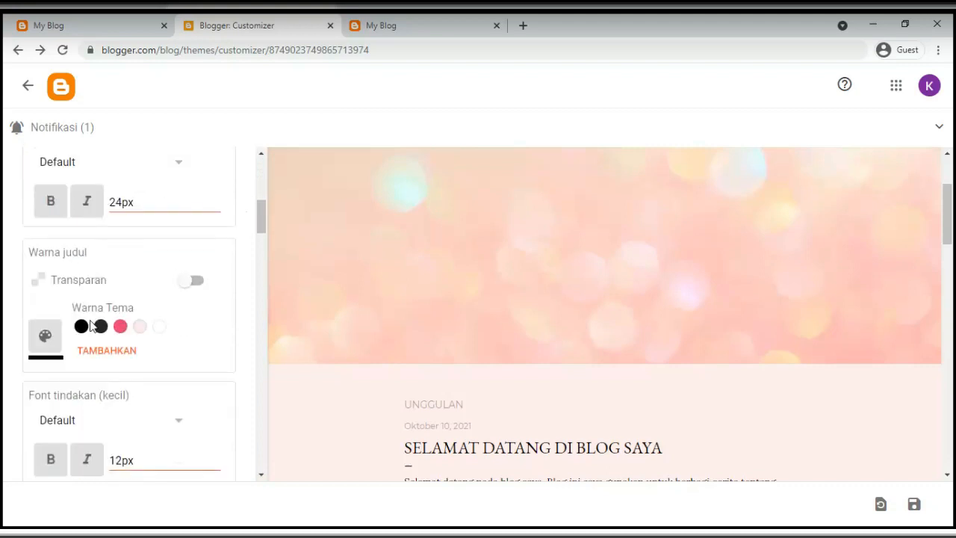
{"action": "scroll", "coordinate": [87, 313], "scroll_direction": "down", "scroll_amount": 6}
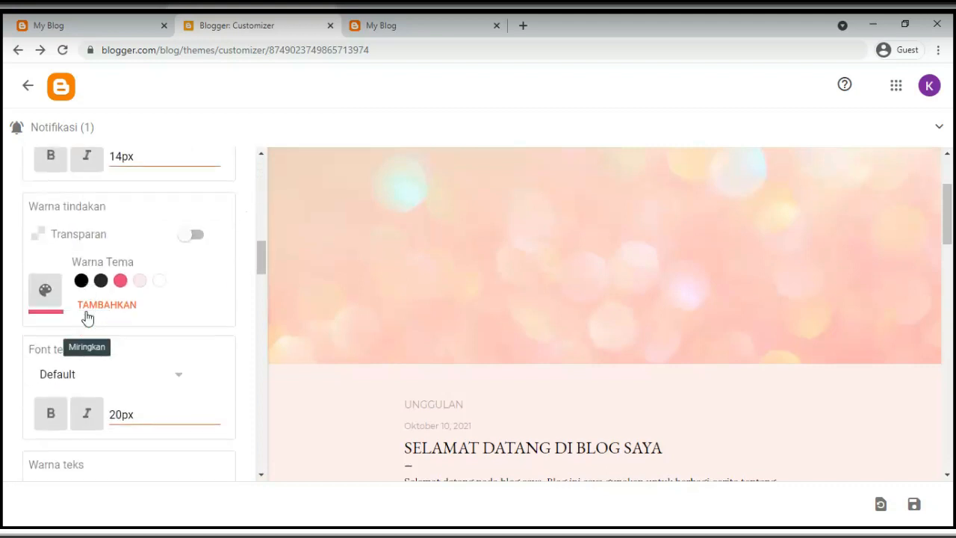
{"action": "scroll", "coordinate": [88, 320], "scroll_direction": "down", "scroll_amount": 3}
{"action": "scroll", "coordinate": [87, 320], "scroll_direction": "up", "scroll_amount": 8}
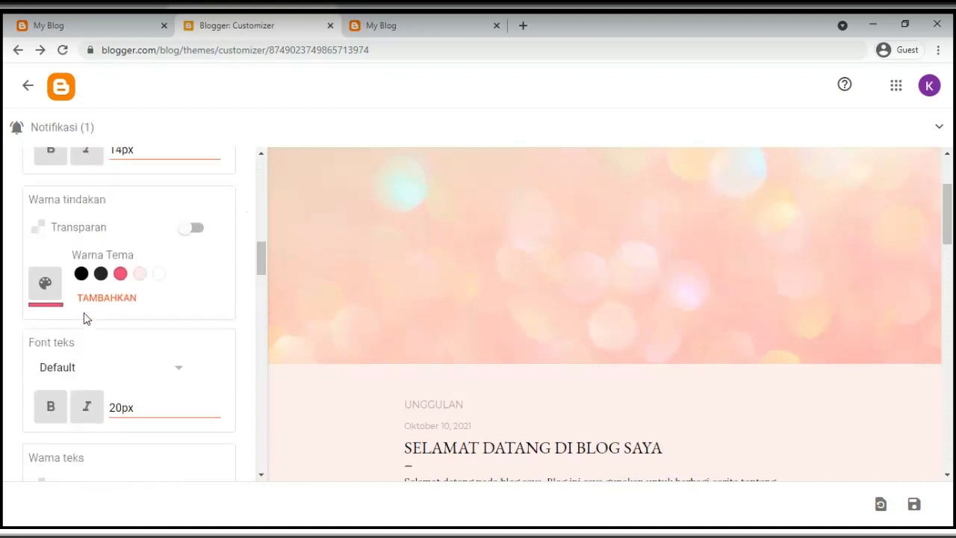
{"action": "scroll", "coordinate": [82, 313], "scroll_direction": "up", "scroll_amount": 3}
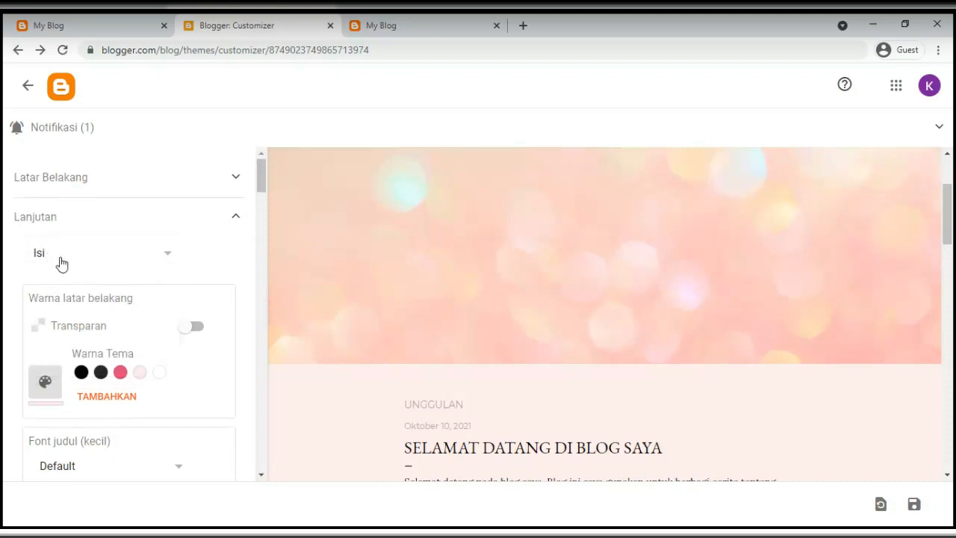
Switch the Lanjutan element from Isi to Tajuk, review its 18px and 36px fonts, then collapse Lanjutan
{"action": "left_click", "coordinate": [166, 253]}
{"action": "left_click", "coordinate": [58, 289]}
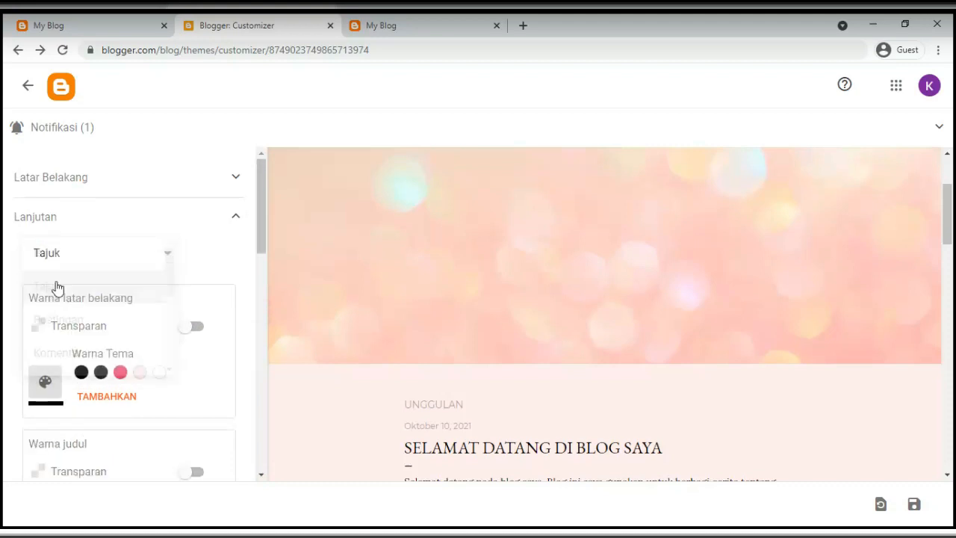
{"action": "scroll", "coordinate": [104, 388], "scroll_direction": "down", "scroll_amount": 3}
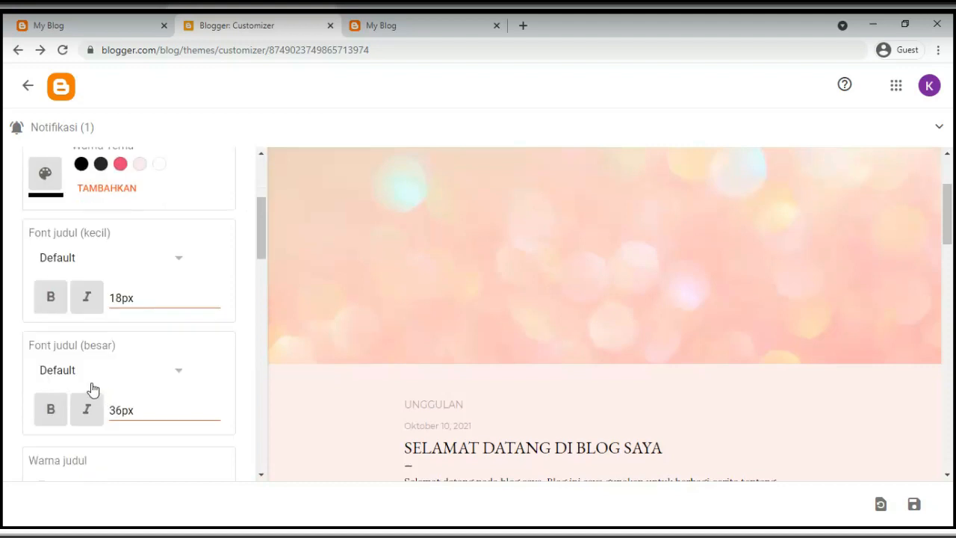
{"action": "scroll", "coordinate": [585, 303], "scroll_direction": "up", "scroll_amount": 2}
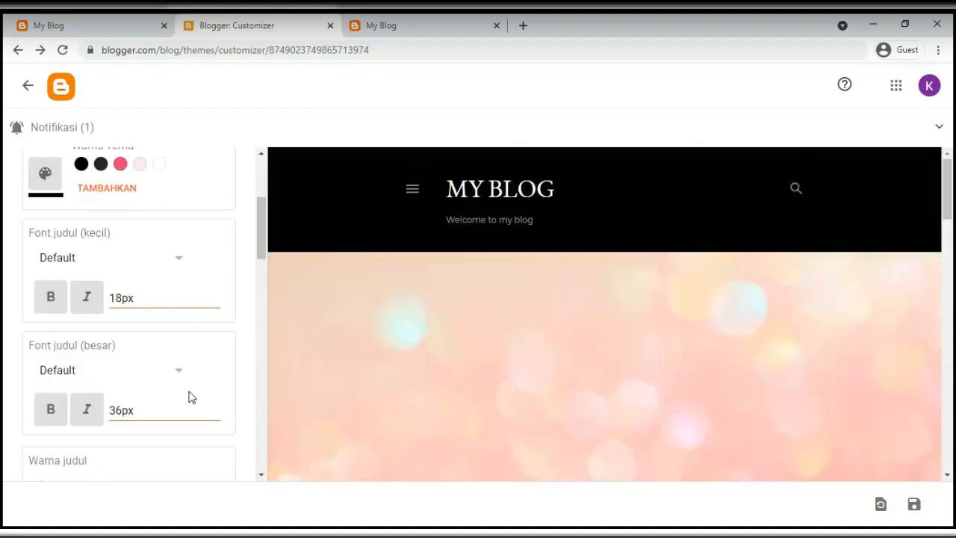
{"action": "scroll", "coordinate": [179, 385], "scroll_direction": "up", "scroll_amount": 3}
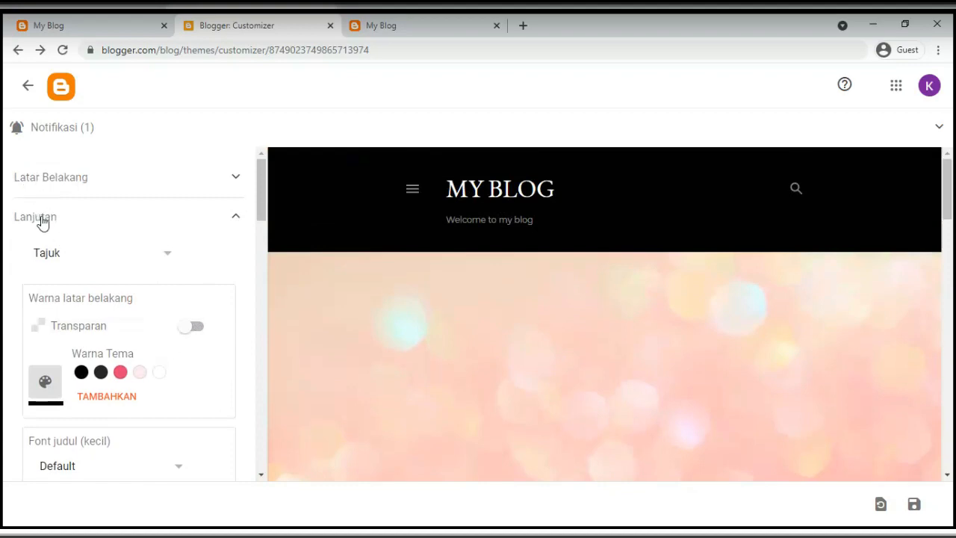
{"action": "left_click", "coordinate": [43, 223]}
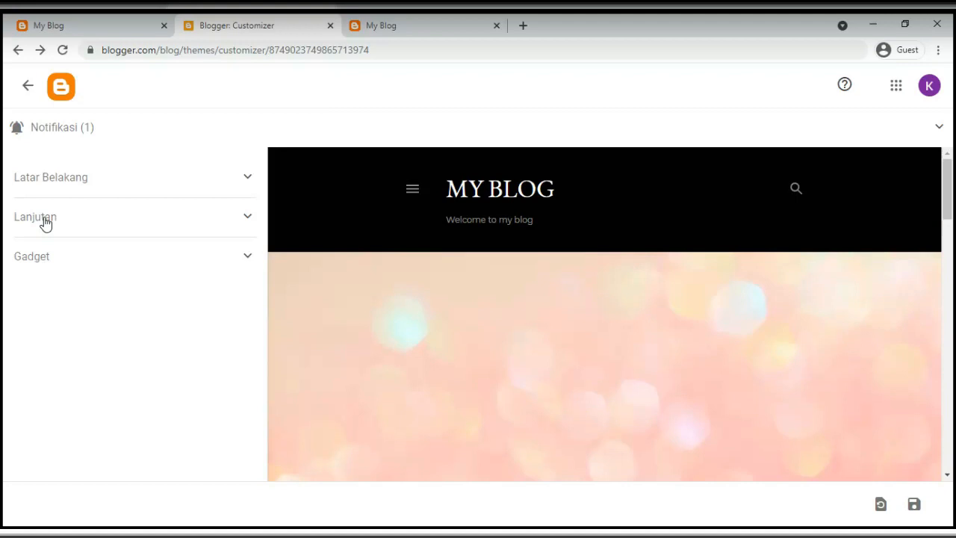
Review the Gadget list in the customizer, leaving Mengenai Saya hidden
{"action": "left_click", "coordinate": [45, 259]}
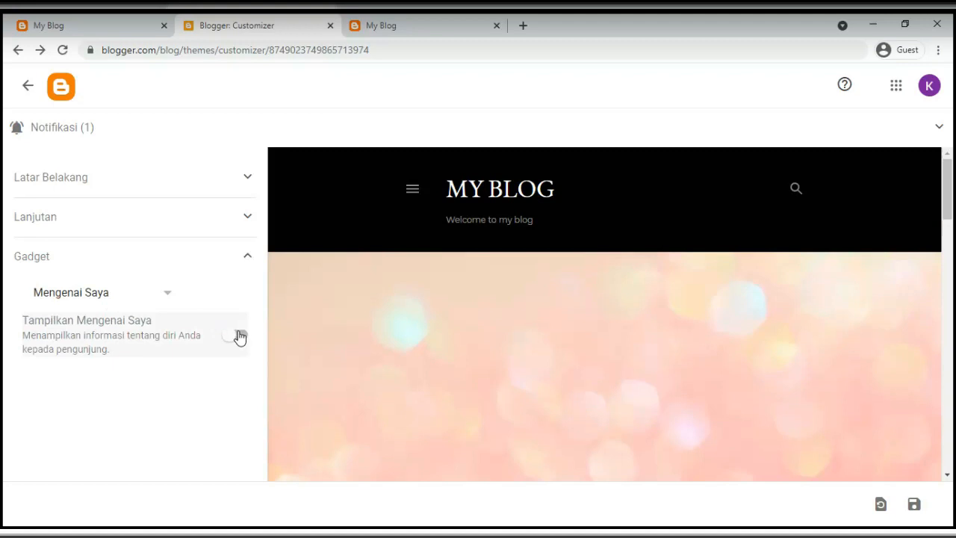
{"action": "left_click", "coordinate": [152, 301]}
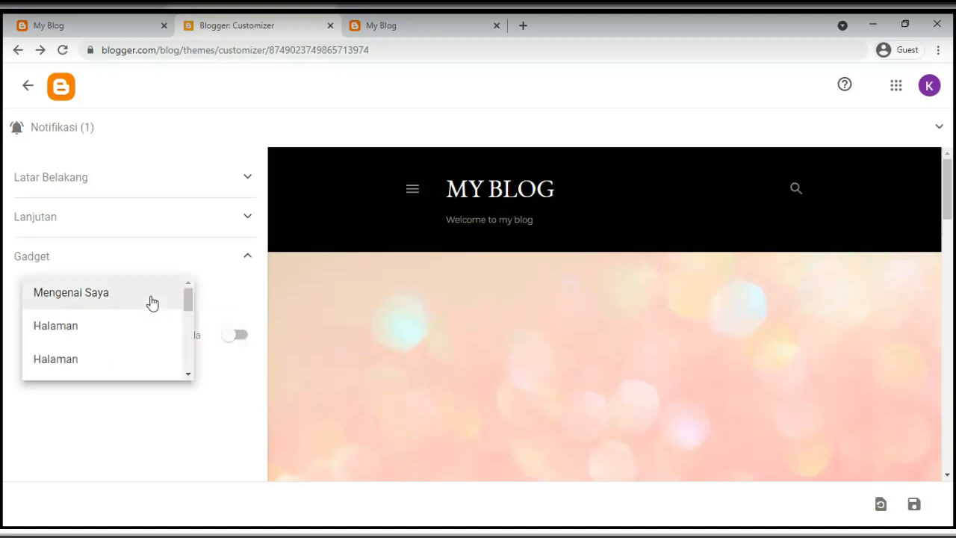
{"action": "scroll", "coordinate": [111, 350], "scroll_direction": "down", "scroll_amount": 4}
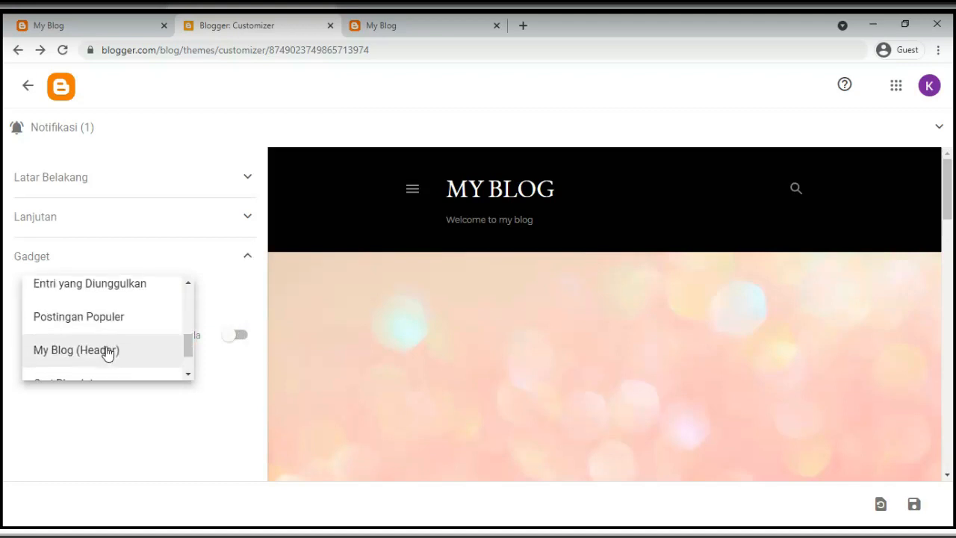
{"action": "scroll", "coordinate": [109, 353], "scroll_direction": "down", "scroll_amount": 2}
{"action": "scroll", "coordinate": [102, 354], "scroll_direction": "up", "scroll_amount": 6}
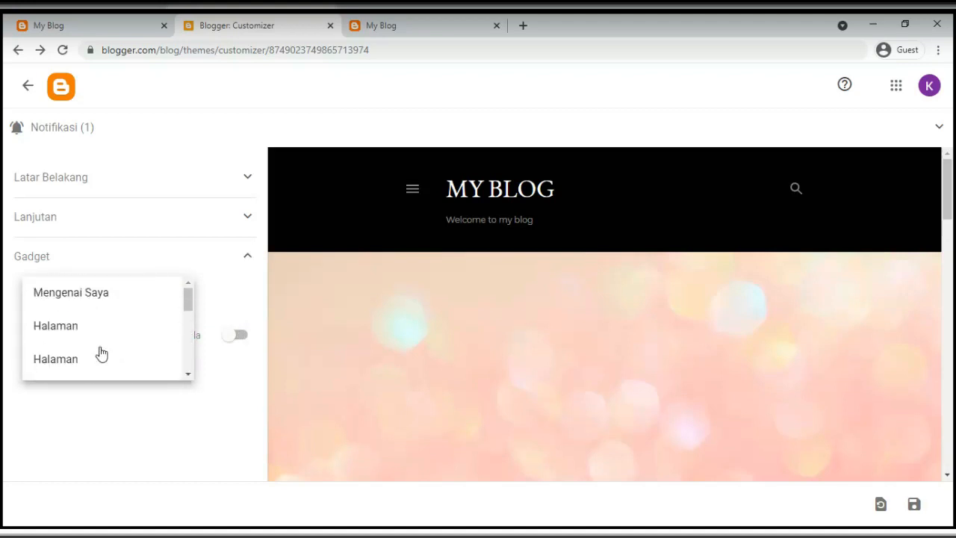
{"action": "left_click", "coordinate": [137, 425]}
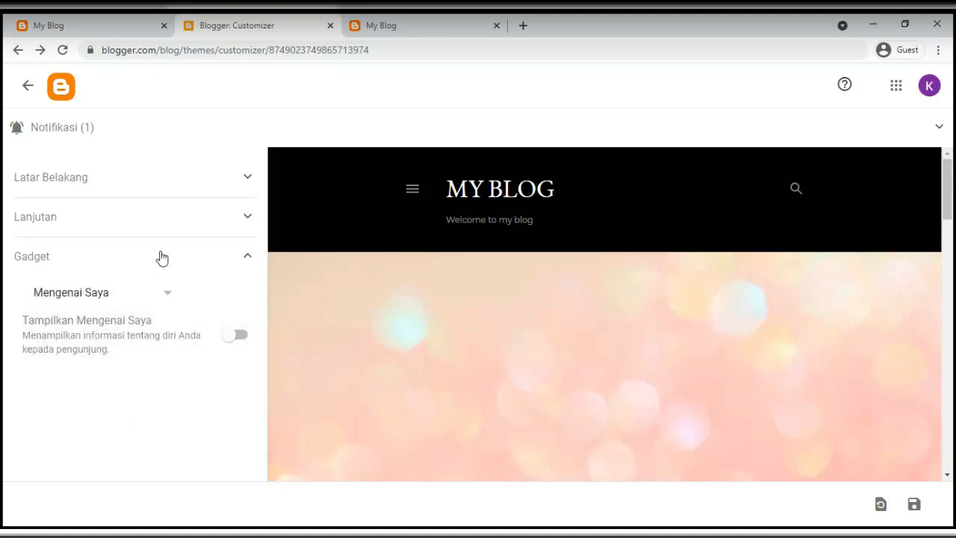
Cancel the unsaved-changes prompt, save the Soho Pink customisations, and return to the Themes page
{"action": "left_click", "coordinate": [29, 86]}
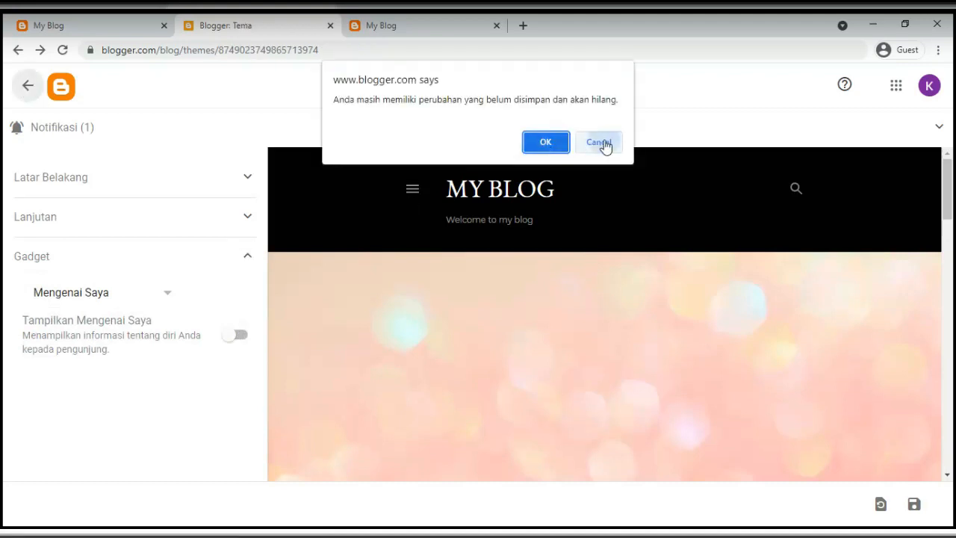
{"action": "left_click", "coordinate": [604, 146]}
{"action": "scroll", "coordinate": [544, 335], "scroll_direction": "down", "scroll_amount": 4}
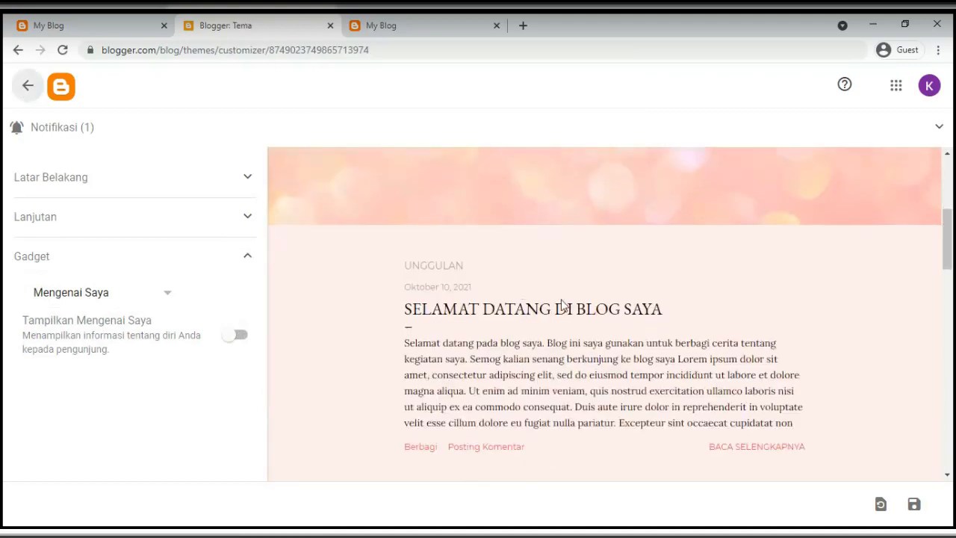
{"action": "left_click", "coordinate": [914, 508]}
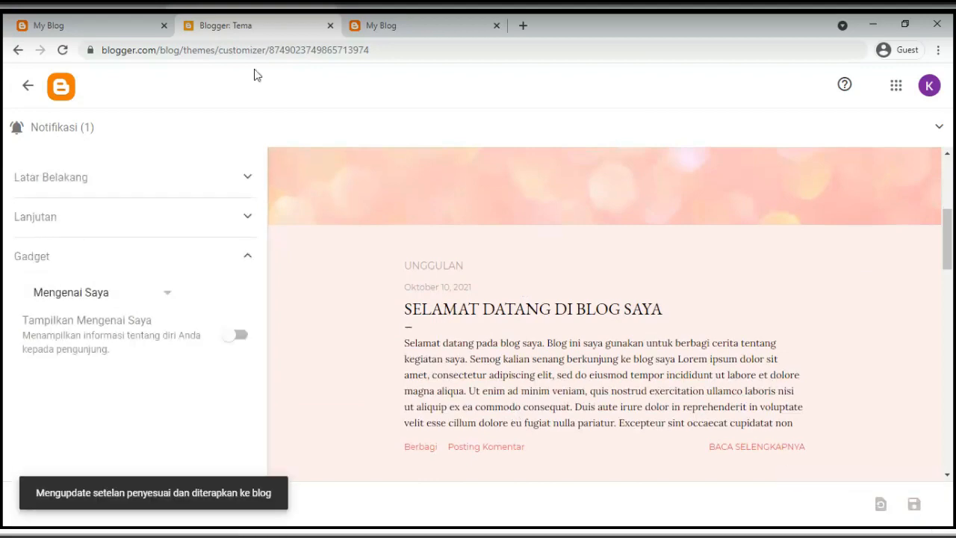
{"action": "left_click", "coordinate": [28, 86]}
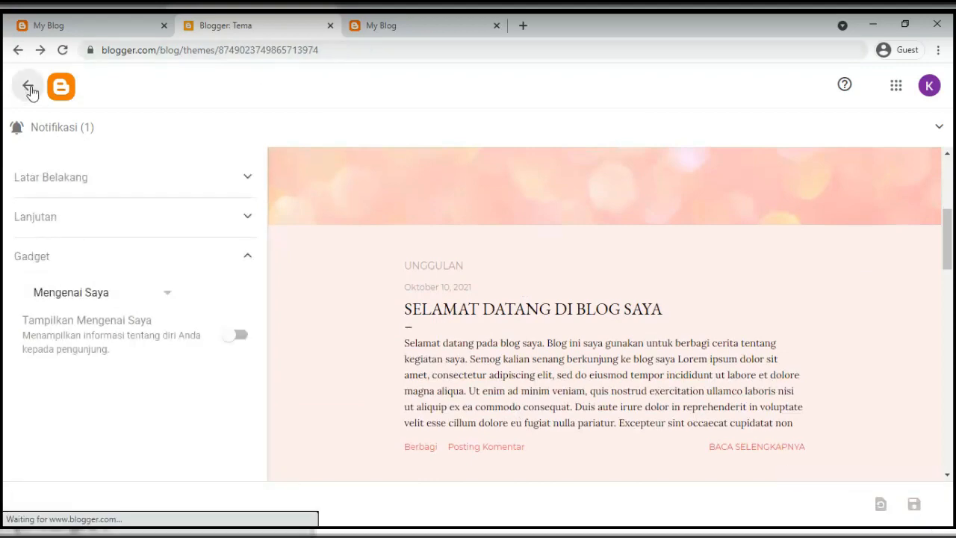
Reload the live blog to confirm the new pink bokeh background
{"action": "left_click", "coordinate": [419, 23]}
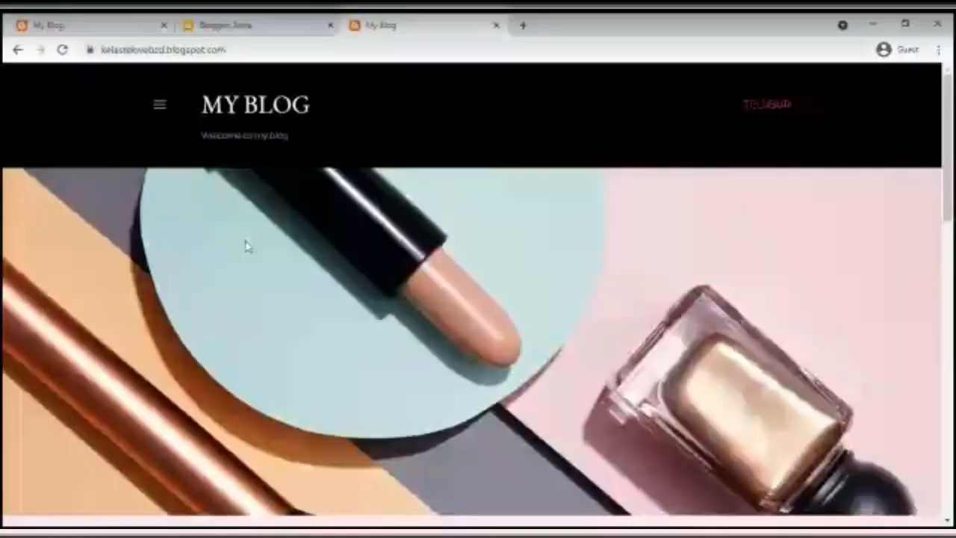
{"action": "left_click", "coordinate": [62, 50]}
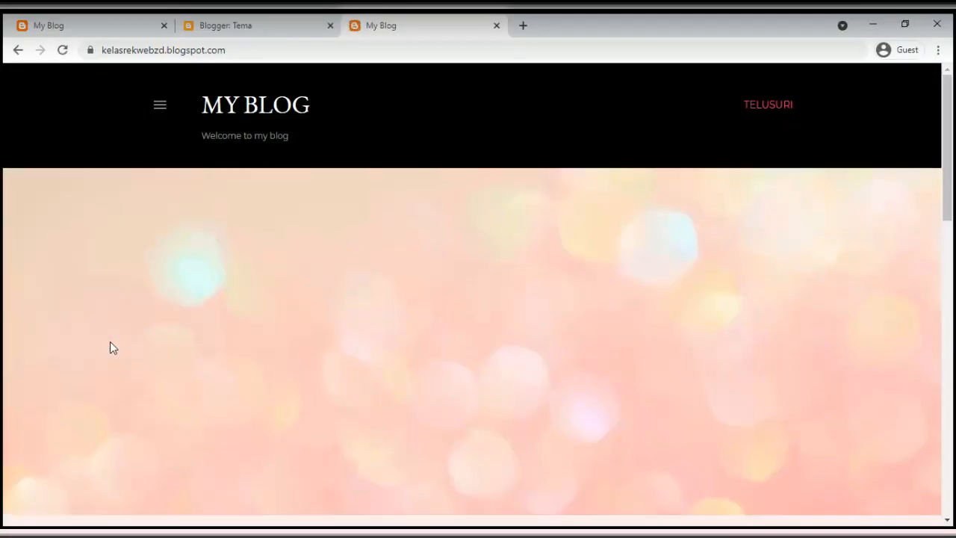
{"action": "scroll", "coordinate": [349, 261], "scroll_direction": "down", "scroll_amount": 2}
{"action": "scroll", "coordinate": [348, 257], "scroll_direction": "up", "scroll_amount": 3}
Browse the blog's Tentang Saya page through the navigation menu
{"action": "left_click", "coordinate": [159, 106]}
{"action": "left_click", "coordinate": [77, 200]}
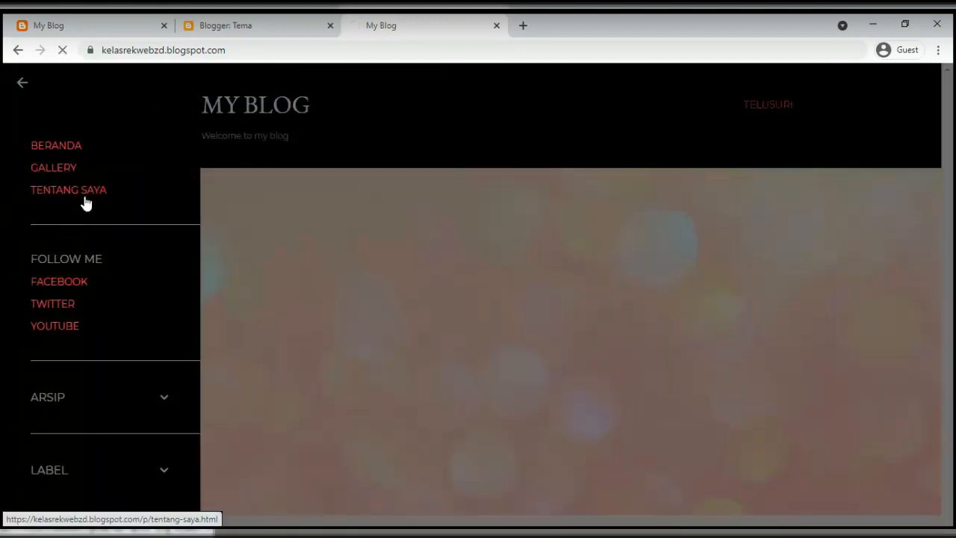
{"action": "scroll", "coordinate": [419, 234], "scroll_direction": "down", "scroll_amount": 1}
{"action": "scroll", "coordinate": [366, 234], "scroll_direction": "down", "scroll_amount": 6}
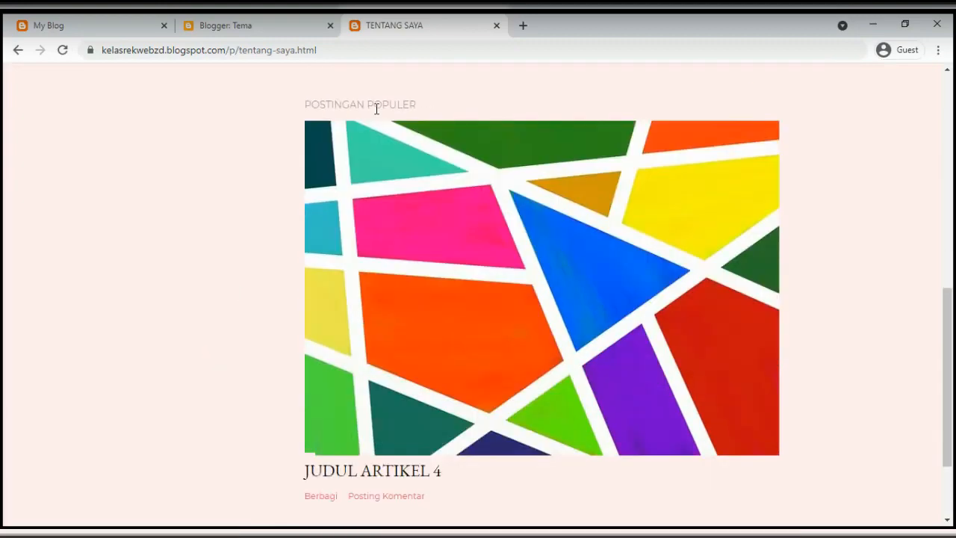
{"action": "scroll", "coordinate": [212, 283], "scroll_direction": "up", "scroll_amount": 5}
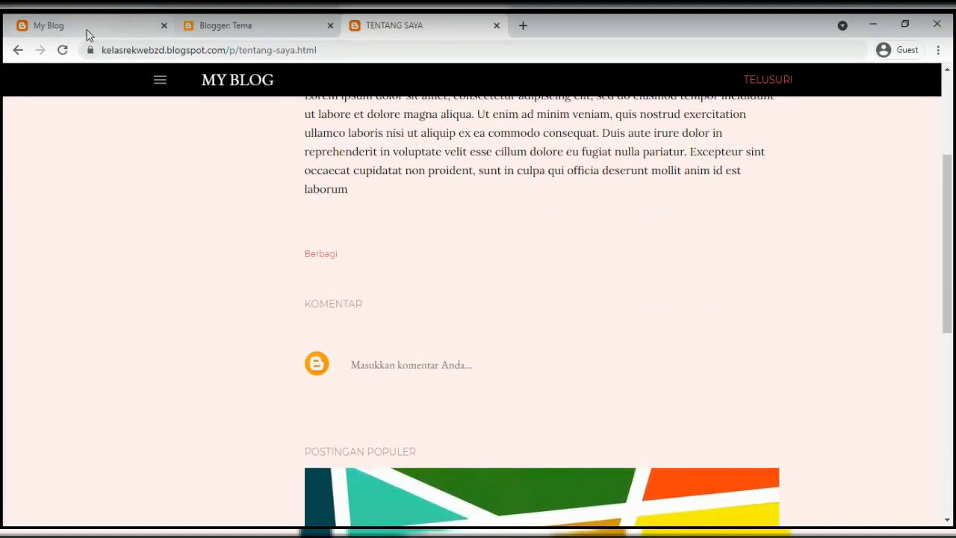
Open the Gallery page on the other blog tab, then return to the Blogger dashboard
{"action": "left_click", "coordinate": [85, 29]}
{"action": "scroll", "coordinate": [134, 310], "scroll_direction": "down", "scroll_amount": 9}
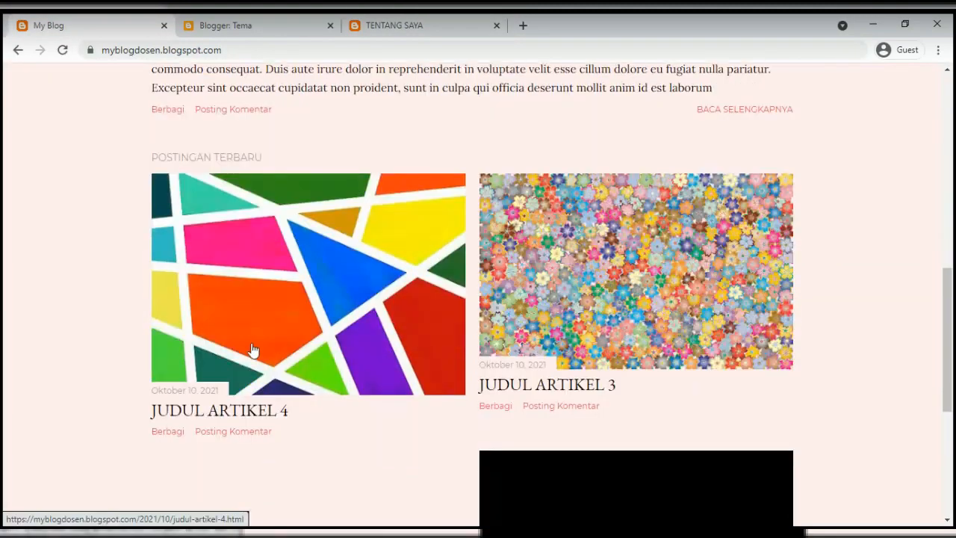
{"action": "scroll", "coordinate": [229, 356], "scroll_direction": "up", "scroll_amount": 6}
{"action": "left_click", "coordinate": [163, 81]}
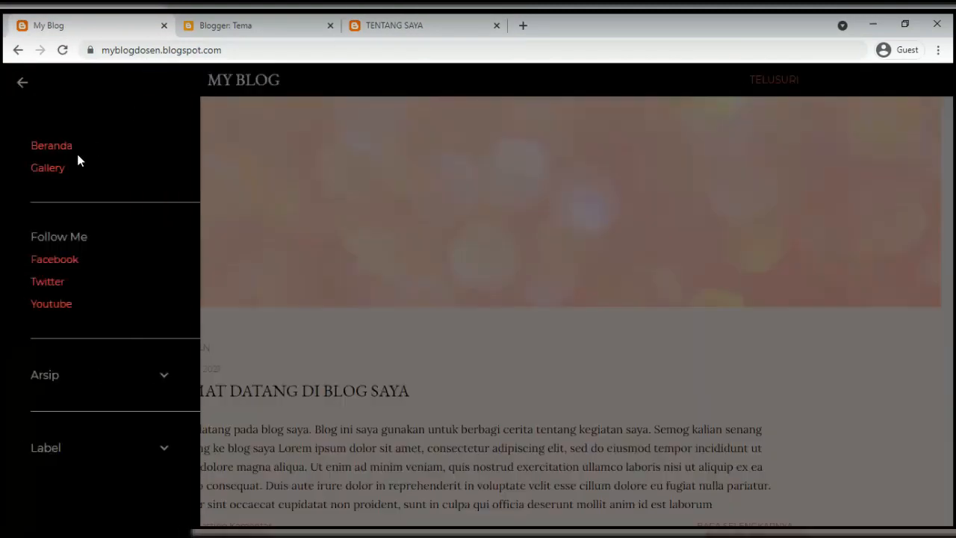
{"action": "left_click", "coordinate": [57, 168]}
{"action": "scroll", "coordinate": [396, 373], "scroll_direction": "down", "scroll_amount": 4}
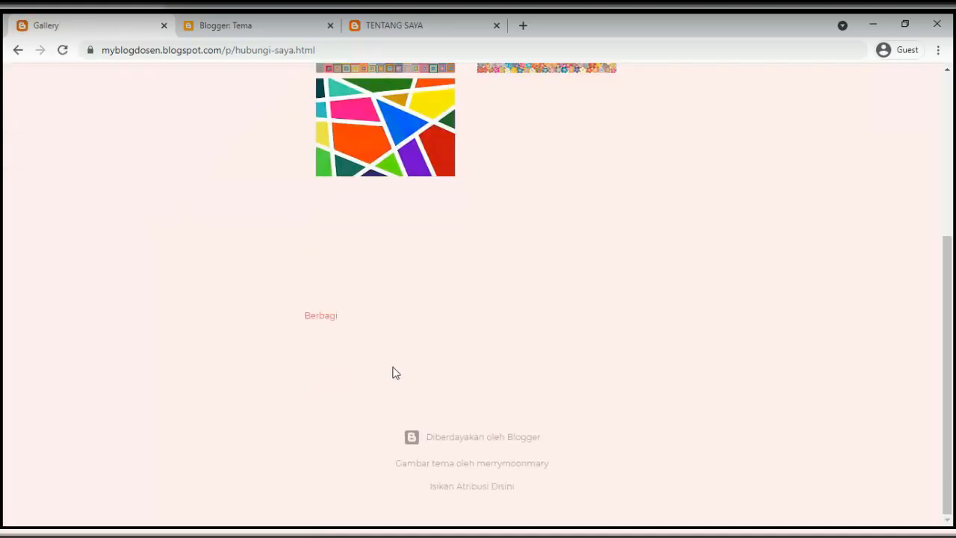
{"action": "left_click", "coordinate": [239, 26]}
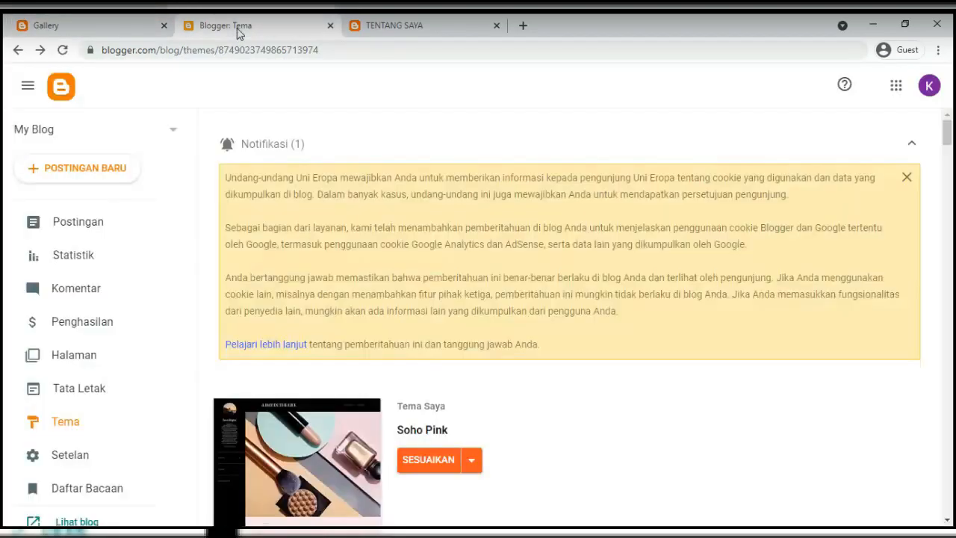
On Tata Letak, turn off 'Tampilkan widget ini' for Postingan Populer and save the layout
{"action": "left_click", "coordinate": [66, 395]}
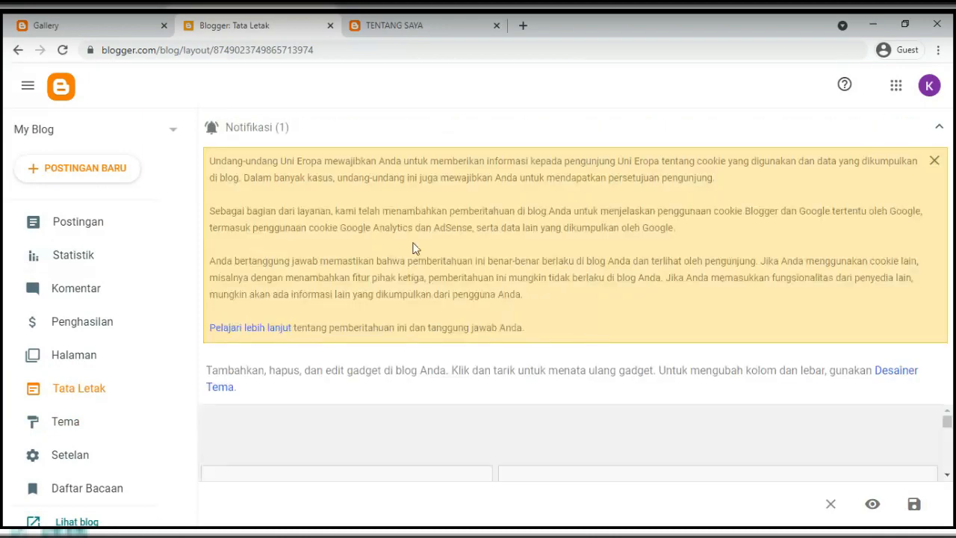
{"action": "left_click", "coordinate": [257, 129]}
{"action": "scroll", "coordinate": [704, 336], "scroll_direction": "down", "scroll_amount": 5}
{"action": "scroll", "coordinate": [706, 338], "scroll_direction": "down", "scroll_amount": 5}
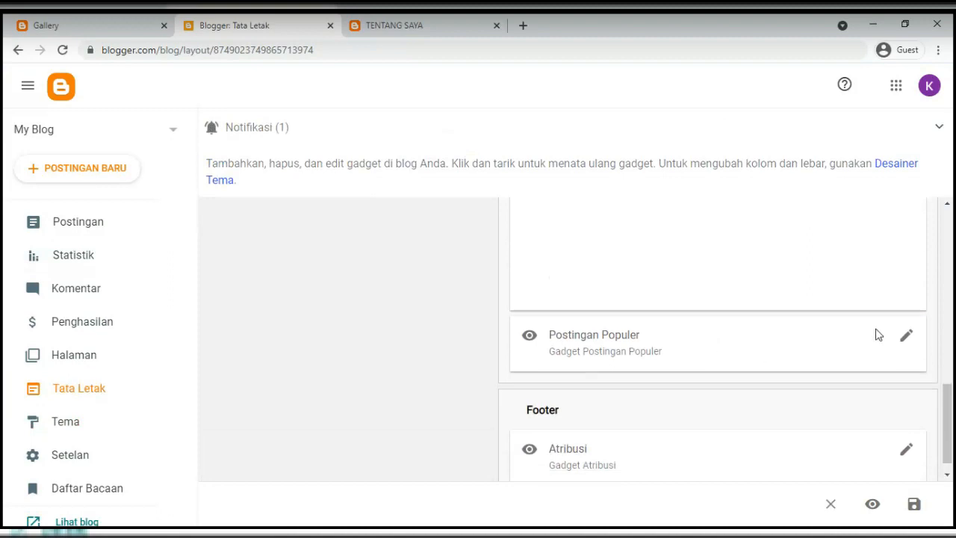
{"action": "left_click", "coordinate": [908, 336]}
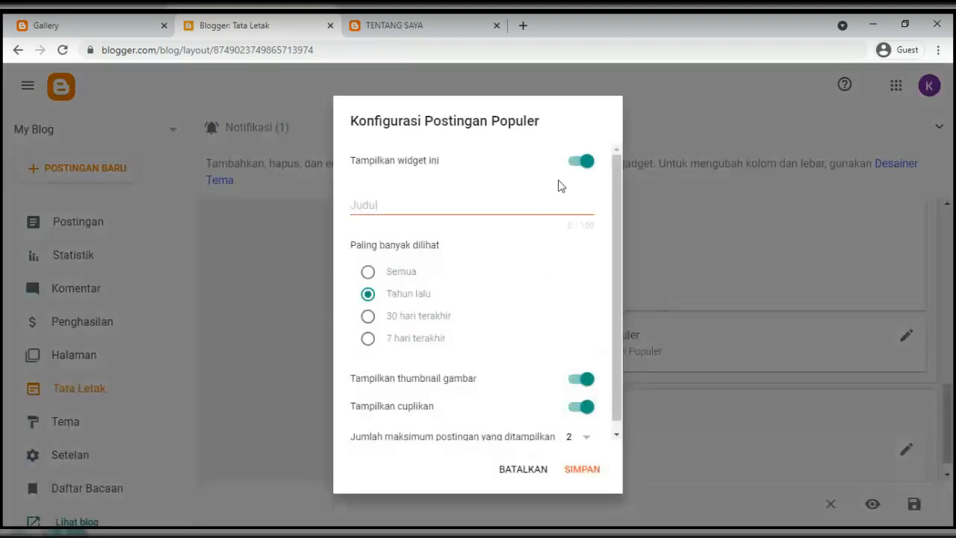
{"action": "left_click", "coordinate": [581, 162]}
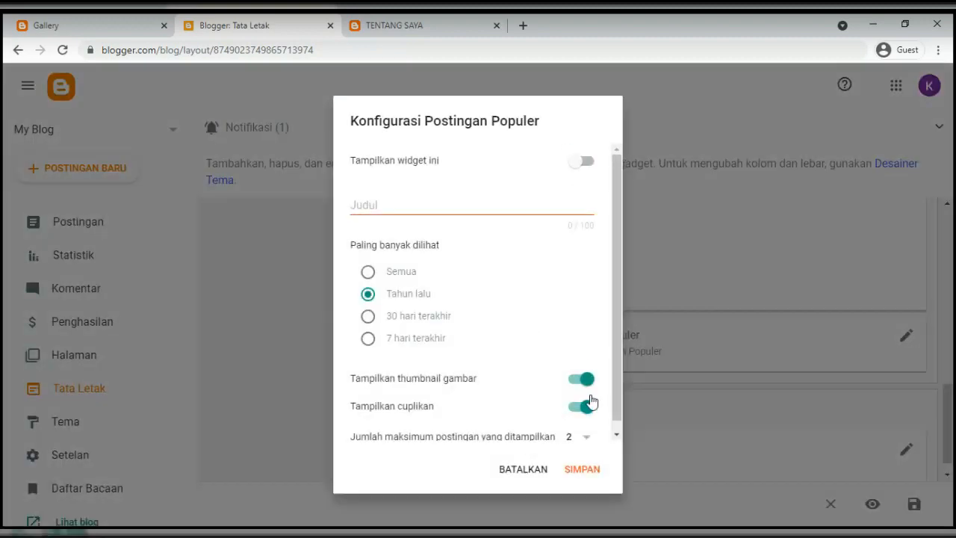
{"action": "left_click", "coordinate": [581, 473]}
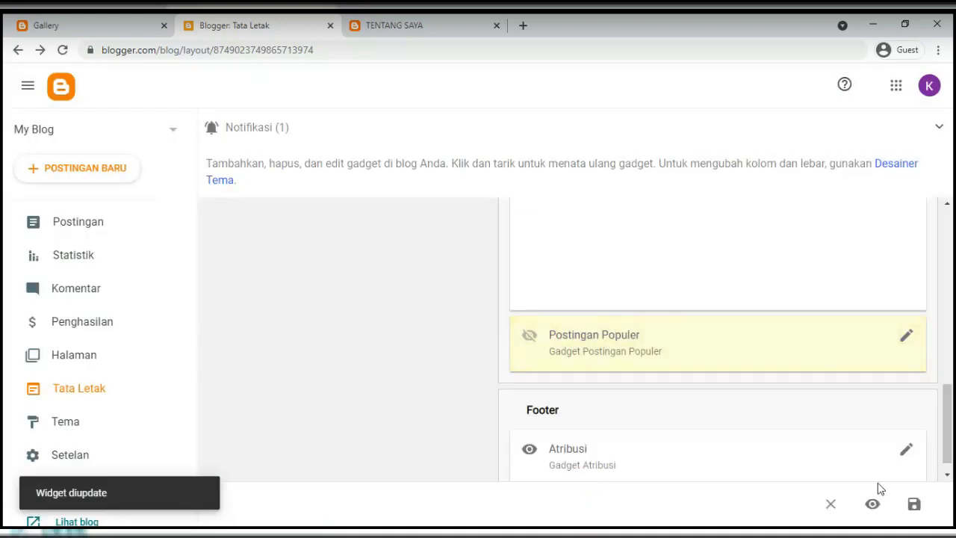
{"action": "left_click", "coordinate": [914, 503]}
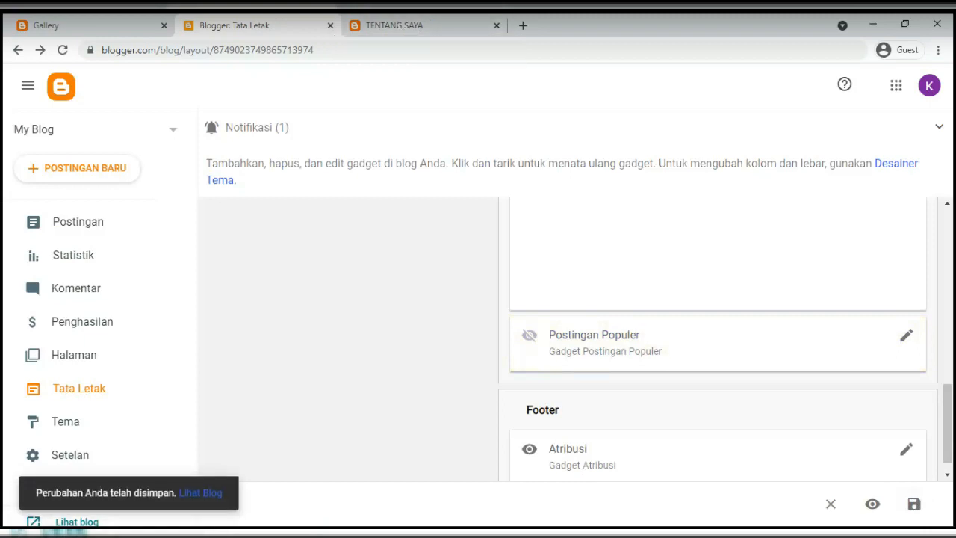
{"action": "left_click", "coordinate": [401, 25]}
Reload the live blog and open Tentang Saya to confirm Postingan Populer is gone
{"action": "left_click", "coordinate": [131, 48]}
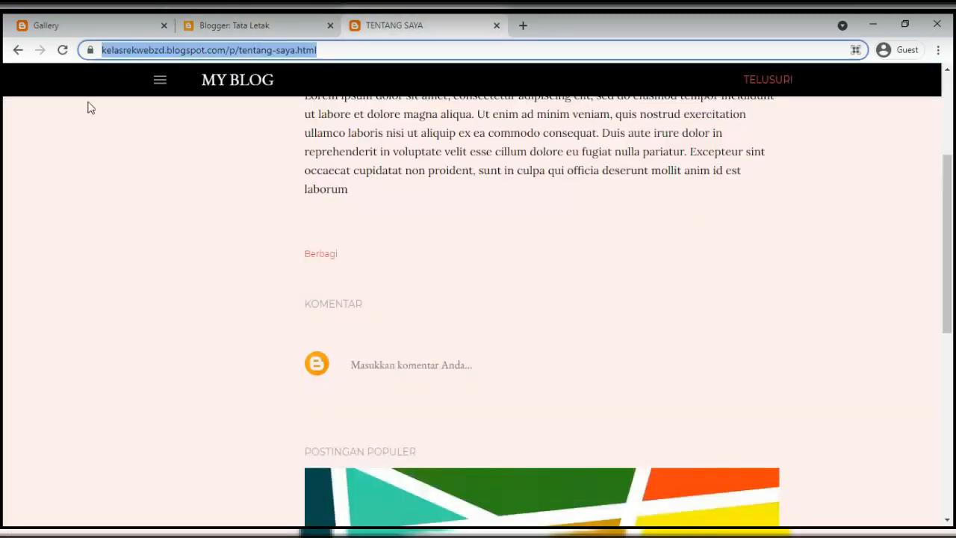
{"action": "key", "text": "Return"}
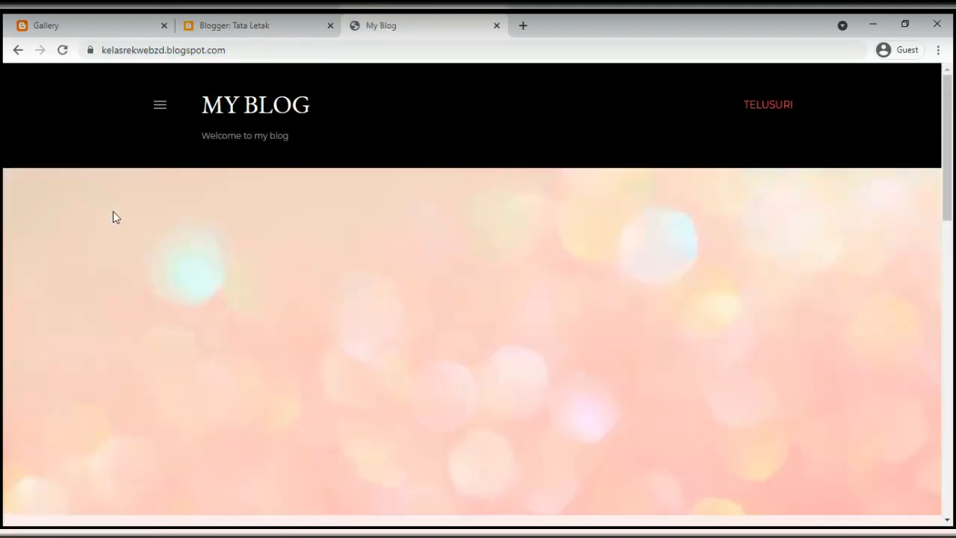
{"action": "left_click", "coordinate": [161, 111]}
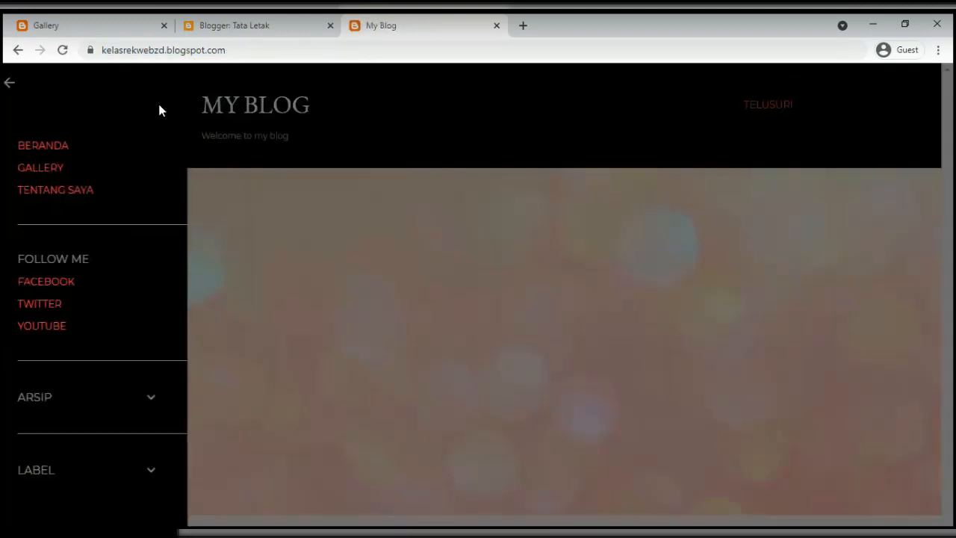
{"action": "left_click", "coordinate": [75, 193]}
{"action": "scroll", "coordinate": [439, 255], "scroll_direction": "down", "scroll_amount": 3}
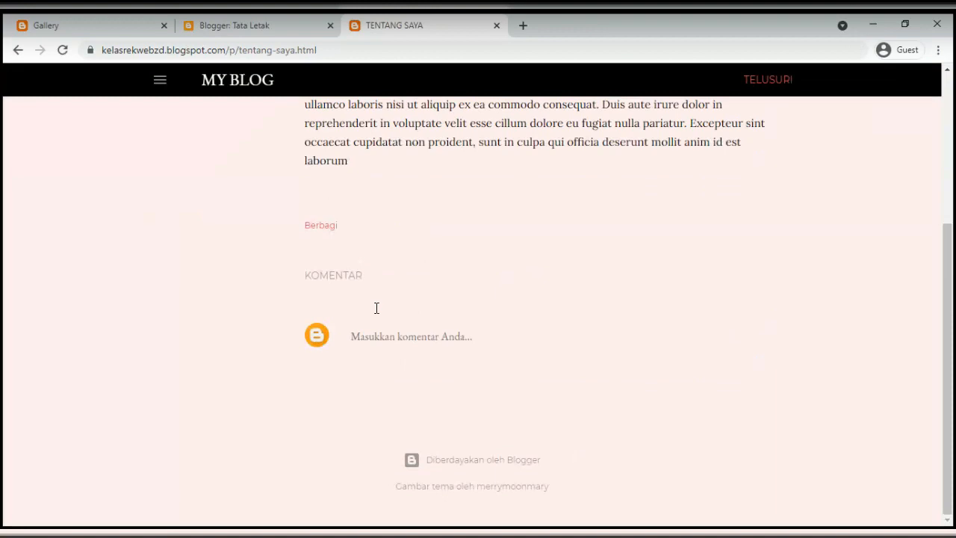
Go back to the Blogger dashboard and open the Postingan list of 4 posts
{"action": "left_click", "coordinate": [221, 30]}
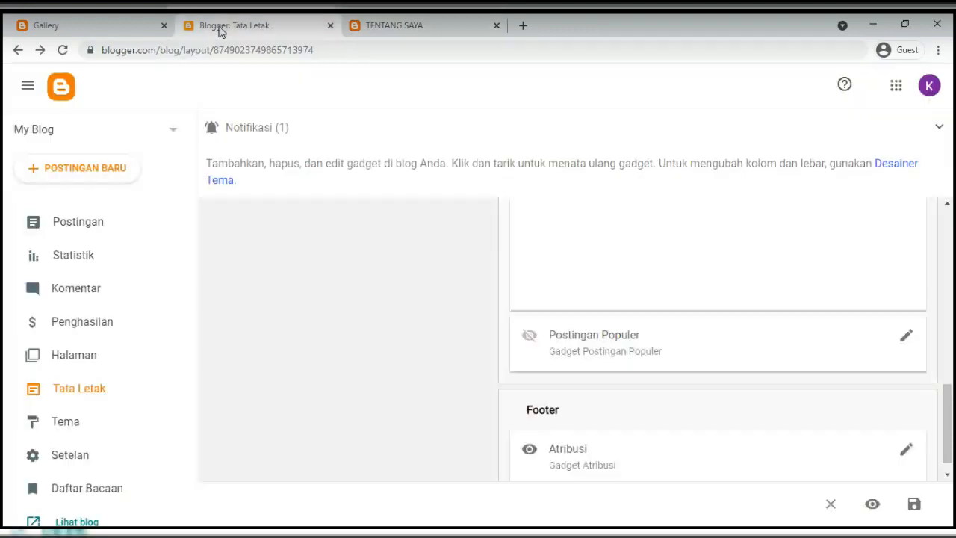
{"action": "left_click", "coordinate": [406, 27]}
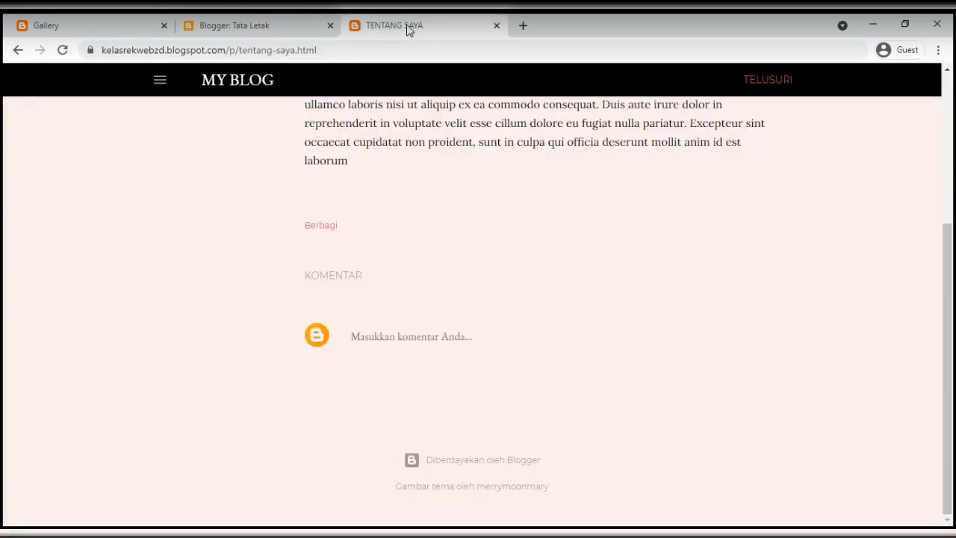
{"action": "left_click", "coordinate": [228, 26]}
{"action": "left_click", "coordinate": [63, 235]}
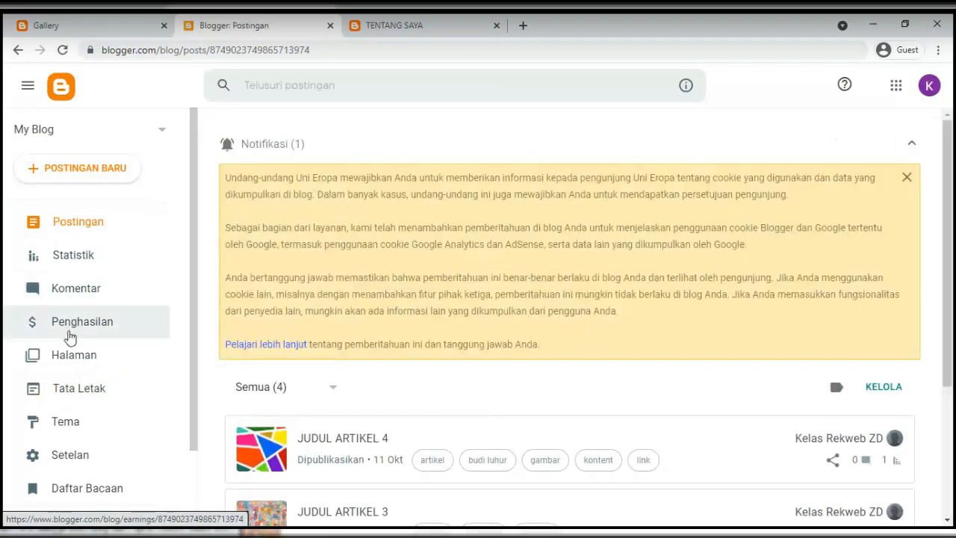
Navigate through Halaman and Tata Letak to the Tema page showing Soho Pink
{"action": "left_click", "coordinate": [59, 361]}
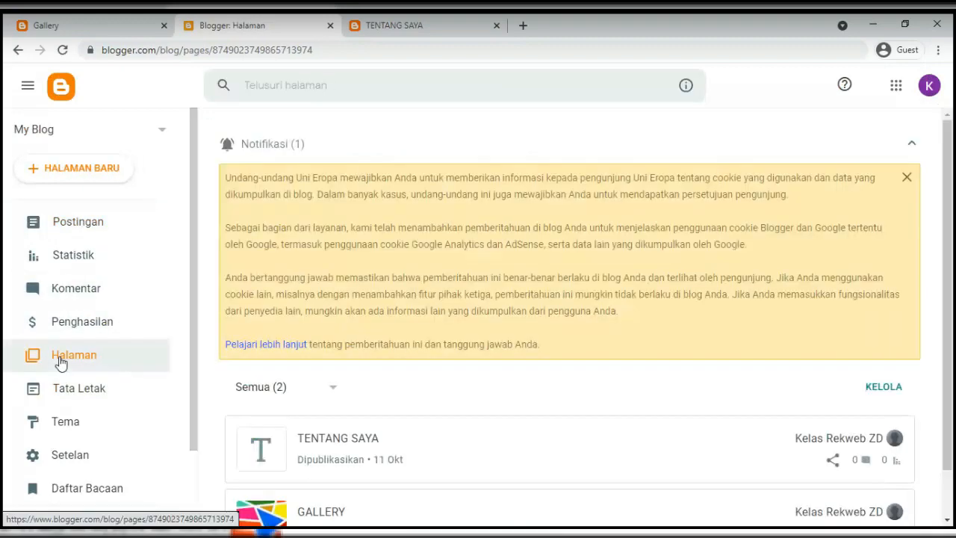
{"action": "scroll", "coordinate": [68, 344], "scroll_direction": "down", "scroll_amount": 1}
{"action": "left_click", "coordinate": [75, 326]}
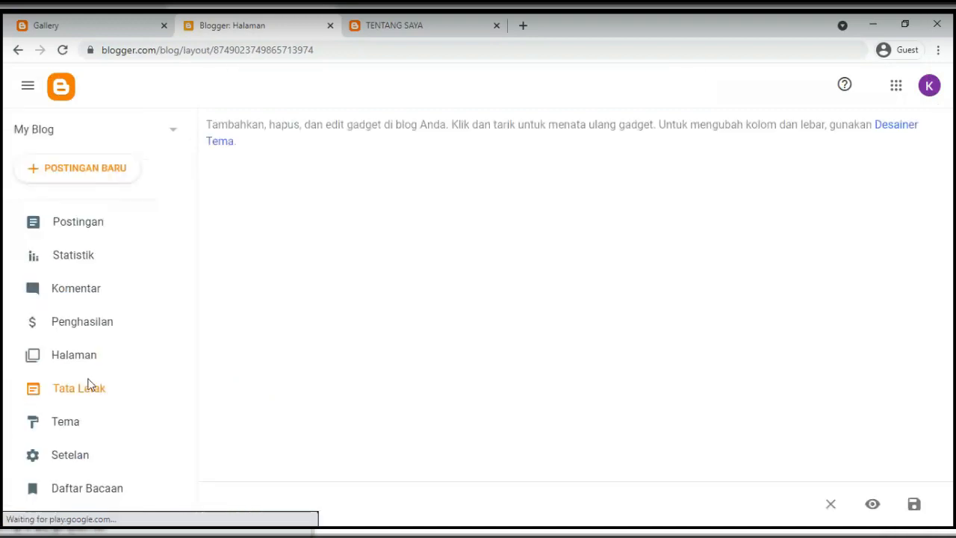
{"action": "scroll", "coordinate": [88, 385], "scroll_direction": "down", "scroll_amount": 1}
{"action": "left_click", "coordinate": [78, 352]}
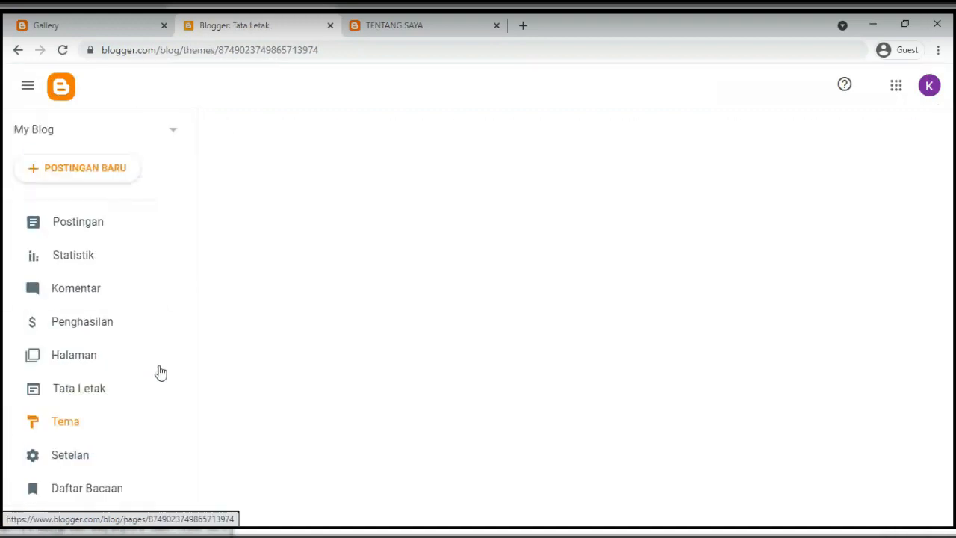
{"action": "scroll", "coordinate": [448, 358], "scroll_direction": "down", "scroll_amount": 2}
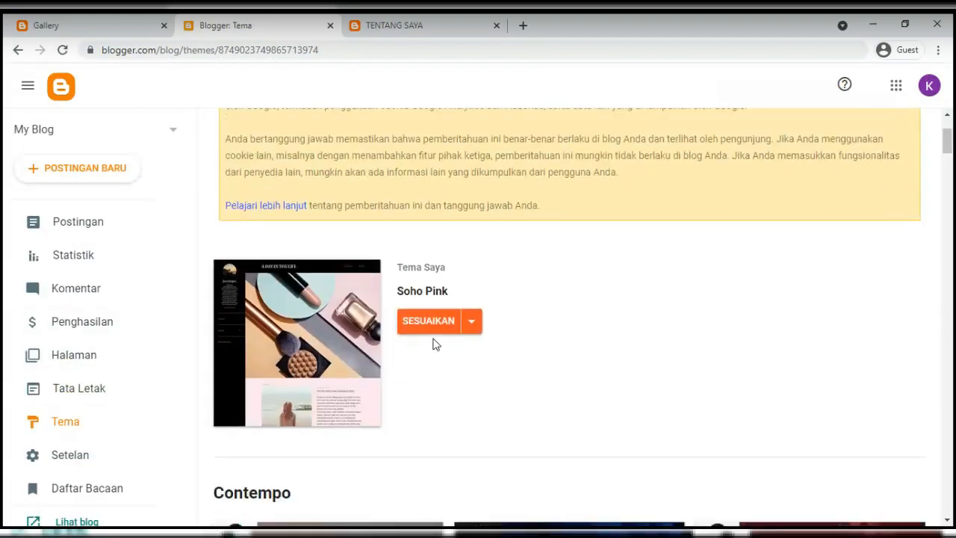
{"action": "scroll", "coordinate": [78, 352], "scroll_direction": "down", "scroll_amount": 1}
{"action": "left_click", "coordinate": [78, 353]}
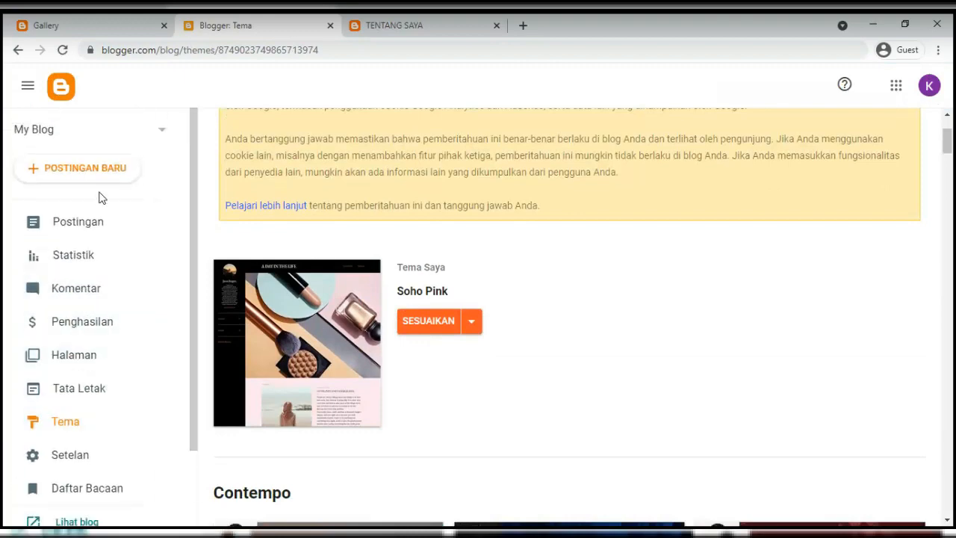
Open and close the Google account panel, then open the My Blog selector
{"action": "left_click", "coordinate": [930, 87]}
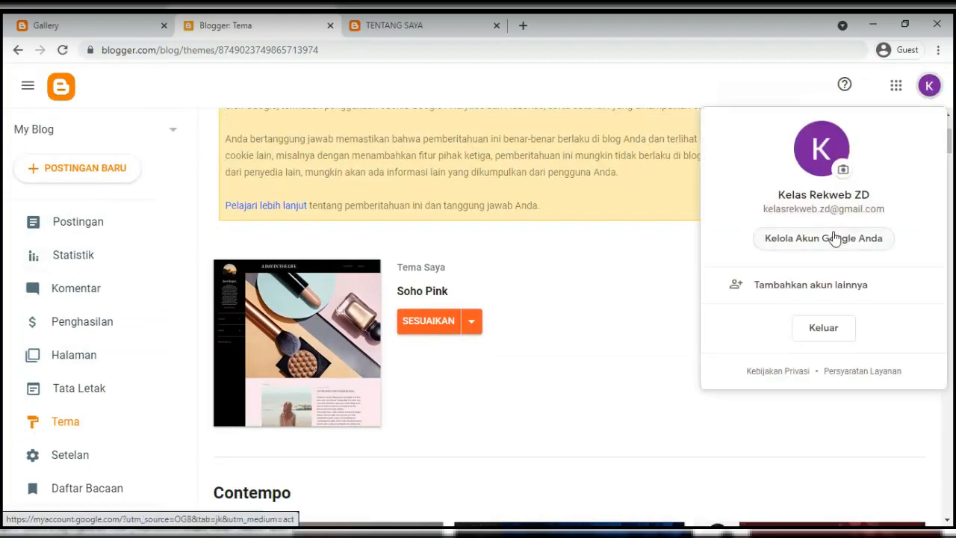
{"action": "left_click", "coordinate": [556, 293]}
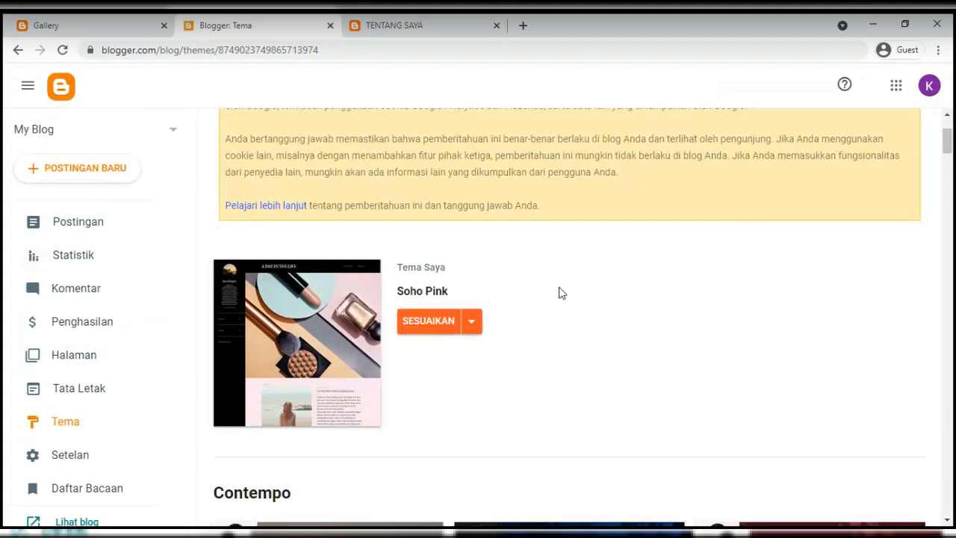
{"action": "left_click", "coordinate": [163, 135]}
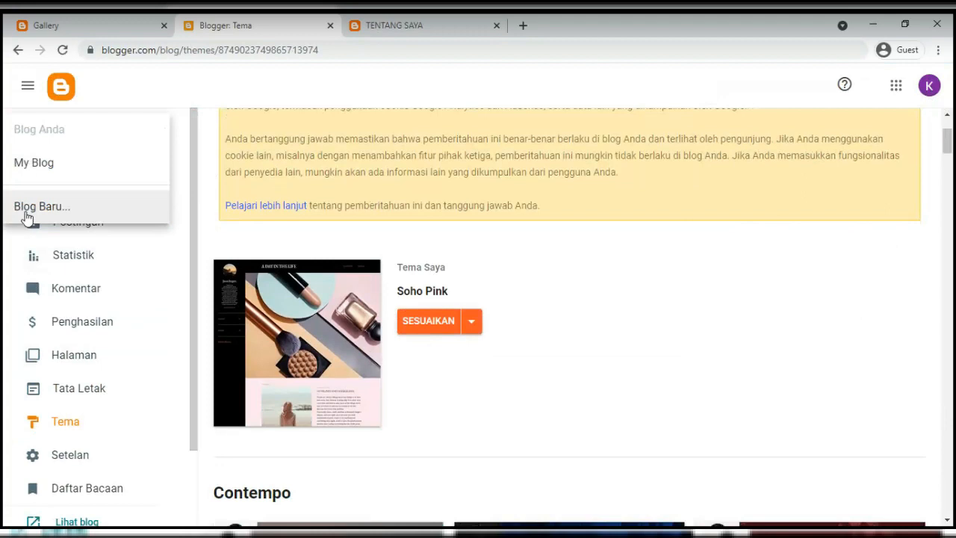
Close the My Blog switcher, leaving Soho Pink shown as the current theme
{"action": "left_click", "coordinate": [607, 300]}
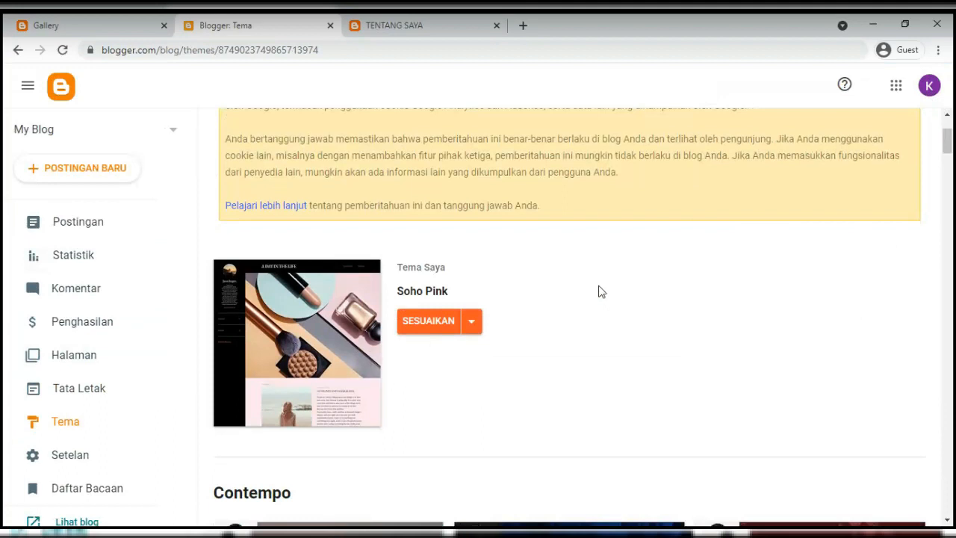
View the live blog home page with its pink bokeh header, then return to Blogger: Tema
{"action": "left_click", "coordinate": [415, 33]}
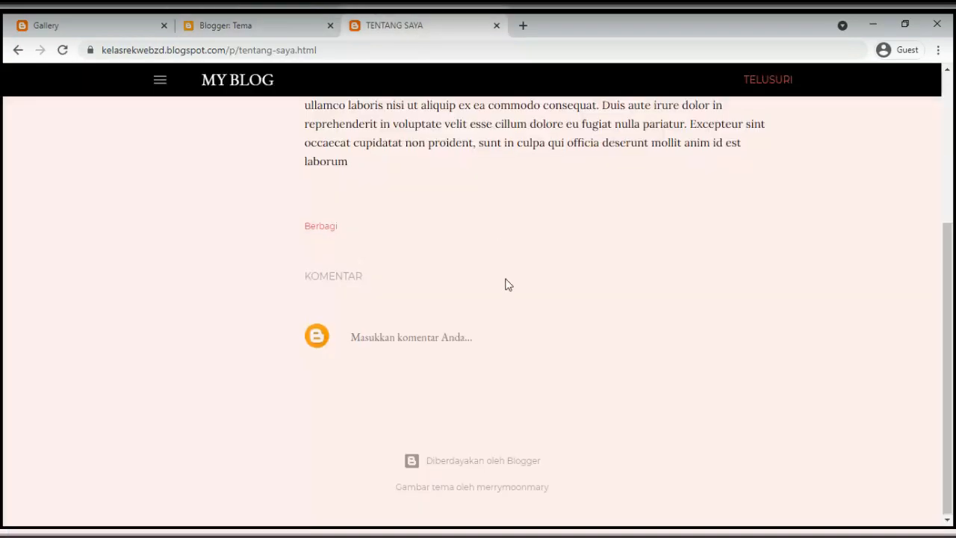
{"action": "scroll", "coordinate": [506, 284], "scroll_direction": "up", "scroll_amount": 3}
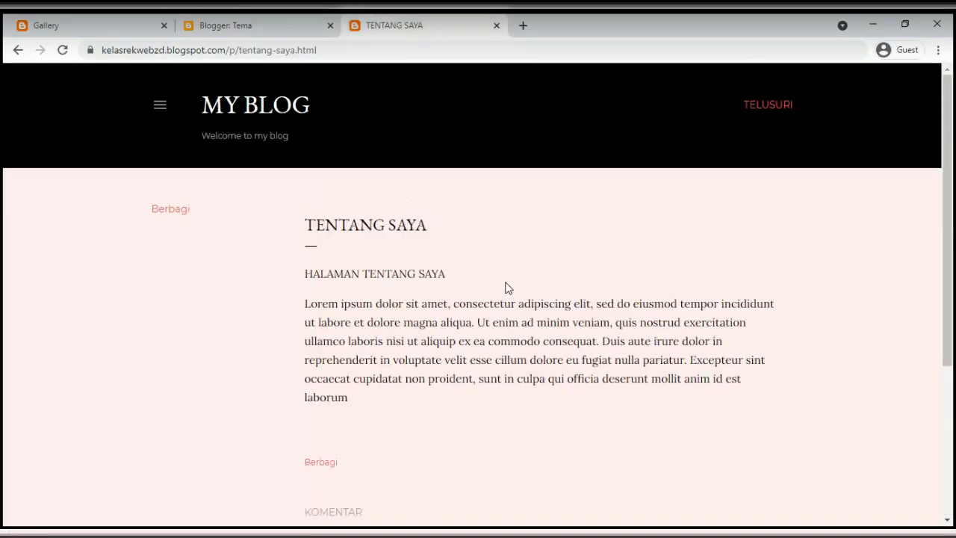
{"action": "left_click", "coordinate": [251, 120]}
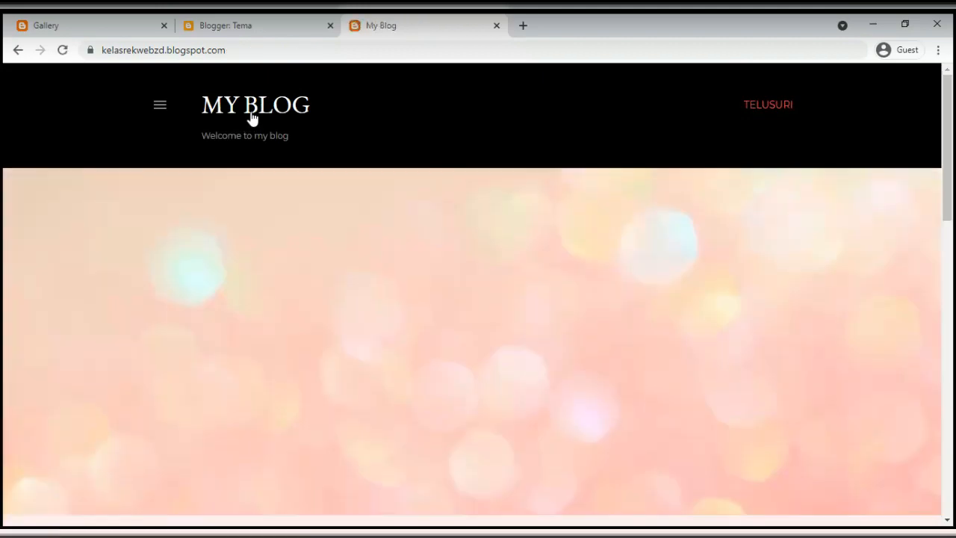
{"action": "left_click", "coordinate": [266, 26]}
{"action": "scroll", "coordinate": [532, 267], "scroll_direction": "up", "scroll_amount": 2}
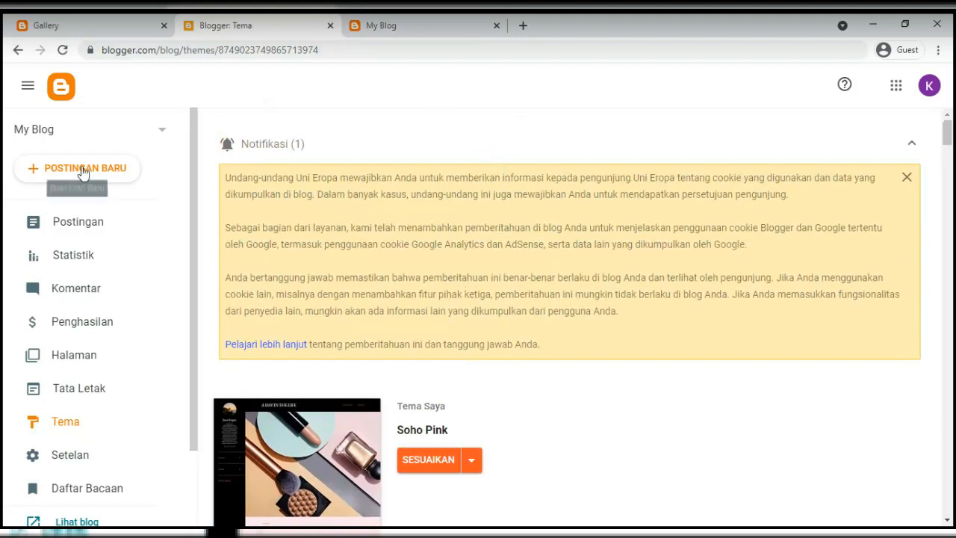
Sign out of the Google account and reload the live blog page
{"action": "left_click", "coordinate": [934, 87]}
{"action": "left_click", "coordinate": [820, 329]}
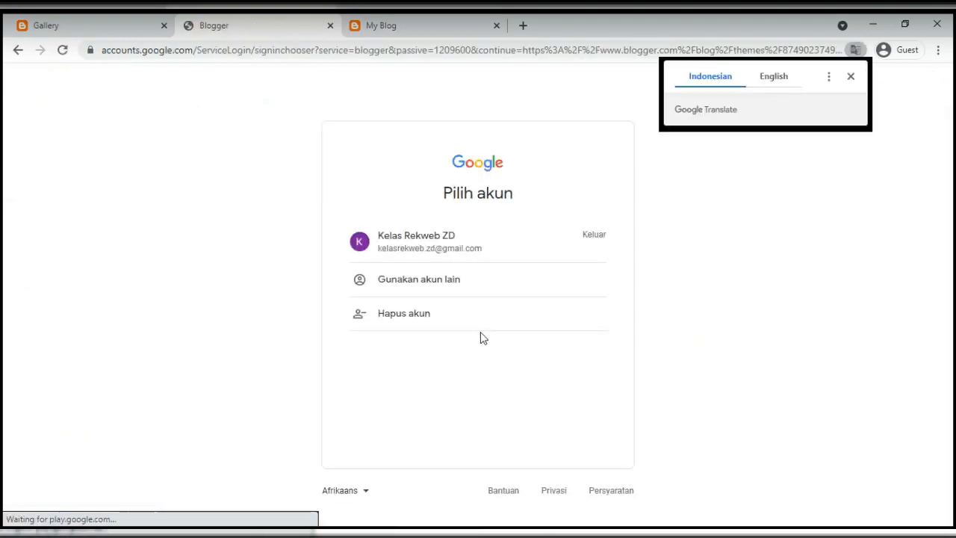
{"action": "left_click", "coordinate": [401, 26]}
{"action": "left_click", "coordinate": [371, 47]}
{"action": "key", "text": "Return"}
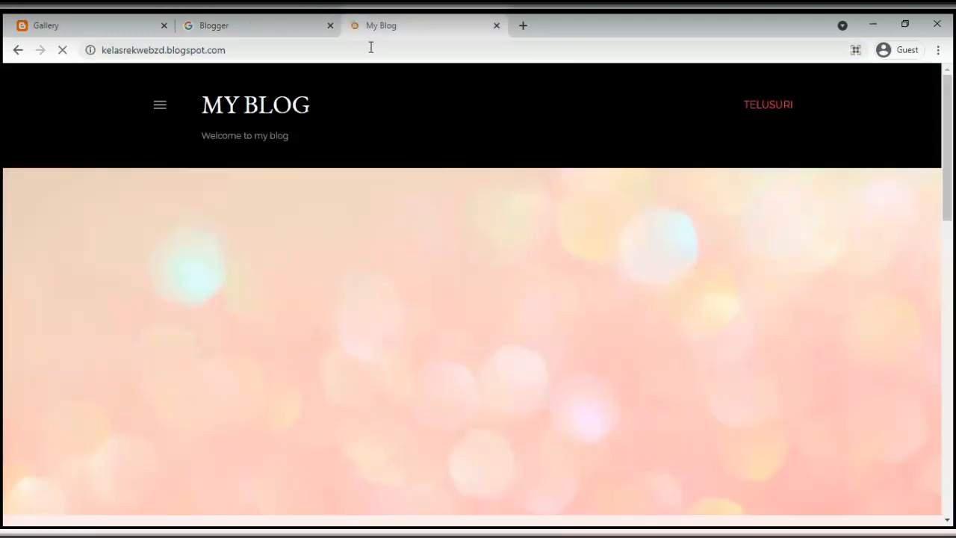
{"action": "scroll", "coordinate": [369, 266], "scroll_direction": "down", "scroll_amount": 15}
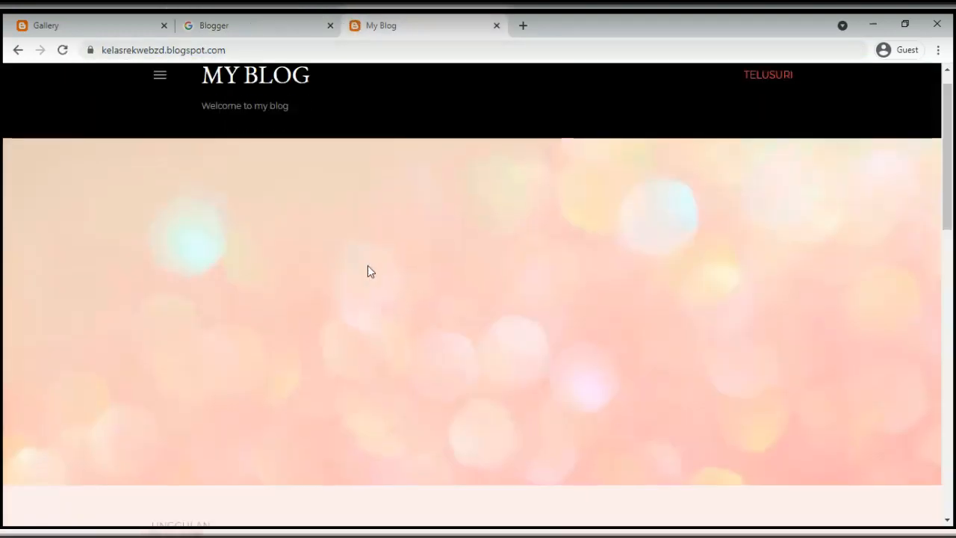
{"action": "scroll", "coordinate": [377, 265], "scroll_direction": "up", "scroll_amount": 10}
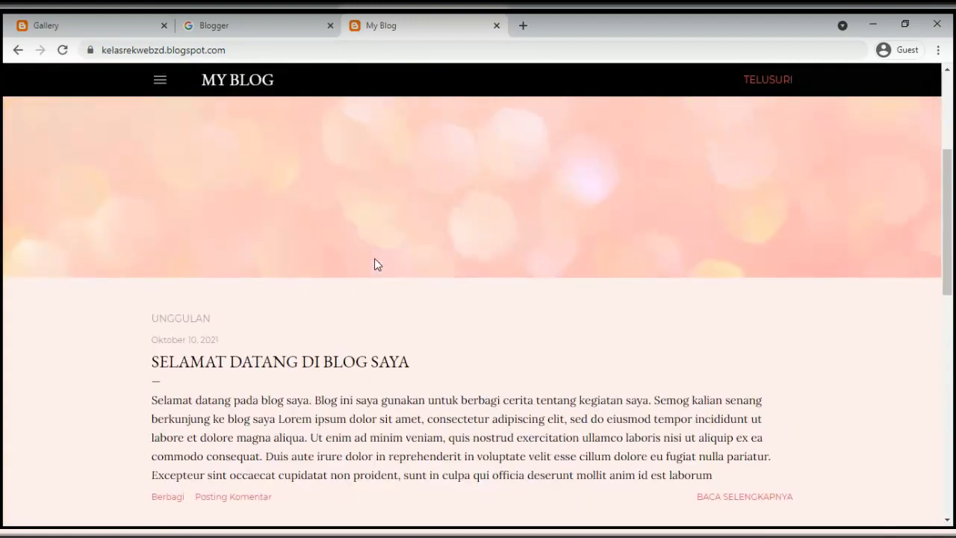
{"action": "scroll", "coordinate": [374, 263], "scroll_direction": "down", "scroll_amount": 3}
Load blogger.com in the Blogger tab's address bar
{"action": "left_click", "coordinate": [212, 25]}
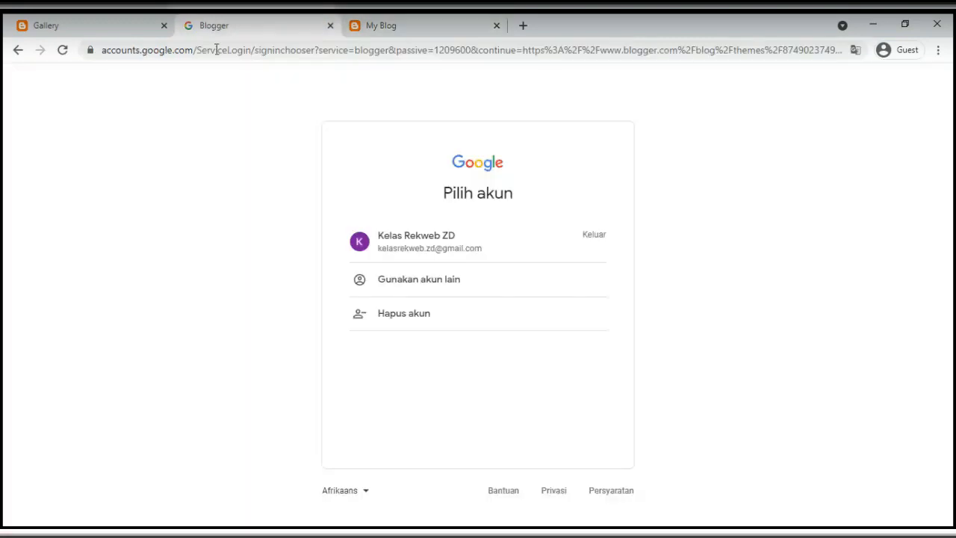
{"action": "left_click", "coordinate": [221, 53]}
{"action": "type", "text": "bloggre"}
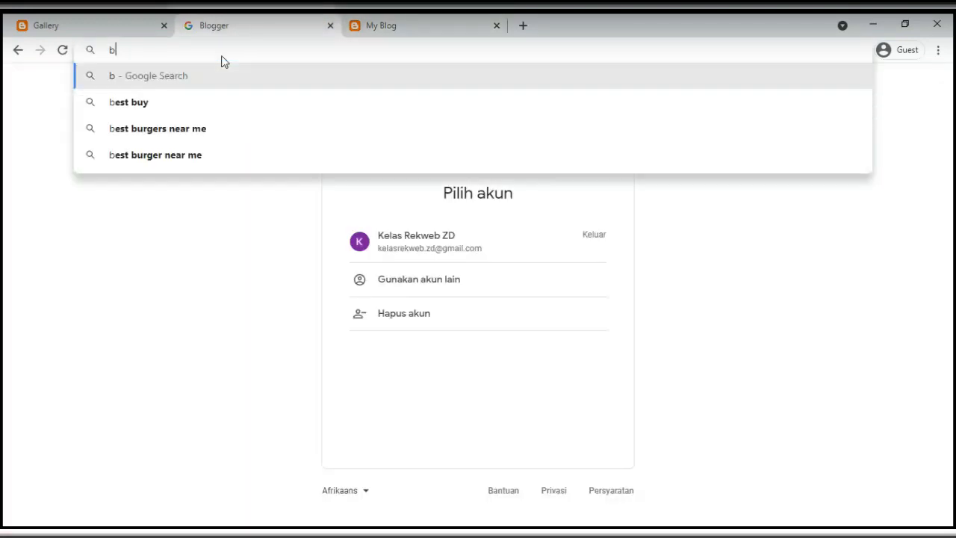
{"action": "key", "text": "BackSpace"}
{"action": "key", "text": "BackSpace"}
{"action": "type", "text": "er.com"}
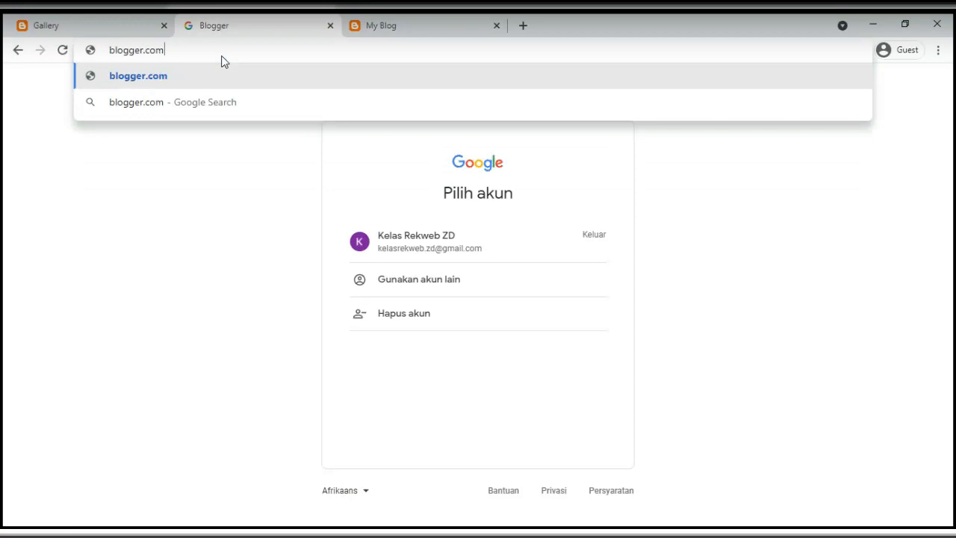
{"action": "key", "text": "Return"}
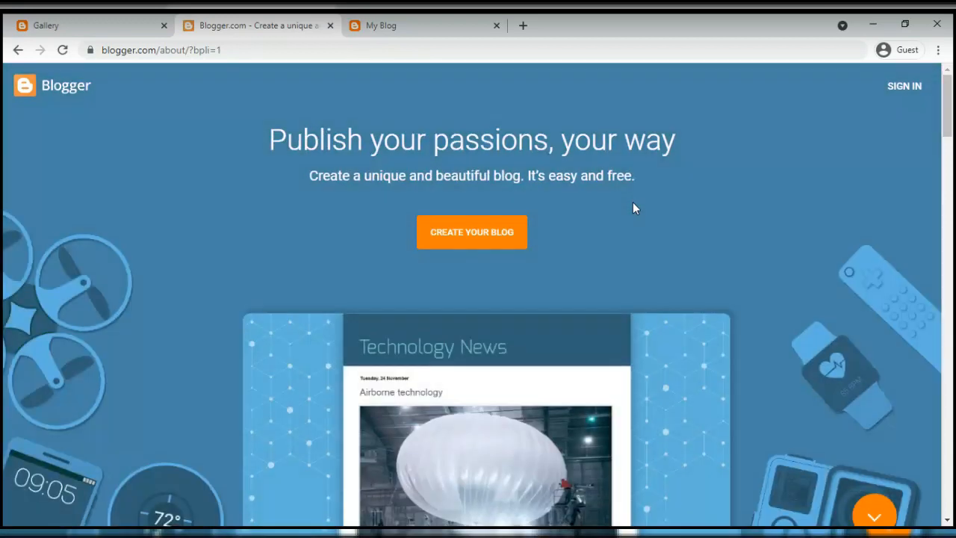
Sign back in by choosing the account and entering its password
{"action": "left_click", "coordinate": [902, 87]}
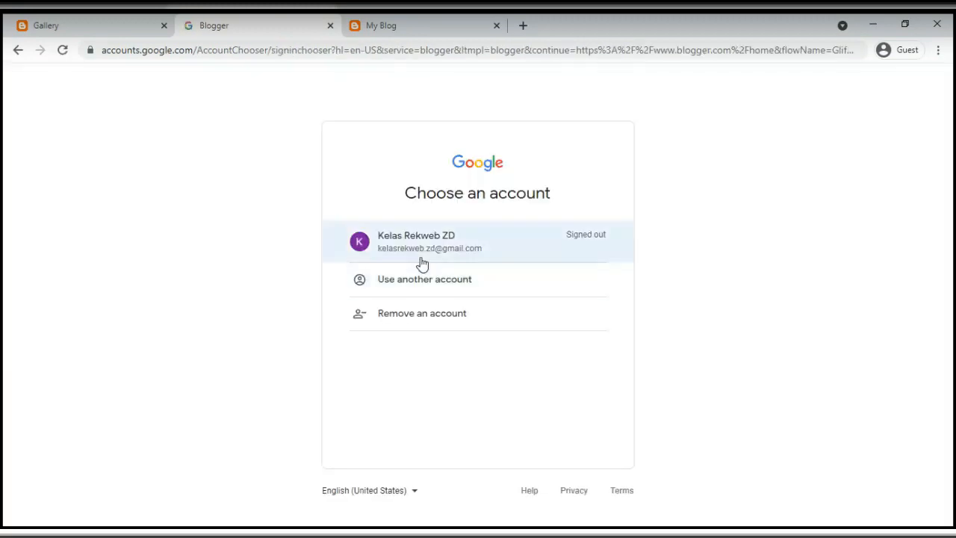
{"action": "left_click", "coordinate": [418, 248]}
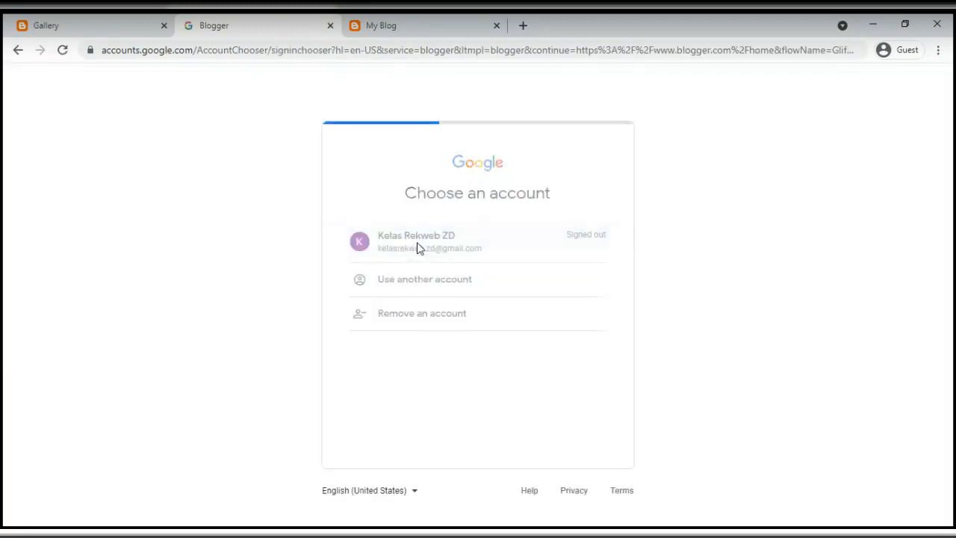
{"action": "type", "text": "••••••••"}
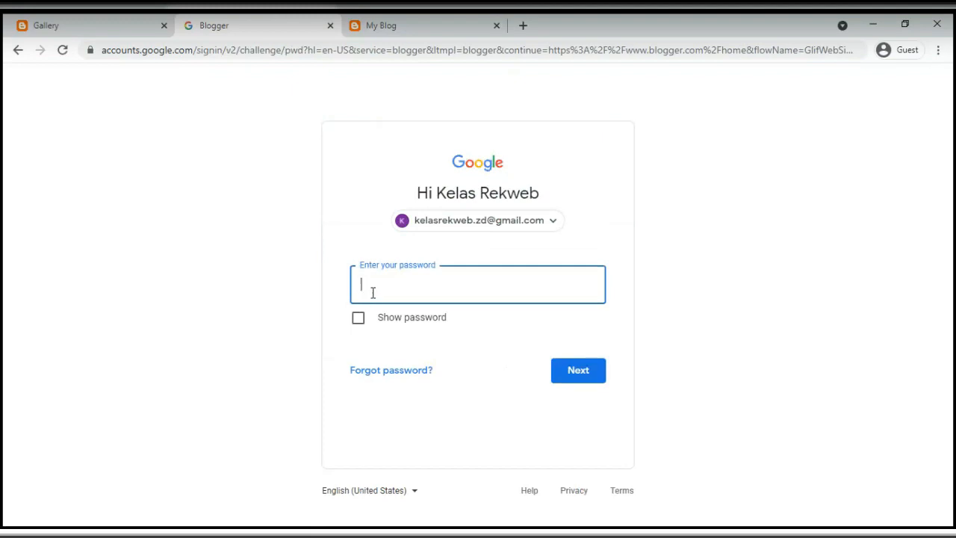
{"action": "type", "text": "•••••"}
{"action": "left_click", "coordinate": [555, 372]}
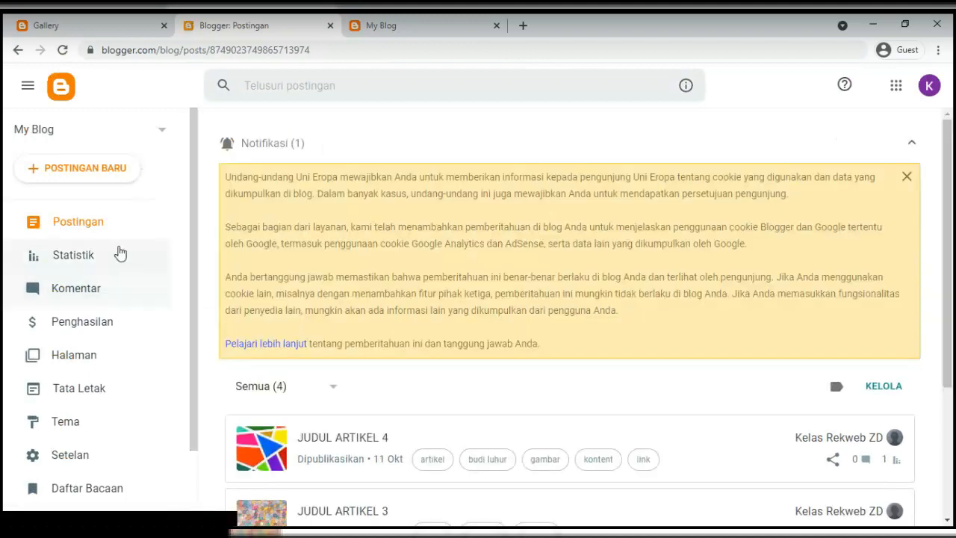
{"action": "left_click", "coordinate": [407, 30]}
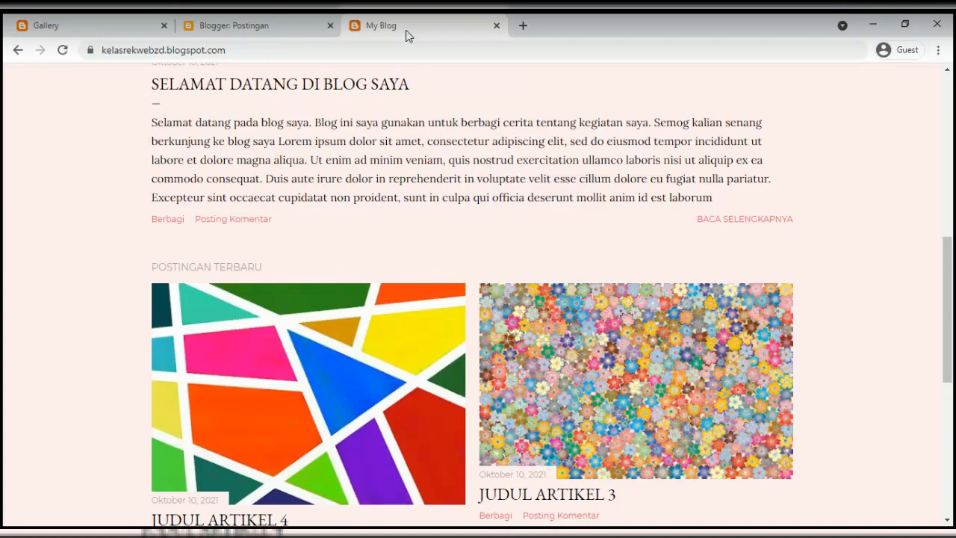
{"action": "left_click", "coordinate": [285, 29]}
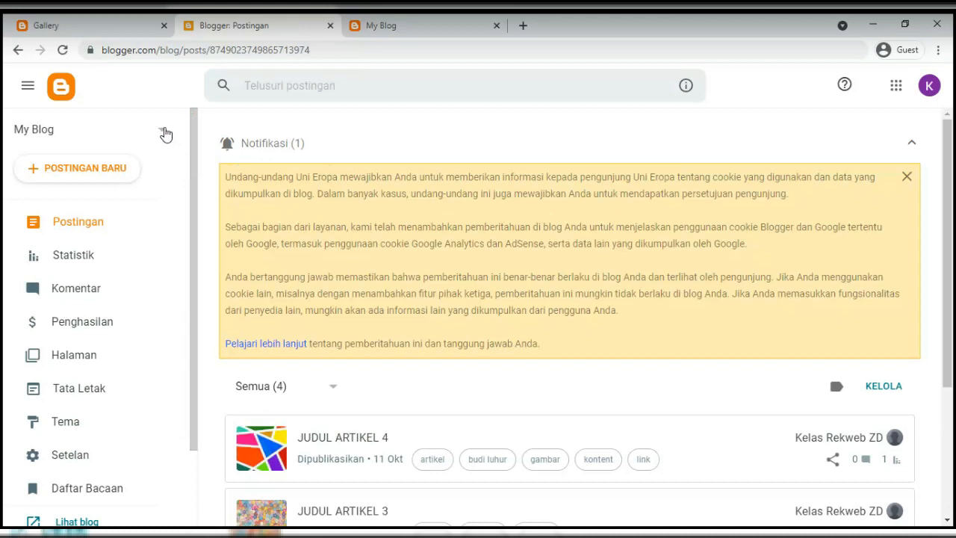
{"action": "left_click", "coordinate": [165, 134]}
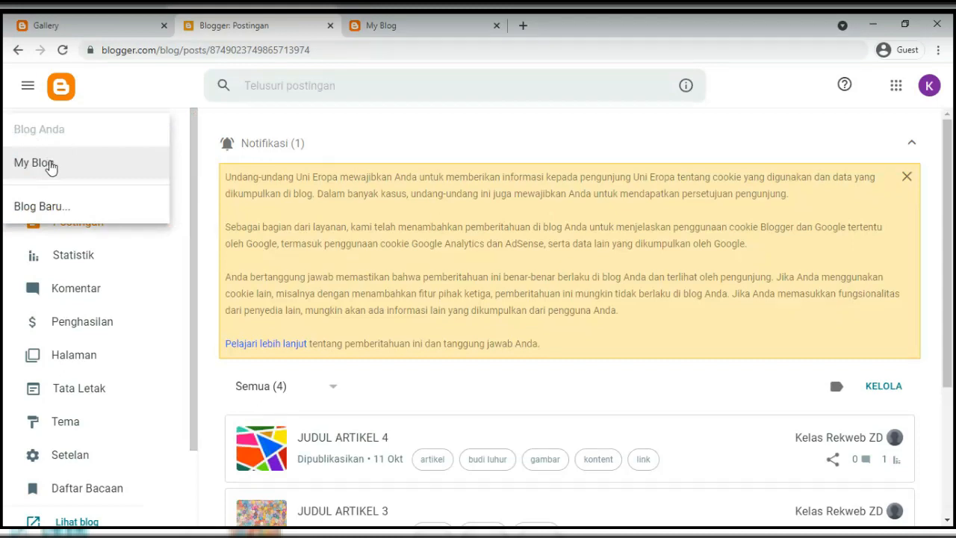
{"action": "left_click", "coordinate": [383, 125]}
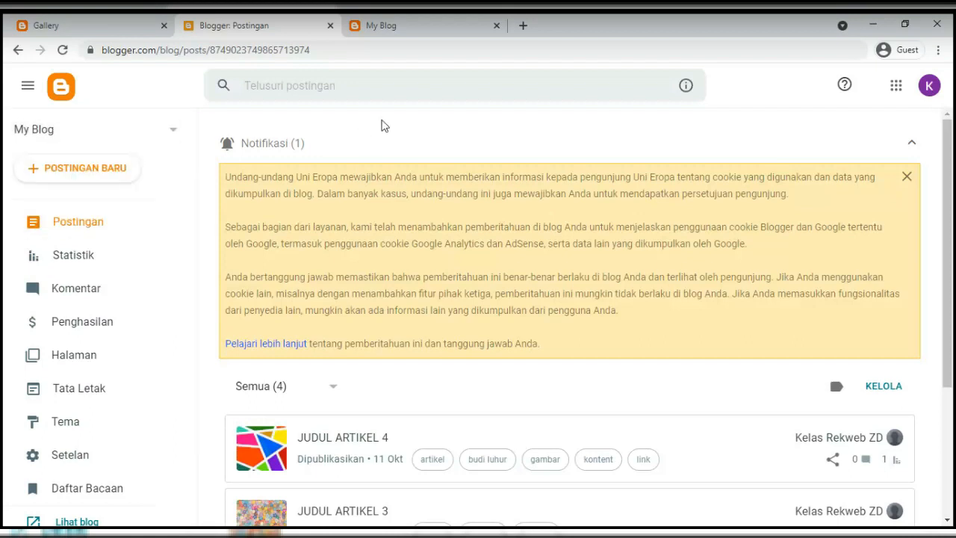